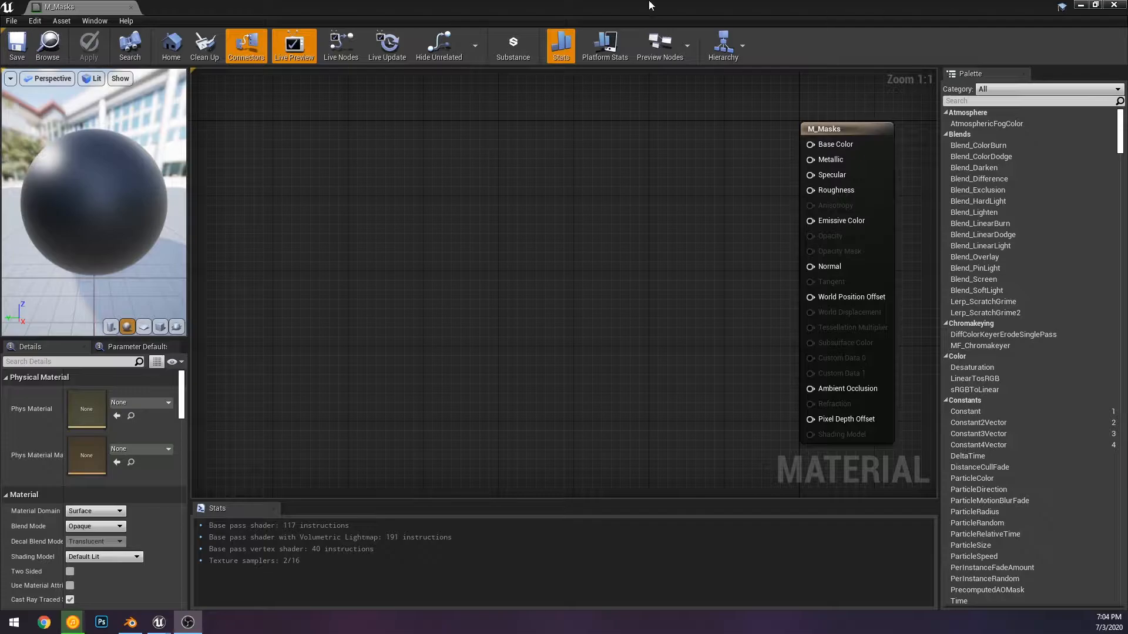
left_click_drag(667, 10, 506, 1)
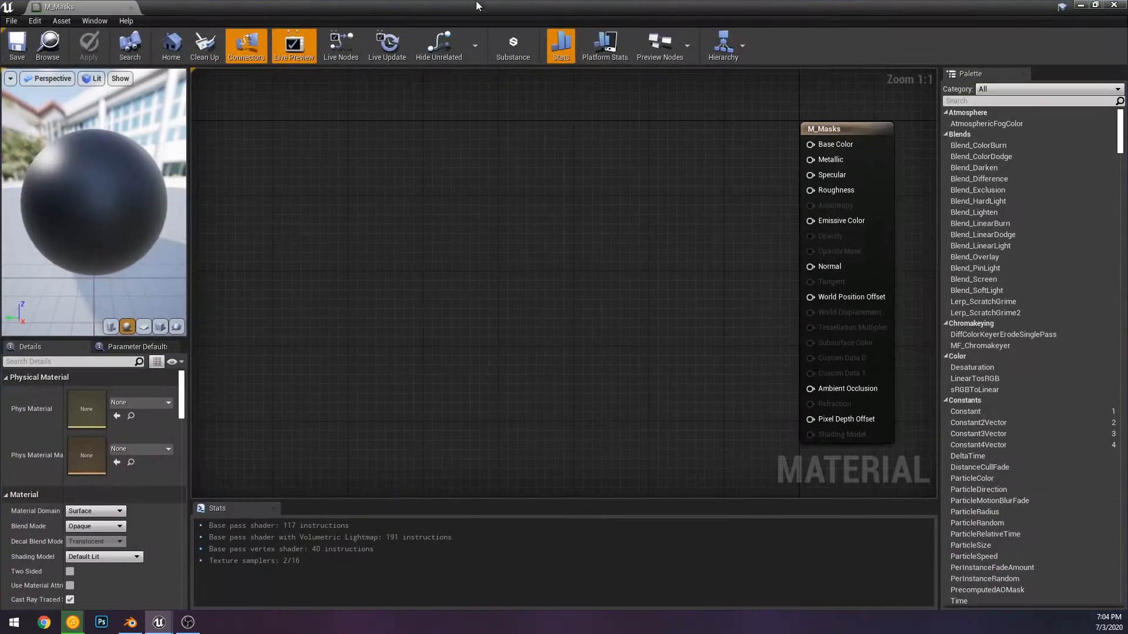
right_click_drag(674, 171, 699, 167)
scroll(547, 170, "up", 1)
right_click_drag(767, 197, 721, 206)
left_click_drag(749, 114, 469, 315)
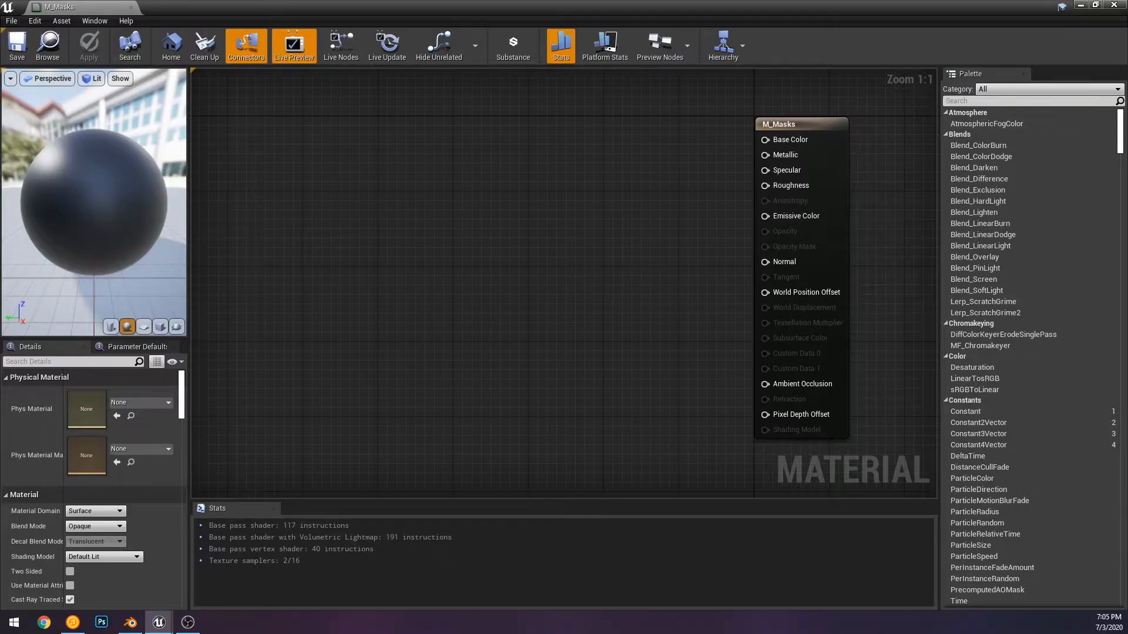
left_click(439, 180)
Shrink the material editor window, move it clear of the Content Browser and go up to the Material folder there
double_click(650, 4)
double_click(734, 26)
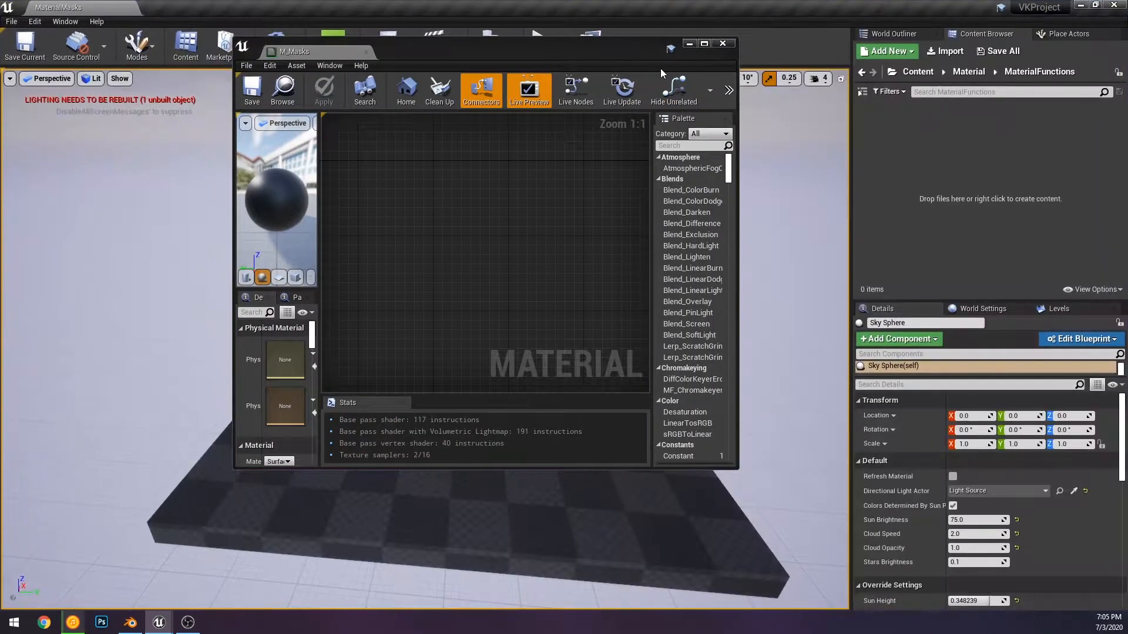
left_click(658, 62)
left_click_drag(643, 53, 525, 74)
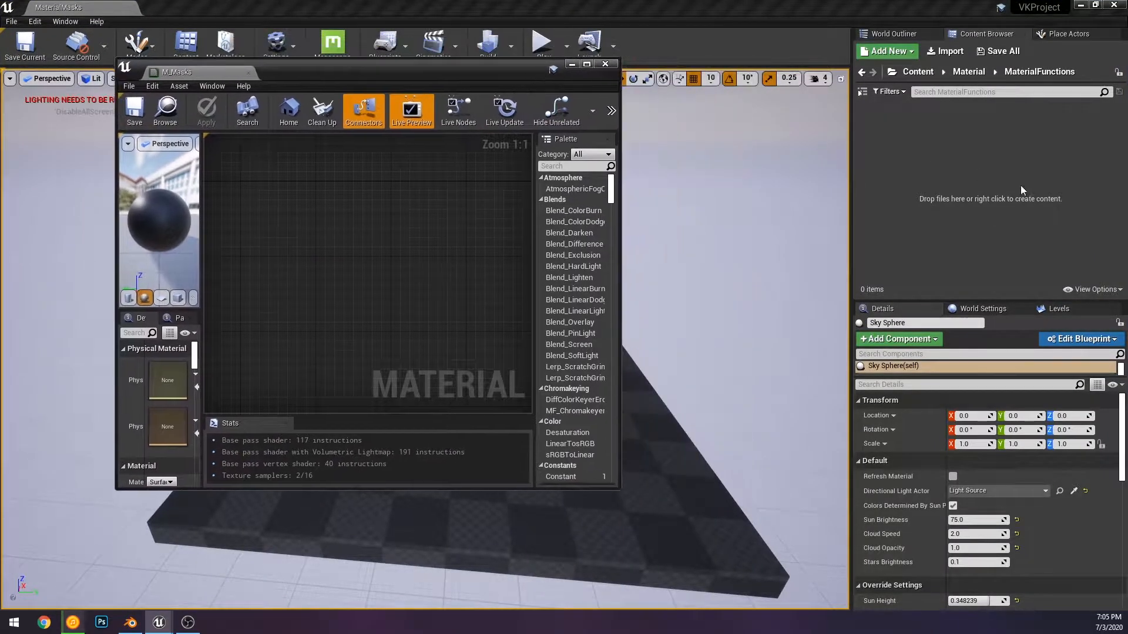
left_click(971, 72)
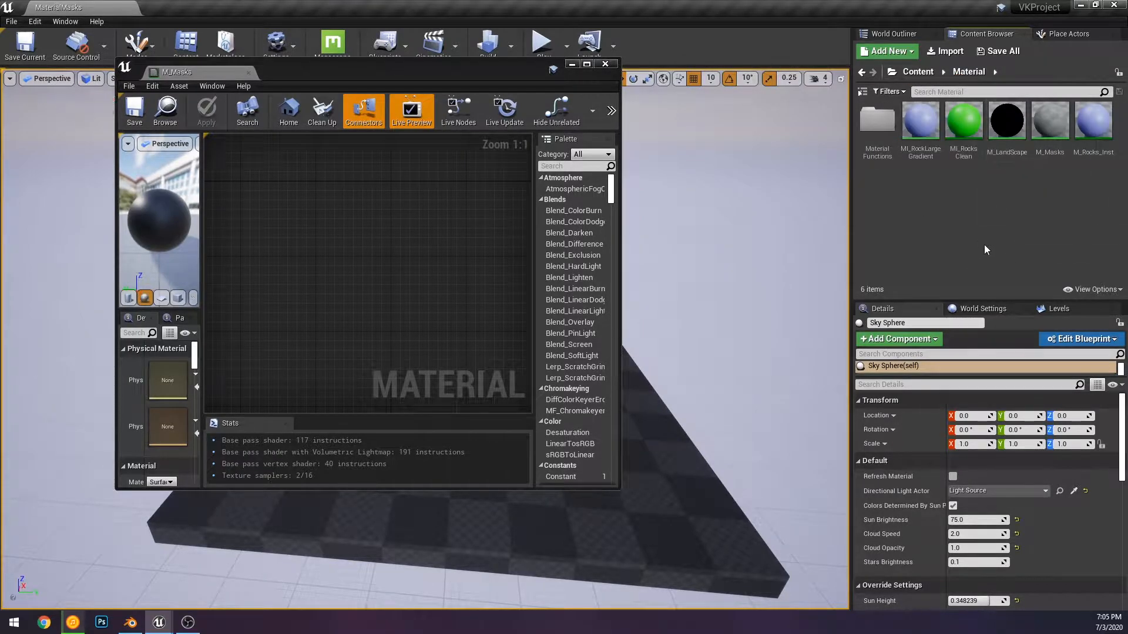
Look through the options for creating a new Material asset, pick out M_Masks and maximize its editor window again
right_click(985, 202)
right_click(931, 195)
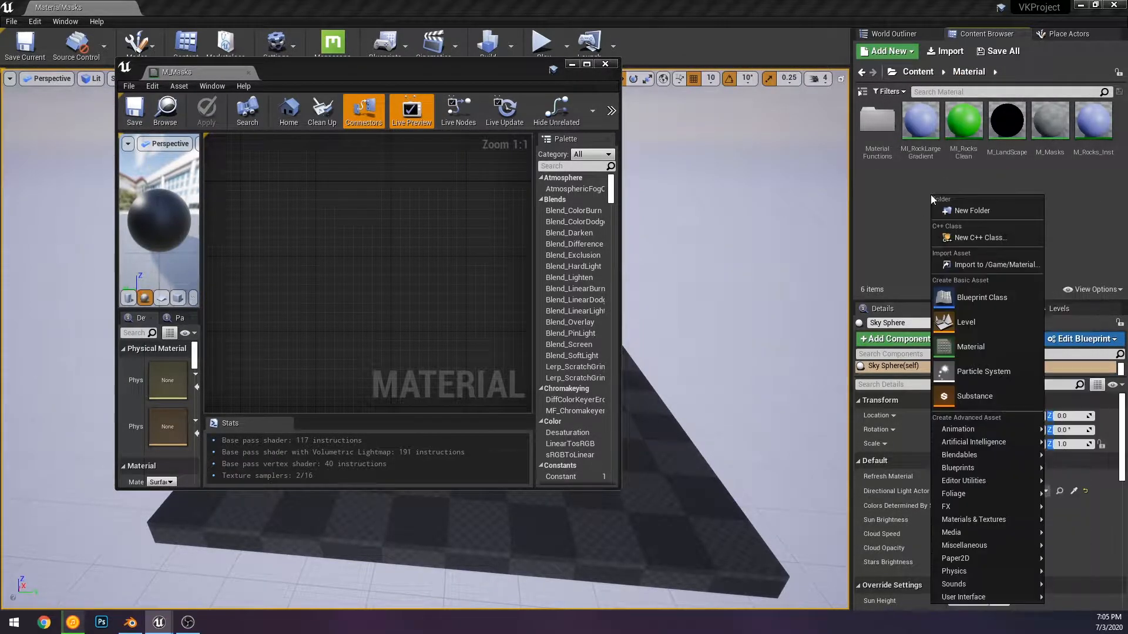
left_click(903, 48)
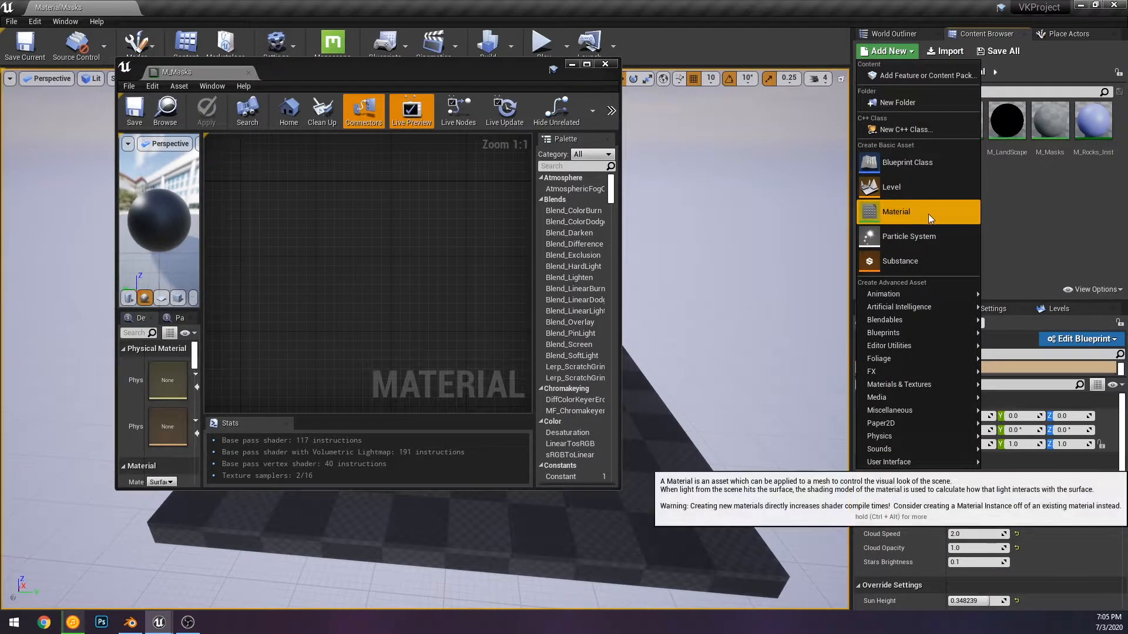
left_click(1050, 154)
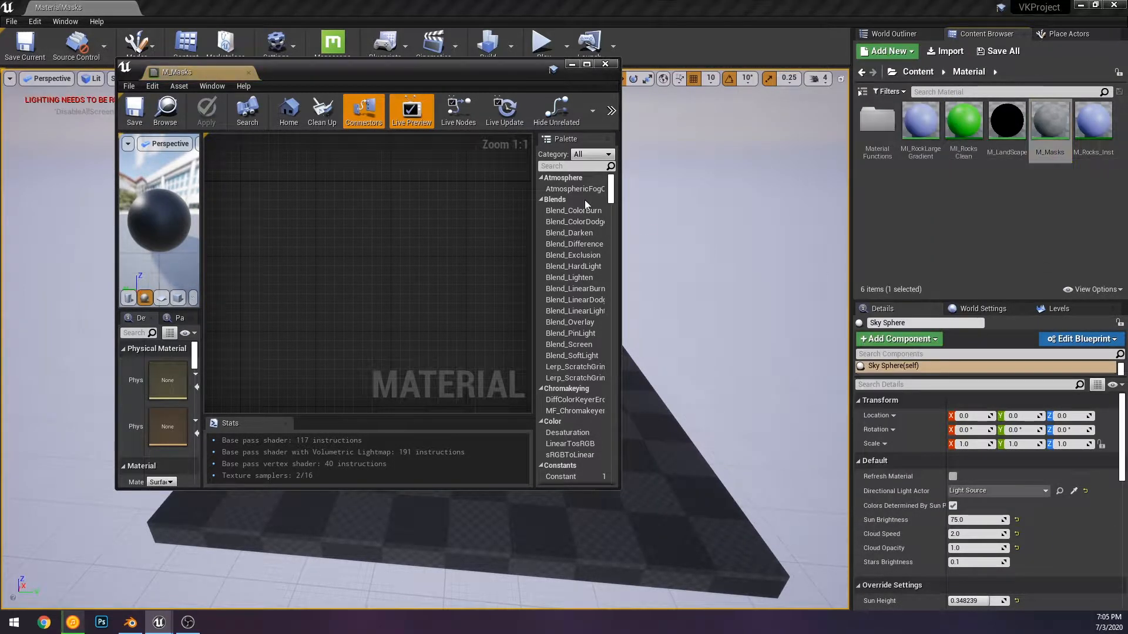
double_click(378, 75)
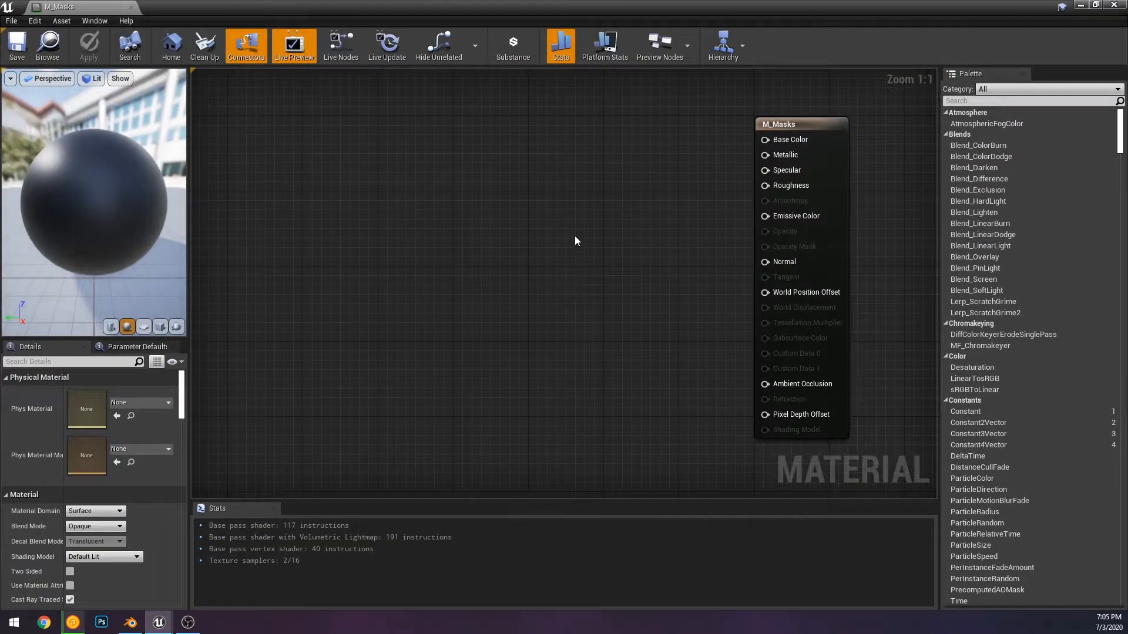
Add a Constant node to the empty graph area left of the M_Masks node and view its full description
right_click_drag(627, 210, 650, 232)
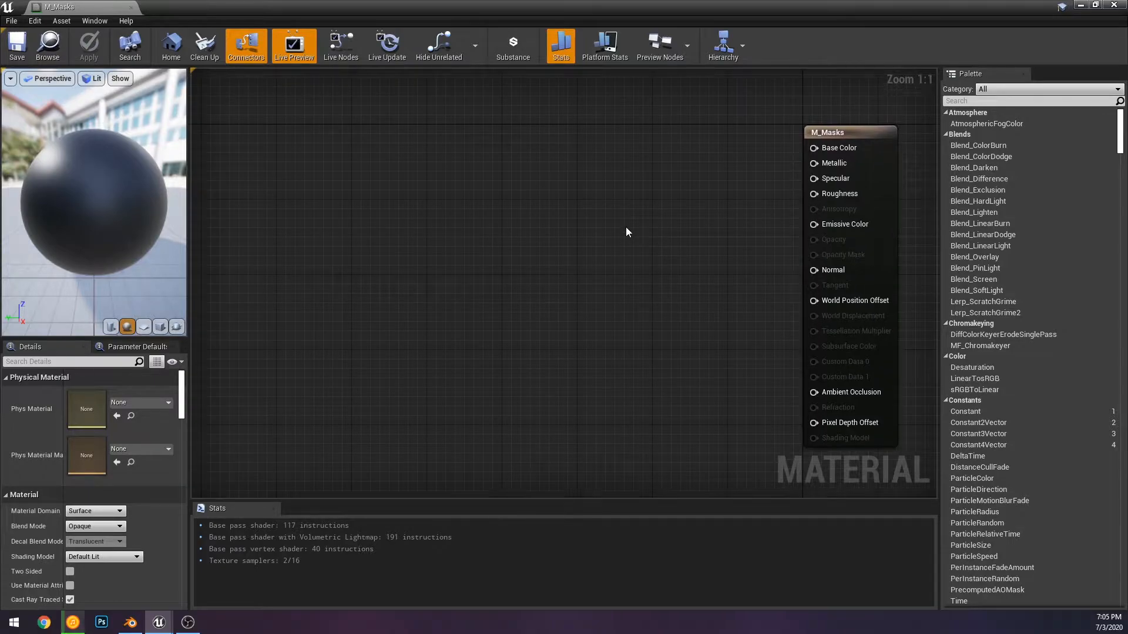
right_click_drag(508, 214, 514, 206)
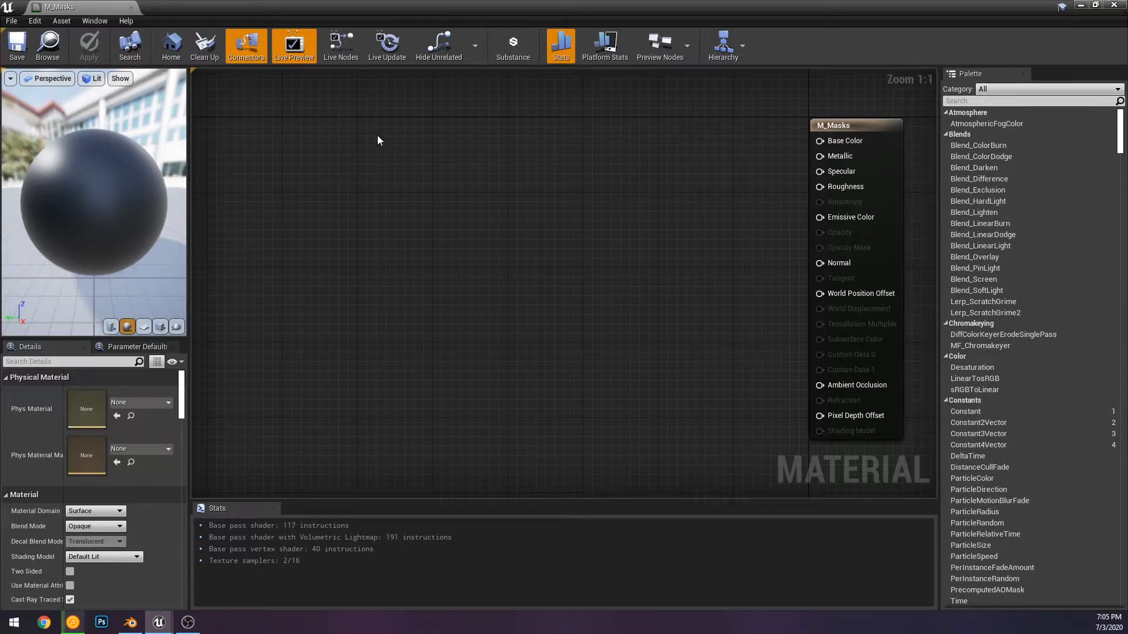
right_click_drag(377, 136, 383, 142)
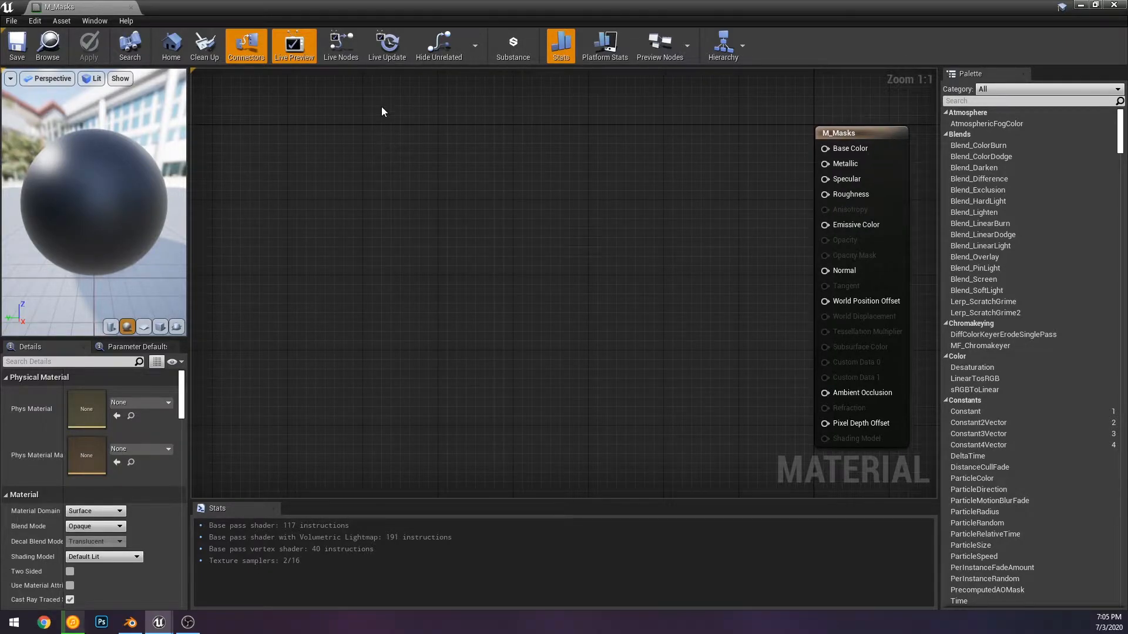
left_click(372, 134)
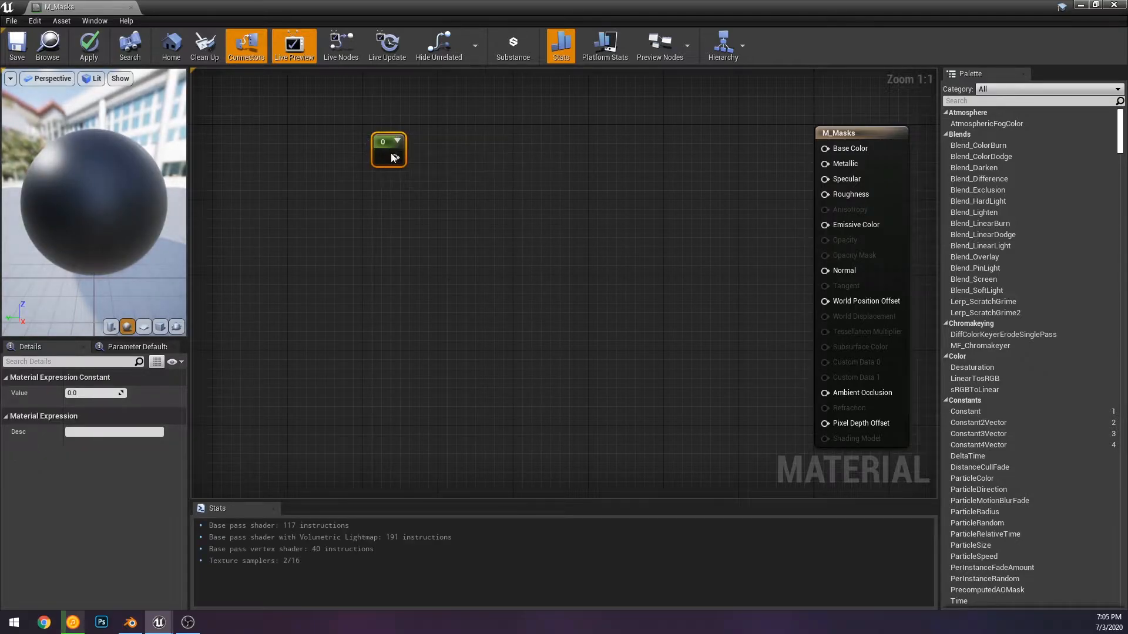
key("ctrl+alt")
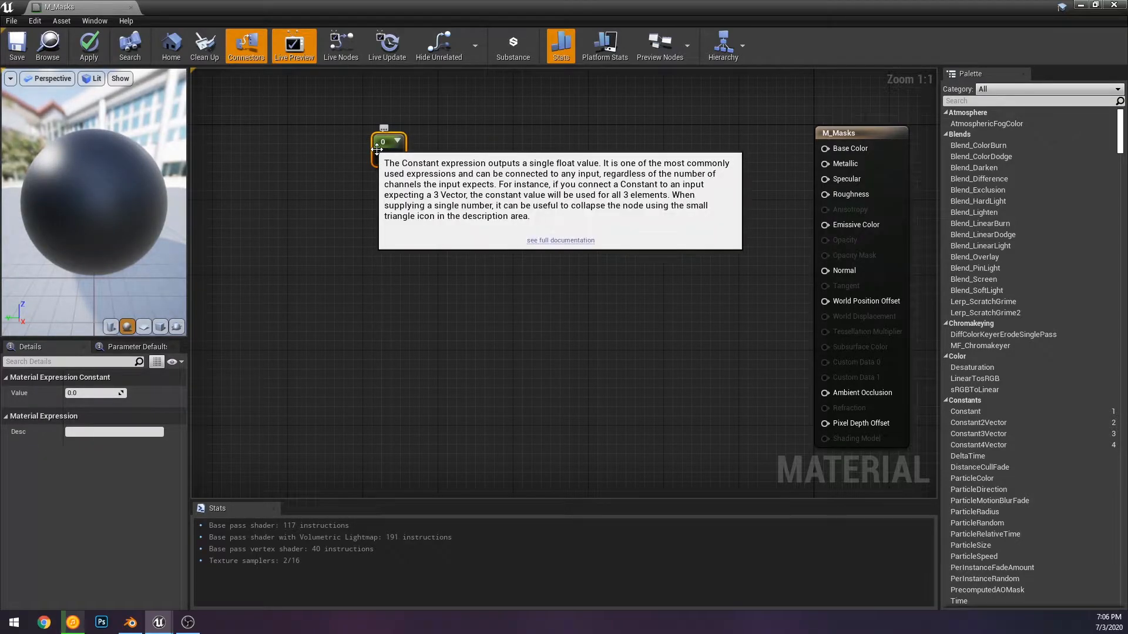
Add a second Constant node below the first one and delete it again
left_click_drag(259, 128, 487, 250)
left_click(419, 194)
left_click(361, 201)
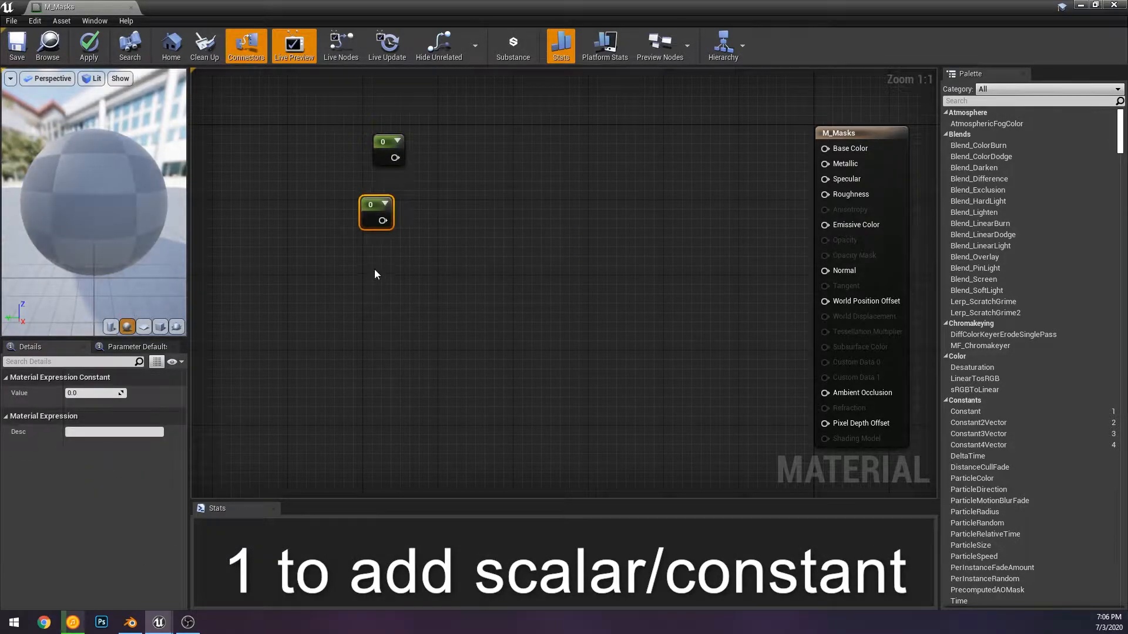
key("Delete")
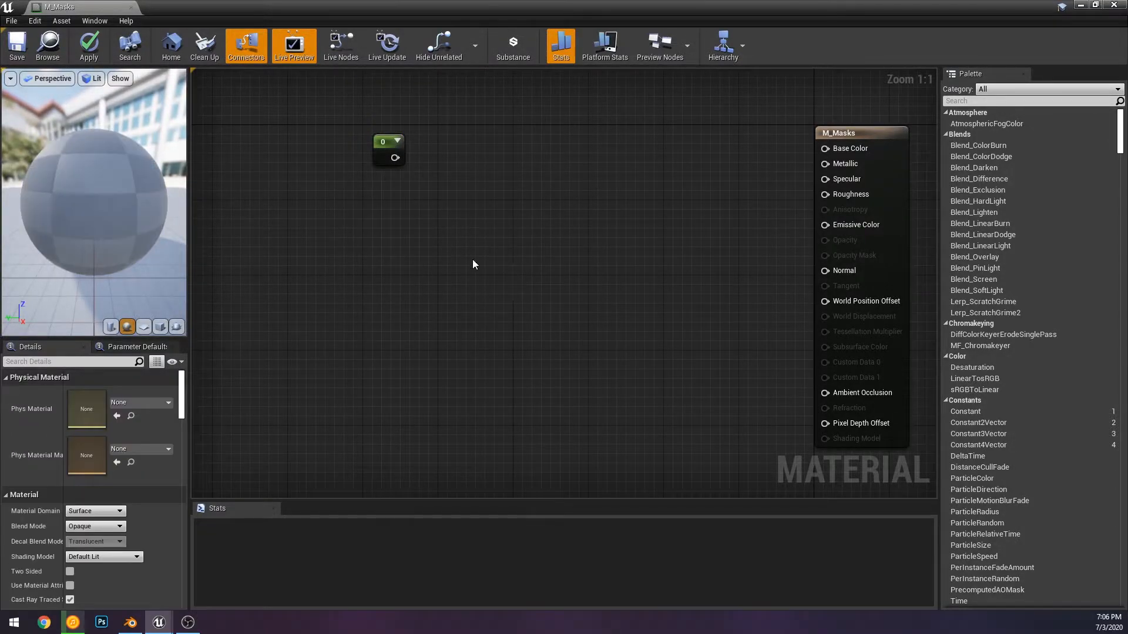
Add another Constant node by searching the graph's node list for "constant" and place it directly above the first
right_click(433, 122)
type("constant")
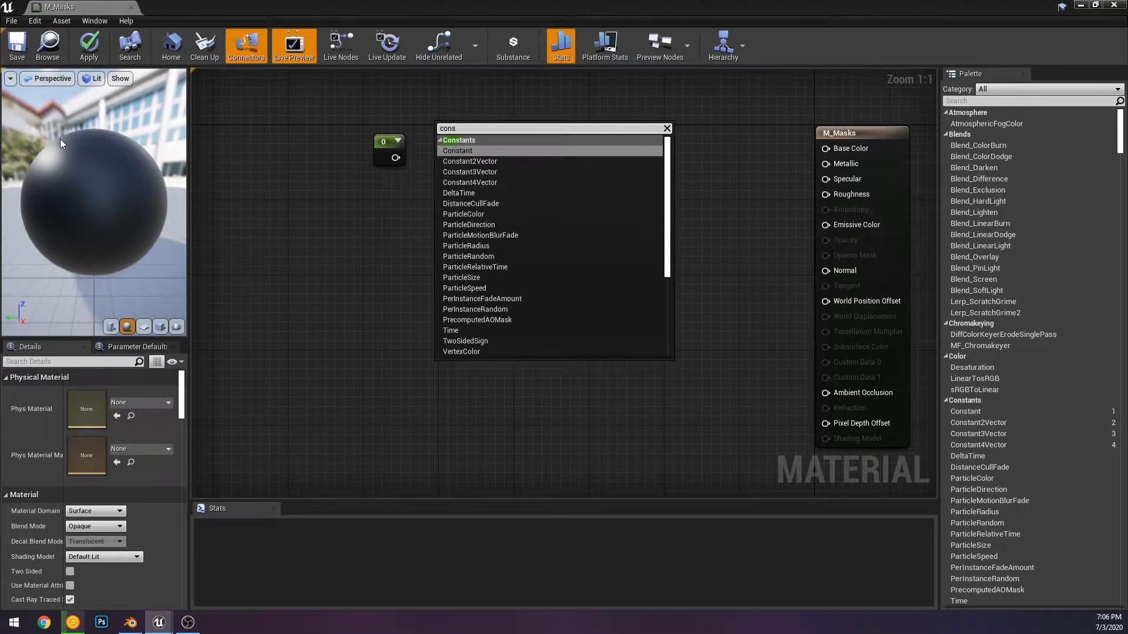
key("Return")
left_click_drag(445, 138, 384, 116)
left_click(422, 128)
Move the two Constant nodes closer to the M_Masks node and pull them out of their vertical stack
right_click_drag(388, 145, 328, 174)
left_click_drag(294, 147, 540, 241)
left_click(410, 208)
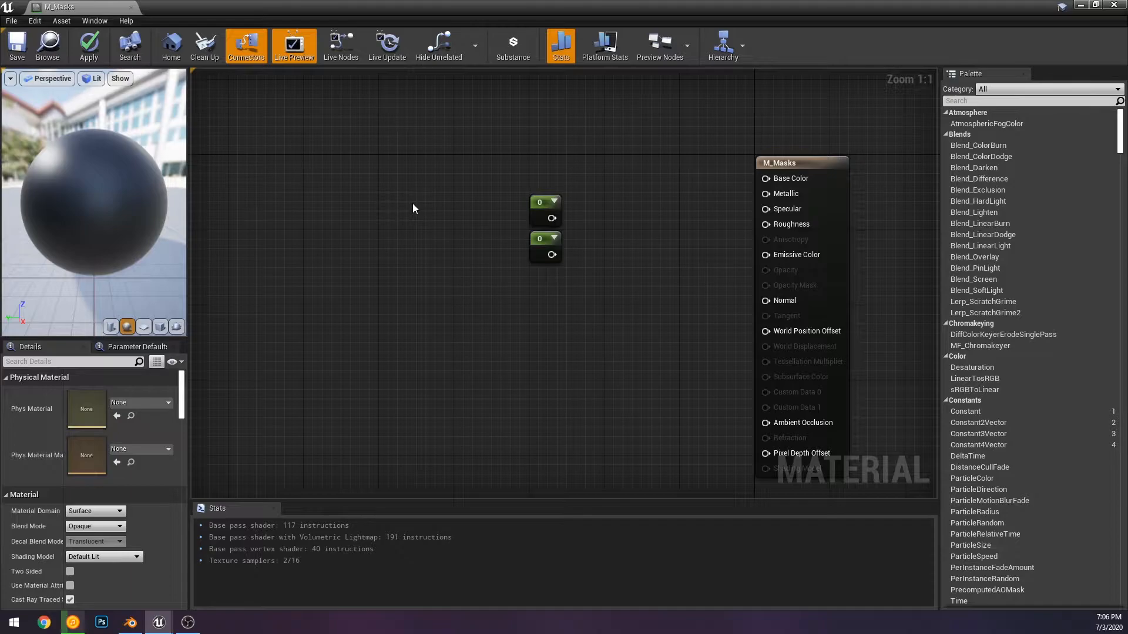
left_click_drag(509, 182, 612, 228)
left_click(474, 216)
left_click_drag(537, 247, 505, 212)
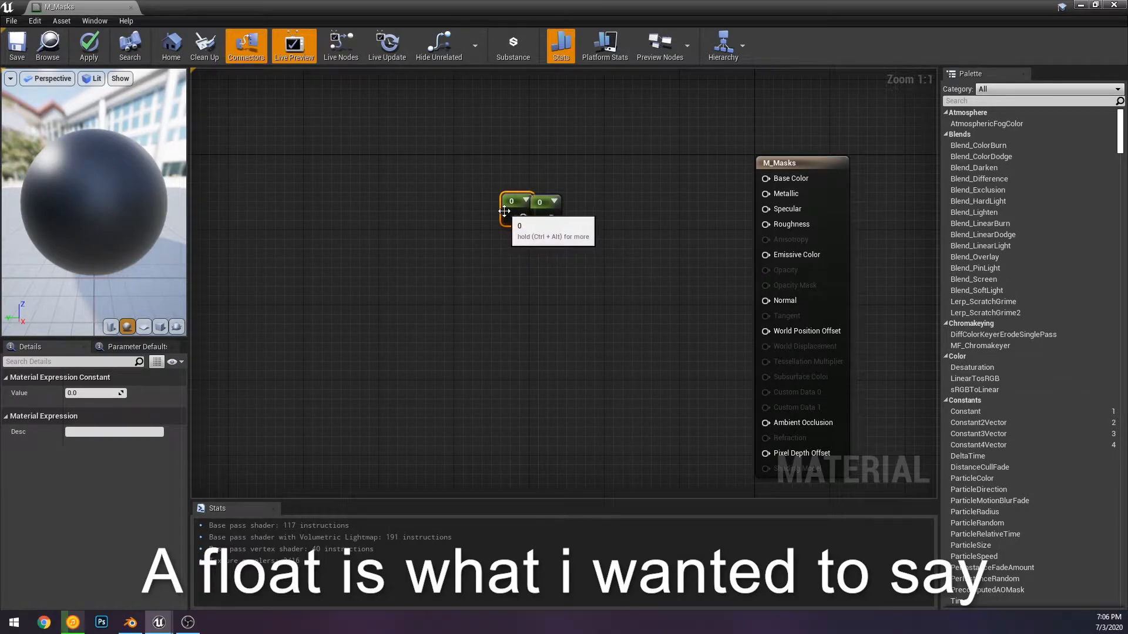
left_click(545, 235)
right_click_drag(574, 229, 438, 237)
Connect one Constant to the Metallic input of M_Masks and set its value to 1, checking the preview sphere
left_click_drag(379, 207, 612, 202)
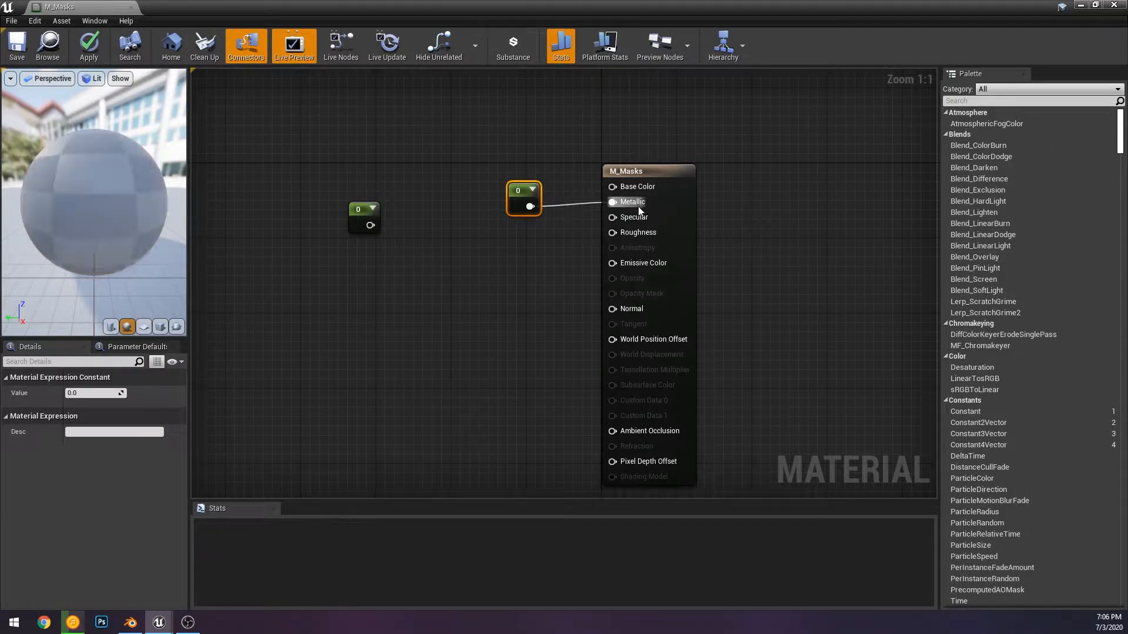
left_click(518, 189)
left_click(111, 393)
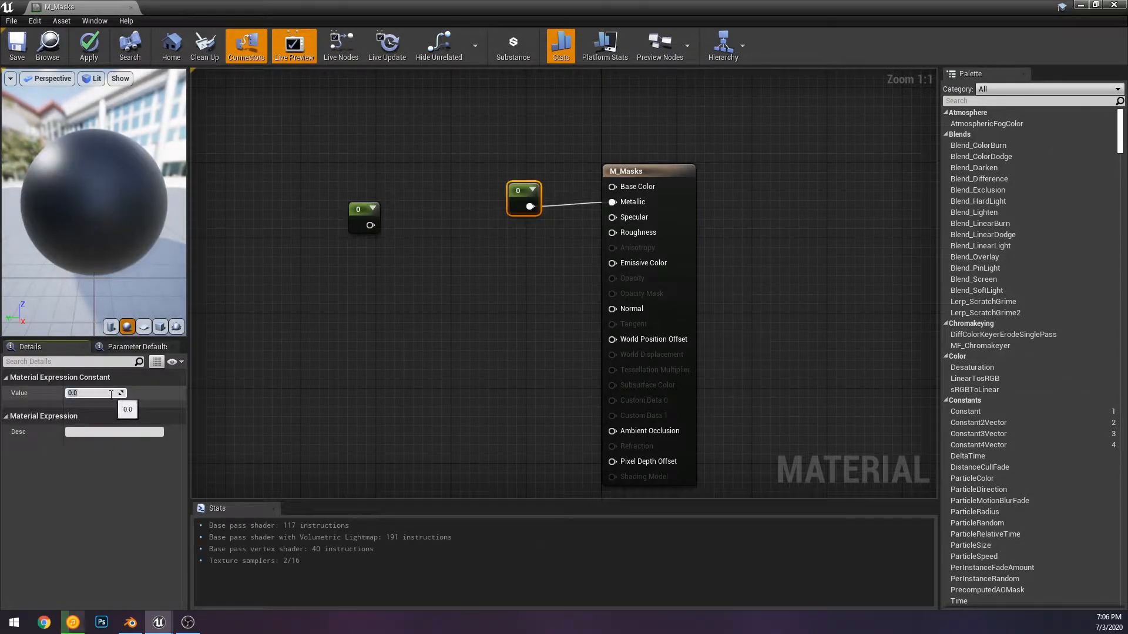
mouse_move(135, 214)
left_mouse_down()
mouse_move(94, 276)
mouse_move(97, 226)
mouse_move(123, 215)
left_mouse_up()
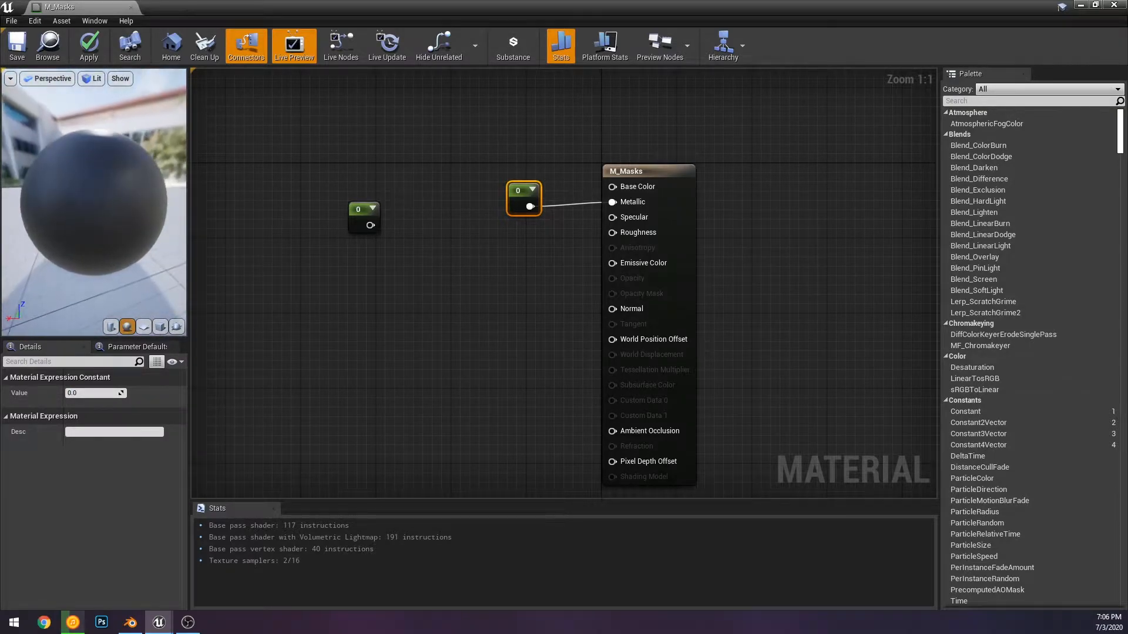
left_click(98, 393)
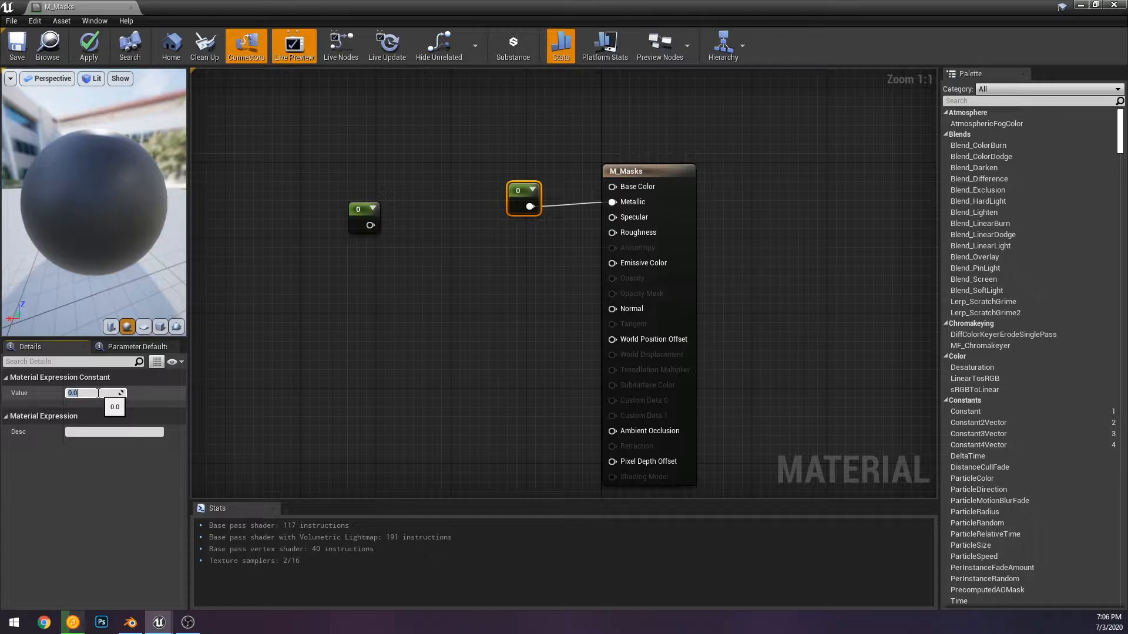
type("1")
key("Return")
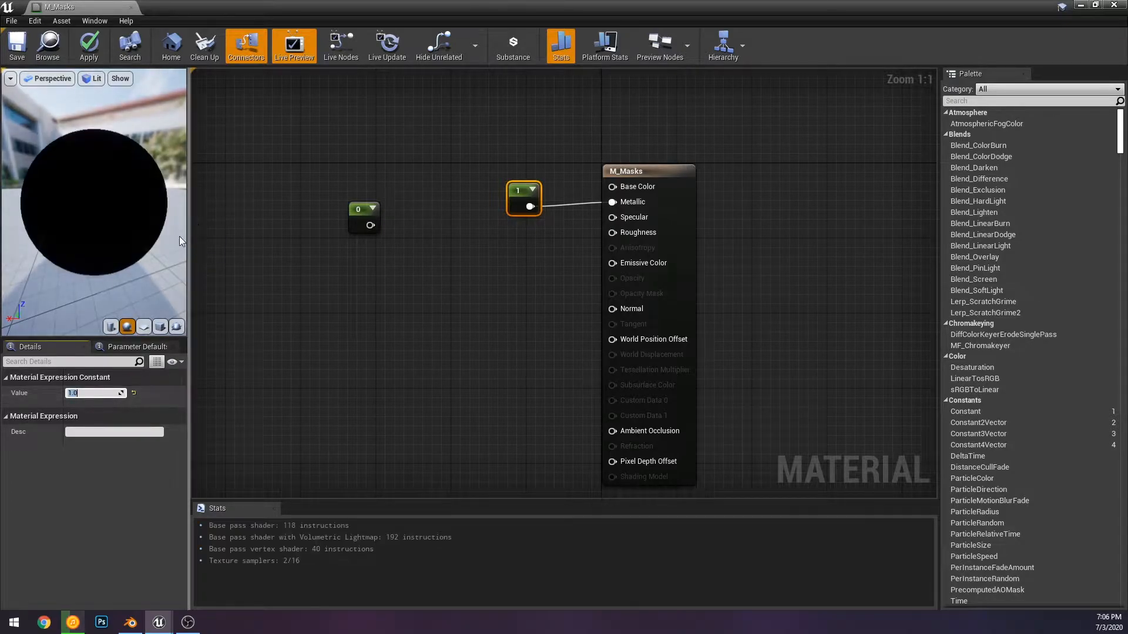
mouse_move(117, 204)
left_mouse_down()
mouse_move(126, 197)
mouse_move(116, 204)
left_mouse_up()
Delete the Constant node that feeds the Metallic input
left_click_drag(461, 153, 547, 248)
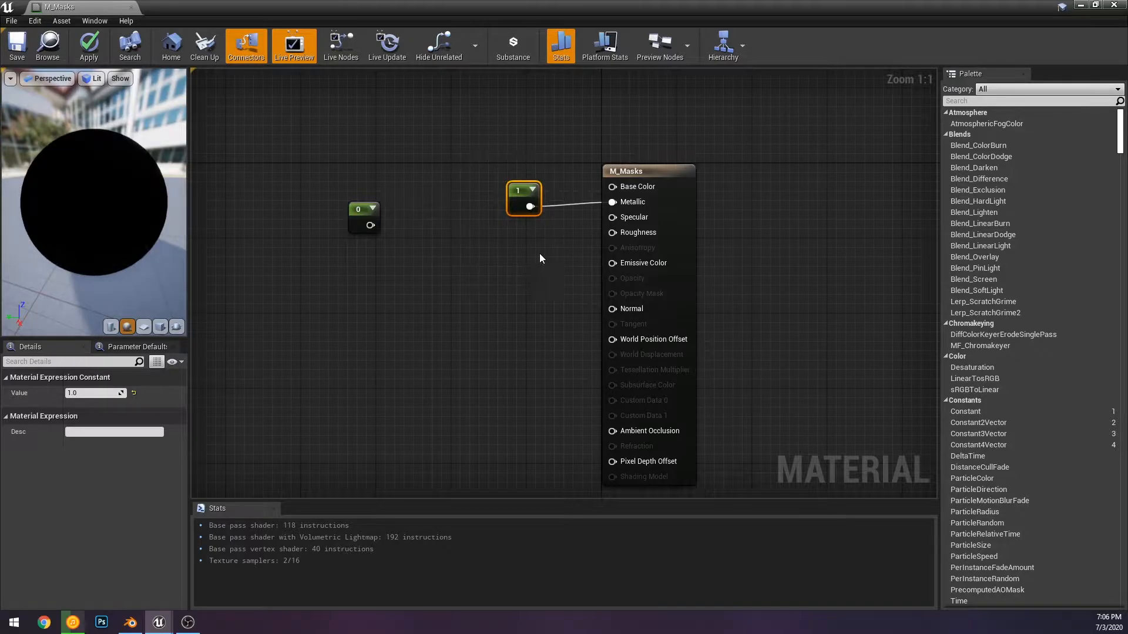
key("Delete")
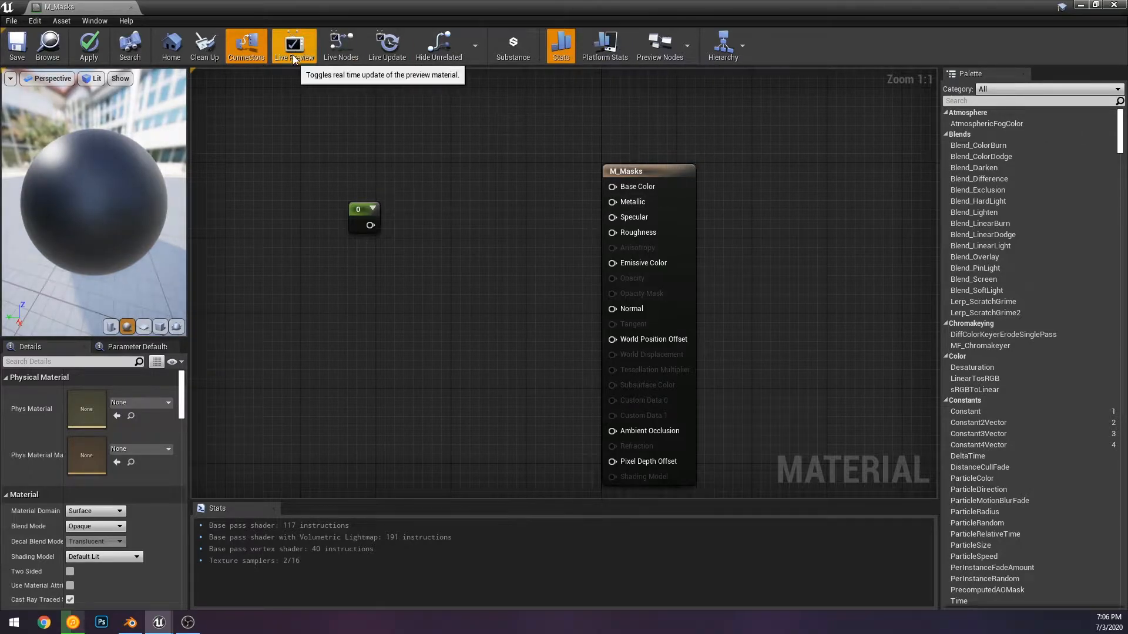
Toggle the Connectors display off and on again, and enable Live Nodes
left_click(242, 48)
left_click(239, 48)
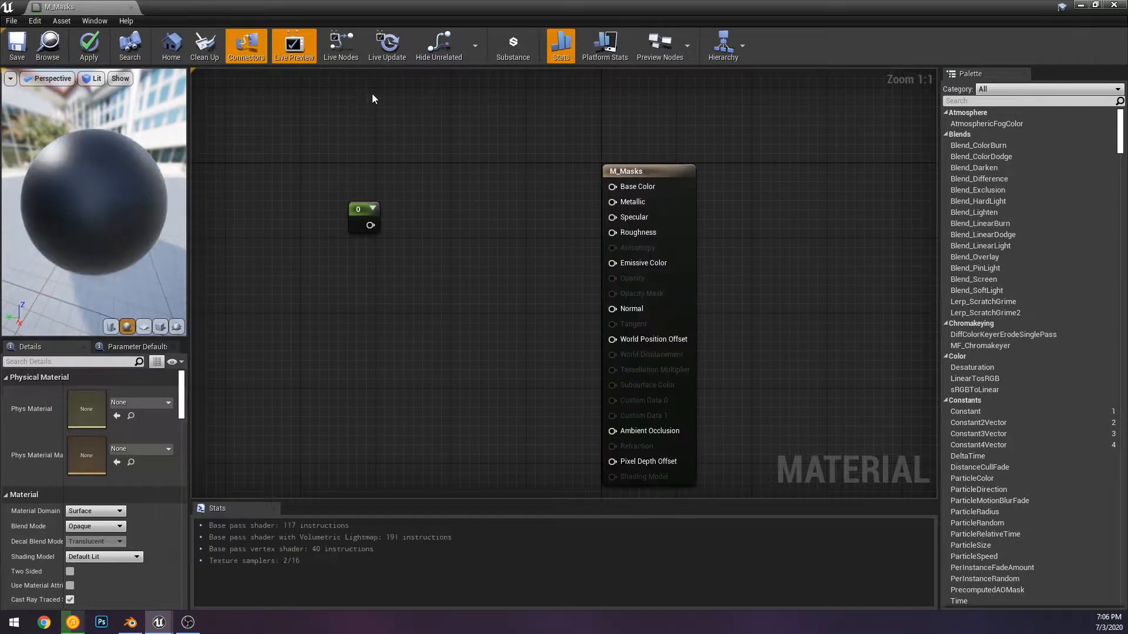
left_click(247, 47)
left_click(248, 47)
left_click(350, 45)
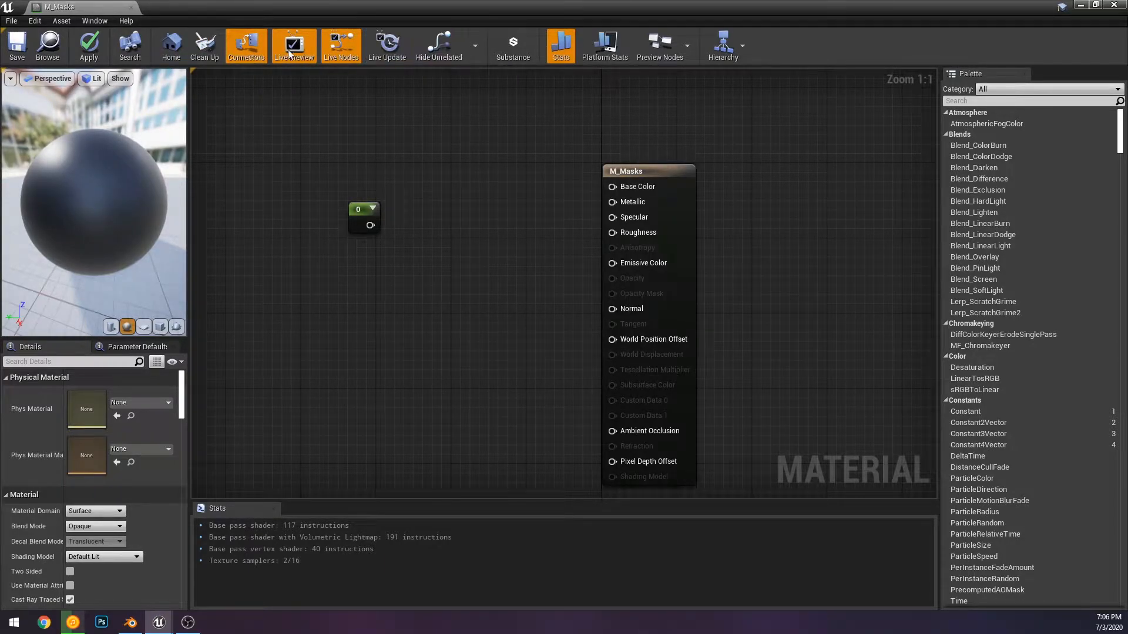
Move the remaining Constant node farther left of M_Masks to make room for more nodes between them
right_click_drag(383, 188, 413, 183)
left_click(558, 202)
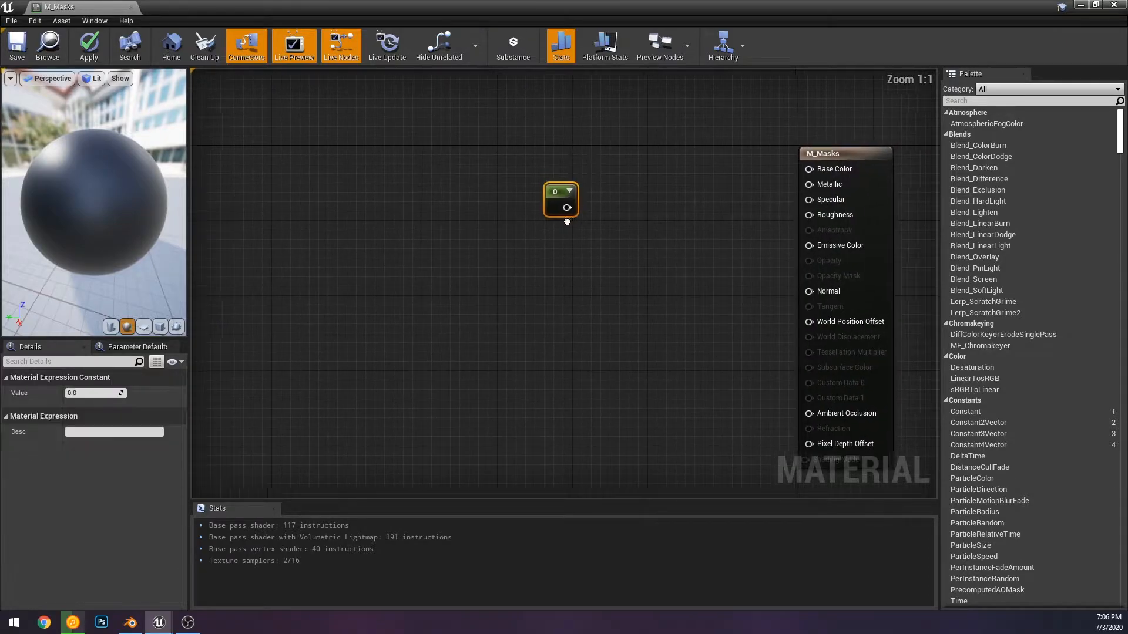
right_click_drag(558, 202, 674, 217)
left_click_drag(670, 211, 358, 177)
left_click(471, 193)
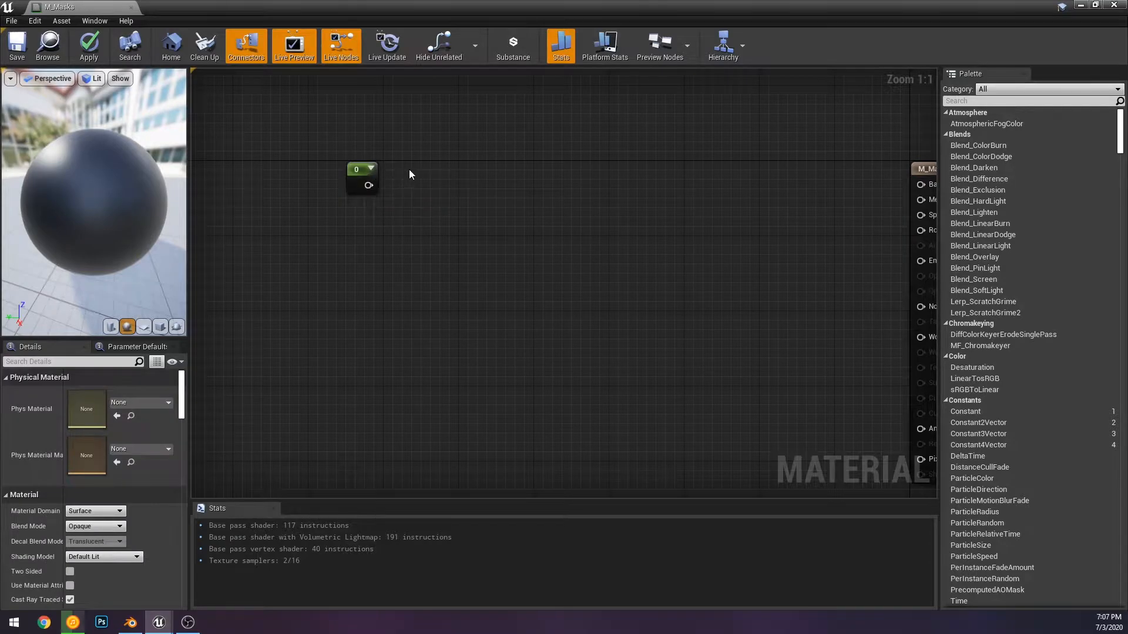
Add a Constant2Vector and a Constant3Vector node in a row to the right of the Constant
left_click(461, 167)
right_click_drag(627, 182, 541, 197)
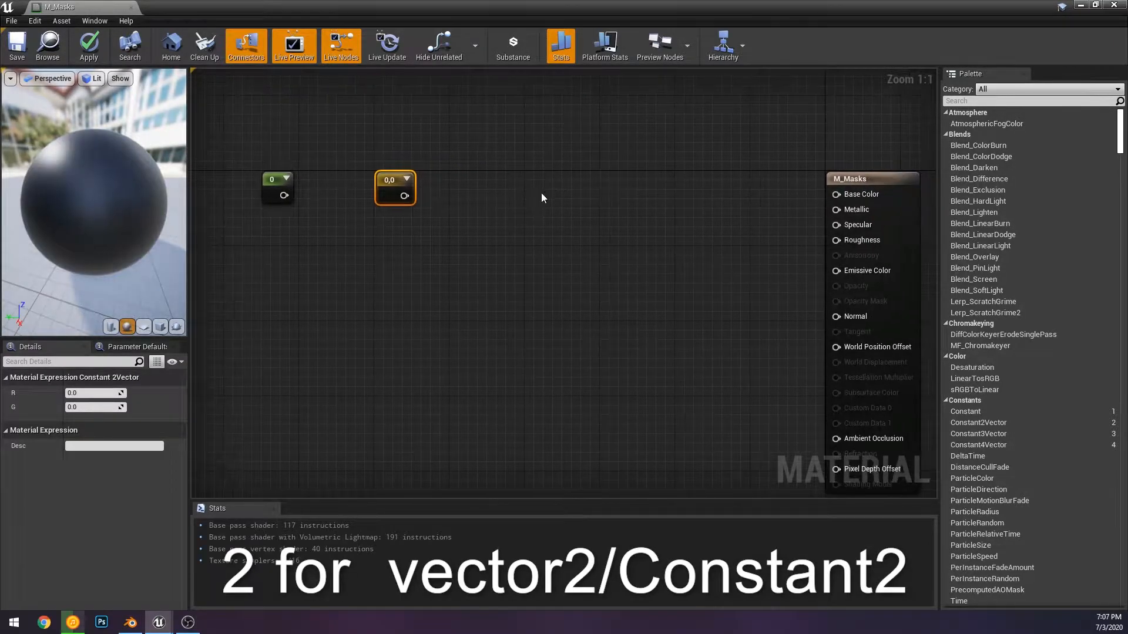
left_click(497, 176)
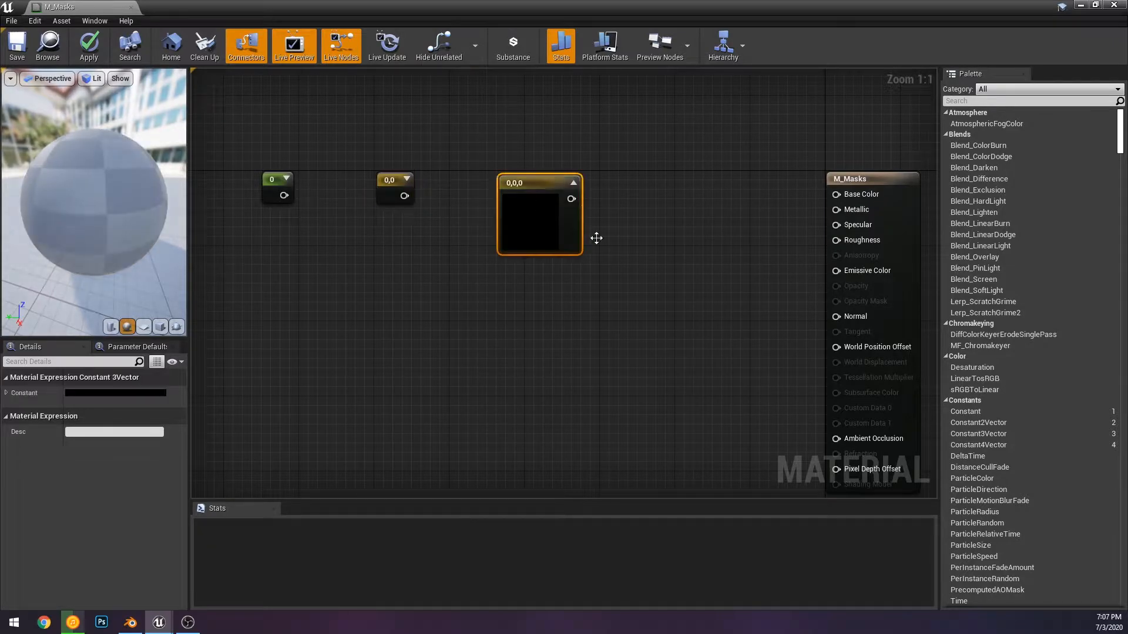
Set the Constant3Vector's color to a light red with values 1, 0.224, 0.224
right_click_drag(621, 254, 637, 247)
right_click_drag(443, 217, 586, 209)
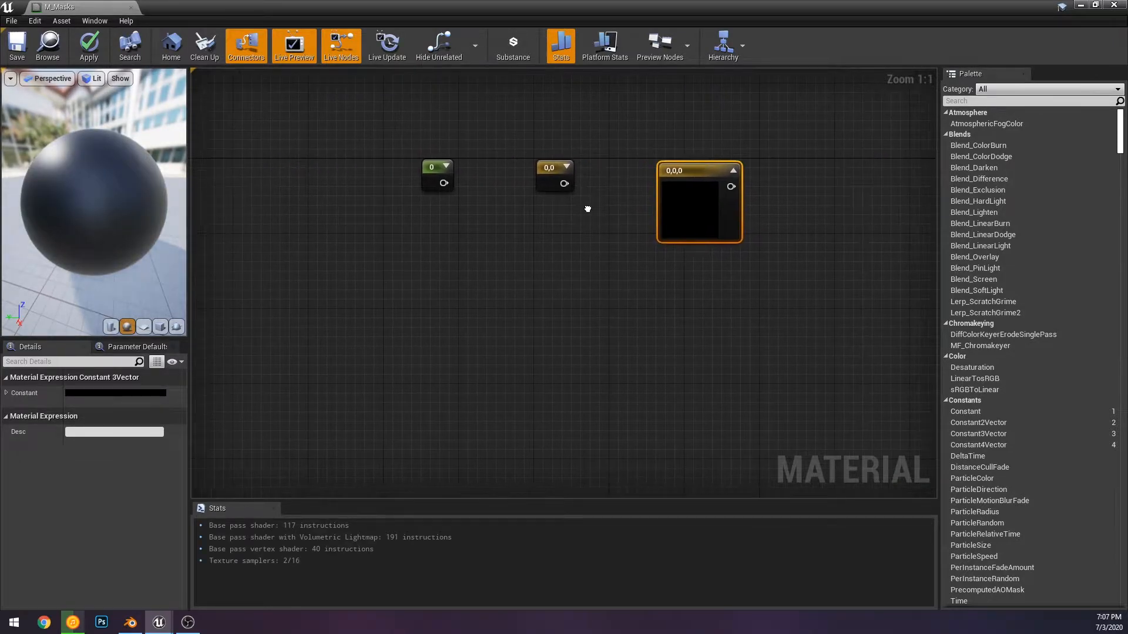
right_click_drag(663, 194, 507, 219)
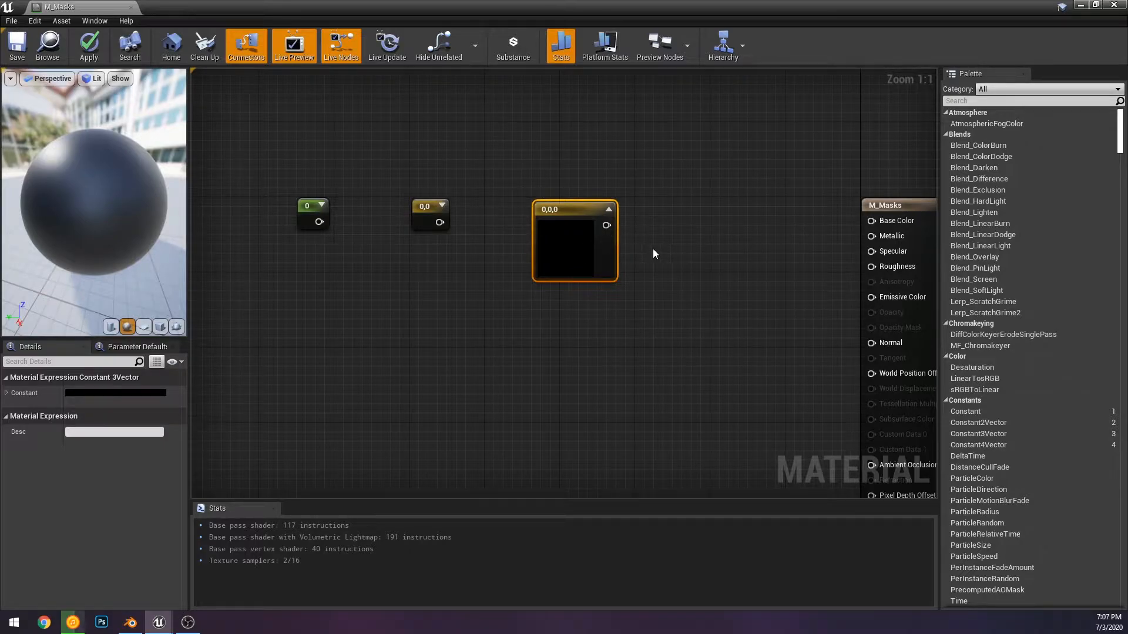
mouse_move(656, 231)
right_mouse_down()
mouse_move(711, 230)
mouse_move(642, 231)
right_mouse_up()
double_click(469, 239)
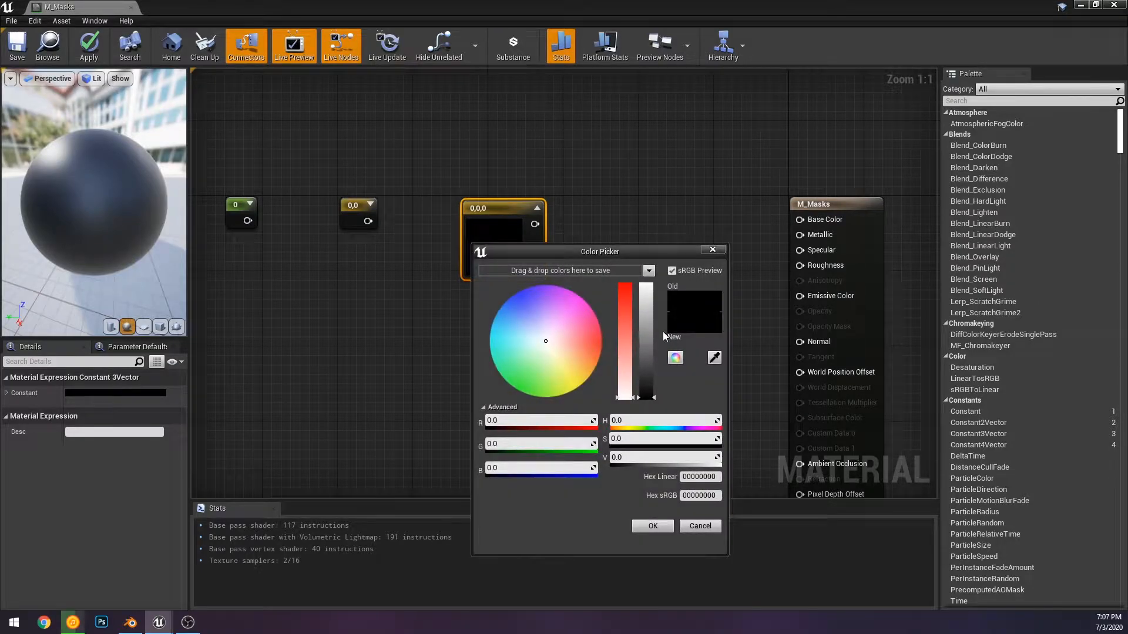
left_click_drag(648, 347, 656, 242)
mouse_move(623, 321)
left_mouse_down()
mouse_move(626, 287)
mouse_move(626, 310)
left_mouse_up()
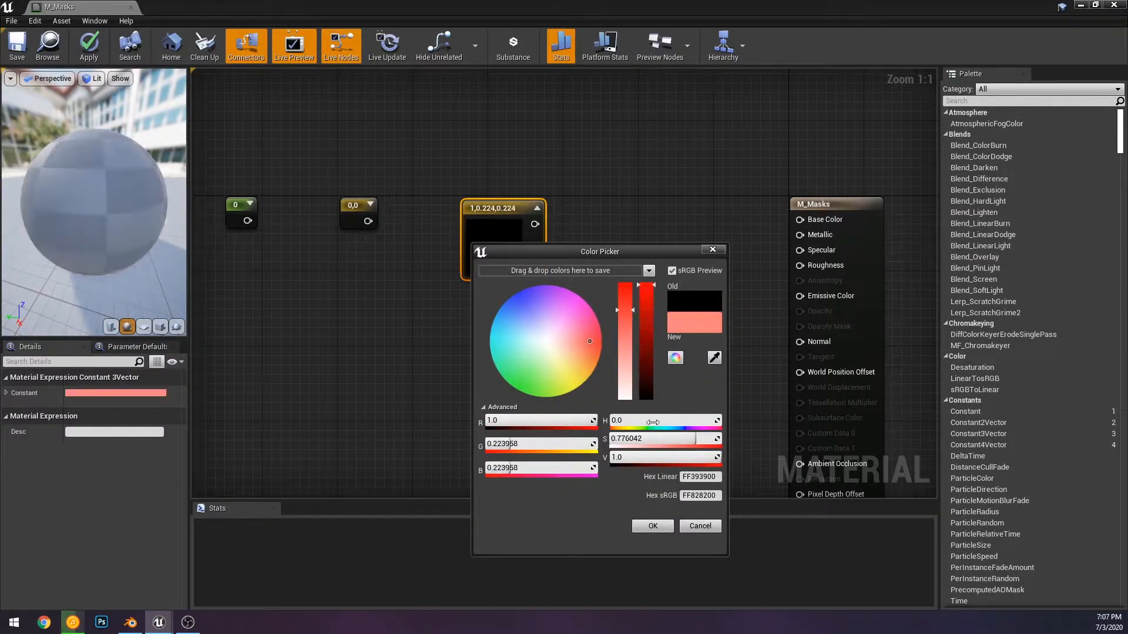
left_click(653, 527)
Connect the Constant3Vector's output to the Base Color input of M_Masks
right_click(532, 287)
left_click(503, 248)
left_click_drag(533, 222, 823, 219)
left_click_drag(631, 128, 592, 98)
Review the Constant, Constant2Vector and Constant3Vector nodes one by one in the graph
right_click_drag(593, 228, 892, 237)
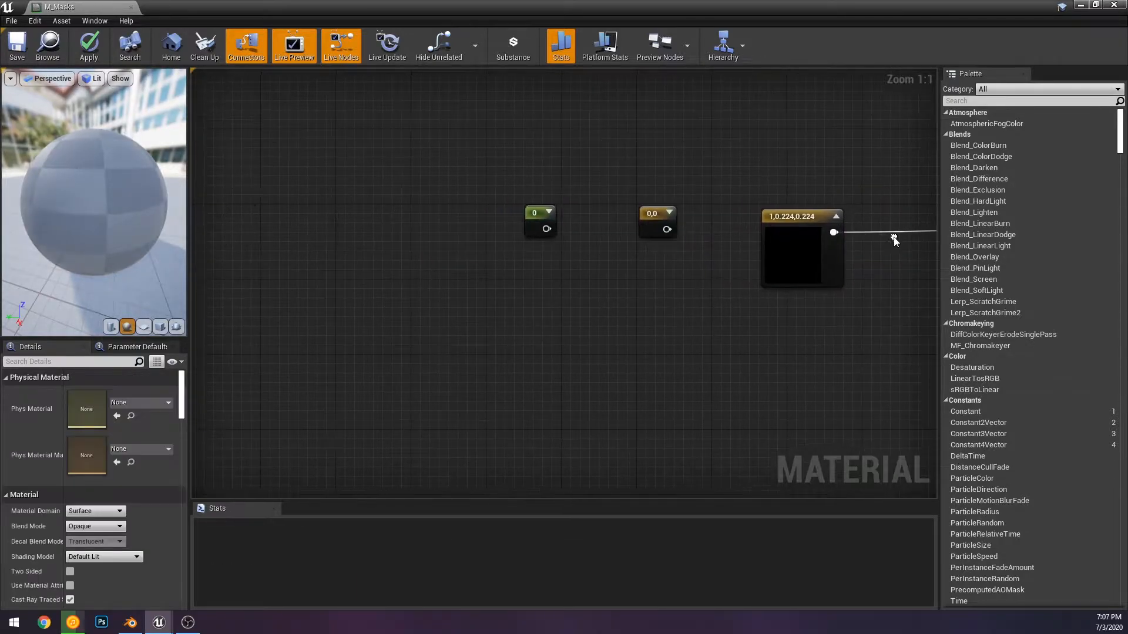
left_click(539, 220)
right_click_drag(752, 265, 623, 277)
left_click(658, 275)
right_click_drag(738, 333, 679, 307)
left_click(446, 207)
right_click_drag(444, 210, 363, 206)
left_click_drag(390, 216, 375, 197)
left_click(354, 228)
right_click_drag(353, 228, 550, 261)
right_click_drag(692, 282, 616, 285)
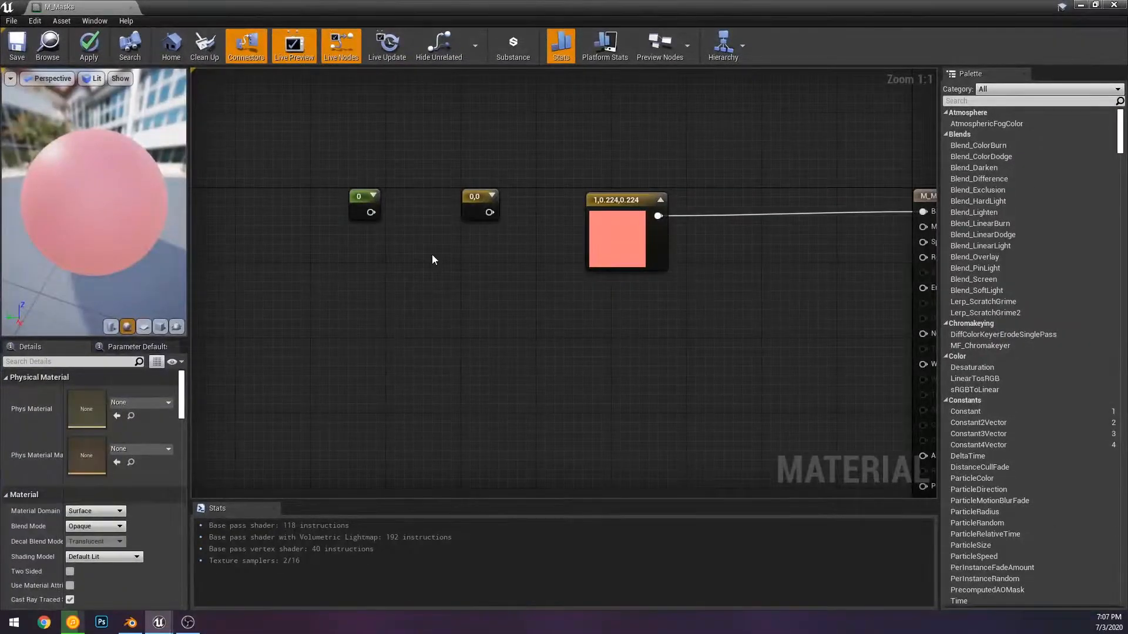
Convert the Constant node to a parameter named Scalar and place it above the Constant3Vector node
left_click(359, 200)
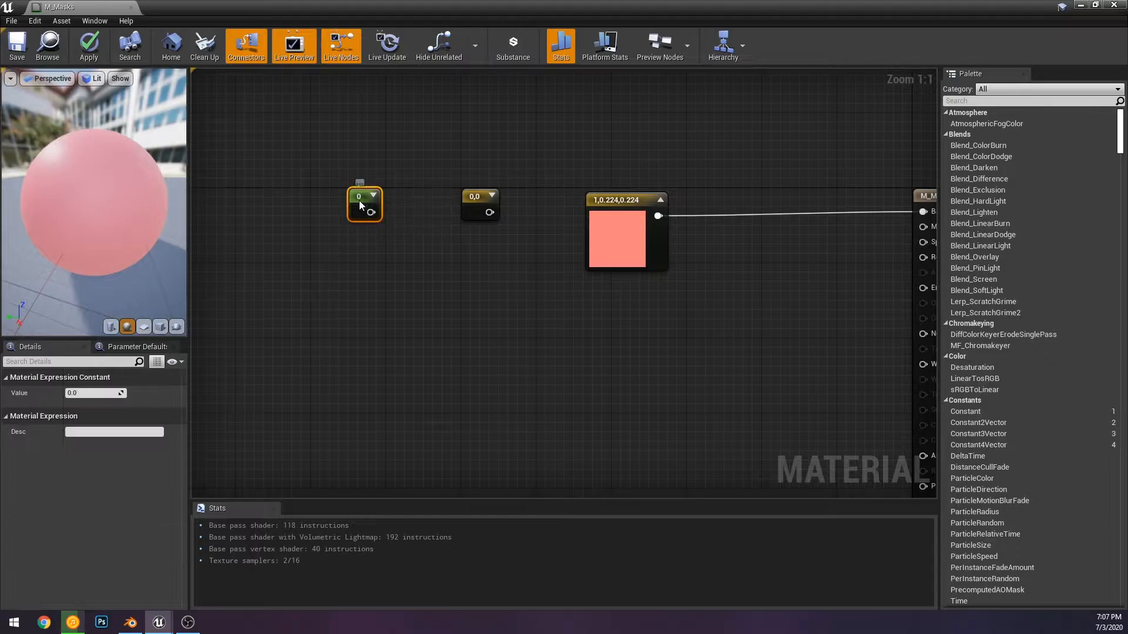
right_click(359, 200)
left_click(447, 208)
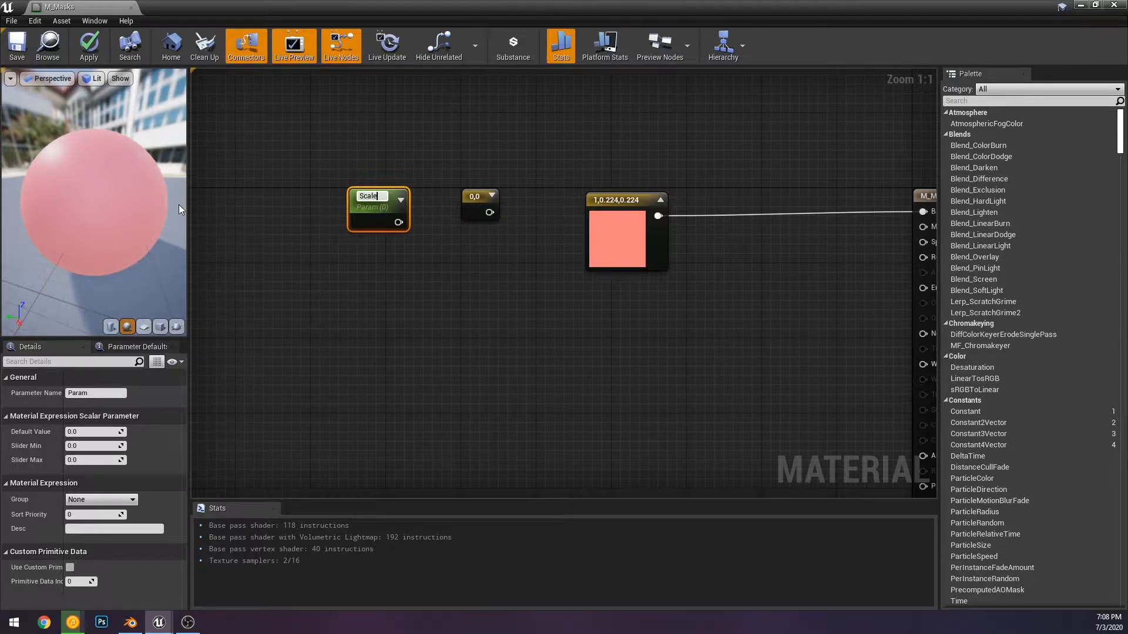
type("r")
key("Return")
left_click_drag(371, 216, 614, 145)
left_click(719, 188)
Convert the Constant3Vector to a parameter named Color and line it up with the Base Color input
right_click_drag(625, 255, 542, 264)
right_click(524, 270)
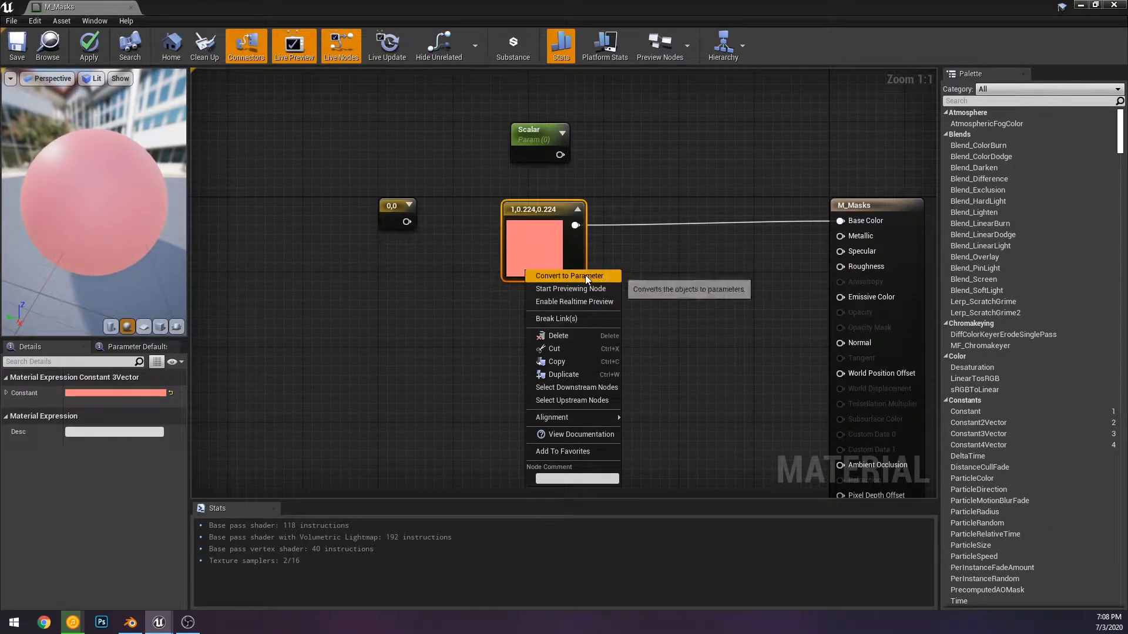
left_click(604, 276)
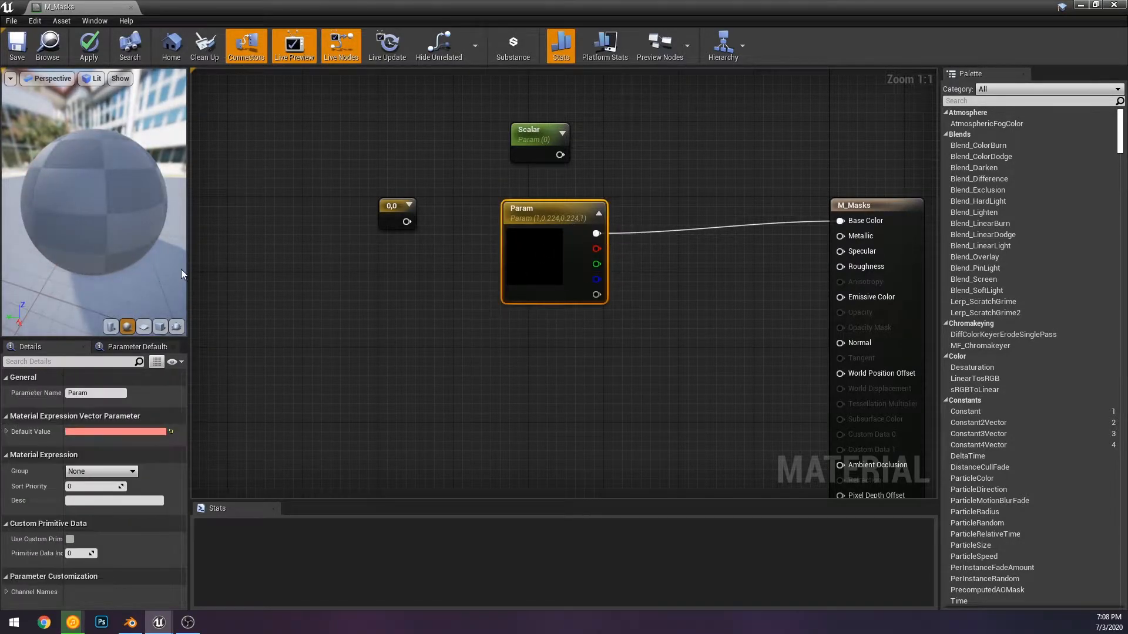
left_click(123, 393)
type("Color")
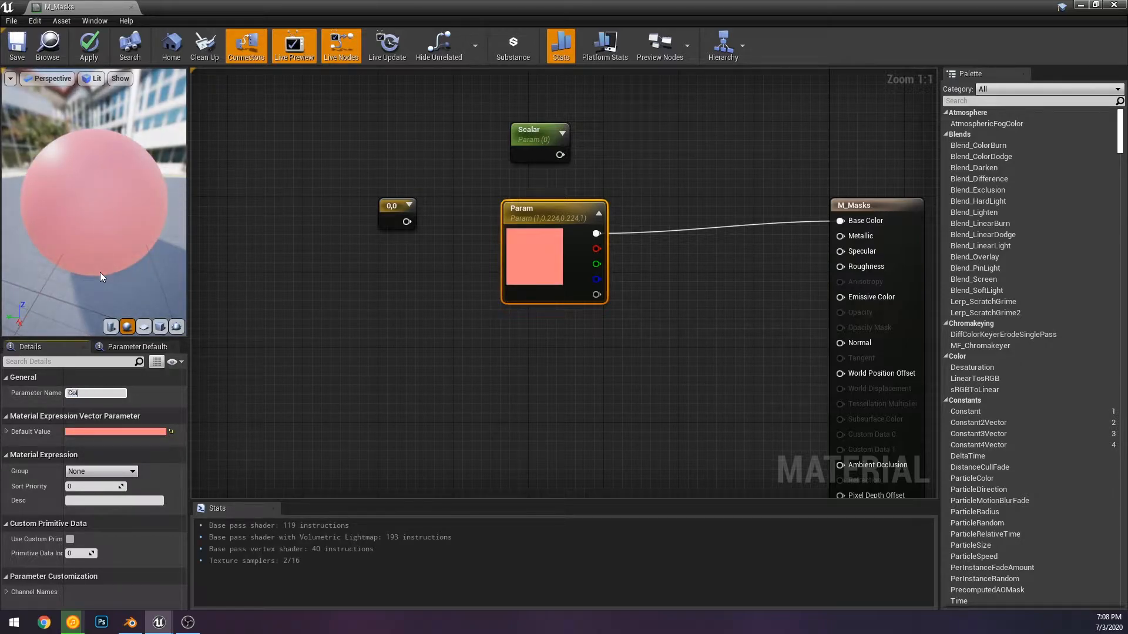
key("Return")
left_click_drag(543, 287, 542, 263)
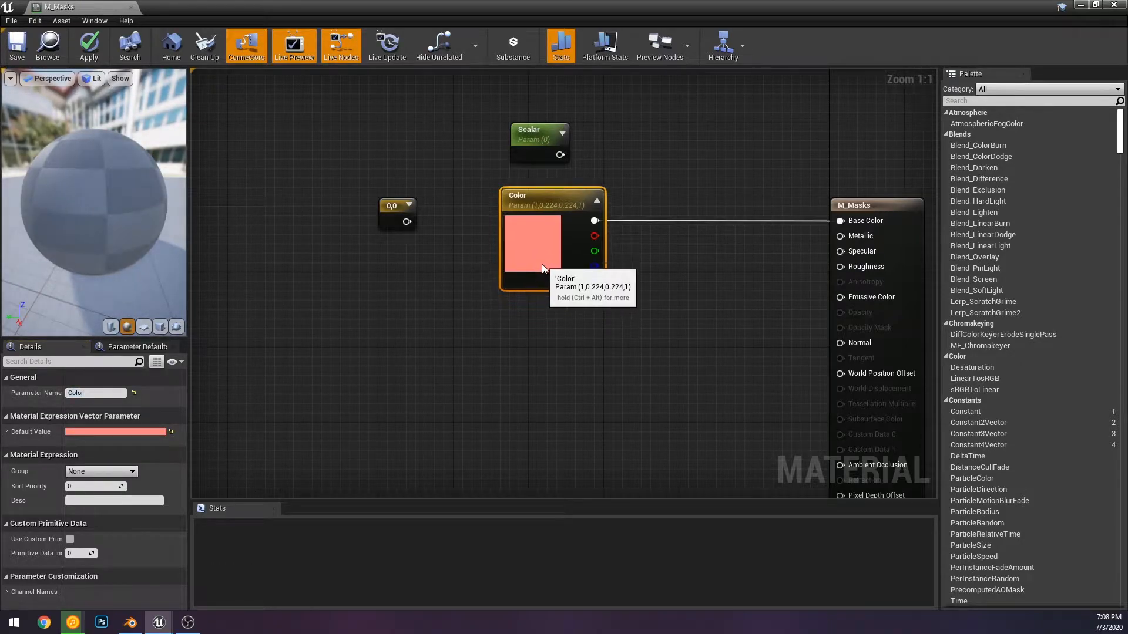
Delete the unused Constant2Vector node from the material graph
left_click(327, 169)
left_click_drag(446, 255, 345, 262)
left_click_drag(414, 297, 321, 222)
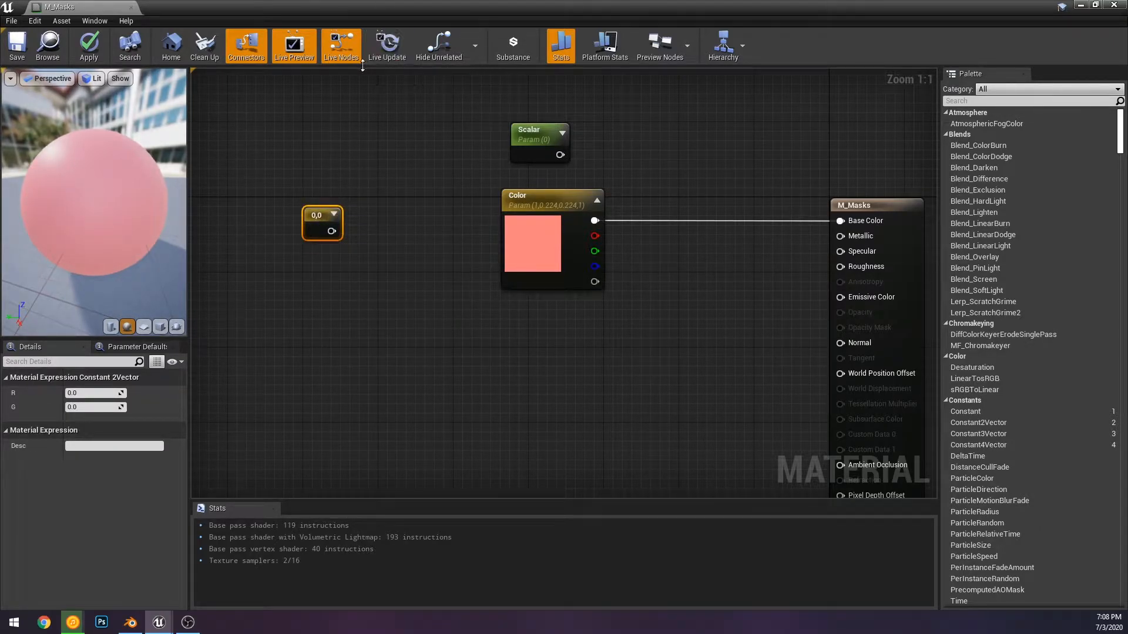
key("Delete")
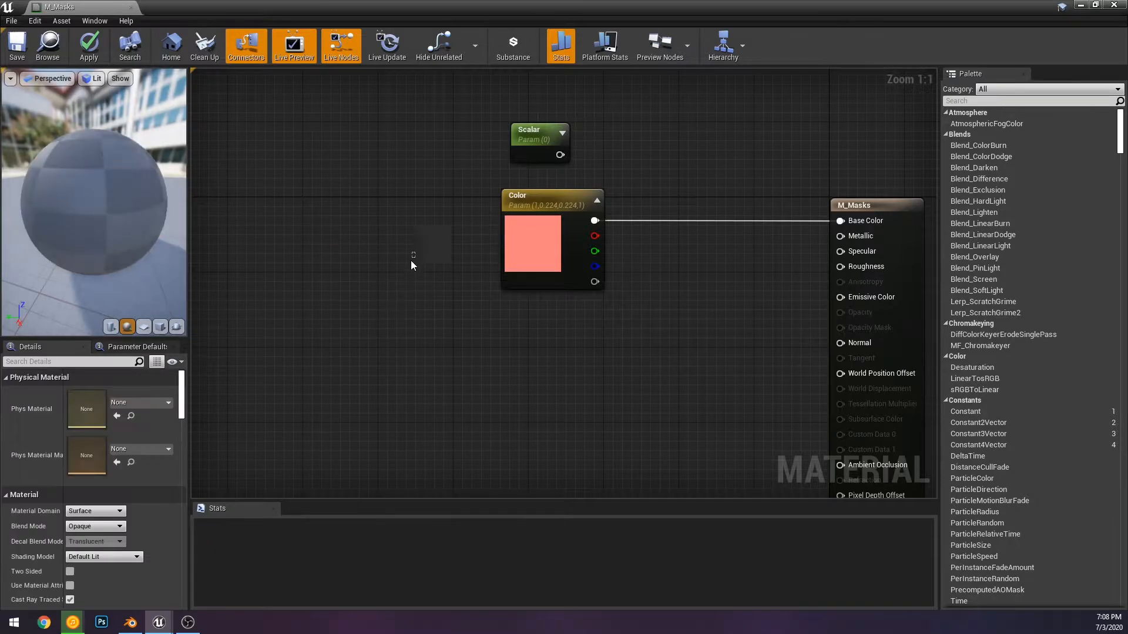
Align the Color node beneath the Scalar node and apply the changes to M_Masks
right_click_drag(644, 212, 496, 228)
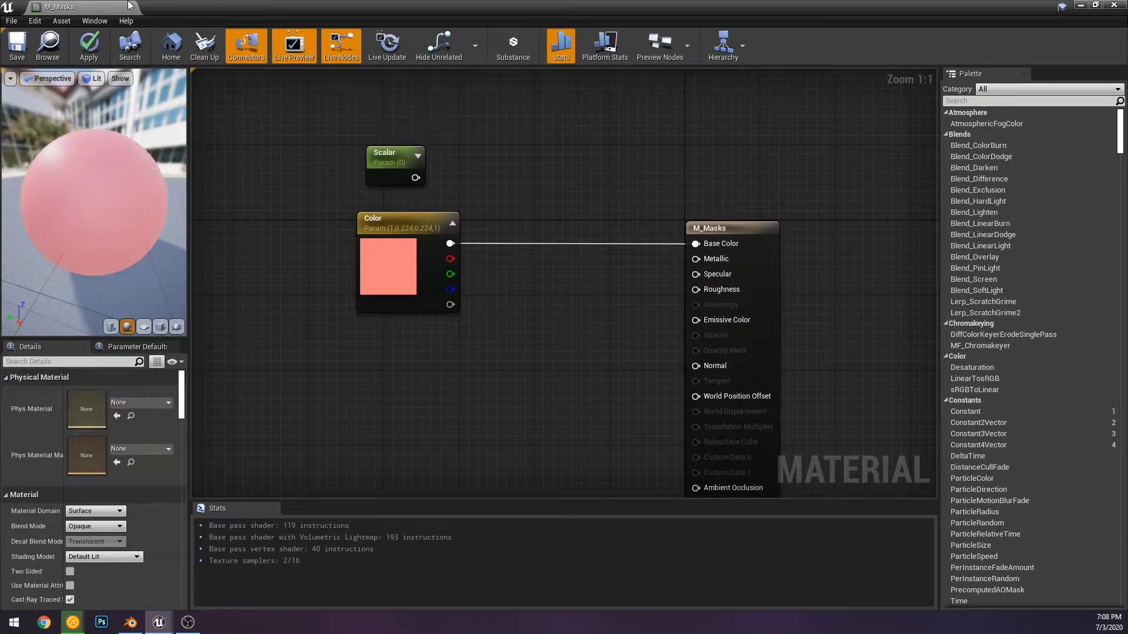
mouse_move(413, 266)
left_mouse_down()
mouse_move(562, 275)
mouse_move(383, 275)
mouse_move(422, 275)
left_mouse_up()
left_click(510, 196)
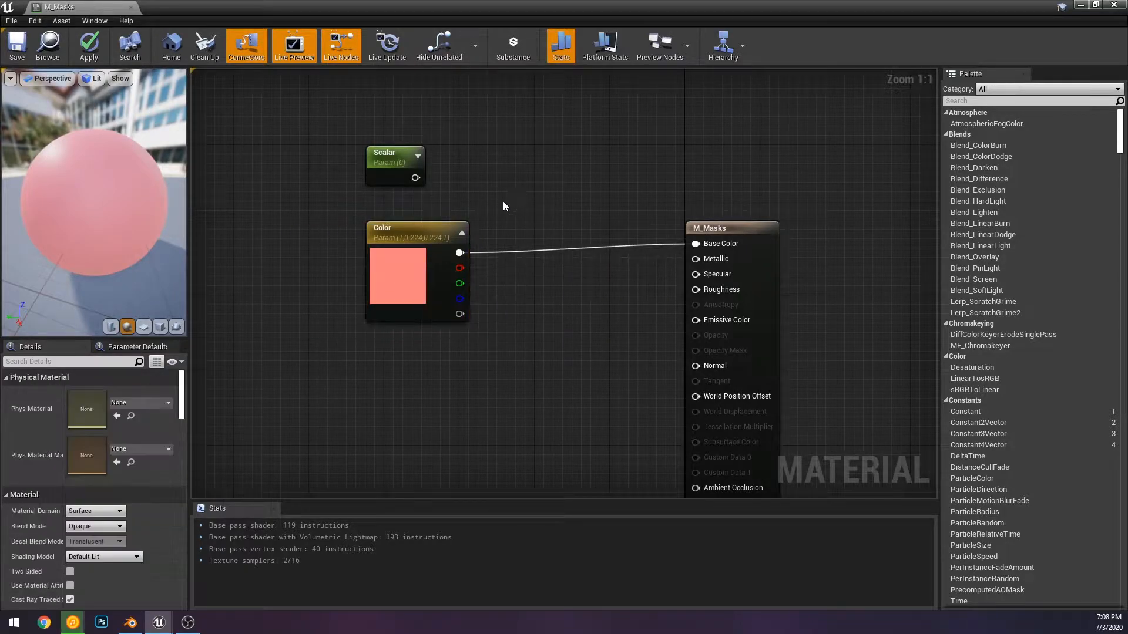
left_click_drag(550, 201, 550, 201)
left_click(532, 202)
left_click(88, 46)
Move the material editor window out of the way and assign the M_Masks material to the floor in the level
left_click_drag(383, 5, 381, 52)
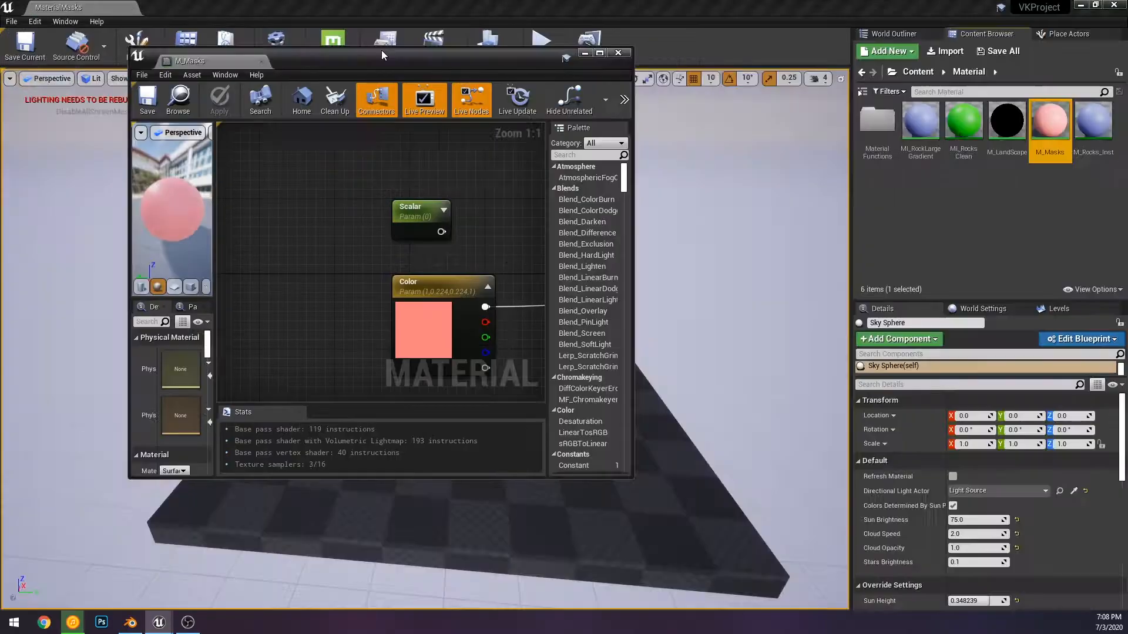
left_click_drag(506, 54, 549, 533)
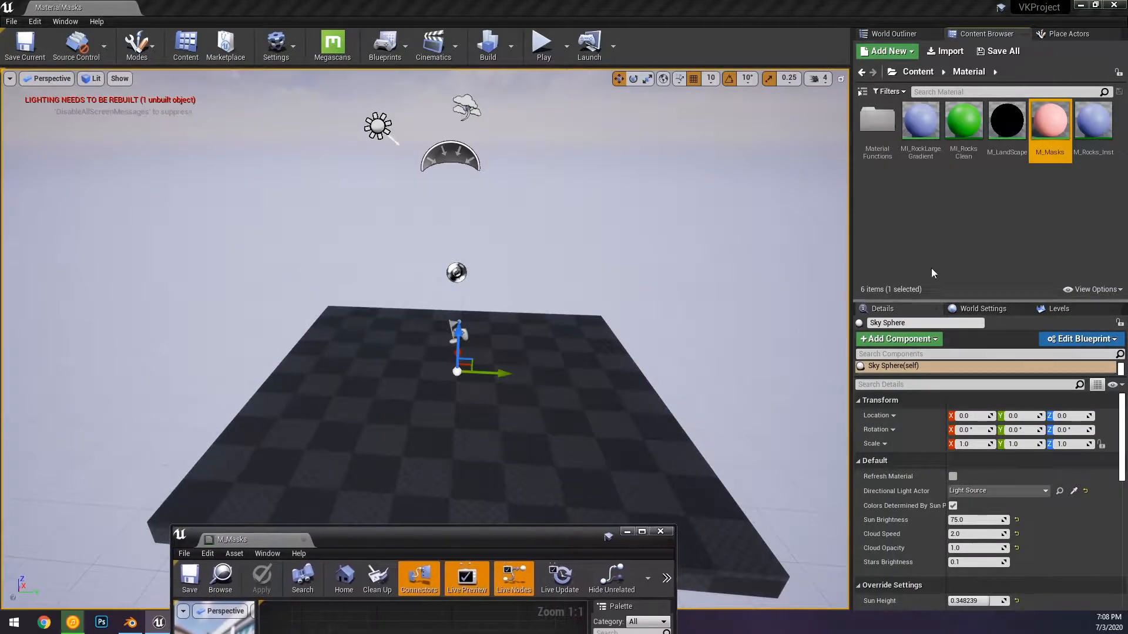
left_click_drag(1050, 123, 411, 393)
right_click_drag(585, 388, 628, 404)
scroll(624, 231, "up", 3)
right_click_drag(624, 231, 680, 207)
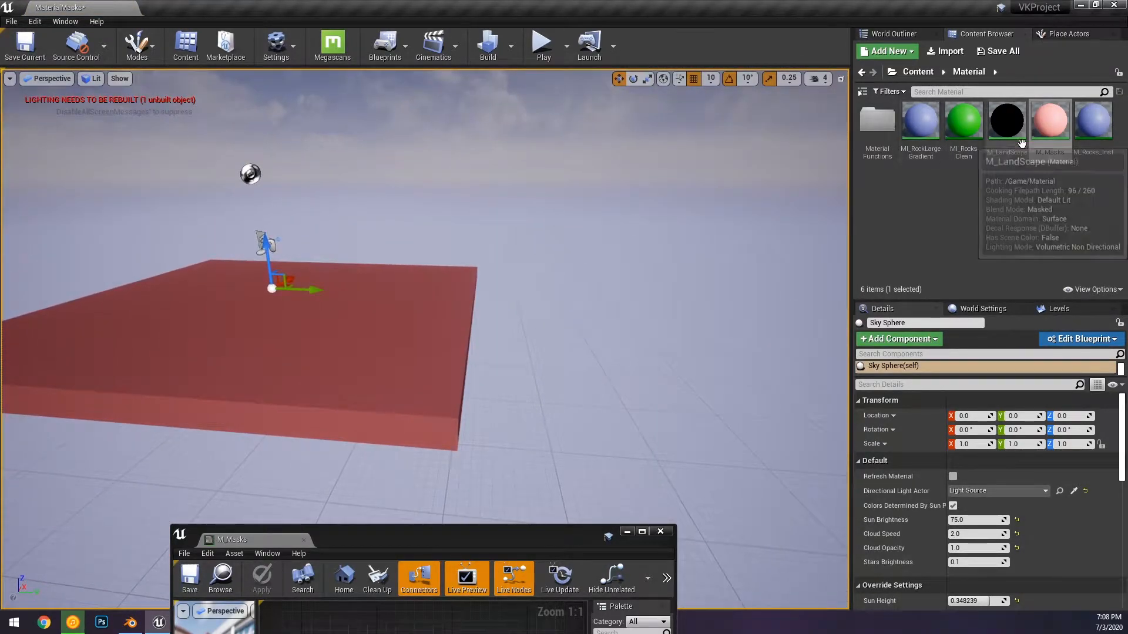
Create a material instance of M_Masks and name it MI_MasksBlue
right_click(1039, 124)
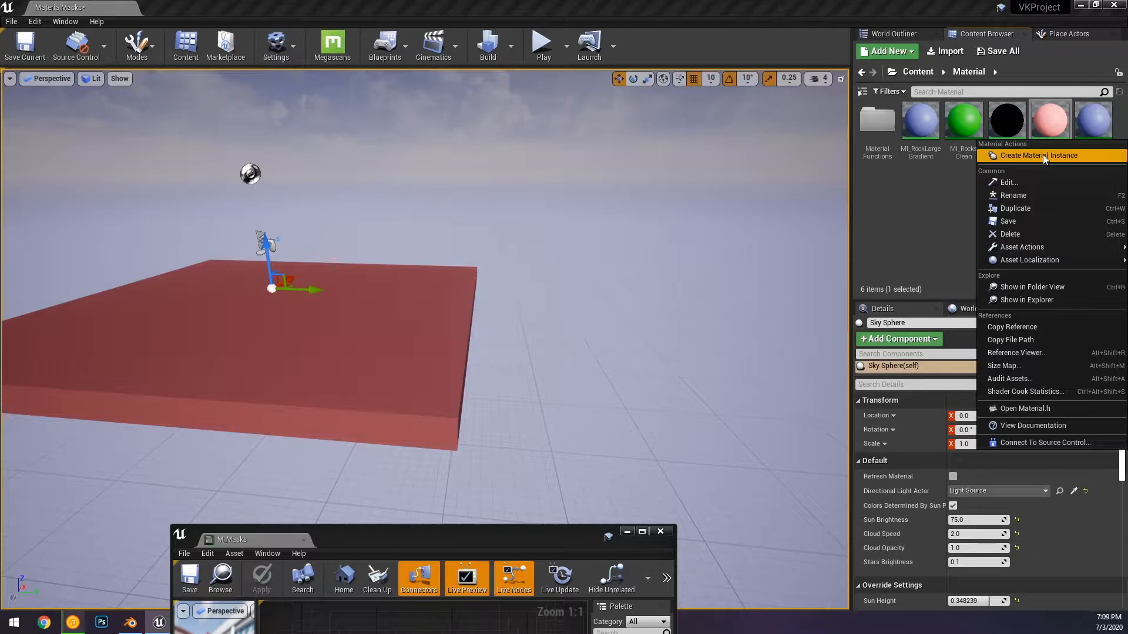
left_click(1042, 155)
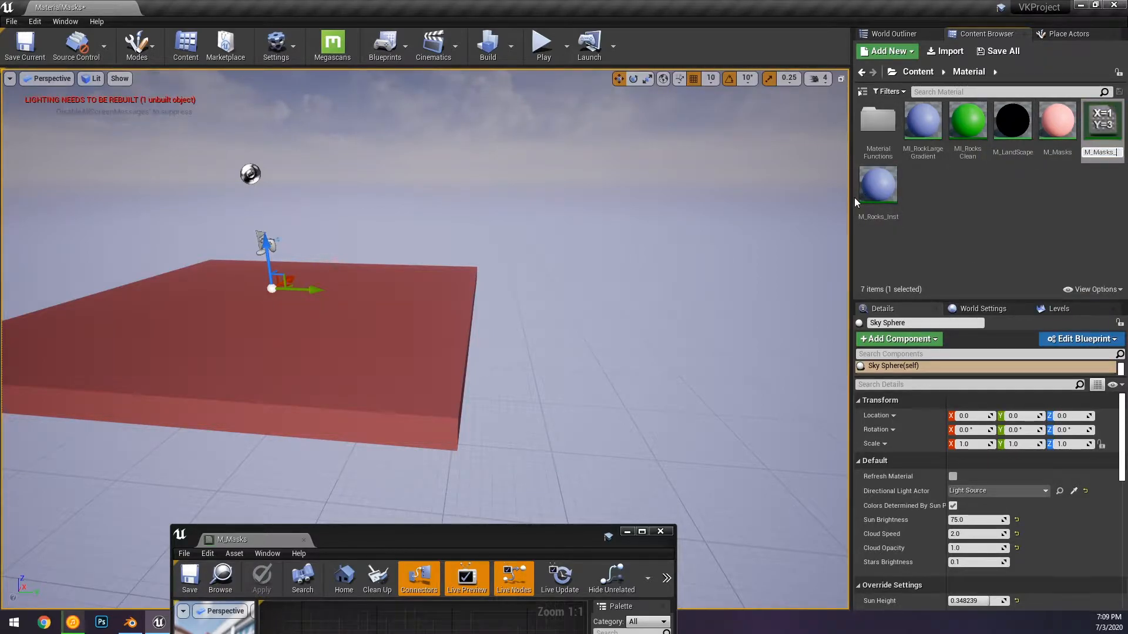
key("BackSpace")
type("Blue")
key("Return")
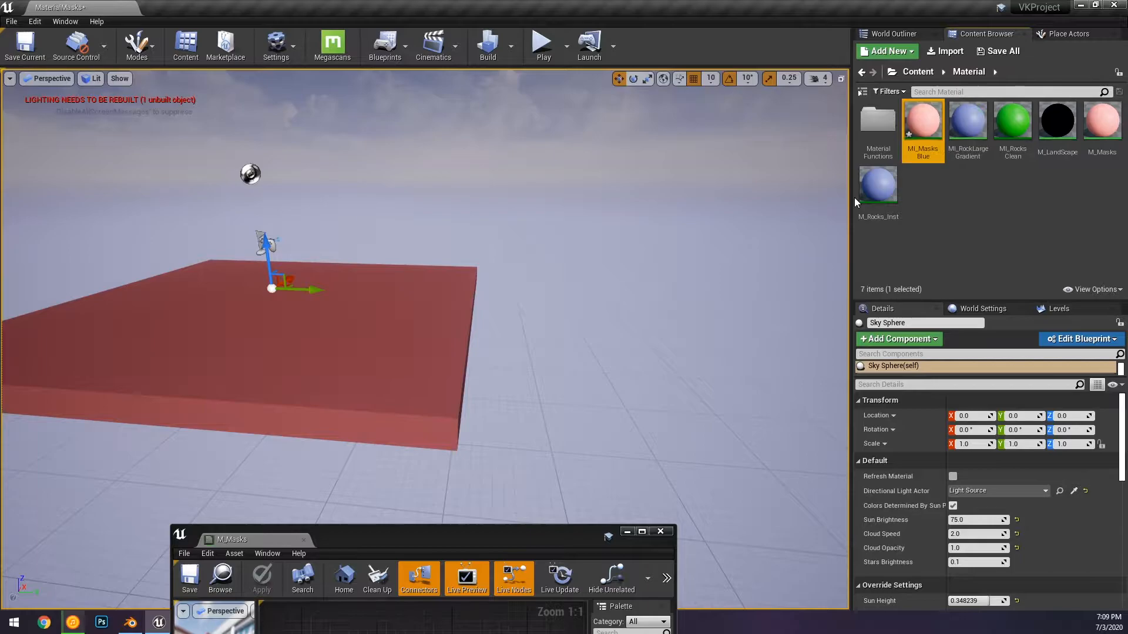
Assign MI_MasksBlue to the floor and open the instance in a full-size editor window
left_click_drag(942, 139, 454, 328)
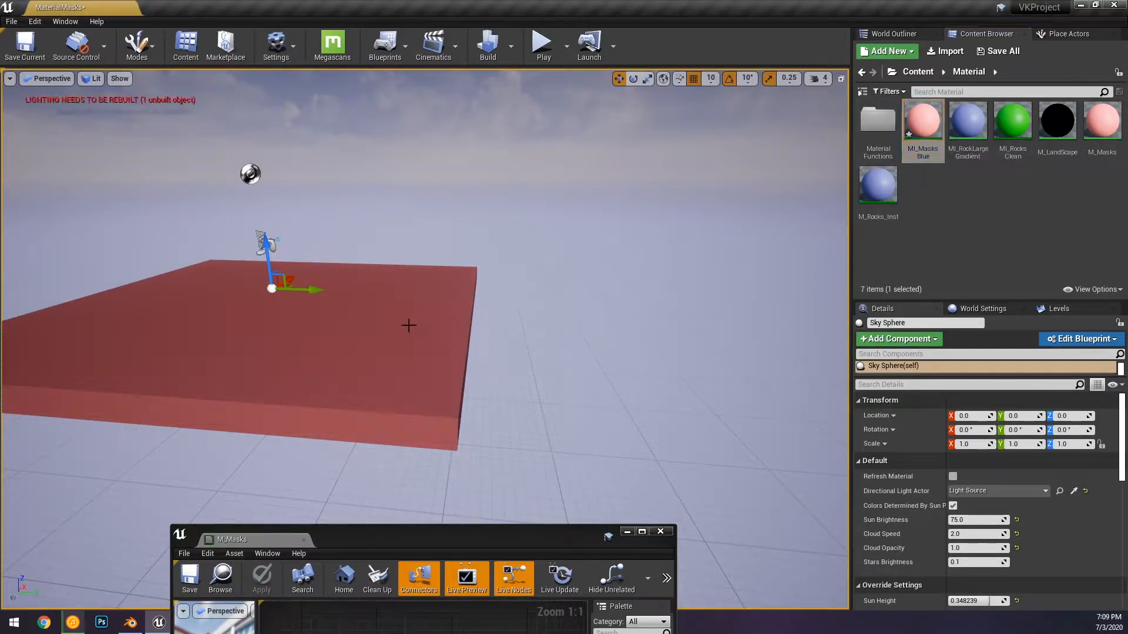
double_click(926, 115)
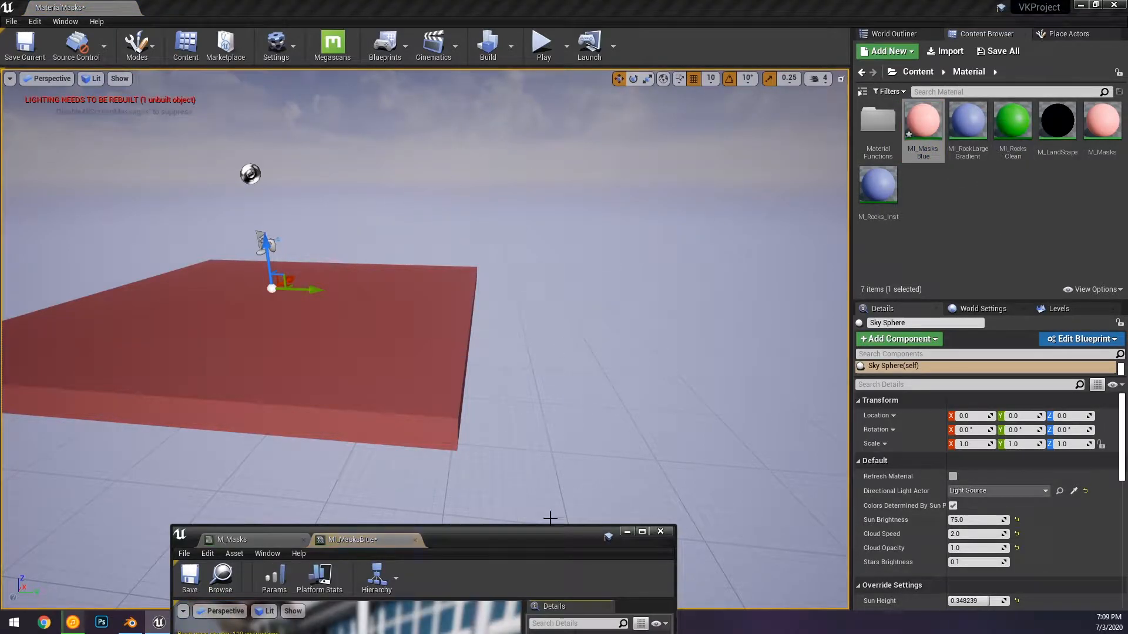
left_click_drag(490, 535, 699, 5)
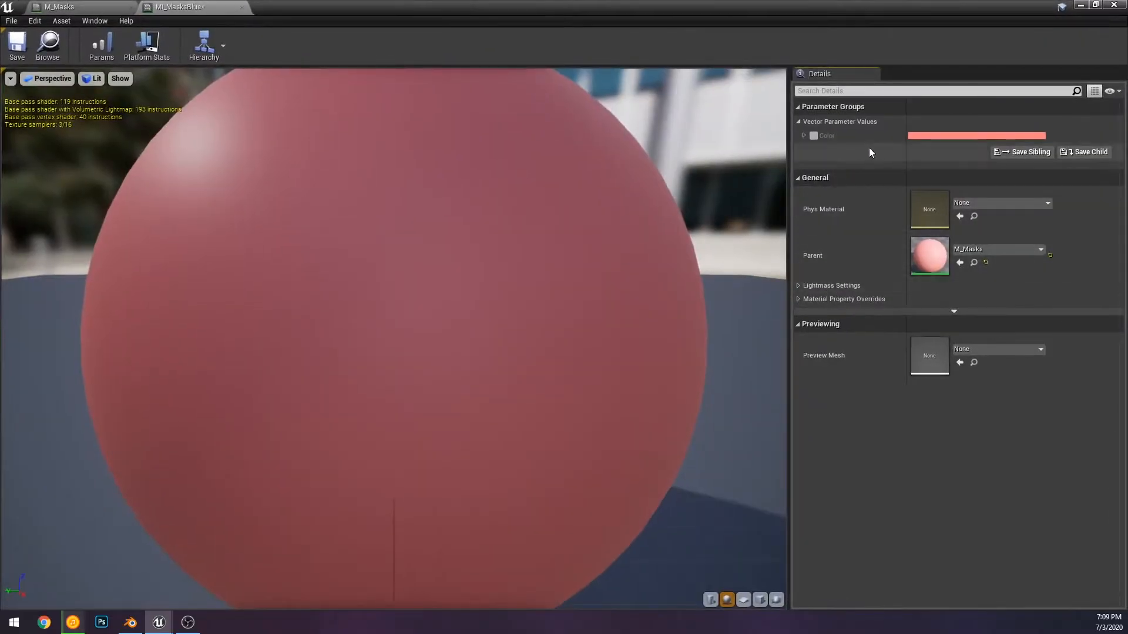
Move the Color node in M_Masks closer to the material output and return to the MI_MasksBlue instance
left_click(36, 6)
left_click_drag(370, 266, 432, 263)
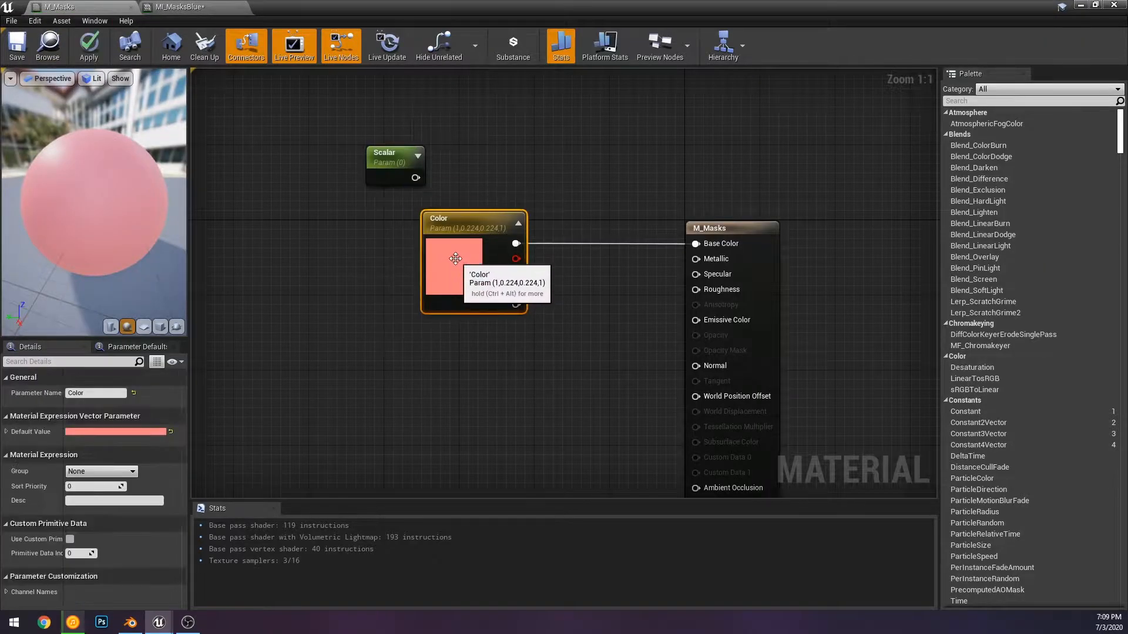
left_click(184, 6)
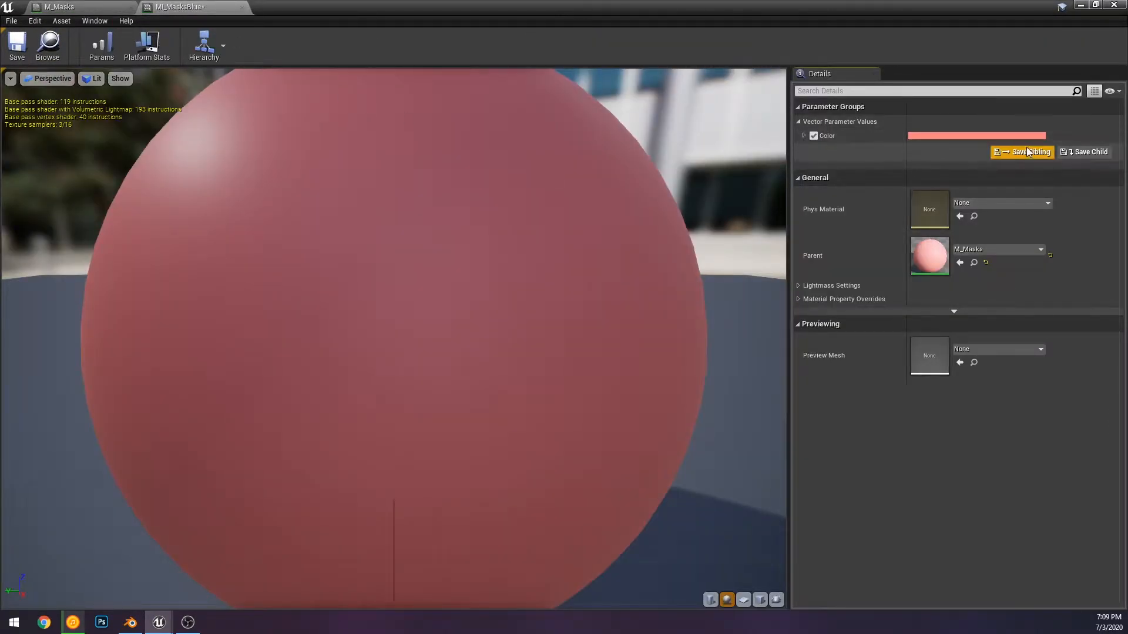
Override the Color parameter of MI_MasksBlue with a blue of about R 0.102, G 0.221, B 1.0
left_click(1007, 136)
mouse_move(787, 248)
left_mouse_down()
mouse_move(710, 172)
mouse_move(714, 196)
mouse_move(761, 185)
mouse_move(745, 252)
mouse_move(776, 213)
mouse_move(763, 192)
left_mouse_up()
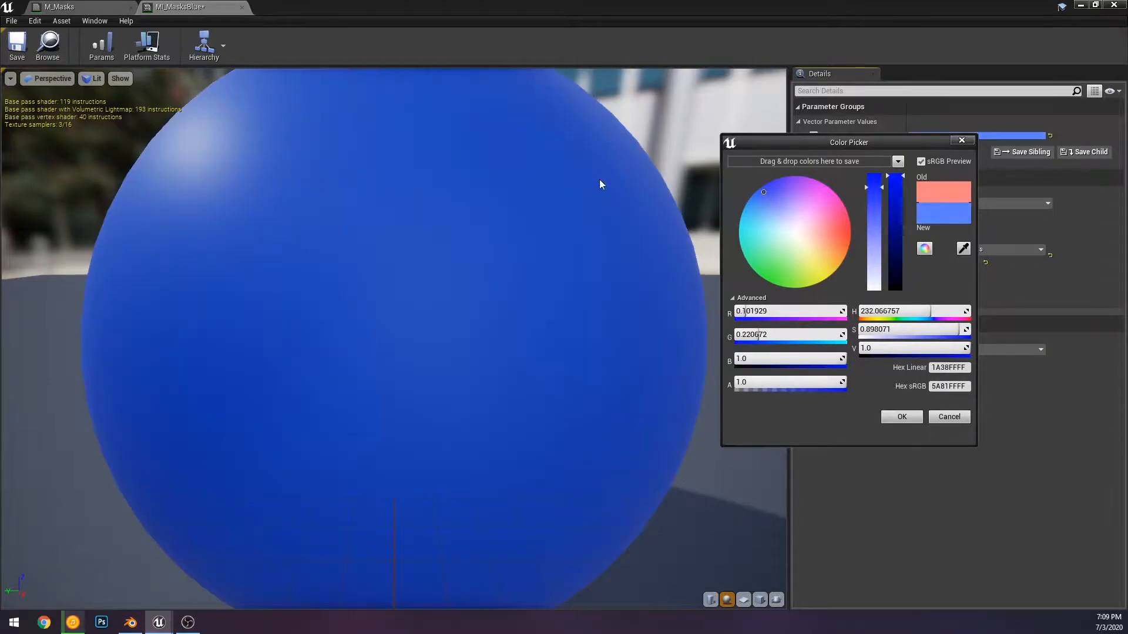
left_click(900, 417)
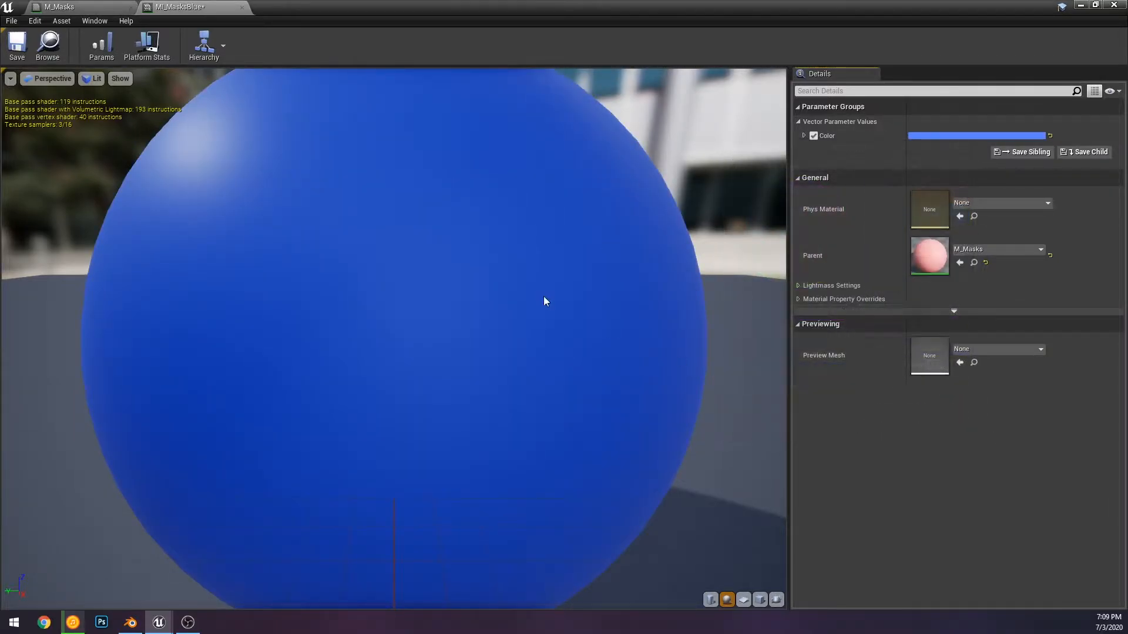
scroll(611, 327, "down", 8)
left_click_drag(496, 292, 406, 411)
Bring the M_Masks editor back to full size and move the Scalar node farther left of the Color node
mouse_move(560, 7)
left_mouse_down()
mouse_move(520, 572)
mouse_move(555, 9)
left_mouse_up()
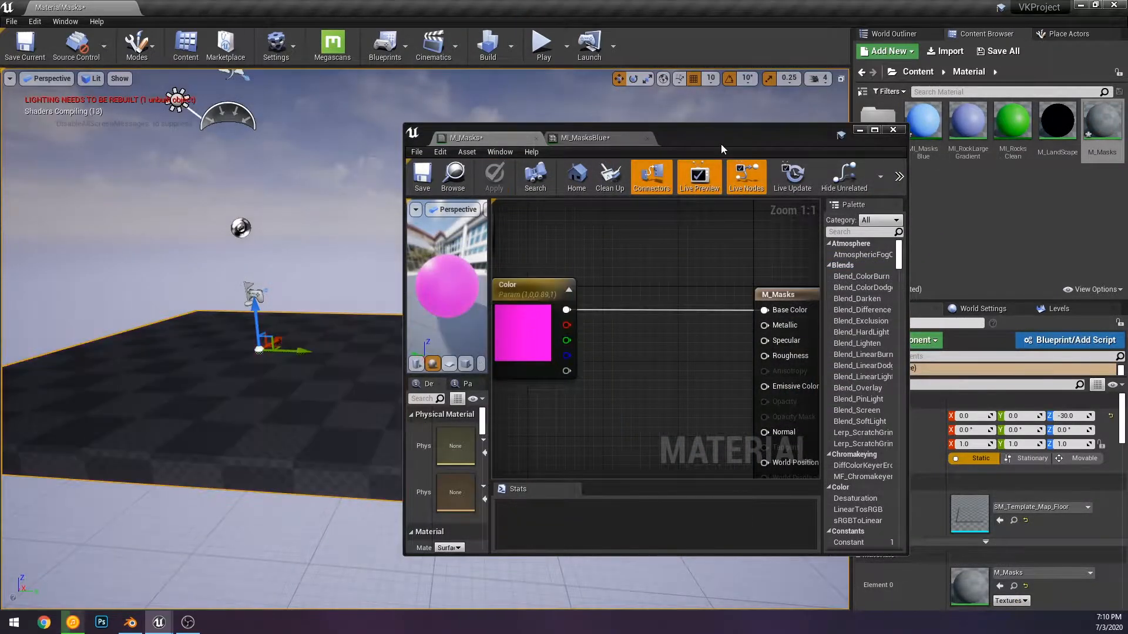
left_click_drag(717, 145, 640, 3)
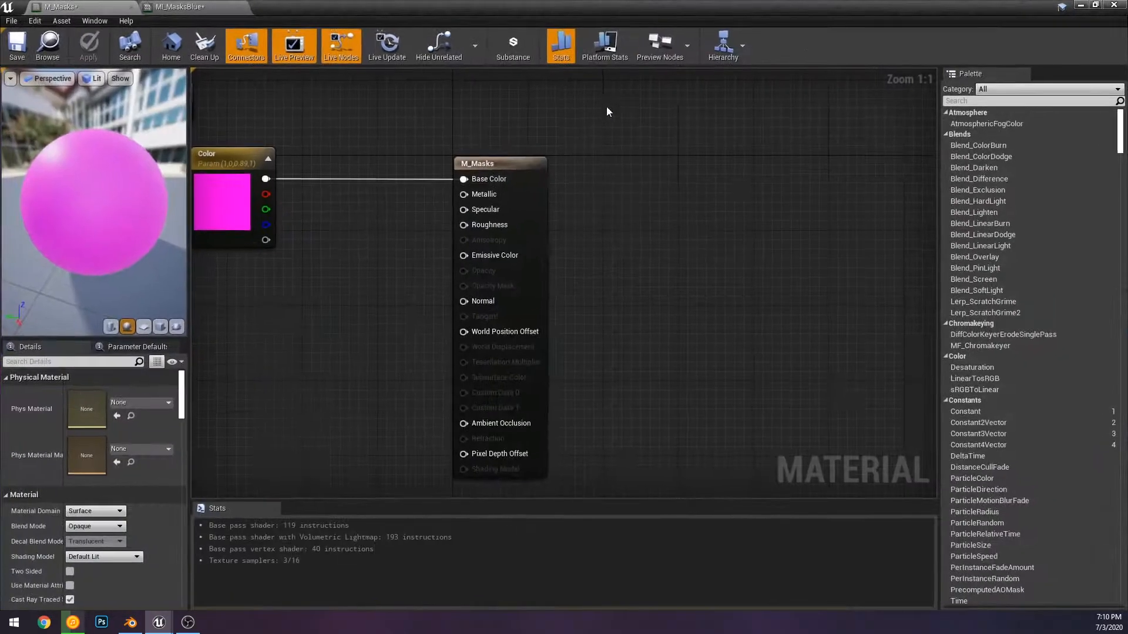
right_click_drag(405, 156, 723, 205)
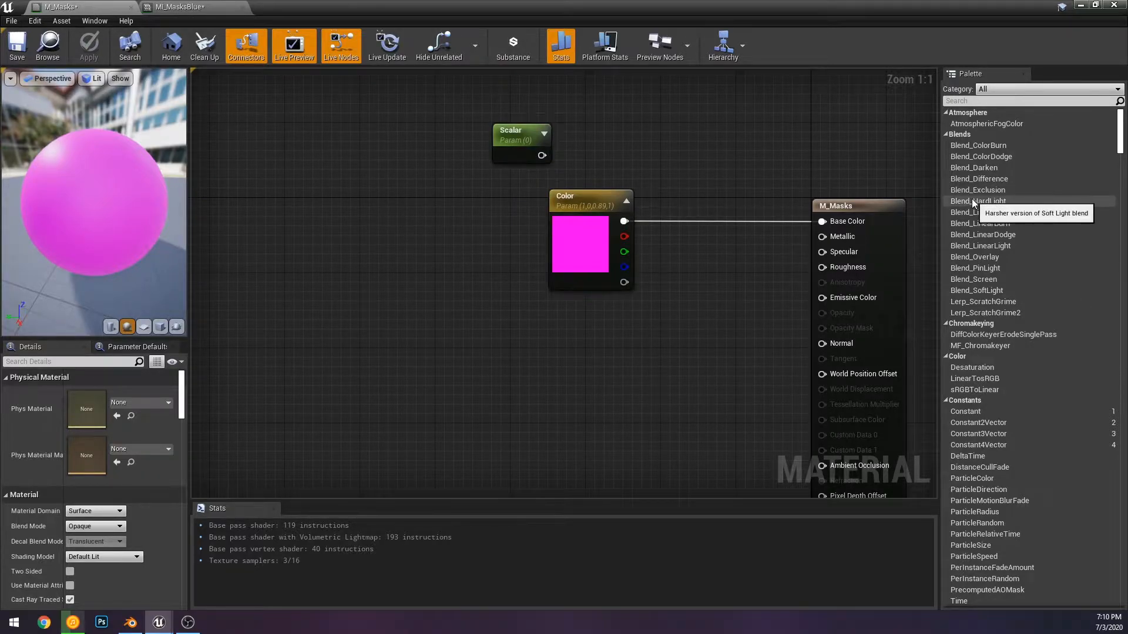
left_click(521, 157)
right_click_drag(819, 188, 1000, 216)
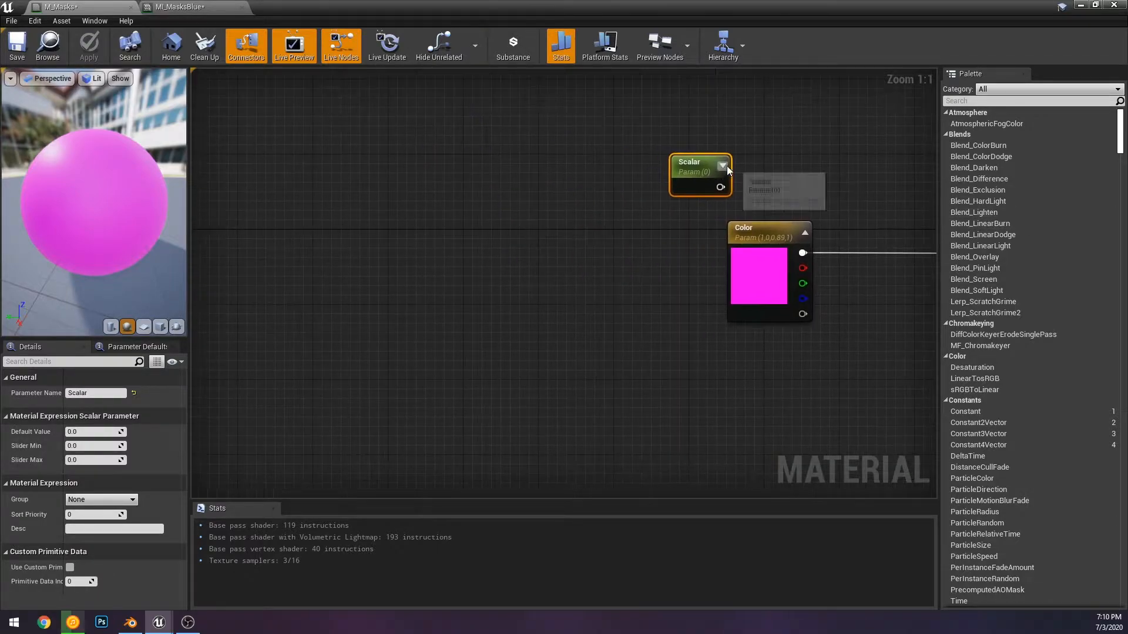
left_click(815, 164)
right_click_drag(815, 165, 727, 169)
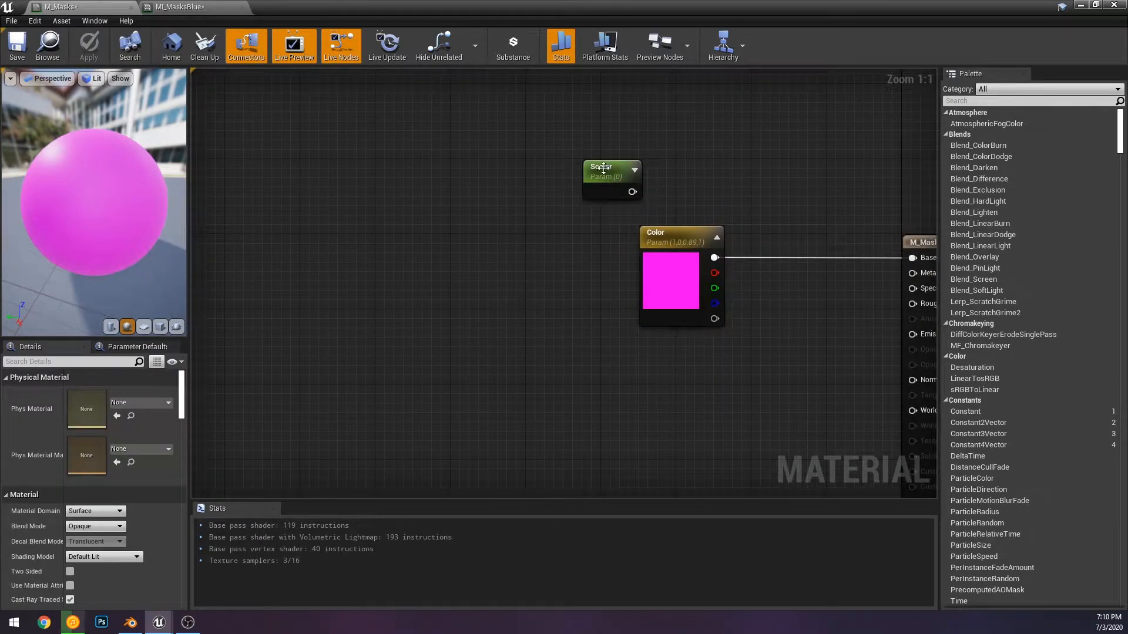
left_click_drag(593, 164, 341, 136)
left_click(501, 176)
right_click_drag(501, 177, 554, 118)
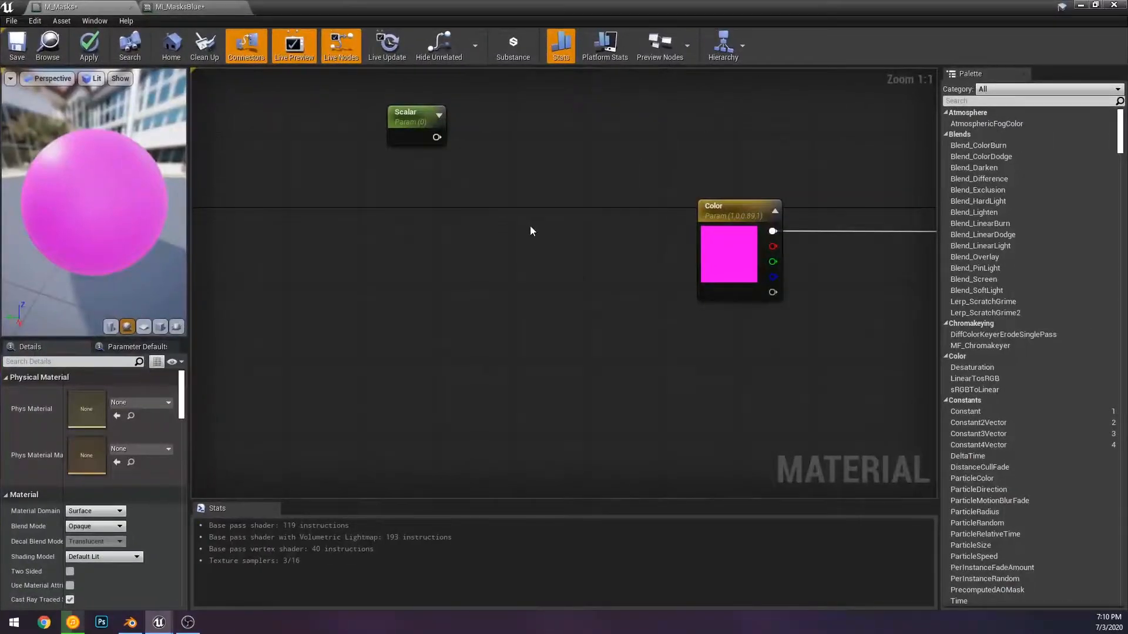
Delete the unused Scalar parameter node from the M_Masks graph
mouse_move(530, 231)
right_mouse_down()
mouse_move(703, 224)
mouse_move(511, 238)
right_mouse_up()
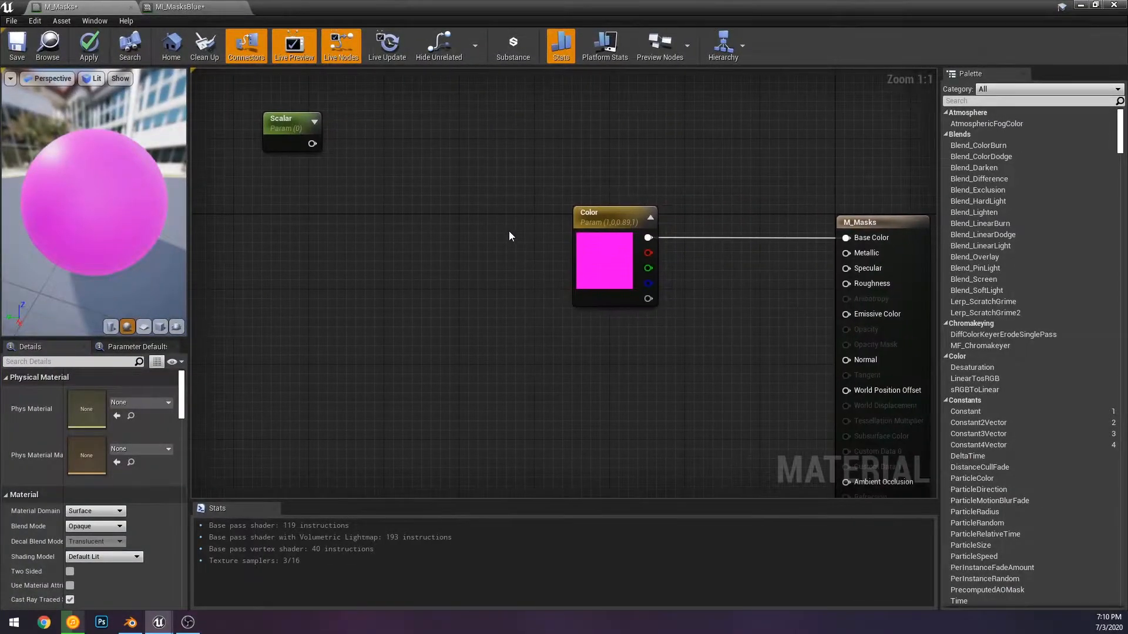
left_click(323, 135)
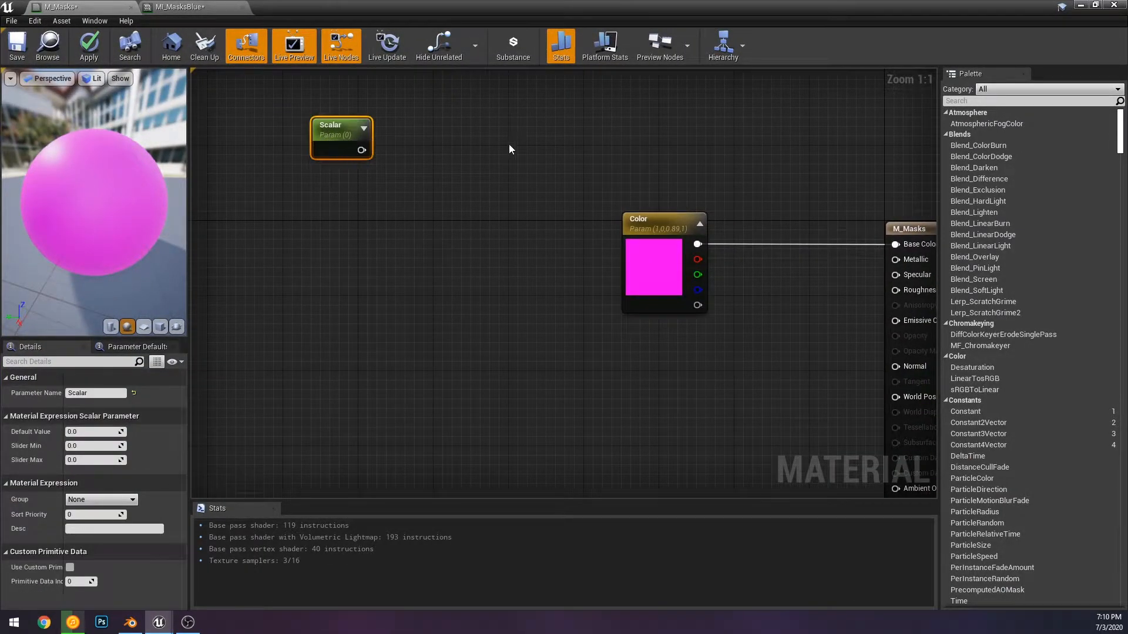
key("Delete")
right_click_drag(592, 258, 422, 187)
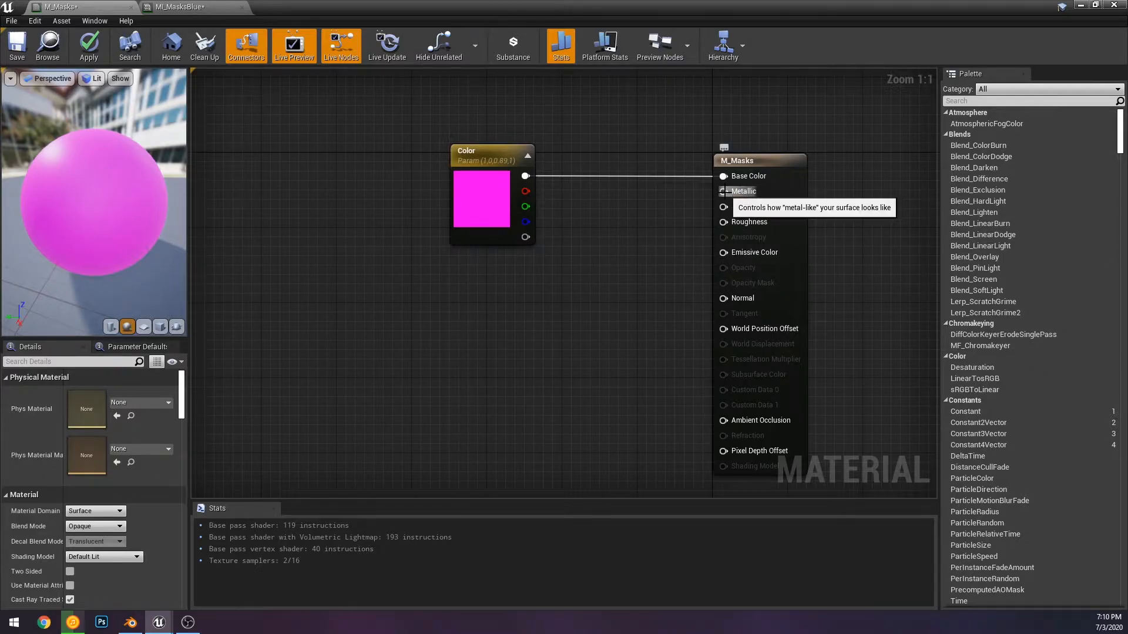
Add a TextureCoordinate node and place it well to the left of the Color node
right_click_drag(350, 254, 507, 252)
right_click(507, 251)
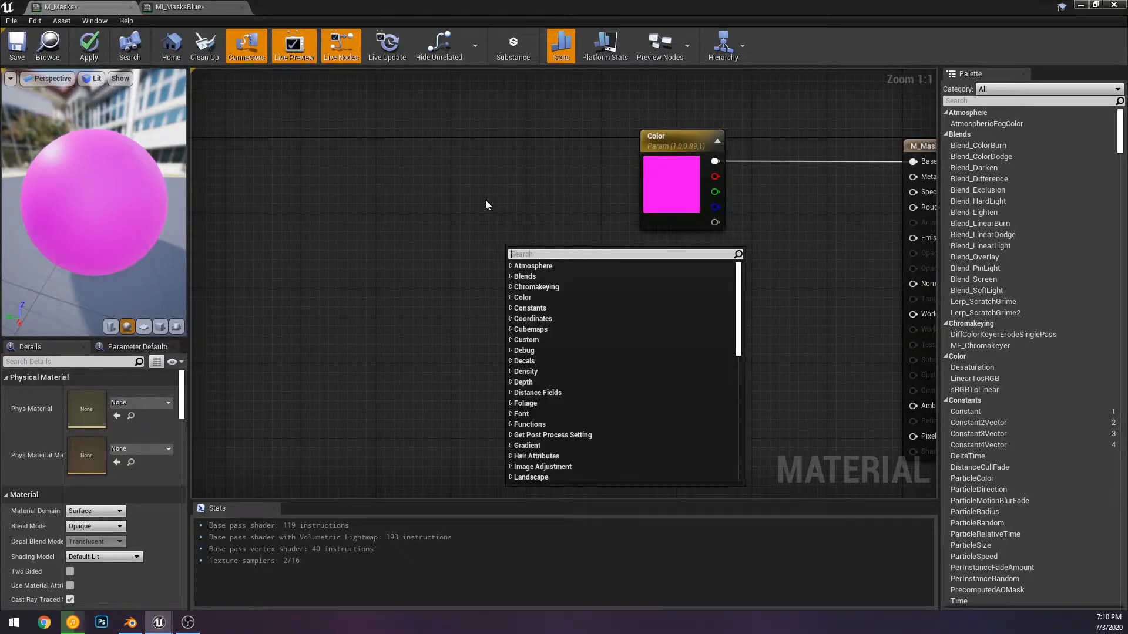
type("textu")
key("Return")
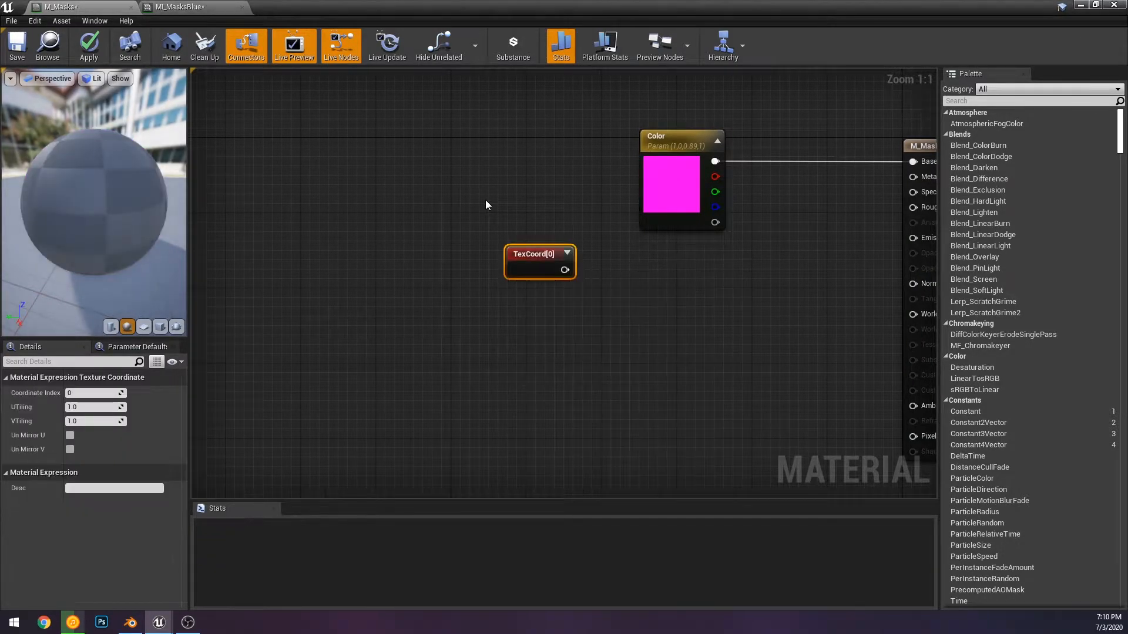
left_click_drag(531, 266, 302, 298)
right_click_drag(344, 275, 472, 273)
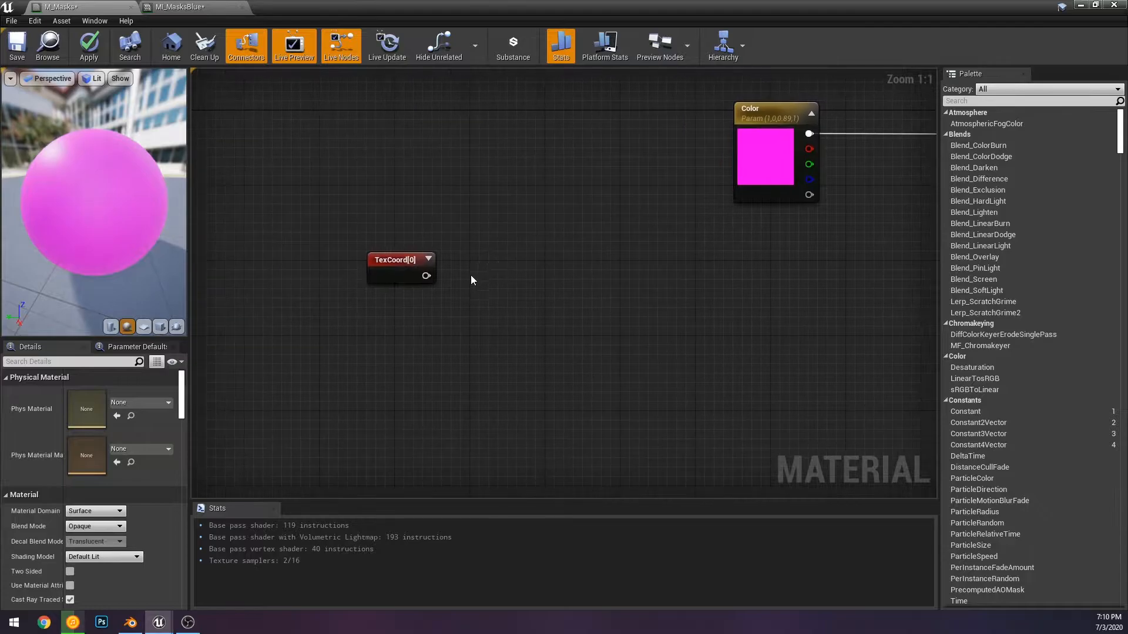
Add a Texture Sample node beside the TexCoord node and assign the T_TestMask texture to it
right_click(484, 287)
type("texture sample")
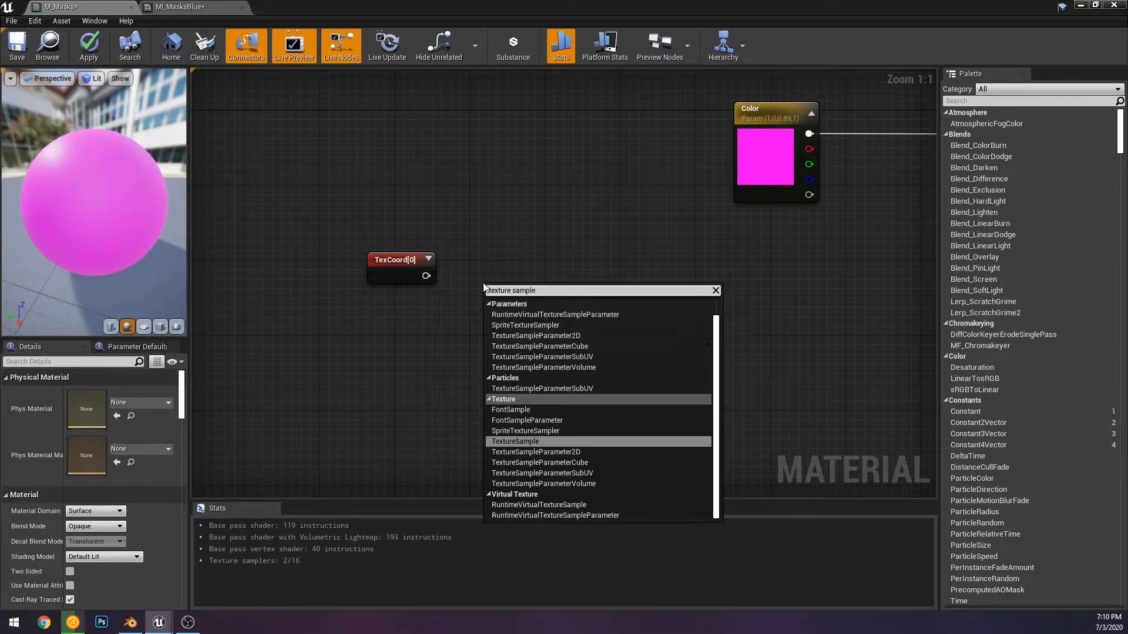
key("Return")
left_click_drag(544, 382, 587, 333)
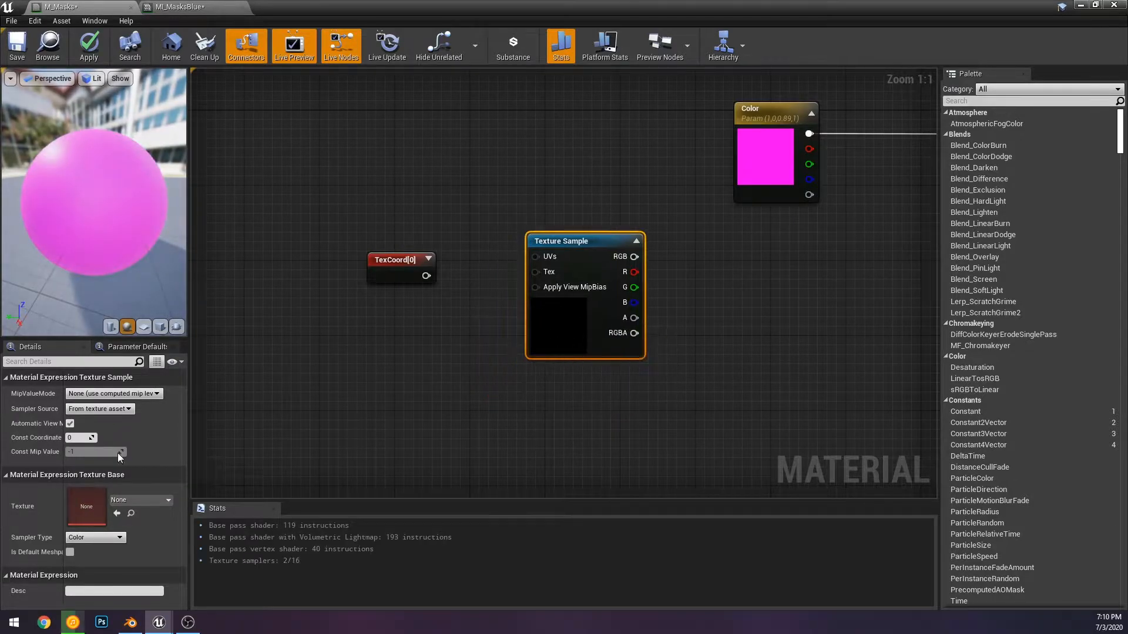
left_click(116, 503)
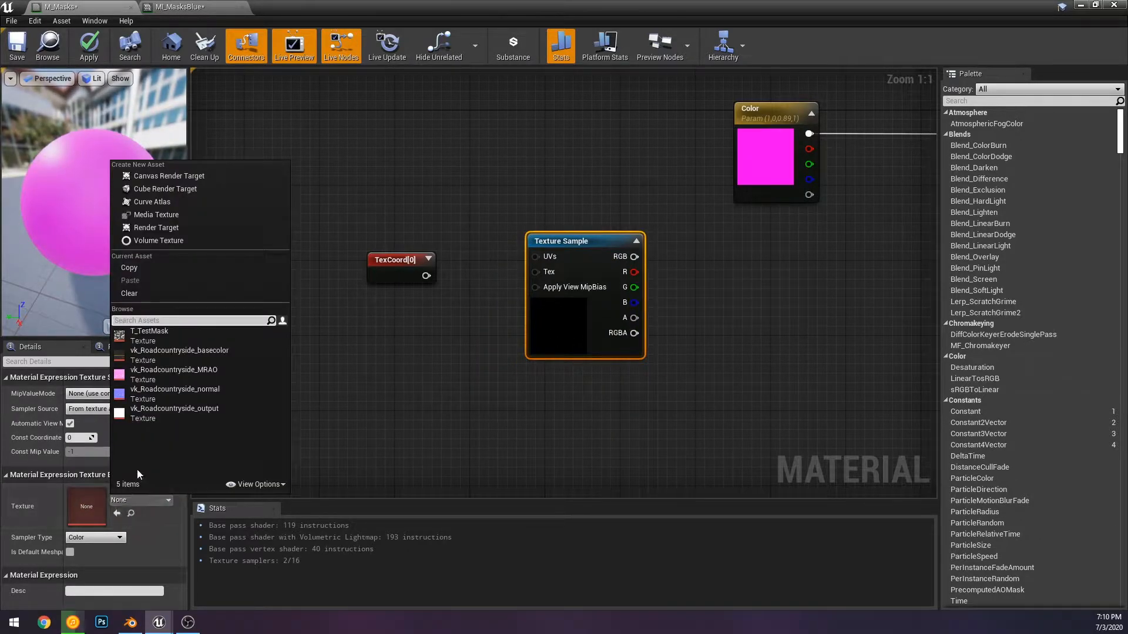
left_click(170, 336)
Examine T_TestMask in the texture editor, closing that editor and MI_MasksBlue before returning to M_Masks
double_click(77, 498)
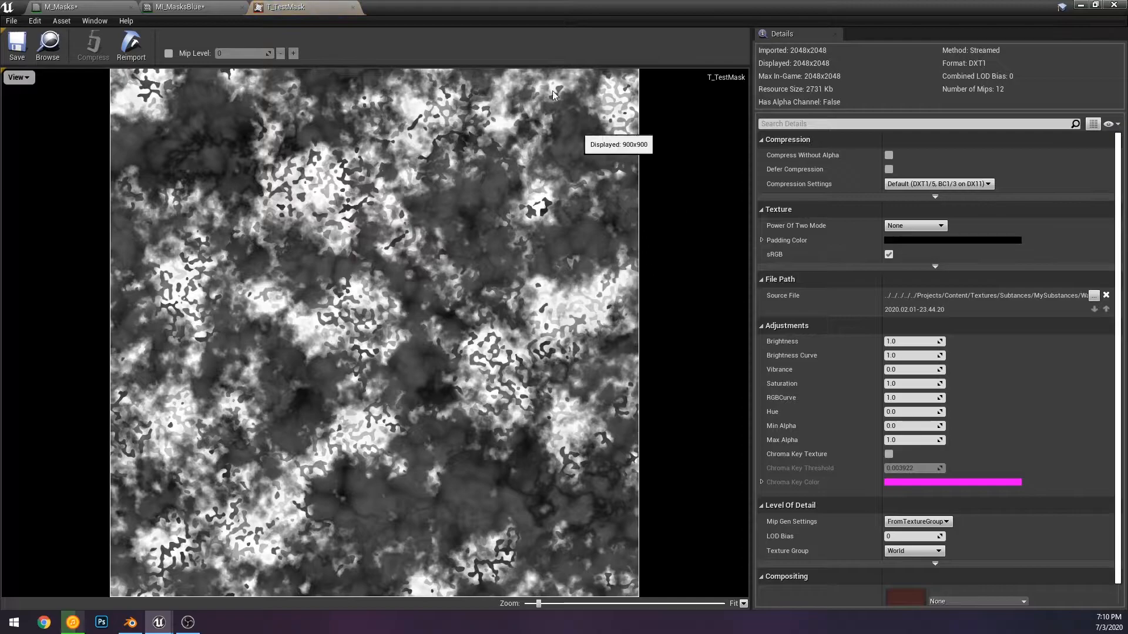
left_click(163, 6)
left_click(352, 6)
left_click(241, 8)
Connect the Texture Sample's RGB output to Base Color and check the mask on the preview sphere
left_click(680, 282)
right_click_drag(679, 282, 535, 283)
left_click_drag(504, 265, 768, 143)
right_click_drag(311, 187, 525, 210)
mouse_move(36, 155)
left_mouse_down()
mouse_move(117, 157)
mouse_move(36, 154)
left_mouse_up()
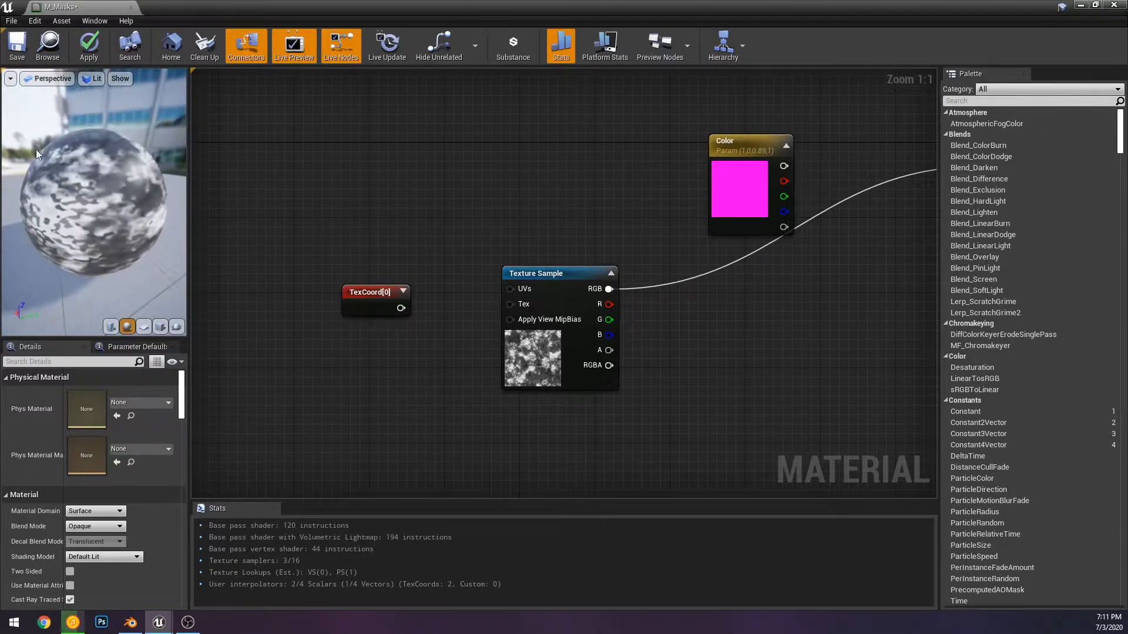
scroll(36, 155, "down", 3)
Move the Texture Sample up level with Base Color and the Color node below the connecting wire
left_click_drag(557, 365, 509, 242)
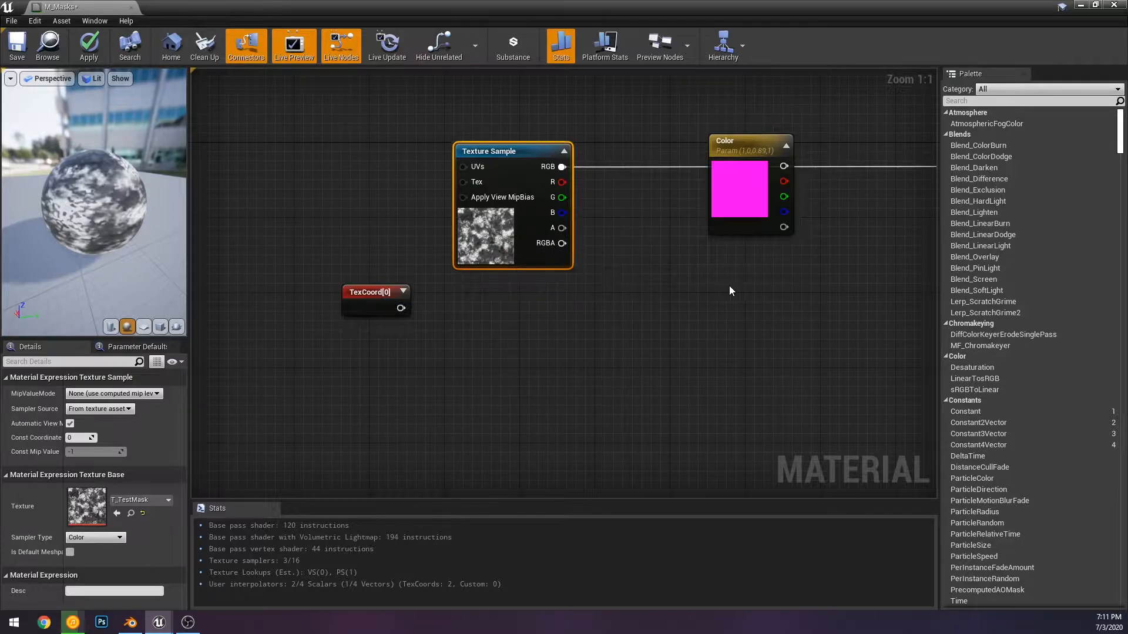
left_click(737, 288)
right_click_drag(757, 291, 605, 321)
left_click_drag(595, 234, 632, 390)
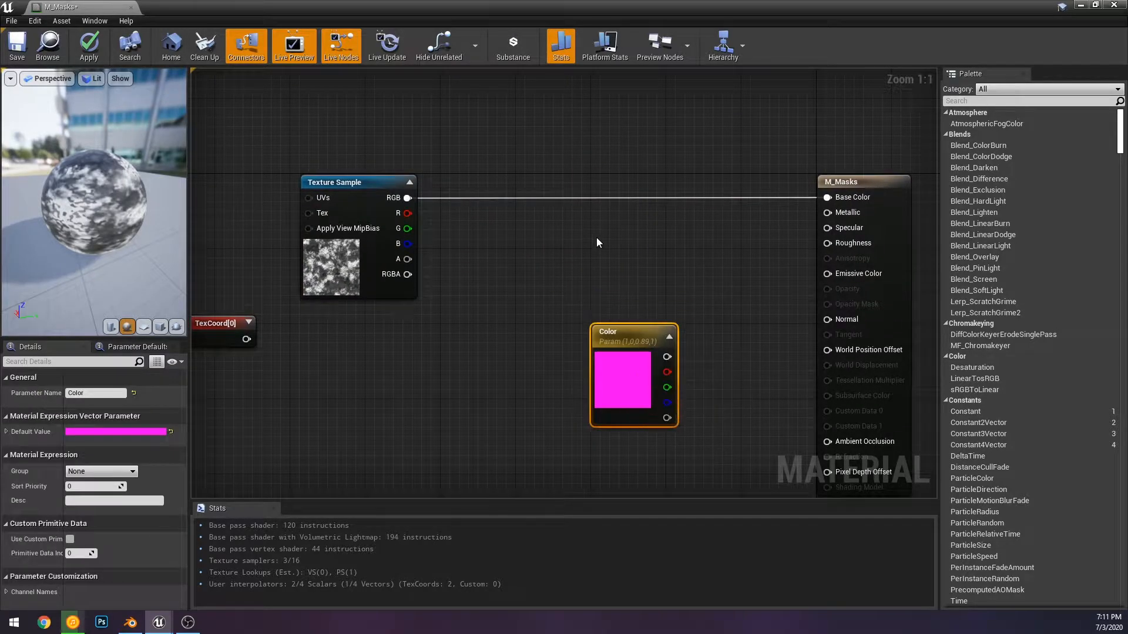
left_click(598, 250)
right_click_drag(433, 247, 592, 260)
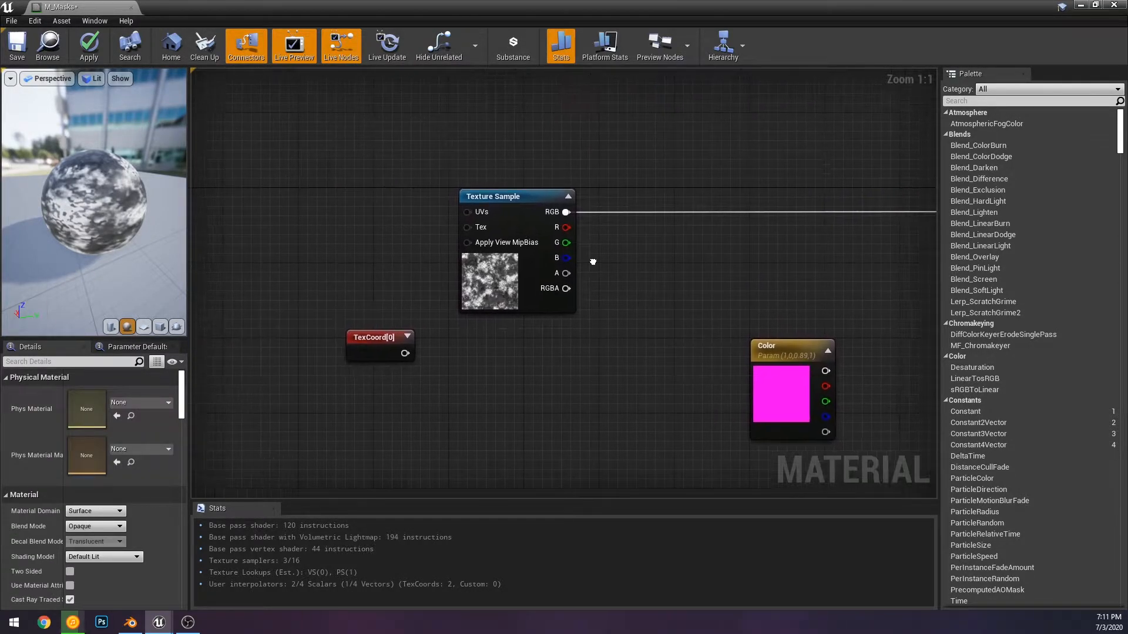
right_click_drag(708, 269, 534, 241)
mouse_move(318, 227)
left_mouse_down()
mouse_move(307, 337)
mouse_move(307, 197)
mouse_move(318, 226)
left_mouse_up()
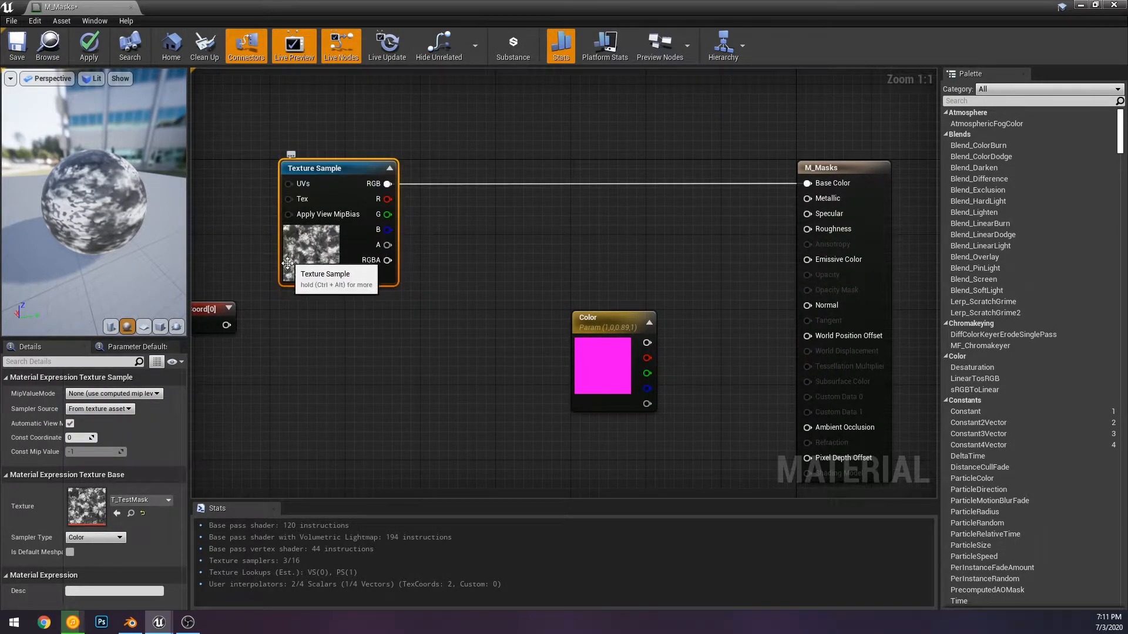
left_click(486, 238)
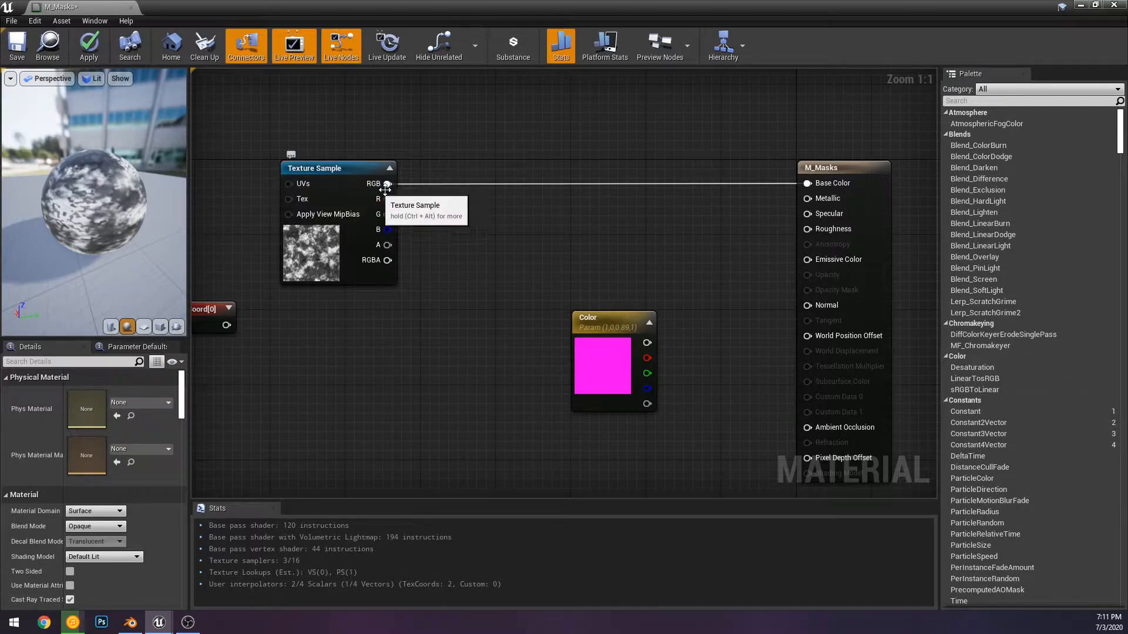
left_click_drag(50, 178, 49, 178)
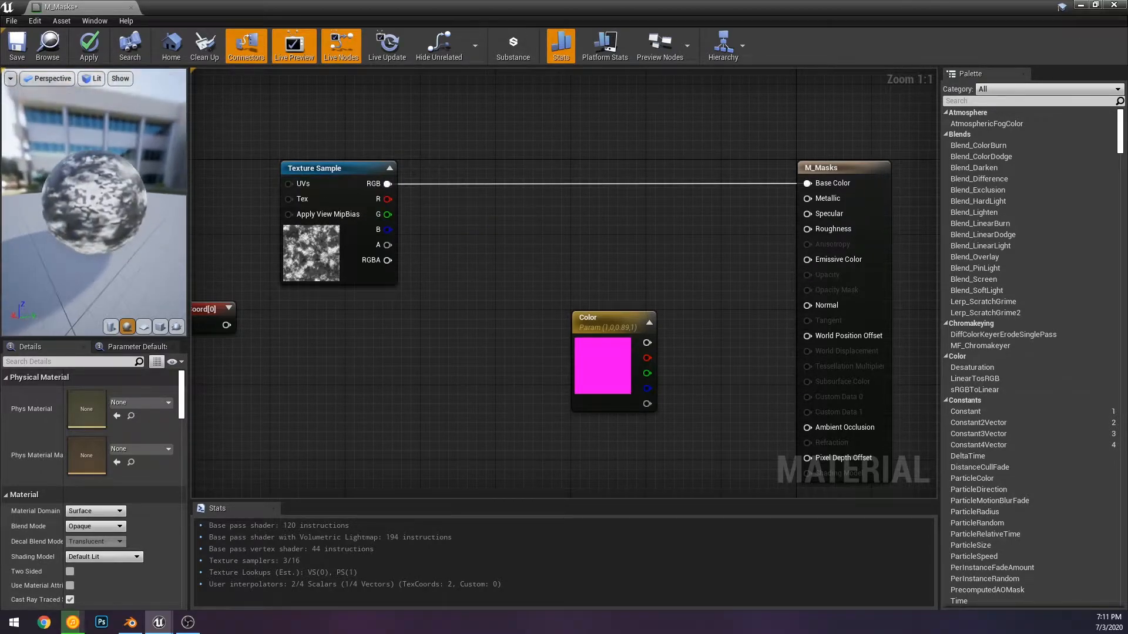
scroll(50, 178, "up", 5)
Add a Lerp node with the Texture Sample's R channel as Alpha and its output feeding Base Color
left_click_drag(387, 199, 576, 248)
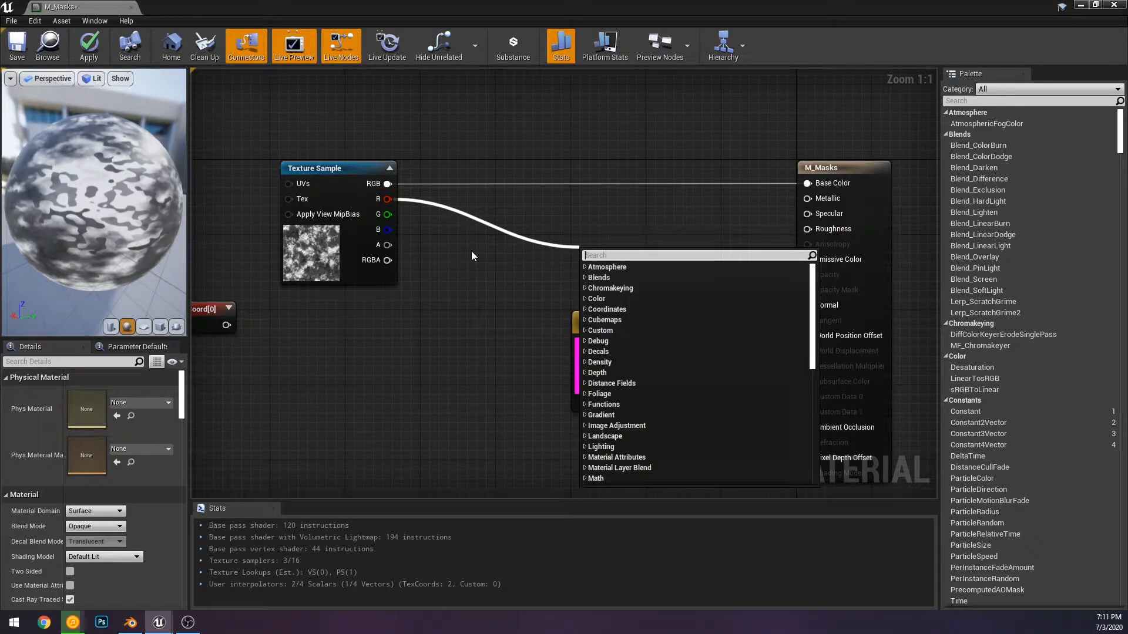
type("lerp")
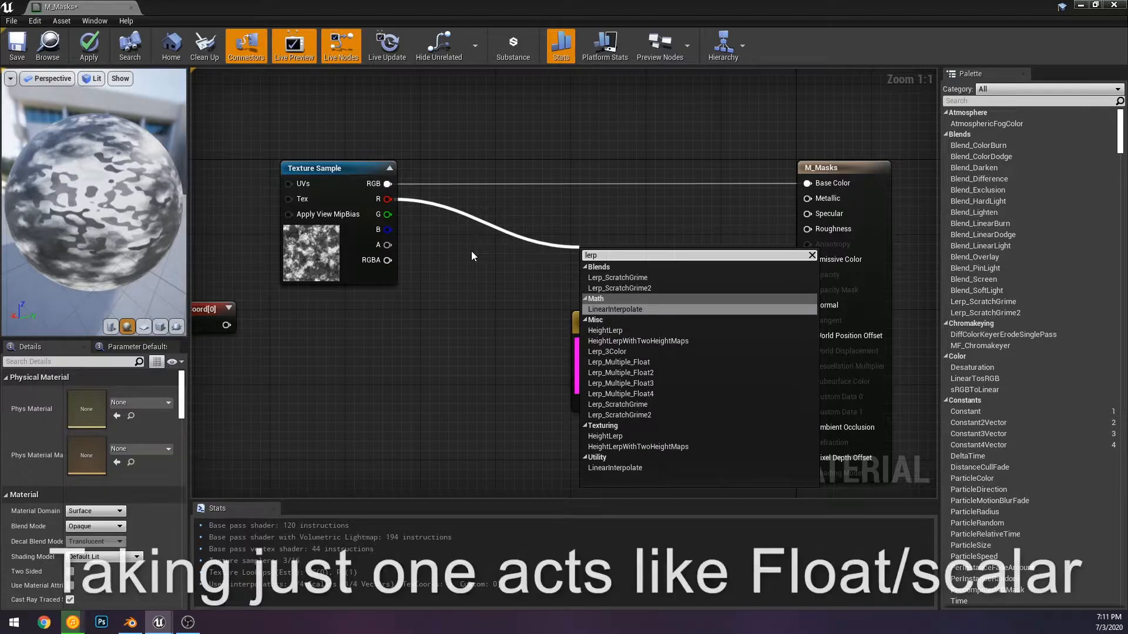
key("Return")
left_click_drag(593, 271, 829, 184, "ctrl")
left_click(639, 150)
left_click_drag(621, 238, 677, 202)
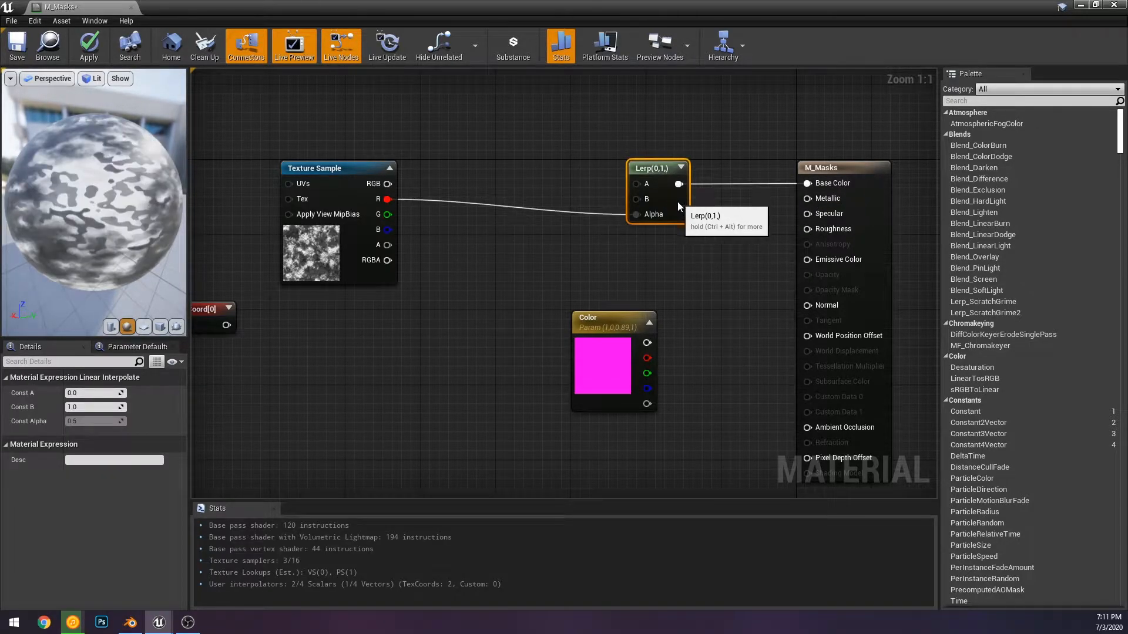
Move the Color node nearer the Lerp, connect it to input B, and shift the Texture Sample slightly down
left_click(534, 146)
right_click_drag(534, 147, 763, 128)
right_click_drag(831, 361, 717, 372)
left_click_drag(716, 371, 617, 311)
left_click_drag(658, 279, 742, 191)
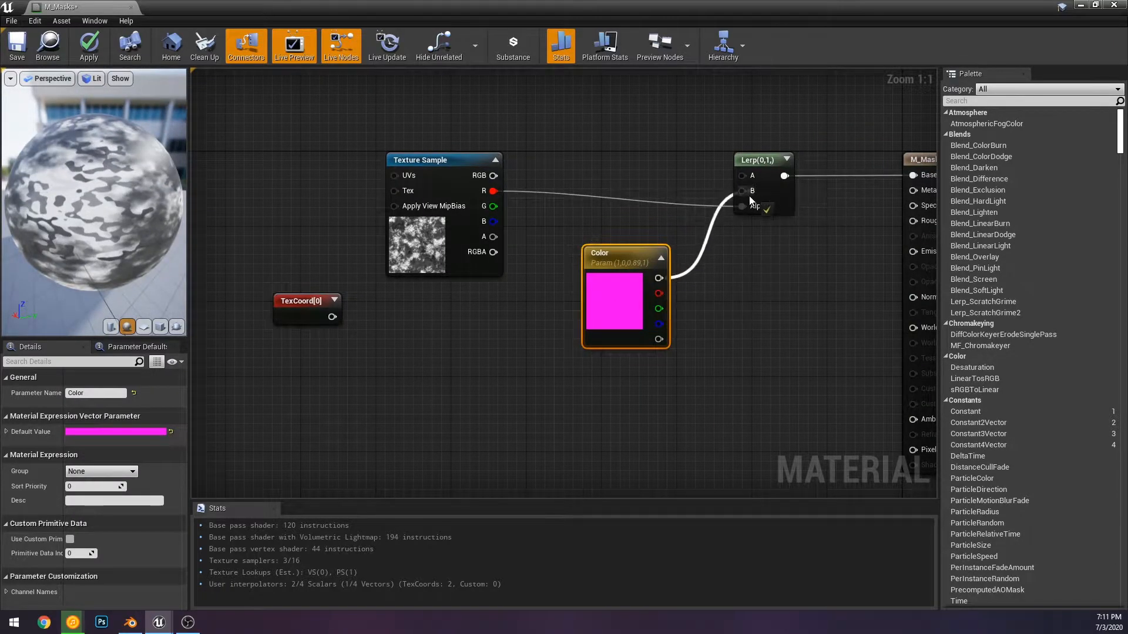
left_click(625, 203)
mouse_move(420, 196)
left_mouse_down()
mouse_move(421, 238)
mouse_move(427, 214)
left_mouse_up()
left_click(647, 181)
mouse_move(94, 202)
left_mouse_down()
mouse_move(135, 206)
mouse_move(59, 203)
mouse_move(100, 202)
mouse_move(71, 203)
mouse_move(88, 203)
left_mouse_up()
Duplicate the Color parameter above the Texture Sample and rename the copy Color2
left_click_drag(630, 303, 630, 322)
key("ctrl+c")
key("ctrl+v")
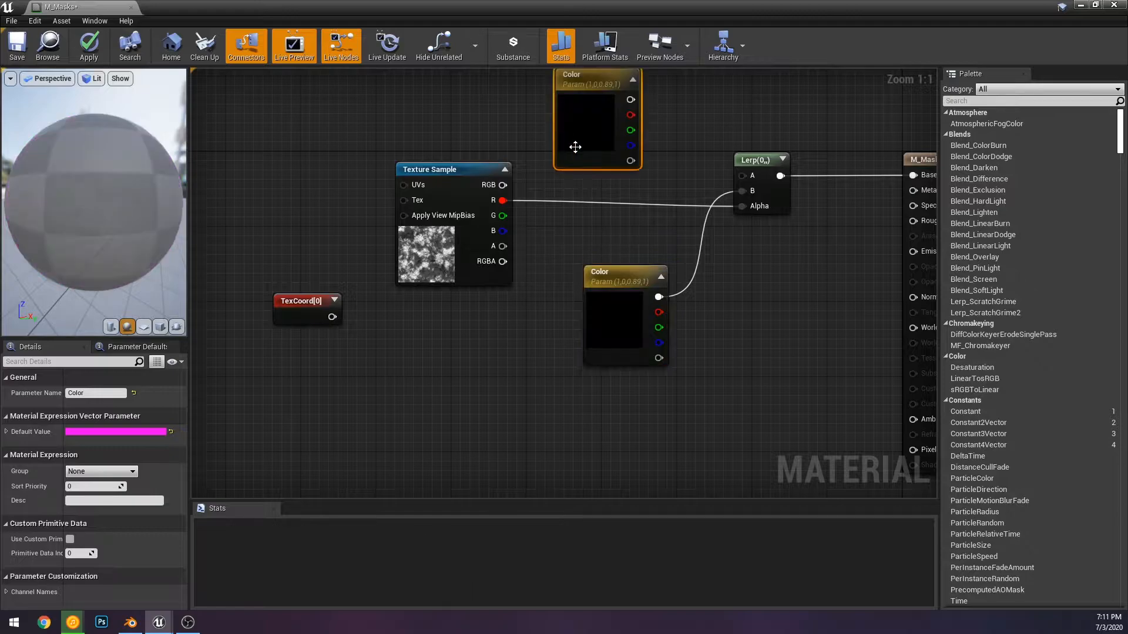
left_click(111, 380)
left_click(112, 380)
left_click(111, 393)
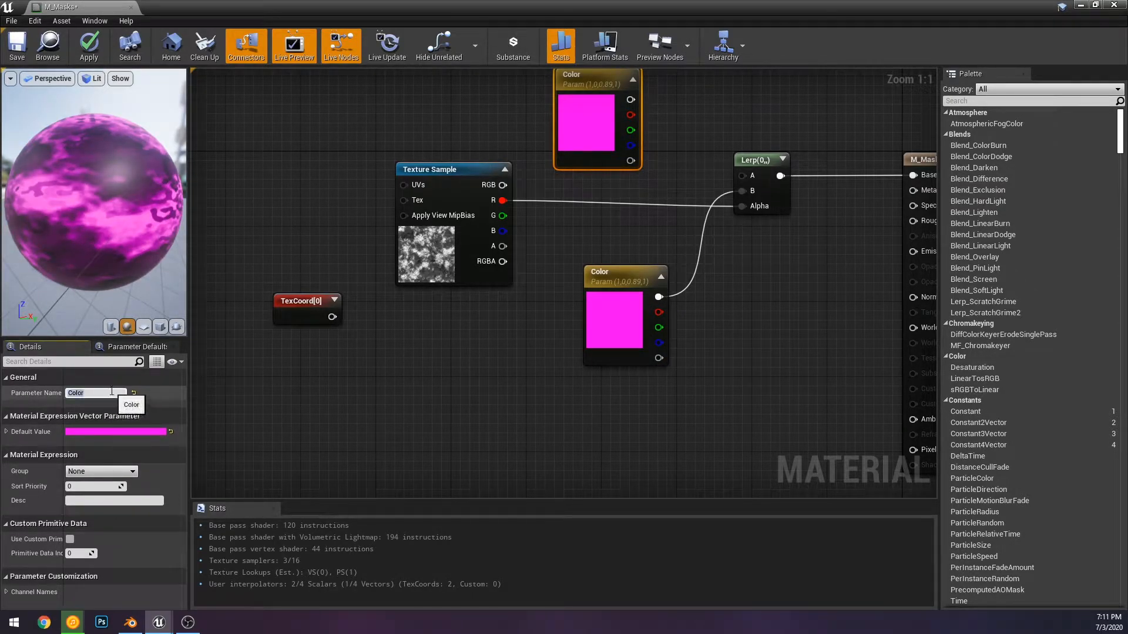
left_click(111, 395)
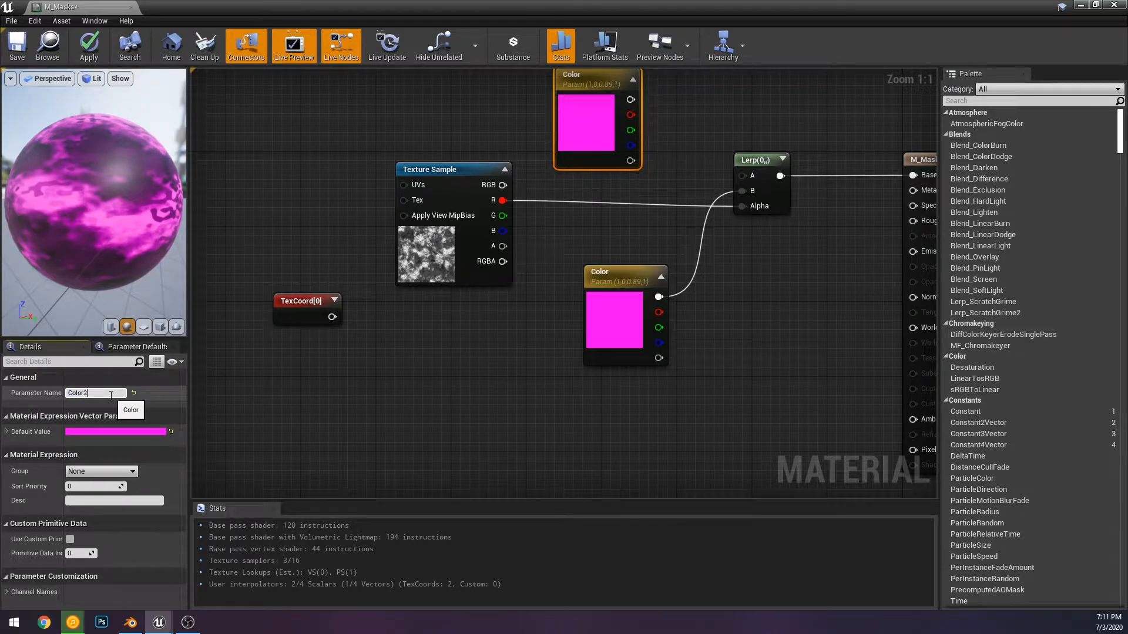
type("2")
key("Return")
right_click_drag(581, 200, 537, 241)
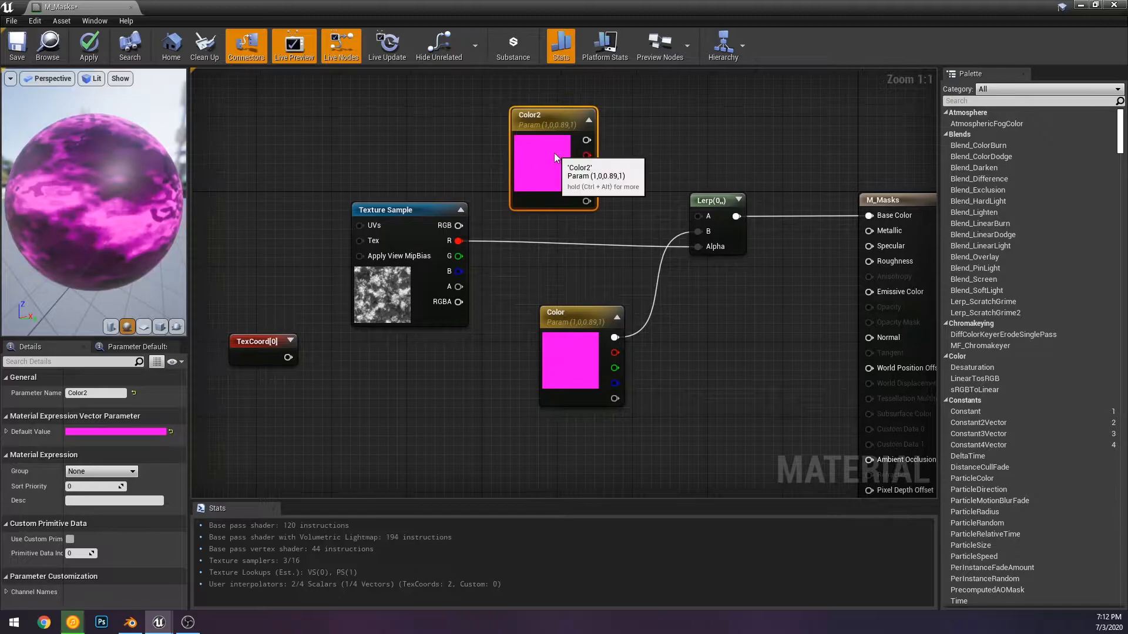
double_click(554, 153)
left_click_drag(640, 170, 834, 173)
left_click(568, 353)
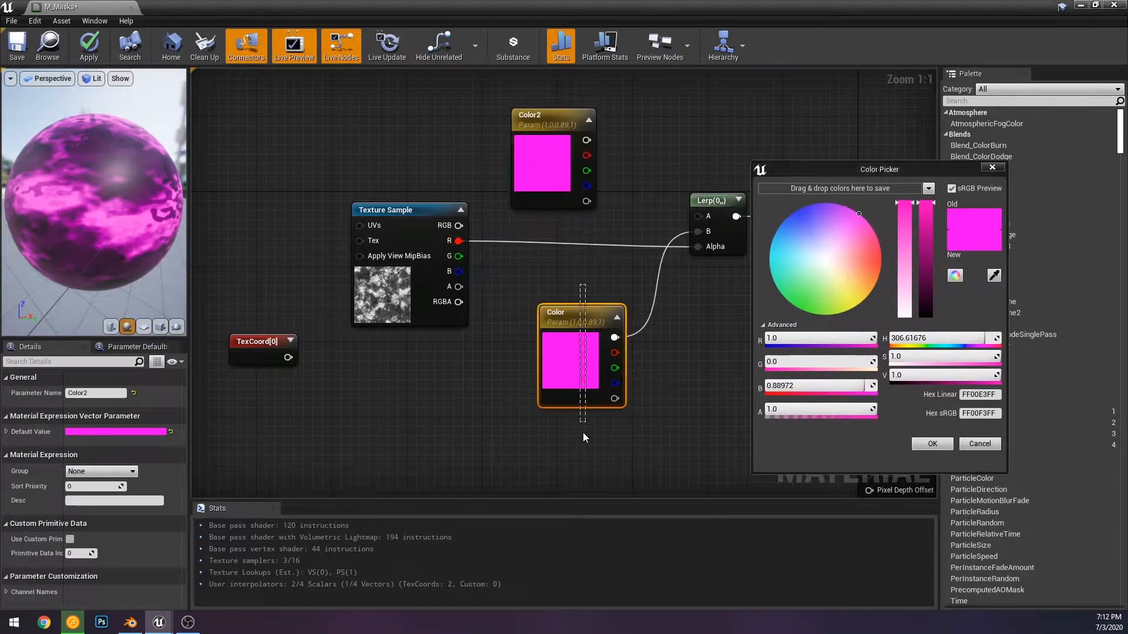
left_click(571, 162)
left_click(582, 375)
key("ctrl+w")
Set the Color parameter's default value to an orange of about R 1.0, G 0.067, B 0.0
left_click(575, 373)
left_click(100, 432)
left_click_drag(276, 393, 271, 387)
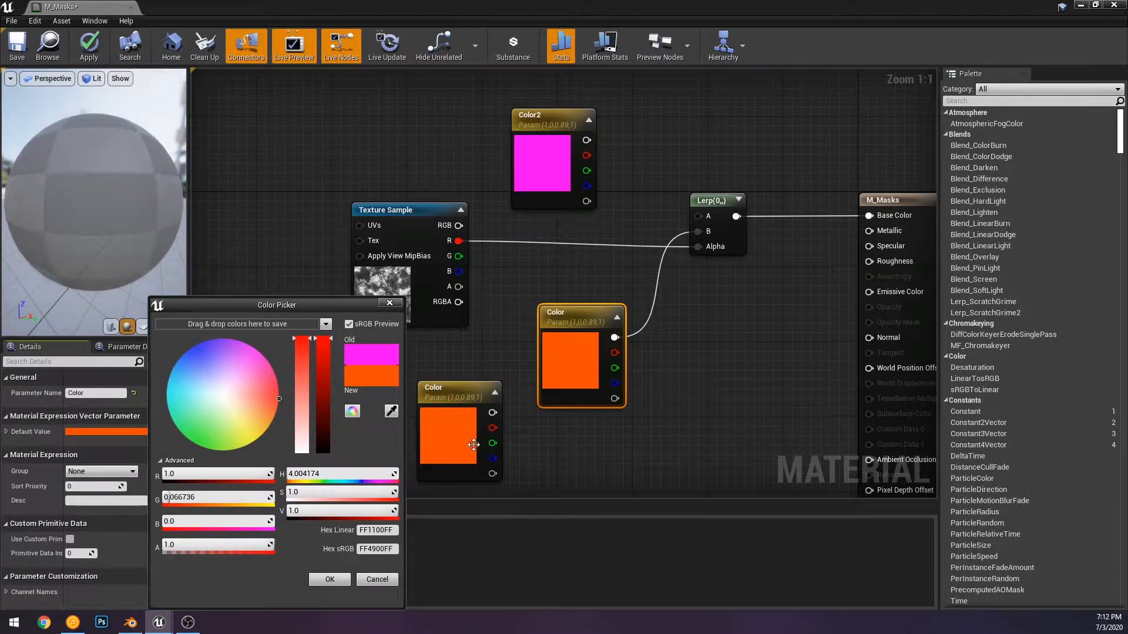
right_click_drag(554, 233, 492, 278)
Set the Color2 parameter's default value to a cyan of about R 0.0, G 1.0, B 0.841
double_click(507, 208)
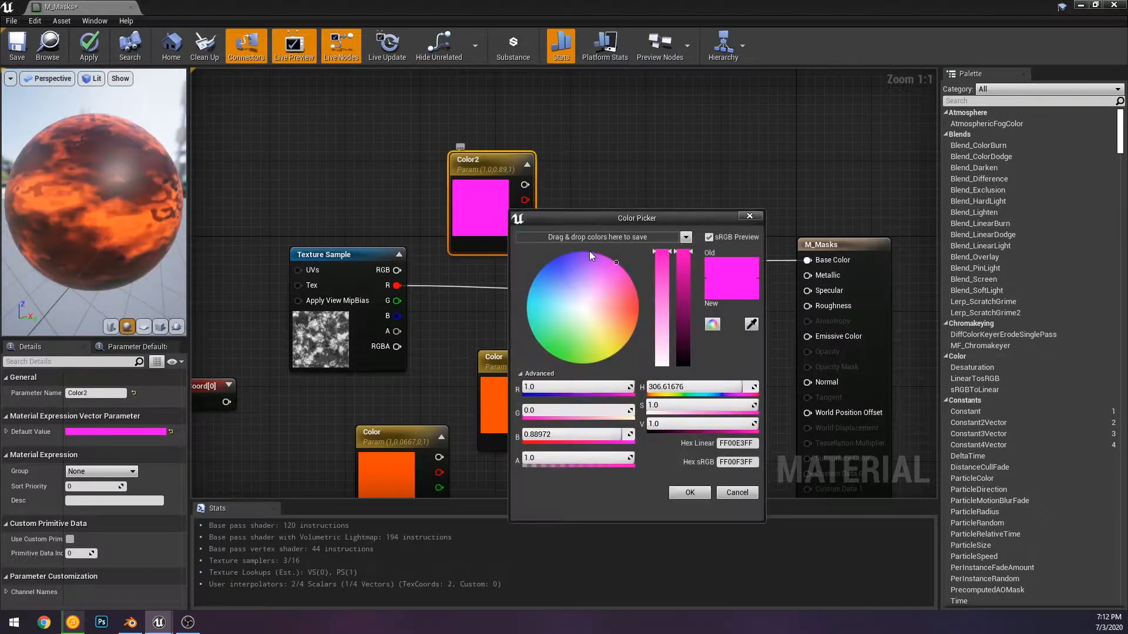
left_click_drag(626, 293, 513, 234)
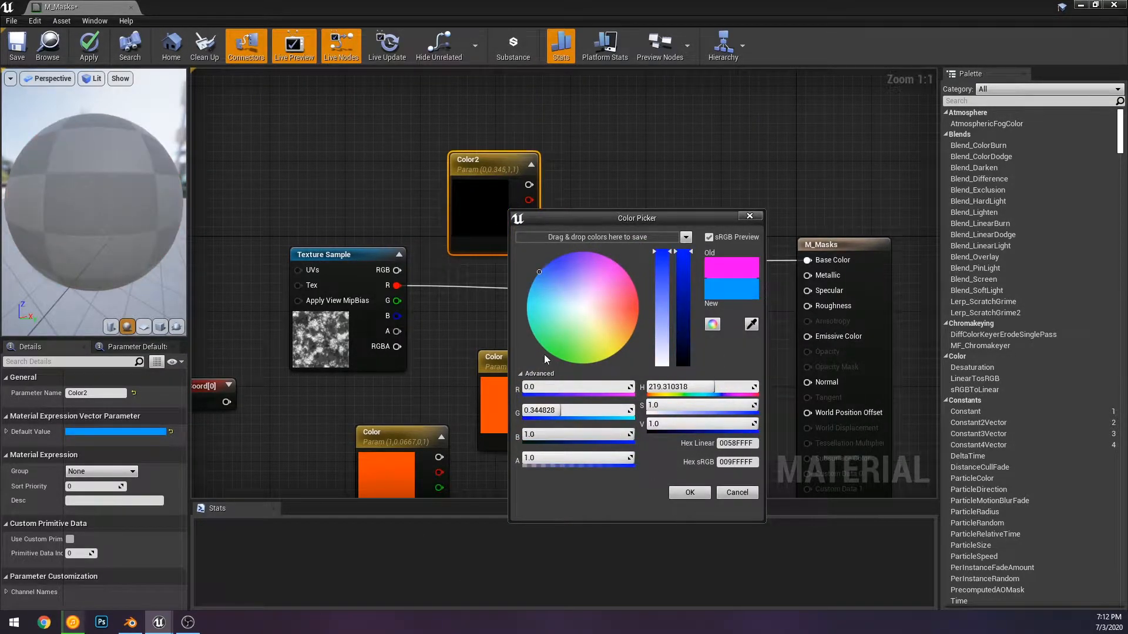
left_click_drag(533, 329, 517, 327)
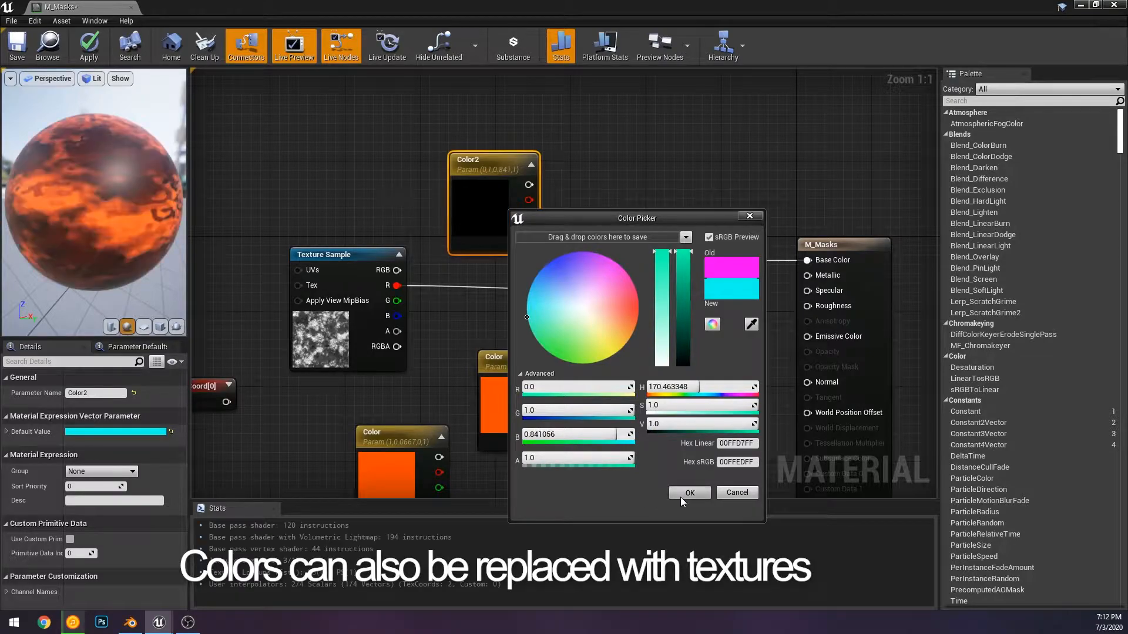
left_click(689, 493)
Connect Color2 to the Lerp's A input and view the blended colors on the preview sphere
left_click(435, 97)
left_click_drag(528, 184, 638, 261)
right_click_drag(639, 262, 814, 223)
left_click_drag(97, 229, 97, 193)
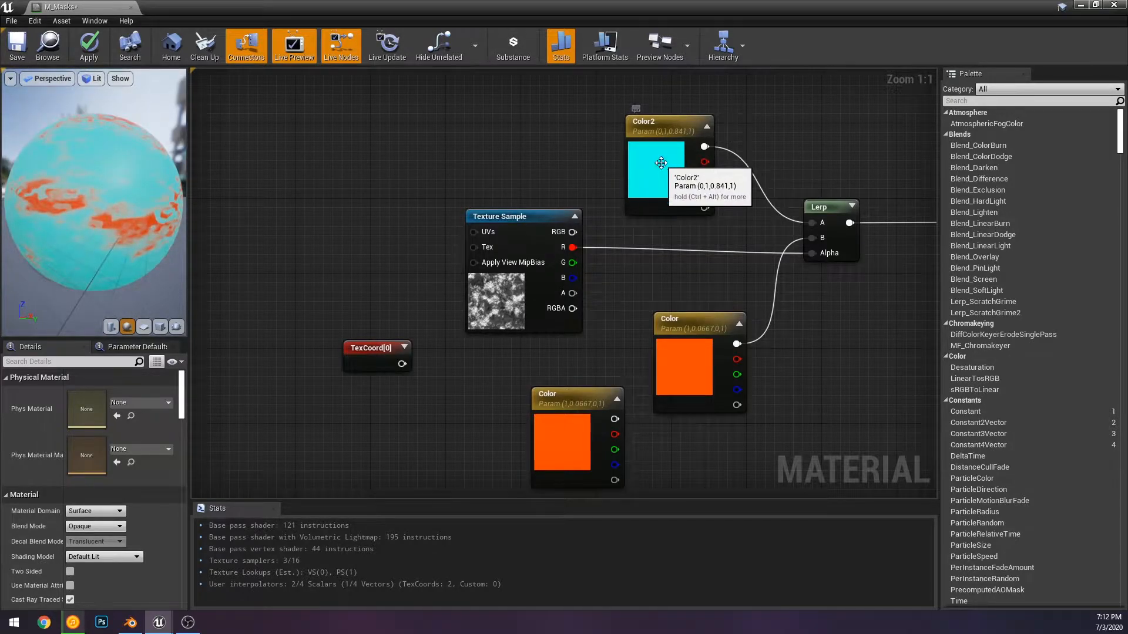
Darken Color2 to a teal of about R 0.0, G 0.313, B 0.263
double_click(642, 191)
left_click_drag(834, 270, 834, 284)
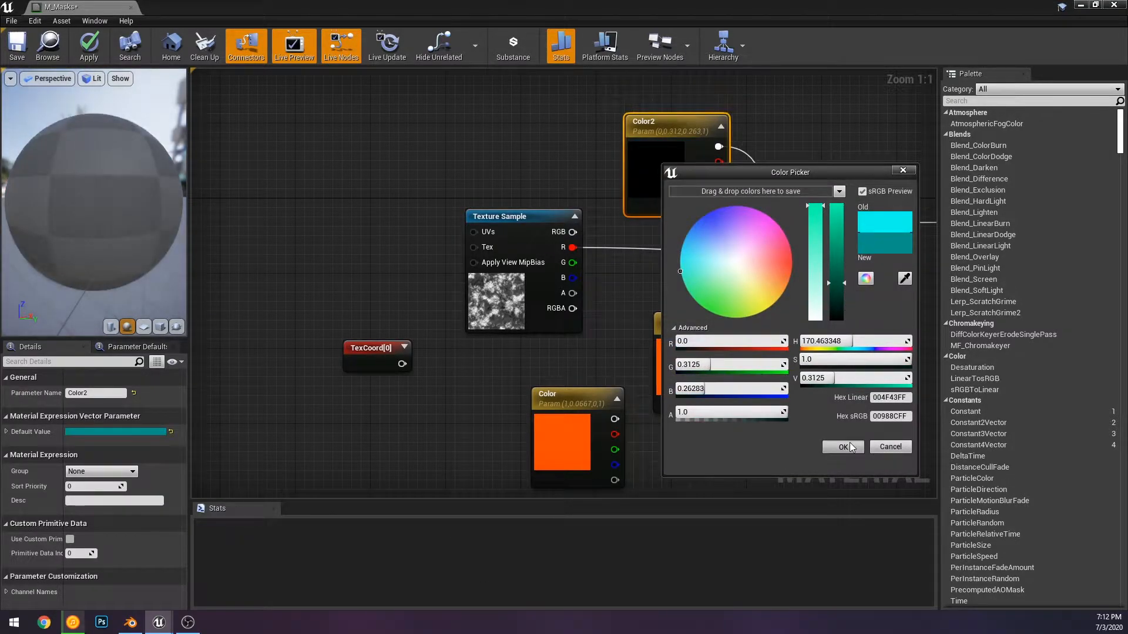
left_click(843, 447)
Move the Texture Sample farther left and delete the unconnected Color duplicate and the TexCoord node
right_click_drag(568, 161, 439, 159)
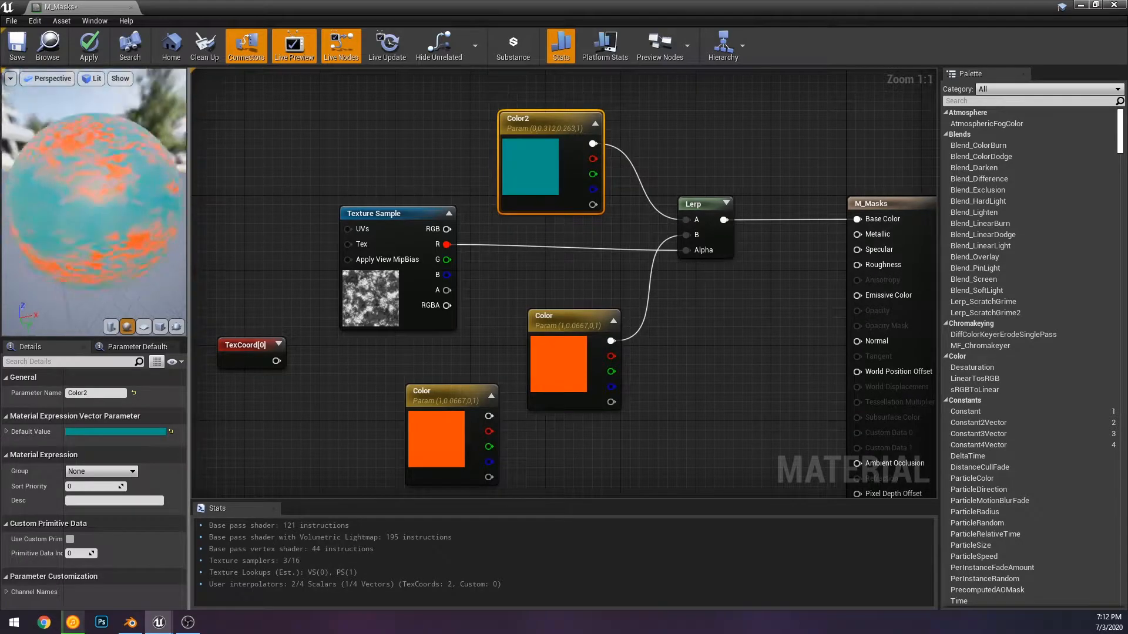
right_click_drag(461, 237, 531, 202)
left_click_drag(460, 262, 410, 269)
left_click(604, 302)
left_click(503, 411)
key("Delete")
left_click_drag(303, 367, 304, 367)
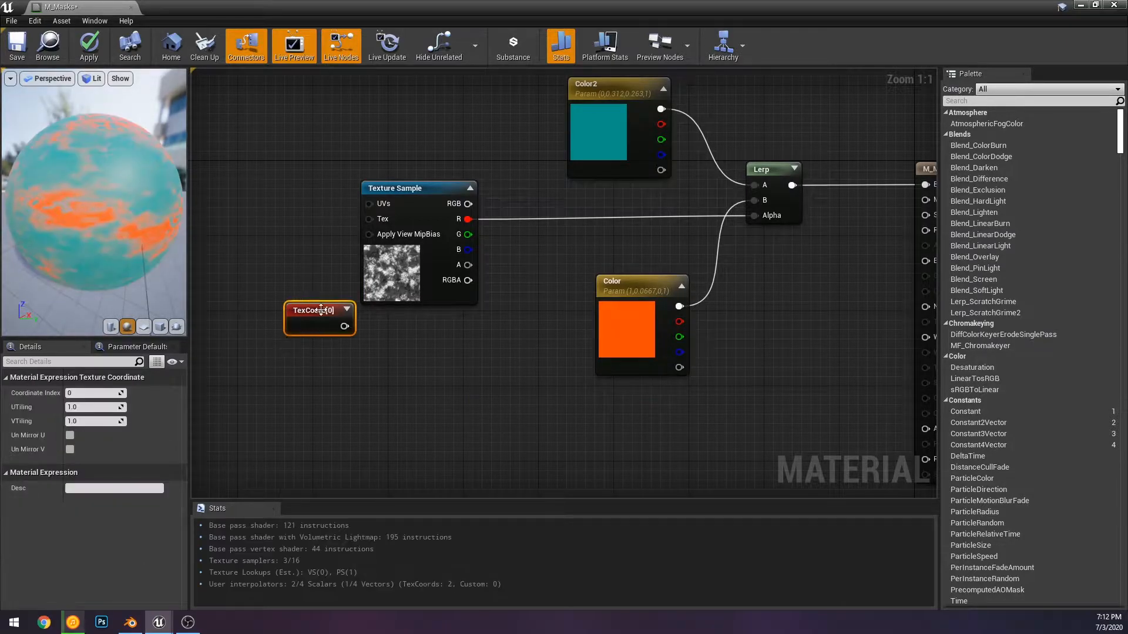
key("Delete")
Start previewing the Lerp node on the preview sphere
left_click(774, 199)
right_click(776, 198)
left_click(820, 210)
left_click(552, 222)
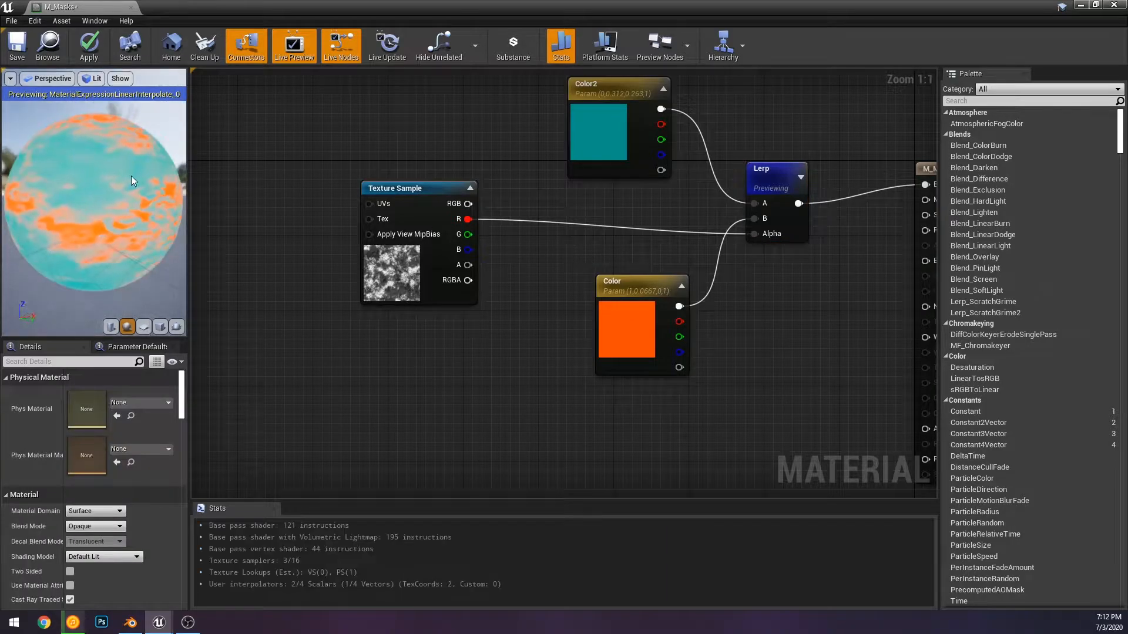
Break the links into the Lerp's A and B inputs to examine the bare mask on the preview sphere, and undo both breaks
left_click(754, 203, "alt")
left_click(755, 219, "alt")
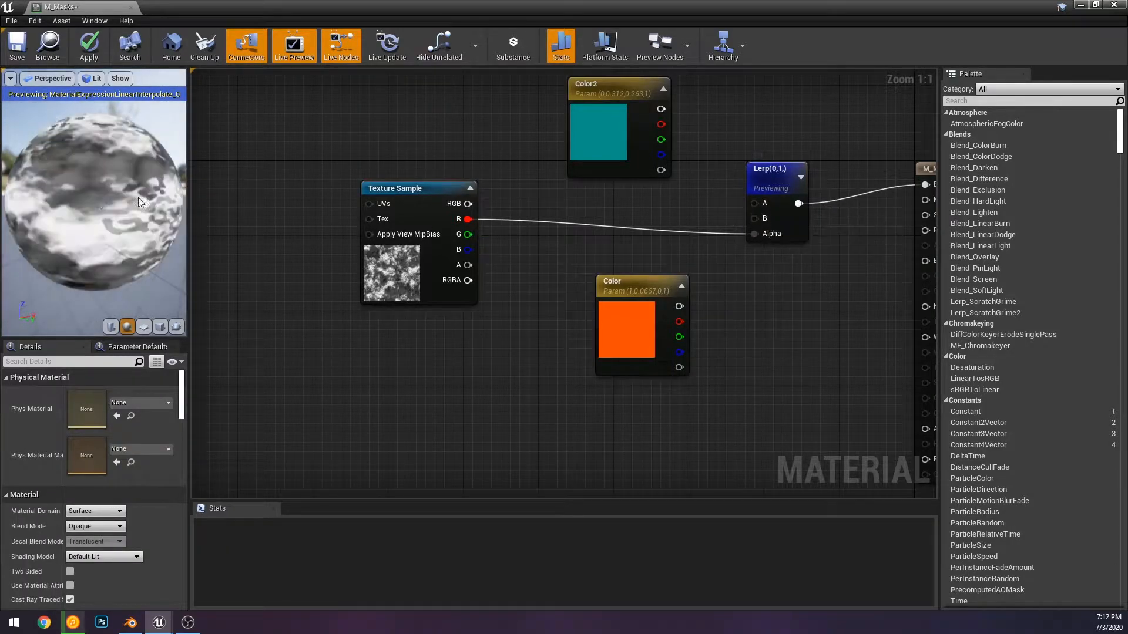
left_click_drag(94, 202, 142, 160)
mouse_move(142, 160)
right_mouse_down()
mouse_move(142, 135)
mouse_move(142, 160)
right_mouse_up()
left_click_drag(143, 160, 142, 164)
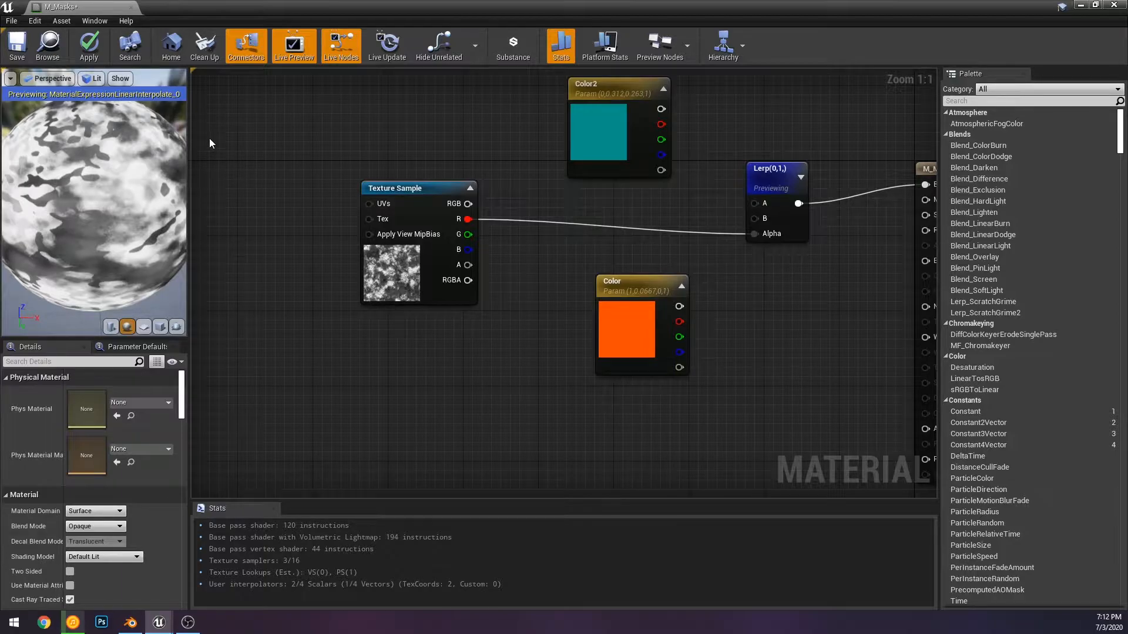
key("ctrl+z")
key("ctrl+z")
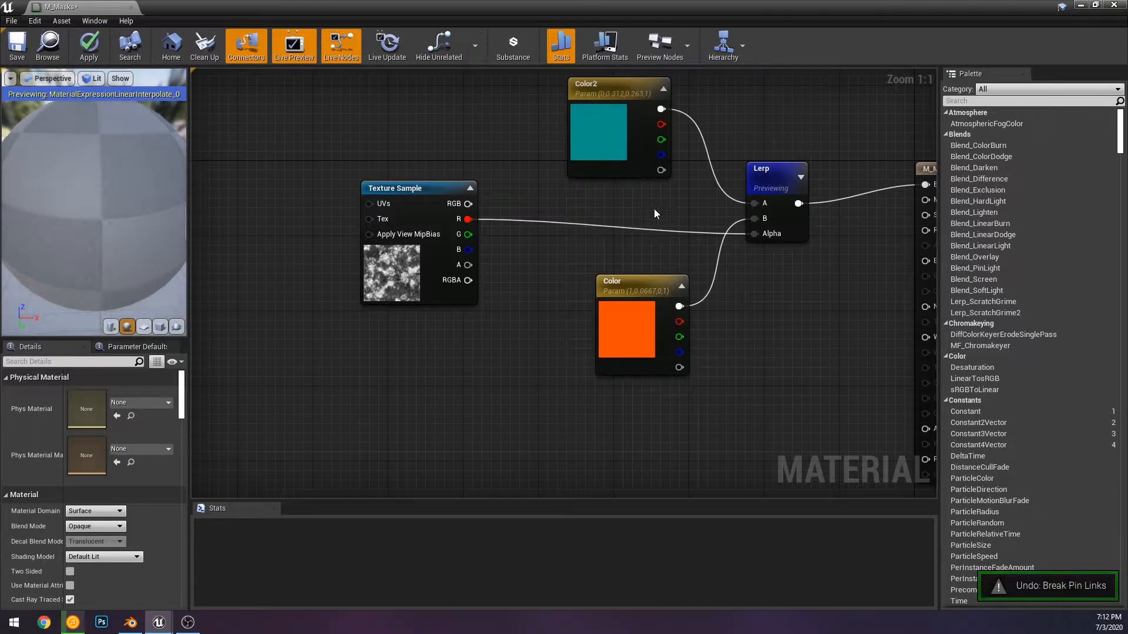
Move the Lerp node slightly up, level with the material's Base Color input
left_click_drag(795, 229, 796, 207)
left_click(611, 232)
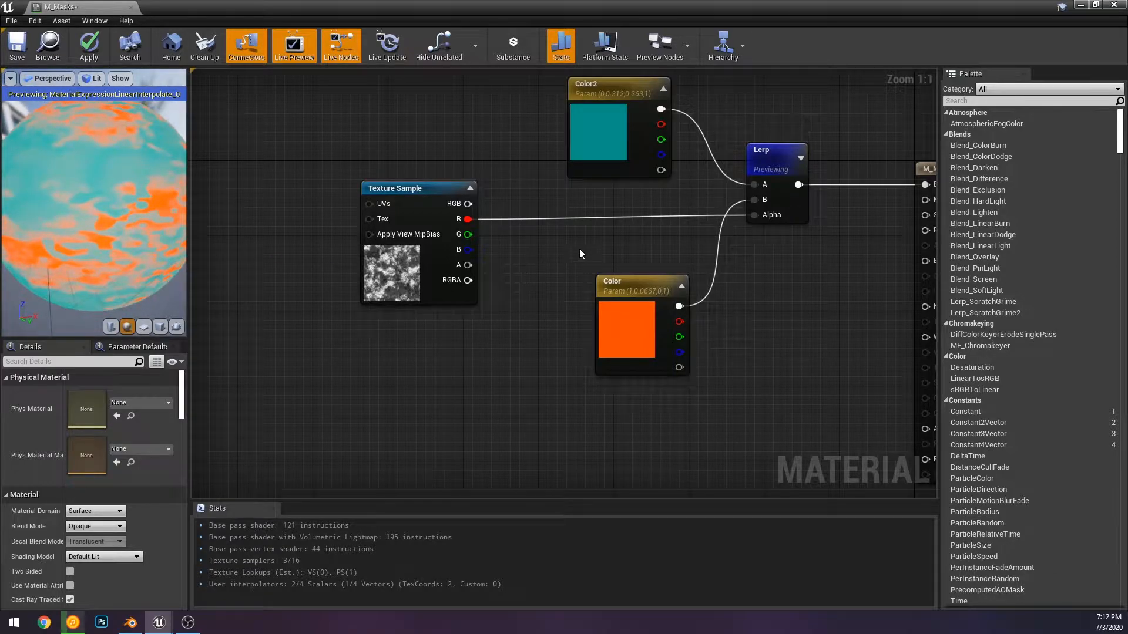
right_click_drag(557, 241, 713, 254)
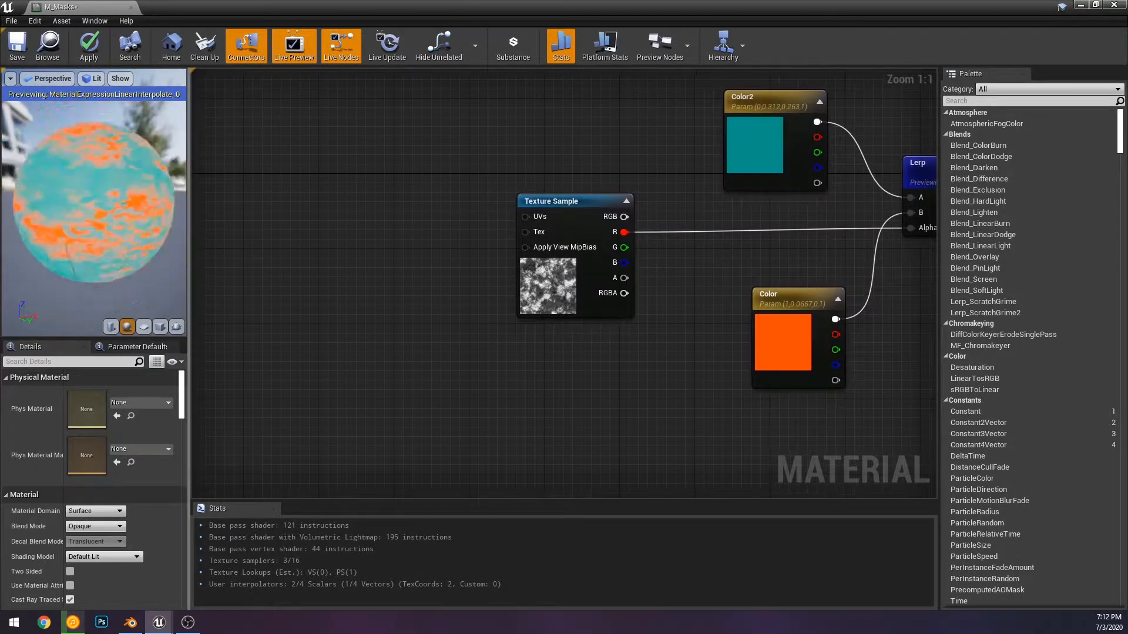
Show the material preview on a cube facing the camera and widen the preview viewport
left_click(159, 326)
left_click_drag(77, 140, 118, 209)
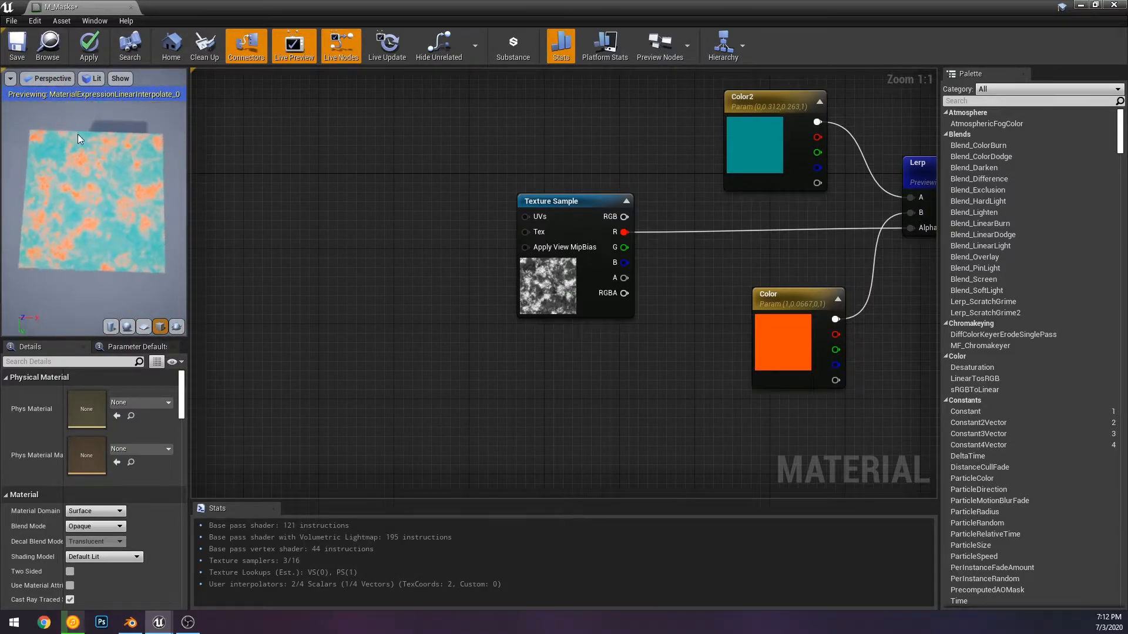
left_click_drag(725, 136, 735, 136)
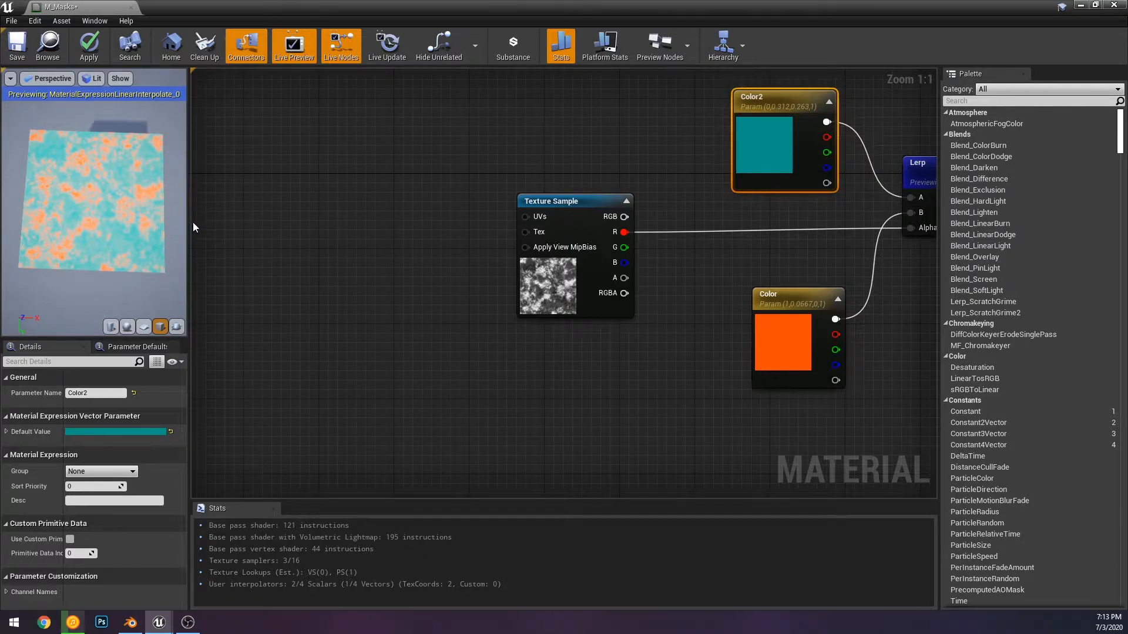
left_click_drag(189, 237, 328, 235)
right_click_drag(618, 197, 422, 201)
Look through the textures available for the Texture Sample without changing its selection
left_click(505, 293)
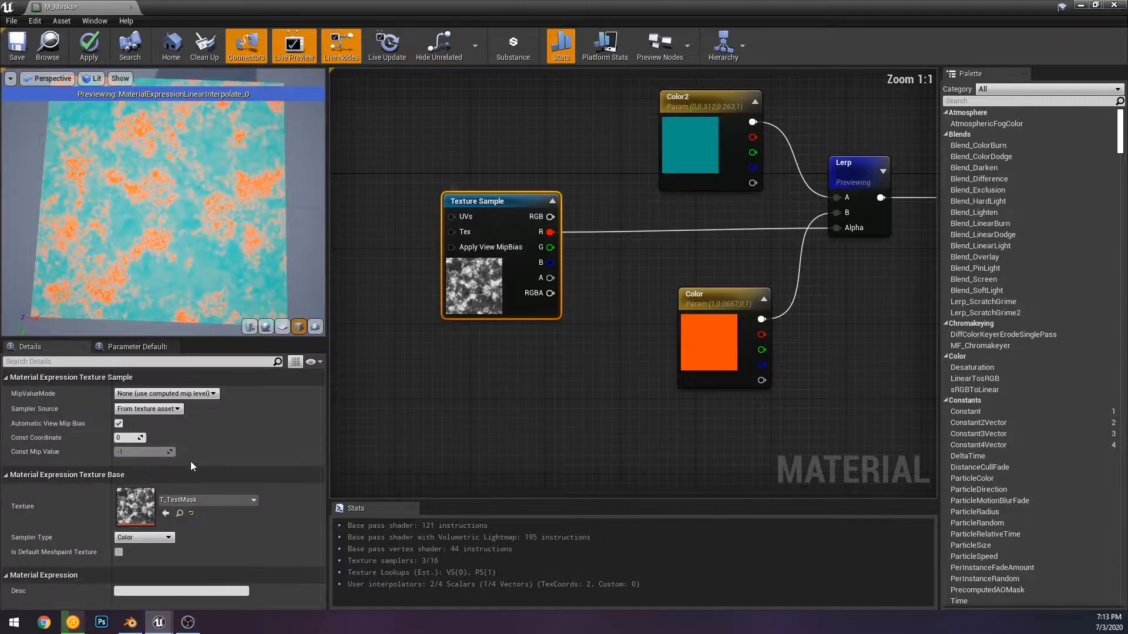
left_click(195, 503)
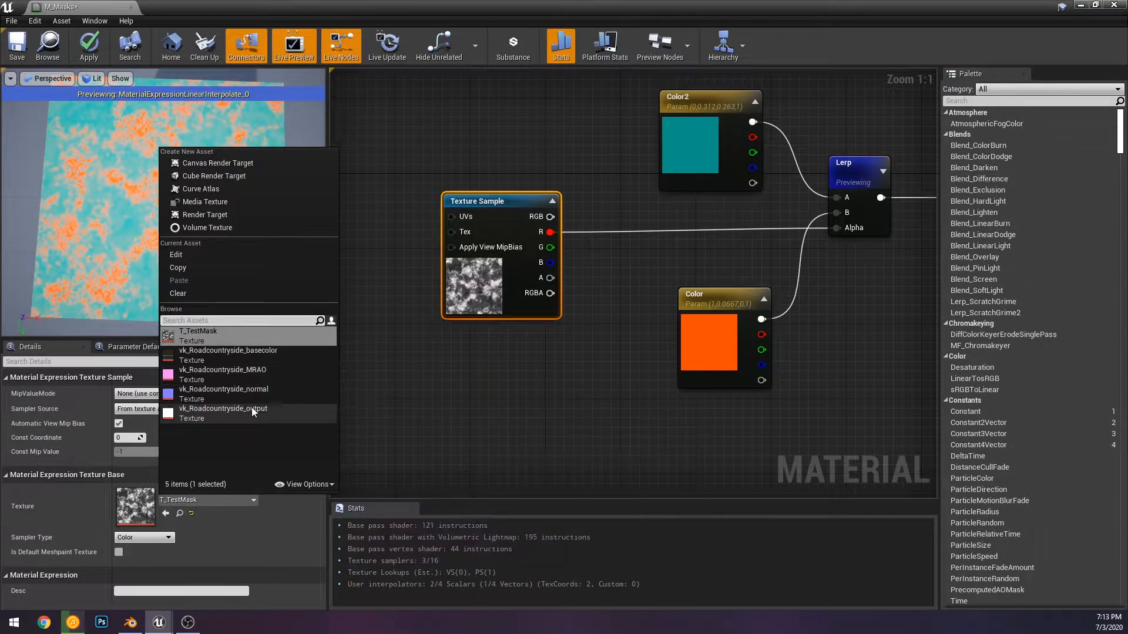
left_click(593, 329)
right_click_drag(729, 286, 567, 259)
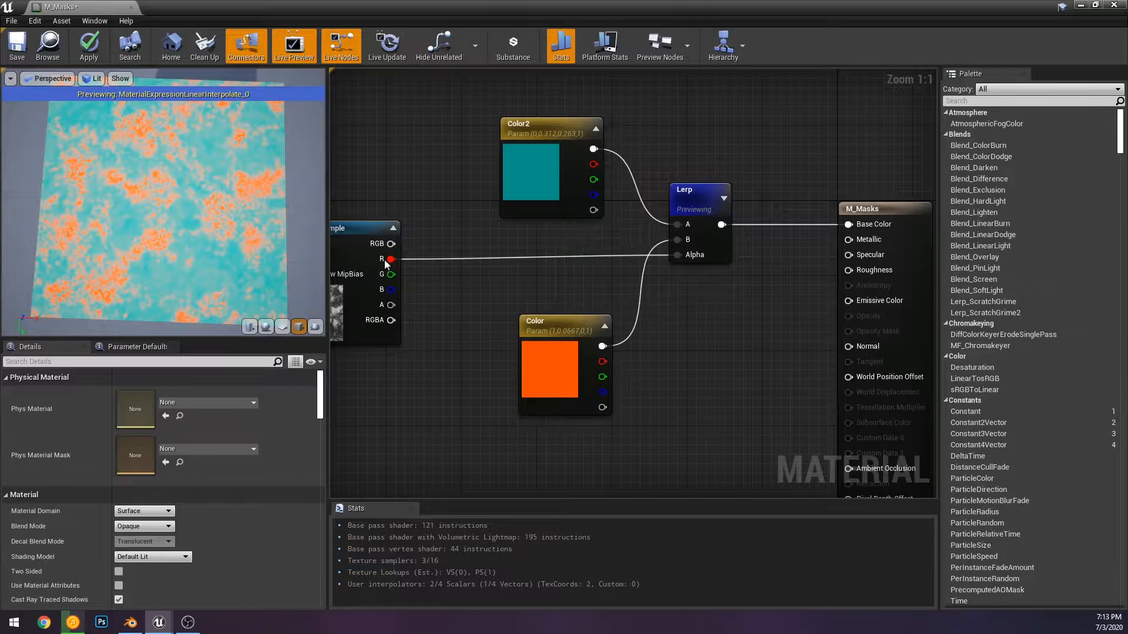
right_click_drag(504, 198, 758, 186)
right_click_drag(597, 333, 633, 274)
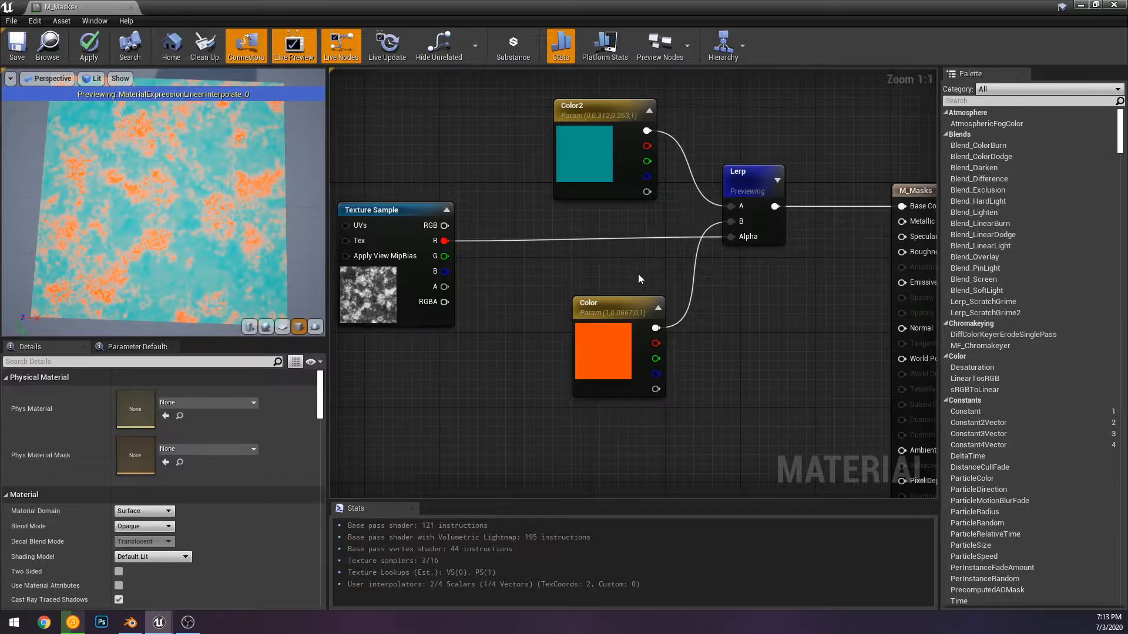
right_click_drag(593, 255, 703, 246)
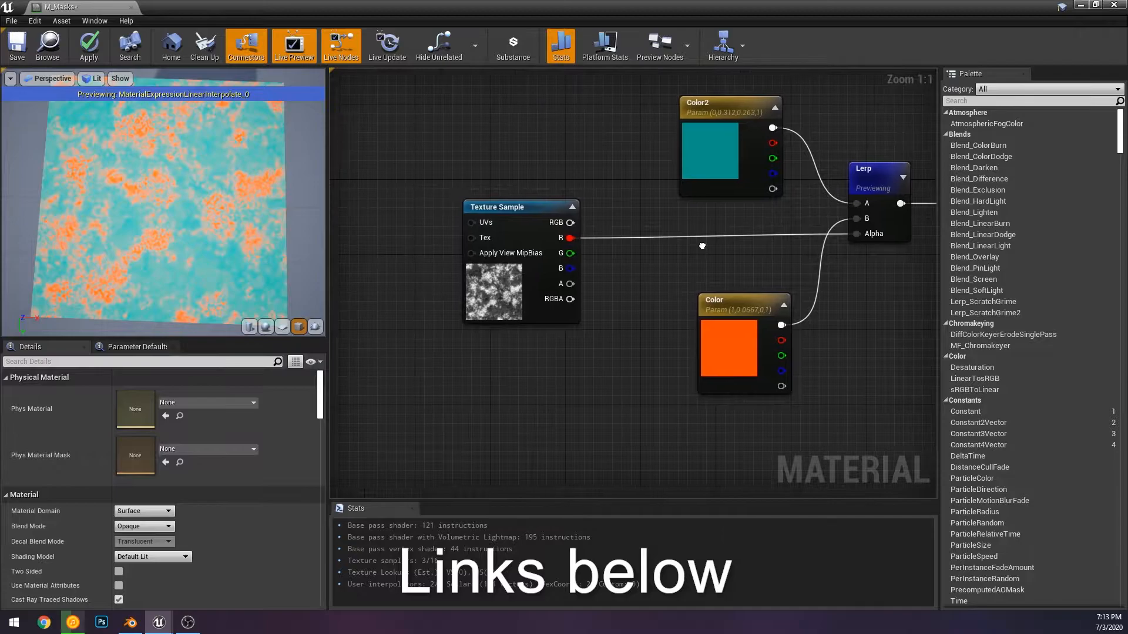
left_click_drag(628, 289, 640, 307)
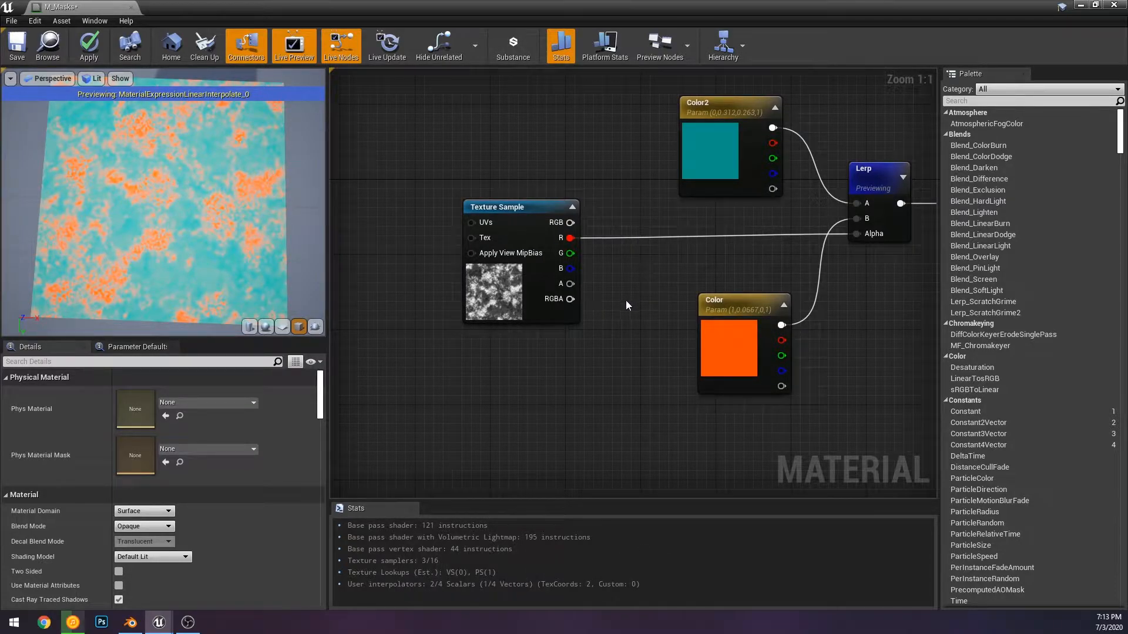
right_click_drag(626, 299, 673, 285)
right_click_drag(417, 236, 362, 237)
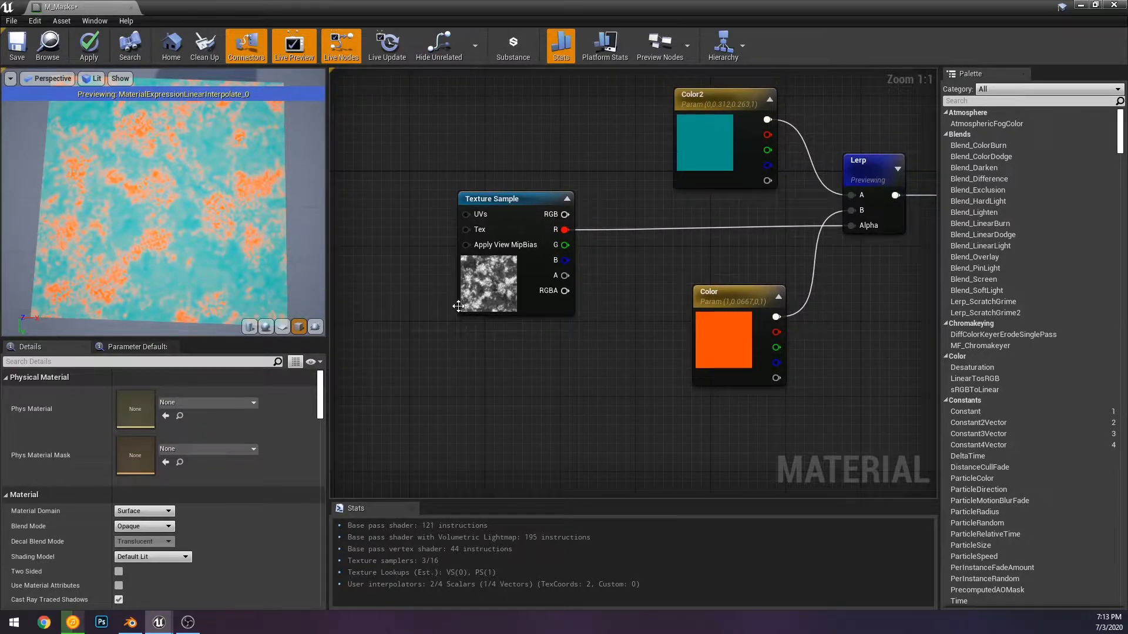
Add a TextureCoordinate node, connect it to the Texture Sample's UVs input, and expand its node preview
right_click_drag(458, 314, 688, 320)
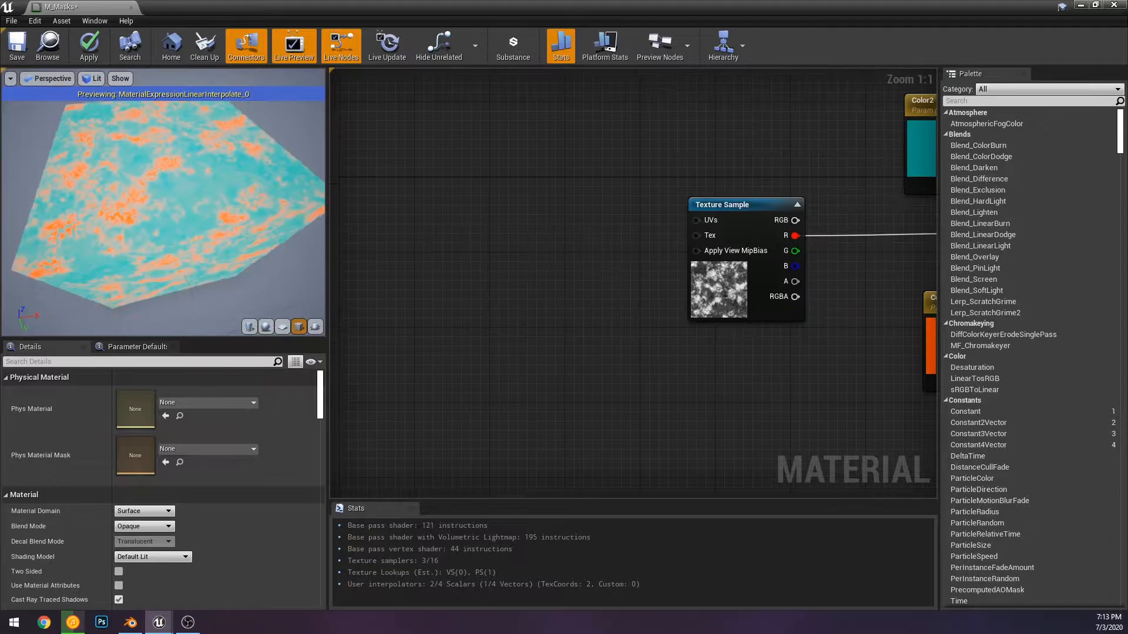
right_click(435, 202)
left_click(234, 201)
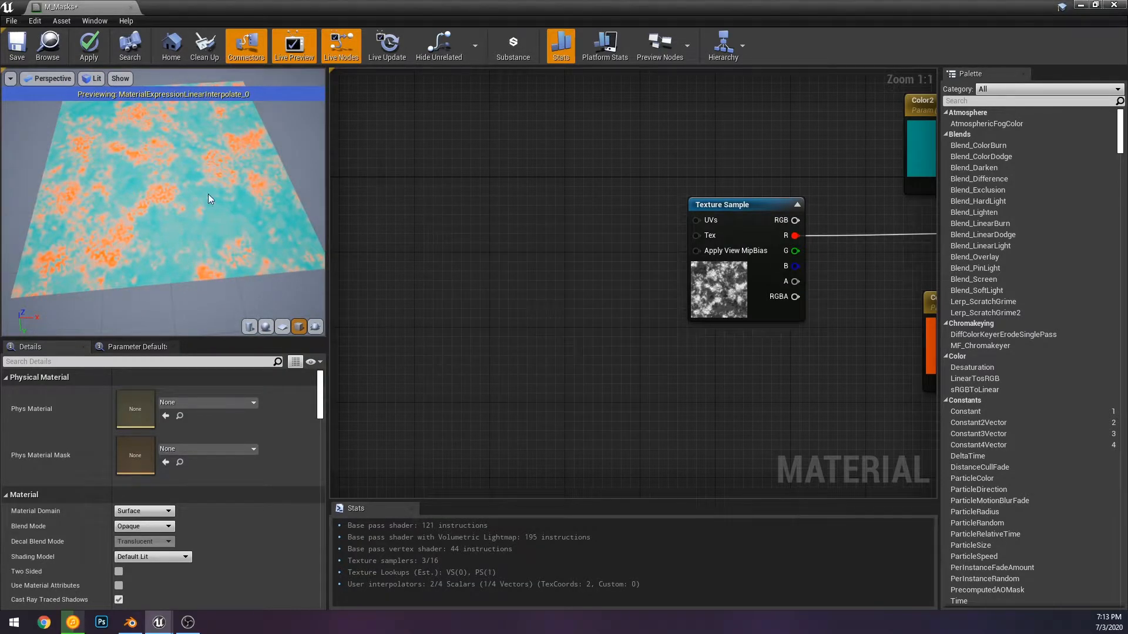
right_click(517, 242)
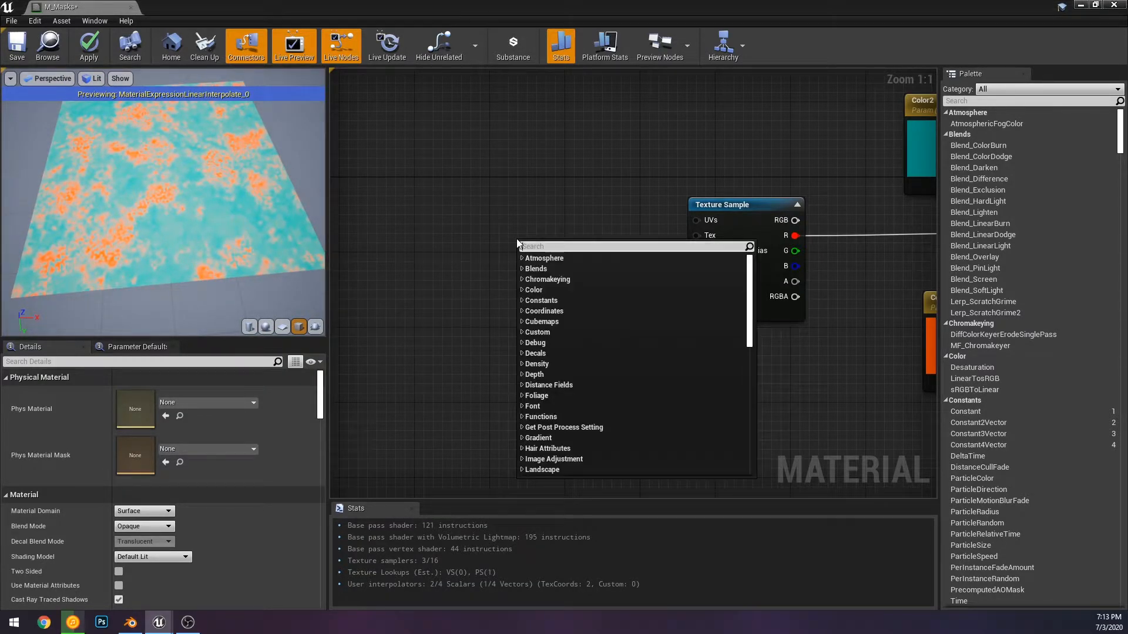
type("texture")
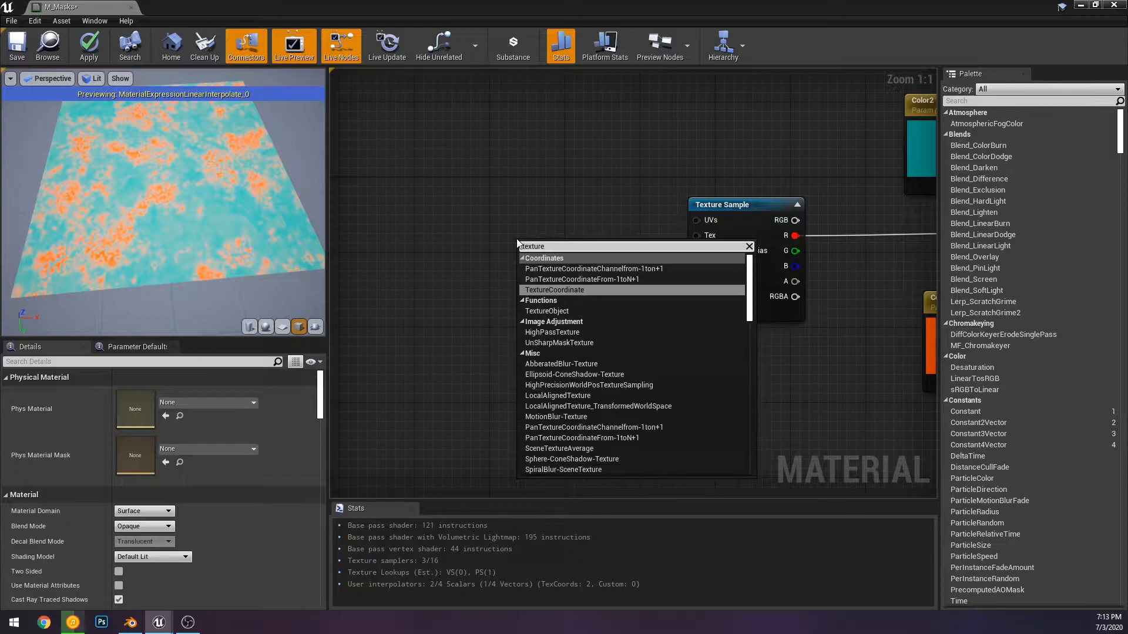
key("Return")
left_click_drag(558, 253, 713, 225)
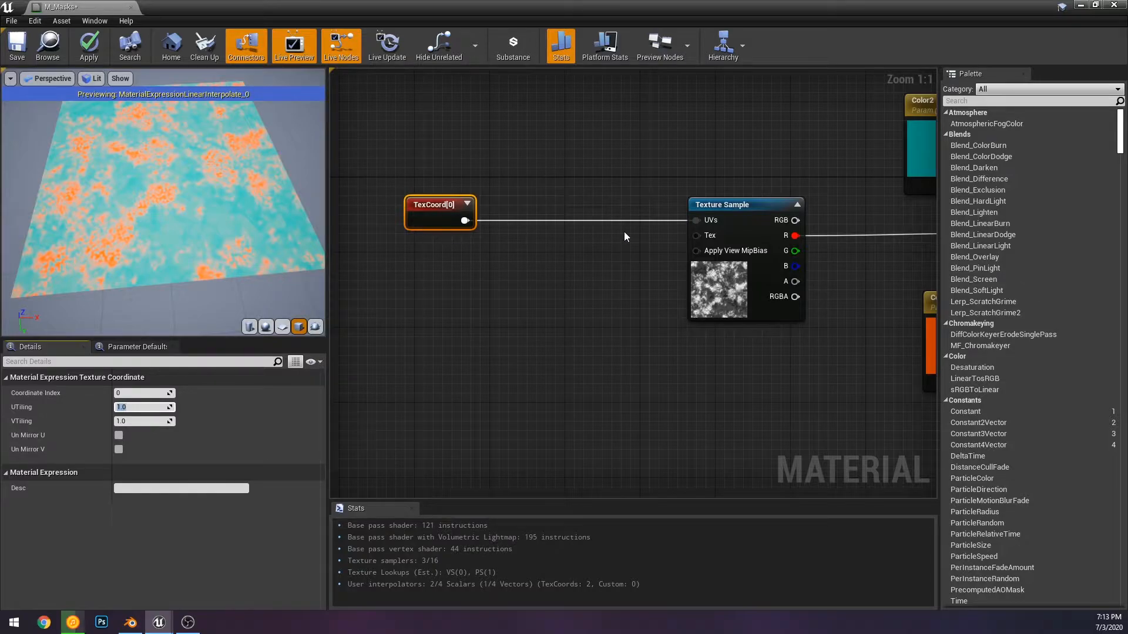
left_click(467, 203)
Add a ComponentMask for the R channel from the TexCoord output and expand its node preview
left_click_drag(436, 223, 513, 262)
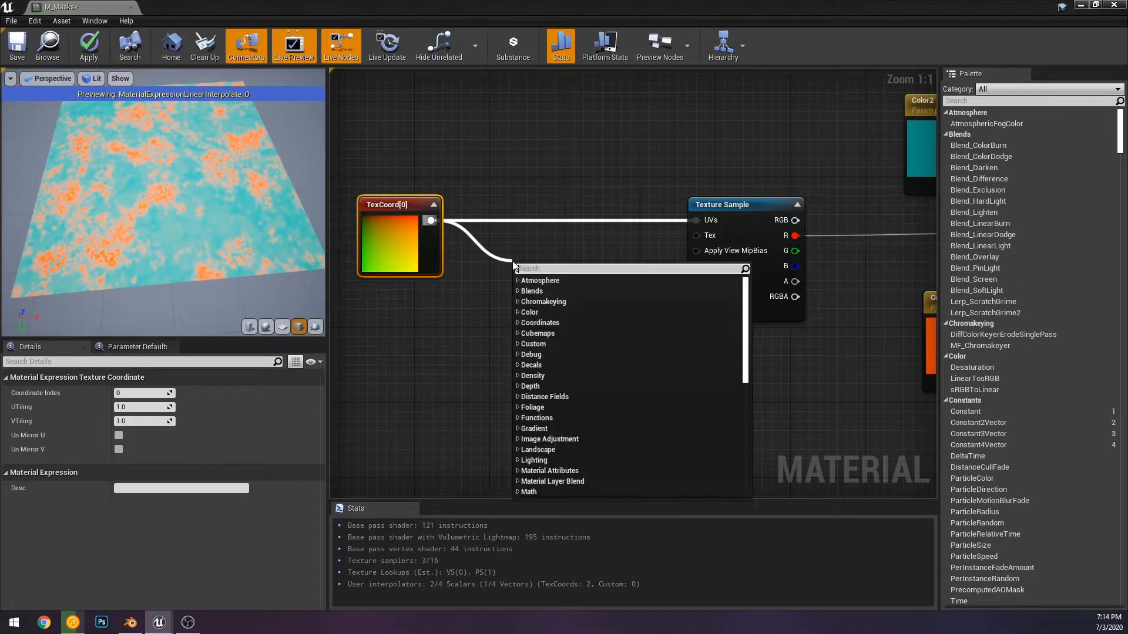
type("mask")
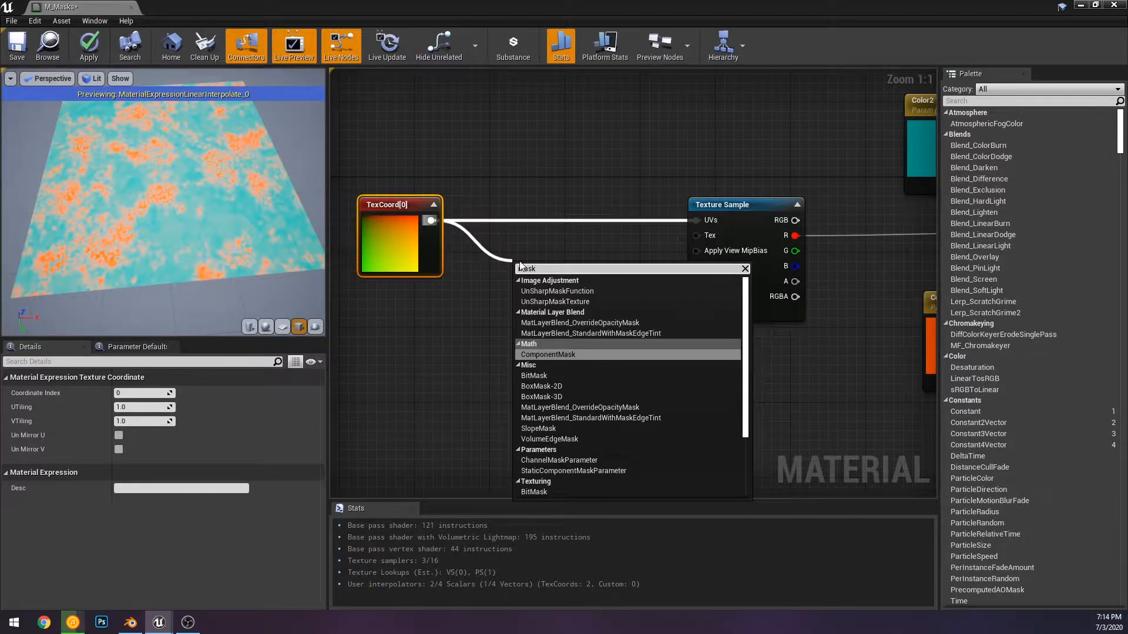
key("Return")
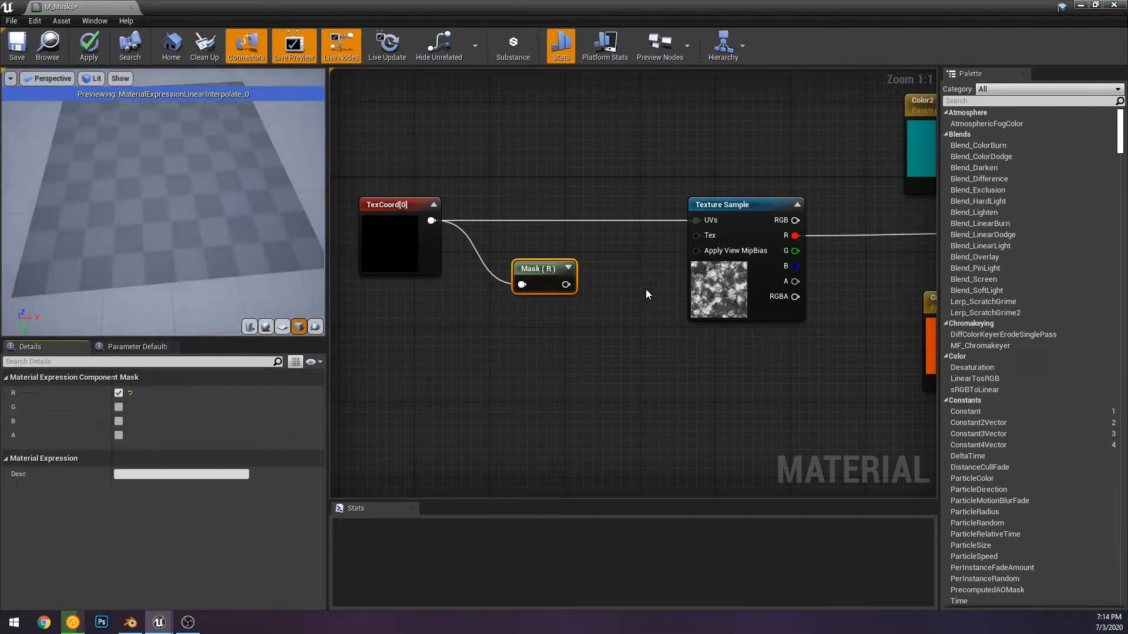
left_click(567, 269)
left_click_drag(551, 274, 538, 295)
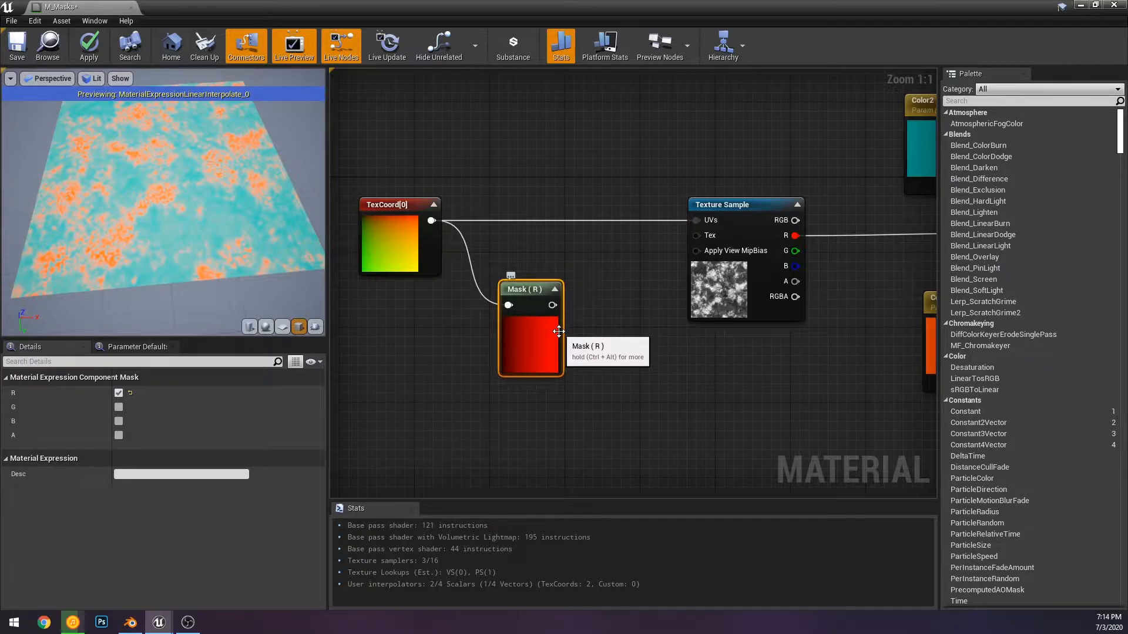
left_click_drag(538, 295, 538, 276)
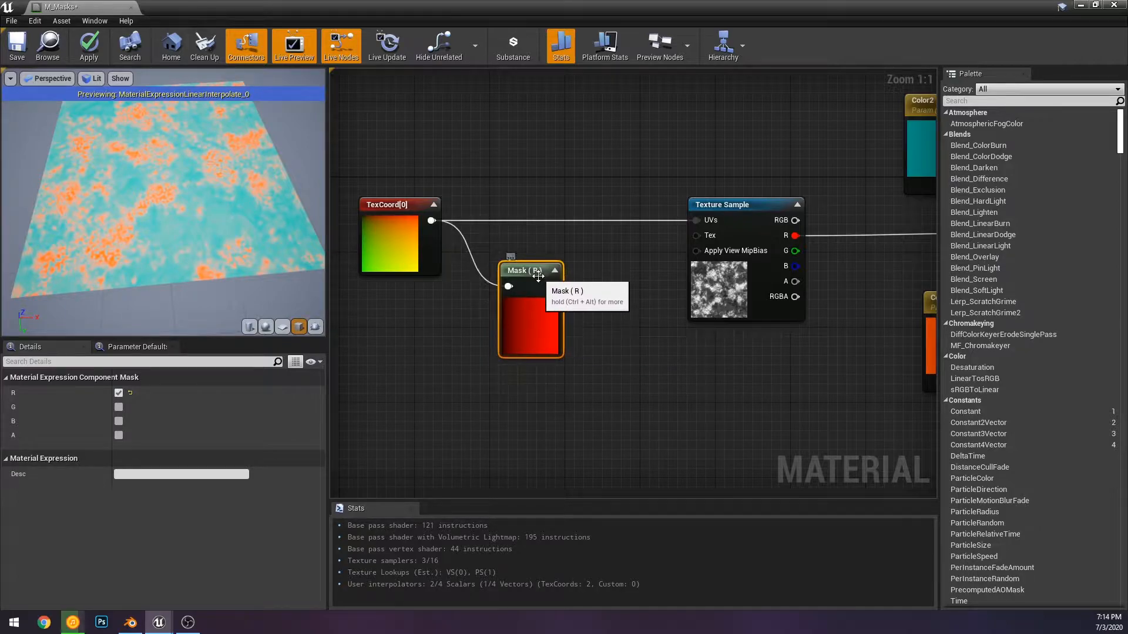
Switch the component mask to the G channel only to view its gradient, and delete the mask node
left_click(119, 393)
left_click(119, 407)
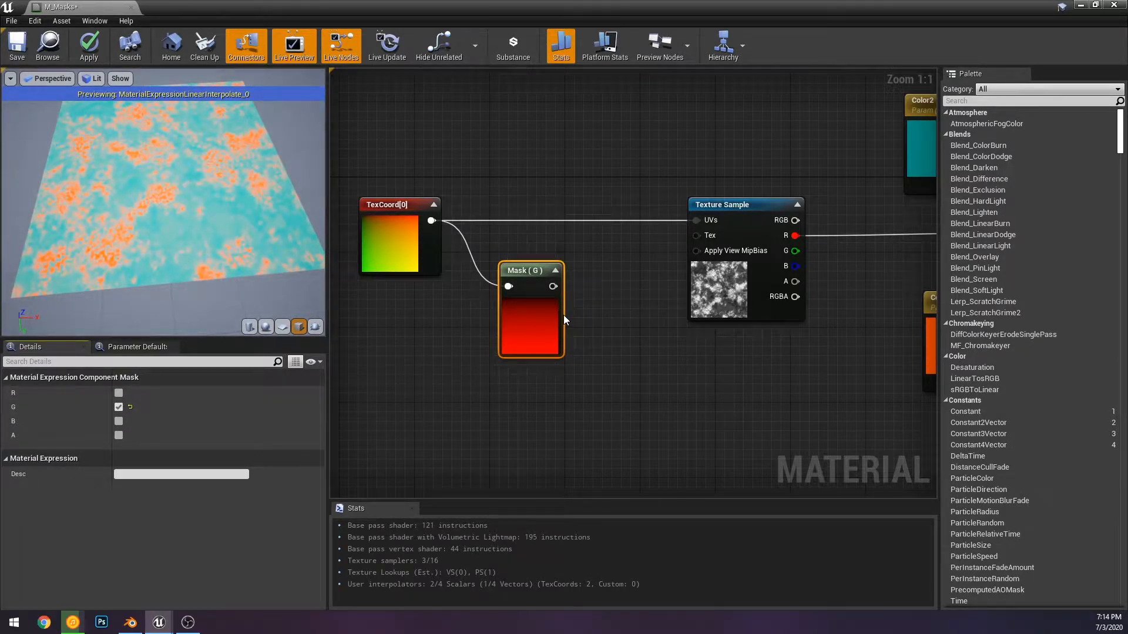
left_click_drag(563, 315, 545, 262)
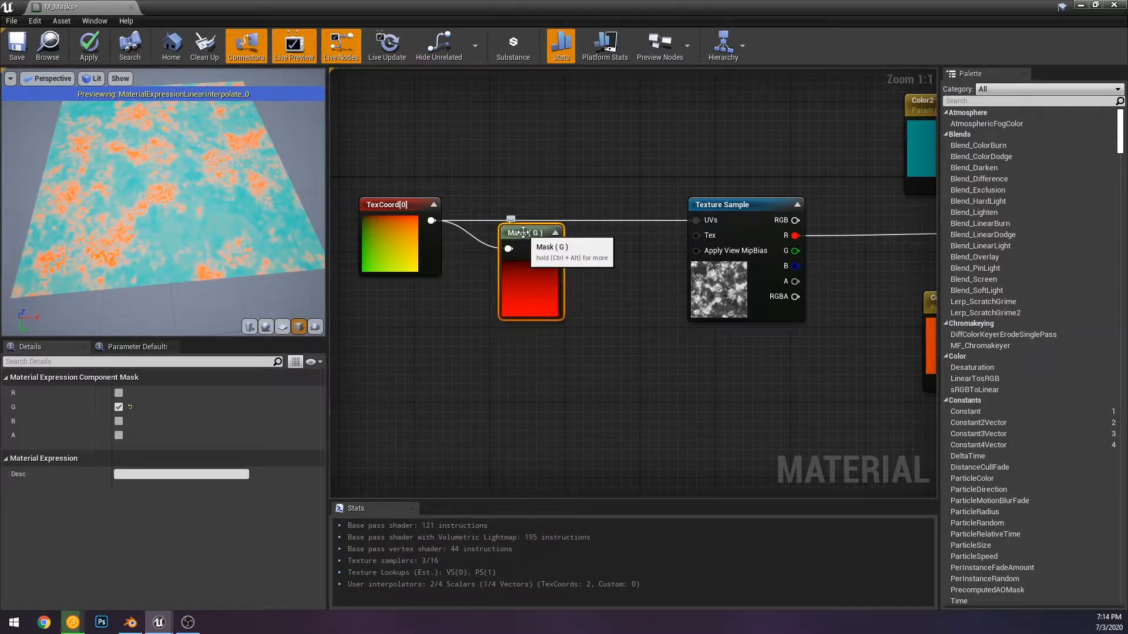
left_click_drag(527, 224, 470, 307)
key("Delete")
Insert a Multiply node between TexCoord and the Texture Sample, with TexCoord feeding A and the result feeding UVs
left_click(414, 238)
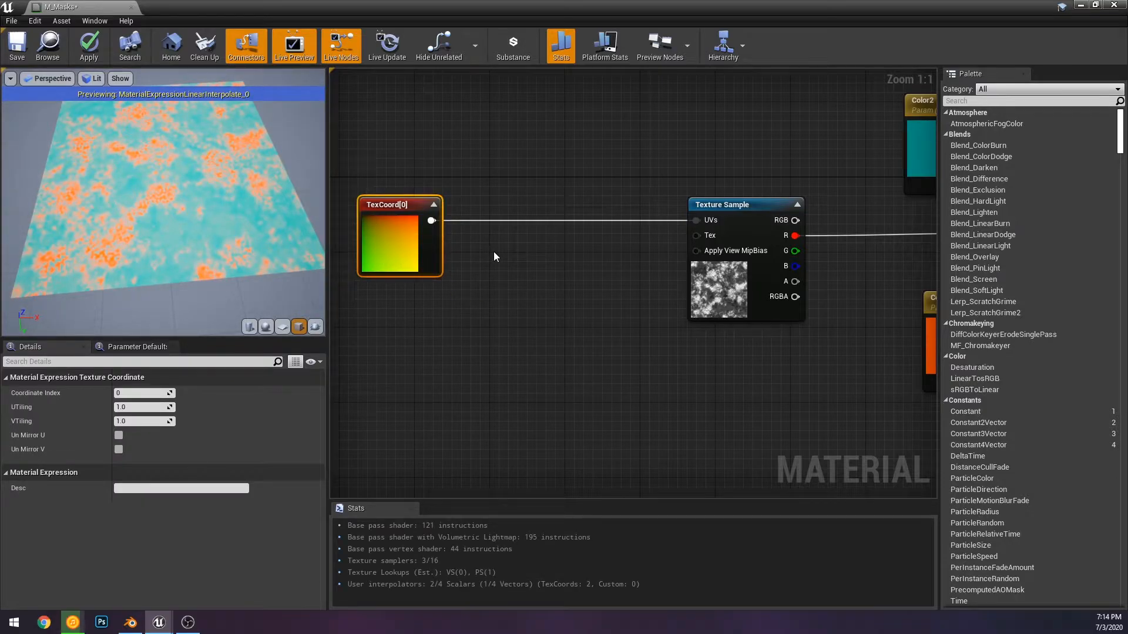
right_click_drag(513, 252, 602, 248)
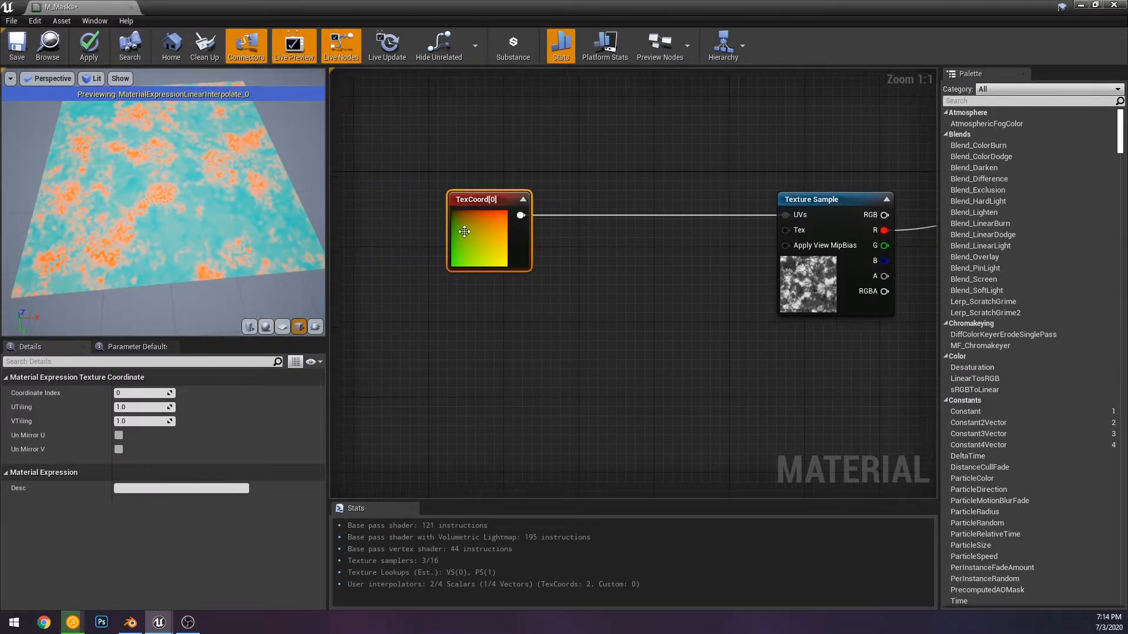
right_click_drag(624, 286, 547, 300)
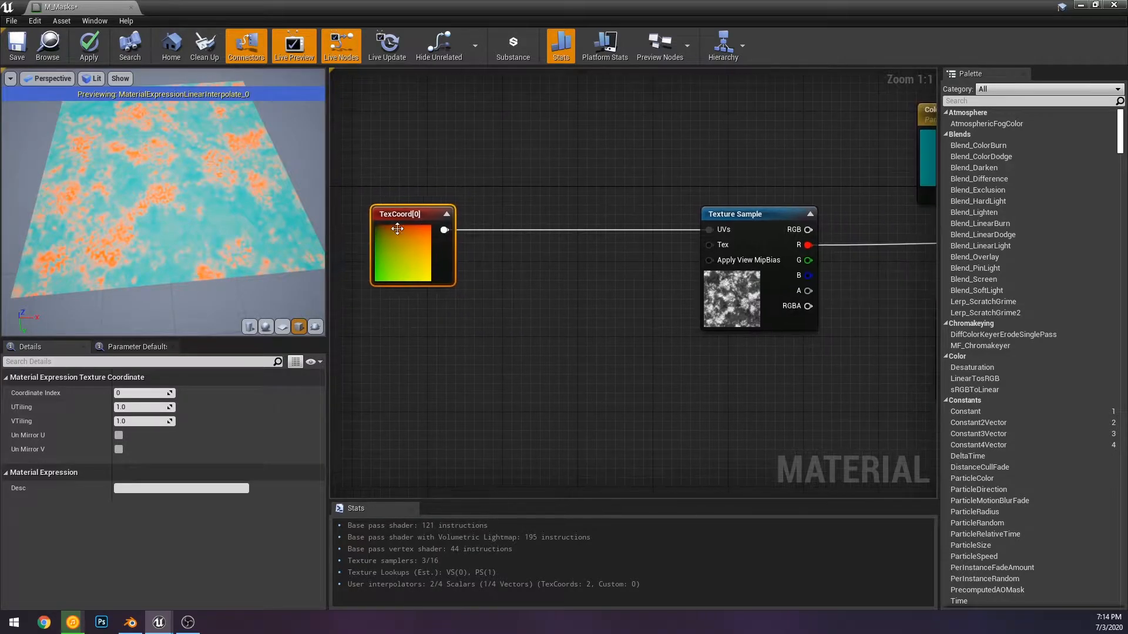
left_click_drag(443, 230, 495, 312)
type("multi")
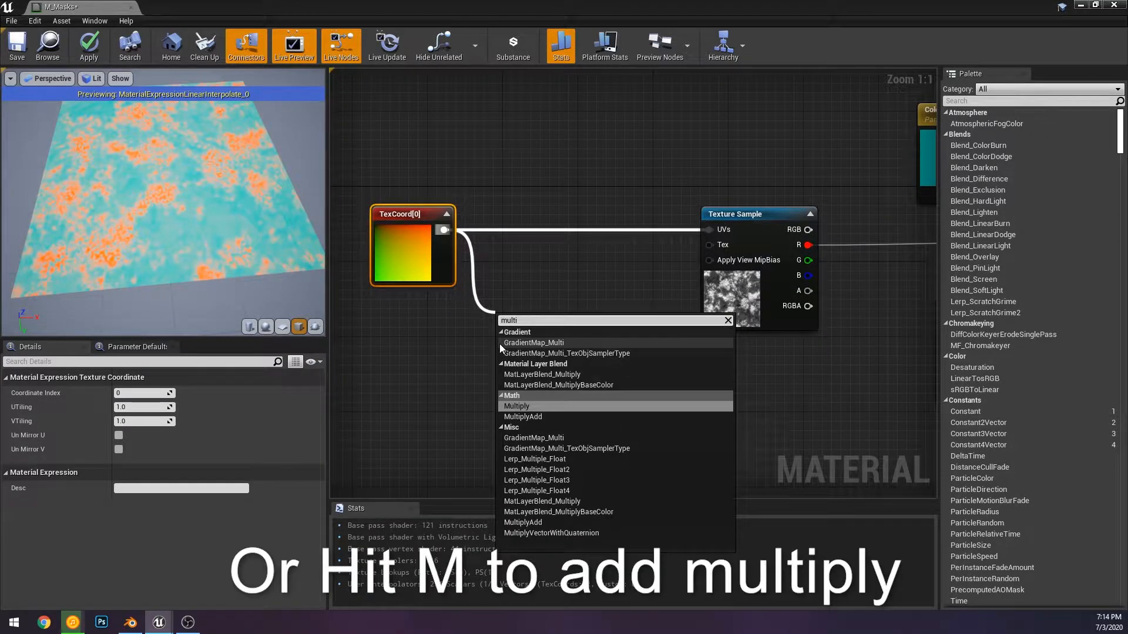
key("Return")
left_click_drag(553, 336, 709, 230)
left_click_drag(540, 324, 601, 217)
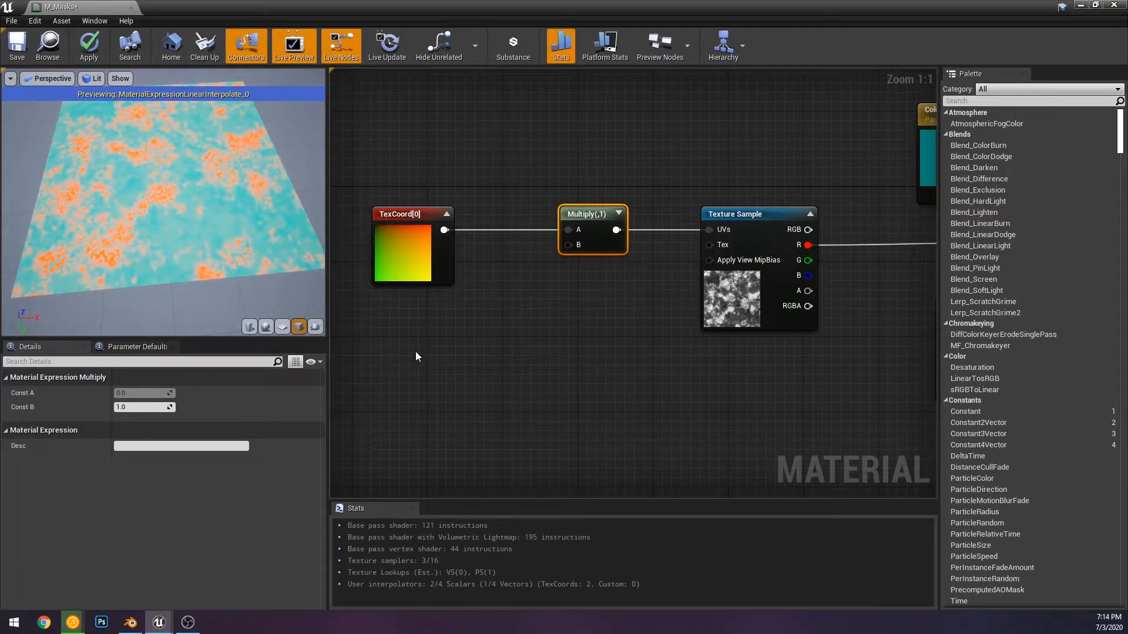
Connect a new Constant to the Multiply's B input and convert it to a parameter named Tiling
left_click(442, 332)
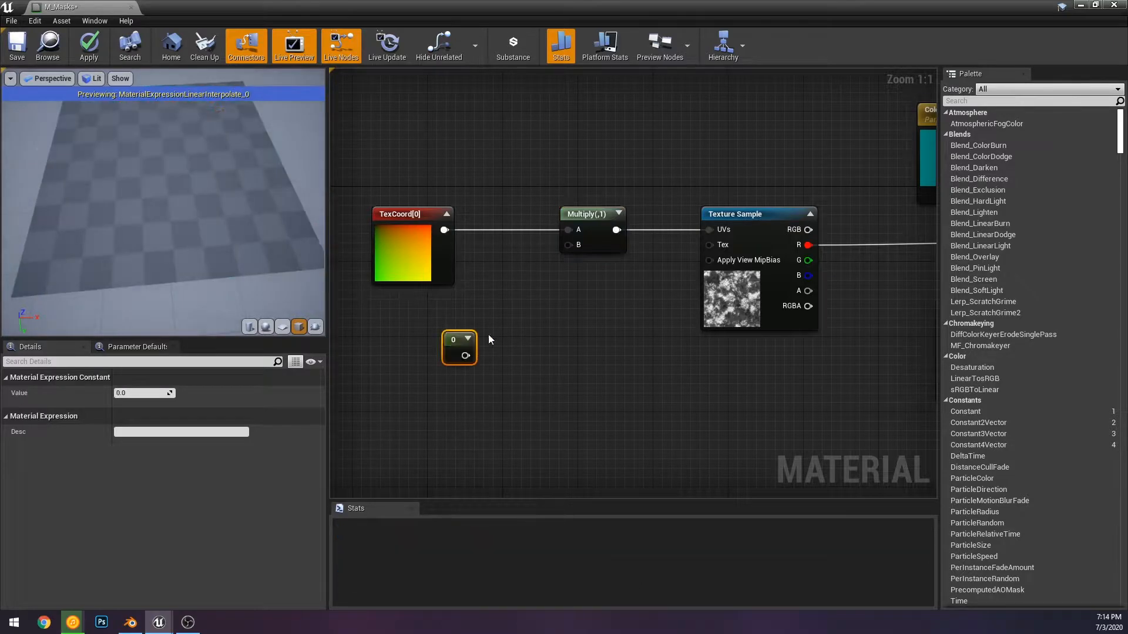
left_click_drag(466, 356, 568, 245)
right_click(455, 341)
left_click(499, 350)
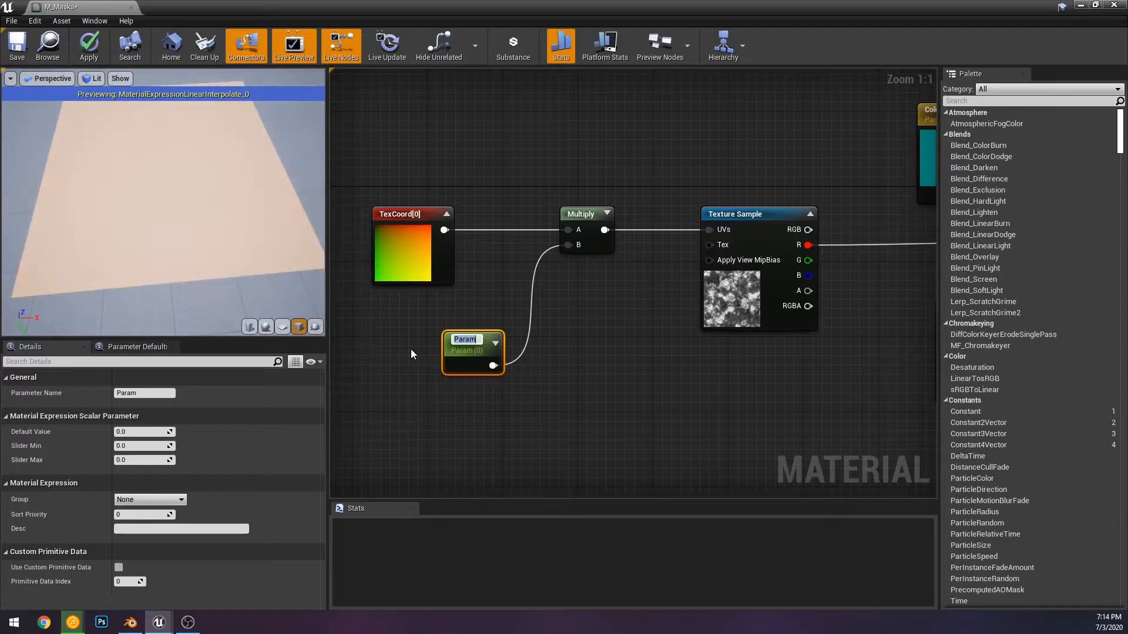
type("Tiling")
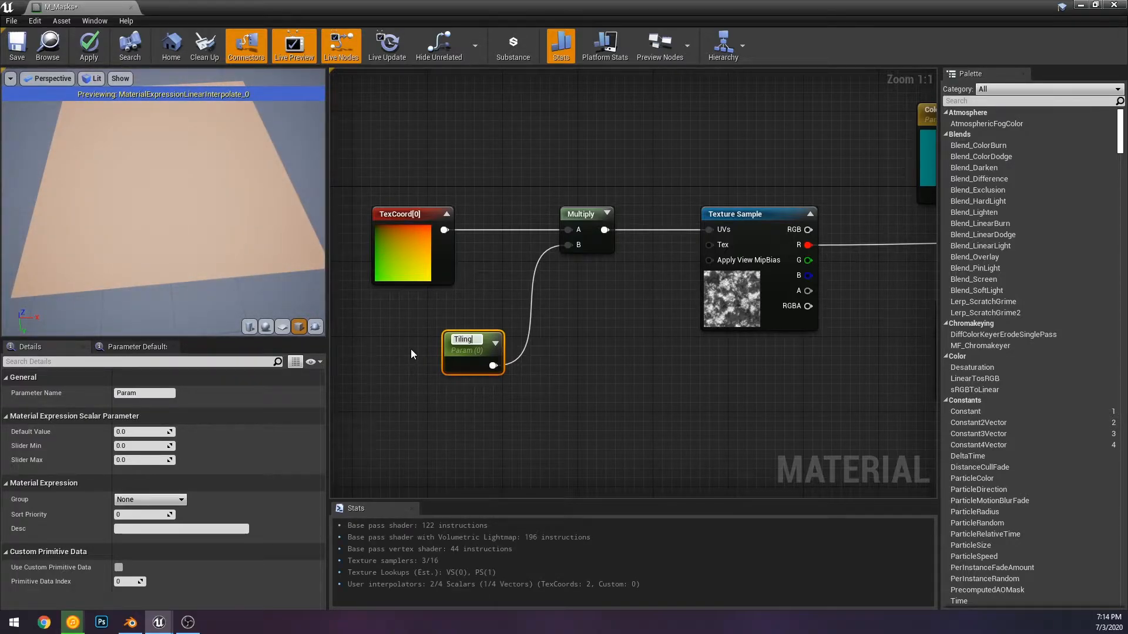
key("Return")
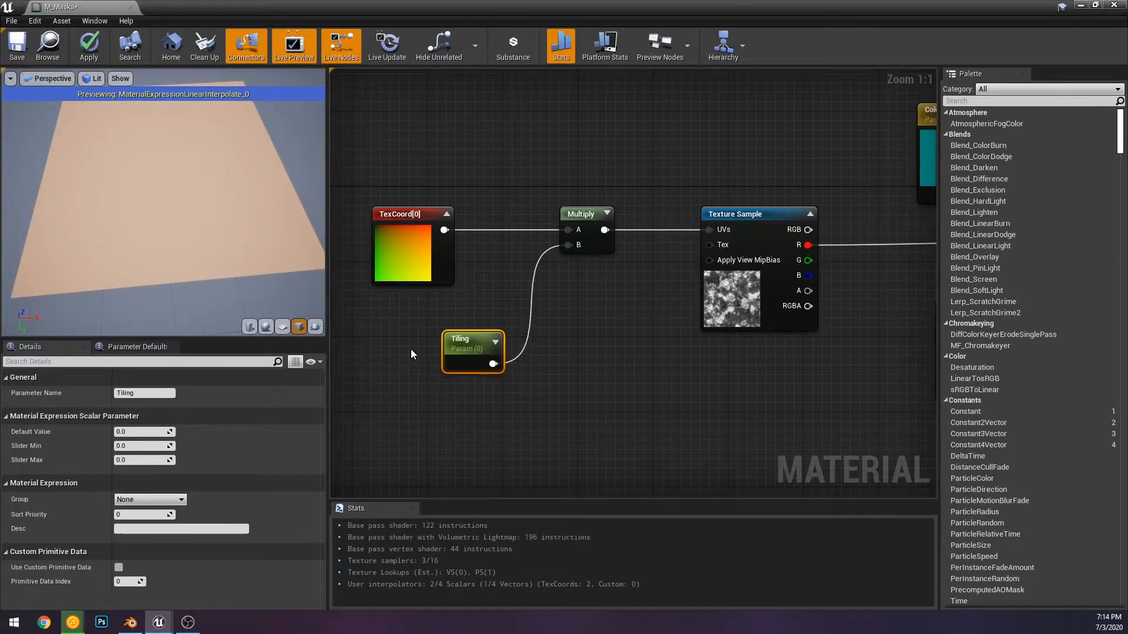
Set the Tiling parameter's default value to 1 and its slider maximum to 10
left_click_drag(164, 205, 161, 182)
left_click(147, 432)
type("1")
key("Return")
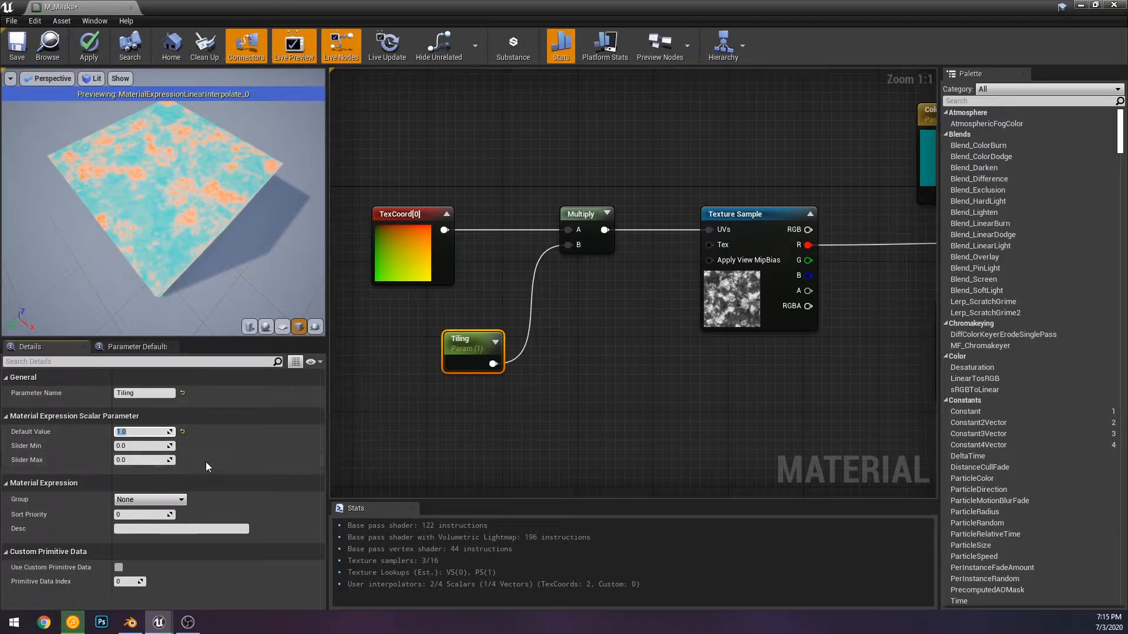
left_click(146, 460)
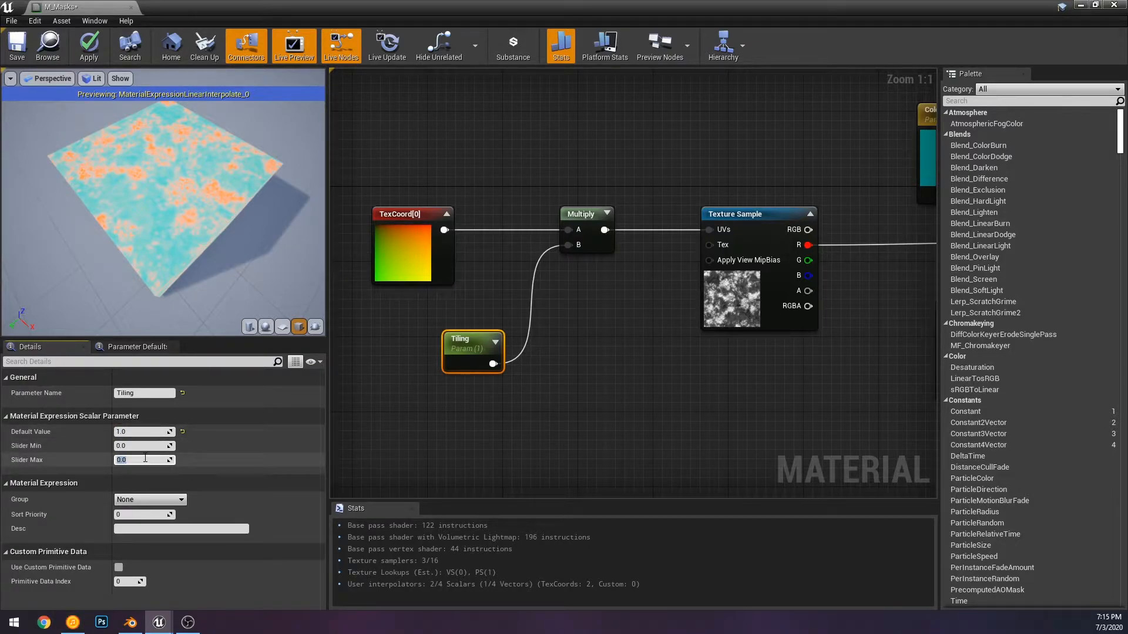
key("Return")
Reposition the Tiling node below TexCoord and apply the material changes
left_click(434, 415)
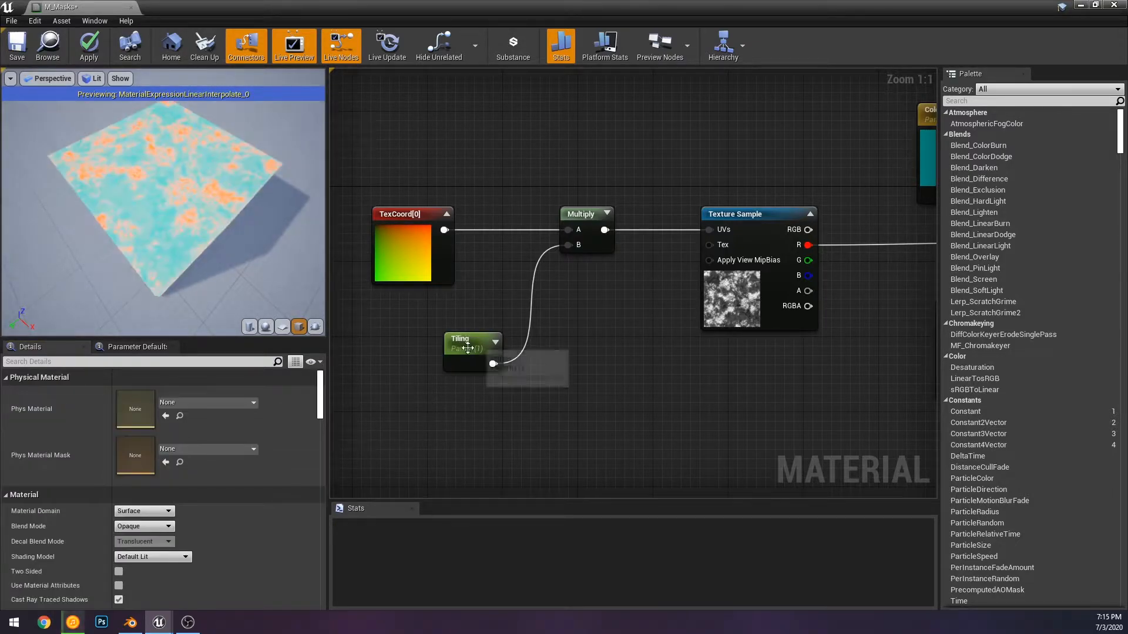
left_click_drag(474, 357, 431, 345)
left_click(465, 298)
left_click(90, 52)
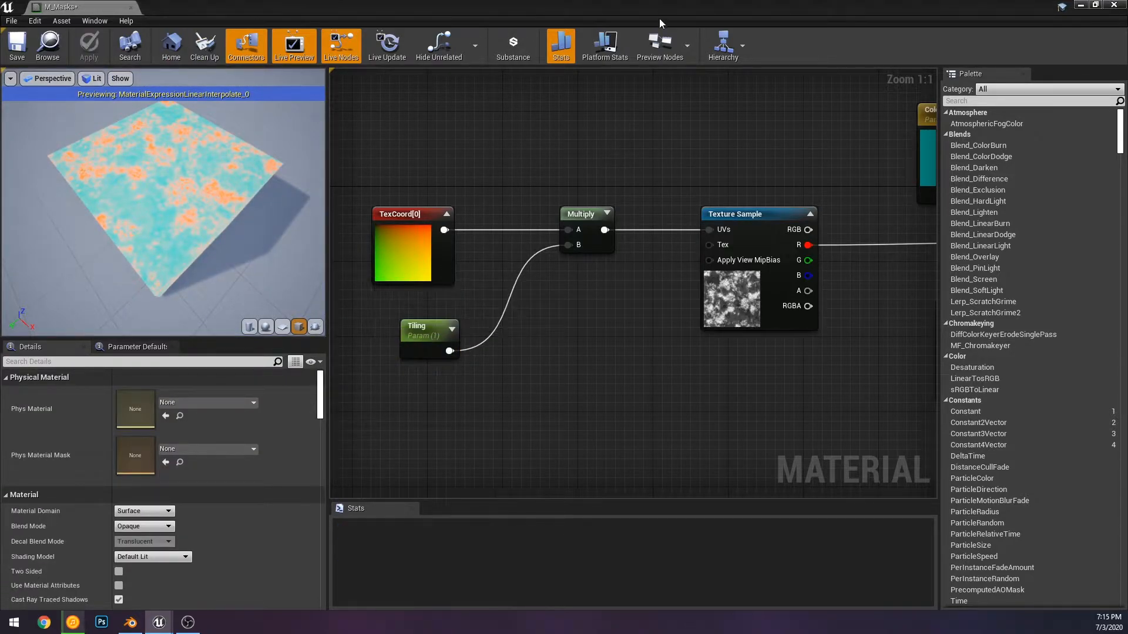
Open the MI_MasksBlue material instance and dock its editor beside M_Masks
double_click(689, 7)
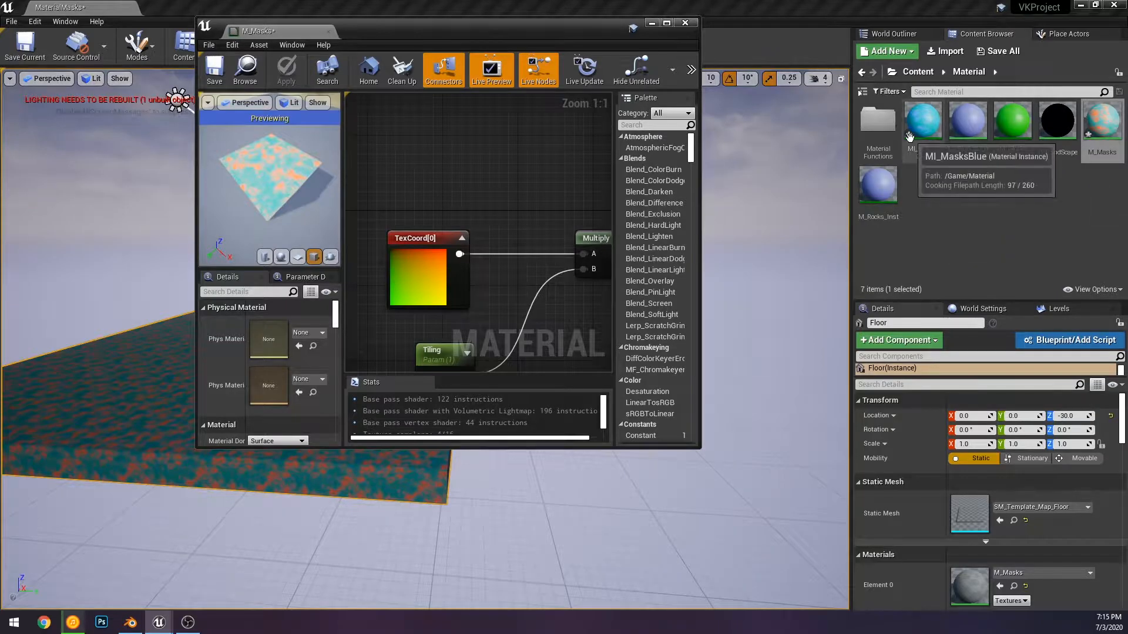
double_click(923, 122)
left_click_drag(665, 30, 671, 2)
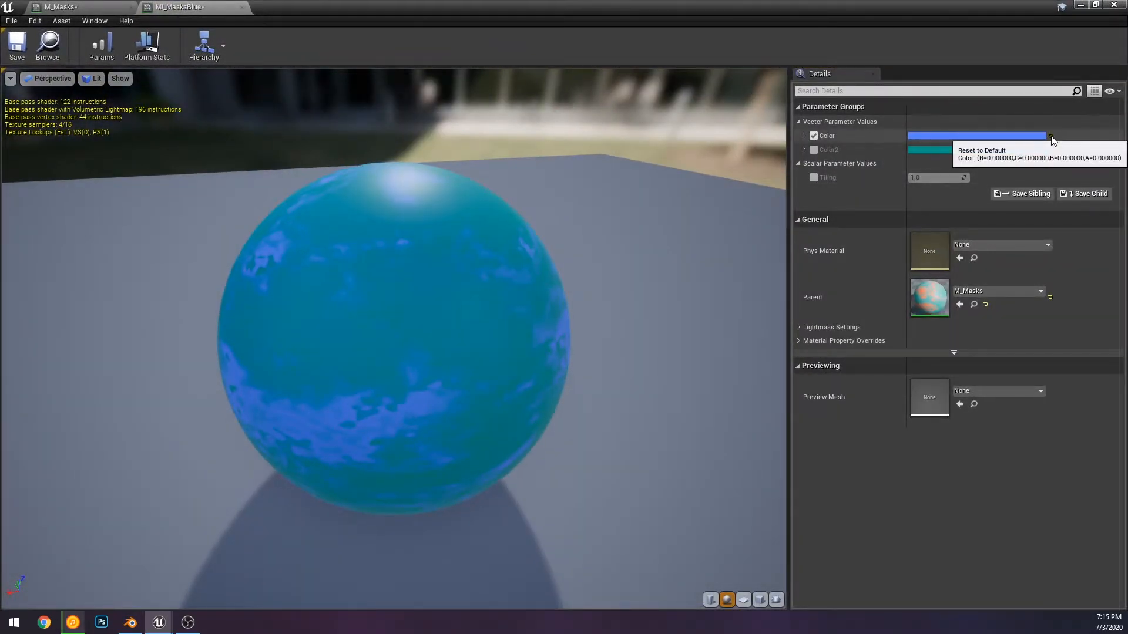
Reset the instance's Color to its default, override Tiling with 10, and inspect the preview sphere
left_click(1050, 136)
left_click_drag(544, 329, 446, 329)
left_click(813, 177)
left_click_drag(926, 177, 970, 177)
left_click_drag(664, 288, 414, 282)
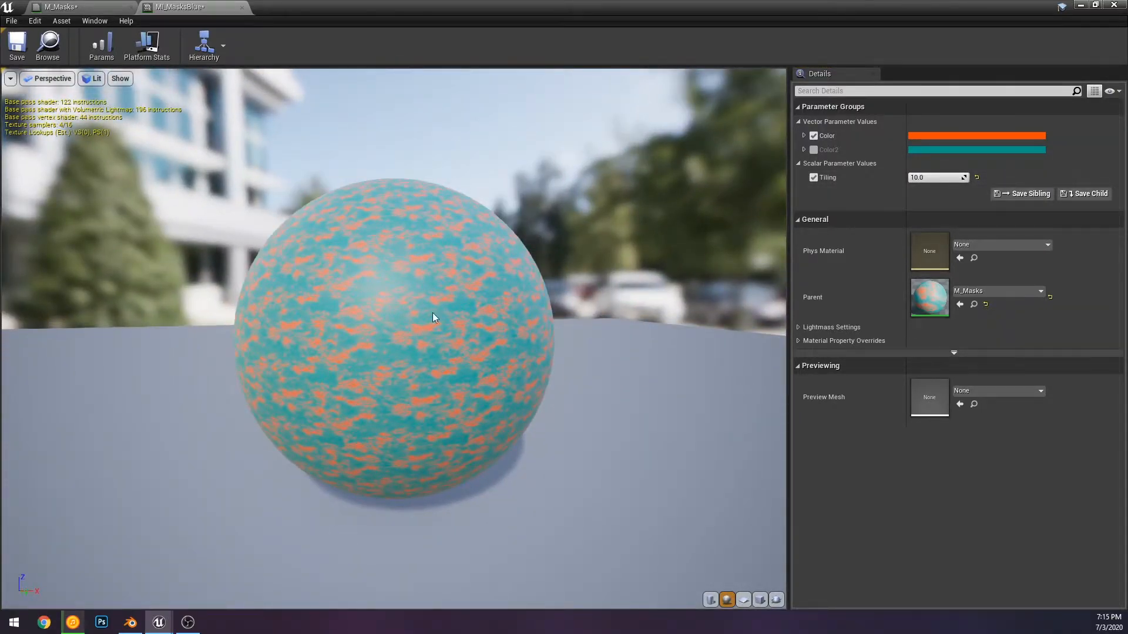
left_click_drag(476, 215, 478, 247)
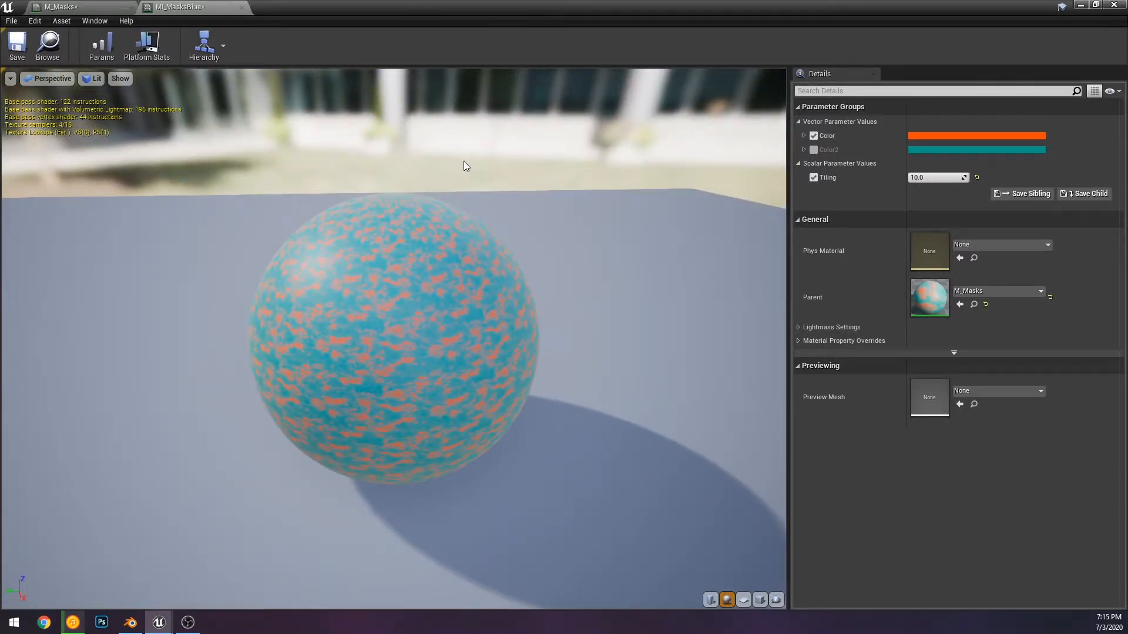
left_click_drag(428, 174, 472, 334)
left_click_drag(492, 338, 632, 257)
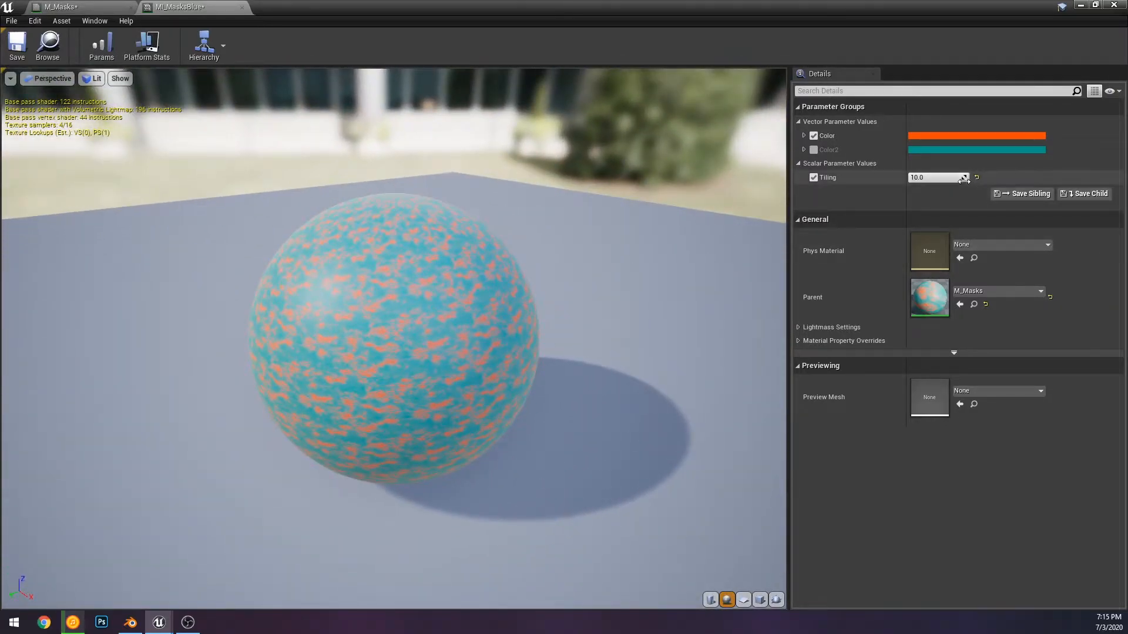
Lower the instance's Tiling to about 2.38, inspect the sphere, and raise it to about 3.9
left_click_drag(912, 178, 923, 177)
left_click_drag(518, 184, 517, 311)
right_click_drag(519, 184, 523, 235)
right_click_drag(359, 191, 361, 241)
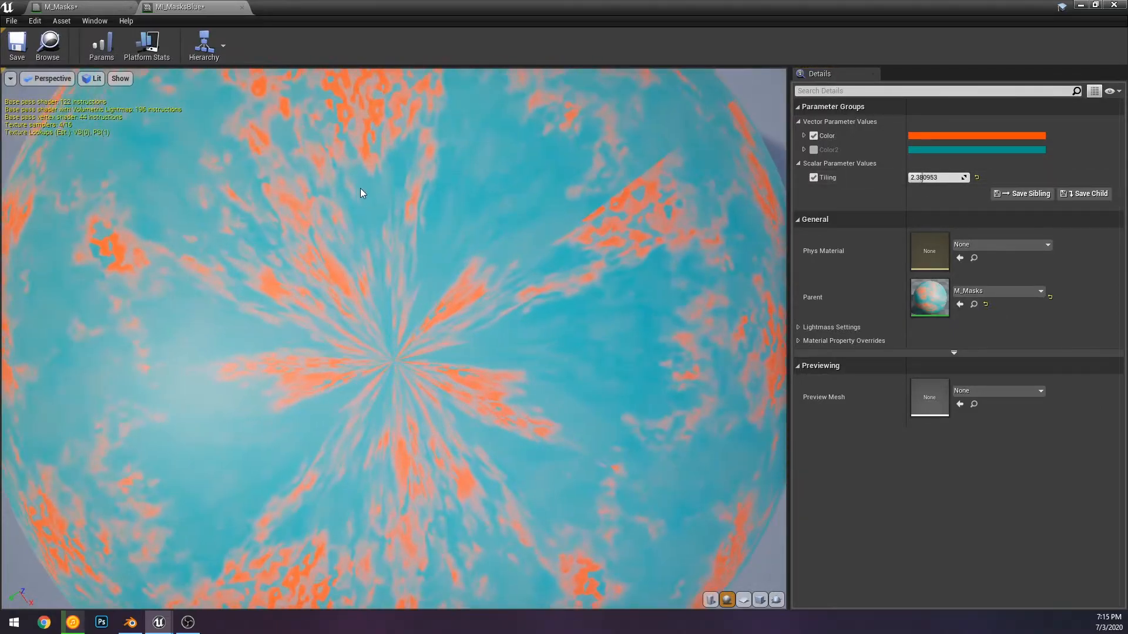
right_click_drag(356, 345, 356, 247)
mouse_move(478, 470)
left_mouse_down()
mouse_move(476, 353)
mouse_move(487, 382)
mouse_move(475, 453)
left_mouse_up()
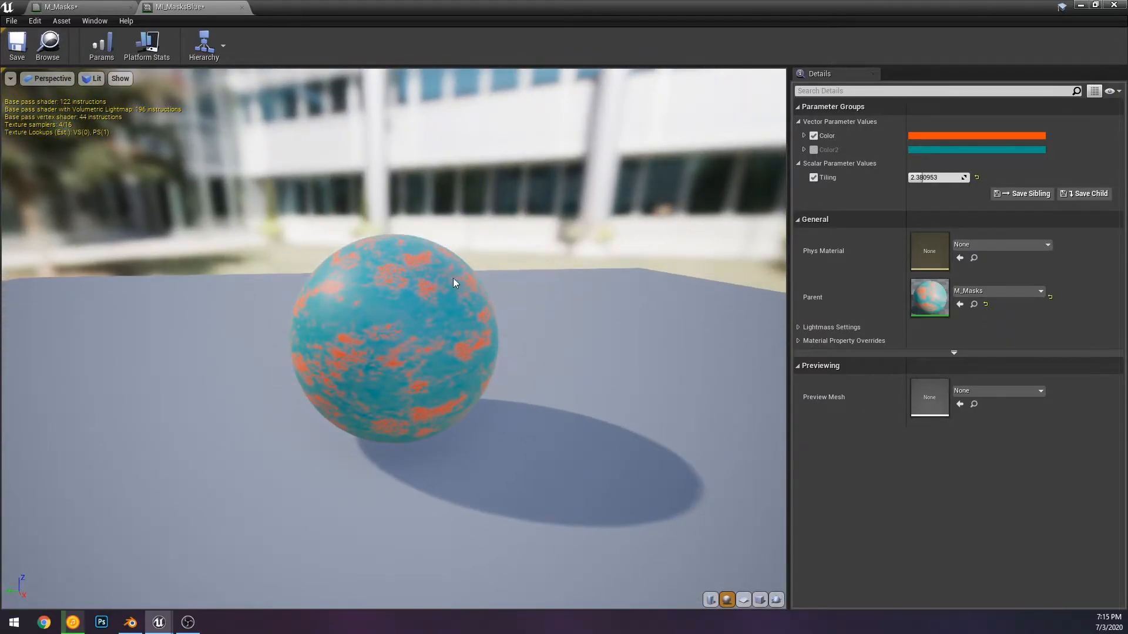
right_click_drag(449, 274, 449, 312)
mouse_move(939, 178)
left_mouse_down()
mouse_move(976, 178)
mouse_move(921, 177)
mouse_move(984, 177)
mouse_move(932, 177)
left_mouse_up()
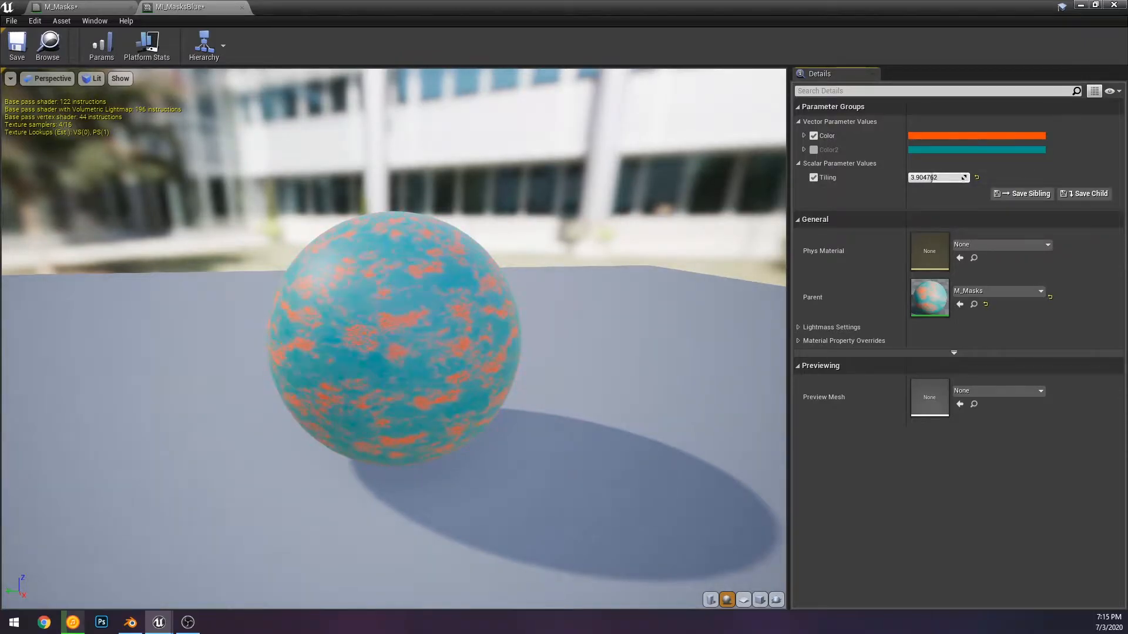
Open the parent M_Masks material and enclose TexCoord, Tiling and Multiply in a comment box titled UV's
double_click(918, 299)
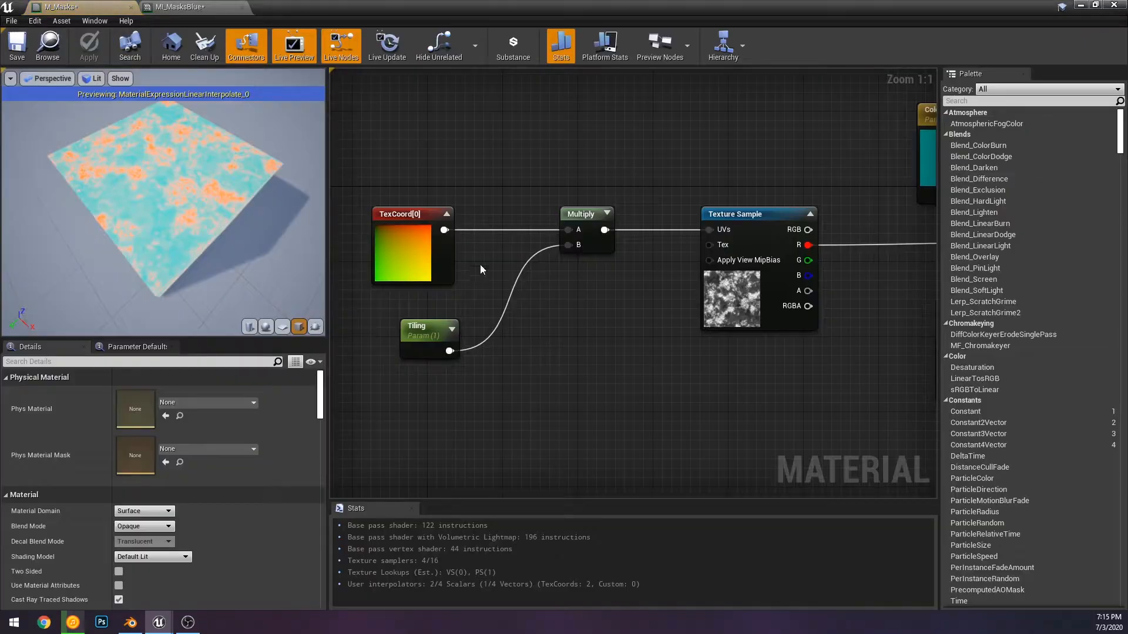
right_click_drag(533, 316, 709, 319)
right_click_drag(789, 305, 681, 312)
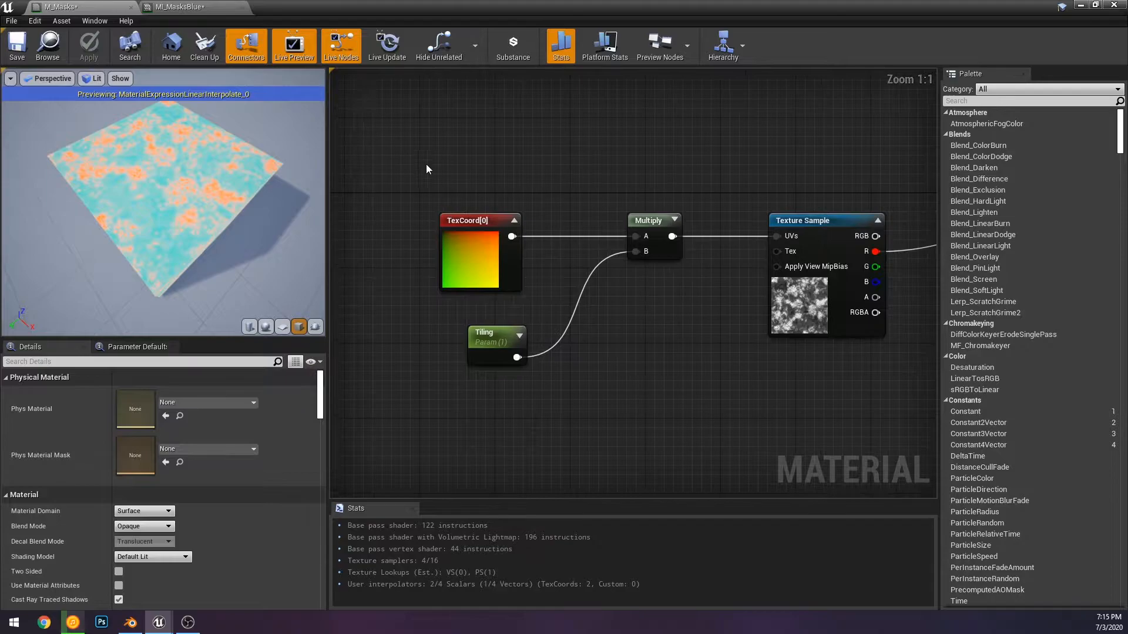
left_click_drag(376, 138, 708, 428)
key("c")
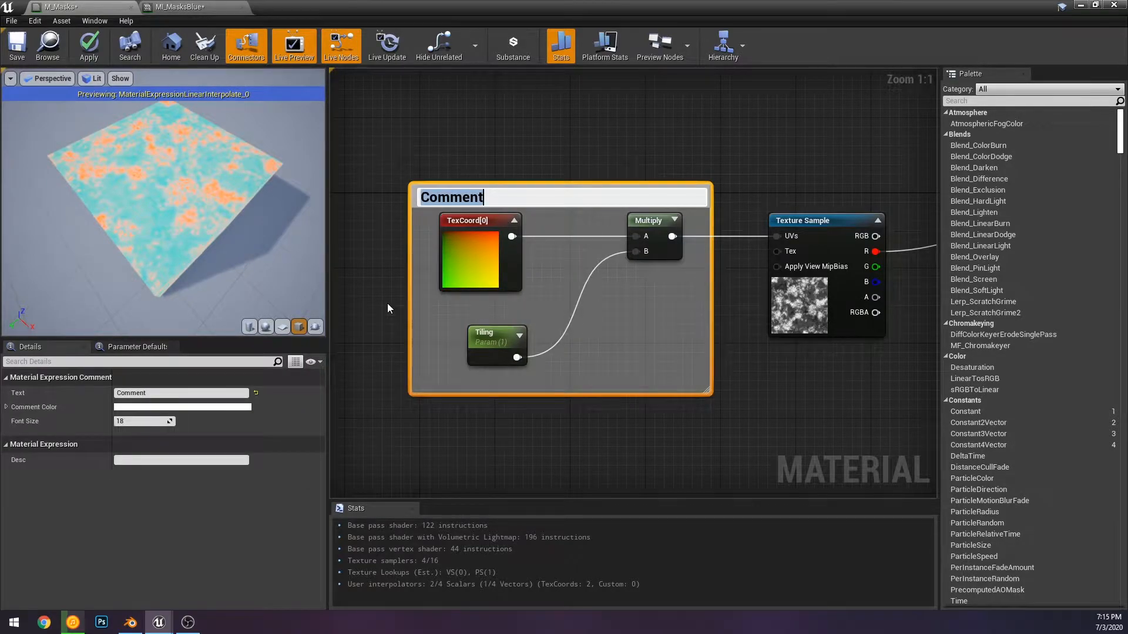
key("Return")
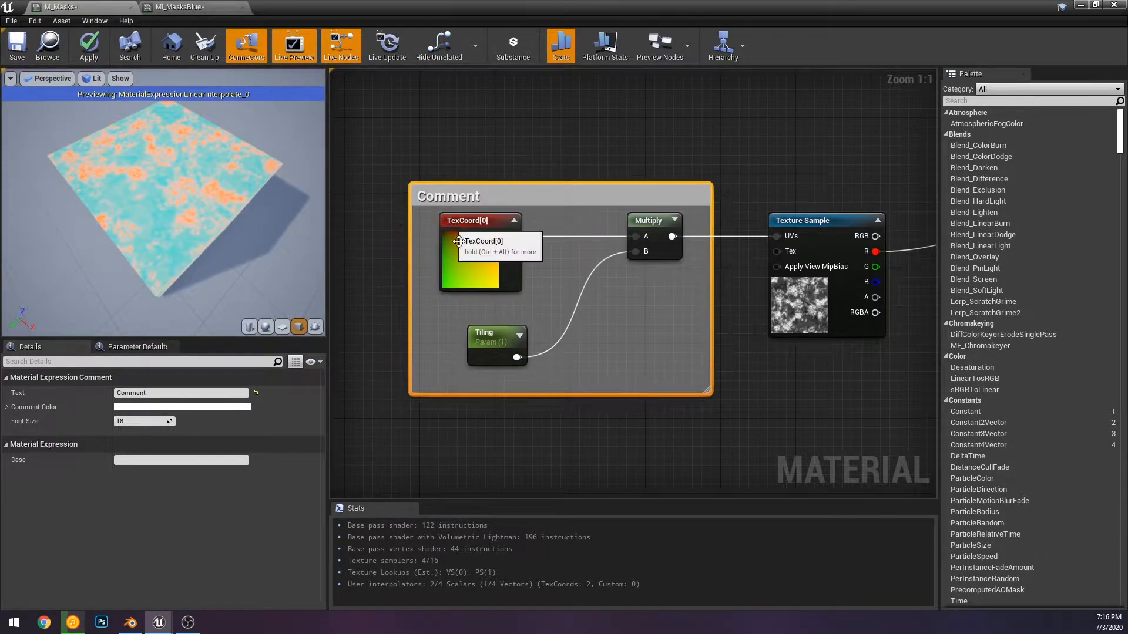
double_click(426, 199)
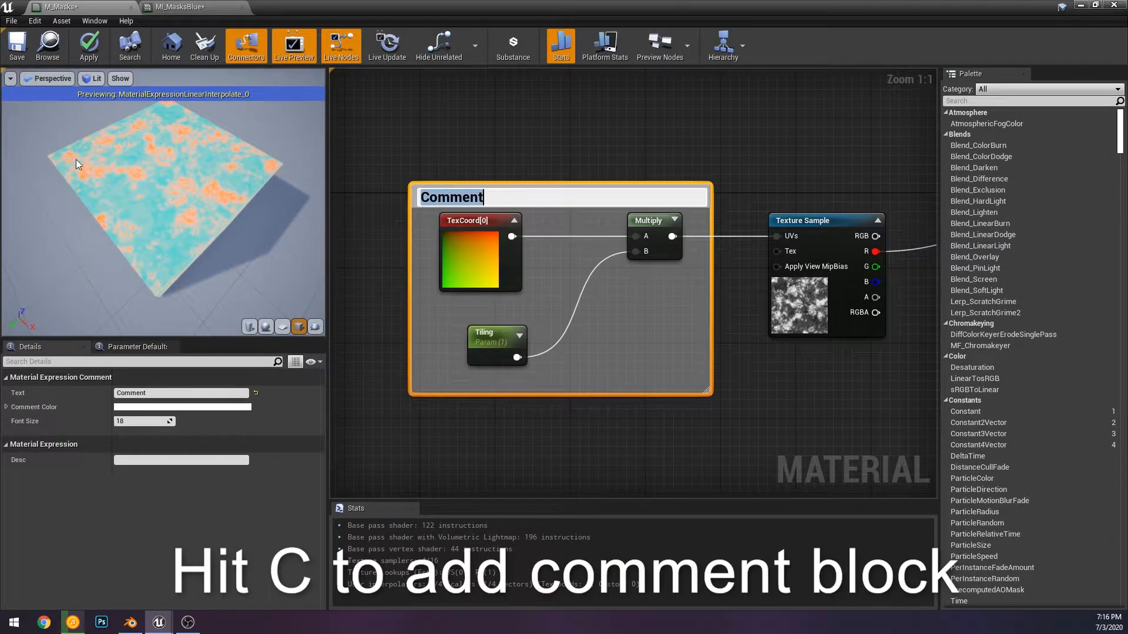
type("UV")
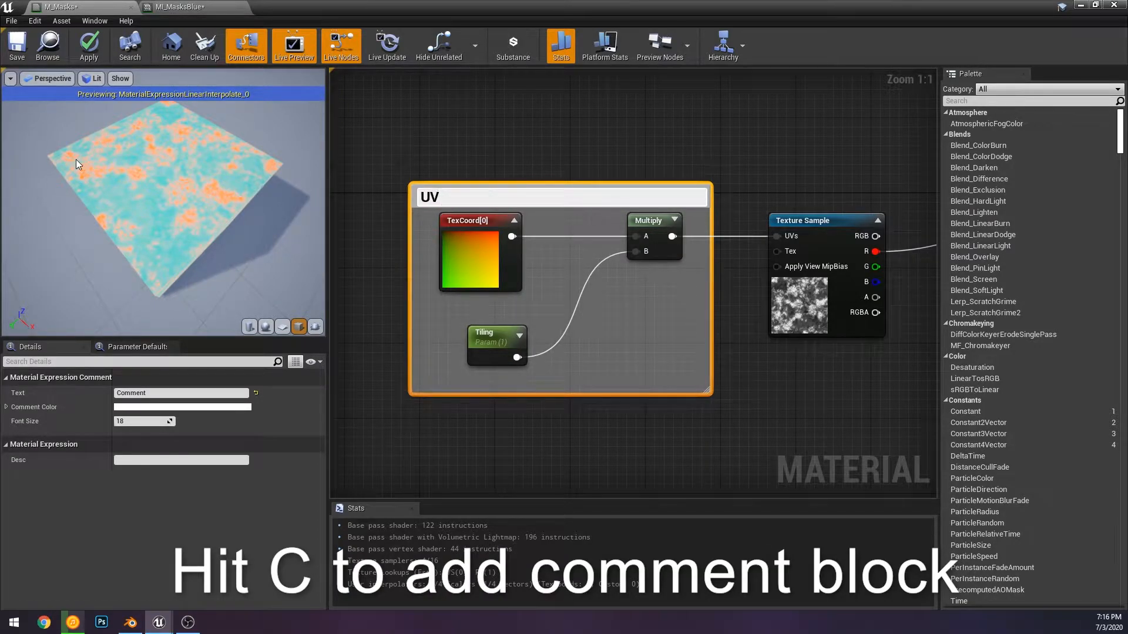
type("'s")
key("Return")
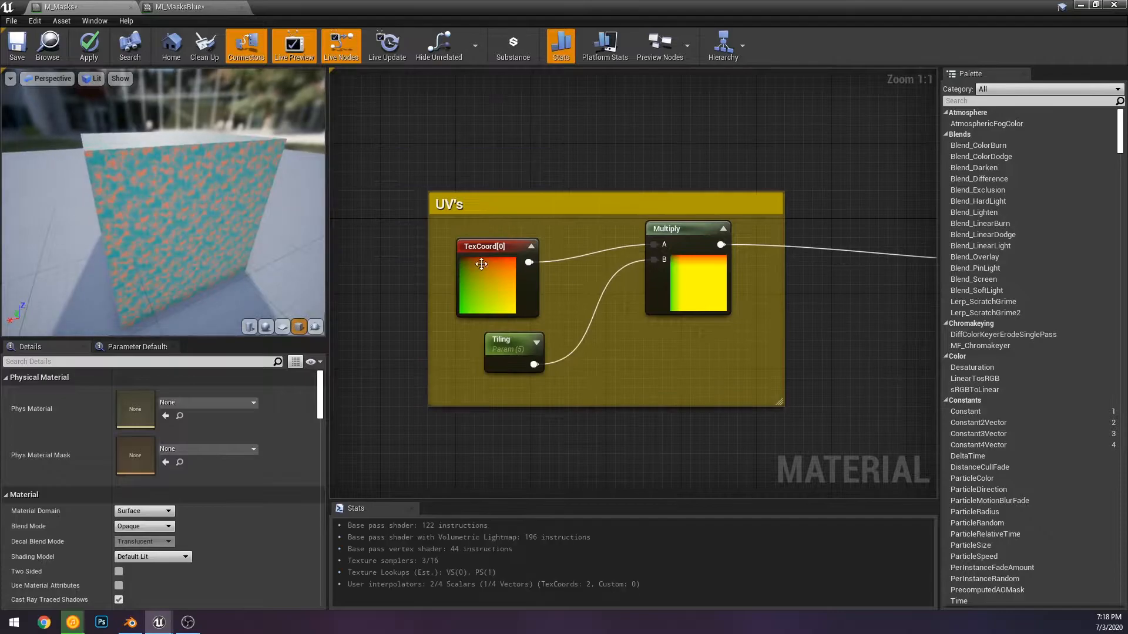
Line up the Multiply node with TexCoord and tidy the Tiling node inside the UV's comment
left_click_drag(481, 245, 671, 335)
left_click_drag(698, 277, 695, 313)
left_click(687, 323)
left_click_drag(478, 316, 479, 298)
left_click_drag(524, 377, 517, 363)
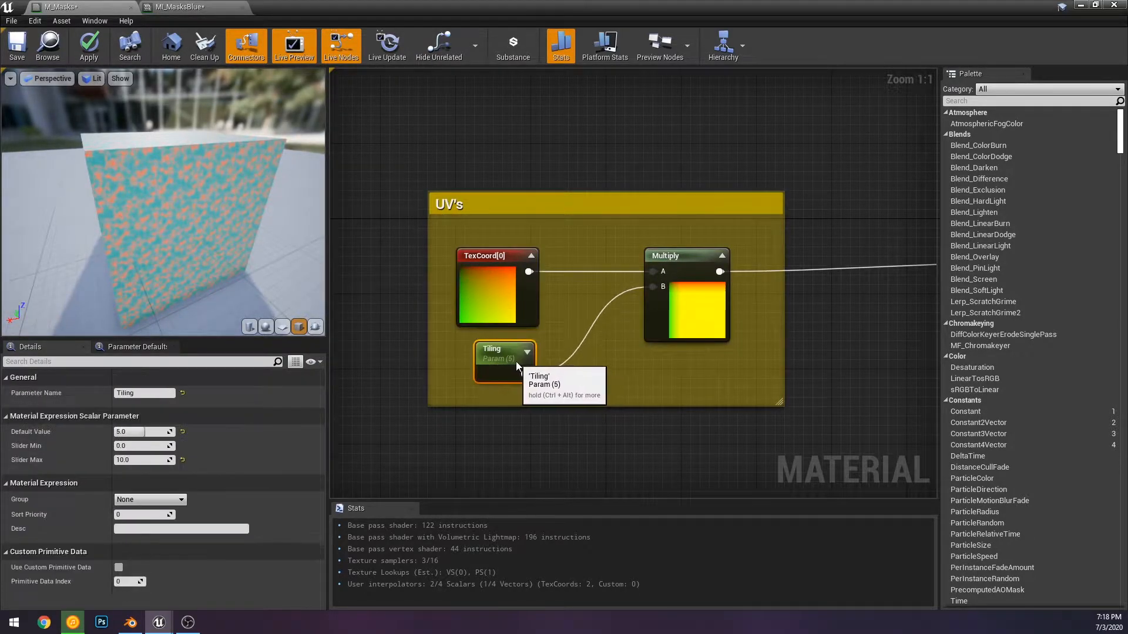
left_click(649, 373)
Insert a Panner between Multiply and the Texture Sample's UVs input, and place it in line with Multiply
right_click_drag(717, 360, 508, 369)
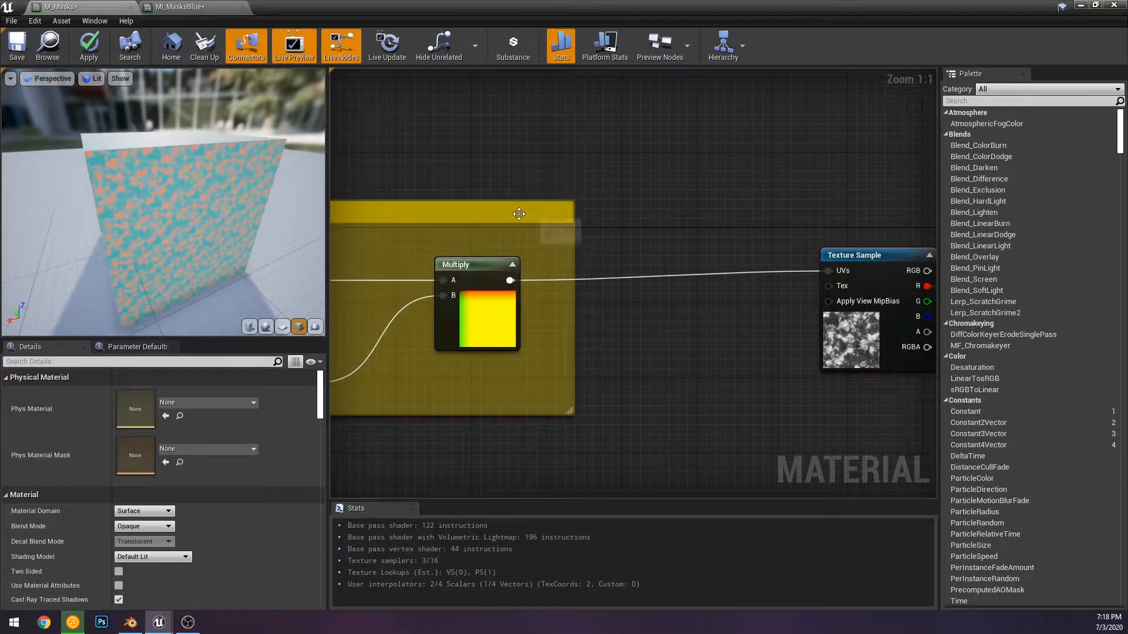
left_click_drag(509, 281, 651, 337)
type("panner")
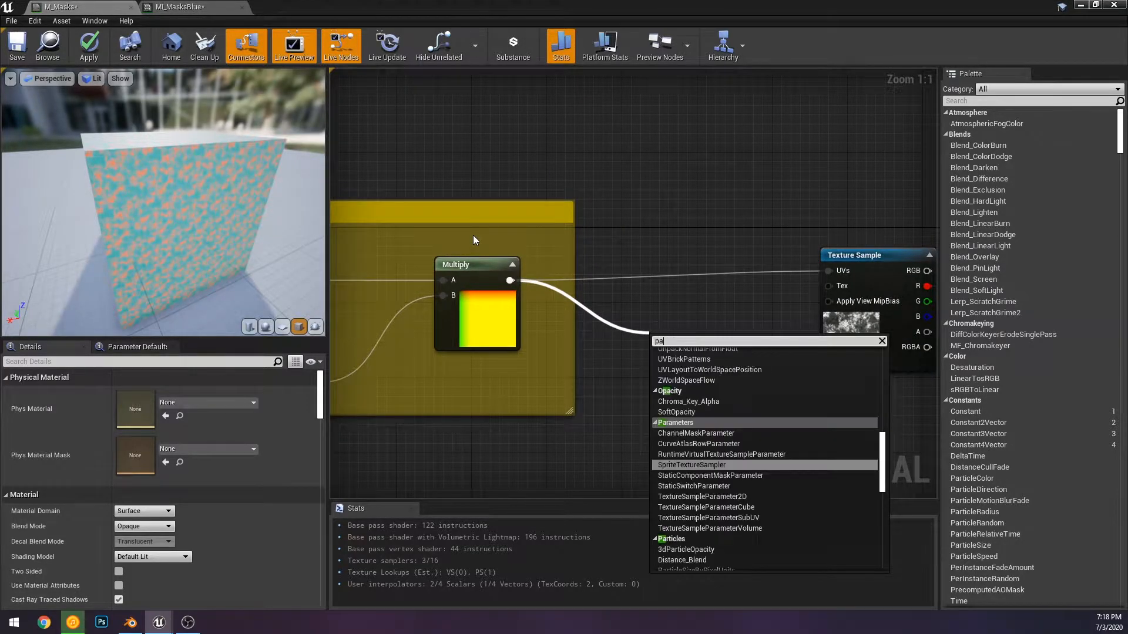
key("Return")
left_click_drag(712, 357, 827, 271)
left_click_drag(687, 332, 649, 258)
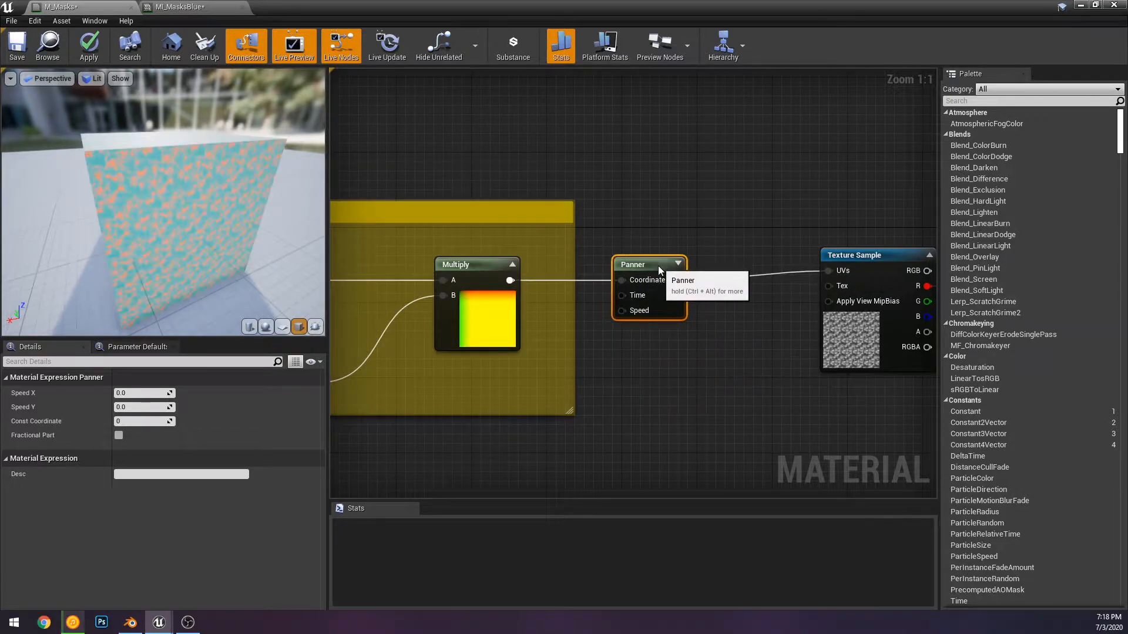
Set the Panner's Speed X to 1 and expand its node preview
left_click_drag(249, 251, 276, 251)
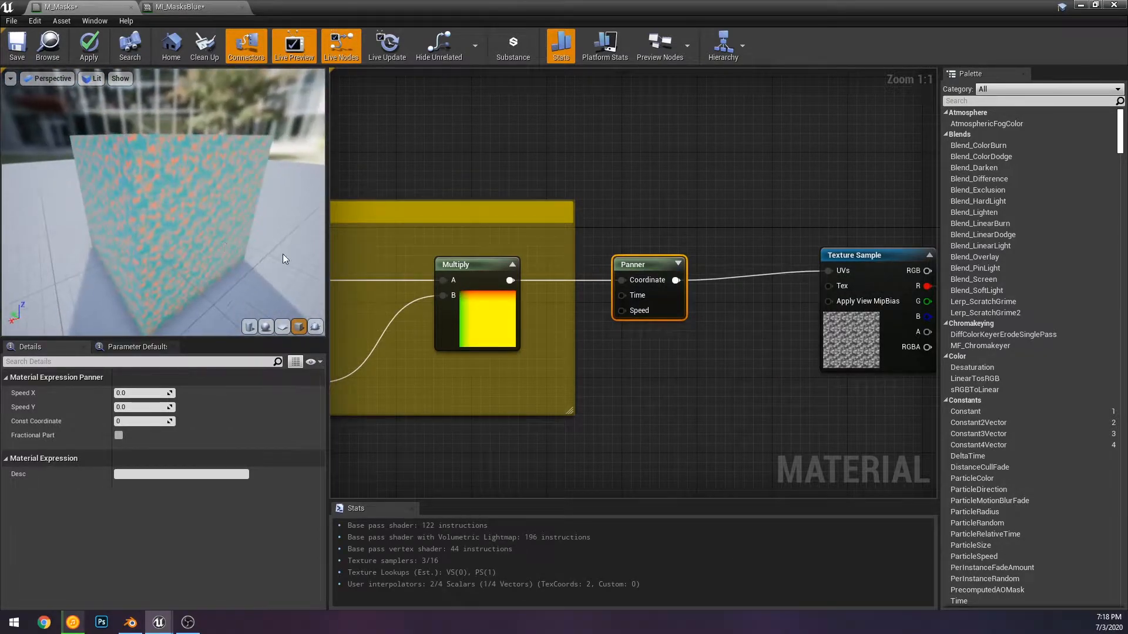
type("1")
key("Return")
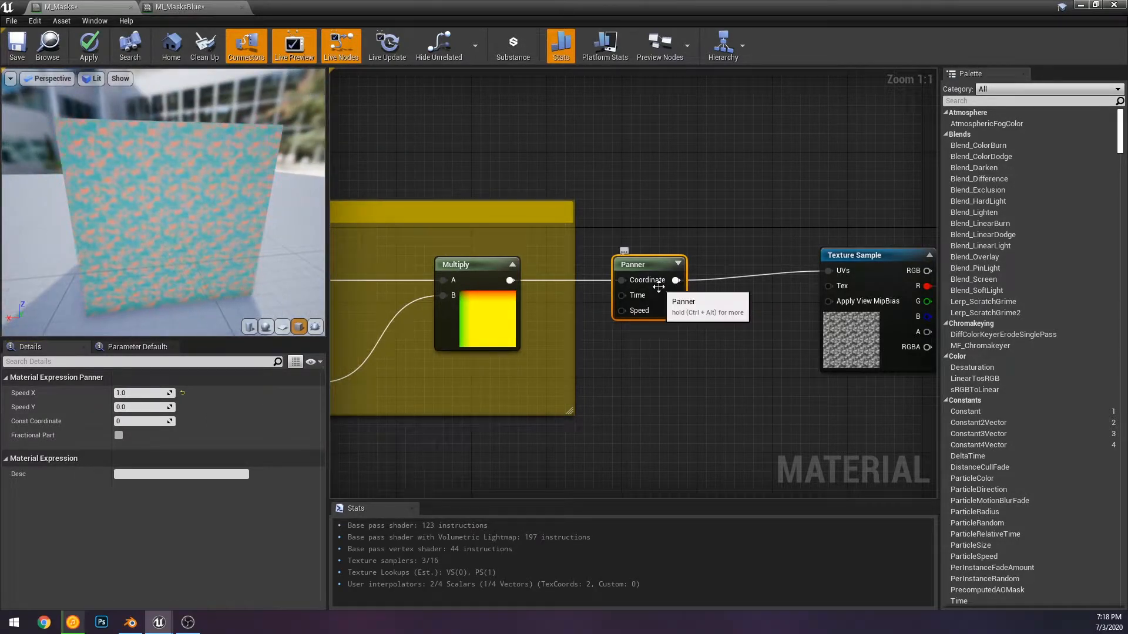
left_click(678, 266)
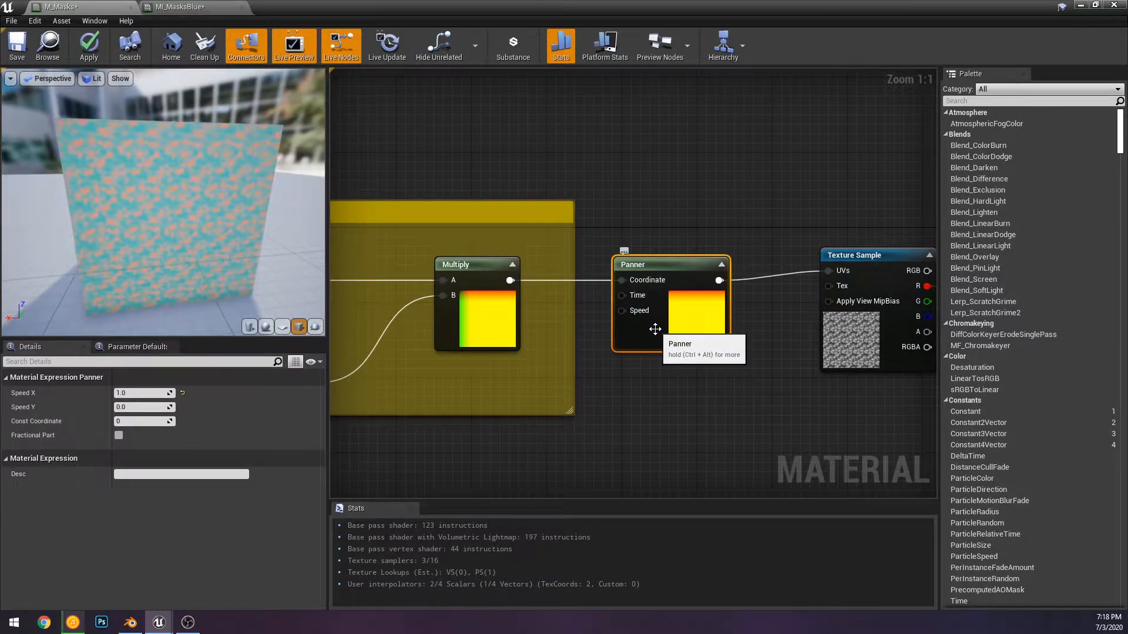
Try converting a new Constant2Vector below the UV's comment to a parameter, and delete the resulting node
right_click_drag(414, 364, 494, 364)
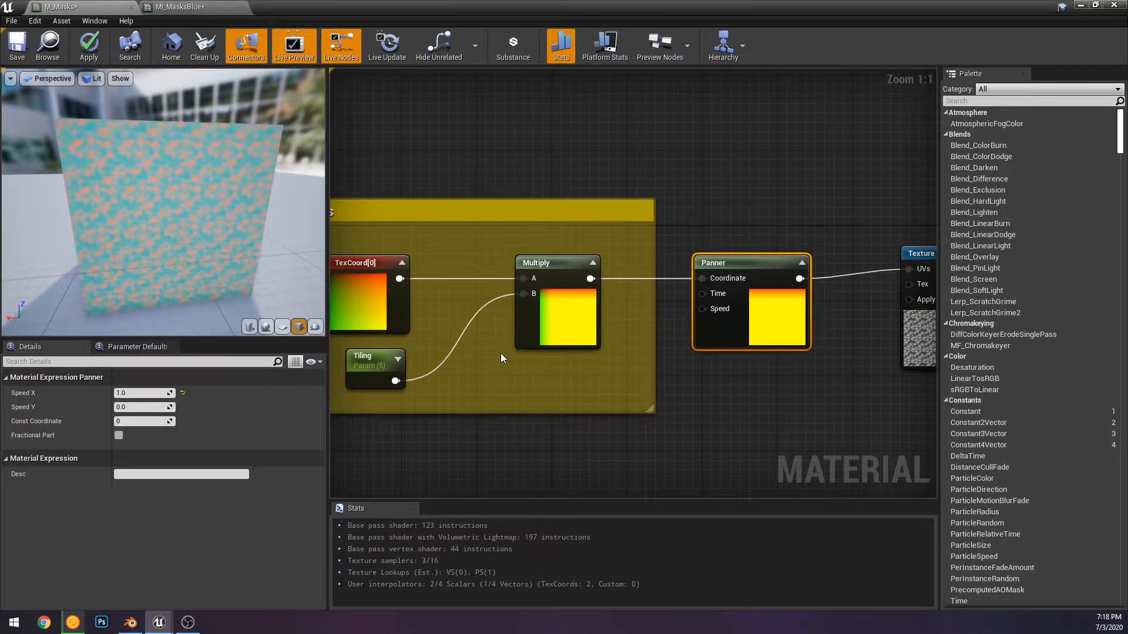
right_click_drag(736, 358, 781, 342)
left_click(554, 421)
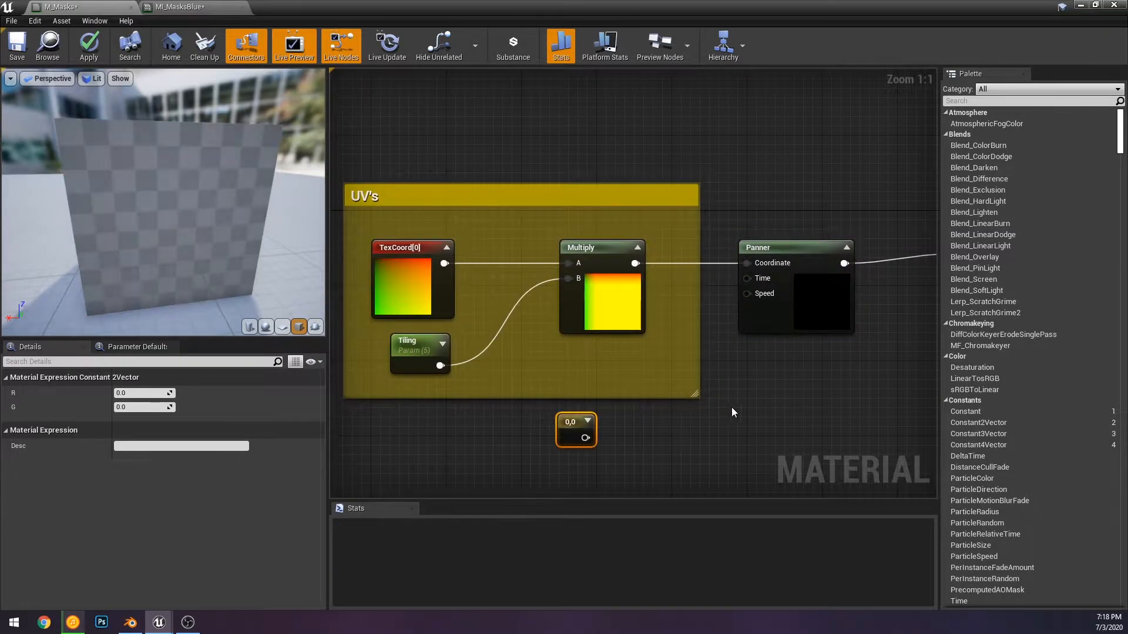
right_click_drag(731, 407, 600, 423)
left_click_drag(432, 444, 474, 427)
right_click(503, 448)
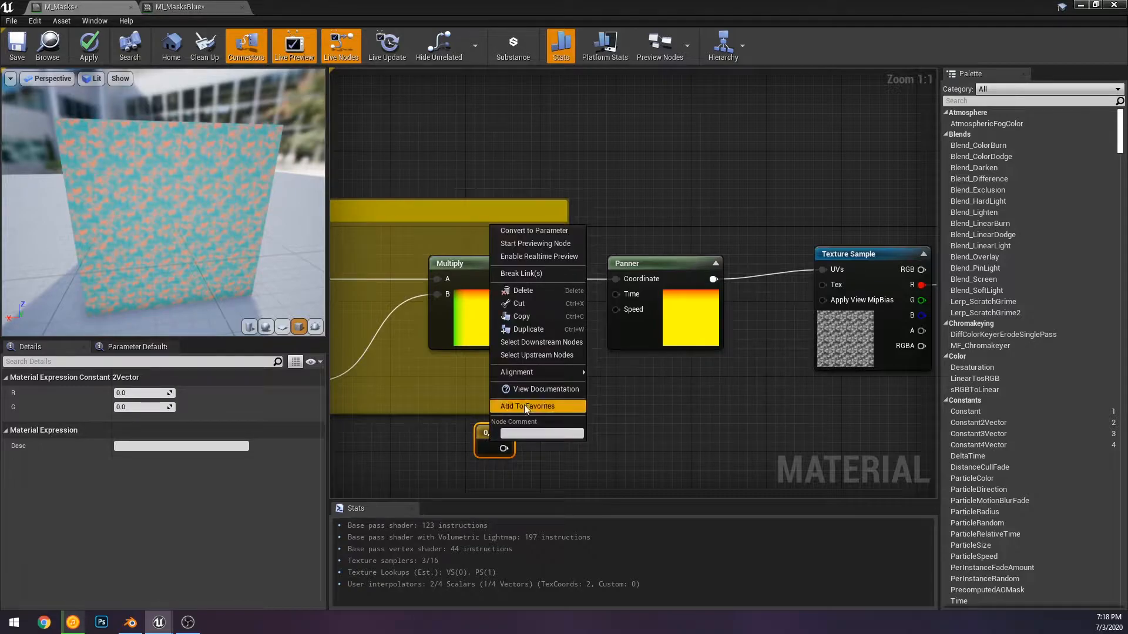
left_click(564, 229)
right_click_drag(559, 463, 561, 325)
left_click_drag(561, 325, 603, 316)
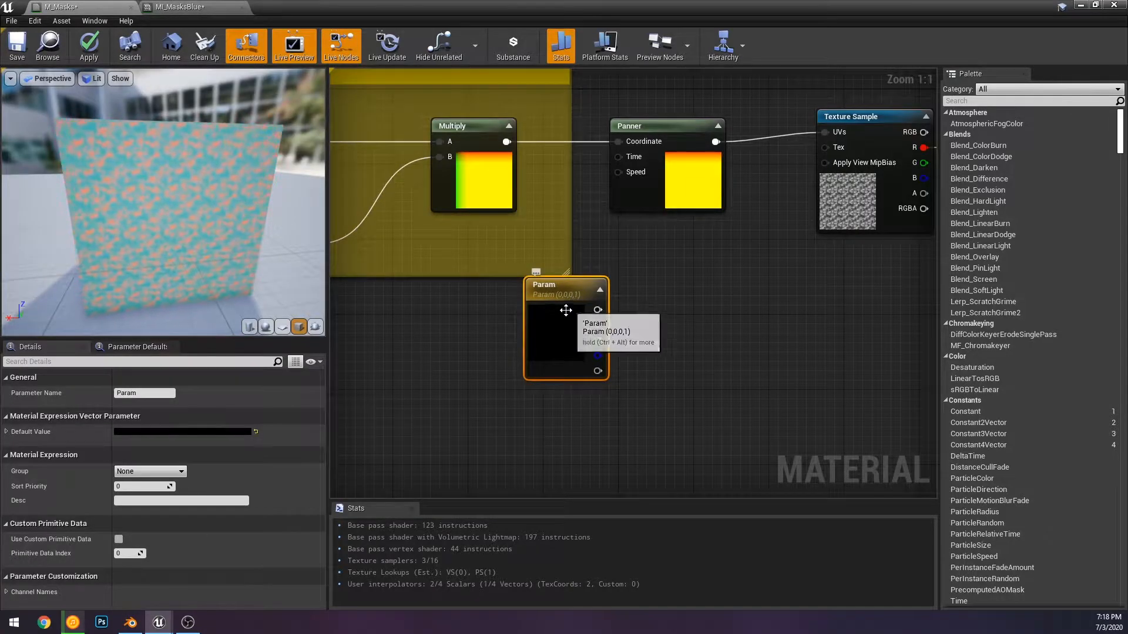
left_click_drag(565, 306, 499, 325)
key("Delete")
Align the UV's comment group and the Panner with the Texture Sample's UVs input
right_click_drag(613, 191, 601, 252)
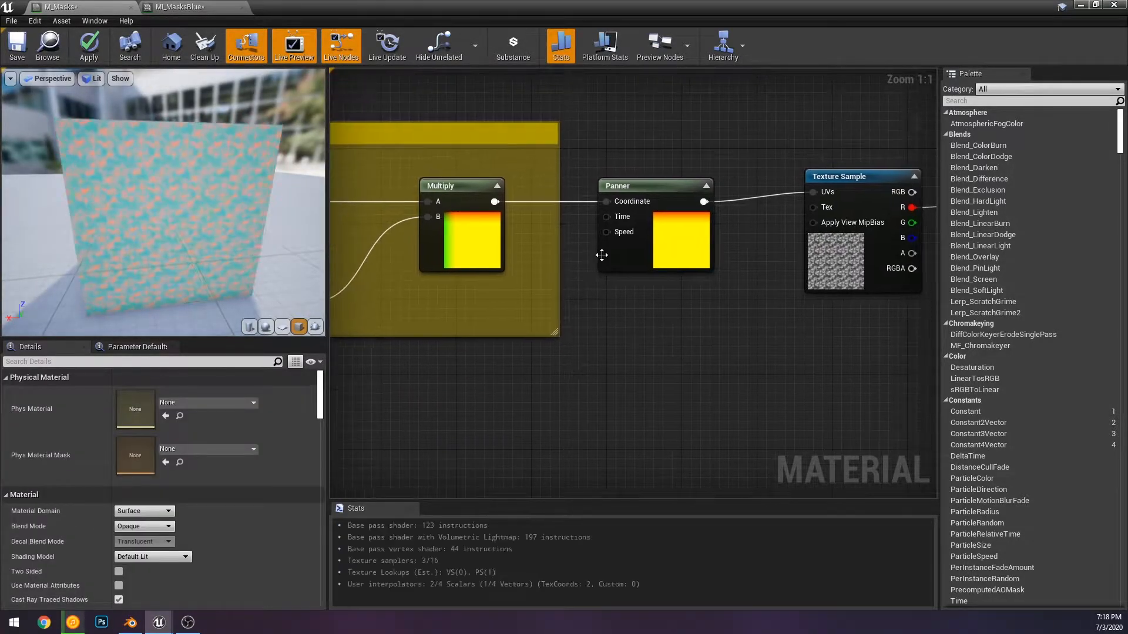
right_click_drag(483, 350, 546, 373)
scroll(545, 373, "down", 2)
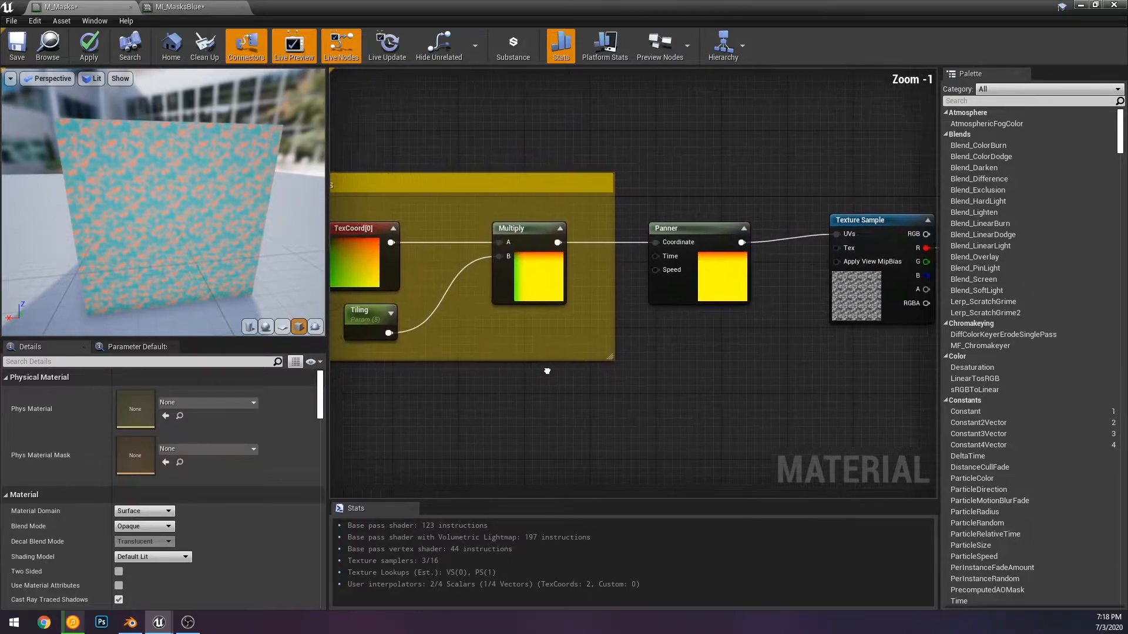
left_click_drag(346, 175, 717, 382)
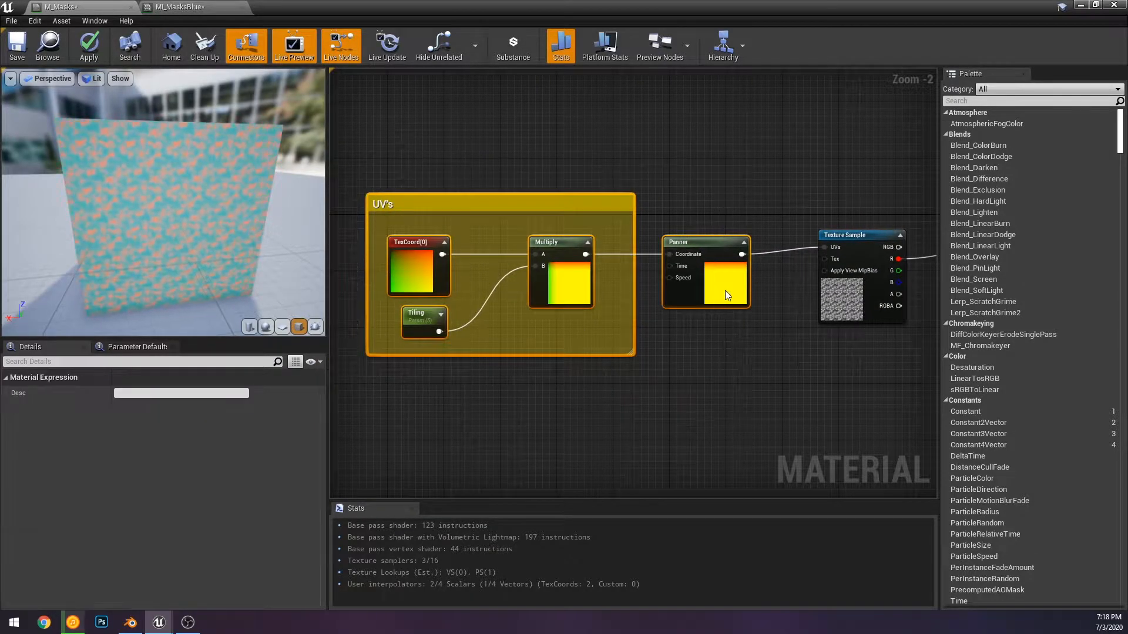
left_click(781, 331)
right_click_drag(780, 331, 668, 312)
scroll(668, 311, "up", 2)
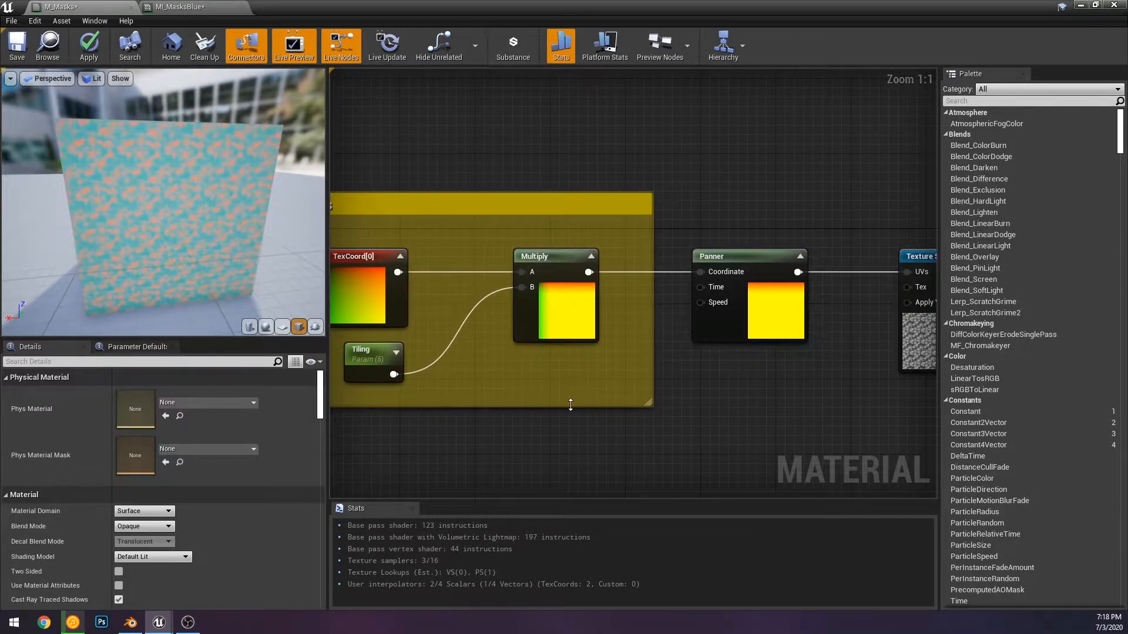
Add two Constant nodes below the UV's comment and convert both to scalar parameters
key("1")
left_click(551, 374)
left_click(563, 444)
left_click_drag(558, 378, 576, 484)
right_click_drag(541, 494, 541, 377)
right_click(584, 339)
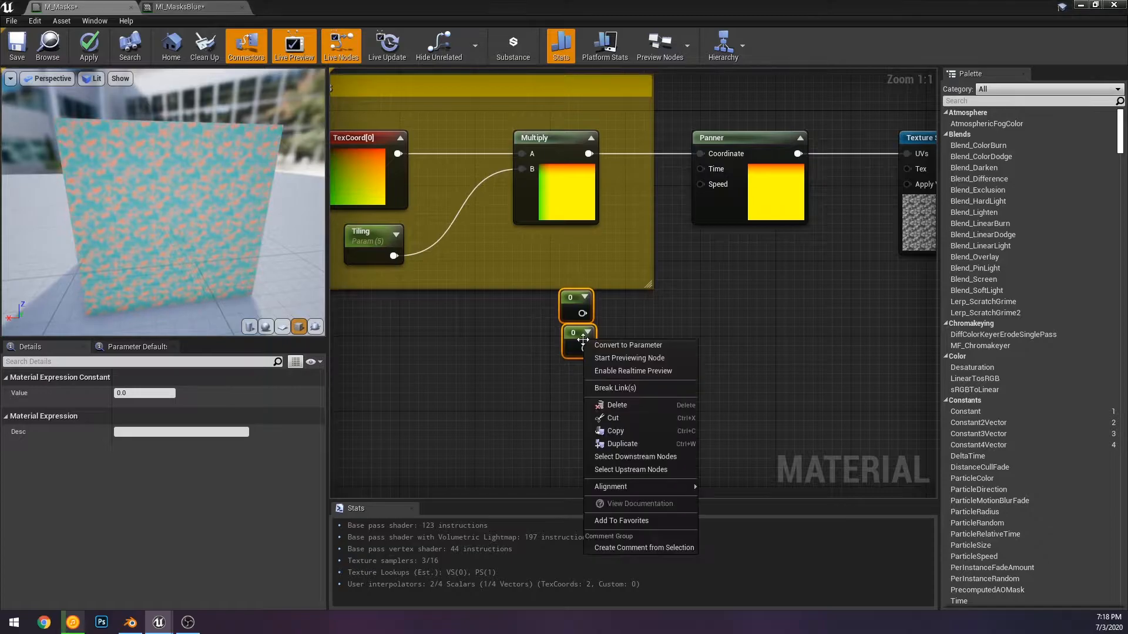
left_click(655, 345)
left_click_drag(721, 185, 693, 253)
left_click(757, 172)
Name the two new scalar parameters X and Y
double_click(580, 300)
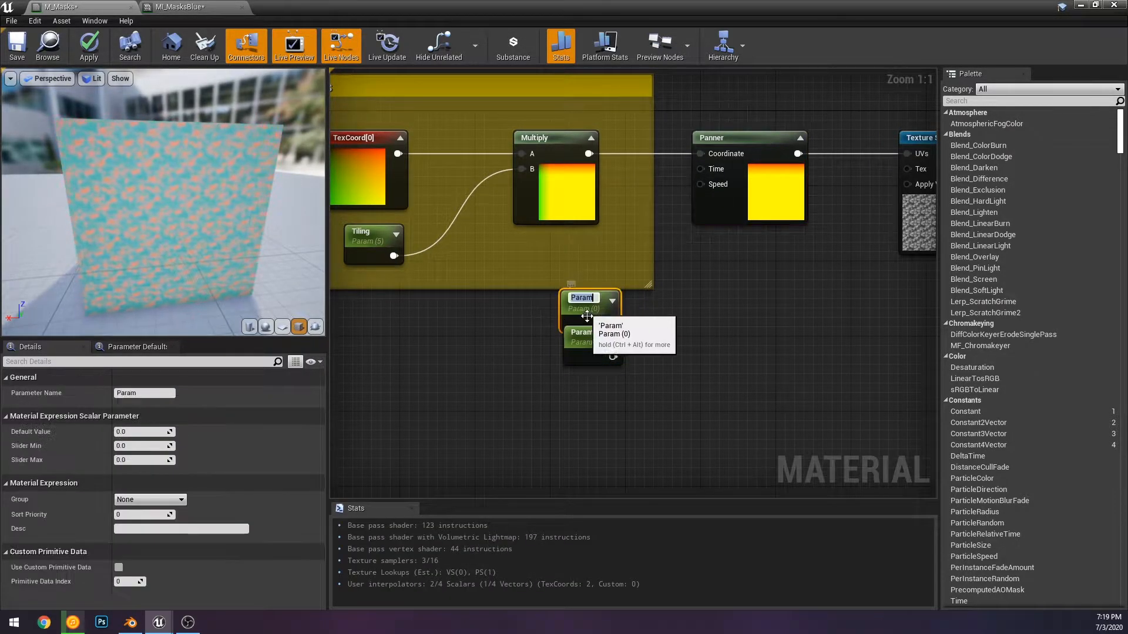
type("XX")
key("BackSpace")
key("Return")
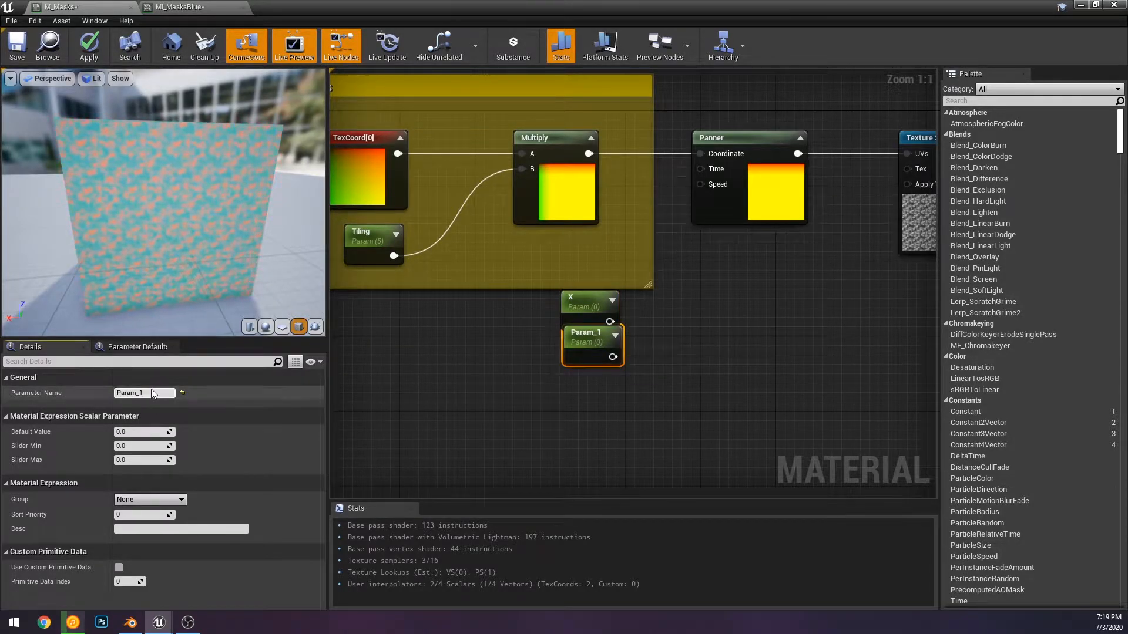
type("Y")
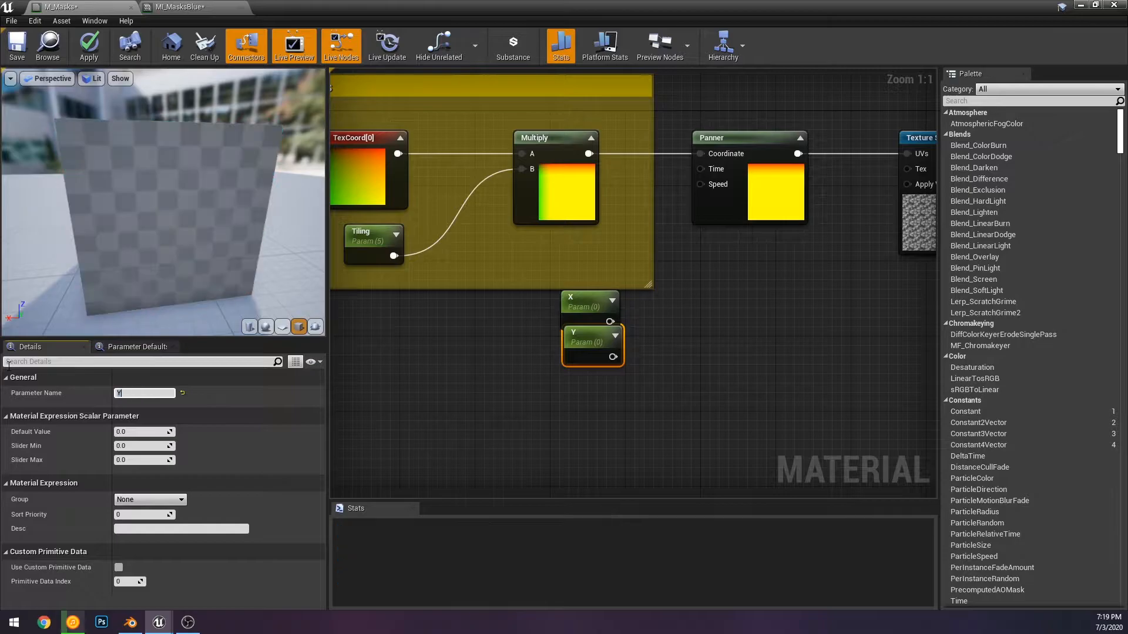
left_click(699, 329)
Add an AppendVector node with X connected to its A input and Y to its B input
right_click_drag(669, 315, 674, 372)
left_click_drag(614, 380, 684, 400)
type("appen")
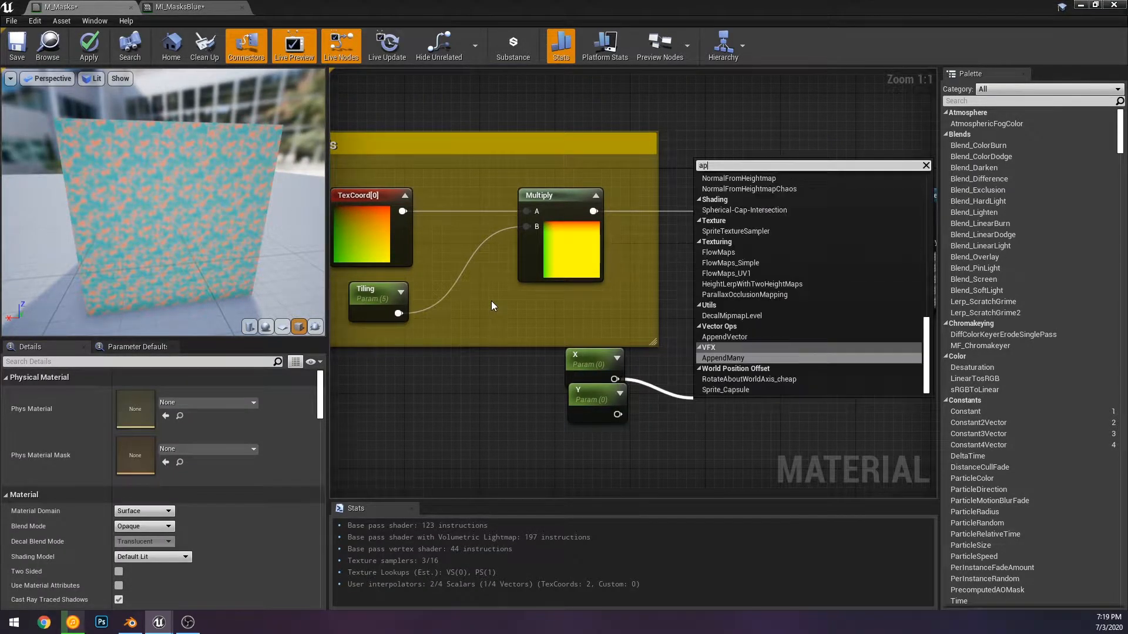
key("Up")
key("Up")
key("Up")
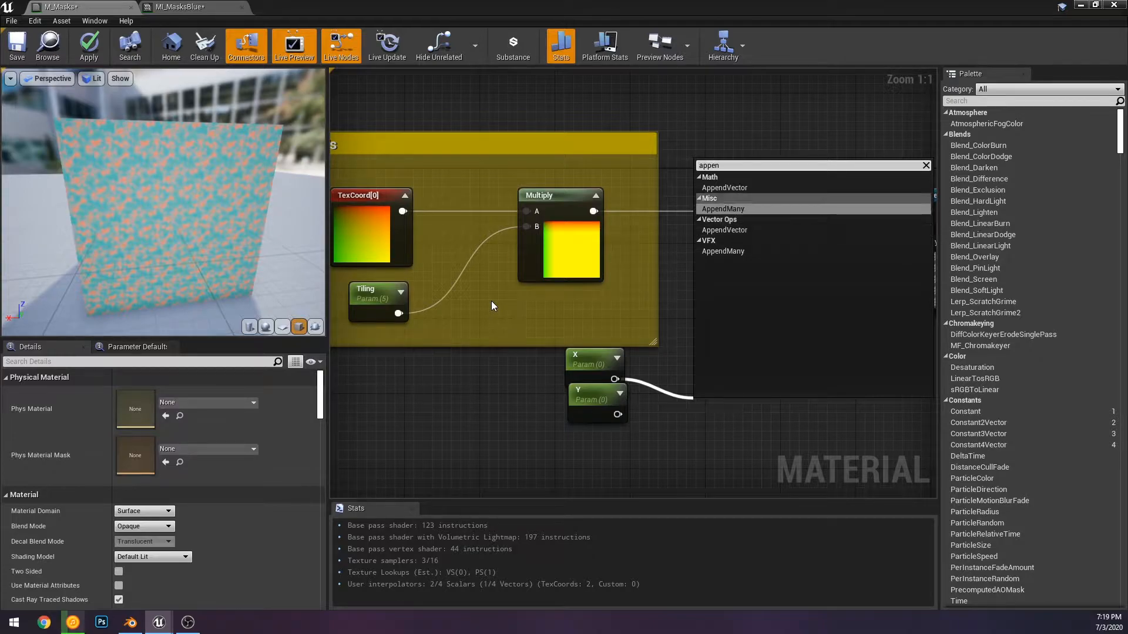
key("Return")
left_click_drag(714, 406, 679, 364)
left_click_drag(618, 415, 618, 416)
left_click(660, 406)
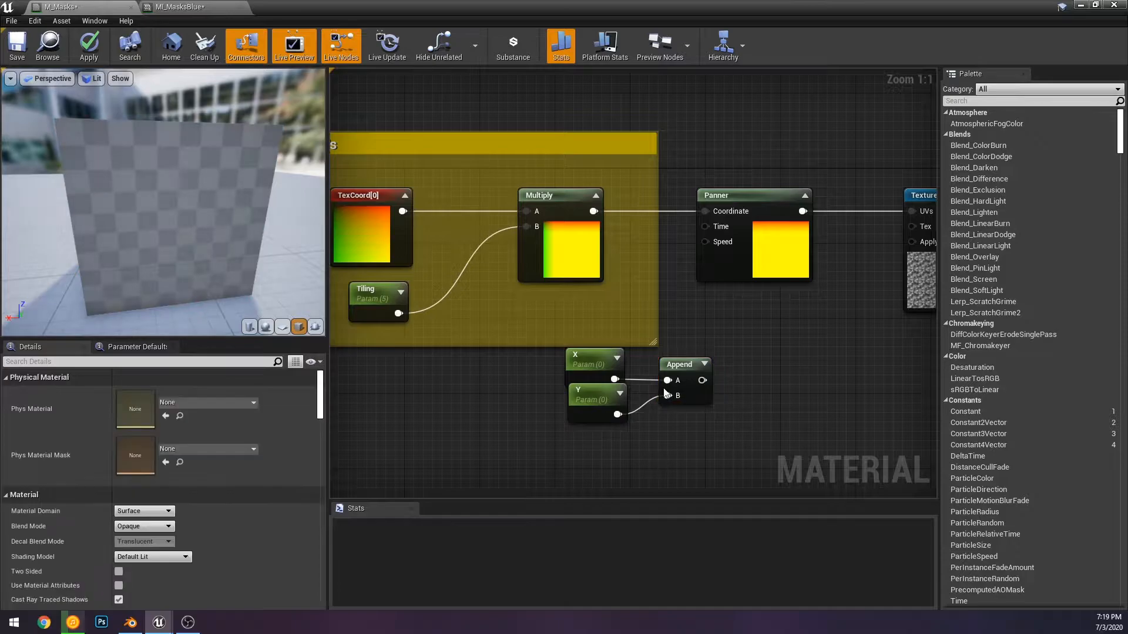
Expand the Append node's preview and connect its output to the Panner's Speed input
left_click_drag(500, 368, 585, 402)
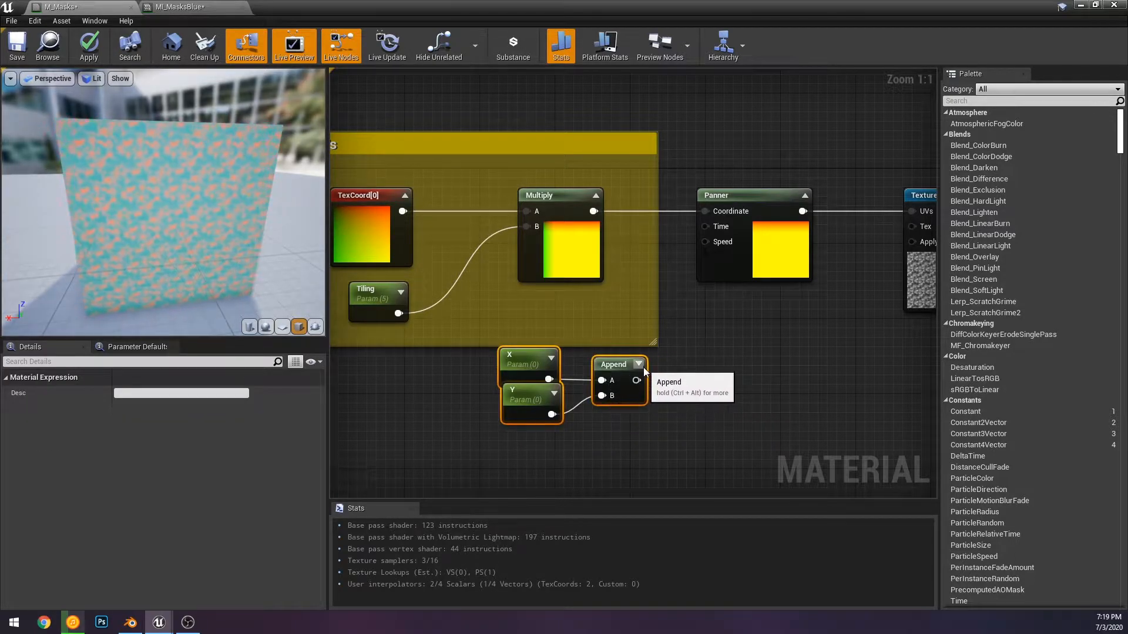
left_click(639, 364)
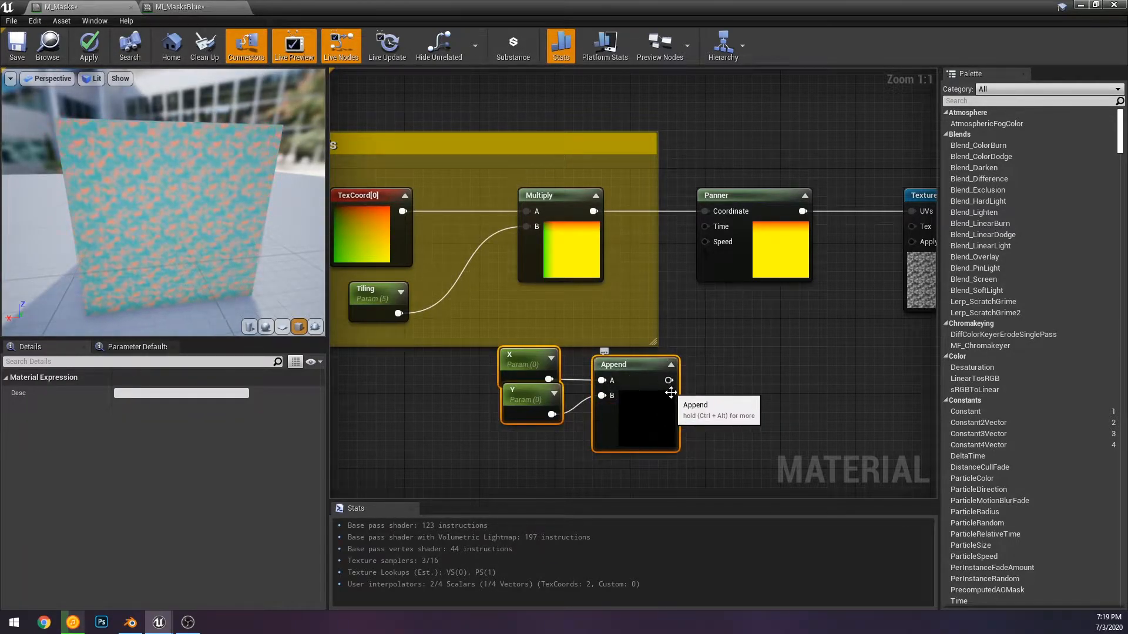
left_click_drag(668, 380, 705, 241)
left_click(723, 280)
left_click(734, 345)
right_click_drag(813, 428, 719, 410)
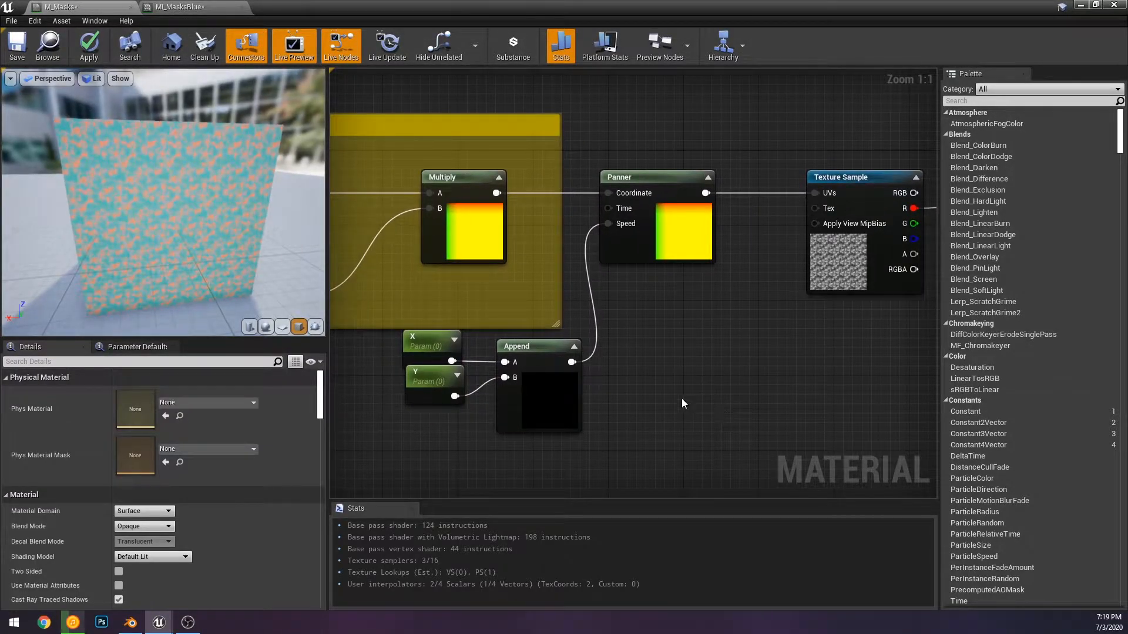
right_click_drag(626, 432, 746, 416)
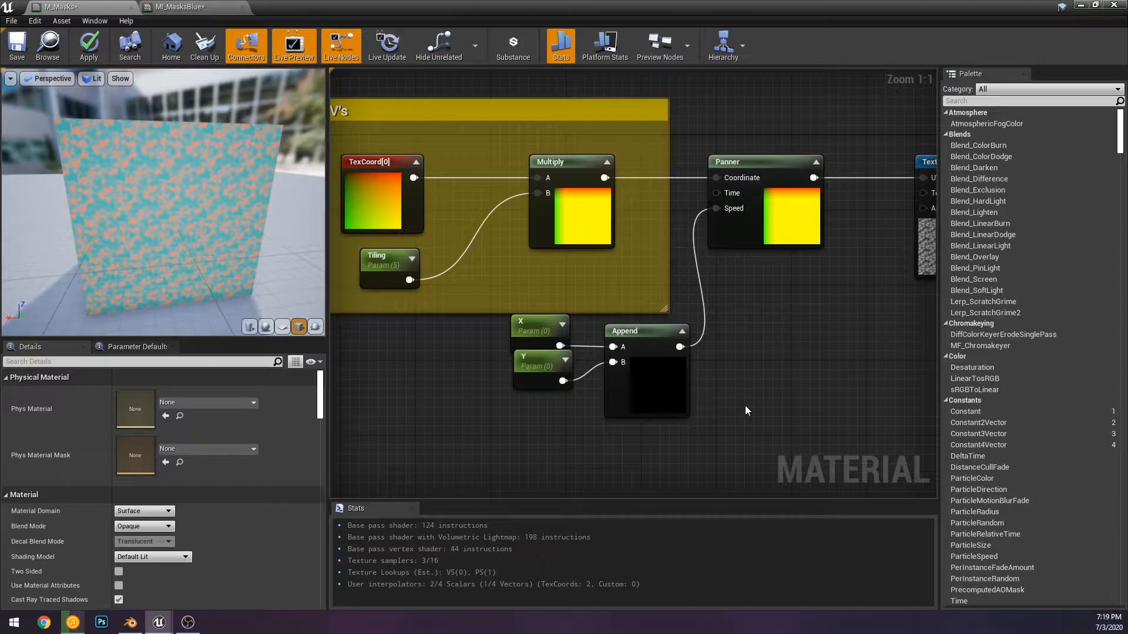
left_click(636, 404)
left_click(445, 367)
left_click_drag(517, 390, 519, 388)
left_click(555, 397)
left_click_drag(253, 224, 171, 220)
left_click(793, 171)
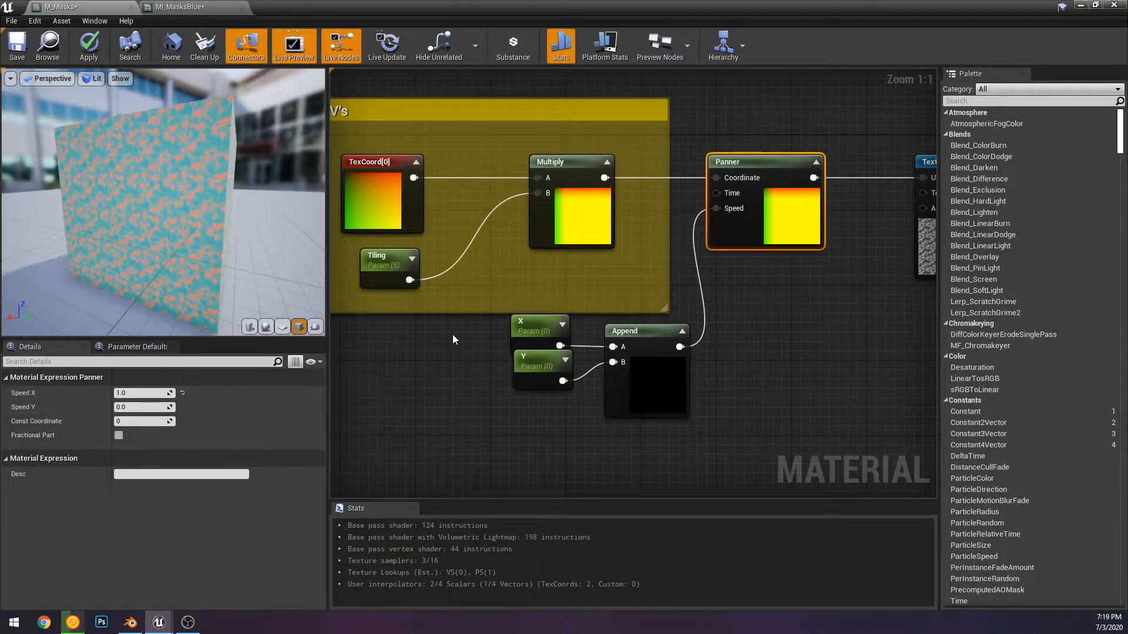
left_click_drag(530, 410, 530, 409)
Set the default values of the X and Y parameters to 0.5 each
left_click(536, 327)
left_click(142, 432)
type("0.5")
key("Return")
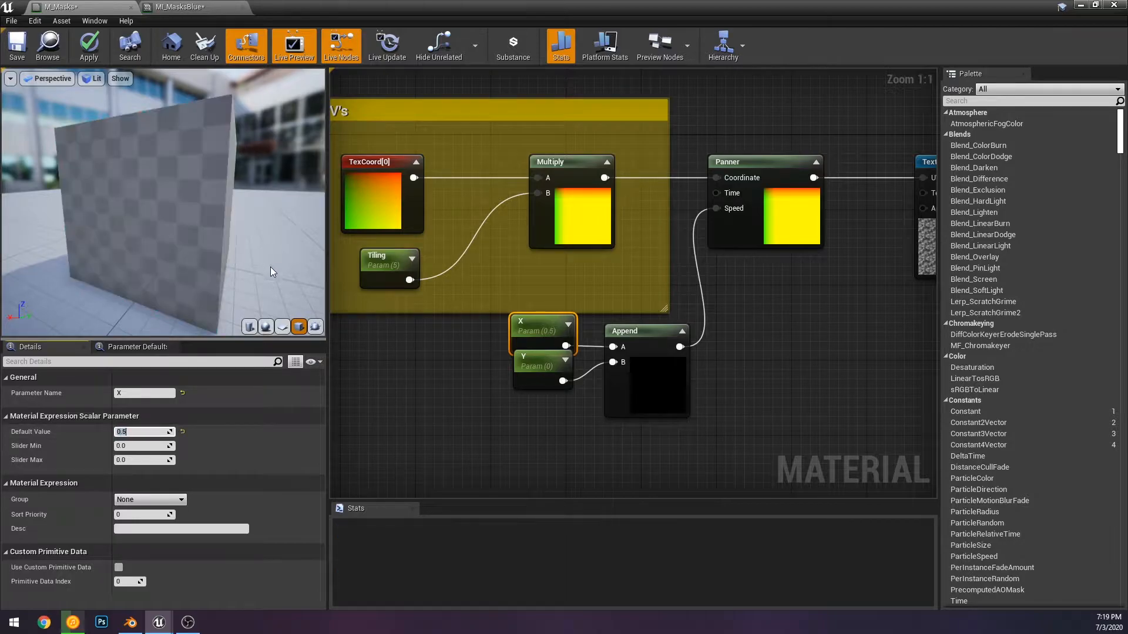
left_click(537, 359)
left_click(144, 431)
type("0.5")
key("Return")
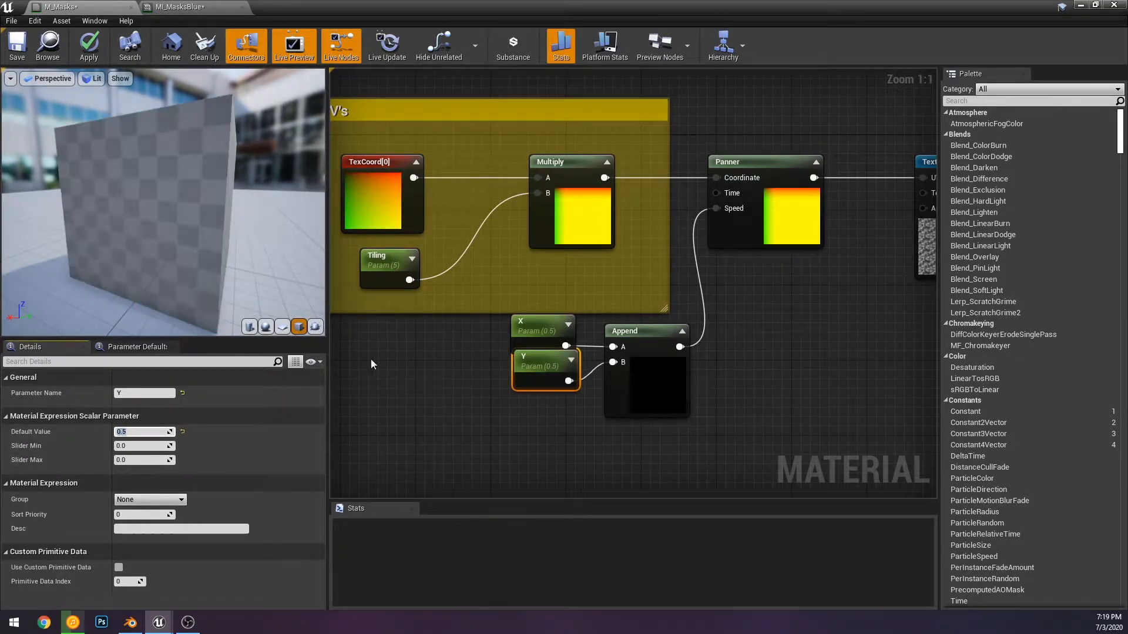
left_click(442, 341)
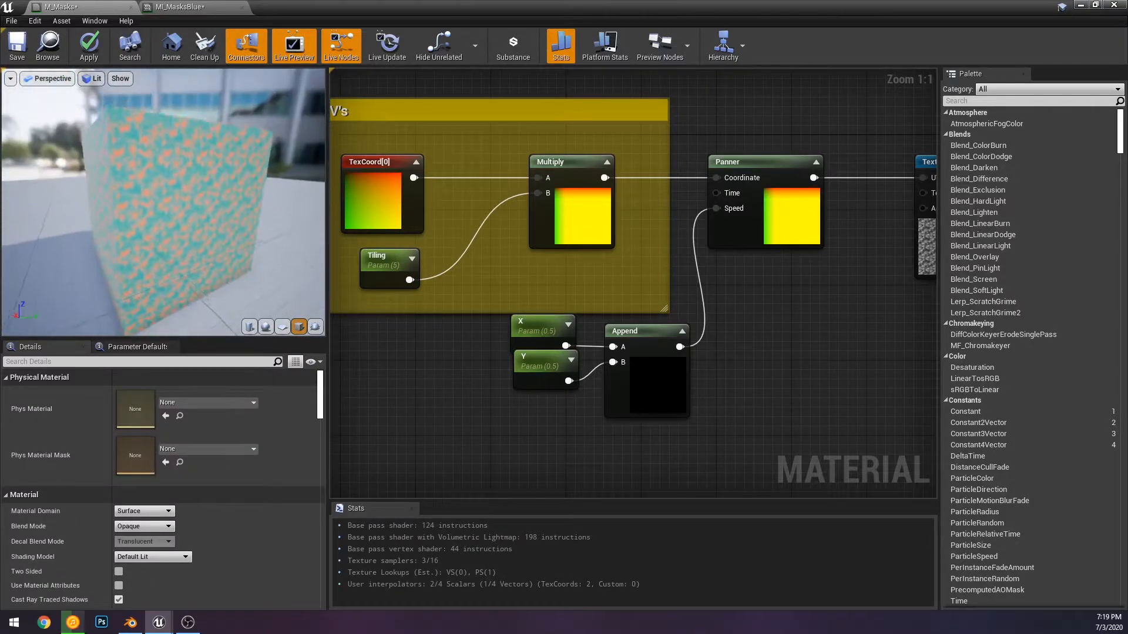
Group the X, Y, Append and Panner nodes closely in the space between the UV's comment and the Texture Sample
left_click_drag(195, 209, 106, 168)
left_click_drag(247, 222, 188, 213)
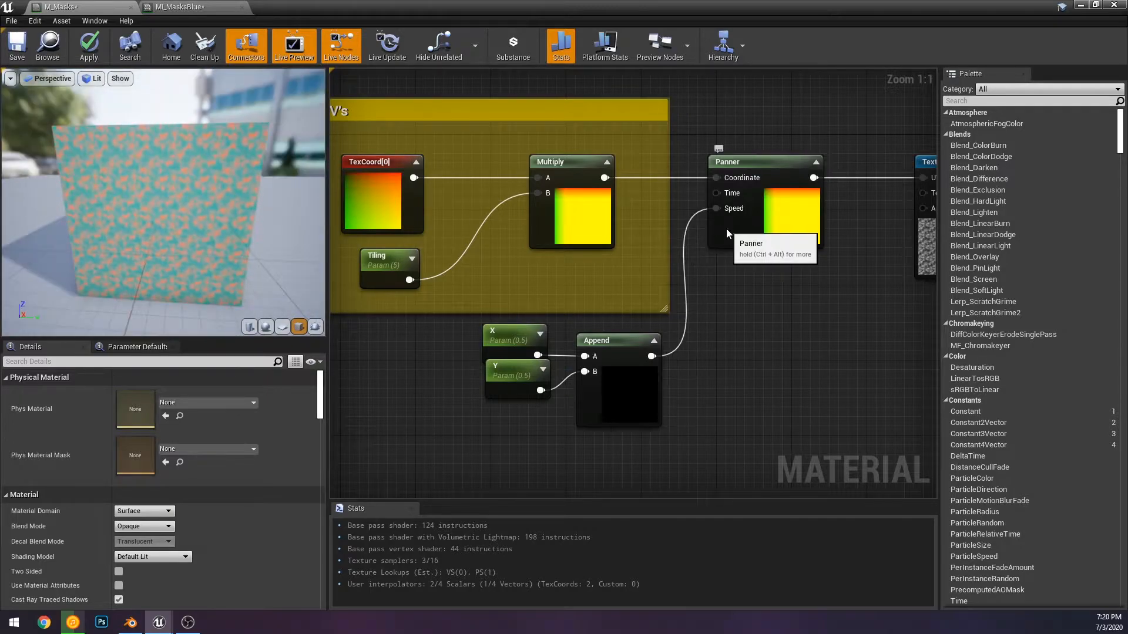
left_click(726, 228)
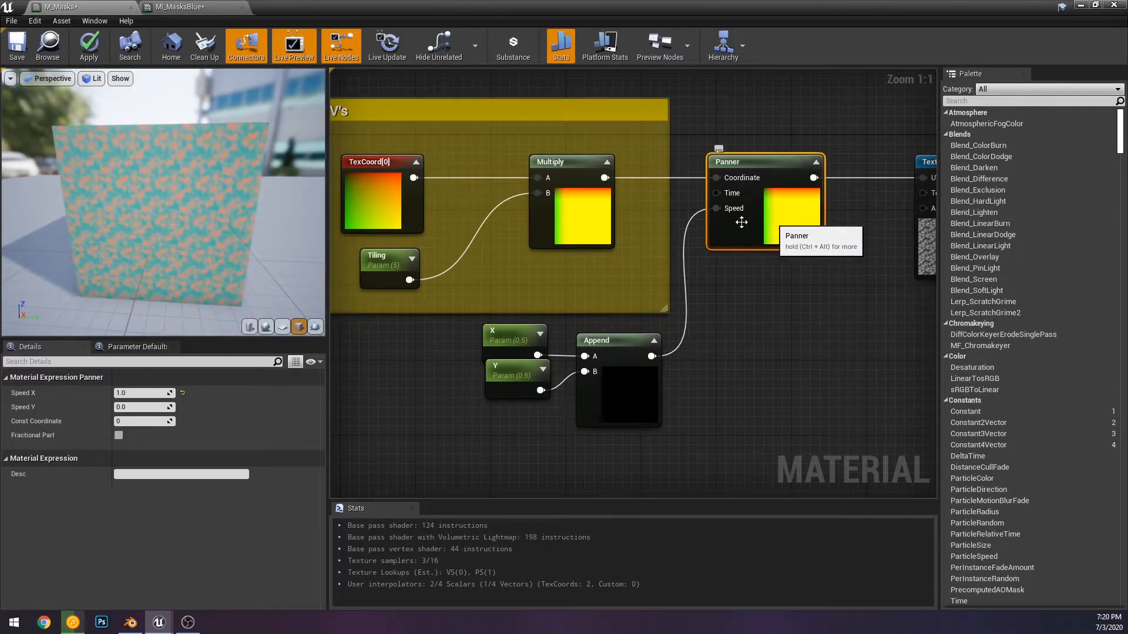
right_click_drag(781, 219, 800, 244)
left_click_drag(734, 129, 460, 115)
left_click(633, 164)
right_click_drag(790, 189, 544, 174)
scroll(544, 174, "down", 2)
left_click_drag(499, 256, 695, 376)
left_click_drag(590, 336, 610, 260)
left_click(534, 261)
right_click_drag(534, 261, 521, 287)
Wrap the X, Y, Append and Panner nodes in a comment titled Panner and color it orange
left_click_drag(479, 153, 682, 297)
key("c")
type("Panner")
key("Return")
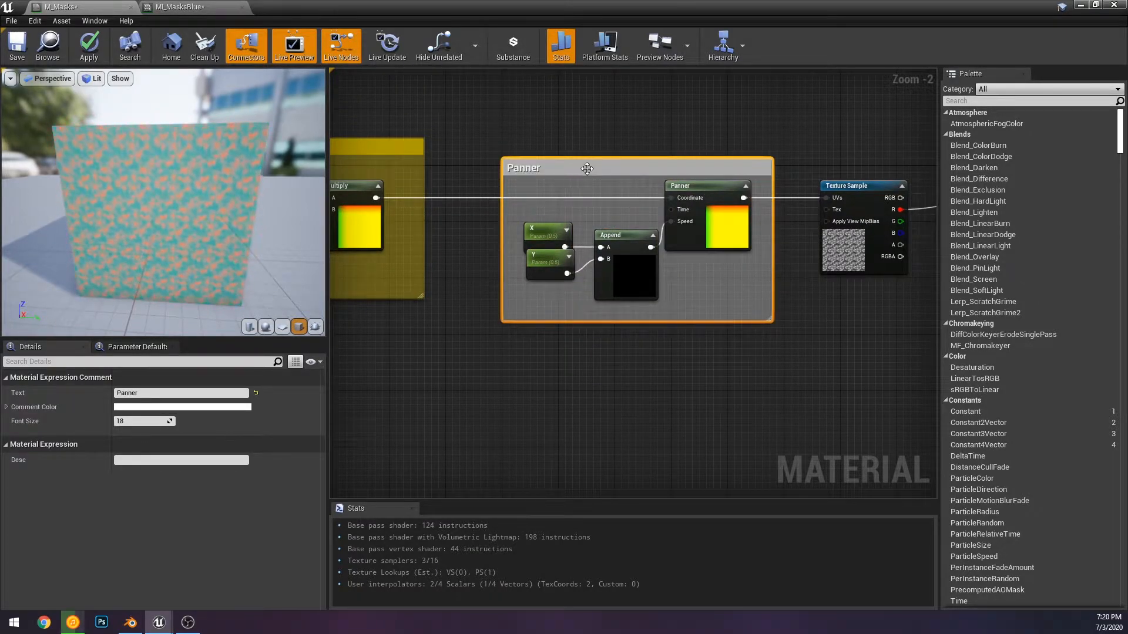
left_click(180, 408)
left_click_drag(291, 368, 300, 415)
left_click(362, 580)
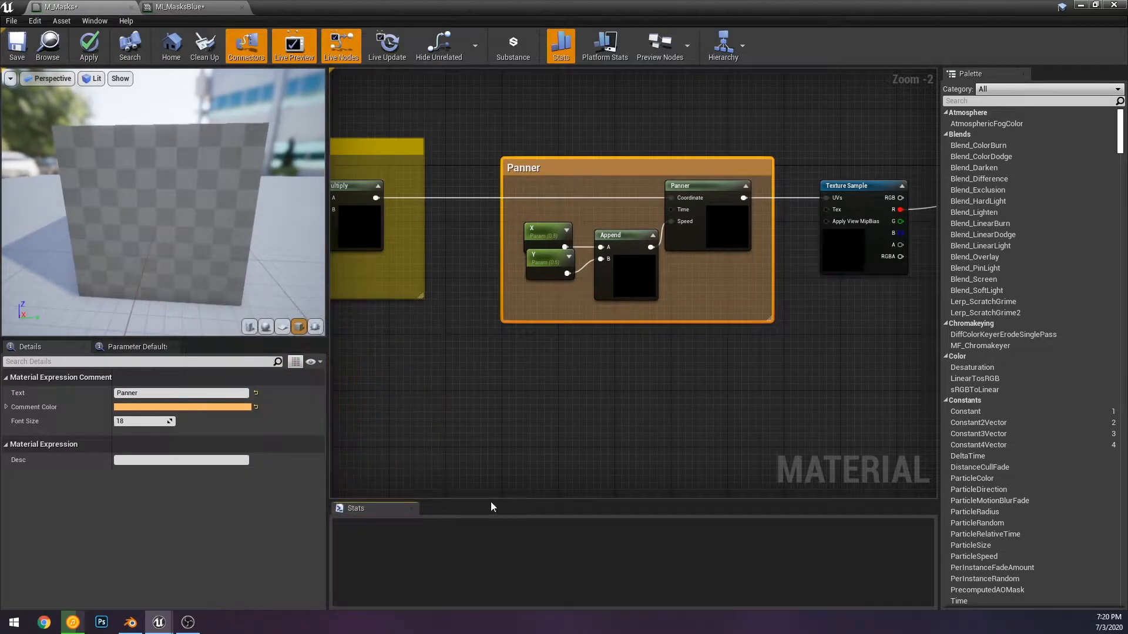
left_click(608, 339)
scroll(848, 297, "down", 2)
right_click_drag(608, 339, 523, 332)
scroll(693, 265, "up", 4)
right_click_drag(503, 259, 936, 233)
left_click(797, 261)
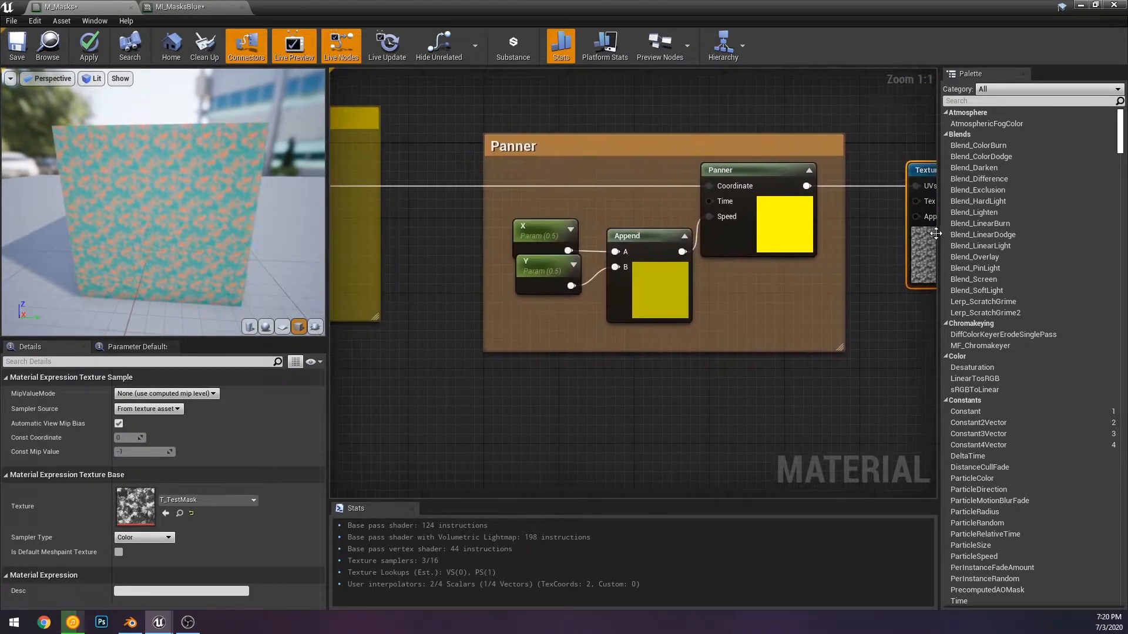
left_click_drag(924, 187, 558, 92)
left_click(603, 176)
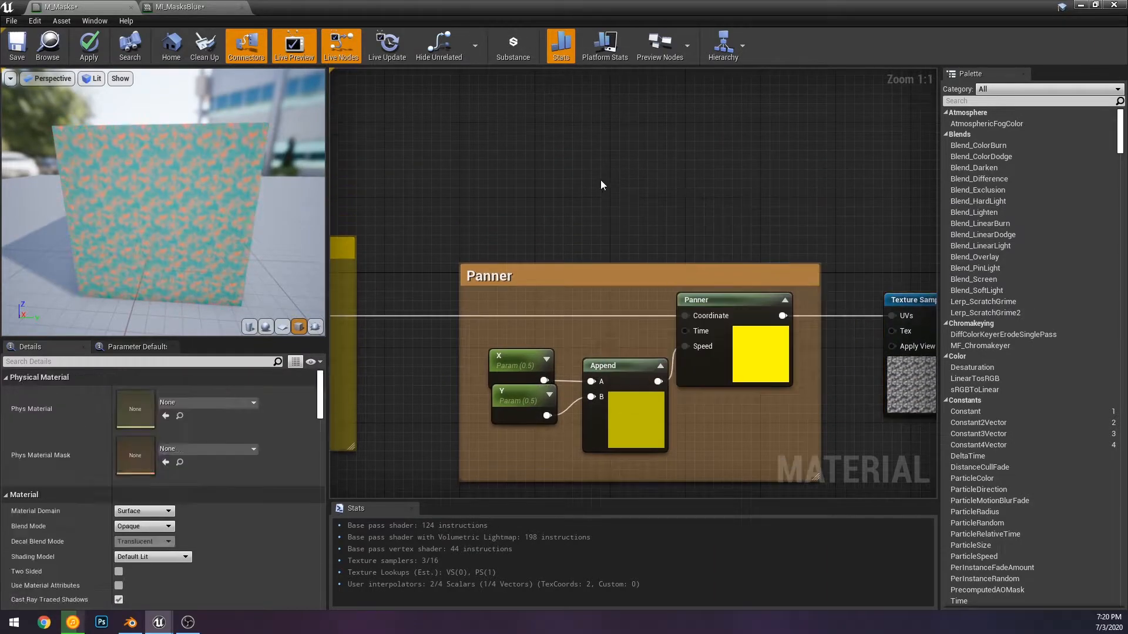
Add a WorldAlignedTexture node in the empty space above the Panner comment
right_click_drag(540, 183, 408, 153)
right_click_drag(478, 160, 618, 162)
right_click(618, 162)
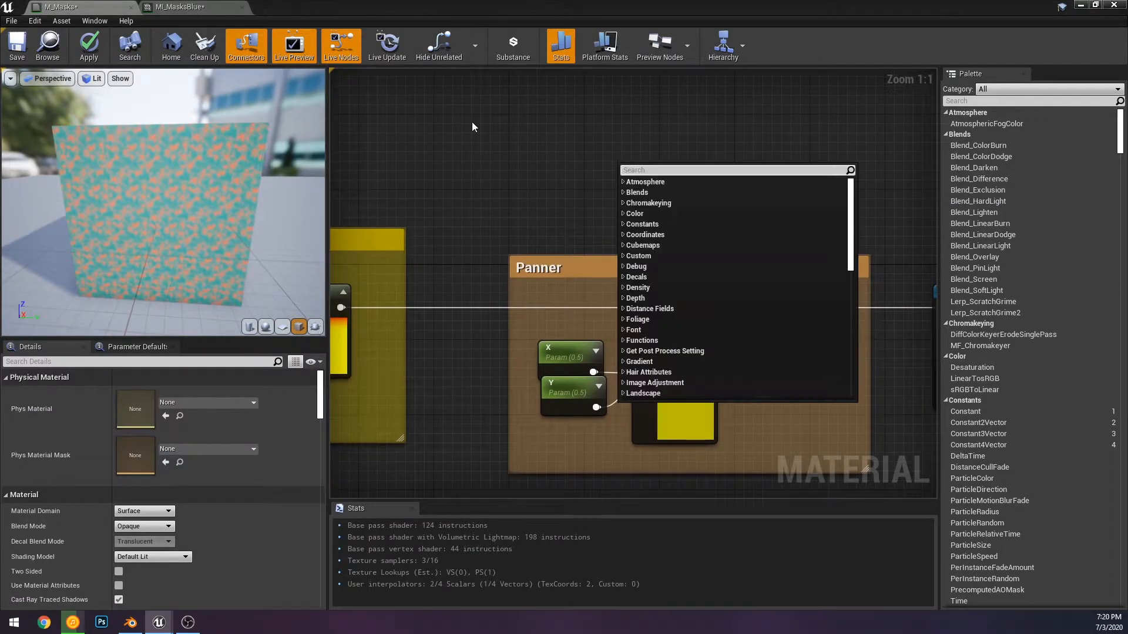
type("worl")
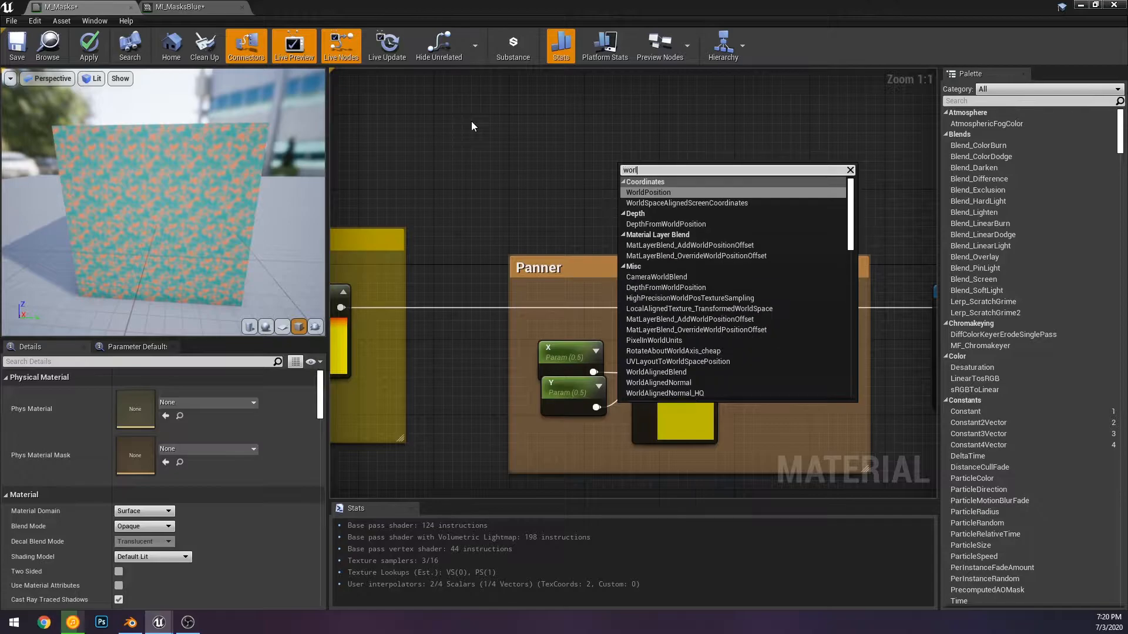
type("d aligne")
left_click(699, 267)
left_click_drag(722, 222, 791, 136)
right_click_drag(773, 145, 676, 189)
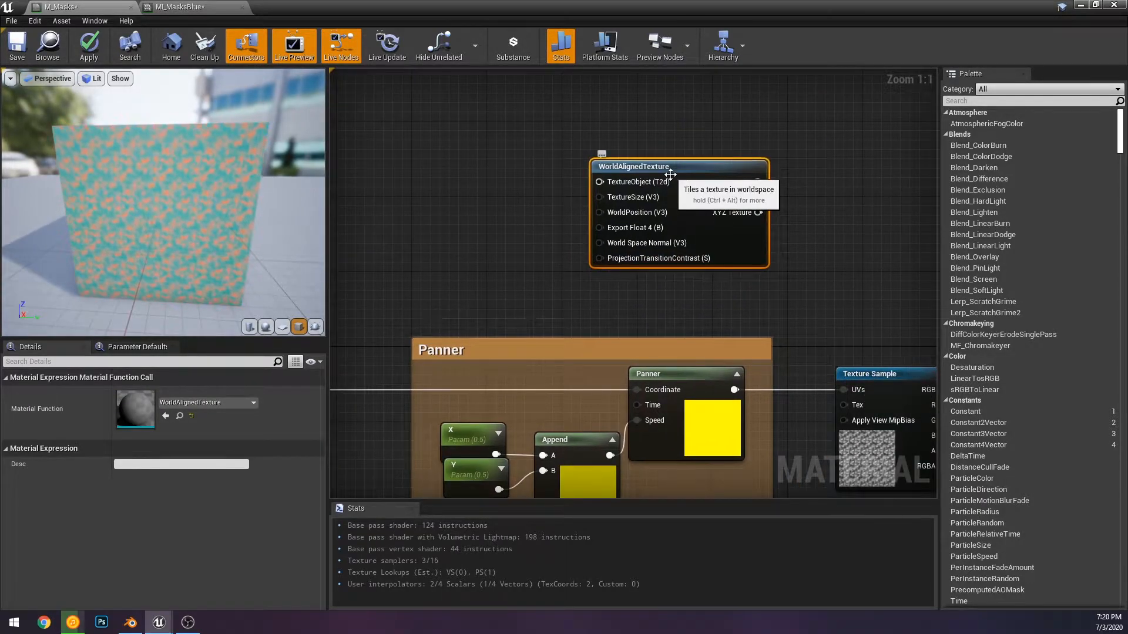
Copy the T_TestMask Texture Sample beside WorldAlignedTexture and convert the copy to a Texture Object
right_click_drag(821, 271, 690, 235)
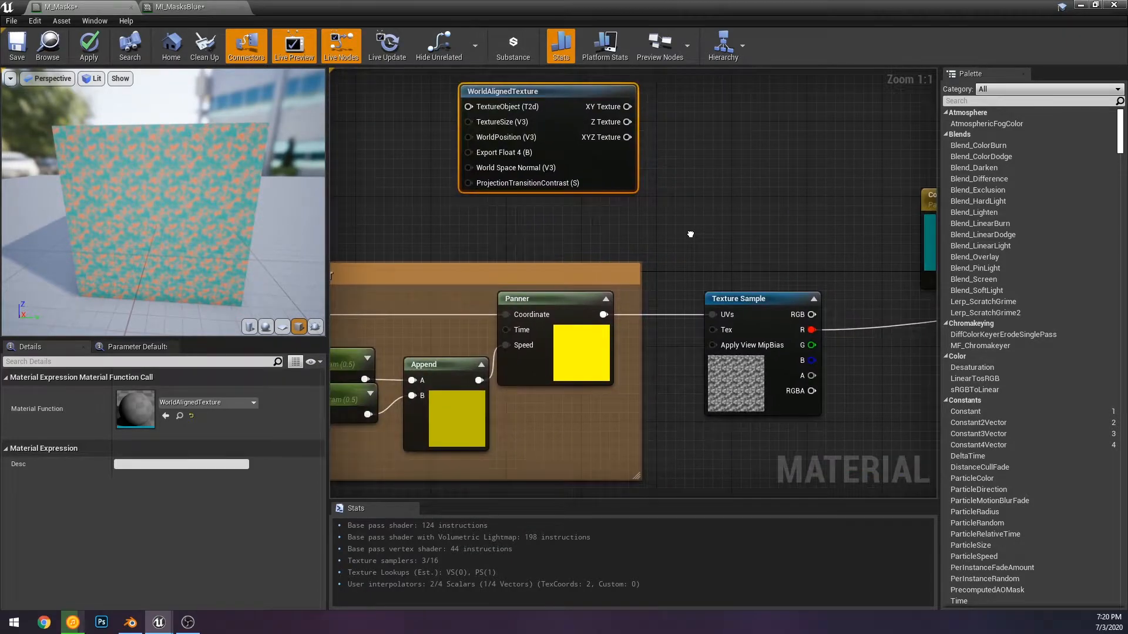
left_click(767, 312)
key("ctrl+c")
right_click_drag(530, 212, 852, 273)
key("ctrl+v")
right_click_drag(697, 212, 650, 228)
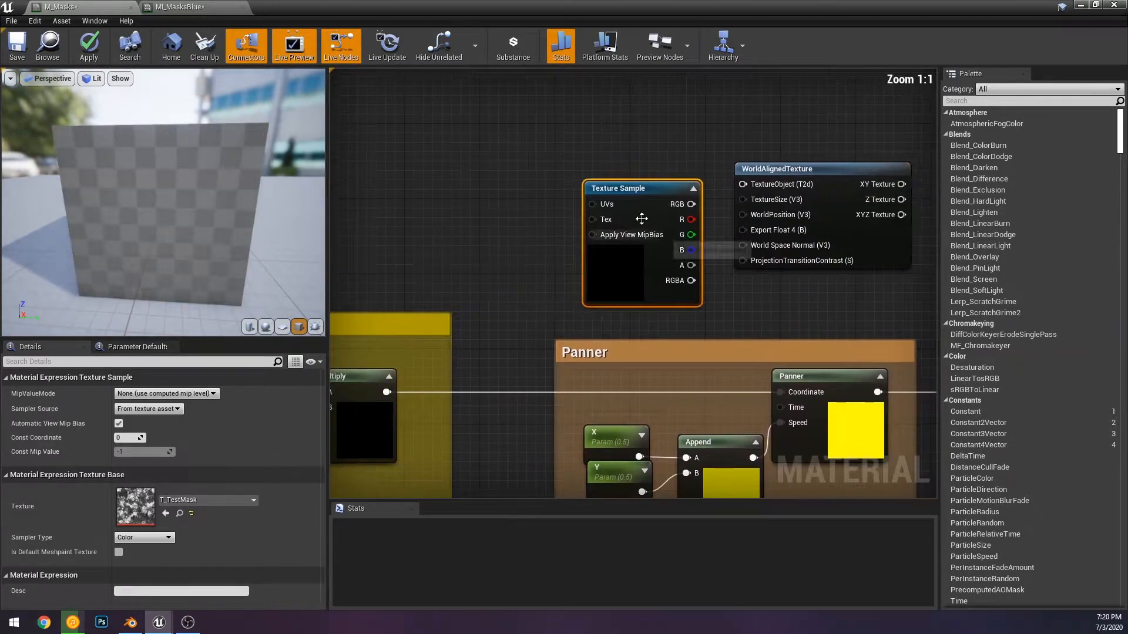
right_click(644, 197)
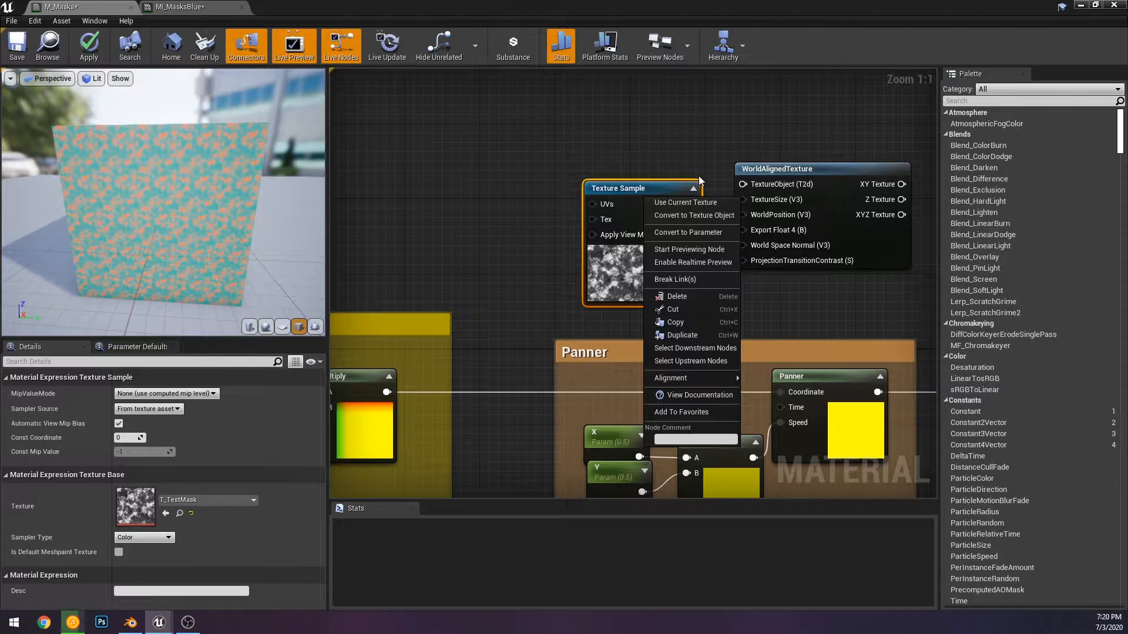
left_click(694, 215)
left_click_drag(602, 218, 623, 190)
right_click_drag(882, 383, 722, 325)
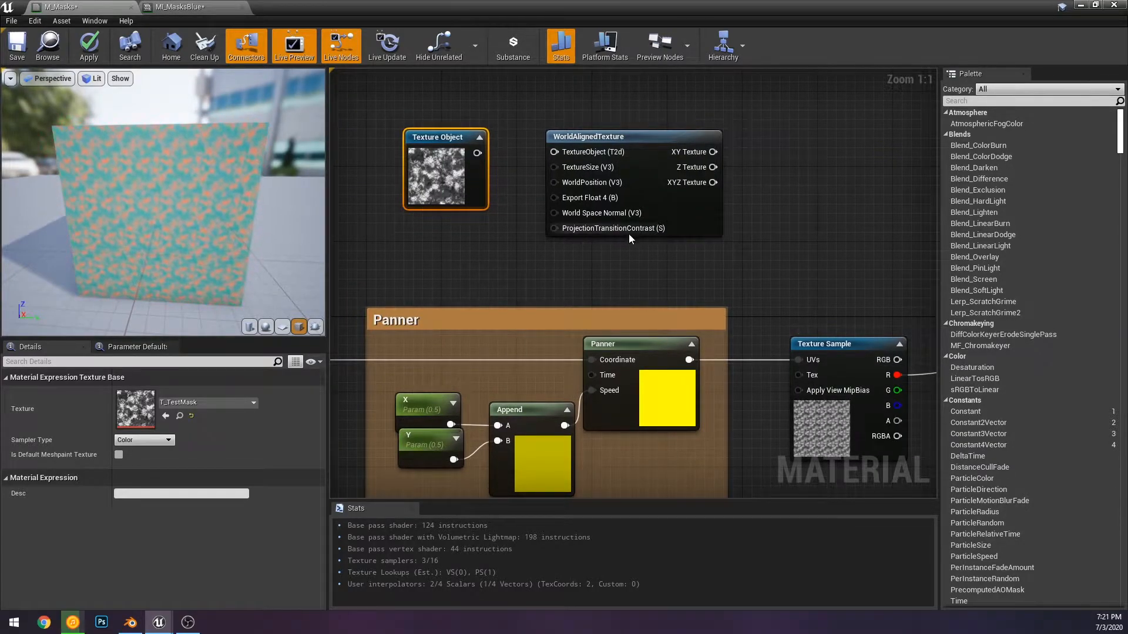
Open the WorldAlignedTexture function and examine its Texture Sample, Append and Switch nodes
right_click_drag(628, 233, 667, 282)
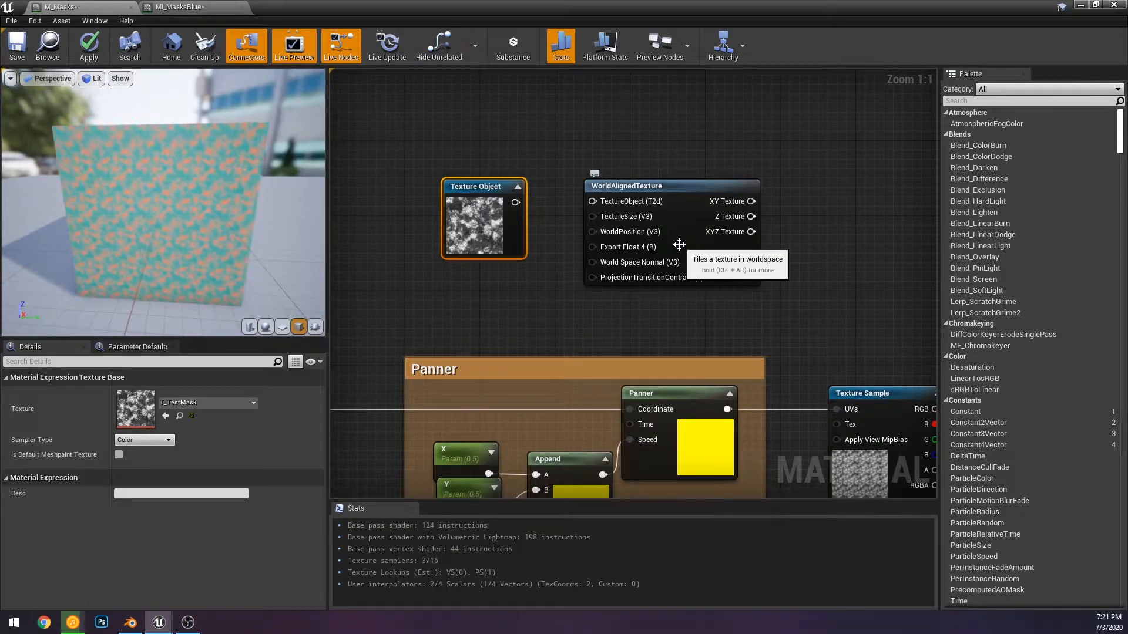
left_click(673, 211)
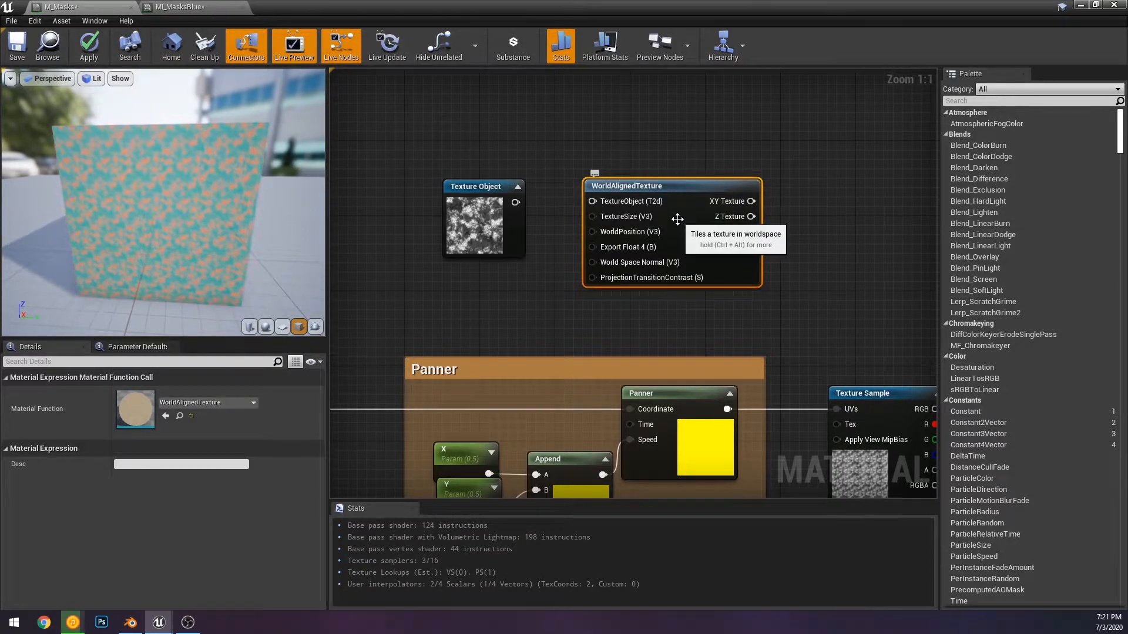
double_click(677, 211)
right_click_drag(729, 315, 914, 218)
scroll(914, 218, "down", 2)
right_click_drag(492, 227, 695, 272)
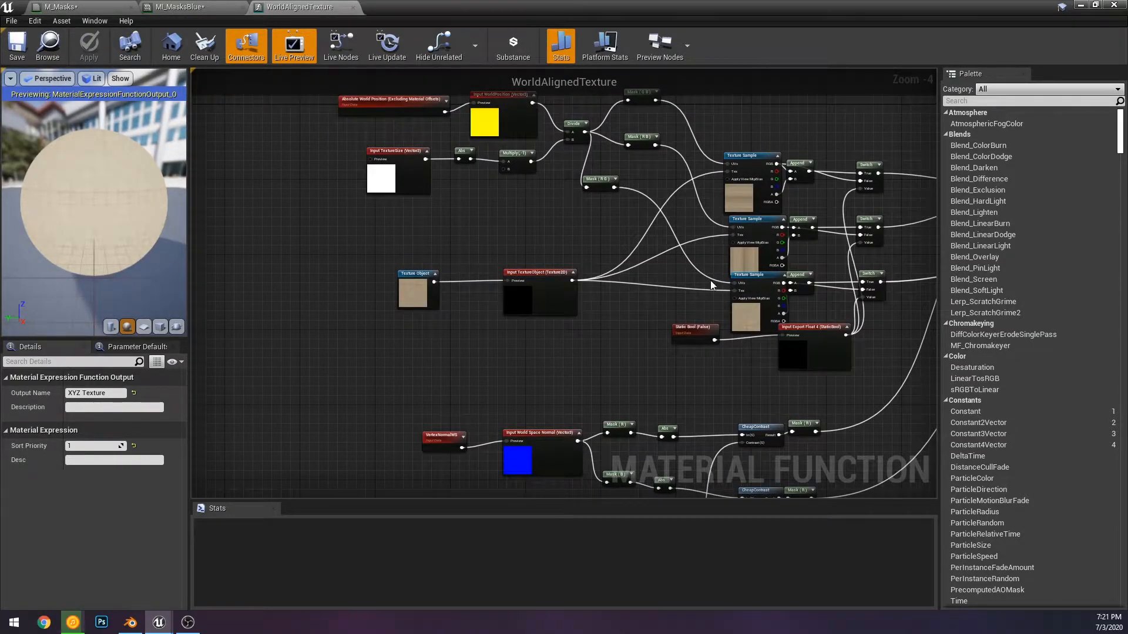
right_click_drag(890, 336, 643, 355)
scroll(579, 272, "up", 4)
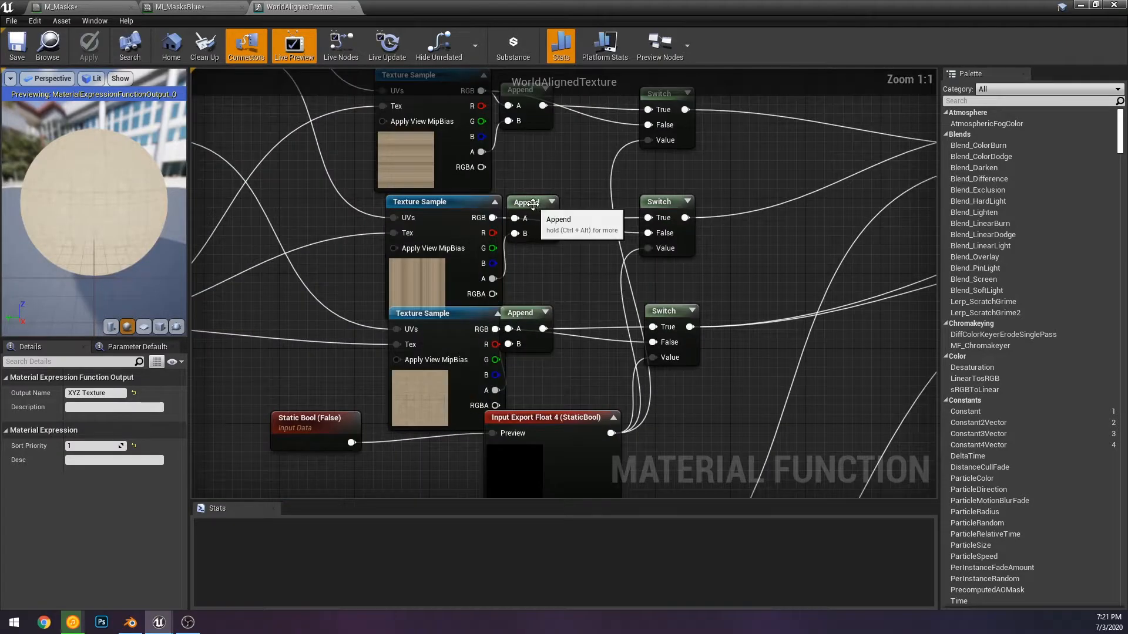
Move the Append nodes of the two lower Texture Samples farther from the samples
left_click_drag(532, 204, 573, 208)
left_click_drag(530, 312, 593, 347)
left_click(591, 255)
Examine the start of the WorldAlignedTexture function, around the Absolute World Position, WorldPosition and TextureSize inputs feeding the Divide node
scroll(591, 255, "down", 3)
right_click_drag(591, 255, 823, 329)
scroll(614, 354, "down", 2)
left_click(83, 7)
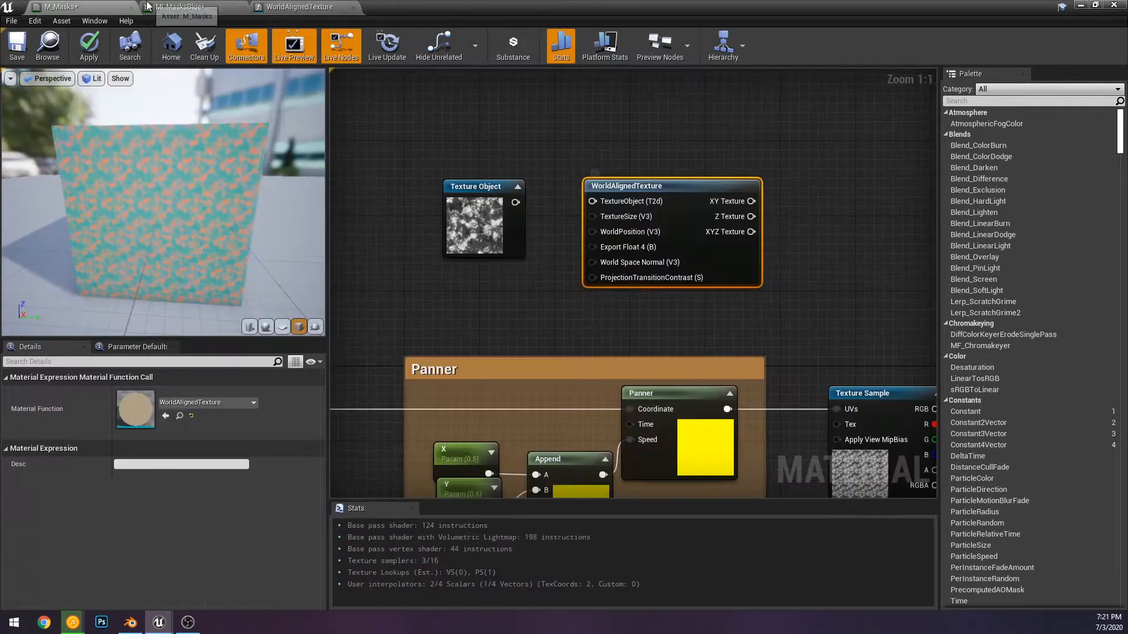
left_click(316, 5)
scroll(548, 233, "up", 5)
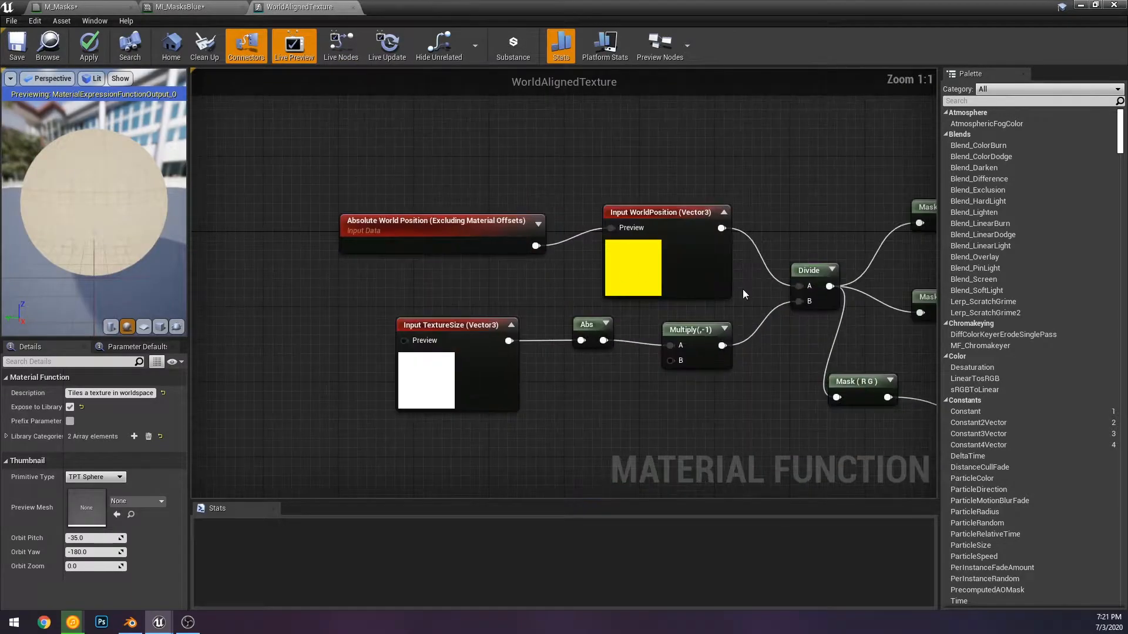
scroll(569, 261, "down", 3)
scroll(563, 270, "up", 3)
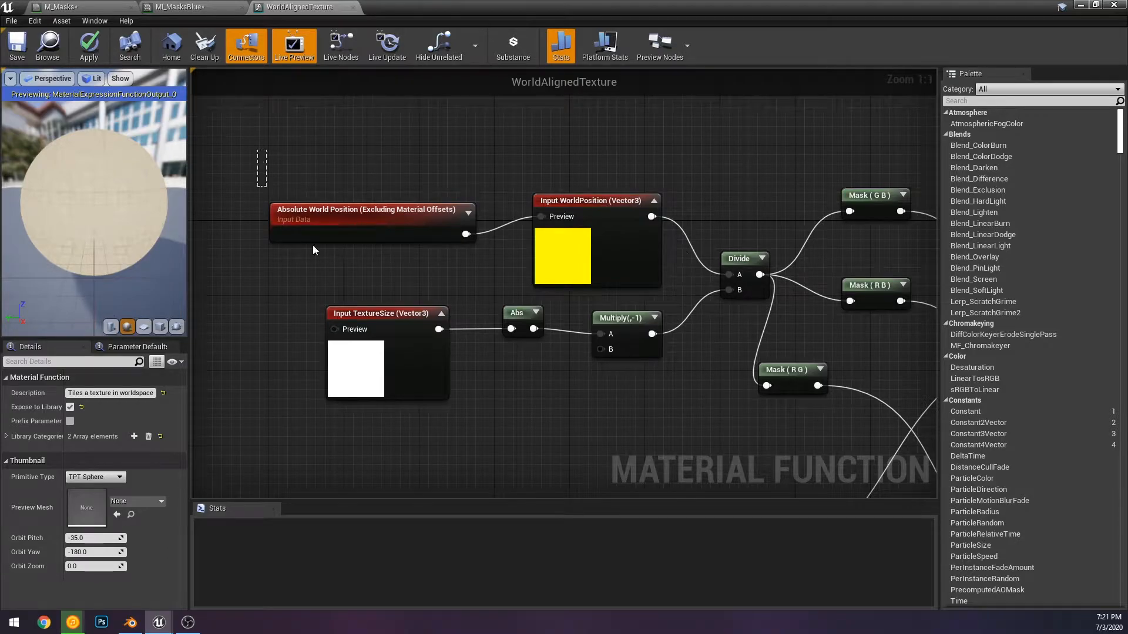
left_click(278, 209)
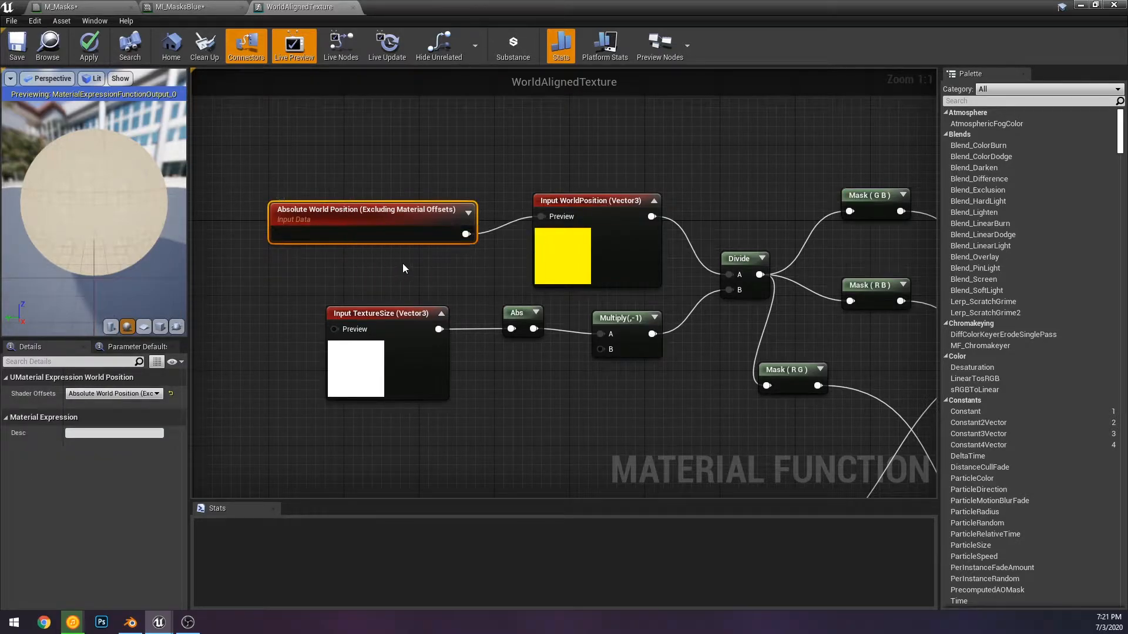
left_click_drag(242, 155, 444, 247)
Move Input WorldPosition next to Absolute World Position and shift the TextureSize, Abs and Multiply nodes lower in the graph
left_click_drag(593, 232, 536, 251)
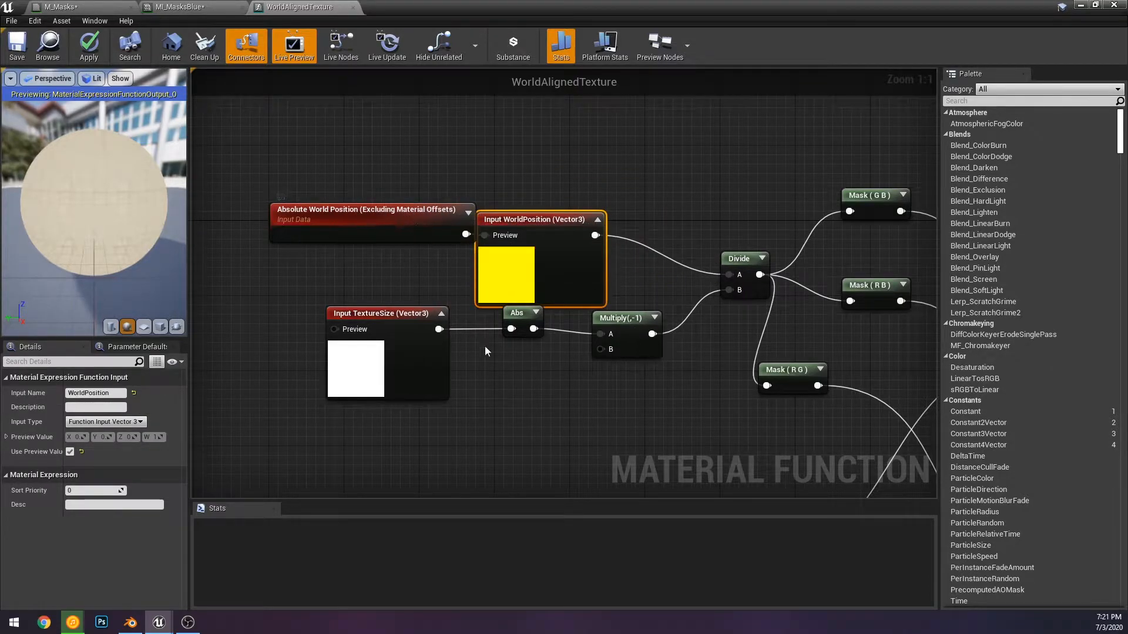
left_click_drag(550, 376, 633, 378)
left_click_drag(629, 338, 626, 381)
left_click(466, 348)
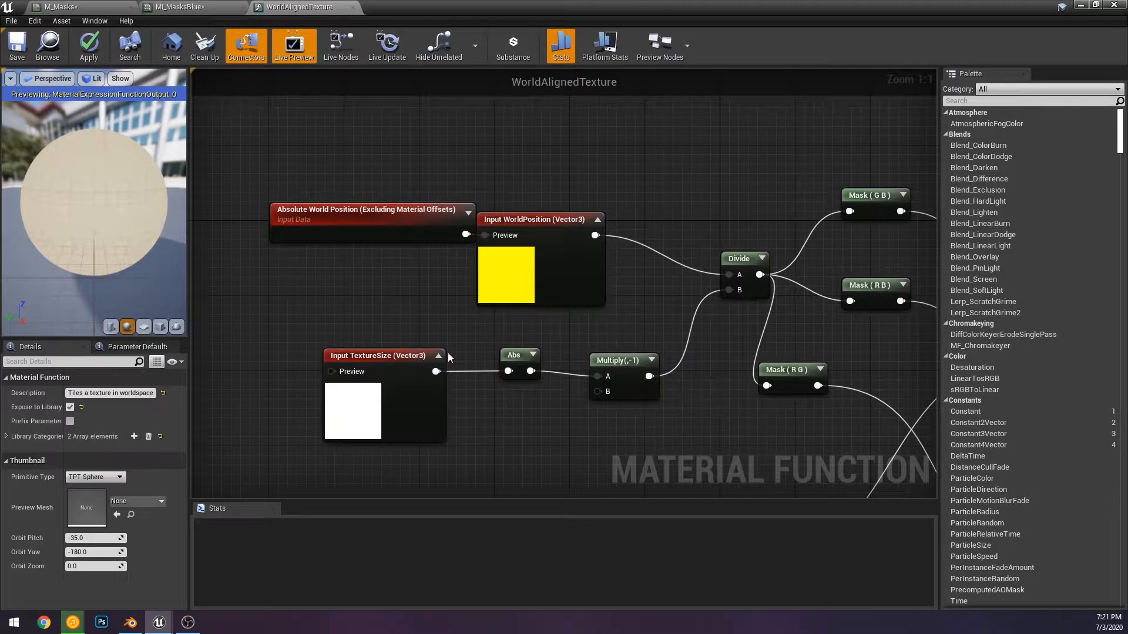
Examine how the Divide output passes through the masks into the Texture Samples, and compare the function's inputs with the WorldAlignedTexture node in M_Masks
right_click_drag(626, 351, 397, 371)
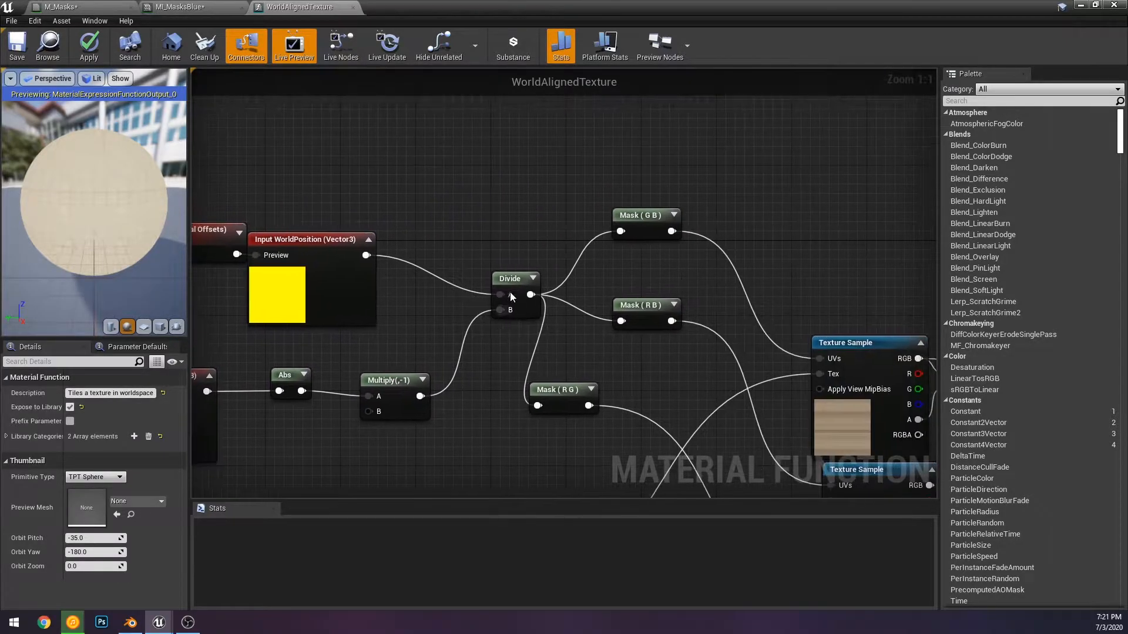
right_click_drag(838, 410, 457, 178)
scroll(458, 180, "down", 2)
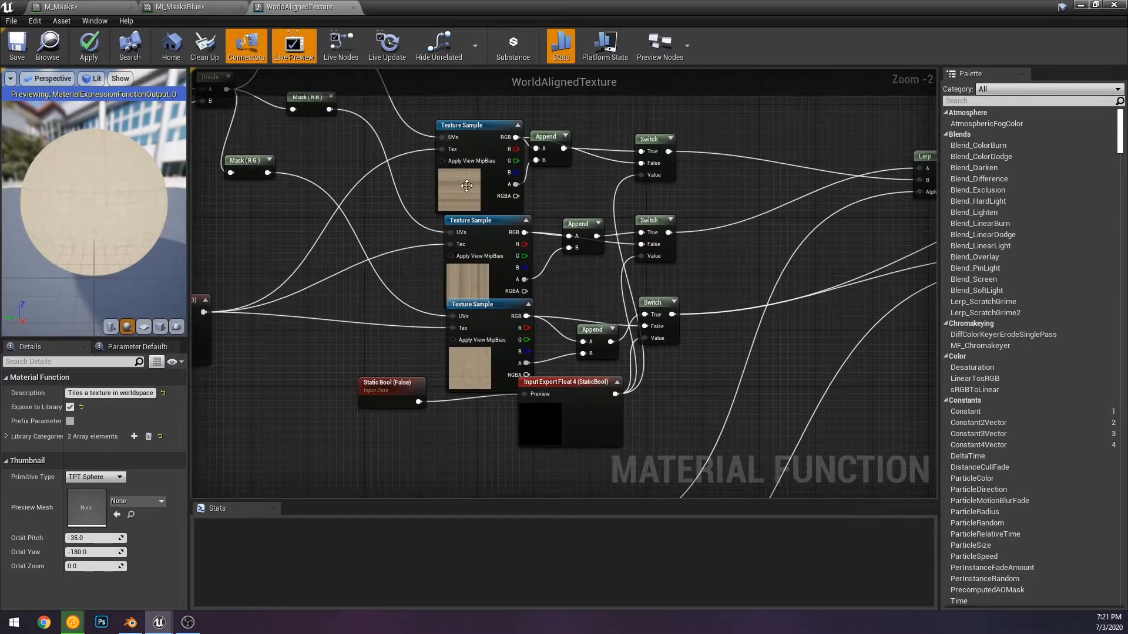
left_click(185, 7)
left_click(64, 7)
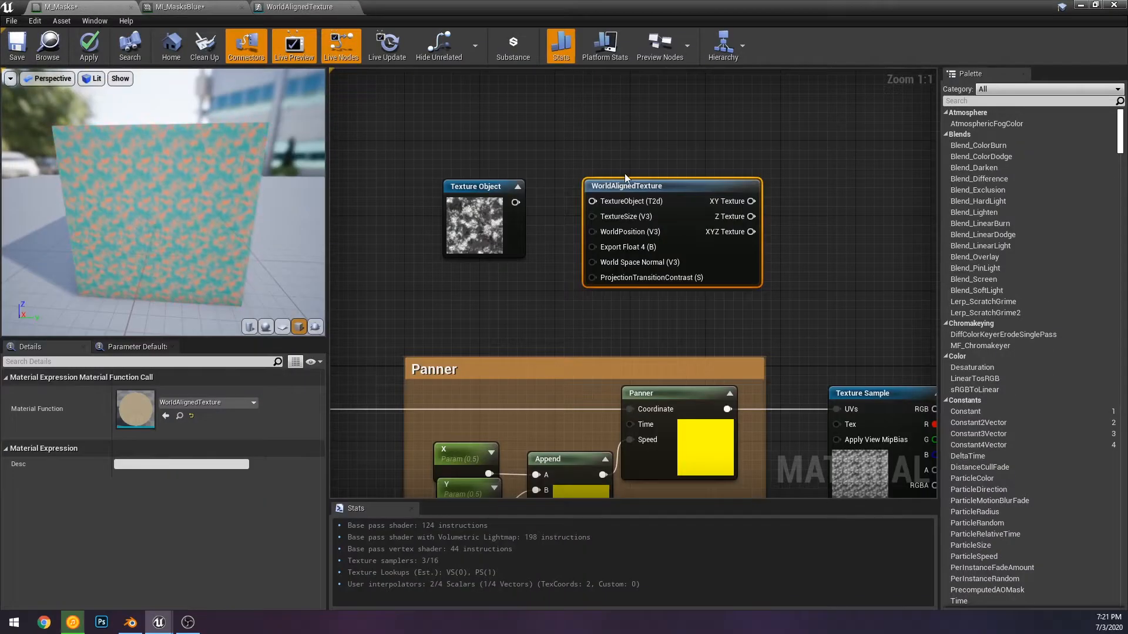
left_click(328, 6)
right_click_drag(411, 242, 663, 352)
right_click_drag(411, 206, 564, 248)
scroll(447, 275, "up", 2)
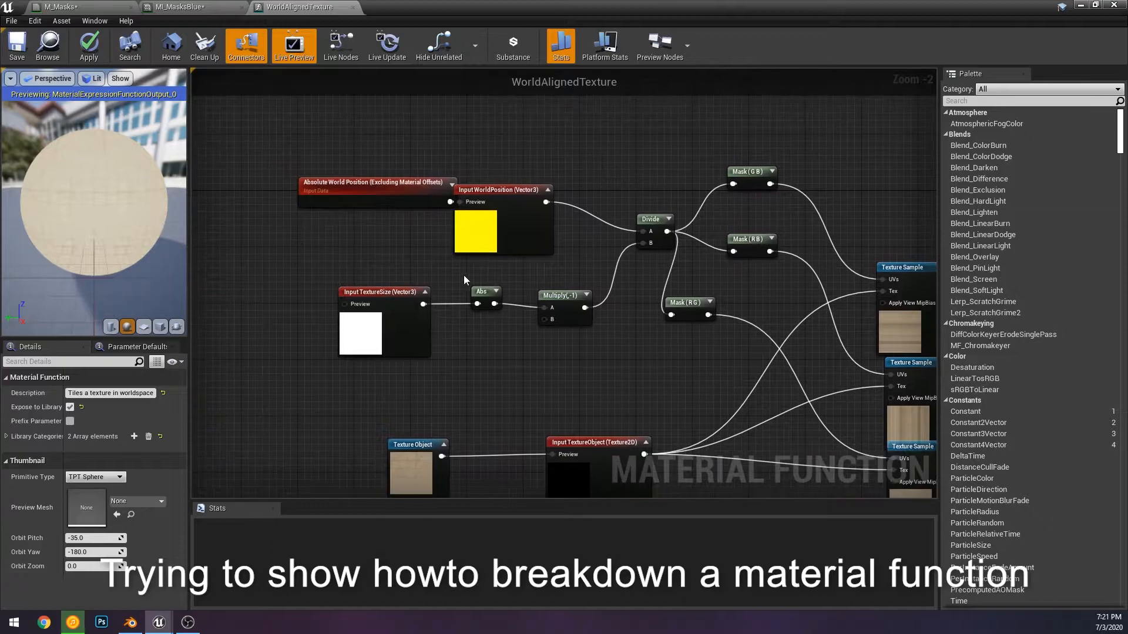
left_click_drag(601, 354, 603, 353)
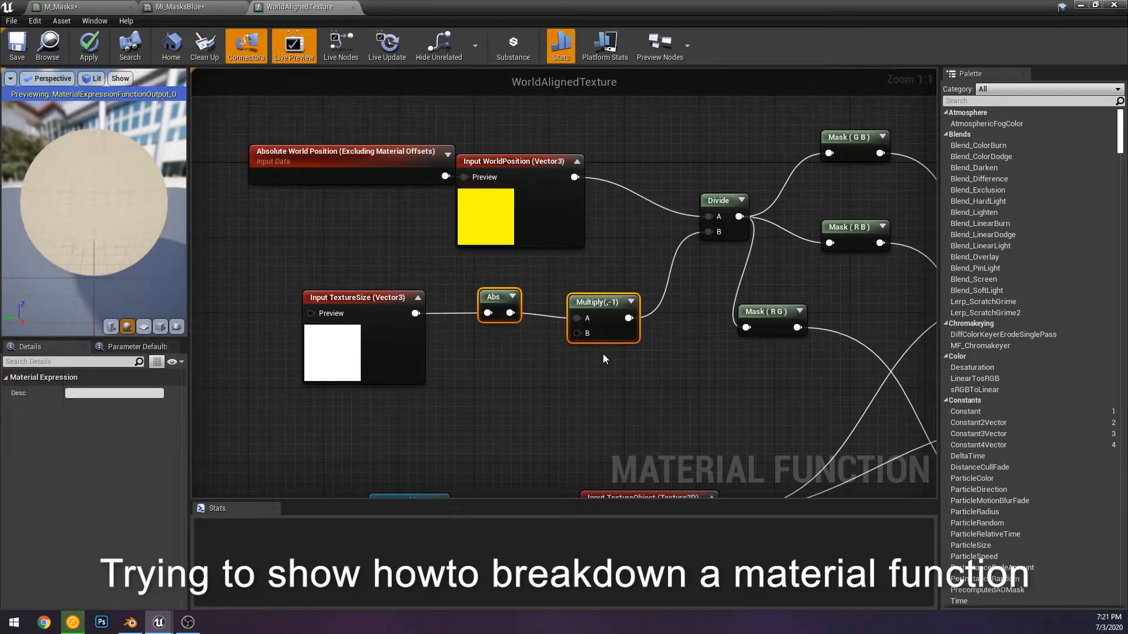
Copy the Absolute World Position, Divide and Mask (R G) nodes from the function into M_Masks above the Panner comment
left_click(715, 195)
left_click(631, 170)
left_click(727, 201)
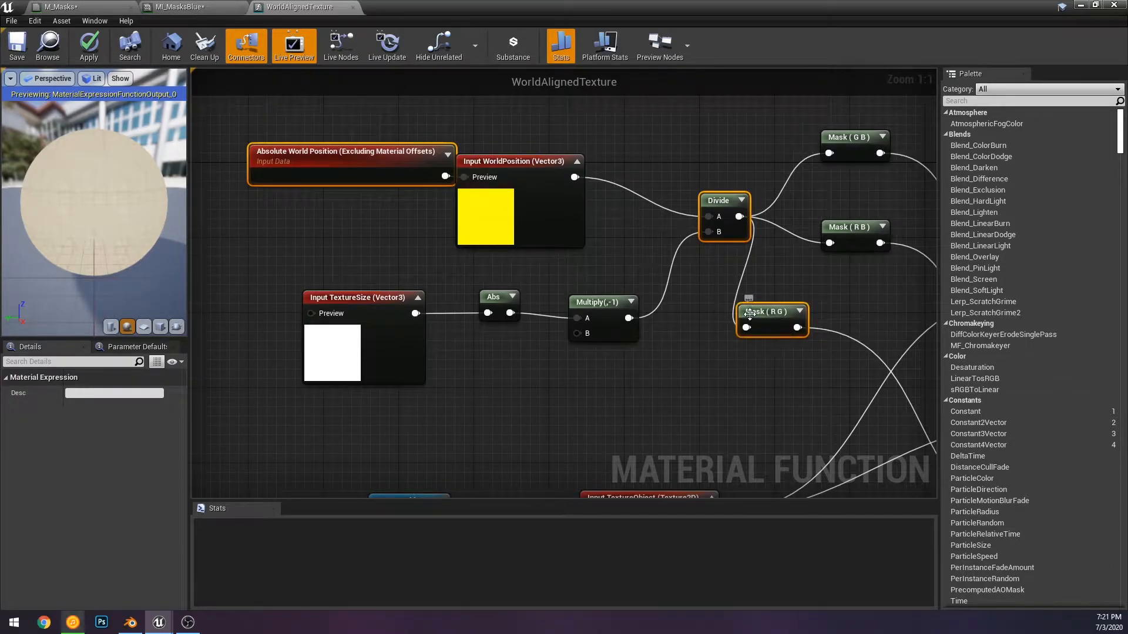
left_click(179, 6)
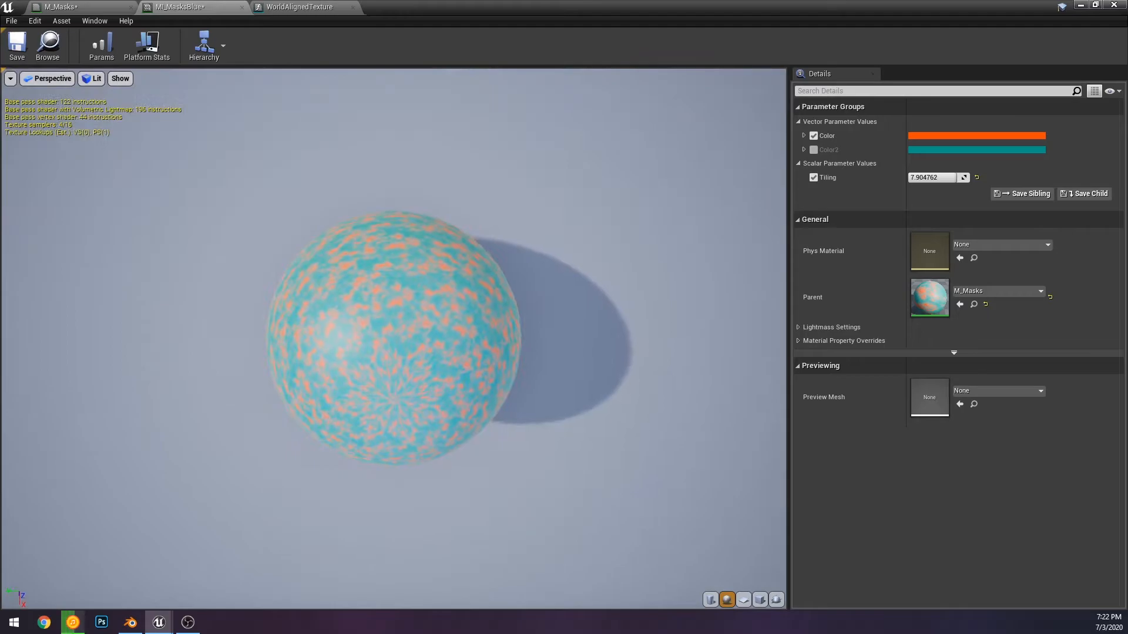
left_click(60, 7)
scroll(530, 243, "down", 2)
mouse_move(530, 242)
right_mouse_down()
mouse_move(727, 214)
mouse_move(510, 233)
mouse_move(518, 251)
right_mouse_up()
key("ctrl+v")
right_click_drag(520, 149, 640, 256)
left_click(462, 220)
Connect Absolute World Position to the Divide's A input and move the Texture Object and WorldAlignedTexture nodes out of the way
mouse_move(451, 229)
right_mouse_down()
mouse_move(667, 185)
mouse_move(468, 234)
right_mouse_up()
scroll(644, 225, "up", 2)
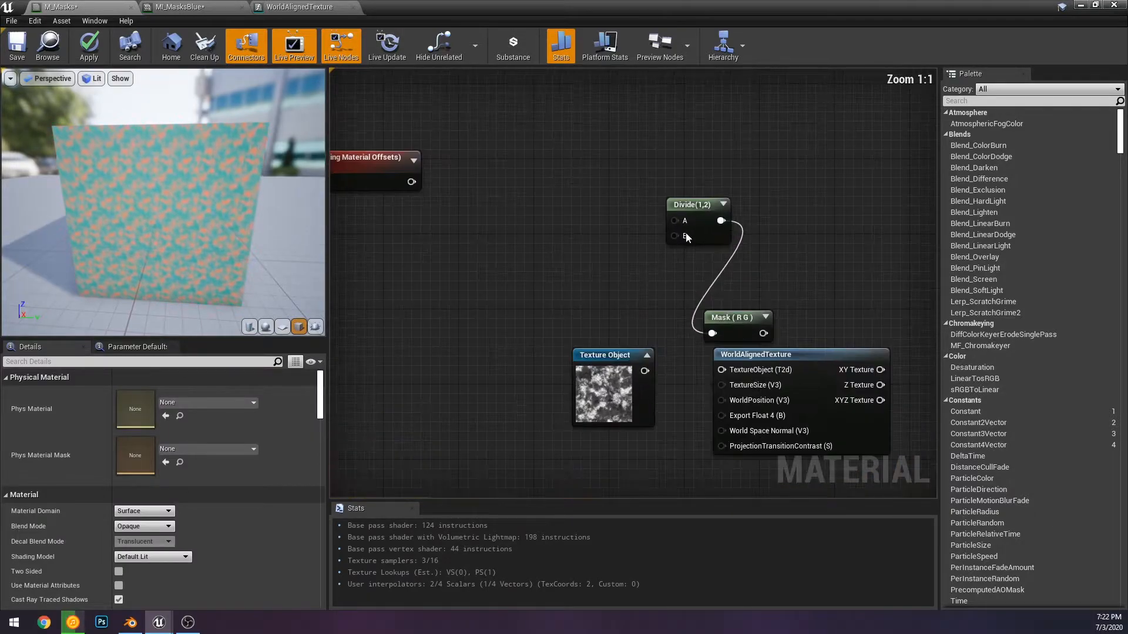
left_click_drag(675, 222, 413, 182)
scroll(482, 218, "down", 2)
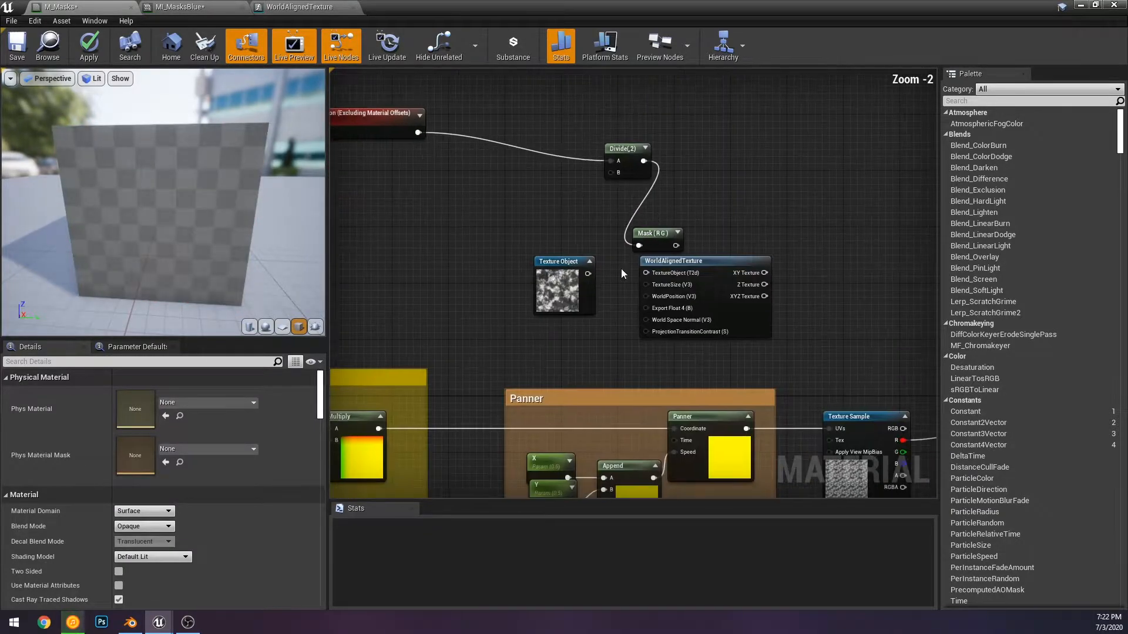
left_click_drag(469, 283, 772, 184)
left_click(536, 313)
Move the pasted world-position nodes closer to the Panner comment and connect Mask (R G) to the Texture Sample's UVs
right_click_drag(533, 315, 712, 253)
scroll(677, 263, "down", 1)
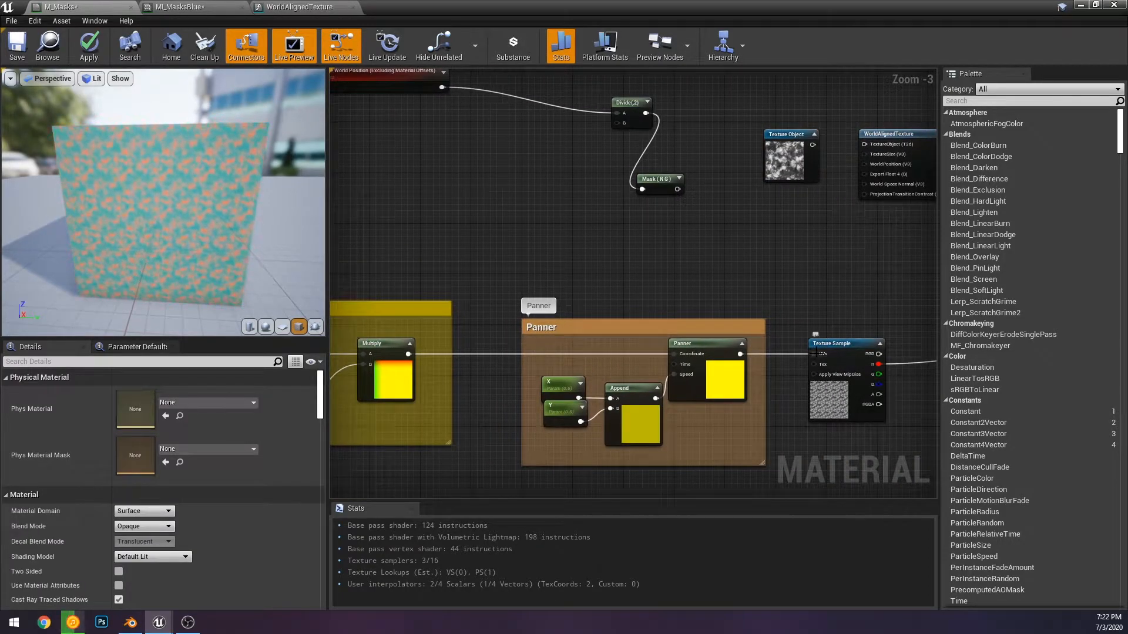
right_click_drag(519, 207, 597, 274)
left_click_drag(478, 106, 781, 333)
left_click(759, 268)
left_click(814, 296)
scroll(813, 296, "up", 3)
right_click_drag(814, 296, 640, 205)
left_click_drag(597, 265, 755, 386)
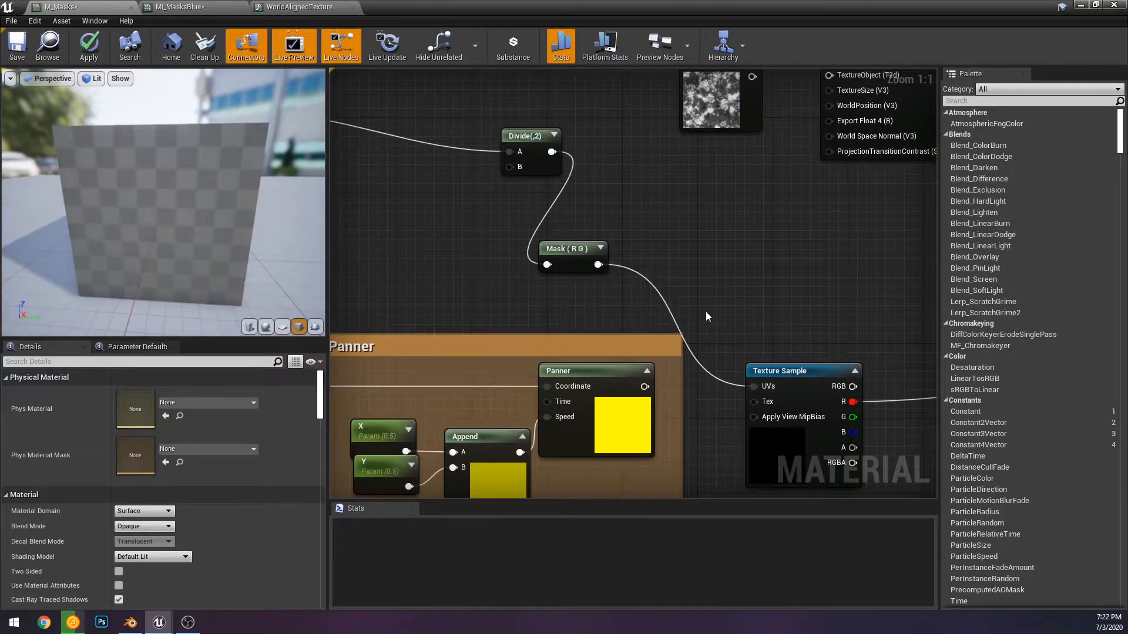
Inspect the top of the preview cube, and paste a copy of the Tiling parameter near the world-position nodes
left_click_drag(199, 200, 282, 264)
right_click_drag(387, 141, 590, 165)
mouse_move(191, 167)
right_mouse_down()
mouse_move(196, 106)
mouse_move(195, 167)
right_mouse_up()
right_click_drag(561, 256, 629, 165)
scroll(735, 202, "down", 2)
left_click(430, 358)
key("ctrl+c")
key("ctrl+v")
scroll(749, 154, "up", 2)
Copy the Multiply(,-1) node from the WorldAlignedTexture function into M_Masks beside the Divide node
right_click_drag(832, 169, 685, 185)
scroll(685, 186, "down", 1)
right_click_drag(925, 179, 711, 218)
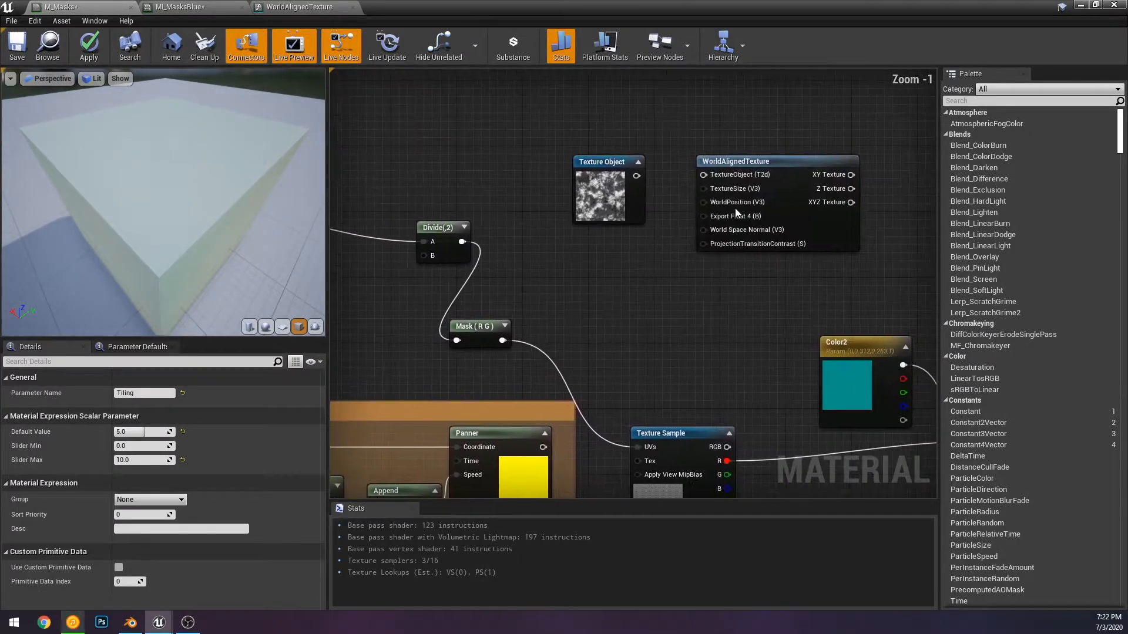
double_click(795, 173)
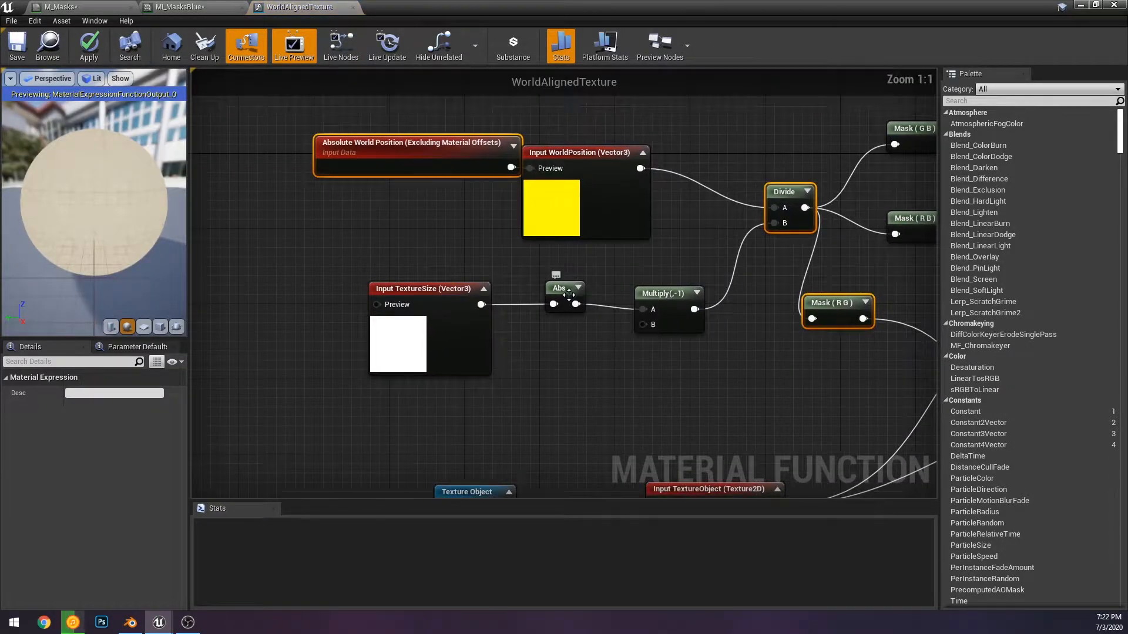
left_click_drag(568, 296, 561, 298)
left_click_drag(690, 320, 688, 310)
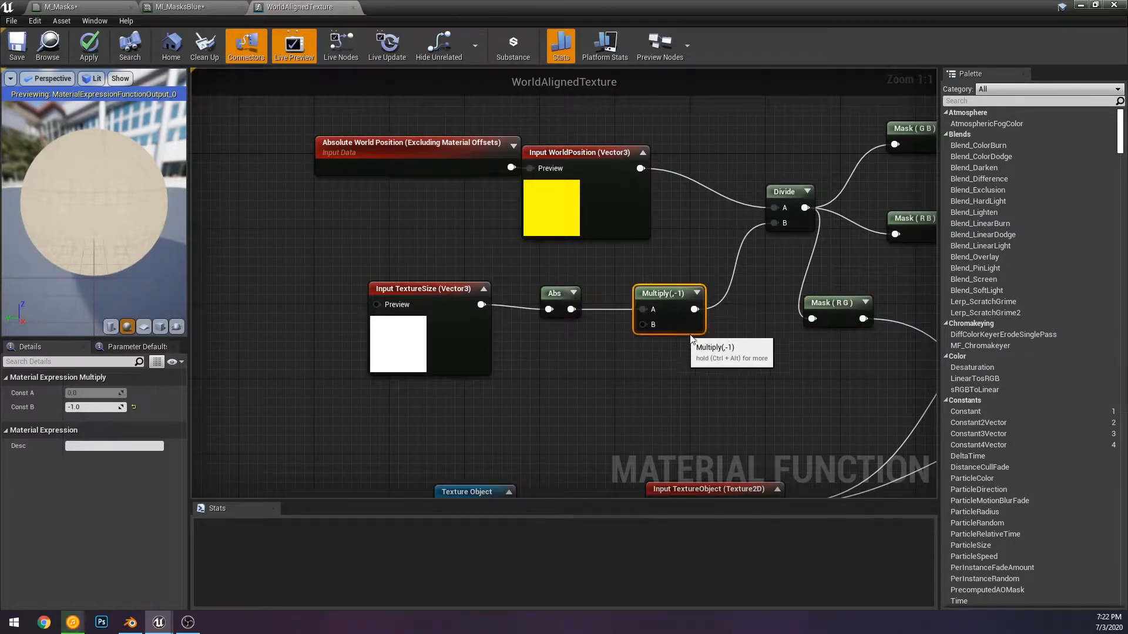
left_click(201, 6)
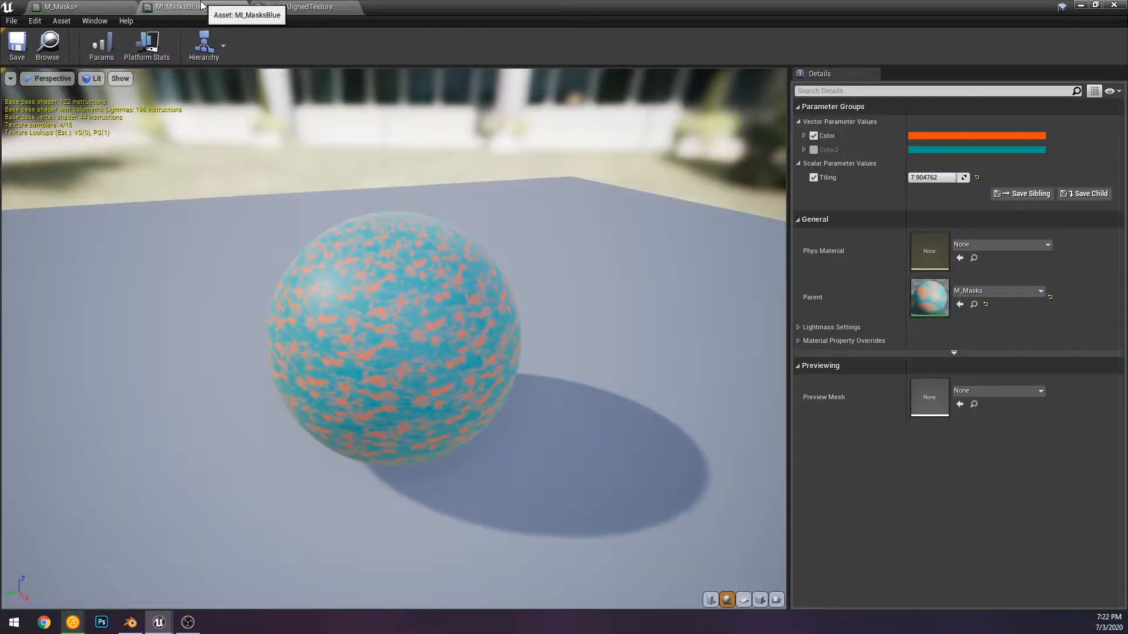
left_click(49, 5)
right_click_drag(499, 251, 715, 200)
key("ctrl+v")
Connect the Tiling parameter to the Multiply's A input and the Multiply output to the Divide's B input
scroll(601, 262, "up", 1)
left_click_drag(617, 264, 648, 194)
left_click_drag(580, 244, 412, 224)
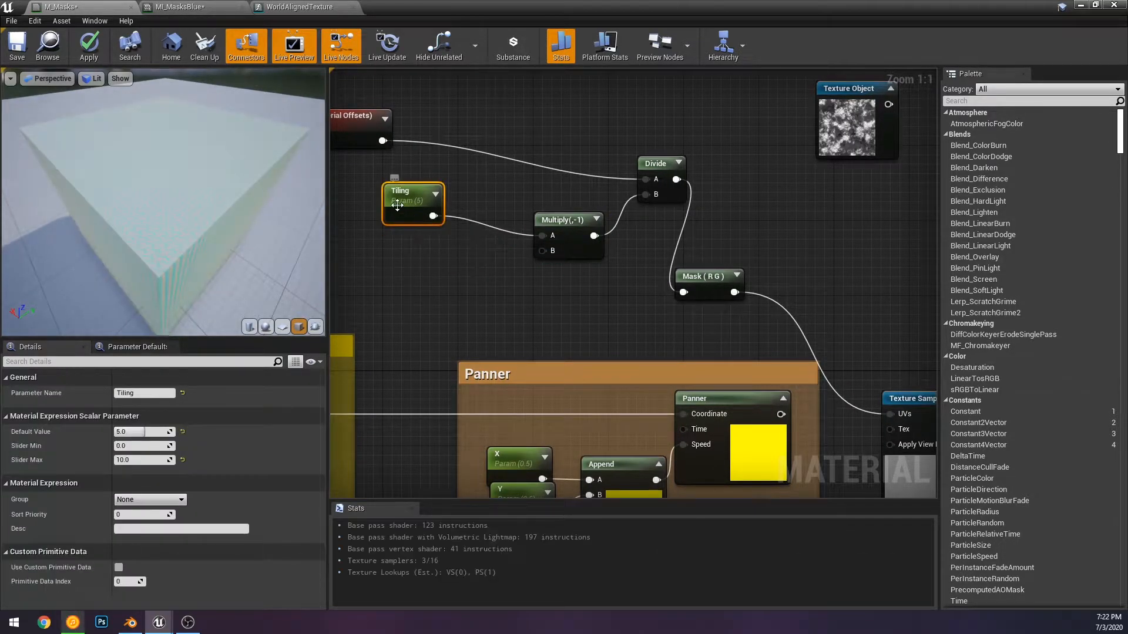
Set the copied Tiling parameter's default value to 512 and inspect the preview cube
left_click(143, 432)
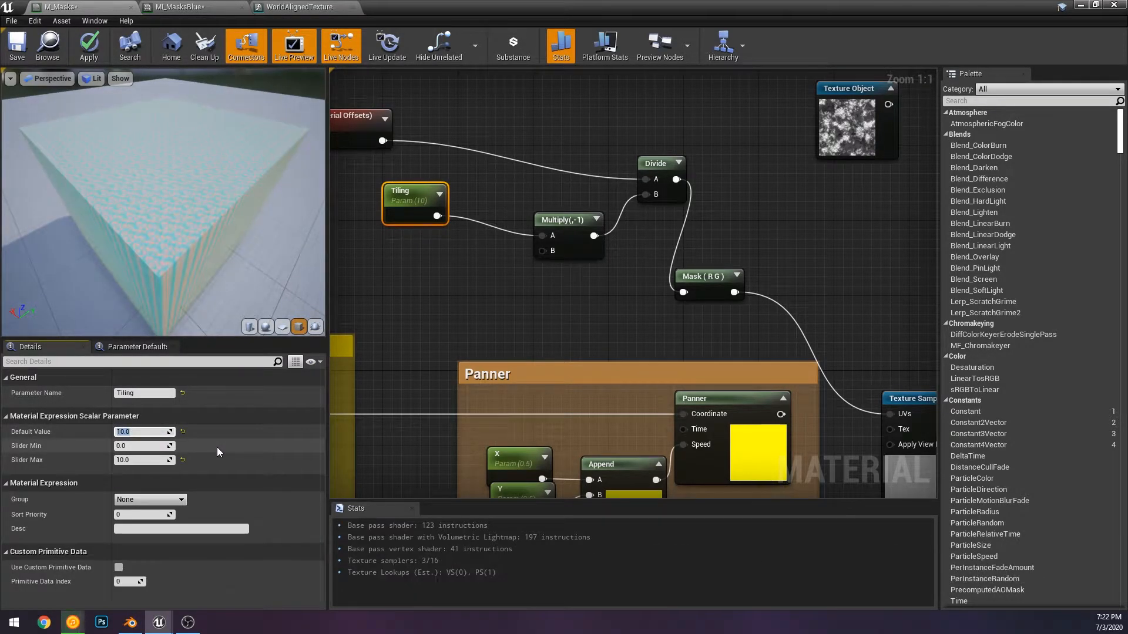
type("512")
key("Return")
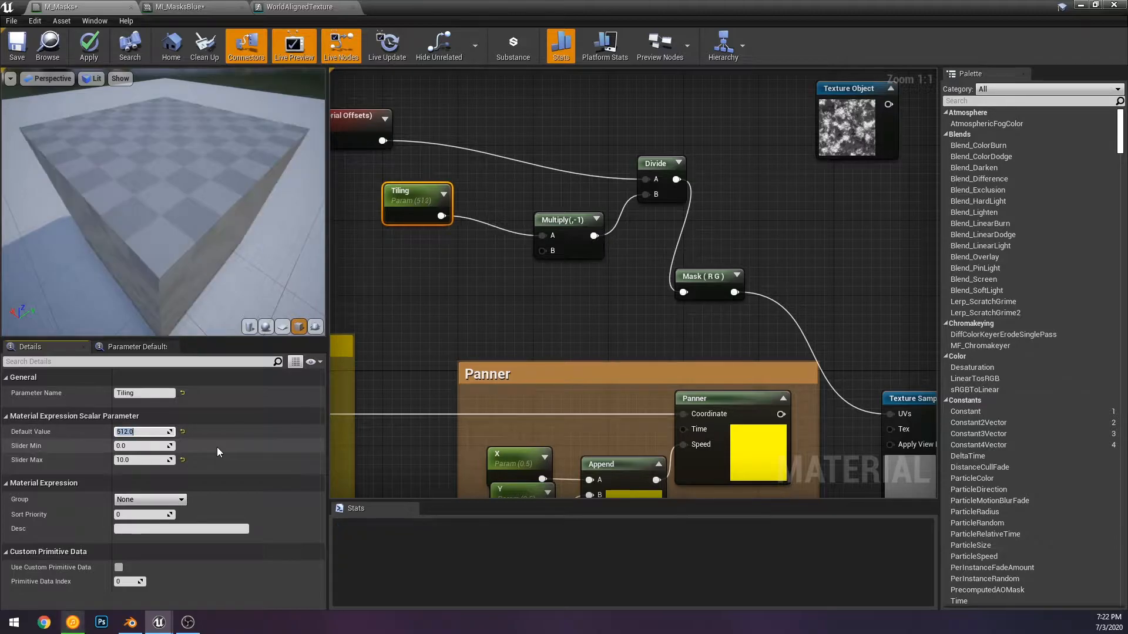
mouse_move(179, 219)
left_mouse_down()
mouse_move(203, 258)
mouse_move(180, 219)
mouse_move(199, 170)
mouse_move(188, 235)
left_mouse_up()
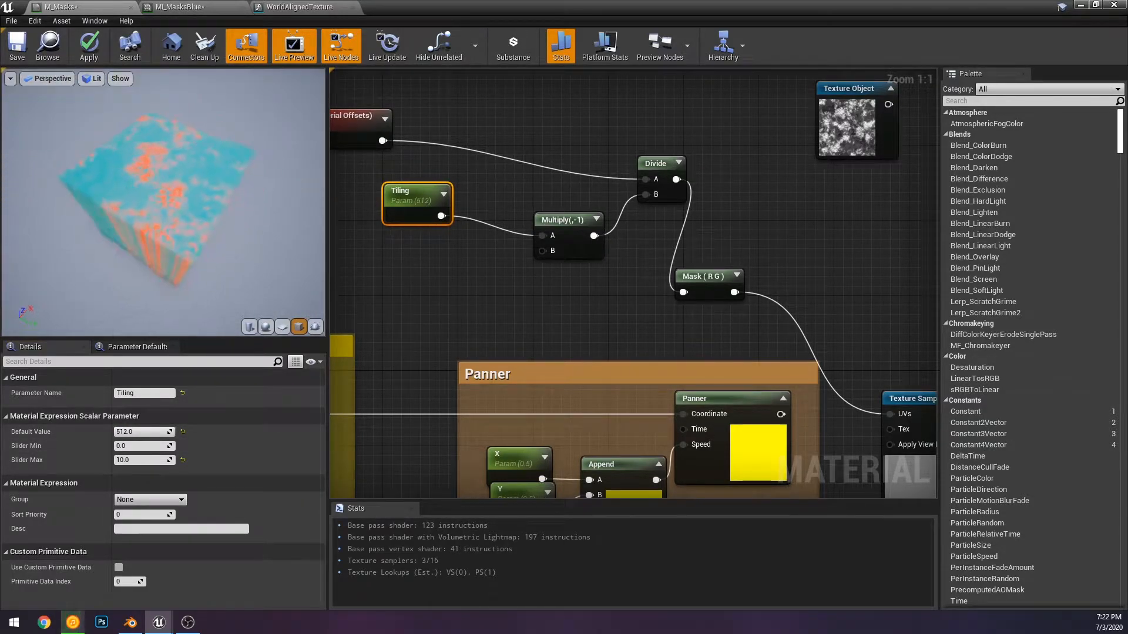
Examine the finished node chain and switch to the level to look at the floor that uses M_Masks
right_click_drag(641, 333, 519, 215)
right_click_drag(639, 183, 841, 280)
right_click_drag(111, 239, 127, 188)
left_click_drag(376, 6, 1127, 199)
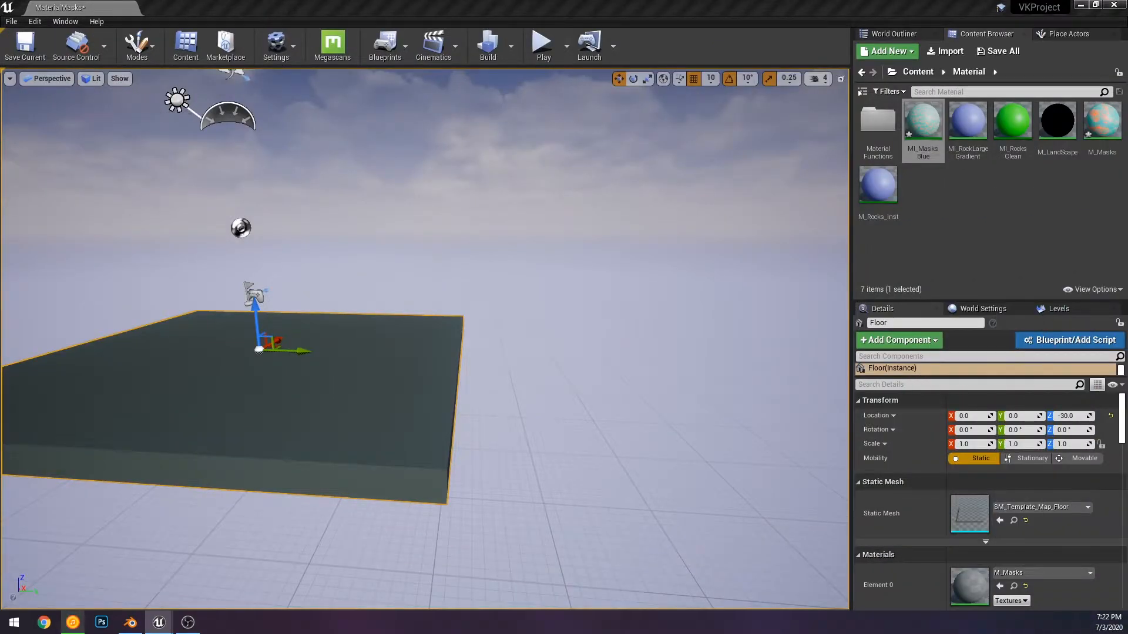
right_click_drag(378, 312, 266, 303)
left_click_drag(381, 290, 571, 198)
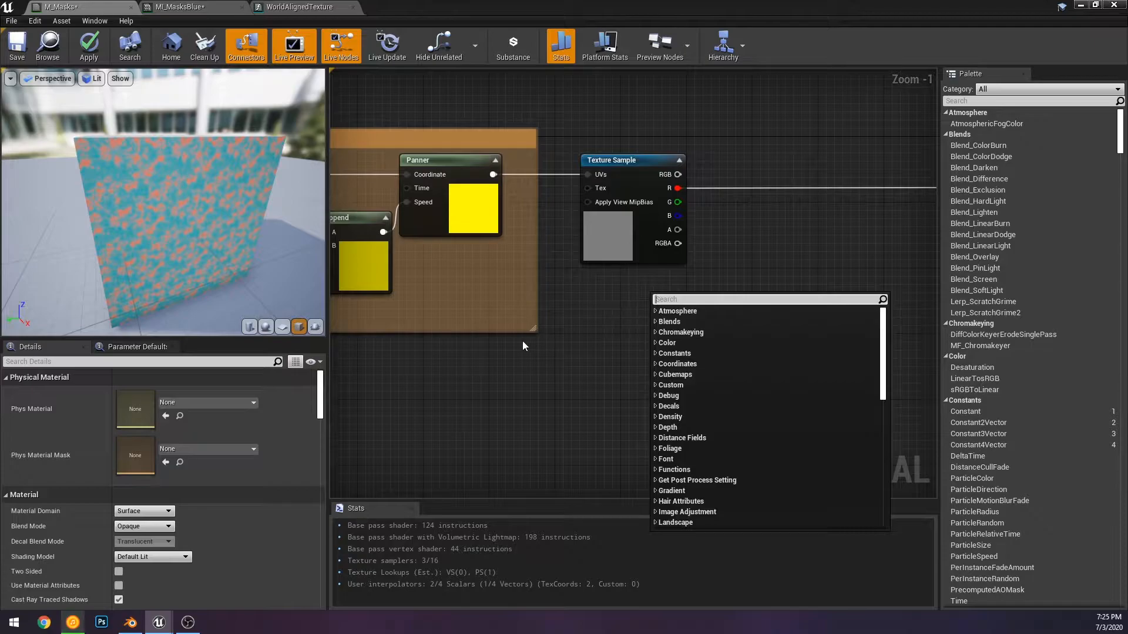
Add a Noise node in the empty space below the Texture Sample
type("nm")
key("BackSpace")
type("oise")
key("Return")
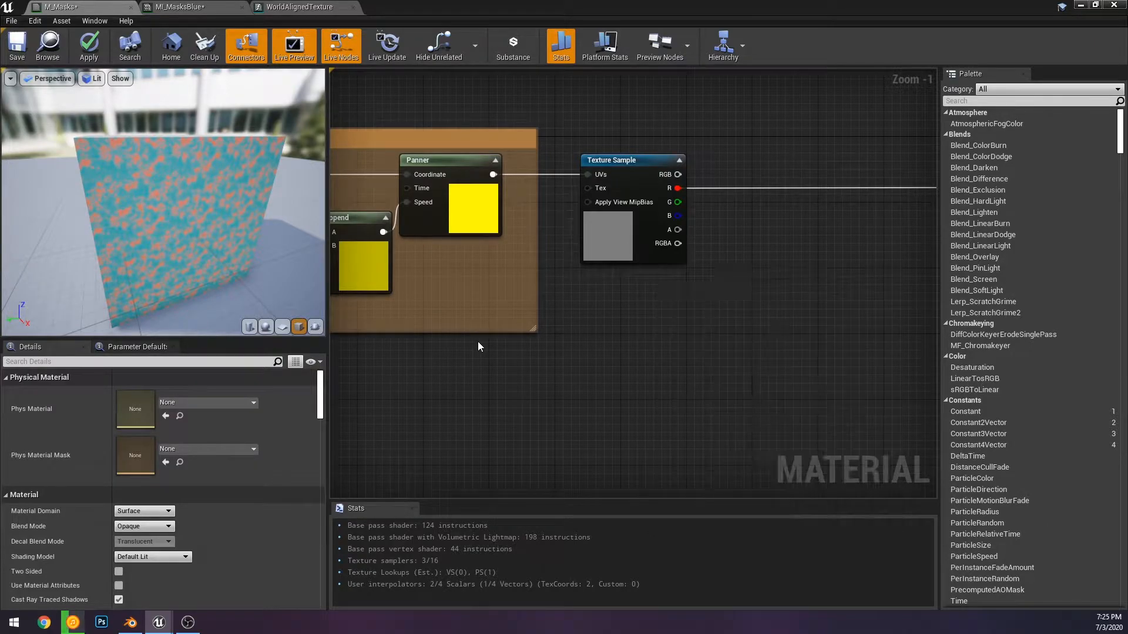
right_click_drag(621, 375, 510, 393)
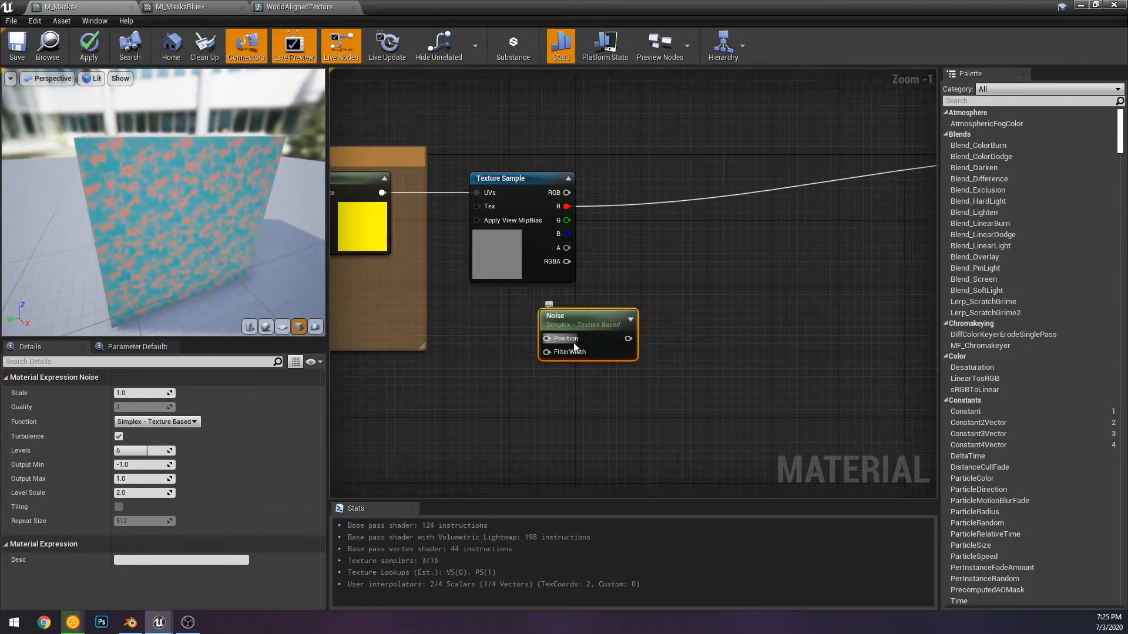
Connect the Panner output to the Noise's Position, route Noise into the Lerp's Alpha, and check the compile error
left_click_drag(540, 343, 547, 339)
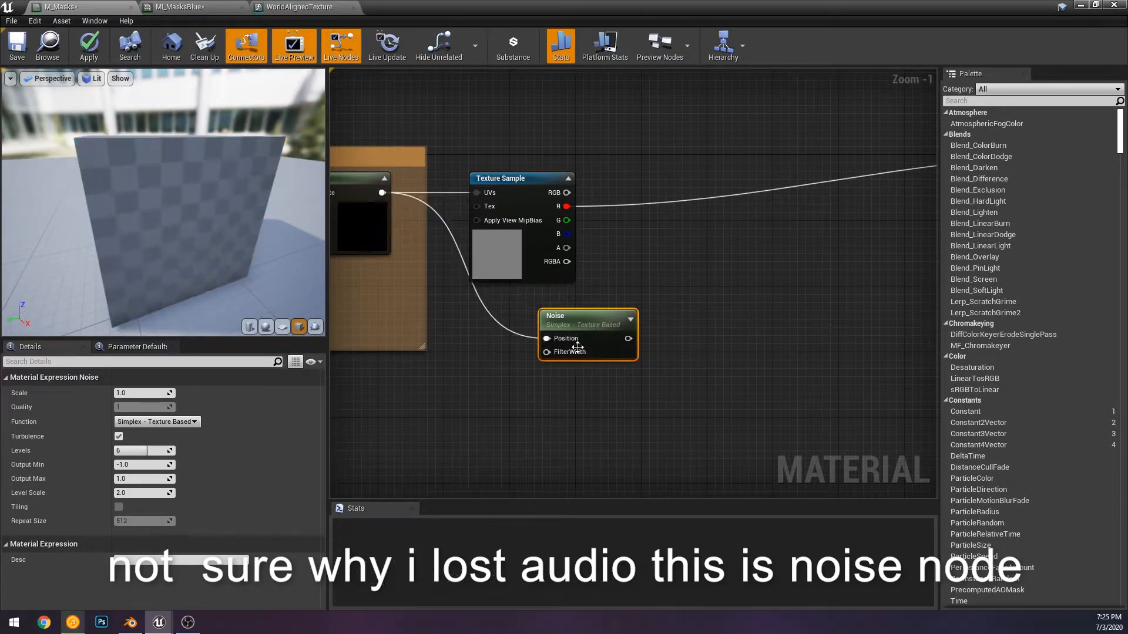
scroll(587, 329, "down", 1)
left_click_drag(462, 353, 739, 275)
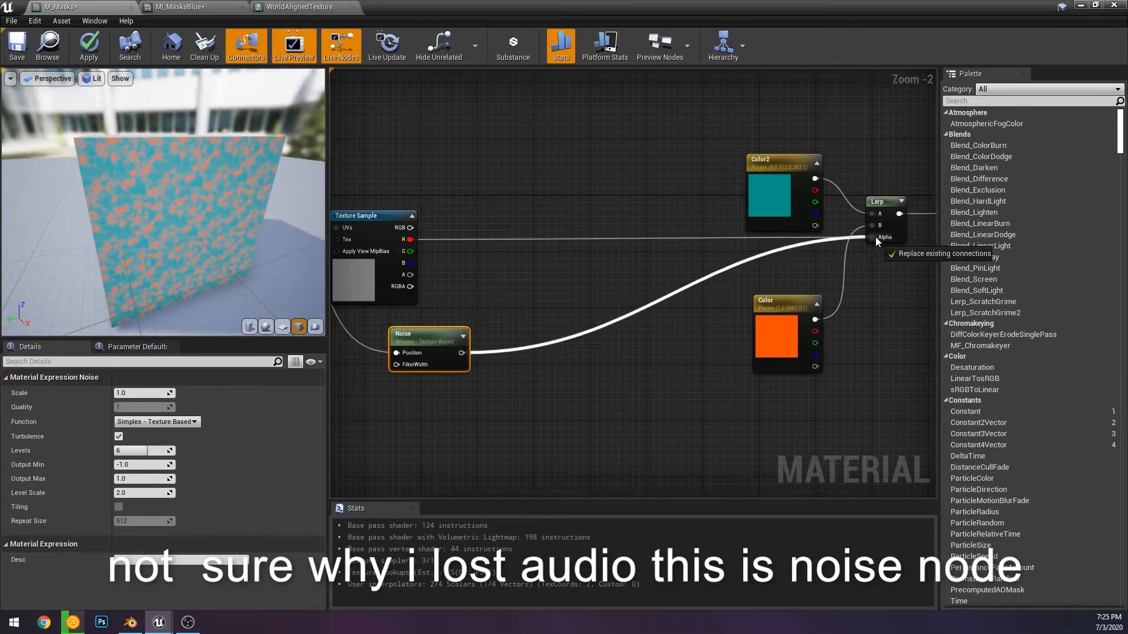
left_click_drag(875, 237, 876, 238)
left_click(527, 217)
scroll(637, 290, "up", 2)
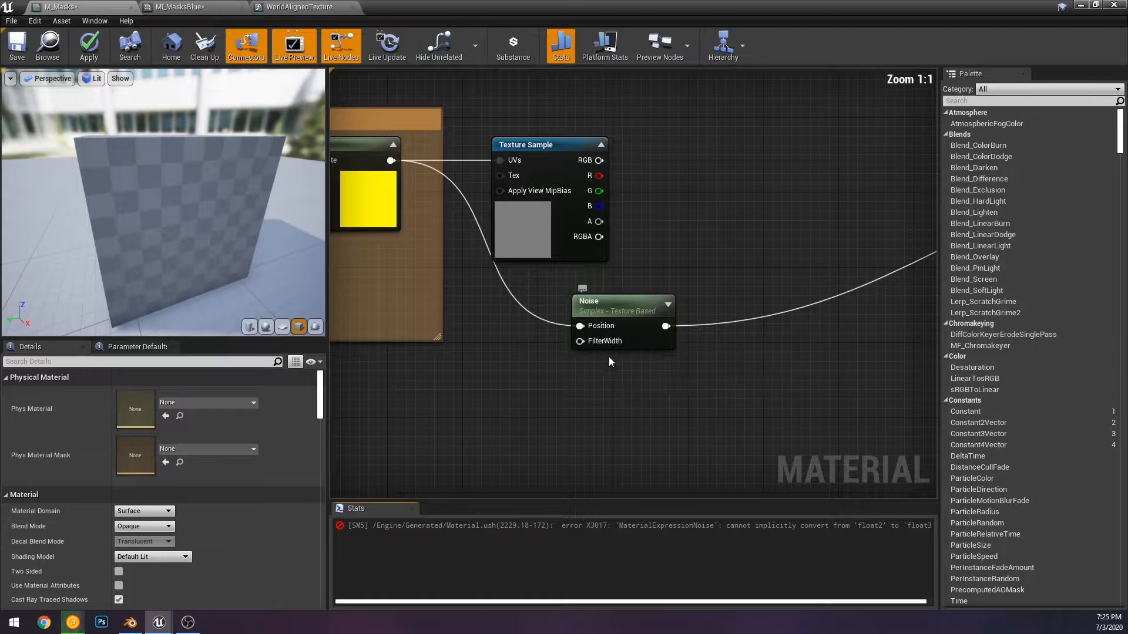
left_click(517, 527)
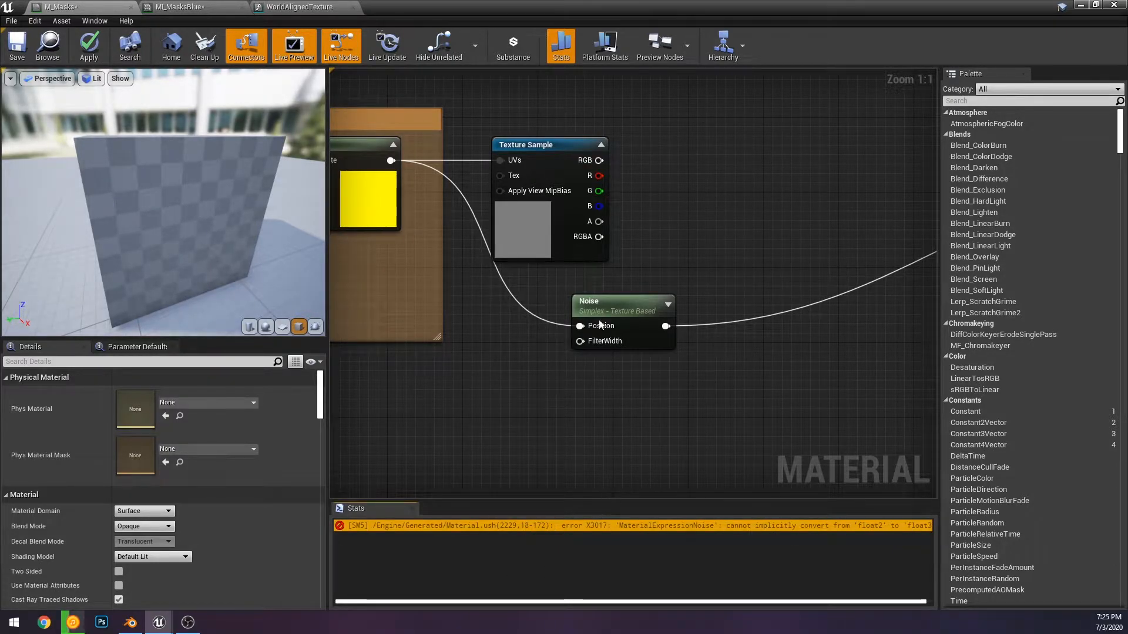
Copy the Absolute World Position node from the World postion RG comment and paste it below the Noise node
right_click_drag(608, 231, 849, 633)
scroll(612, 234, "down", 2)
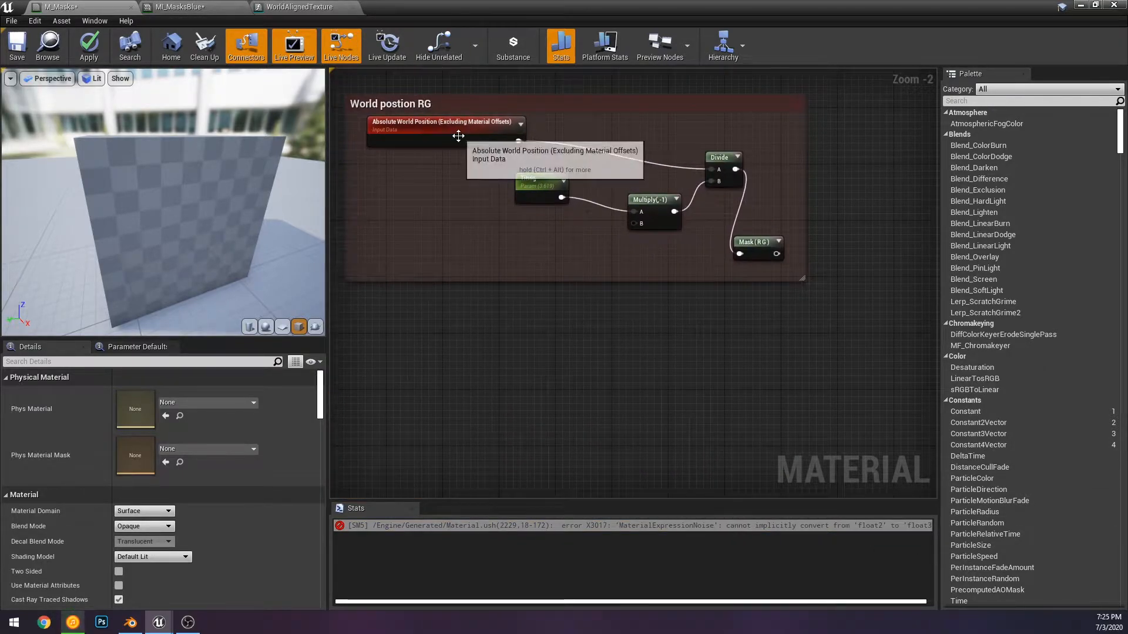
left_click(458, 136)
right_click_drag(658, 317, 662, 71)
right_click_drag(644, 391, 575, 371)
key("ctrl+v")
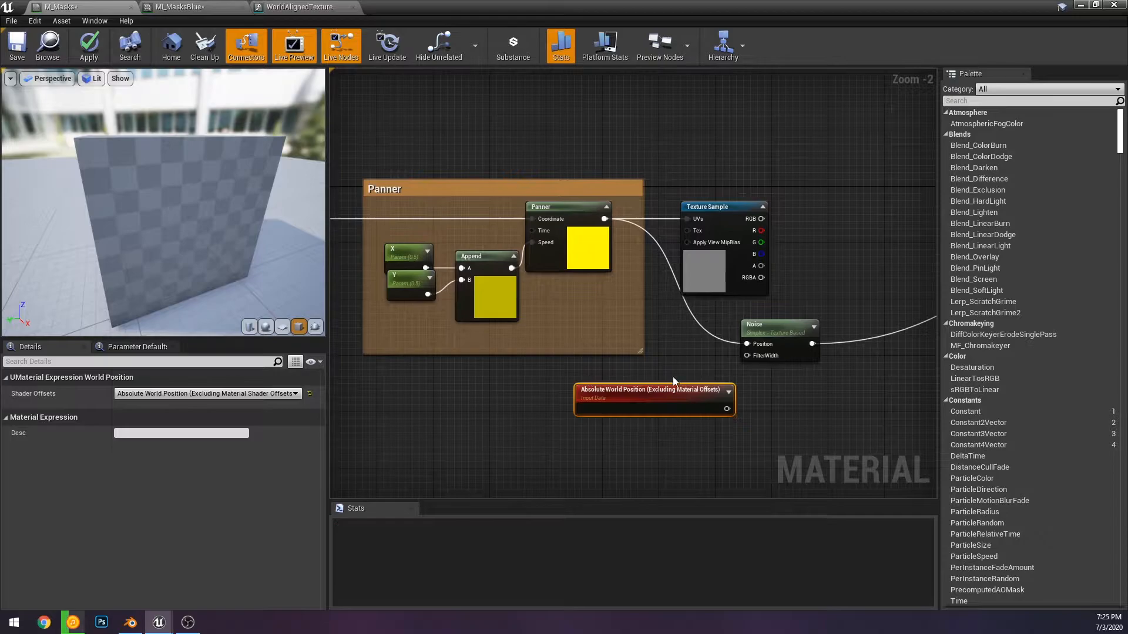
Feed the Absolute World Position node into the Noise's Position input and place it below the Panner comment
scroll(672, 376, "up", 2)
left_click_drag(770, 316, 772, 332)
left_click(635, 431)
left_click_drag(595, 399, 426, 370)
left_click(693, 423)
left_click_drag(200, 258, 202, 293)
right_click_drag(201, 254, 229, 196)
Align the Noise node with the Absolute World Position node and set its Scale to 0.8
left_click(833, 310)
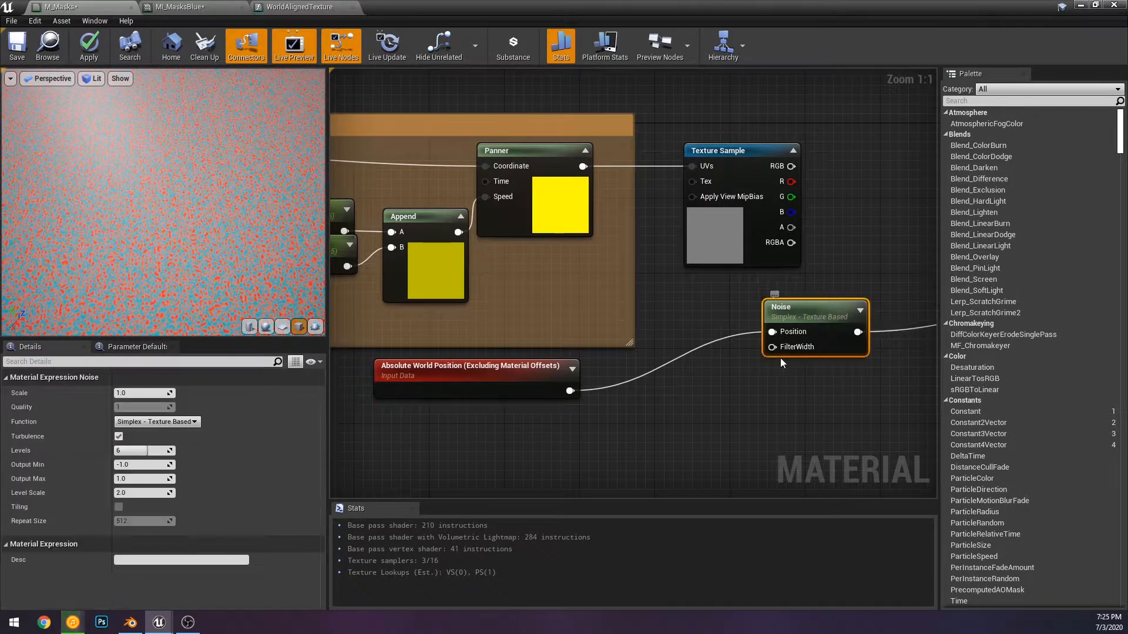
left_click_drag(835, 318, 826, 375)
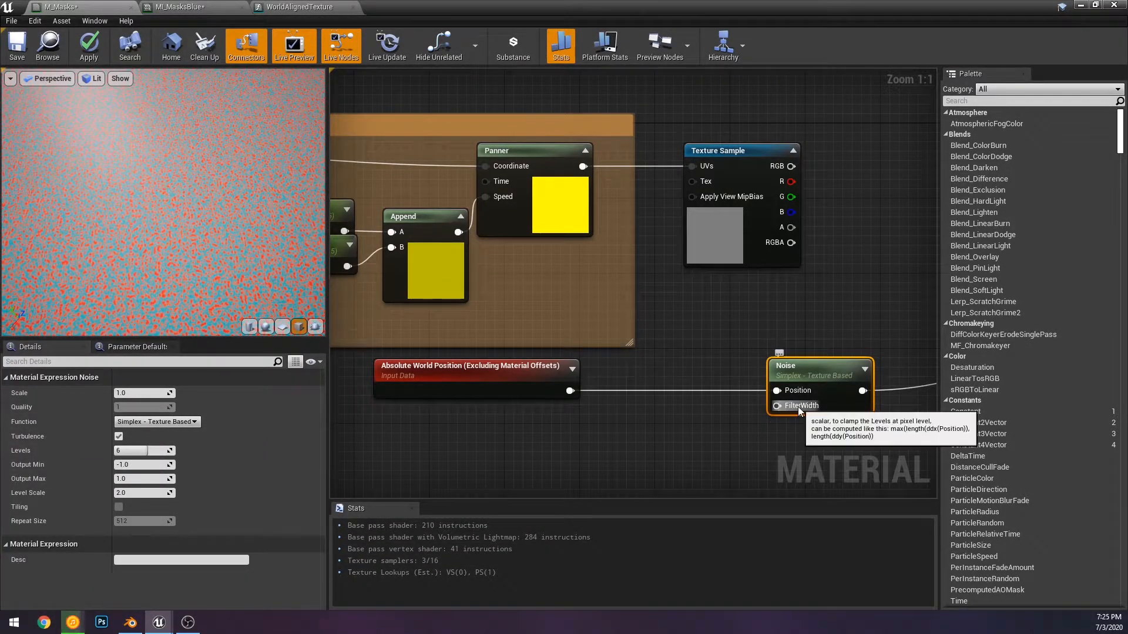
left_click_drag(166, 394, 161, 393)
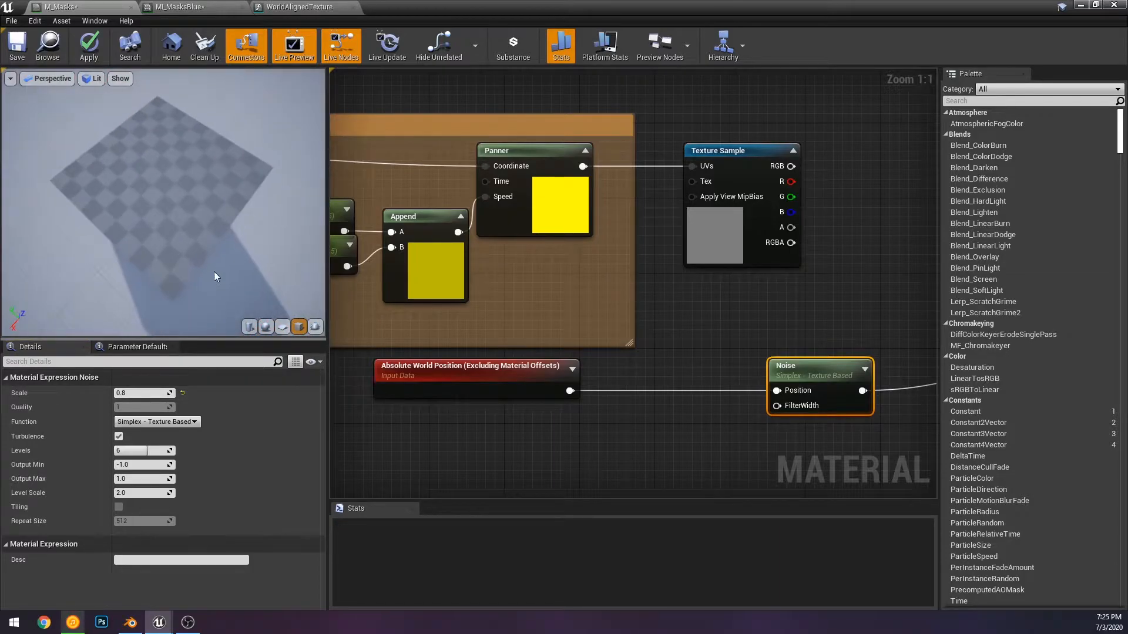
right_click_drag(178, 231, 178, 259)
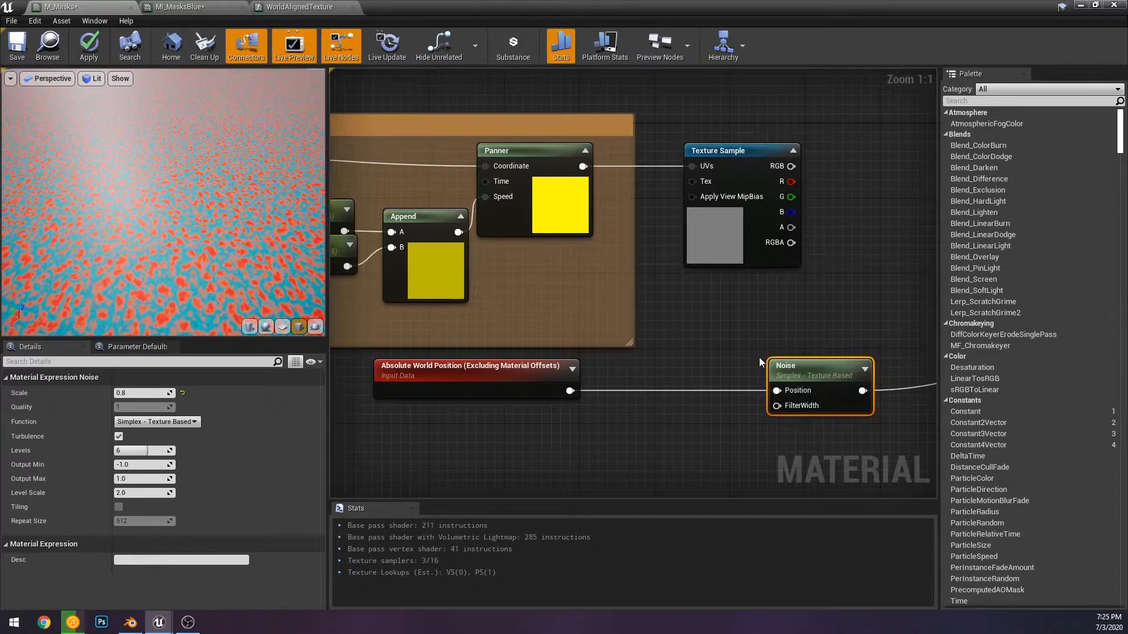
Preview the Noise node on its own, examine its pattern up close, and stop previewing it
right_click(820, 371)
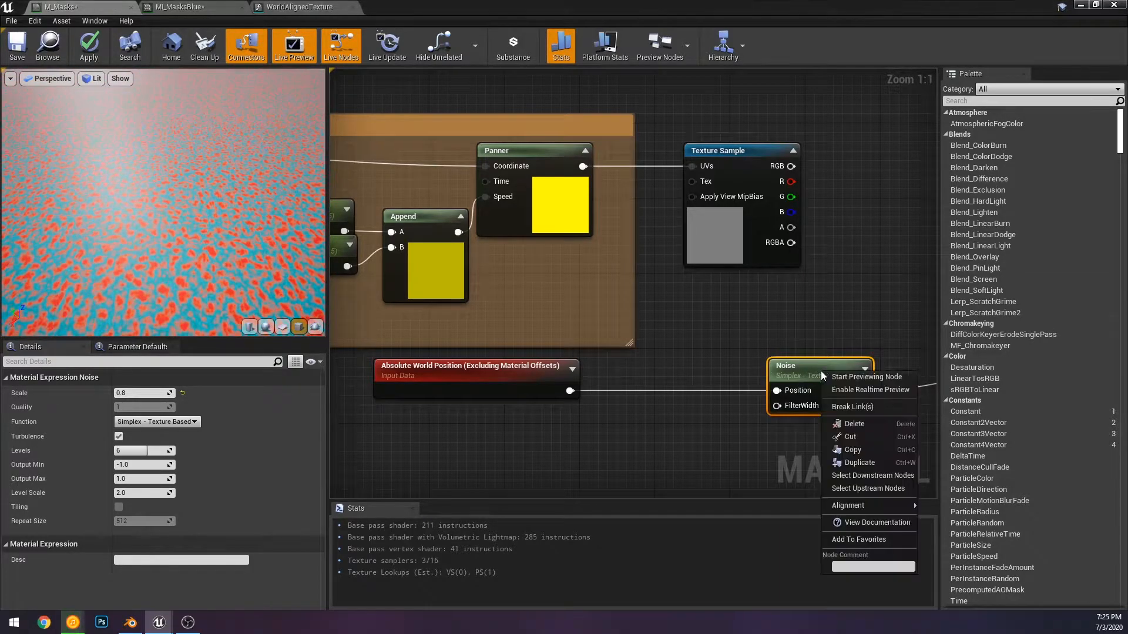
left_click(859, 376)
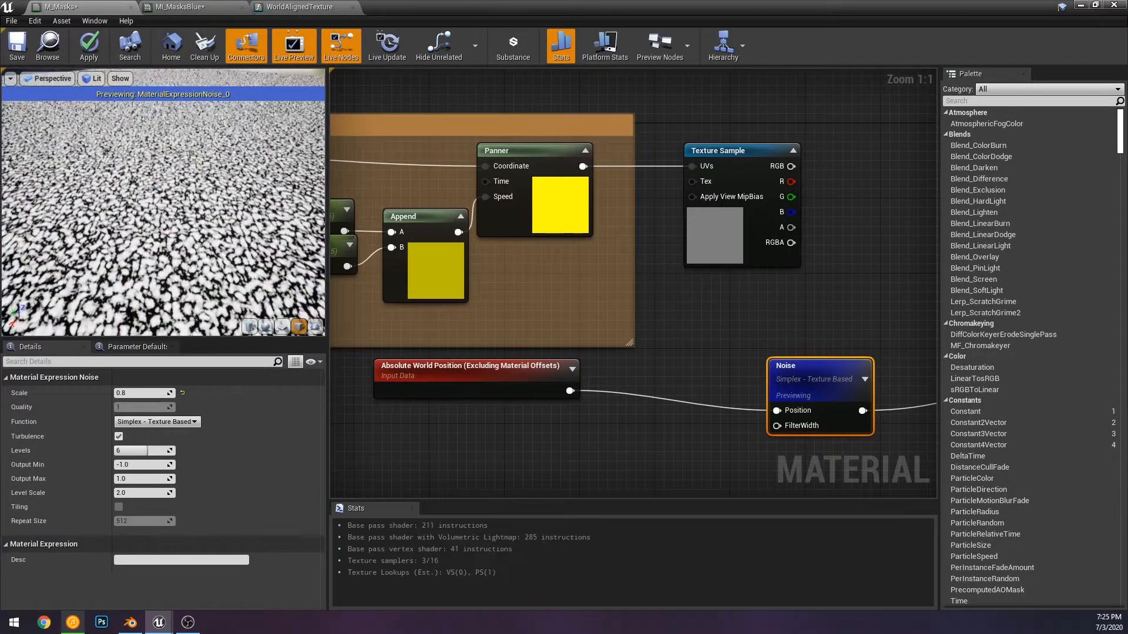
left_click_drag(202, 129, 214, 135)
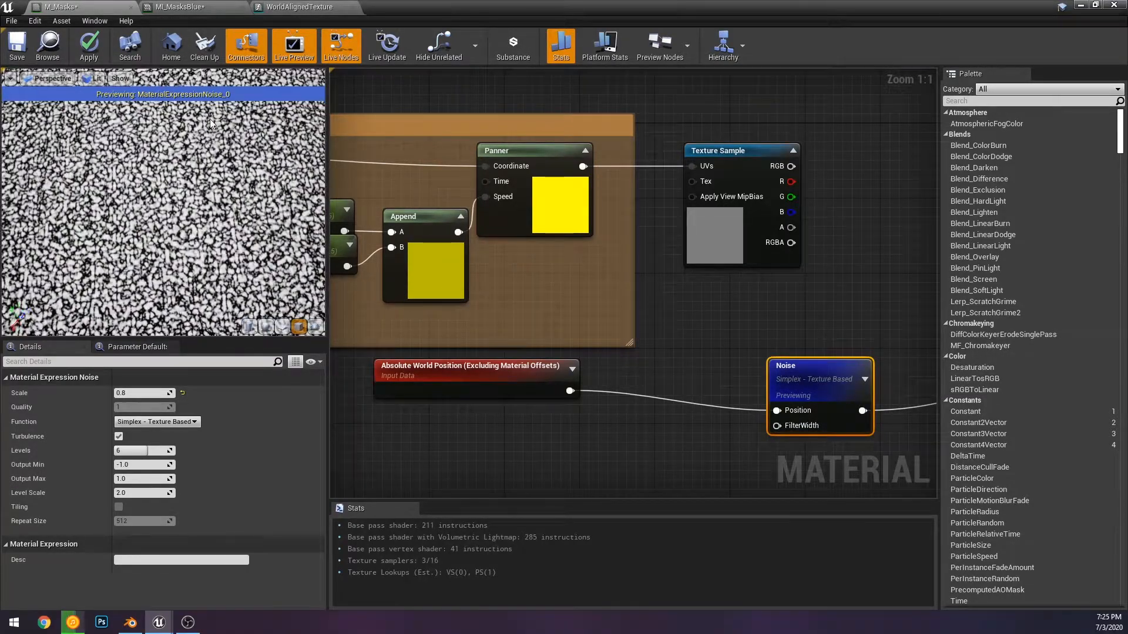
scroll(204, 155, "up", 8)
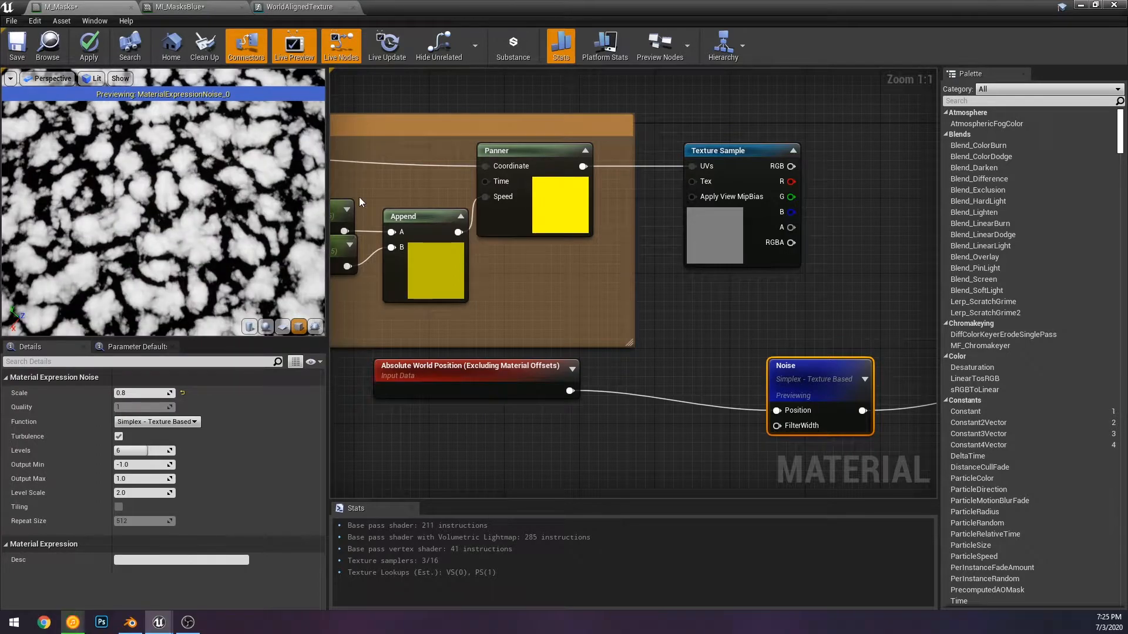
right_click_drag(206, 177, 244, 185)
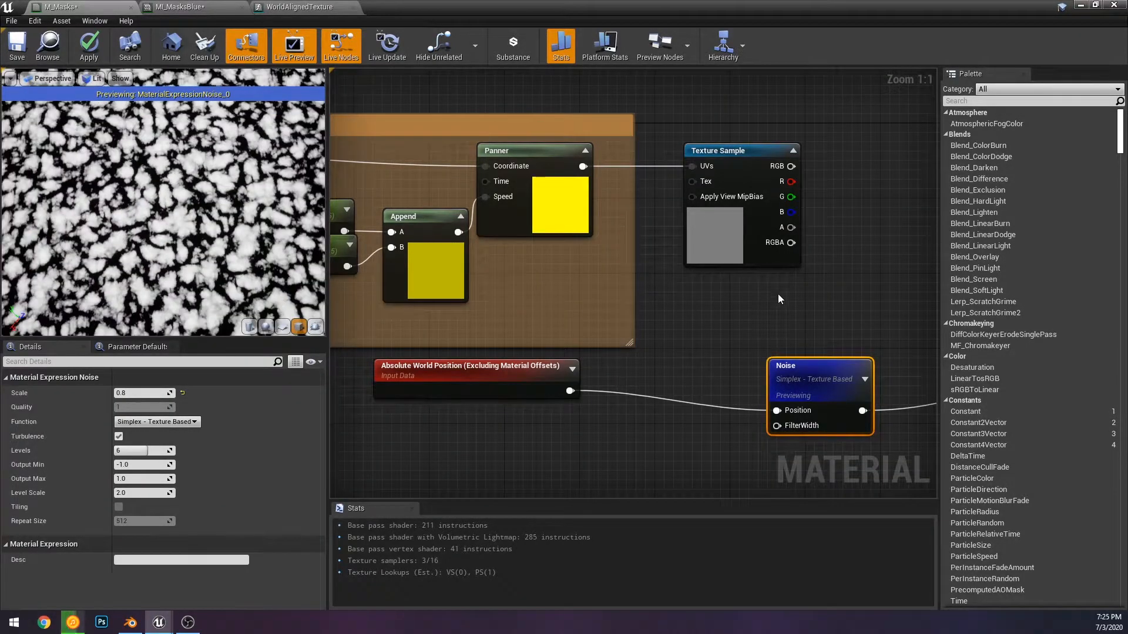
scroll(778, 298, "down", 2)
right_click(569, 344)
left_click(623, 348)
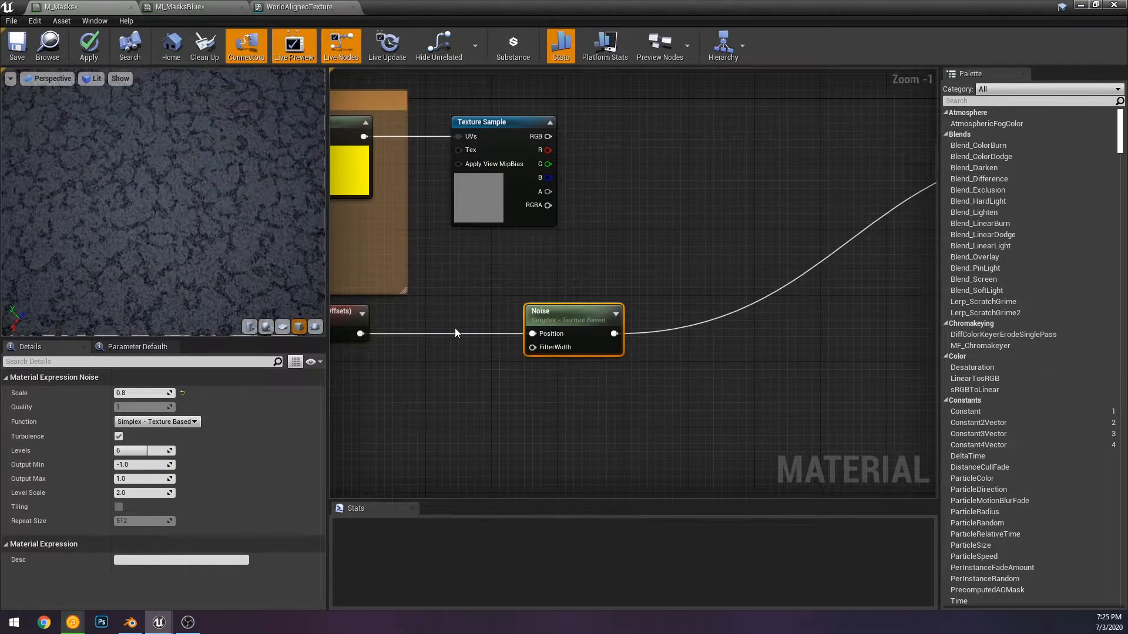
Rearrange the graph by moving the Noise closer to its world position input and the Color parameter away from Color2
left_click_drag(589, 316, 481, 316)
left_click(728, 253)
right_click_drag(761, 244, 480, 280)
right_click_drag(460, 243, 611, 237)
scroll(492, 245, "down", 1)
left_click_drag(705, 310, 585, 232)
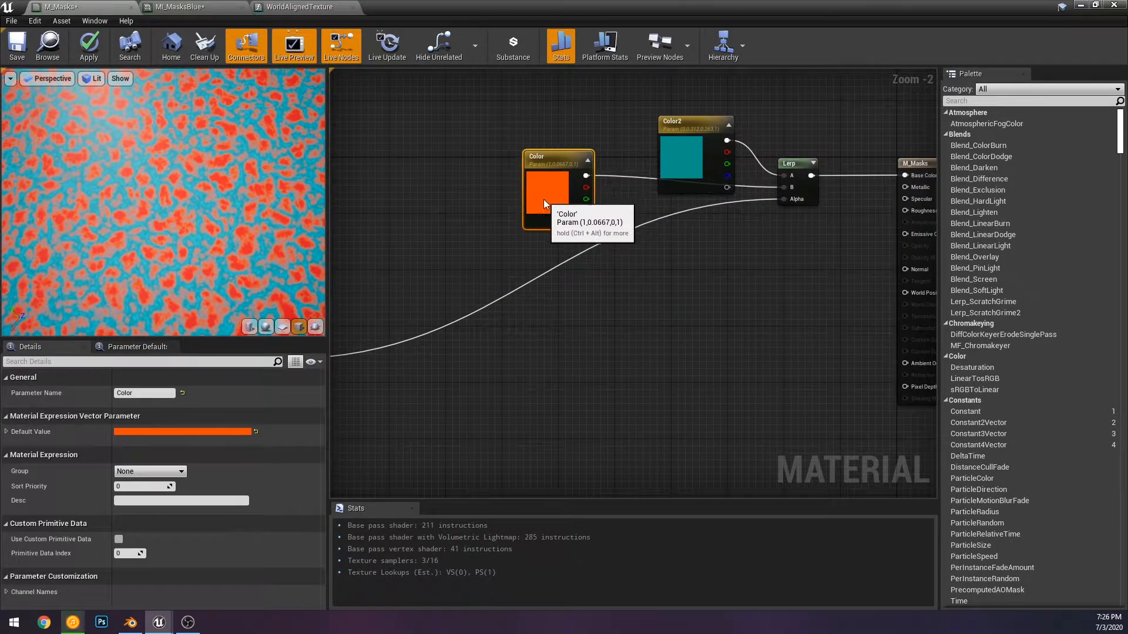
left_click_drag(544, 201, 500, 217)
right_click_drag(762, 229, 675, 239)
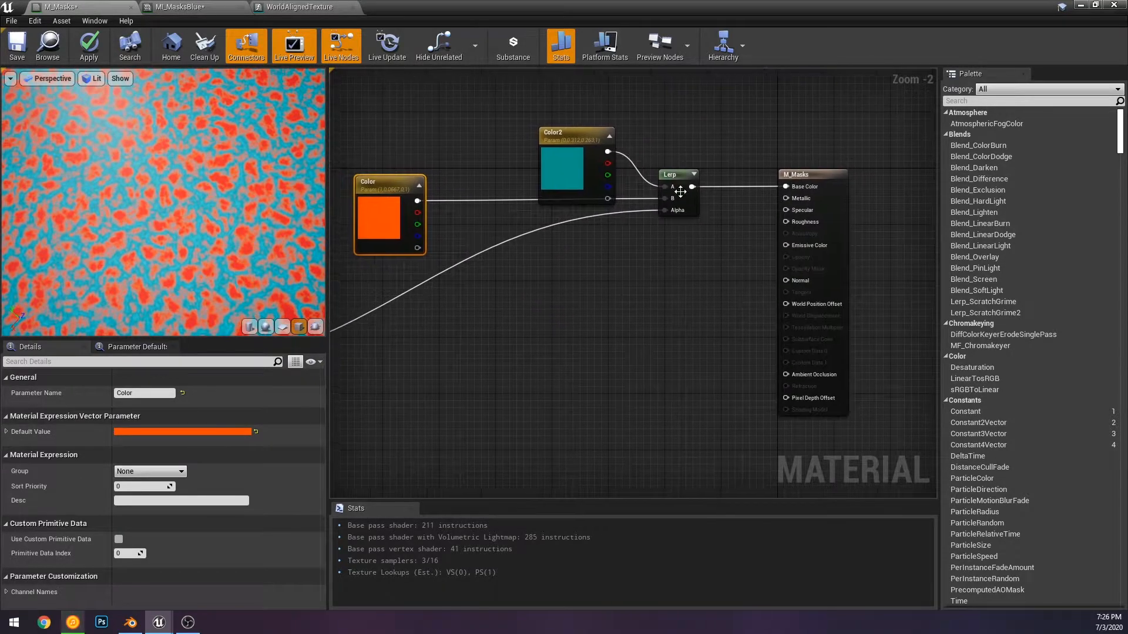
left_click(685, 179)
left_click_drag(786, 234, 703, 219)
Paste a copy of the T_TestMask Texture Sample below the Lerp node
left_click(582, 280)
right_click_drag(561, 272, 933, 251)
scroll(933, 251, "down", 2)
scroll(673, 258, "up", 3)
left_click(640, 240)
right_click_drag(620, 235, 333, 267)
scroll(773, 247, "down", 2)
key("ctrl+v")
right_click_drag(859, 295, 729, 297)
scroll(730, 297, "up", 2)
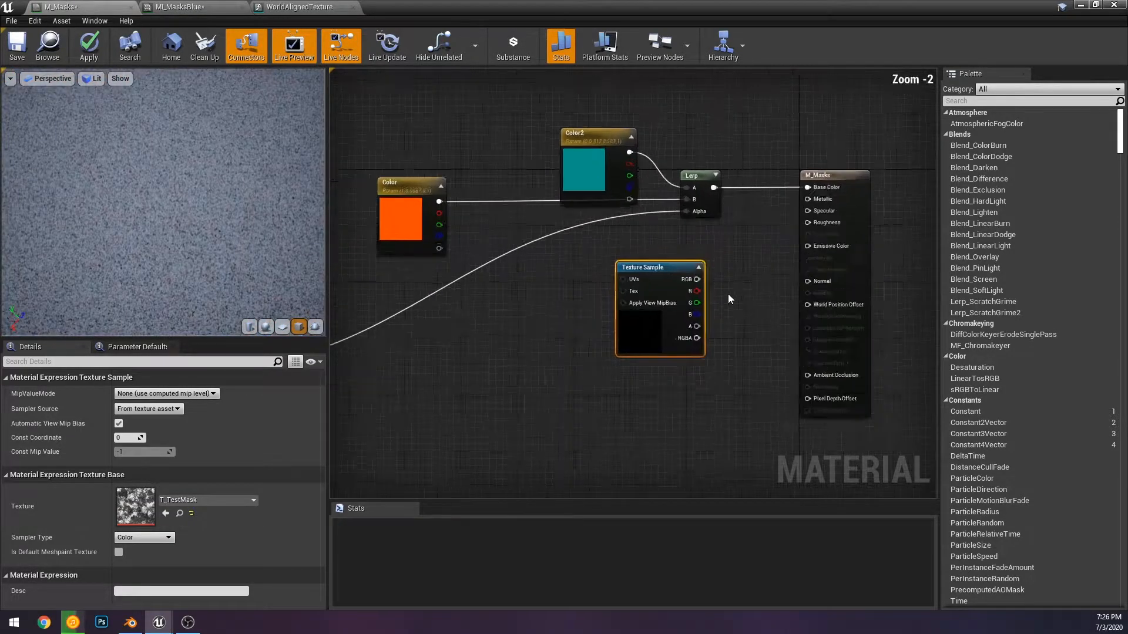
scroll(534, 274, "down", 2)
right_click_drag(533, 274, 788, 249)
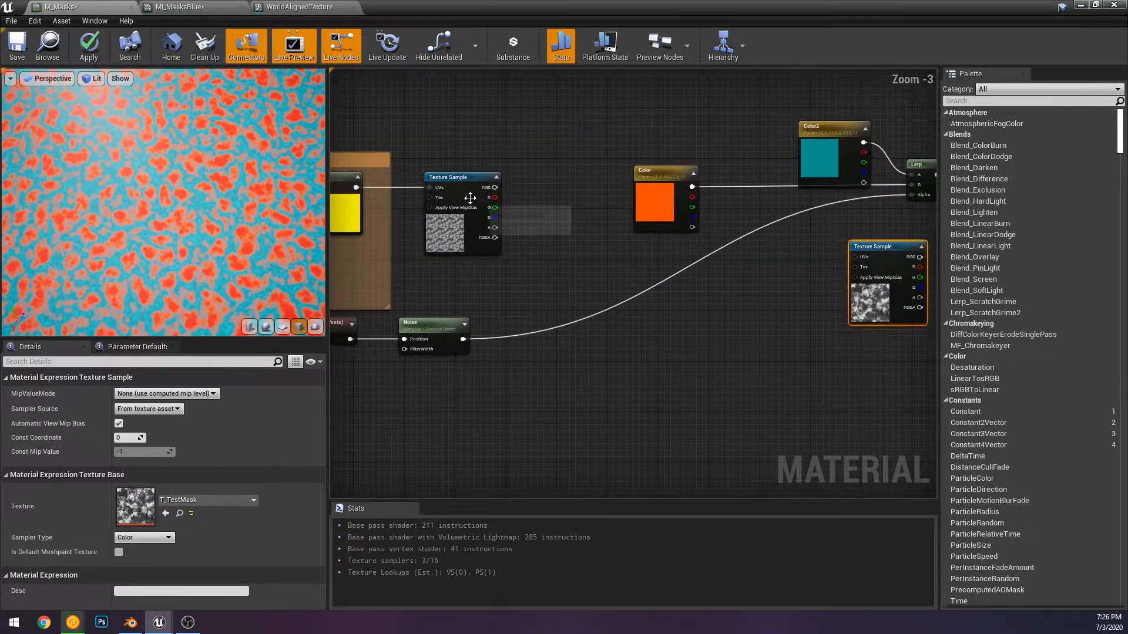
Connect the original Texture Sample's red channel to the material's Roughness input
left_click_drag(492, 198, 567, 205)
left_click(352, 240)
right_click_drag(341, 240, 575, 228)
Delete the pasted Texture Sample and feed the original's red channel into the Lerp's Alpha in place of the Noise
left_click(657, 240)
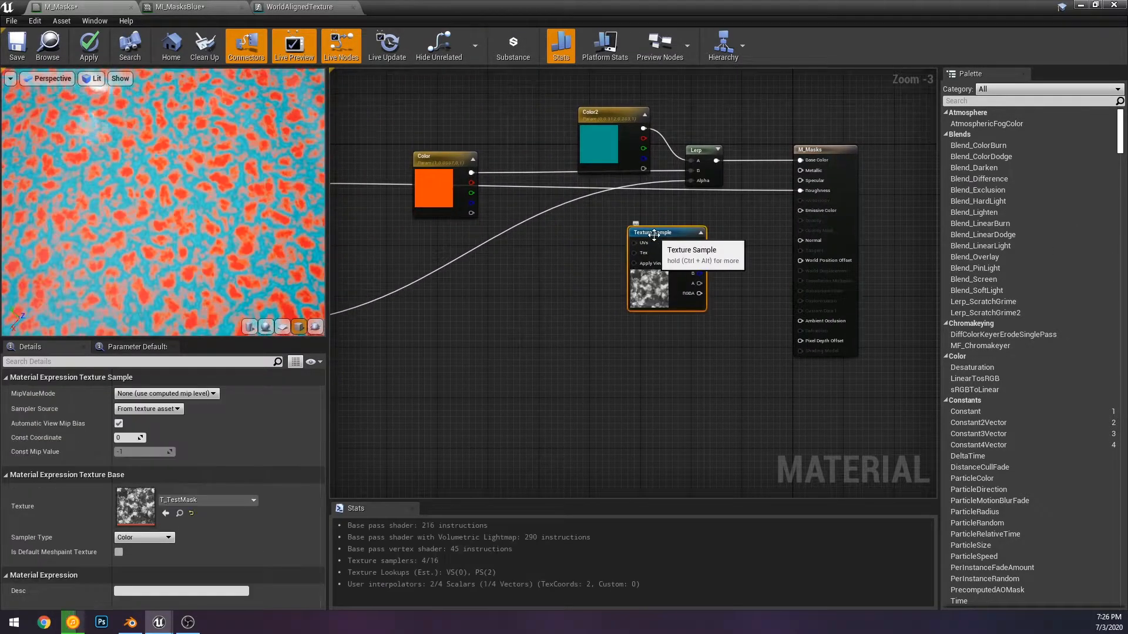
key("Delete")
left_click_drag(699, 181, 594, 183)
right_click_drag(643, 145, 290, 146)
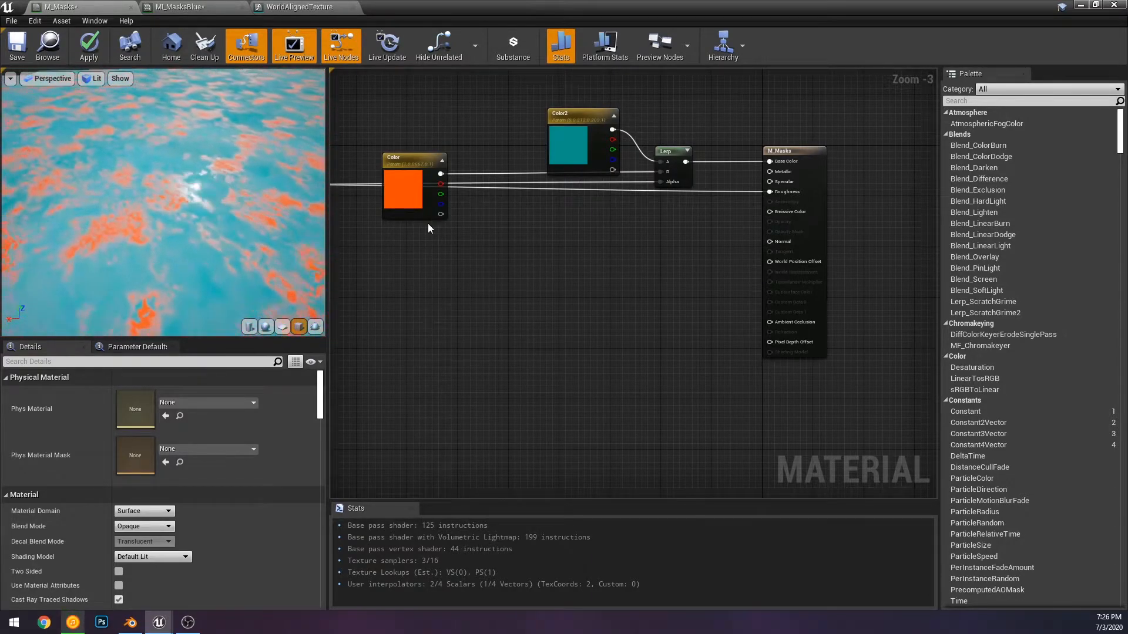
Add two reroute points on the Roughness wire, one near each end, and pull them below the color nodes
right_click_drag(422, 209, 607, 210)
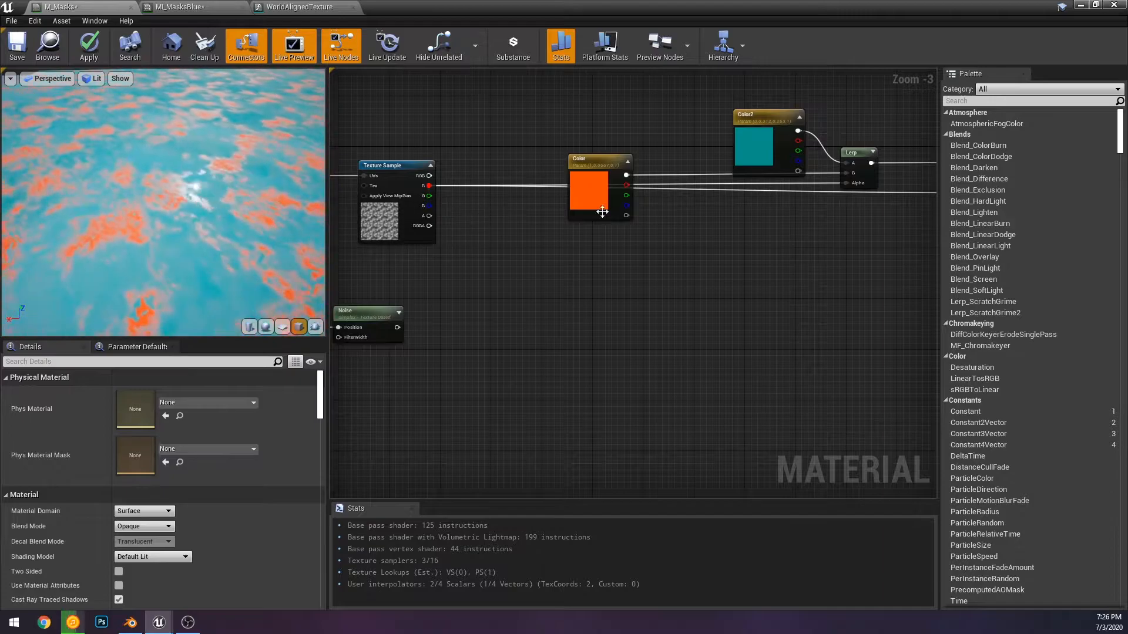
double_click(757, 189)
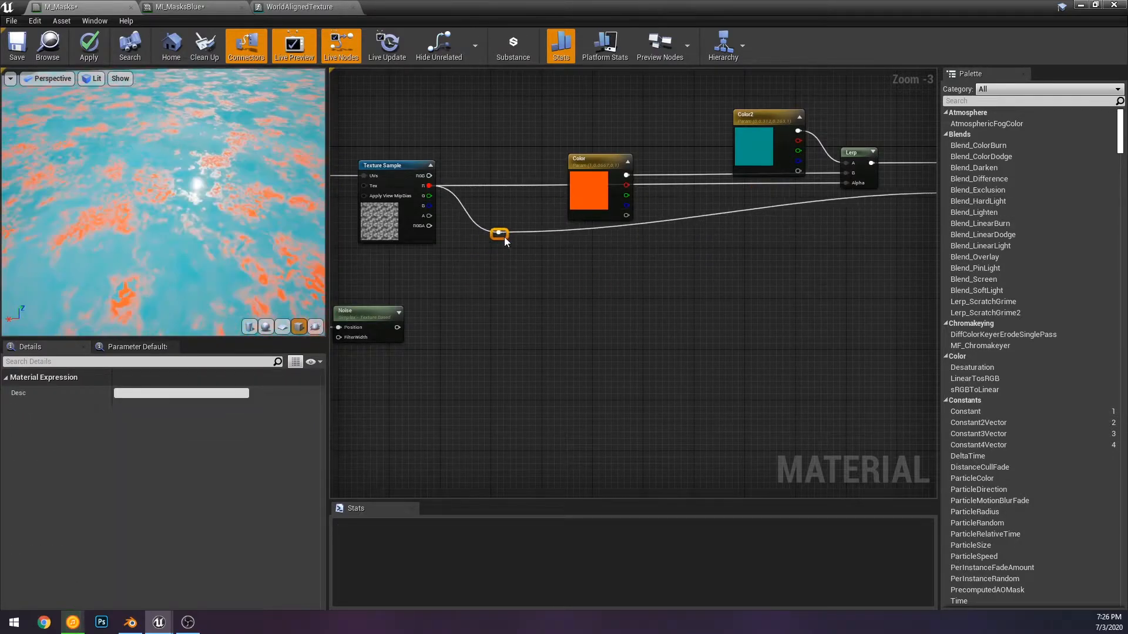
left_click(789, 249)
right_click_drag(790, 248, 705, 246)
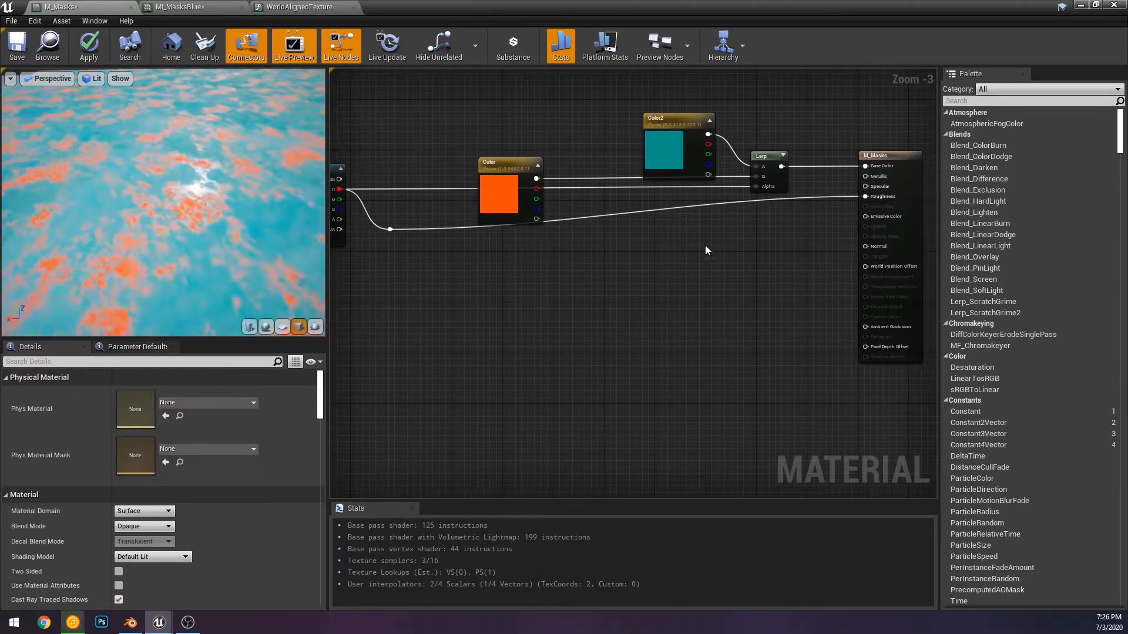
double_click(818, 200)
left_click_drag(818, 202, 809, 242)
Add a Multiply node between the two Roughness reroute points and place it below the Color parameter
left_click(442, 296)
right_click_drag(442, 296, 532, 284)
left_click_drag(478, 263, 629, 288)
type("multiply")
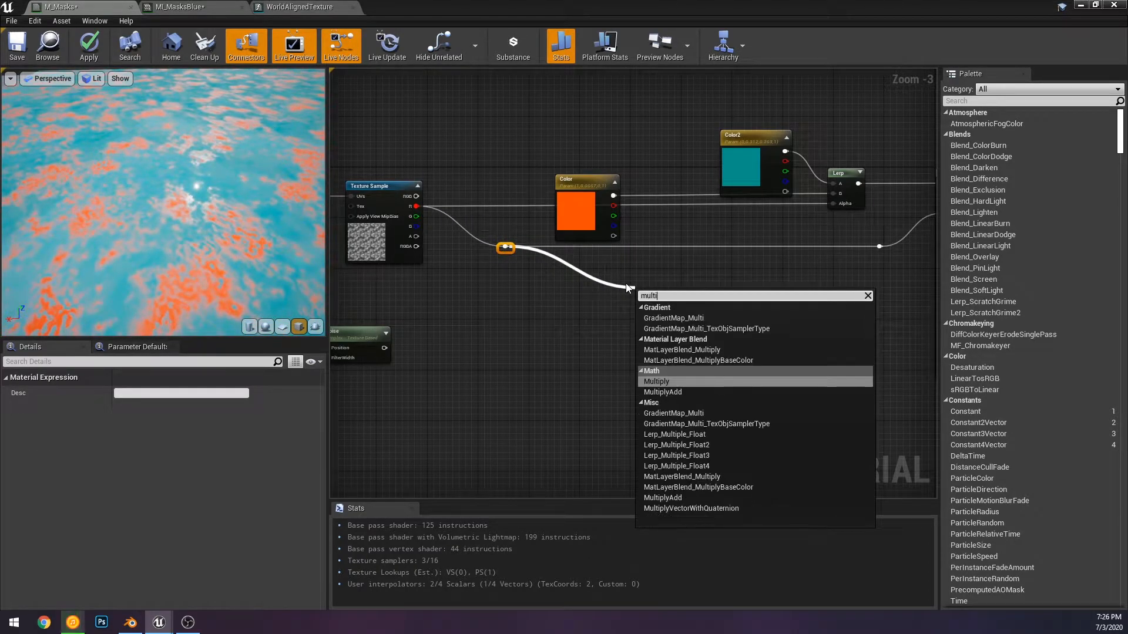
key("Return")
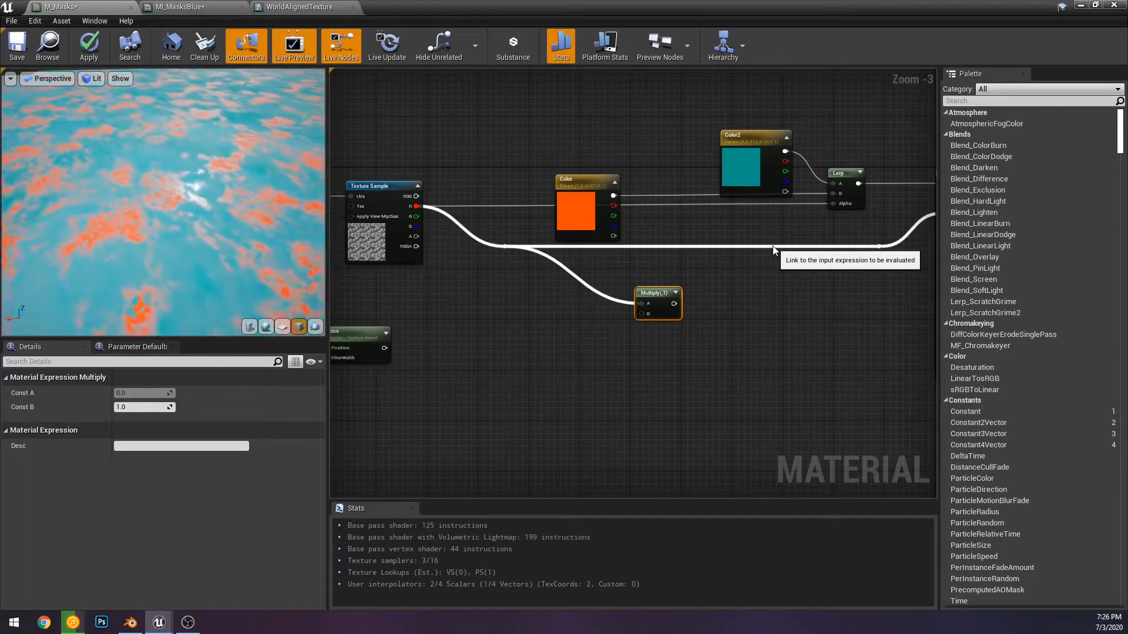
left_click_drag(673, 304, 883, 246)
left_click(688, 300)
left_click_drag(656, 292, 543, 273)
left_click(562, 274)
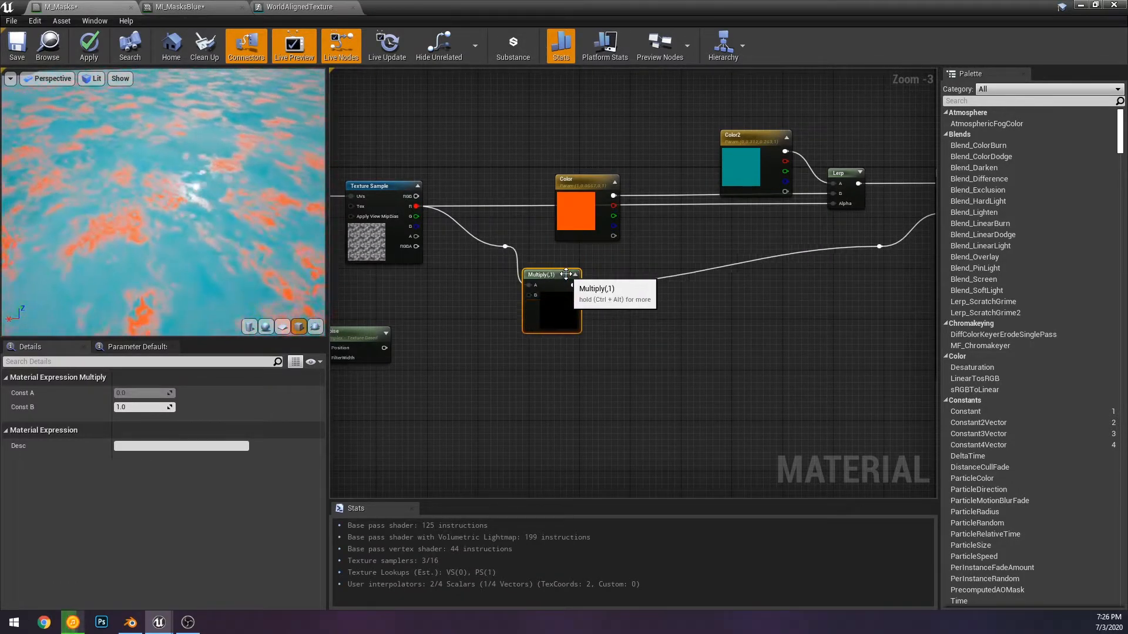
Set the Multiply's Const B to 5 and inspect the reflections in the preview
left_click(133, 407)
type("5")
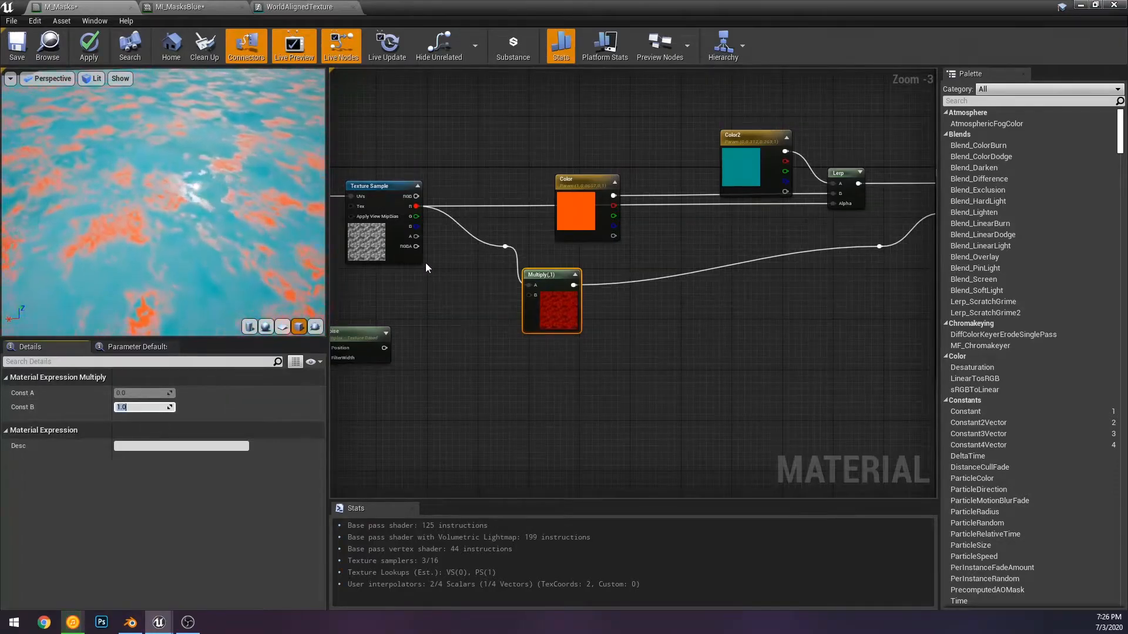
key("Return")
scroll(536, 324, "up", 3)
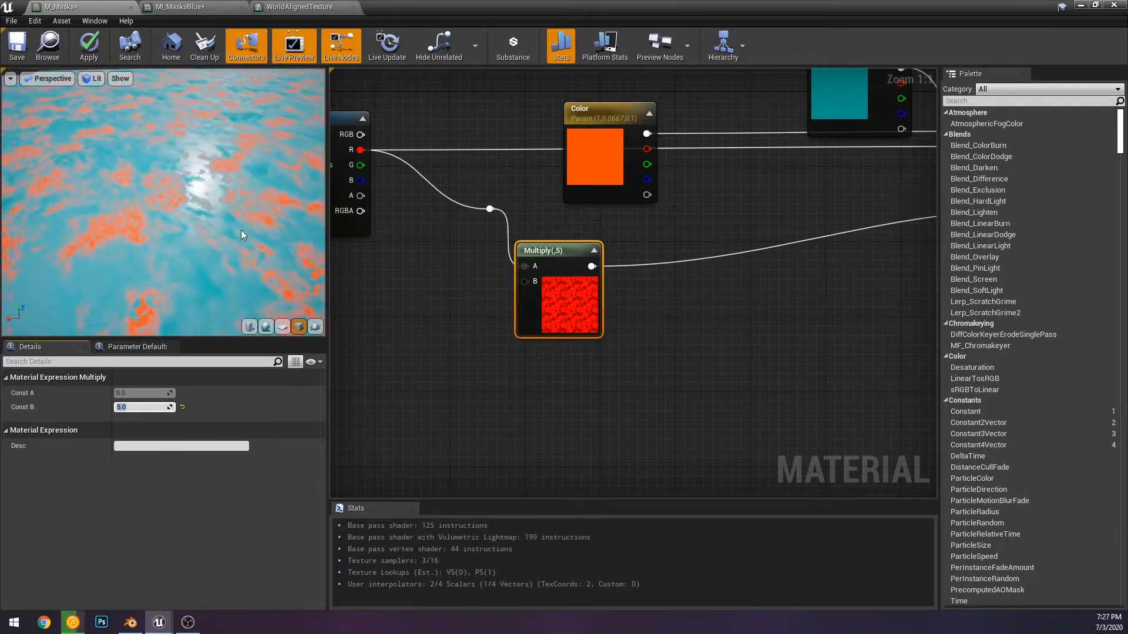
mouse_move(196, 194)
left_mouse_down()
mouse_move(196, 135)
mouse_move(197, 194)
left_mouse_up()
scroll(196, 194, "up", 3)
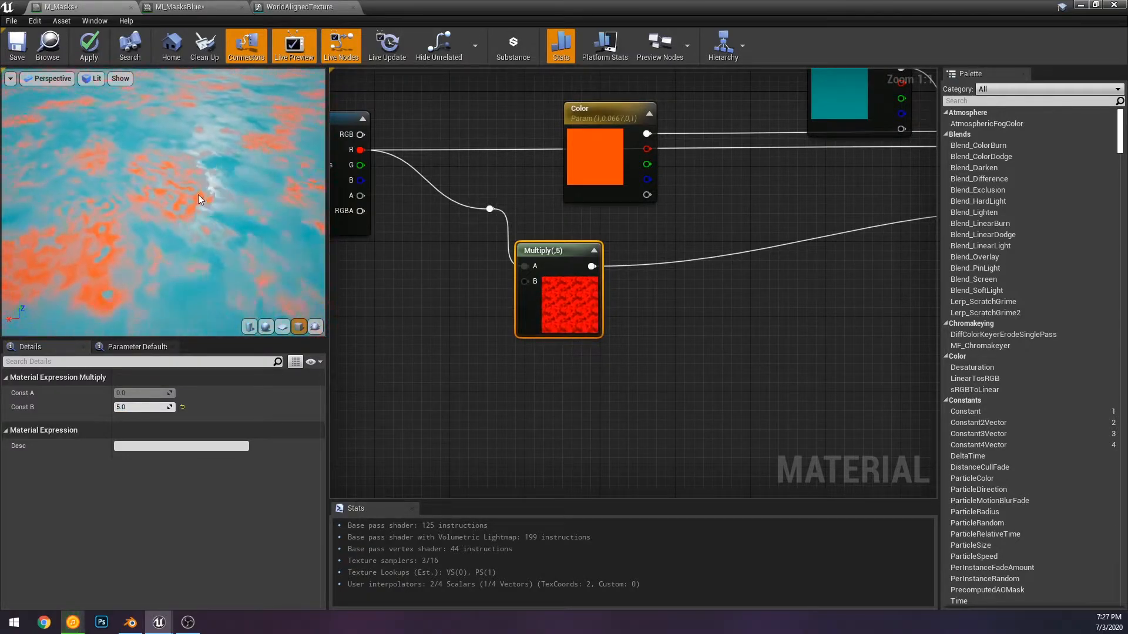
Widen the preview viewport, set the Multiply's Const B to 10, and inspect the surface shine
left_click_drag(323, 306, 517, 305)
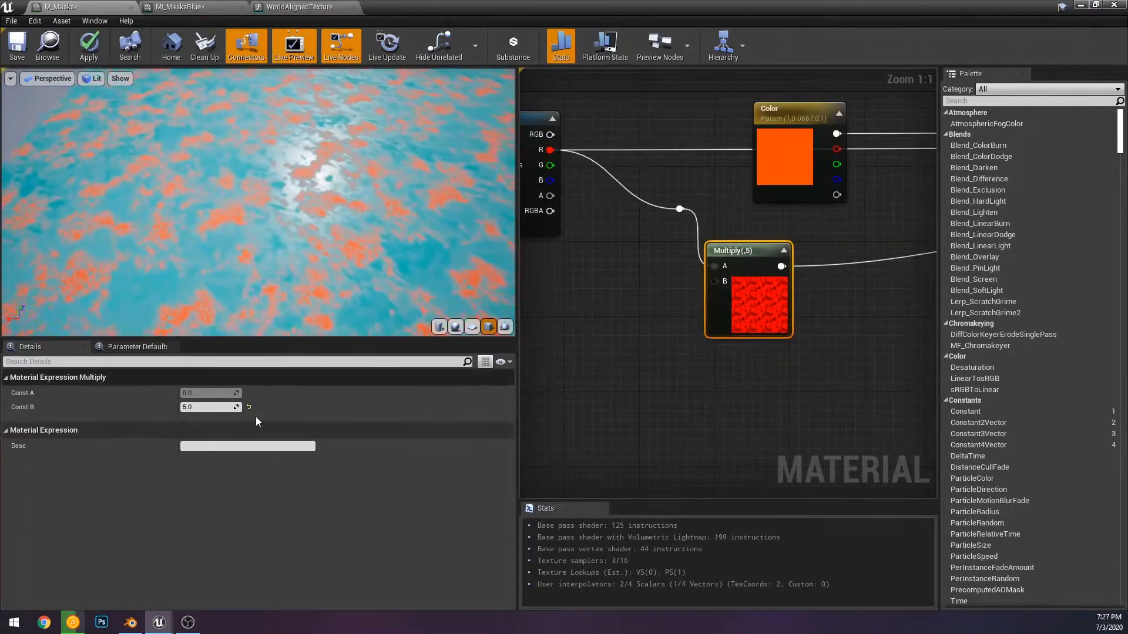
left_click(203, 407)
type("10")
key("Return")
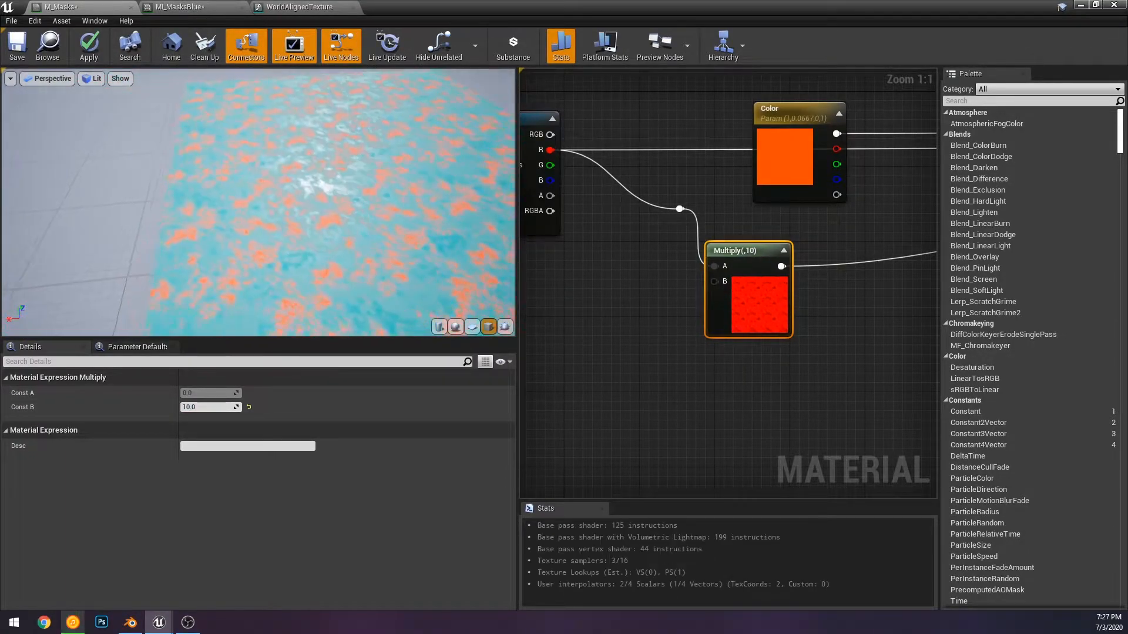
mouse_move(244, 197)
left_mouse_down()
mouse_move(299, 196)
mouse_move(255, 186)
left_mouse_up()
scroll(244, 196, "up", 5)
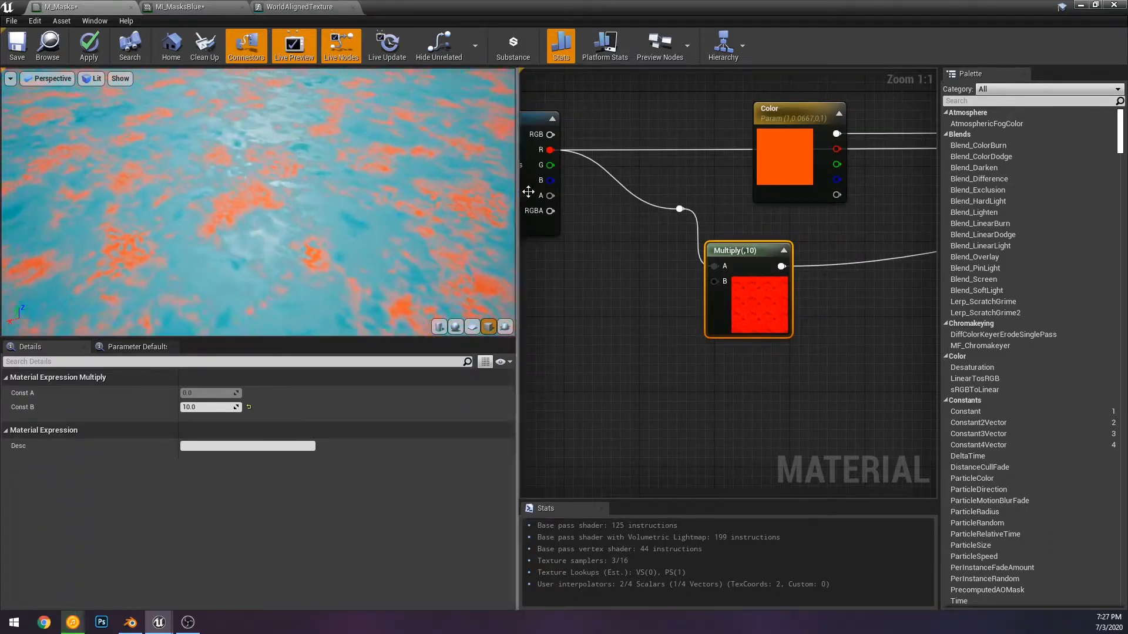
scroll(376, 211, "down", 5)
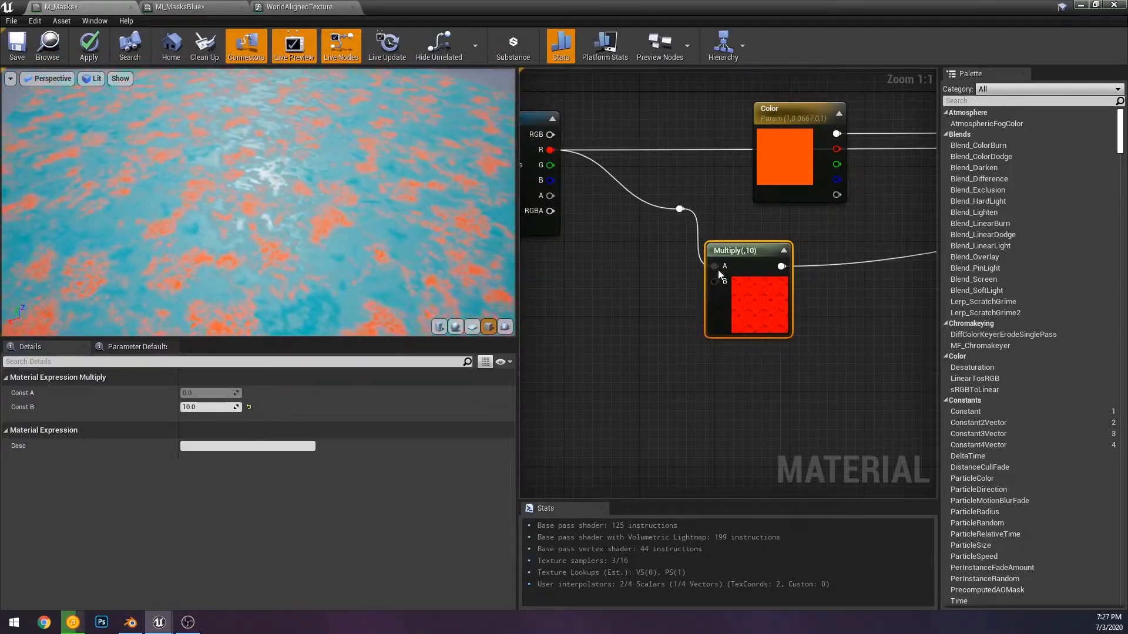
Set the Multiply's Const B to 2 and move the node lower beneath the color nodes
mouse_move(718, 269)
left_mouse_down()
mouse_move(803, 265)
mouse_move(708, 260)
left_mouse_up()
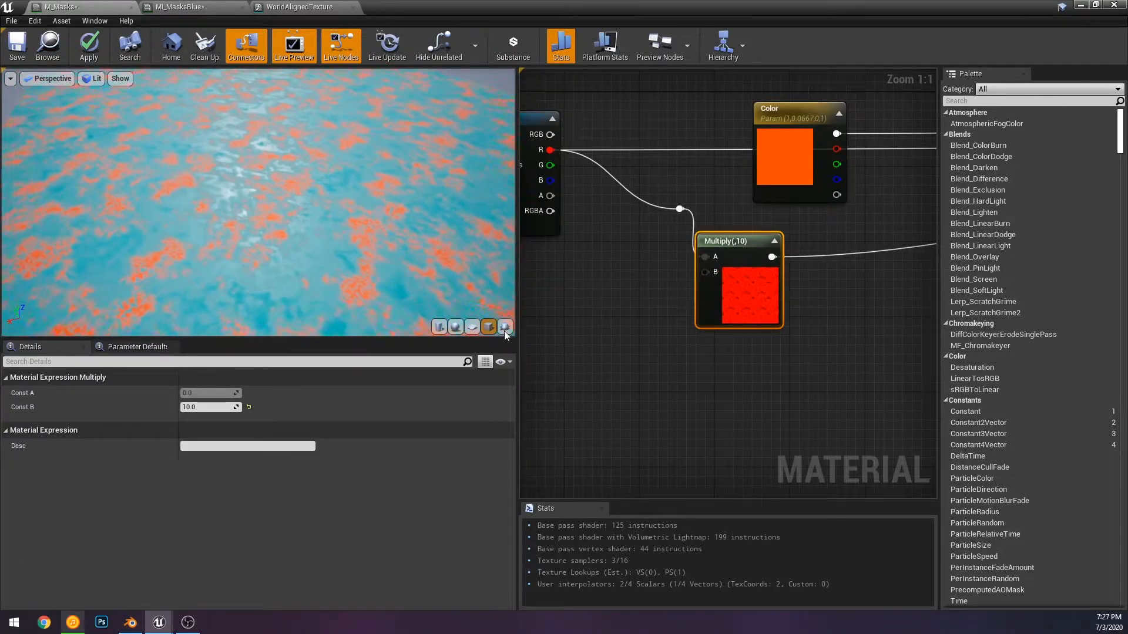
left_click(227, 406)
type("2")
key("Return")
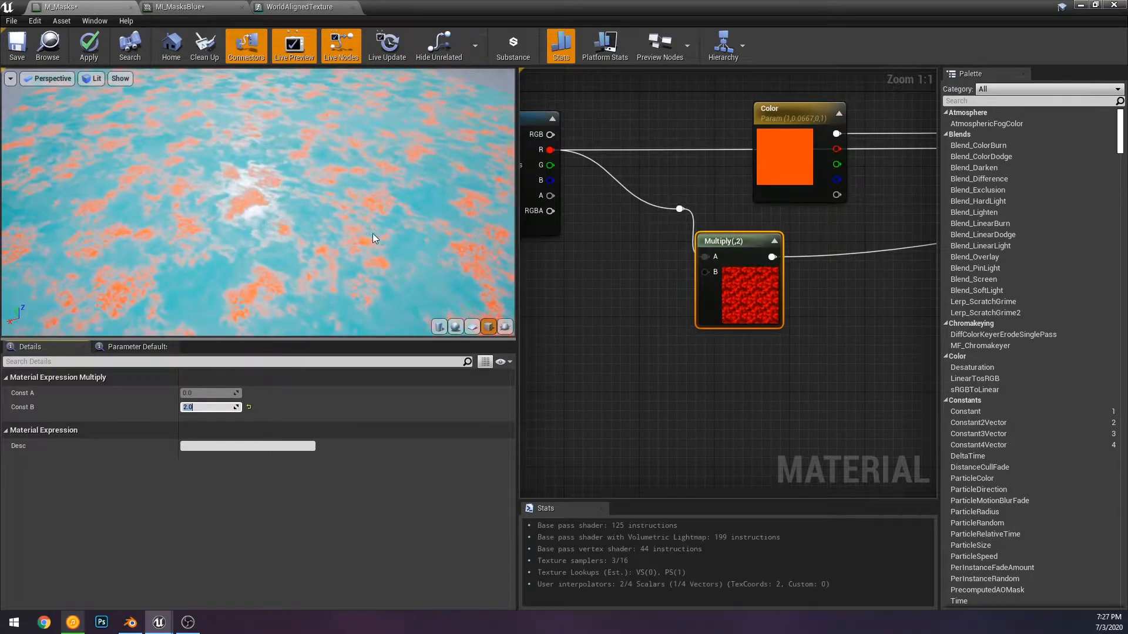
right_click_drag(812, 219, 654, 215)
scroll(611, 225, "down", 2)
scroll(593, 219, "down", 2)
left_click_drag(641, 254, 736, 288)
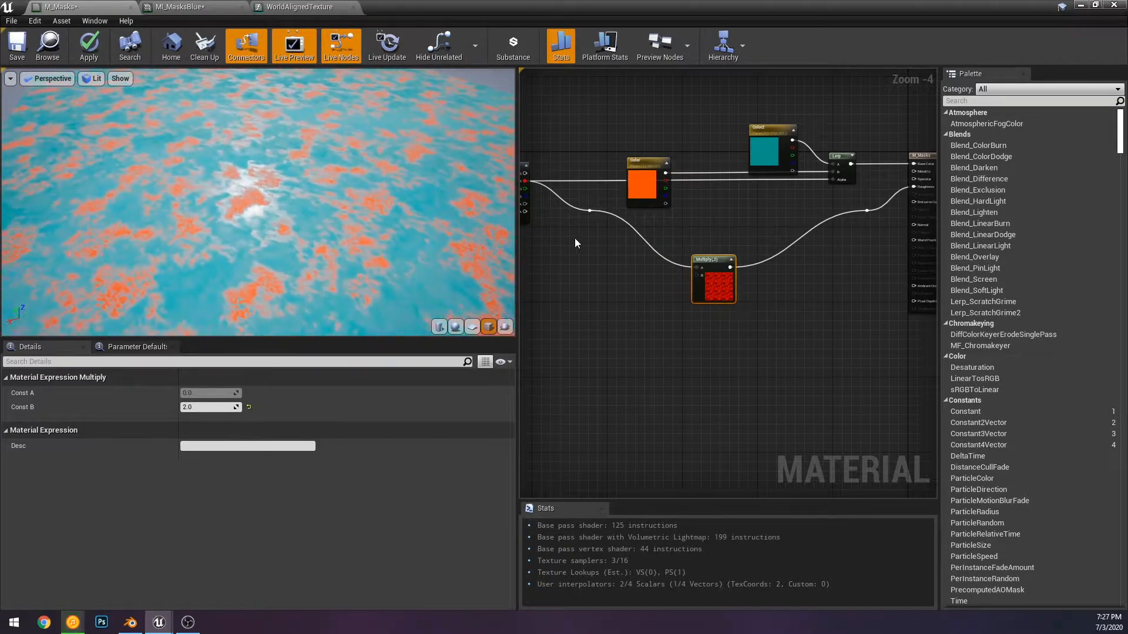
Add a second Lerp node below the first and connect its output to the reroute point leading into Roughness
left_click(839, 167)
left_click(815, 236)
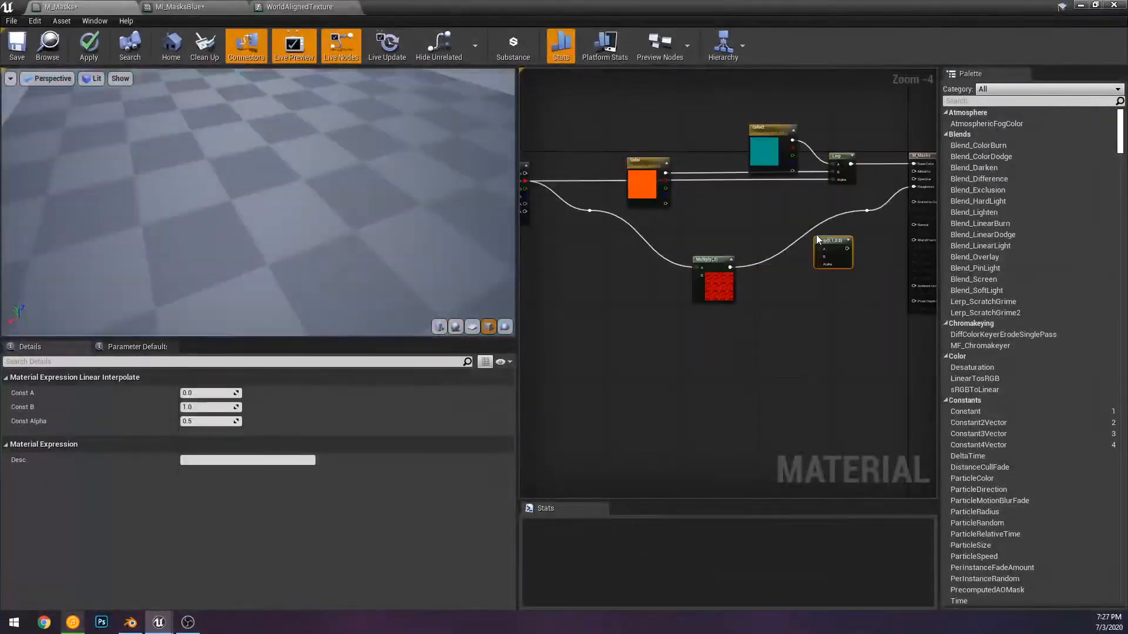
left_click_drag(848, 249, 869, 213)
left_click(770, 210)
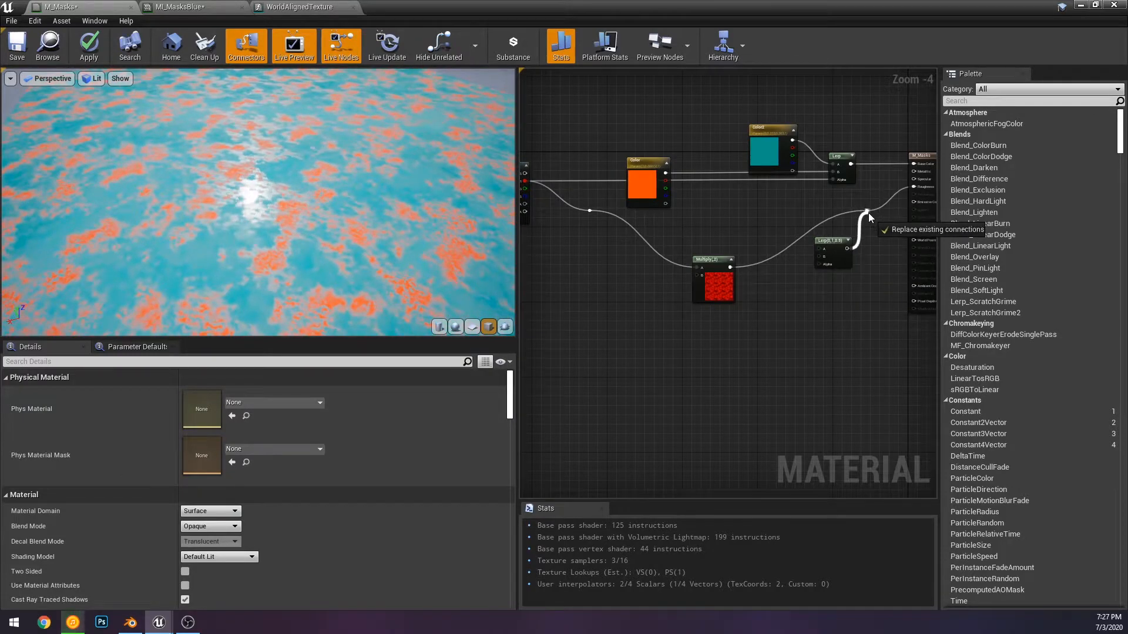
Delete the Multiply node and line up the new Lerp with the Roughness reroute point
left_click(727, 294)
key("Delete")
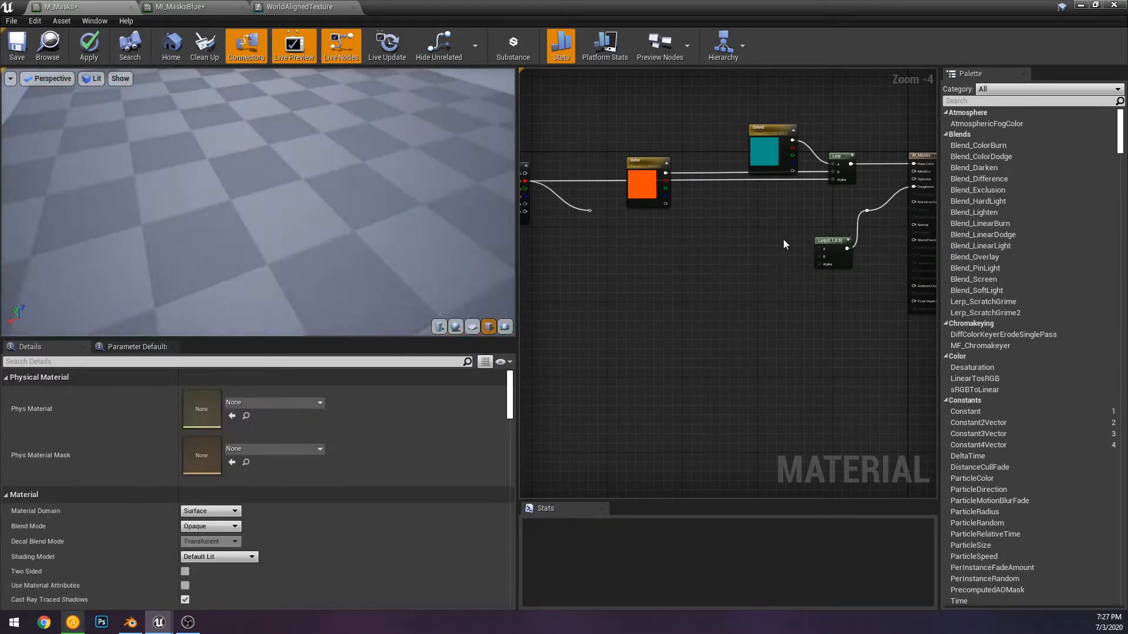
left_click_drag(824, 244, 773, 212)
left_click(867, 212)
left_click(874, 214)
left_click_drag(870, 213, 874, 218)
left_click(832, 232)
left_click(789, 226)
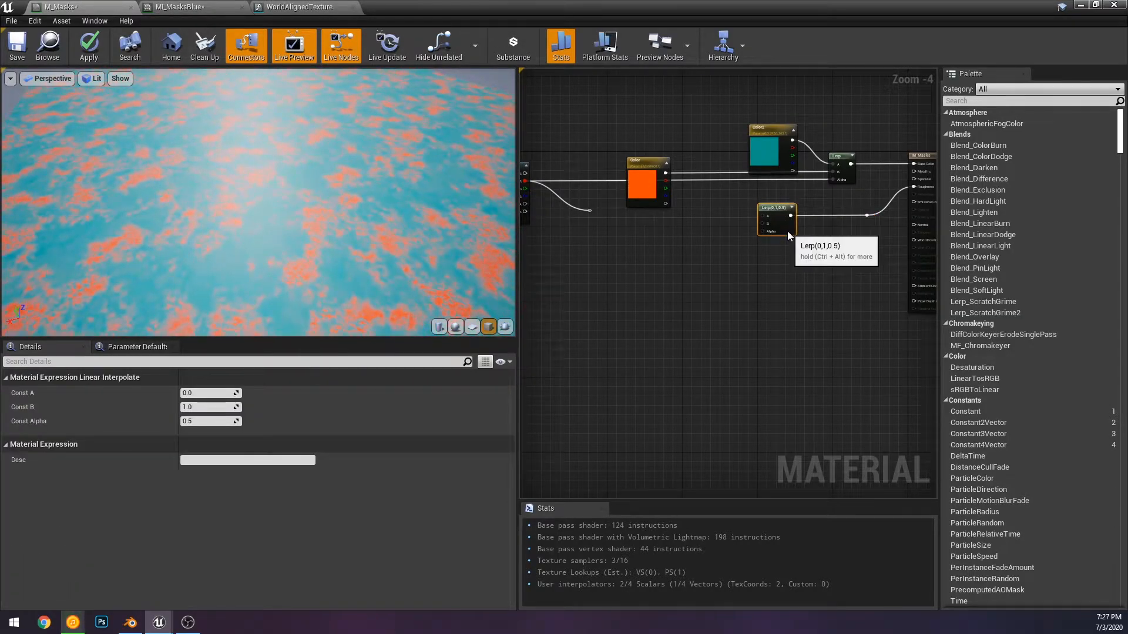
Move the loose reroute point from the Texture Sample's red channel lower, below the Color parameter
left_click(653, 249)
scroll(542, 241, "up", 4)
right_click_drag(728, 235, 663, 247)
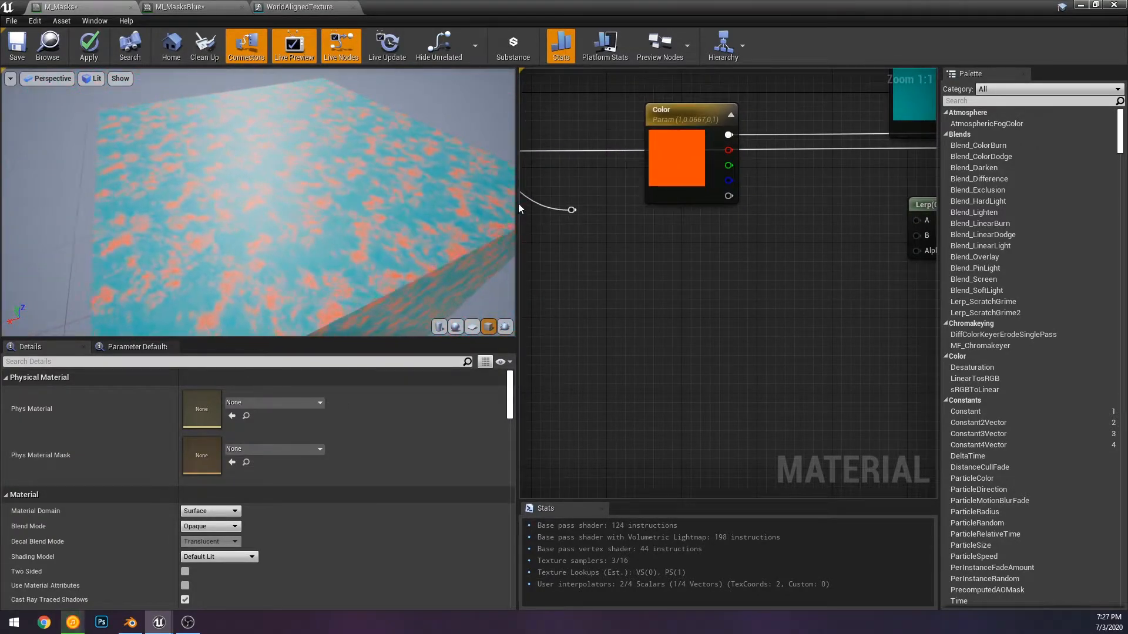
left_click(571, 210)
left_click_drag(583, 213, 578, 260)
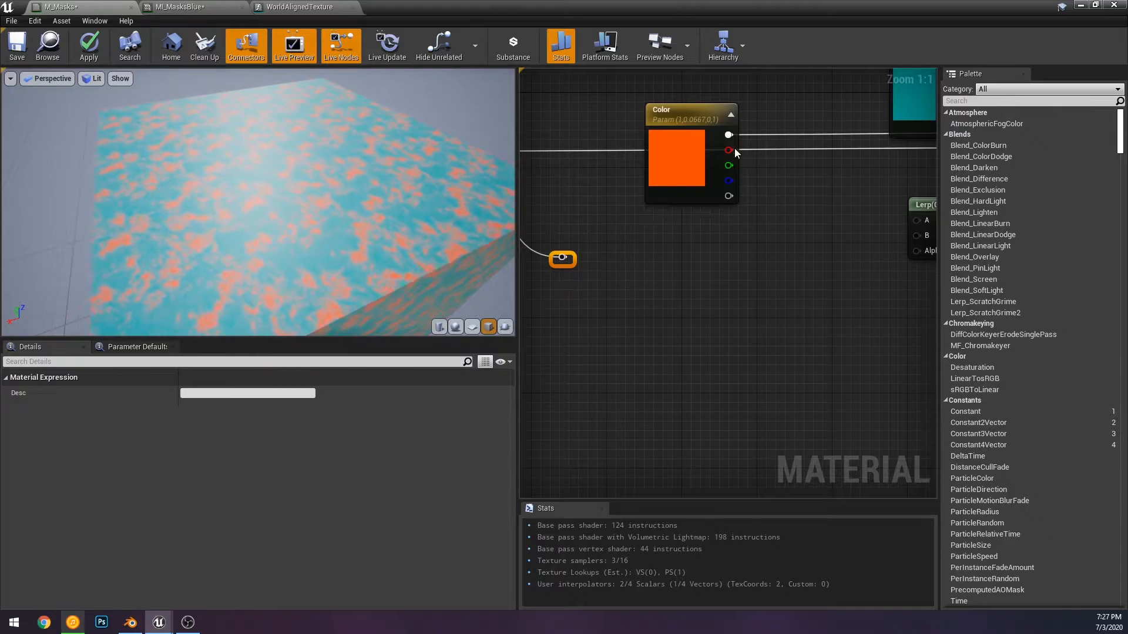
left_click_drag(783, 219, 776, 209)
left_click(676, 234)
right_click_drag(581, 237, 840, 247)
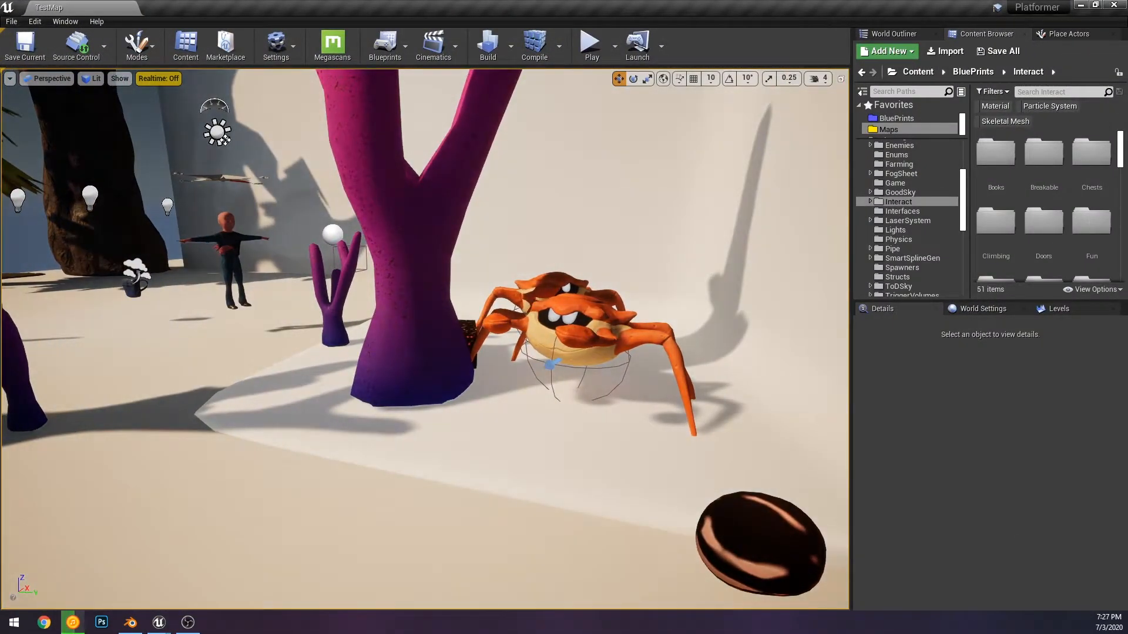
Open the defaultMat material assigned to the front crab in the level for inspection
left_click(564, 328)
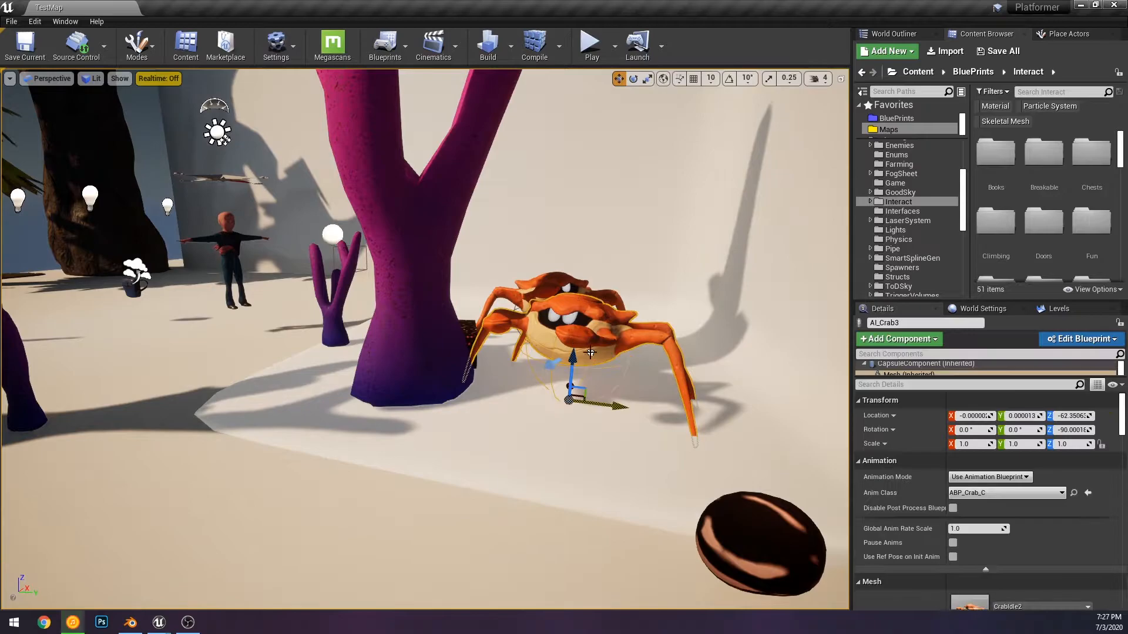
scroll(970, 506, "down", 3)
double_click(972, 573)
Examine how defaultMat's packed mask texture feeds MF_MRAO for roughness and ambient occlusion, then return to the level and deselect the crab
right_click_drag(235, 231, 752, 175)
right_click_drag(609, 205, 479, 305)
left_click_drag(472, 211, 444, 146)
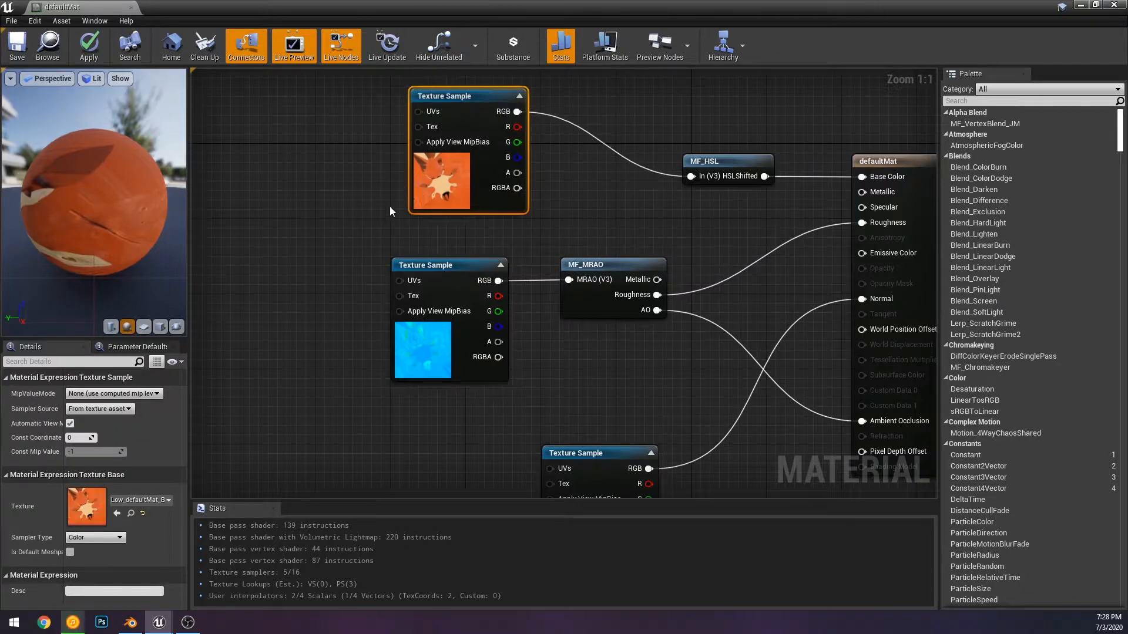
left_click(587, 235)
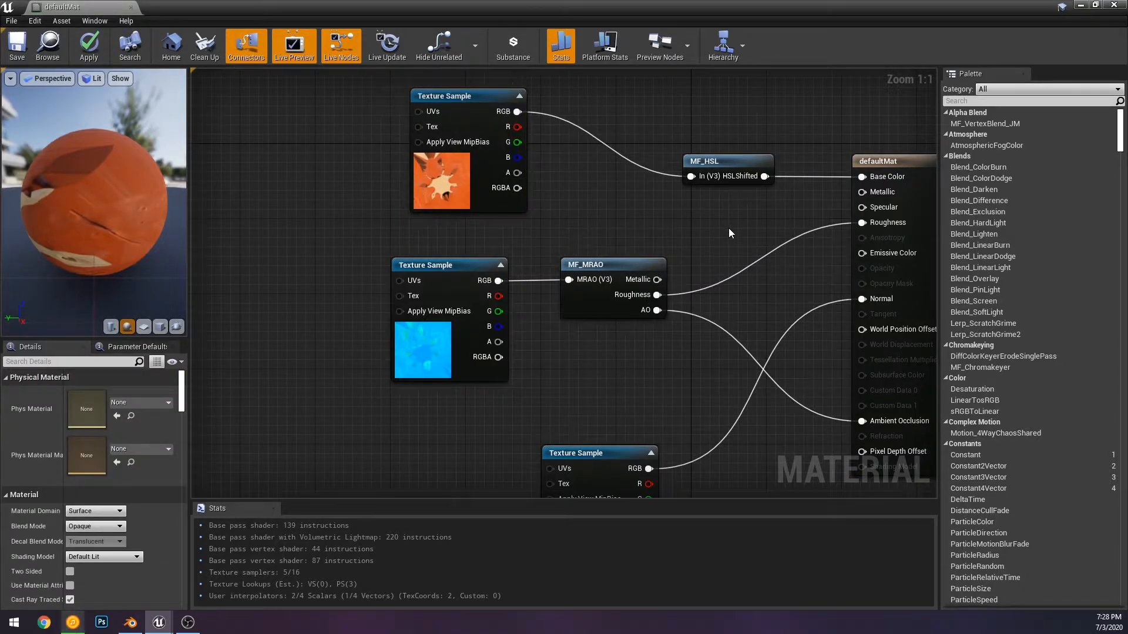
left_click(441, 330)
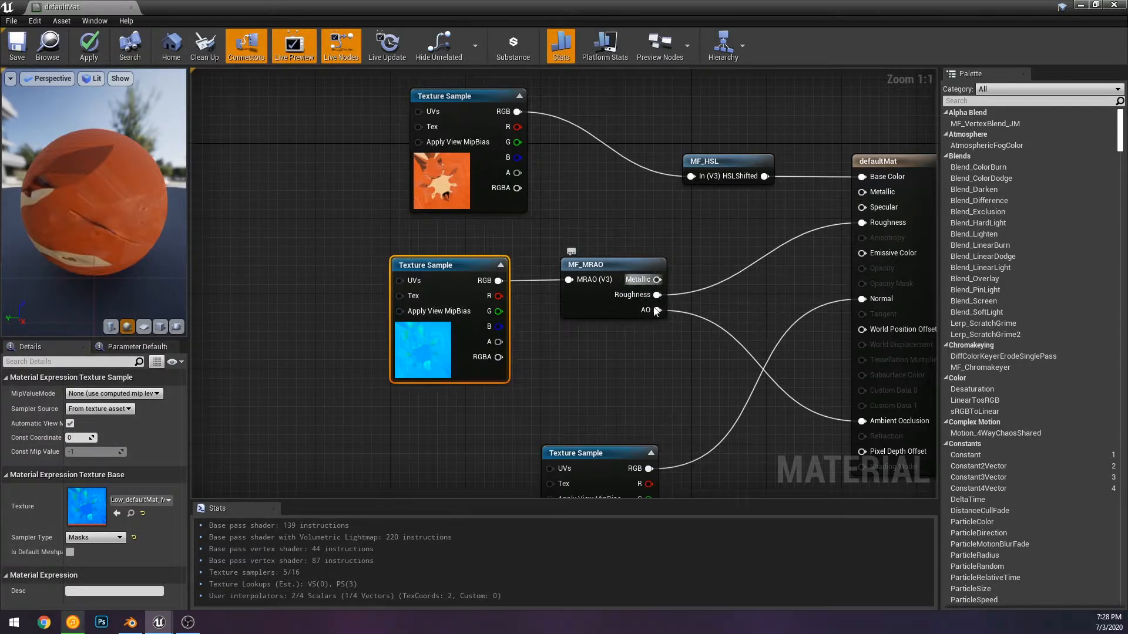
left_click(659, 276)
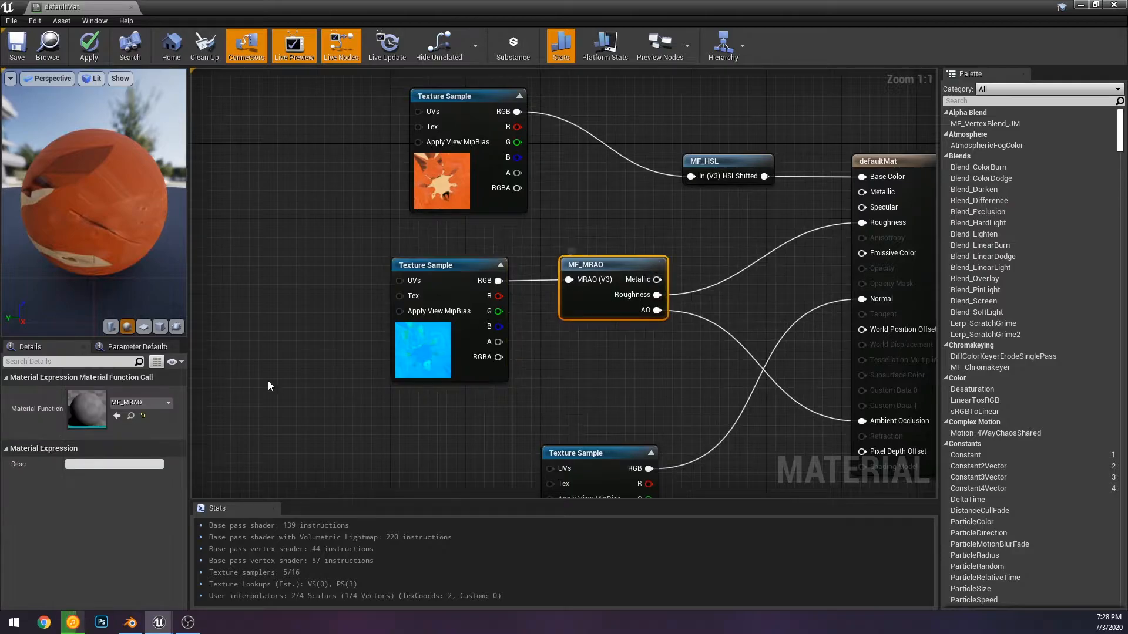
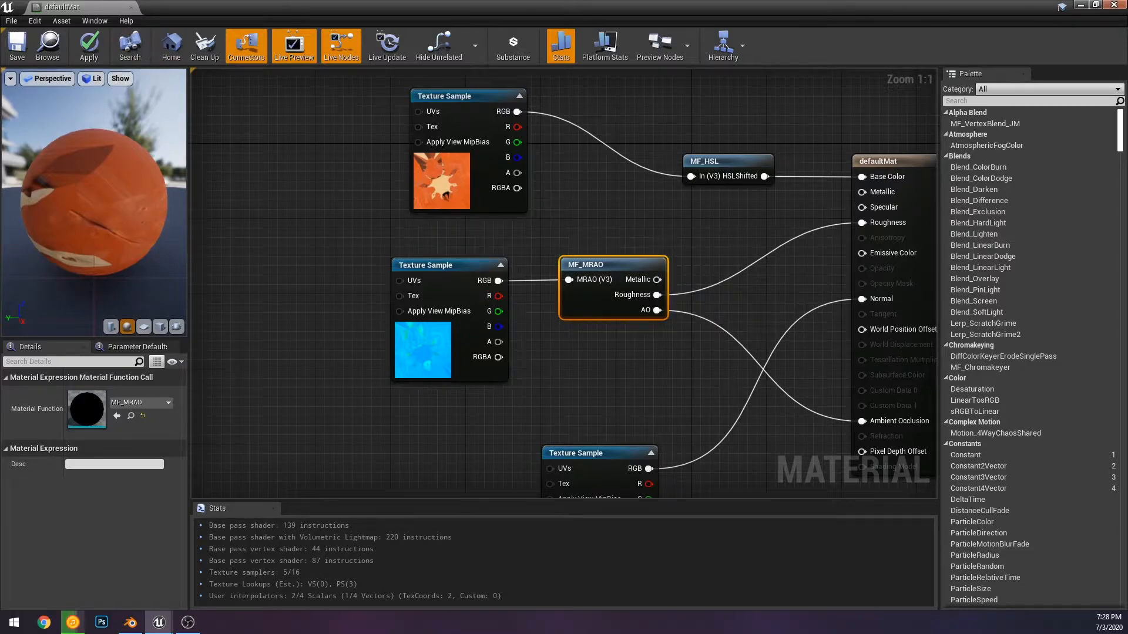
left_click(639, 354)
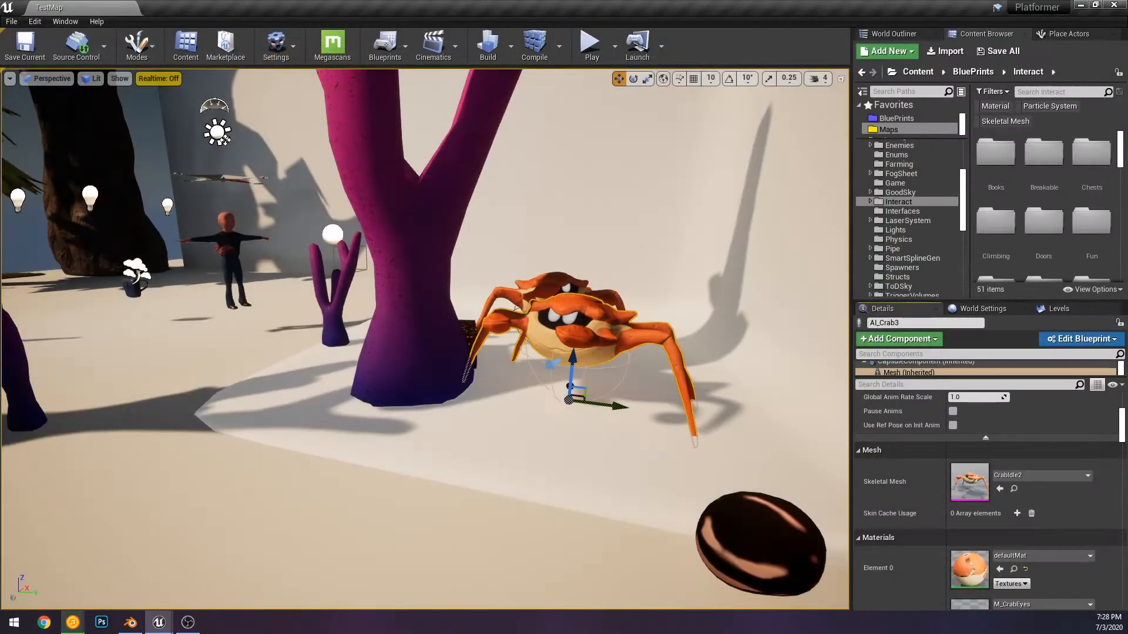
key("Escape")
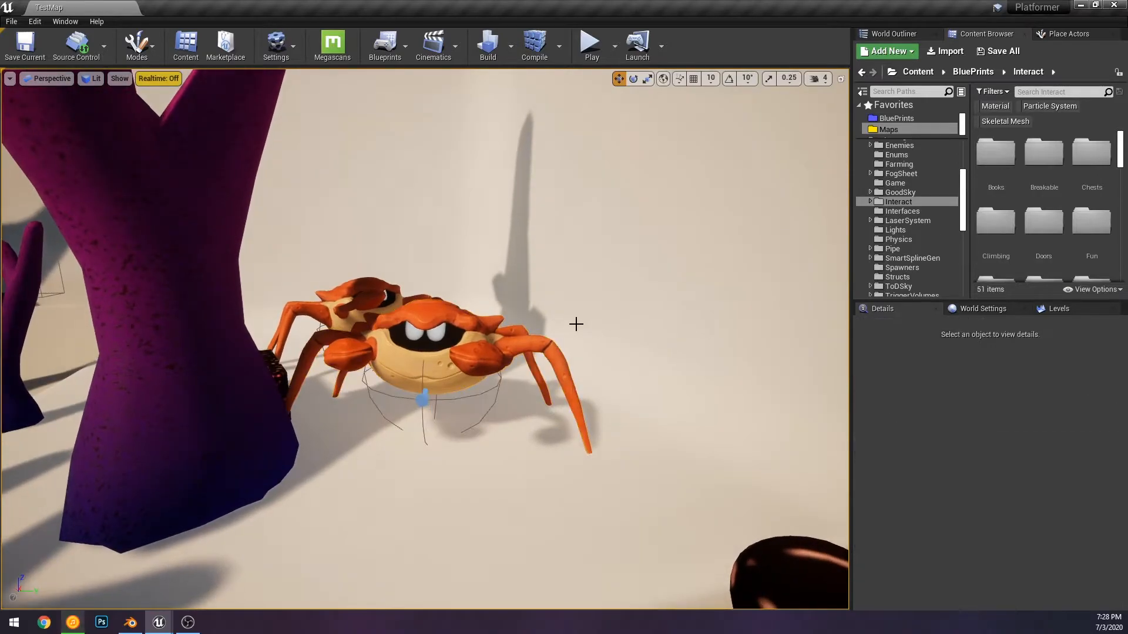
Return to the M_Masks graph and connect the reroute node from the texture's R channel to the lower Lerp's Alpha
left_click(1076, 7)
right_click_drag(731, 245, 639, 274)
right_click_drag(809, 276, 719, 274)
scroll(605, 281, "down", 1)
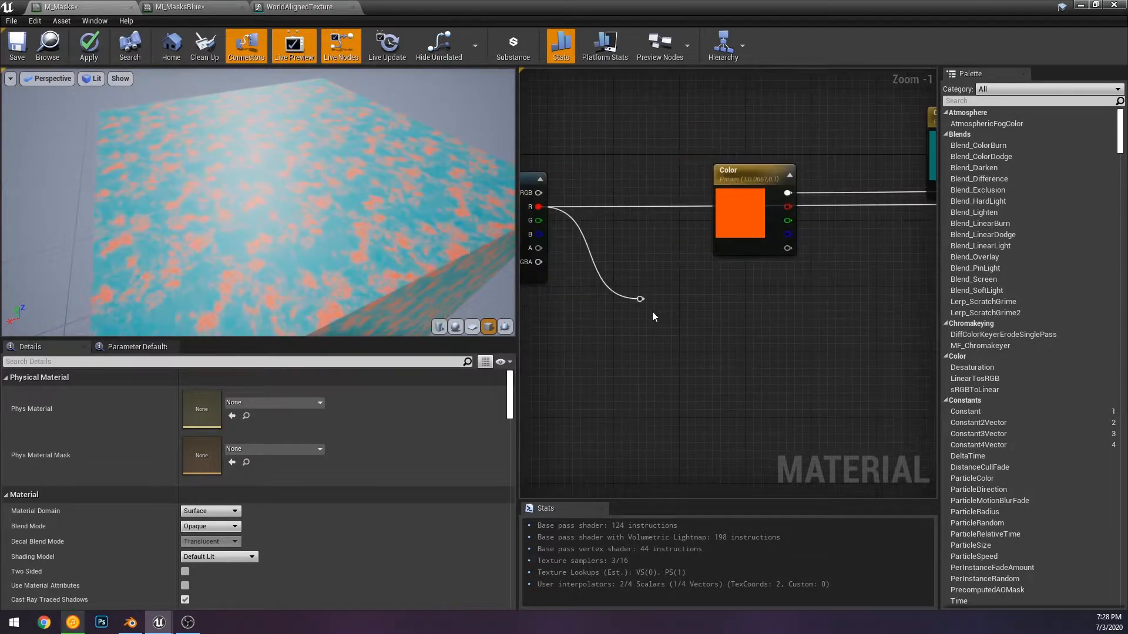
scroll(653, 315, "down", 2)
left_click_drag(657, 343, 660, 346)
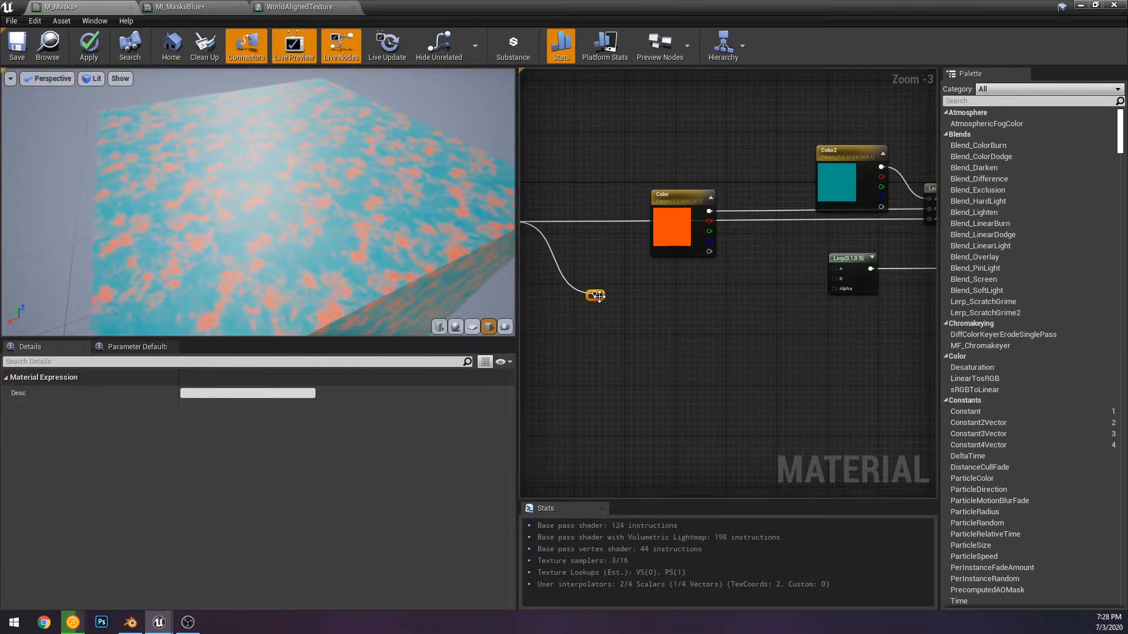
left_click_drag(597, 297, 835, 288)
left_click(781, 267)
scroll(740, 335, "up", 2)
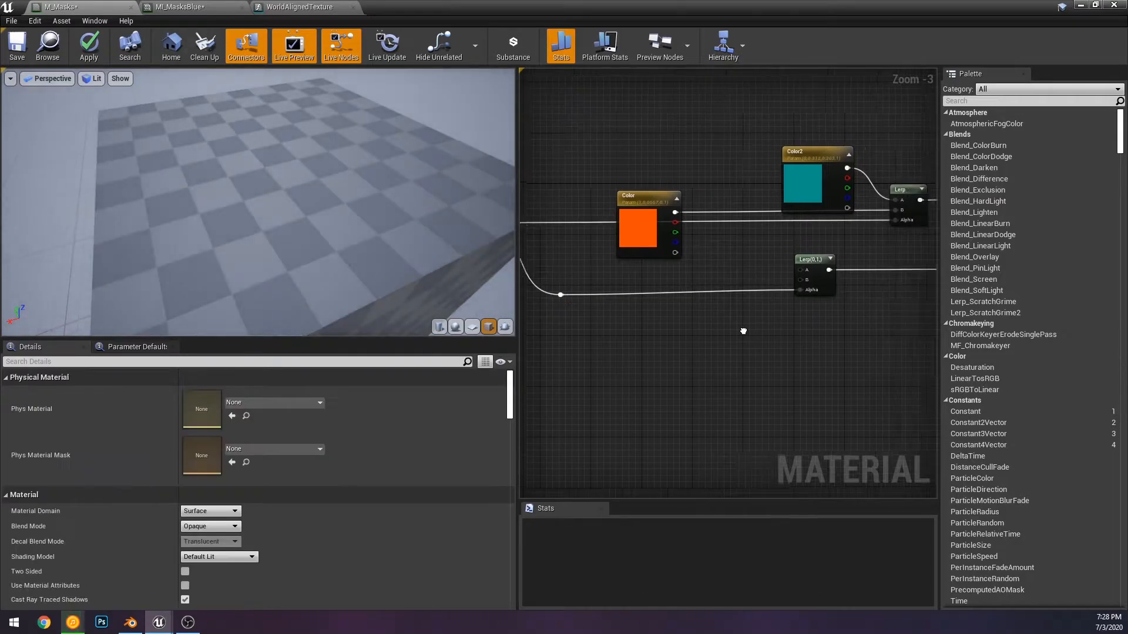
Add two Constant nodes, one above the other, beside the lower Lerp's inputs
scroll(718, 341, "down", 3)
scroll(718, 342, "up", 4)
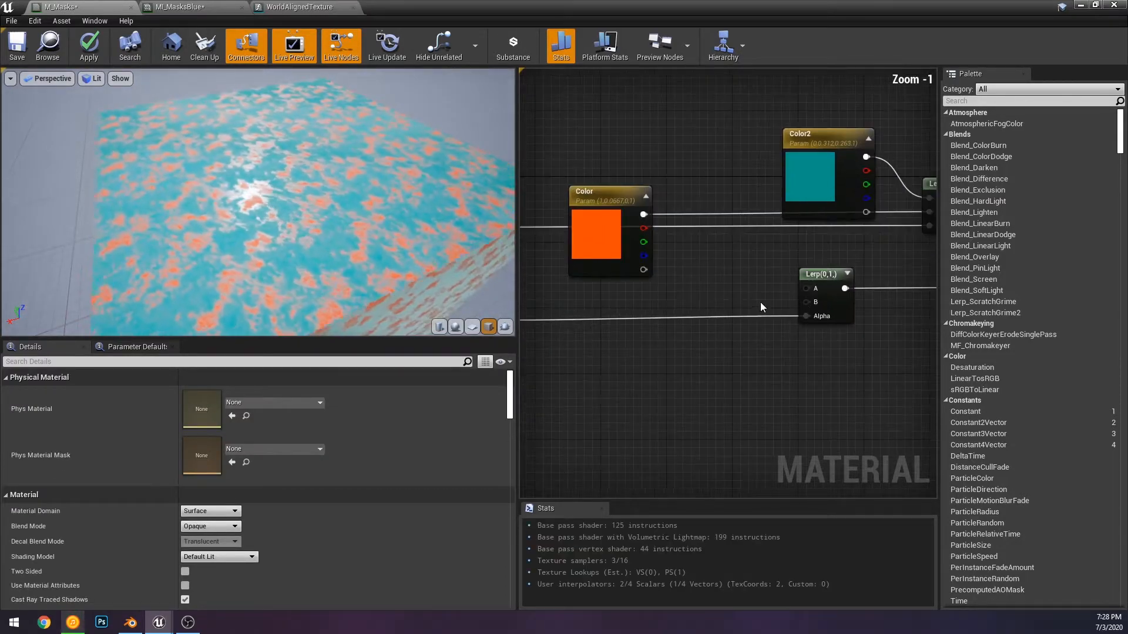
right_click_drag(626, 265, 582, 264)
key("1")
left_click(679, 225)
key("1")
left_click(682, 271)
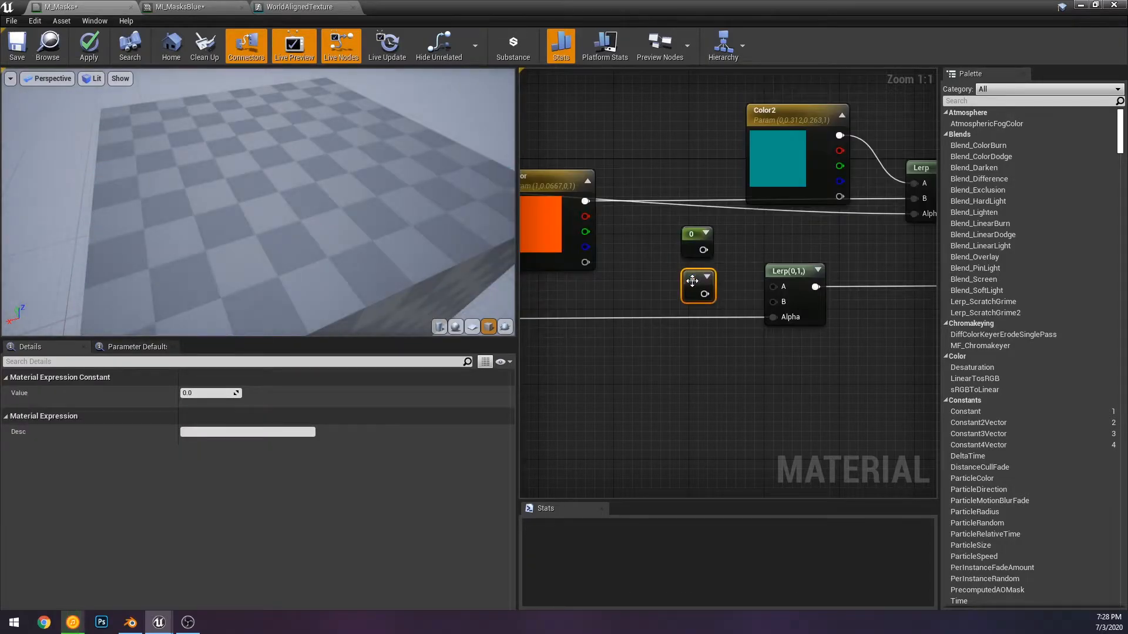
Convert the lower constant to a parameter named MaxRoughness and connect it to the lower Lerp's B input
right_click(690, 281)
left_click(718, 293)
type("Max")
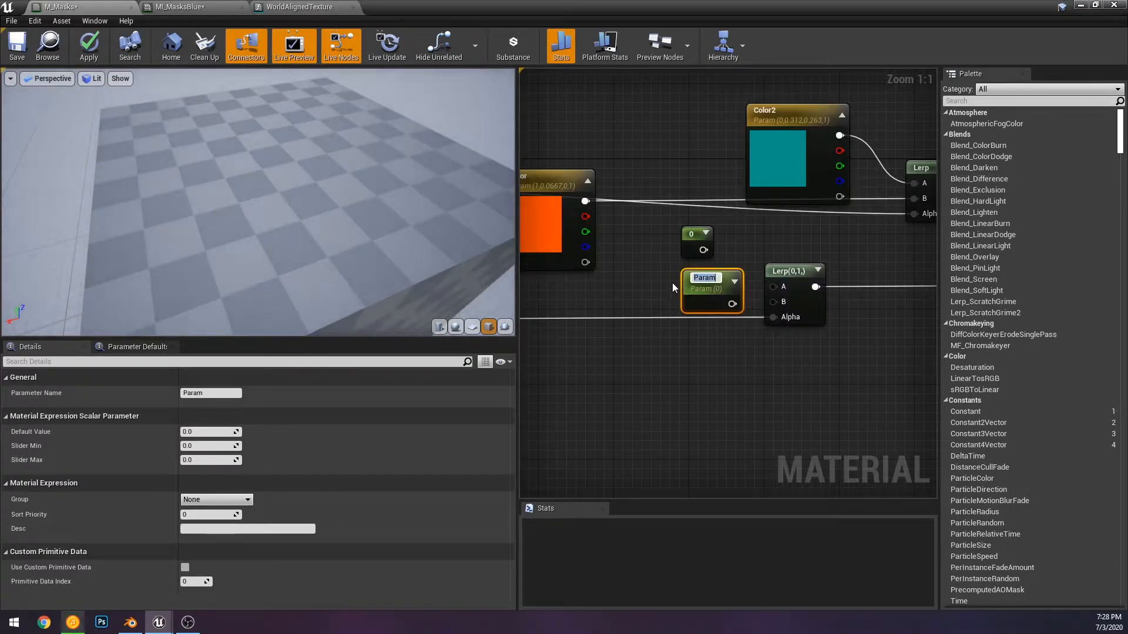
type("Roughness")
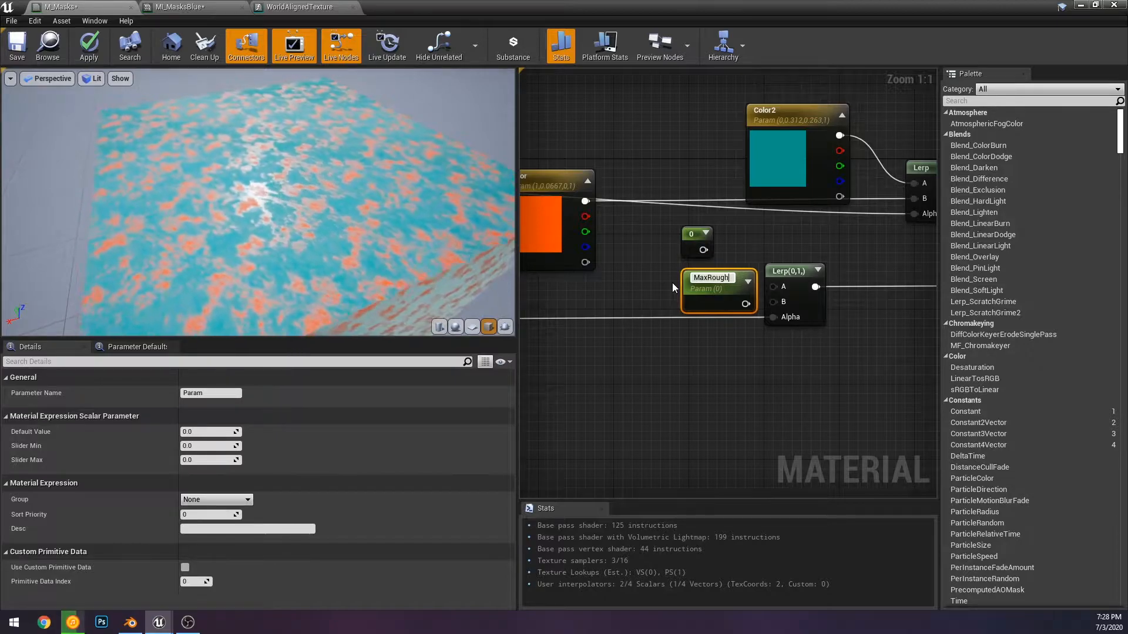
key("Return")
left_click_drag(726, 287, 675, 289)
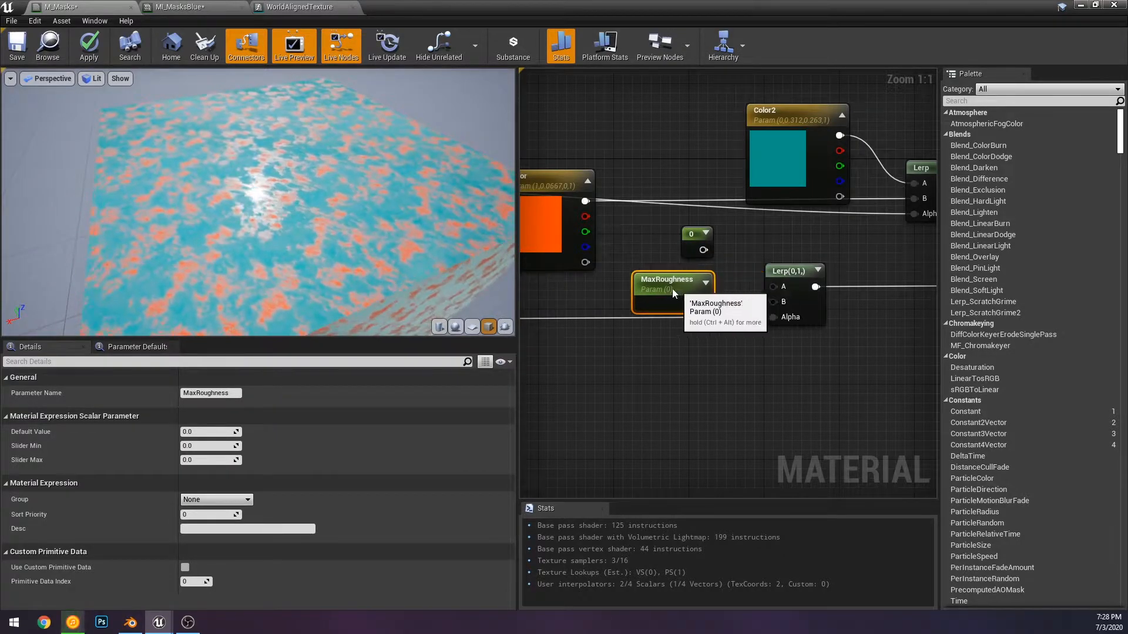
left_click_drag(743, 298, 774, 302)
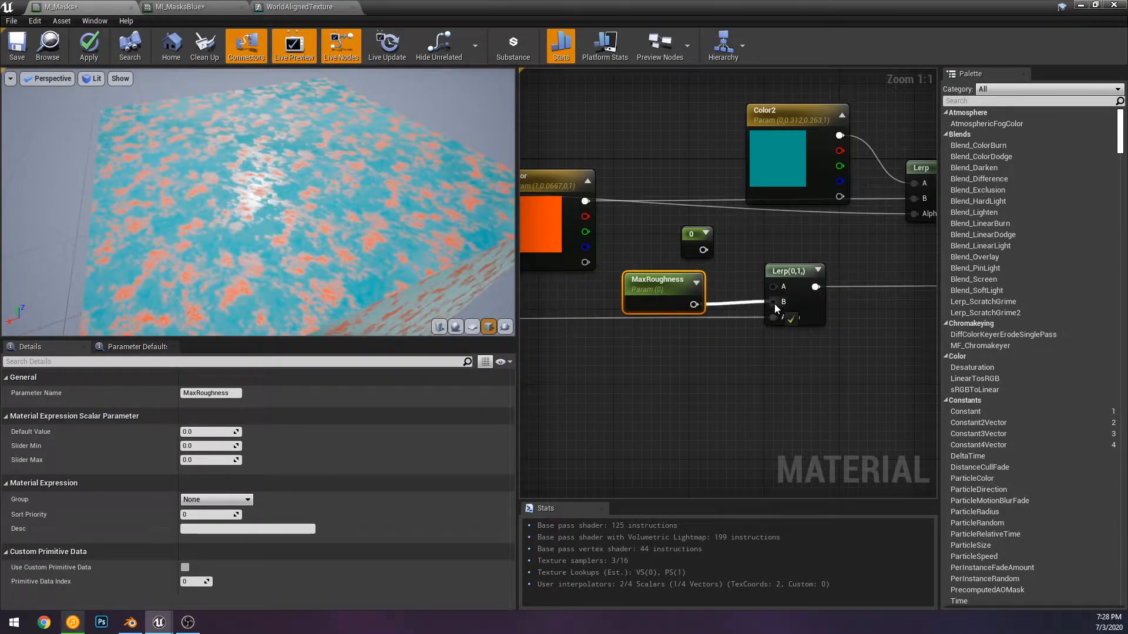
Convert the upper constant to a parameter named MinRoughness and connect it to the lower Lerp's A input
right_click(698, 236)
left_click(707, 240)
type("MinRou")
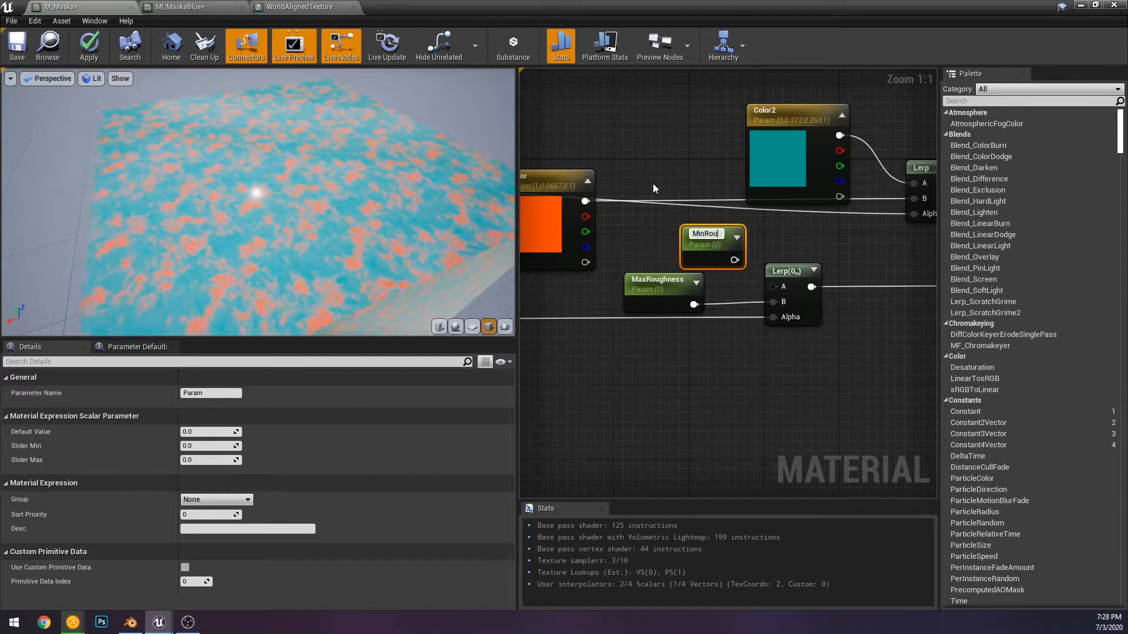
type("ghness")
key("Return")
left_click_drag(720, 253, 773, 286)
left_click(788, 242)
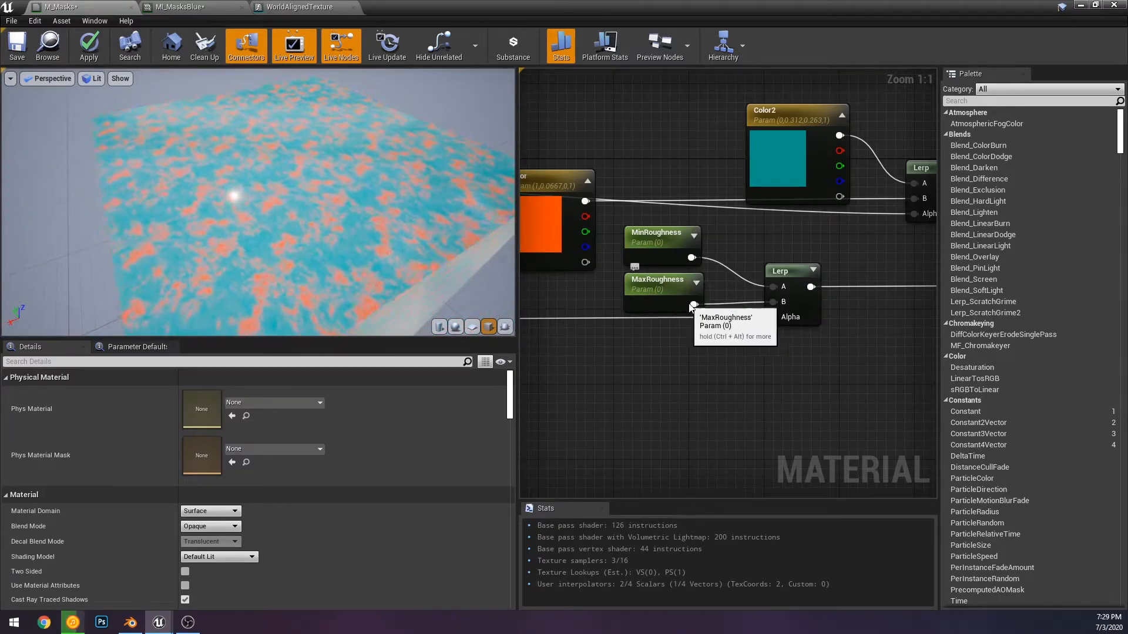
Set the MaxRoughness parameter's default value to 1
left_click_drag(118, 171, 194, 182)
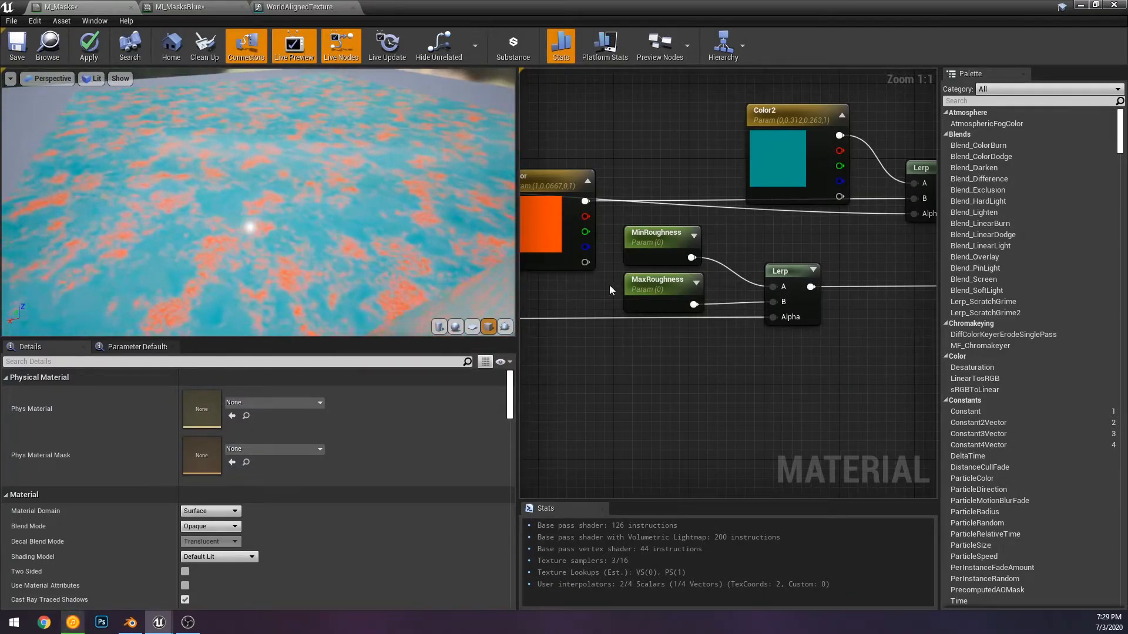
left_click(657, 287)
left_click(211, 432)
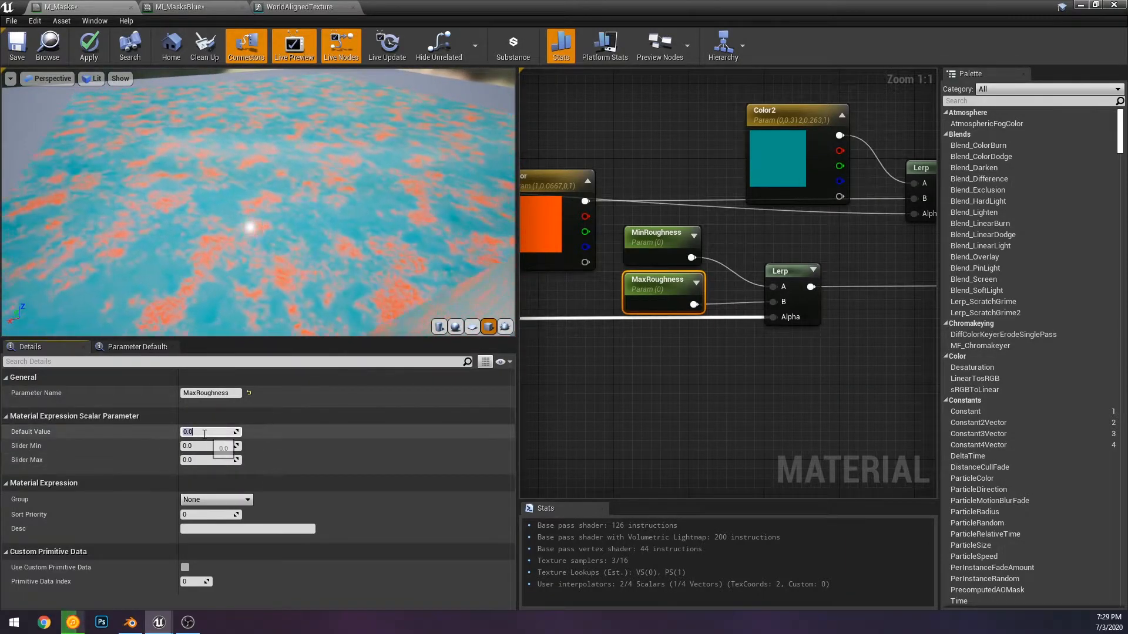
type("1")
key("Return")
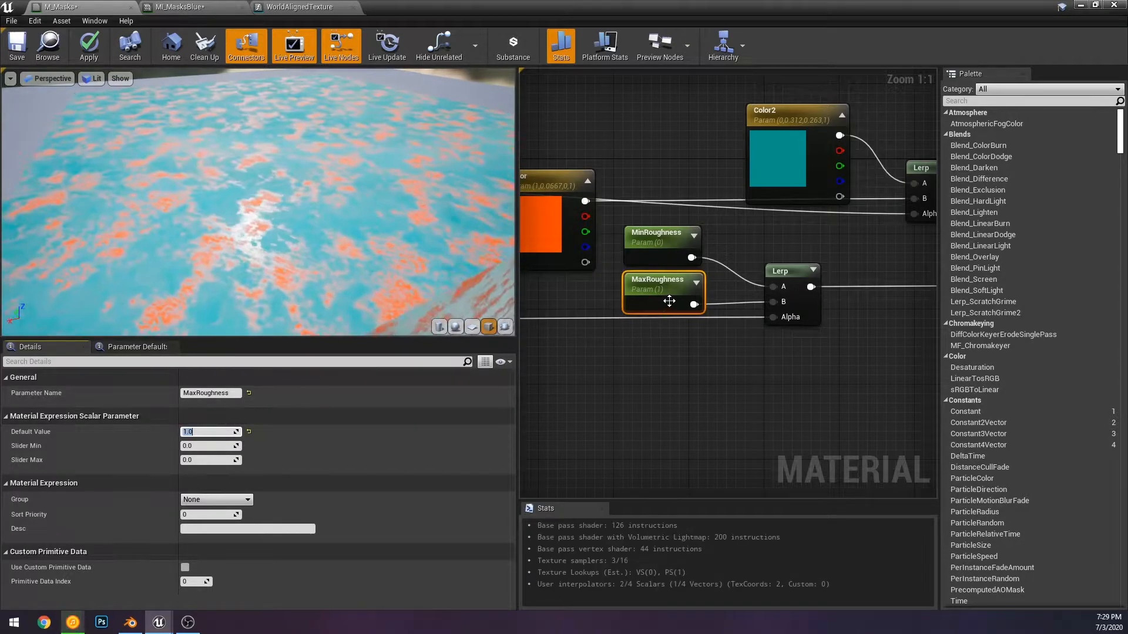
Preview the roughness Lerp node on the material mesh and compare it with the source mask texture sample
right_click_drag(618, 311, 570, 320)
right_click(742, 280)
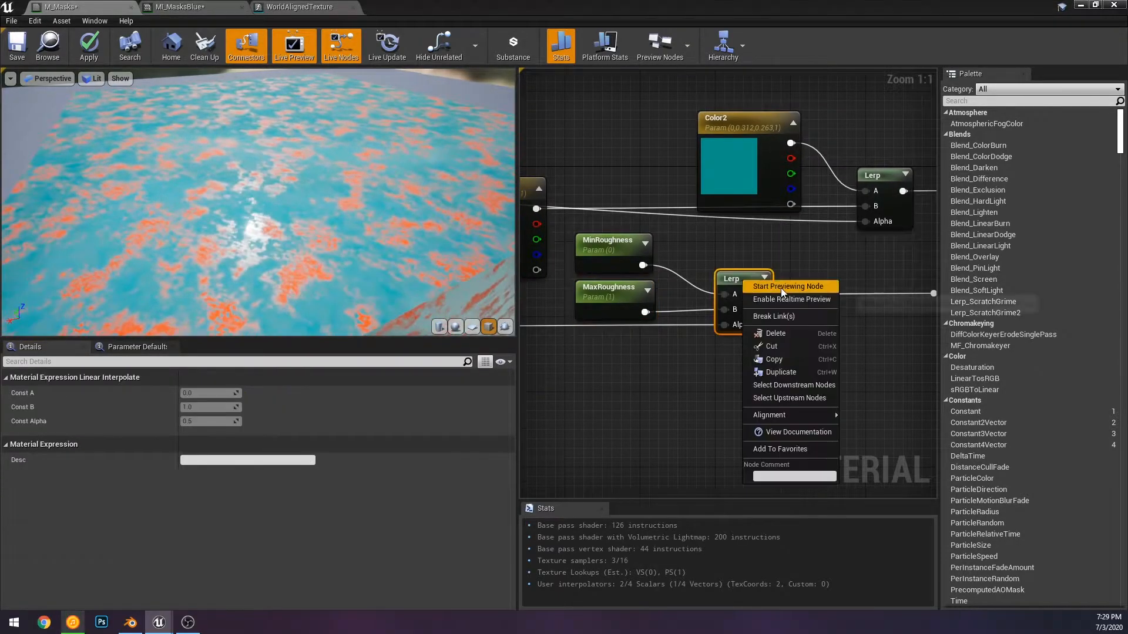
left_click(780, 287)
scroll(314, 290, "down", 4)
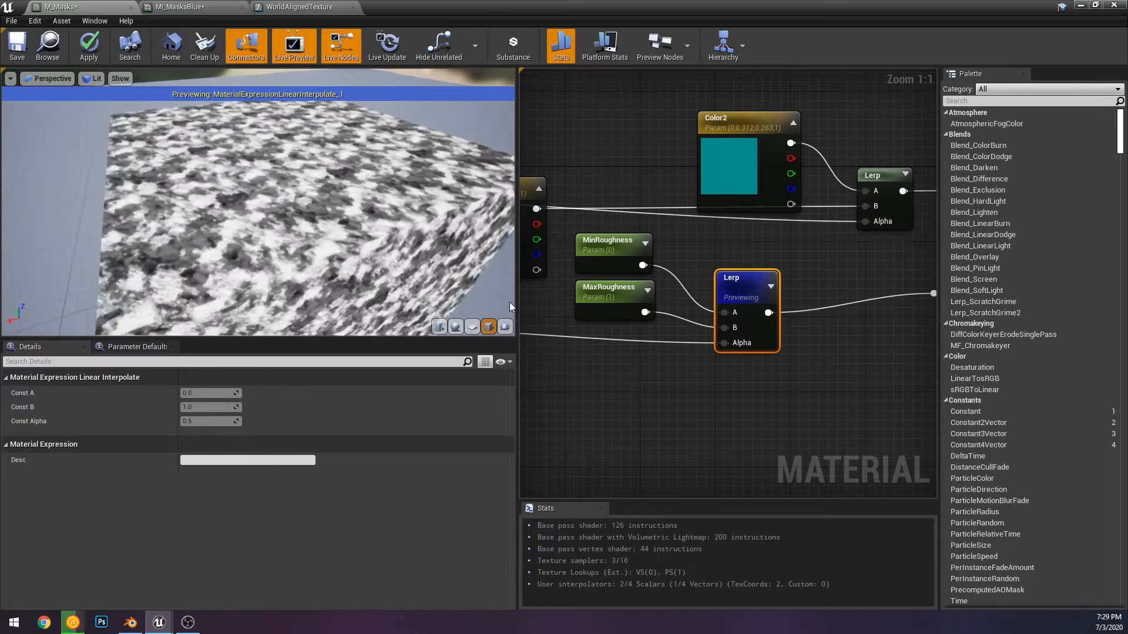
right_click_drag(571, 238, 851, 251)
right_click_drag(589, 281, 621, 293)
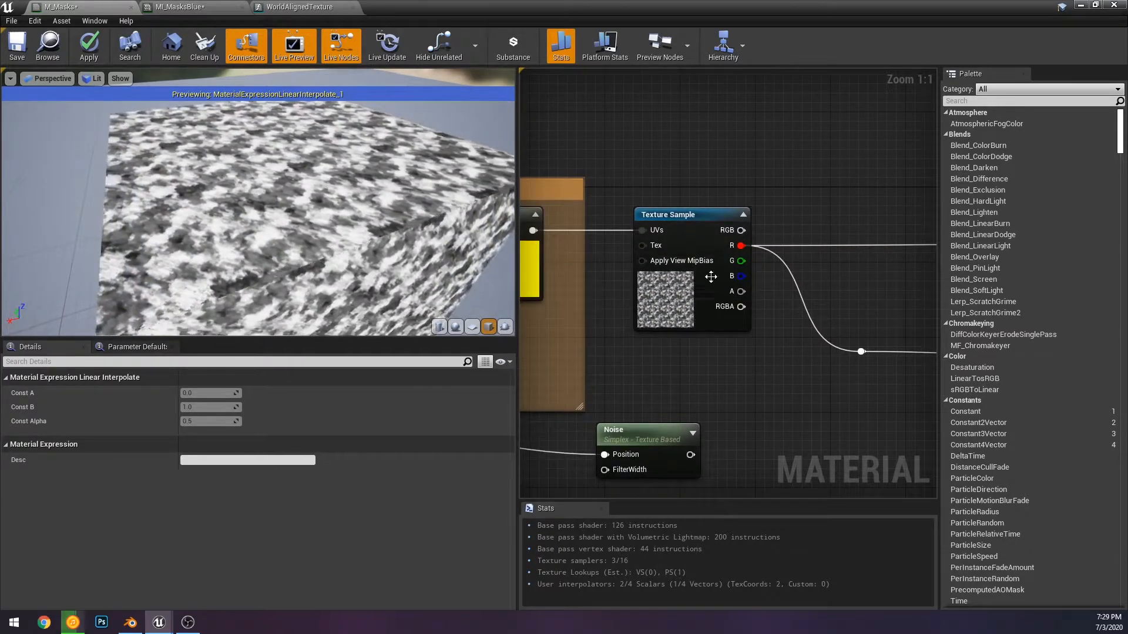
Try a MaxRoughness default value of about 1.82, then reset the value to its default
left_click(749, 308)
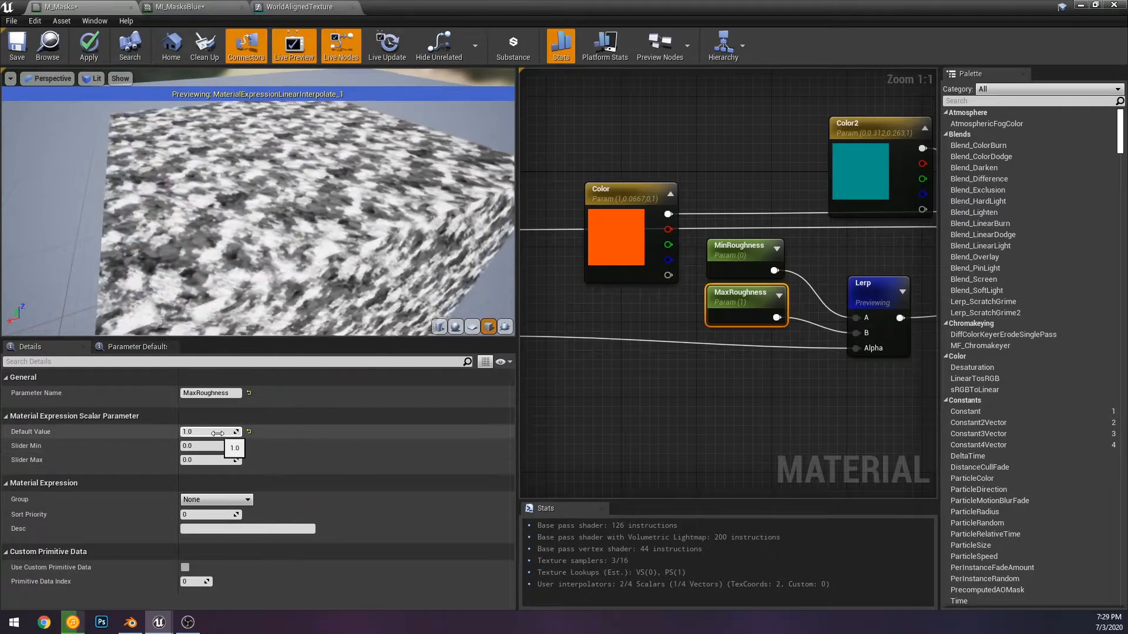
mouse_move(220, 432)
left_mouse_down()
mouse_move(253, 432)
mouse_move(210, 432)
left_mouse_up()
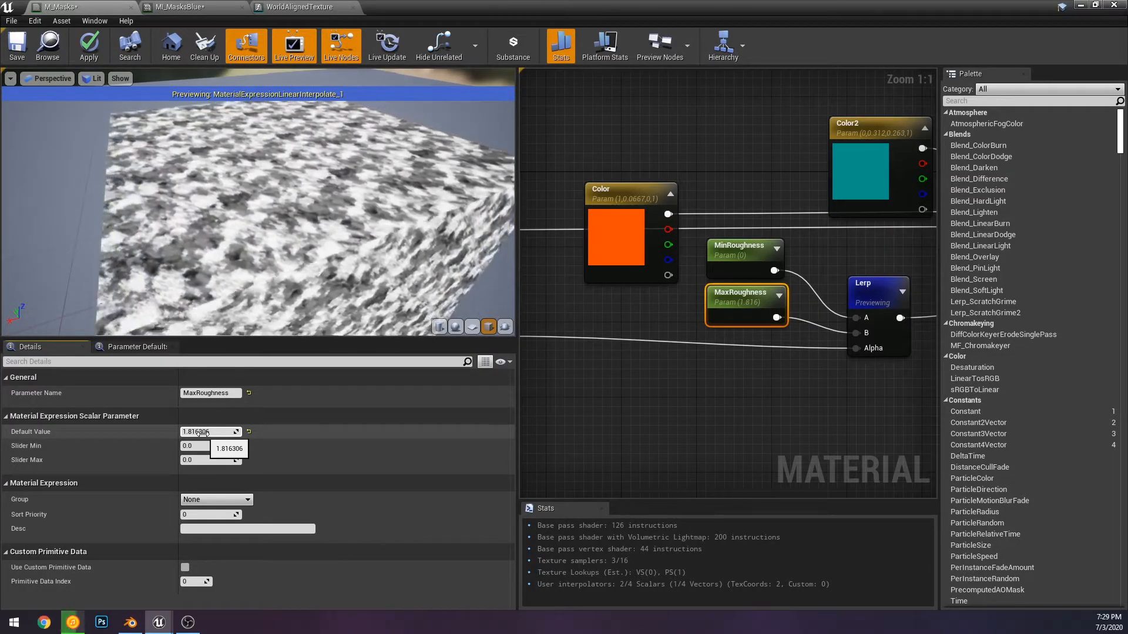
left_click(248, 432)
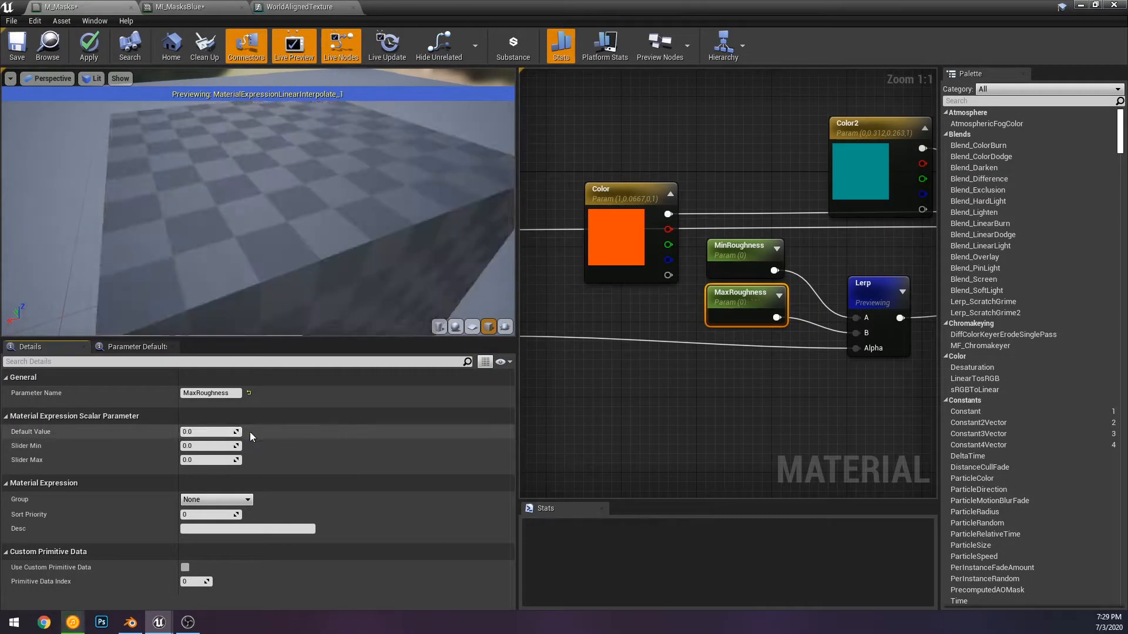
Stop previewing the roughness Lerp, set MaxRoughness's default value to 1 and apply the material
right_click(869, 295)
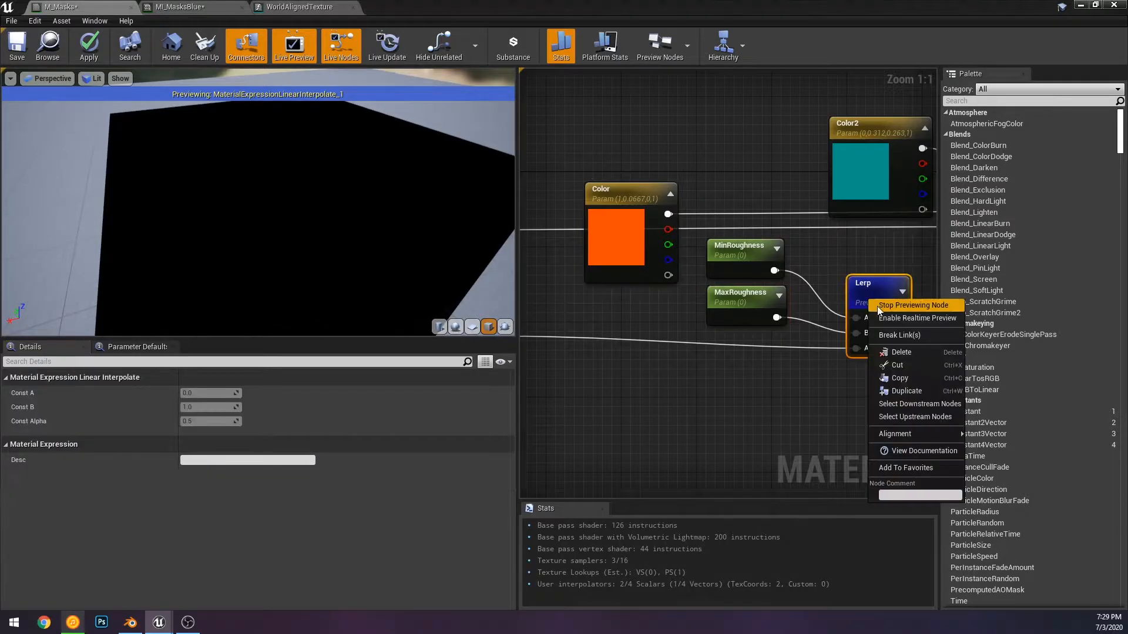
left_click(882, 304)
left_click(739, 297)
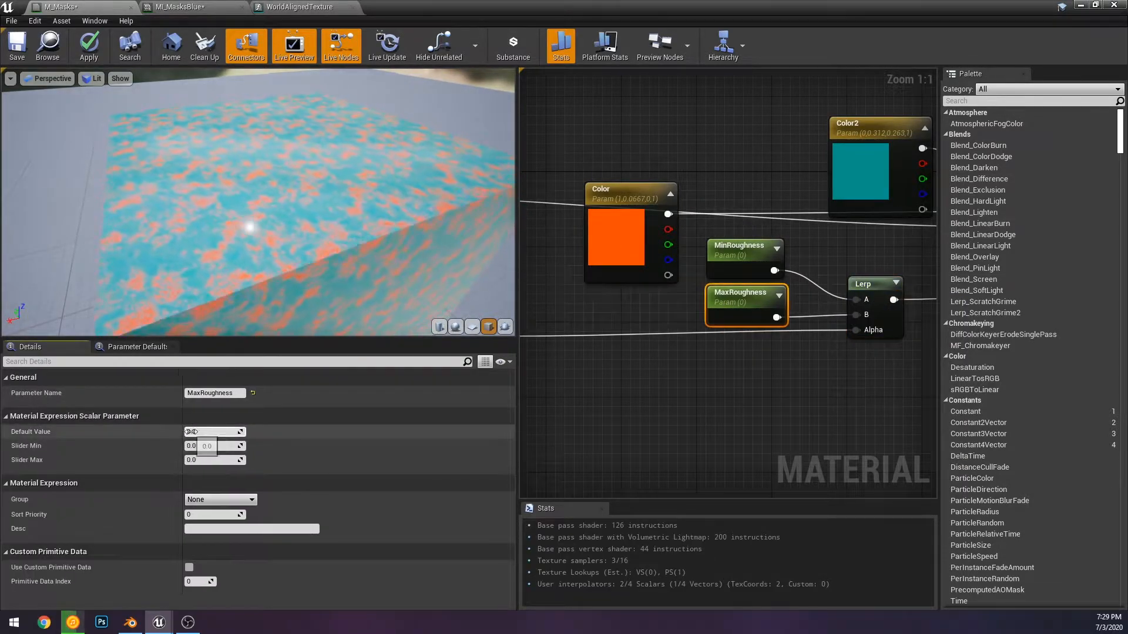
key("Return")
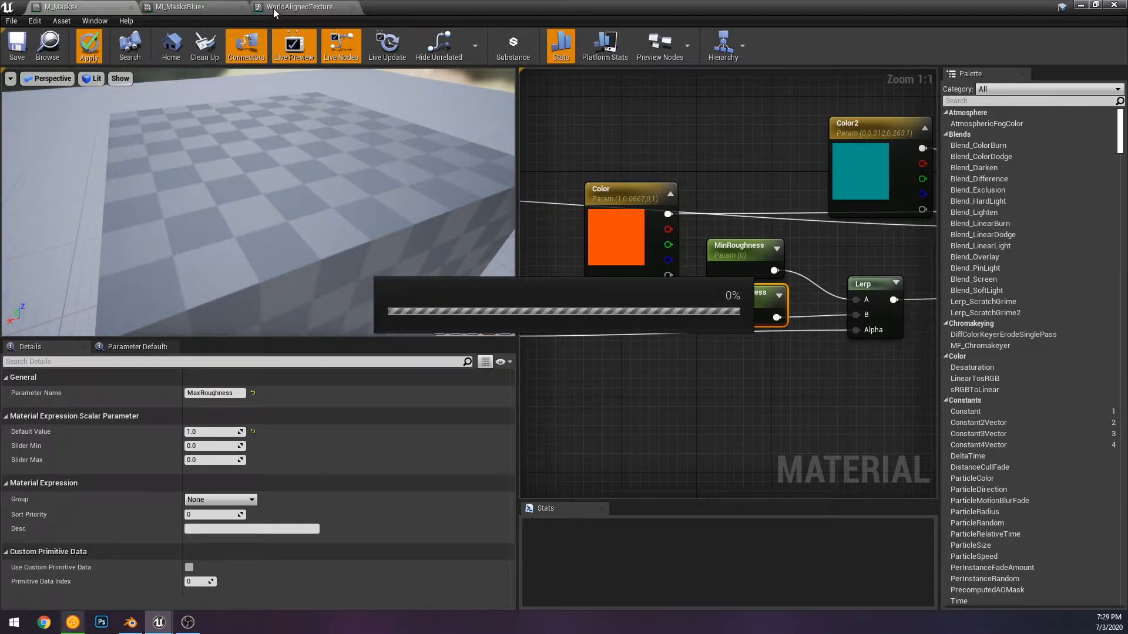
Open the MI_MasksBlue material instance and set its Tiling parameter to about 3.33
left_click(215, 6)
left_click_drag(500, 250, 405, 235)
mouse_move(510, 226)
right_mouse_down()
mouse_move(510, 194)
mouse_move(510, 227)
right_mouse_up()
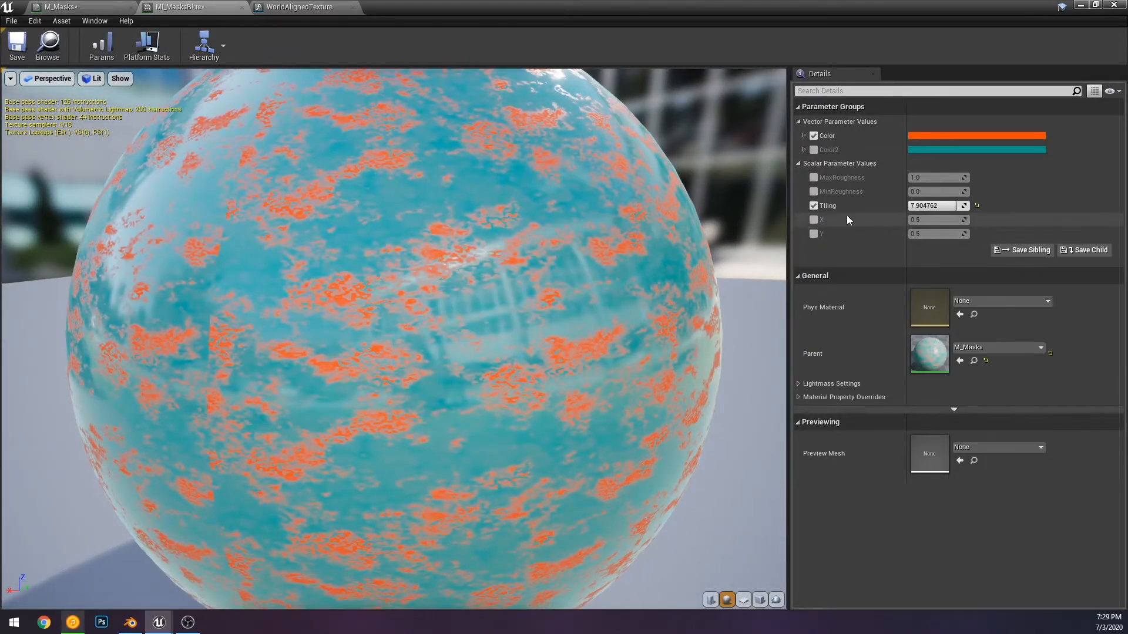
mouse_move(920, 206)
left_mouse_down()
mouse_move(881, 207)
mouse_move(955, 206)
mouse_move(928, 206)
left_mouse_up()
left_click_drag(507, 83, 508, 82)
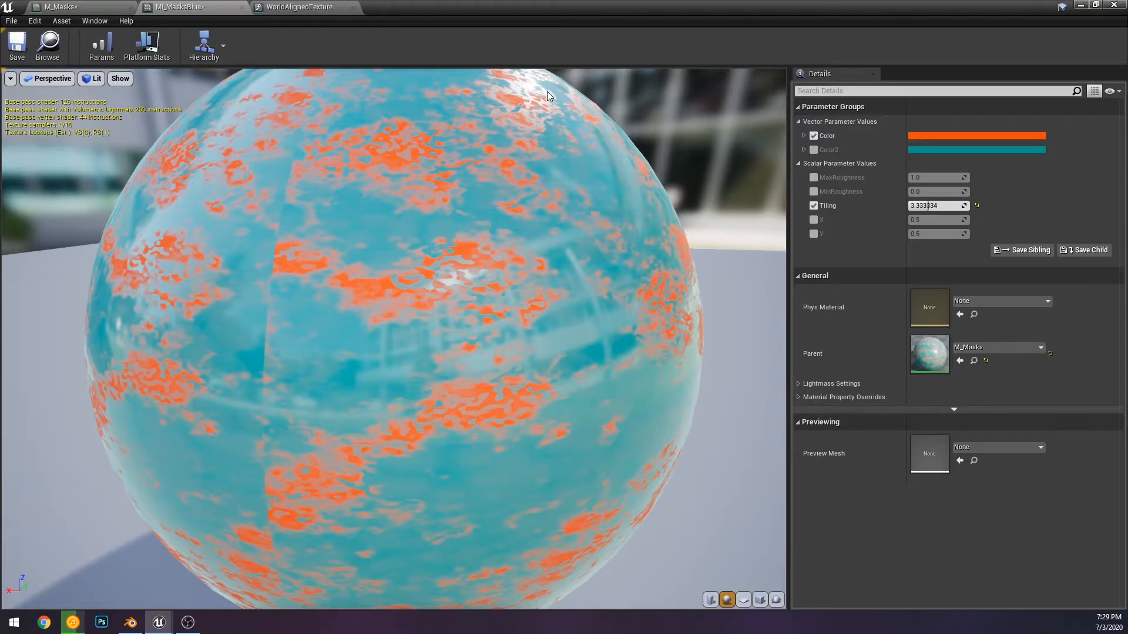
Enable the MaxRoughness override in MI_MasksBlue, set it to about 0.5 and inspect the reflections on the preview sphere
left_click(814, 178)
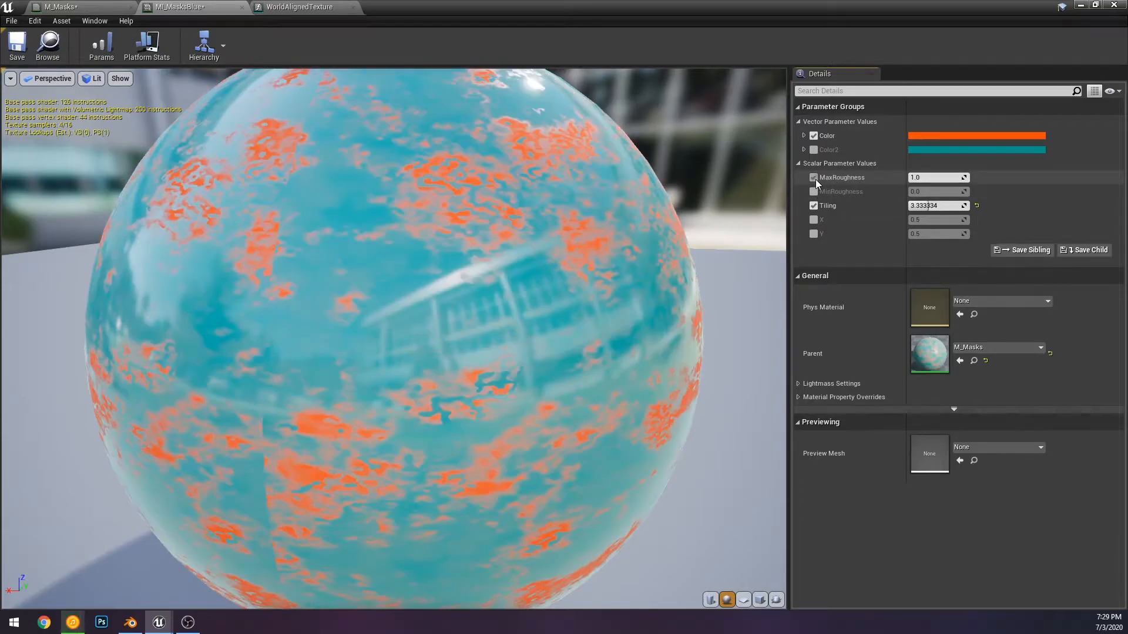
mouse_move(953, 178)
left_mouse_down()
mouse_move(934, 178)
mouse_move(954, 178)
left_mouse_up()
left_click_drag(588, 282, 587, 376)
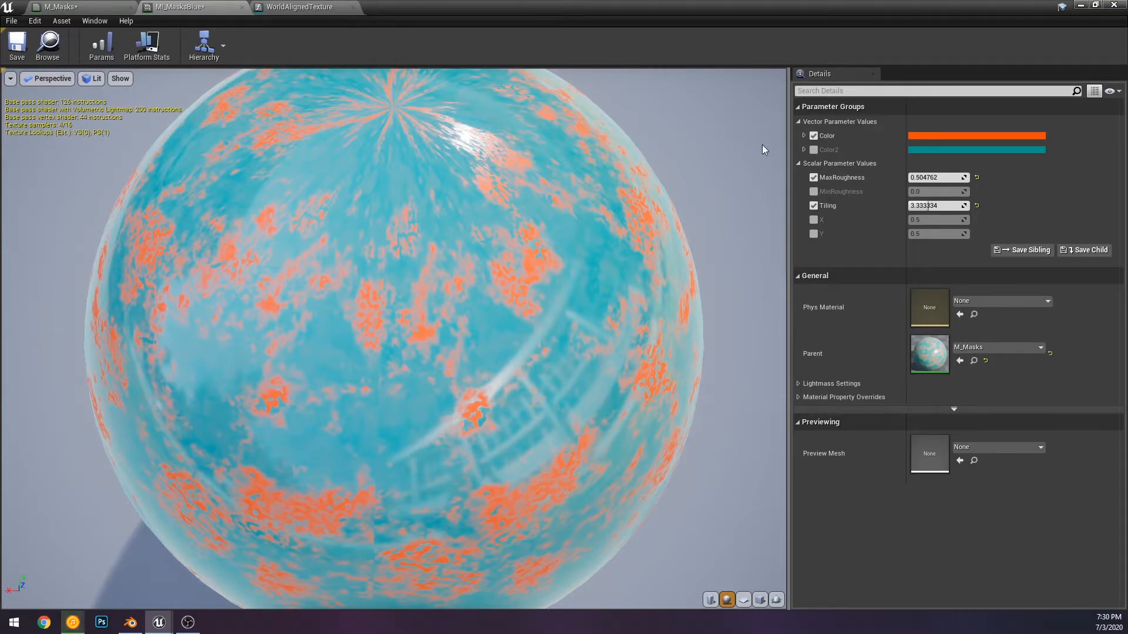
left_click_drag(759, 255, 639, 233)
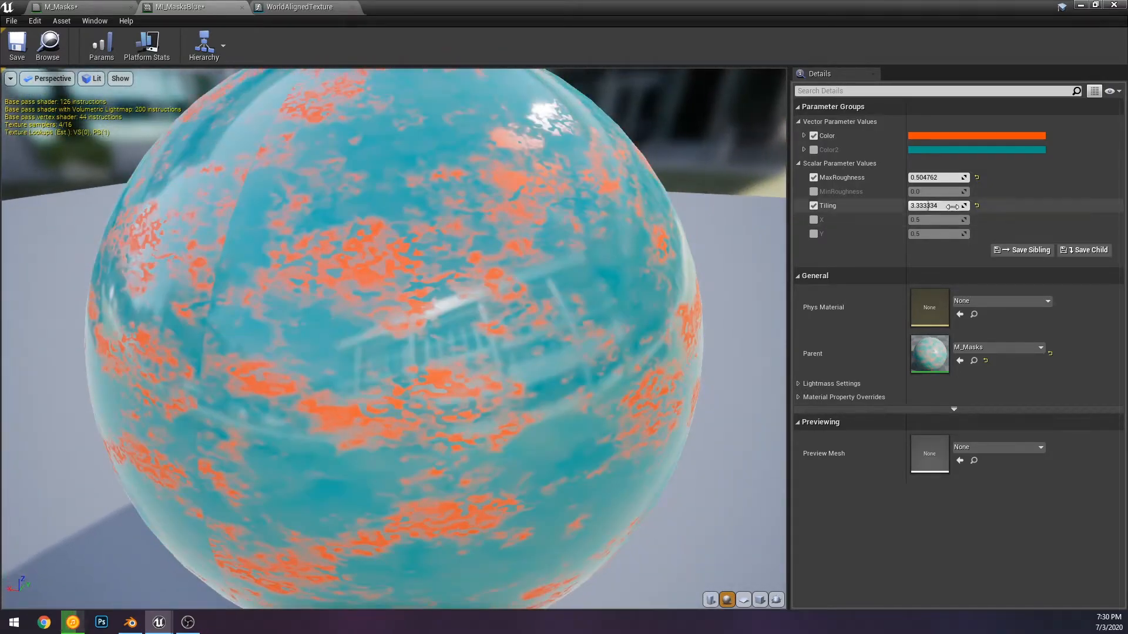
Try a MaxRoughness value of 2.0 in the material instance and check the highlights on the preview sphere
mouse_move(937, 178)
left_mouse_down()
mouse_move(1034, 178)
mouse_move(946, 177)
left_mouse_up()
type("2.0")
key("Return")
mouse_move(581, 132)
left_mouse_down()
mouse_move(641, 138)
mouse_move(582, 132)
left_mouse_up()
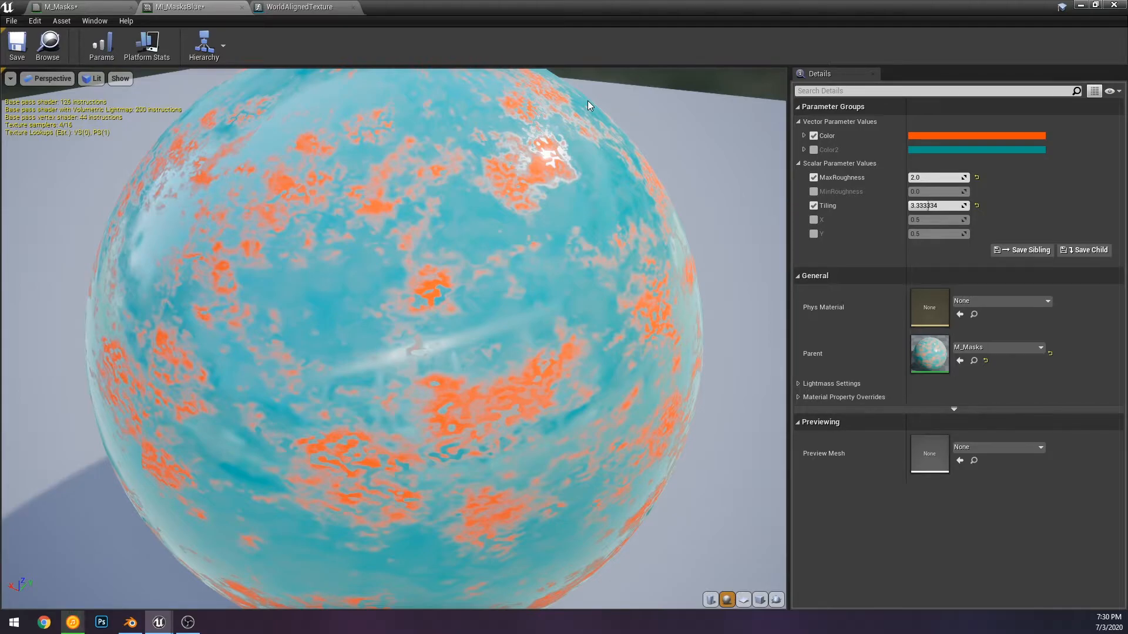
left_click_drag(587, 100, 458, 115)
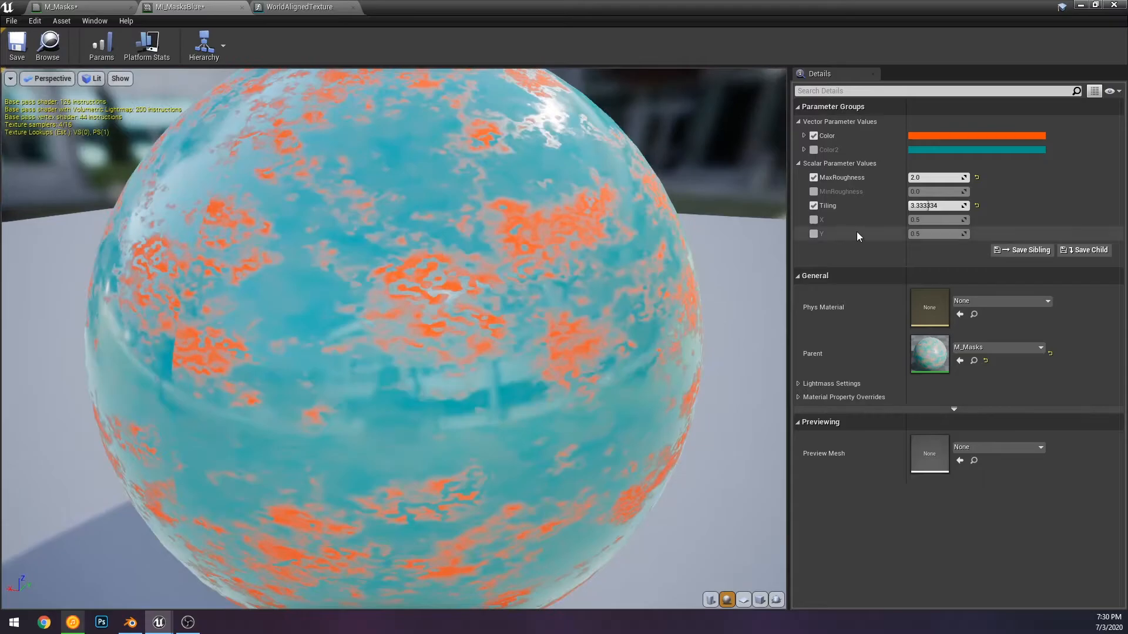
Enable the MinRoughness override, try a value of 1.0, set it to -1 and check the preview sphere
left_click(815, 192)
mouse_move(941, 191)
left_mouse_down()
mouse_move(855, 192)
mouse_move(940, 191)
left_mouse_up()
key("Return")
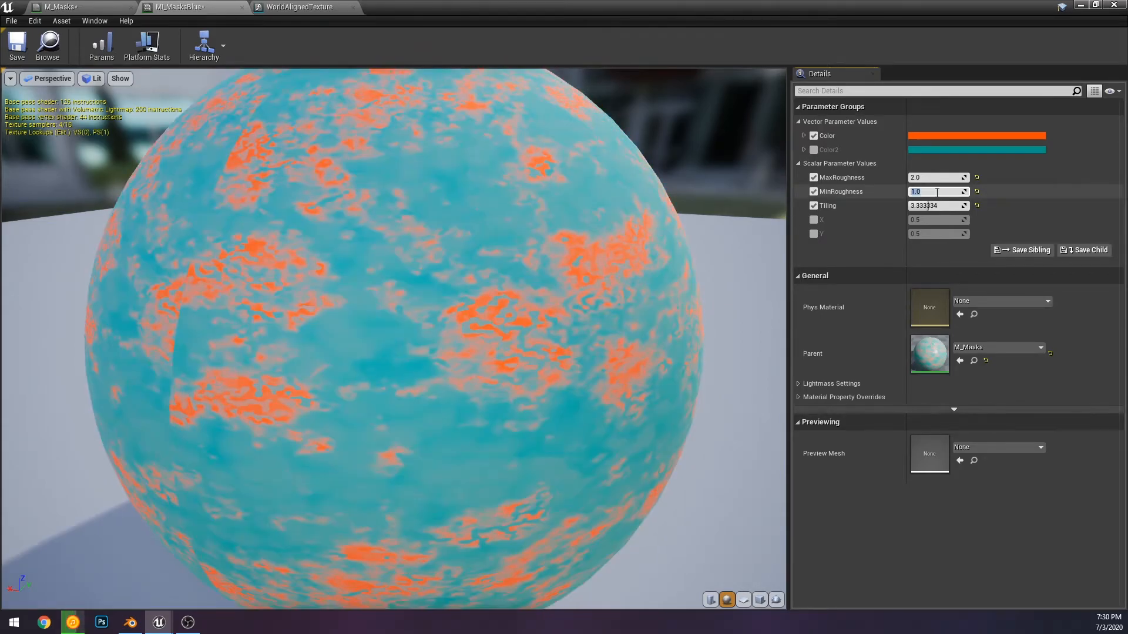
type("-1")
key("Return")
left_click_drag(771, 232, 518, 115)
left_click_drag(610, 185, 46, 76)
Display the level viewport in the Roughness buffer visualization and look over the floor
left_click(88, 79)
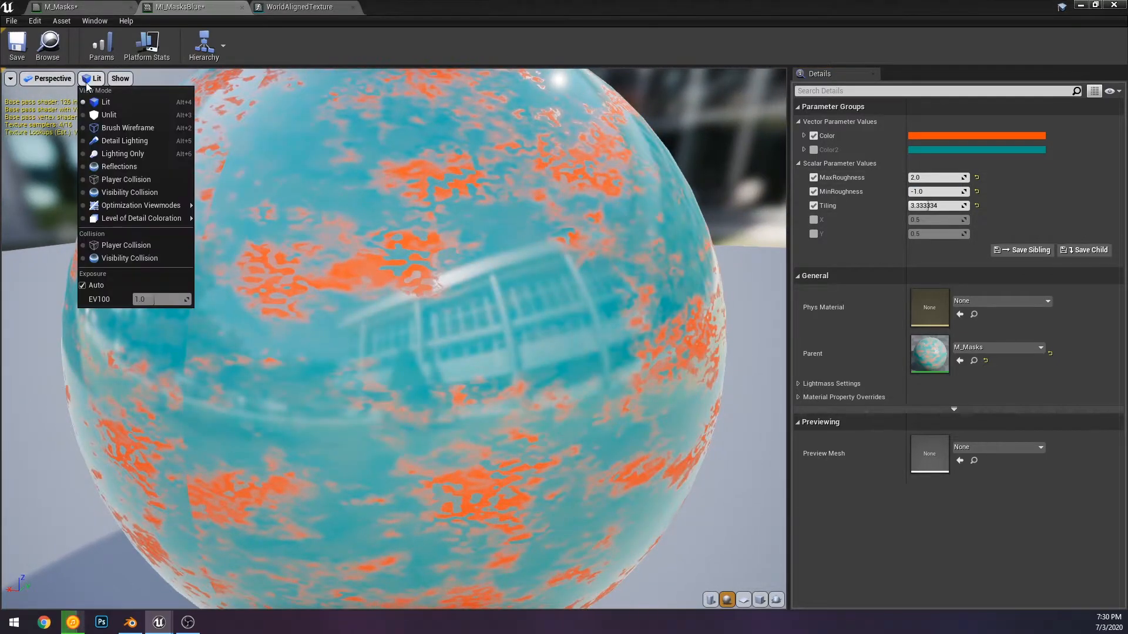
mouse_move(164, 211)
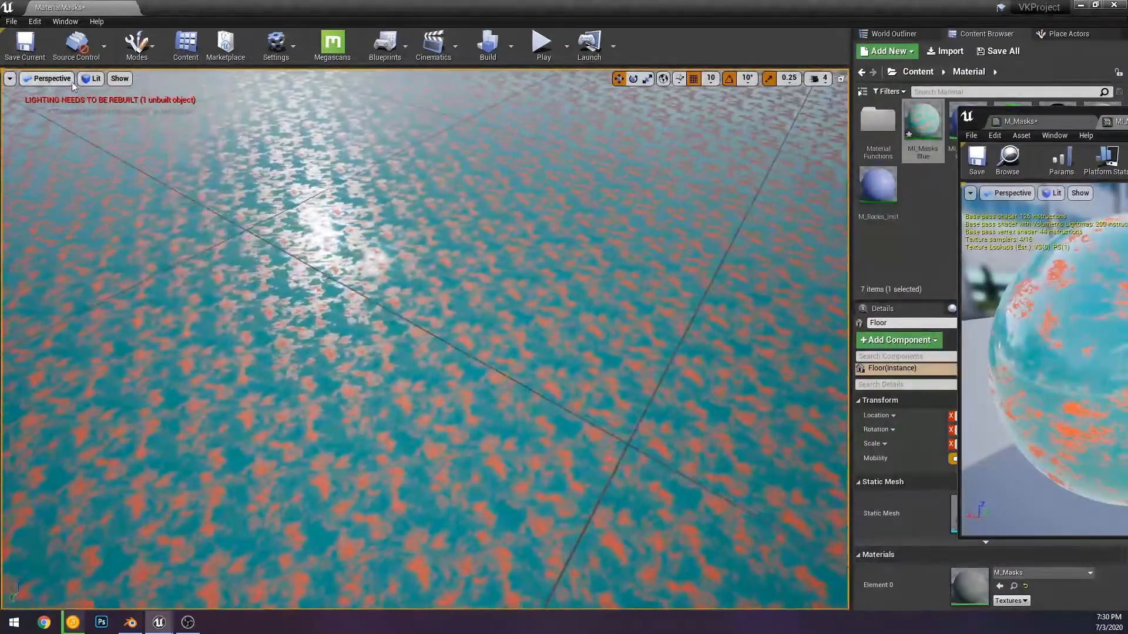
left_click(91, 79)
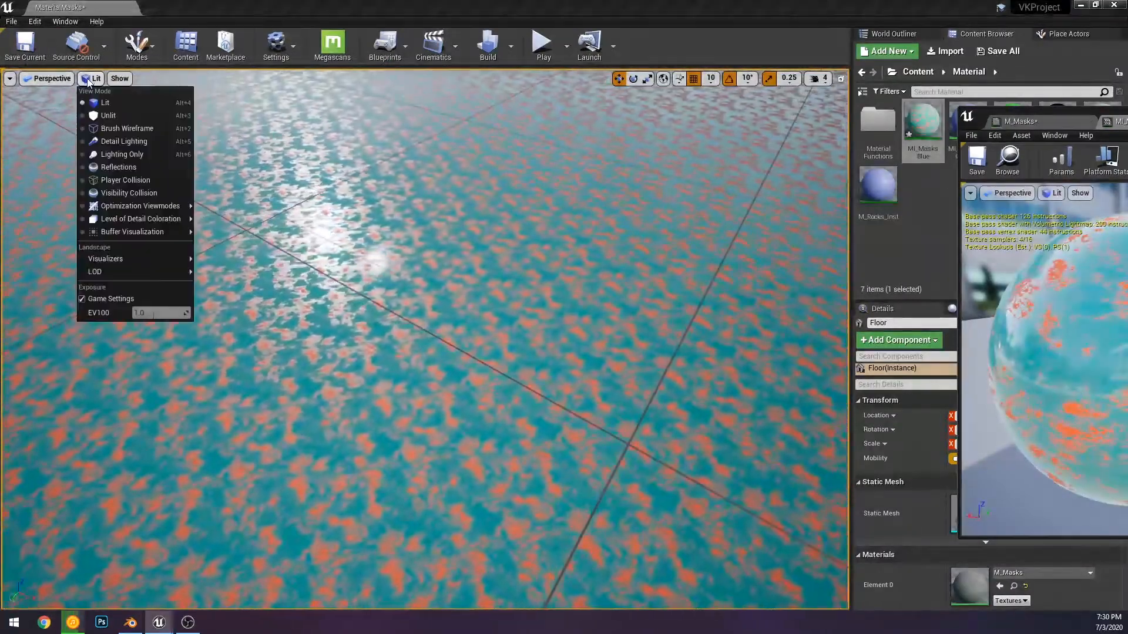
mouse_move(178, 207)
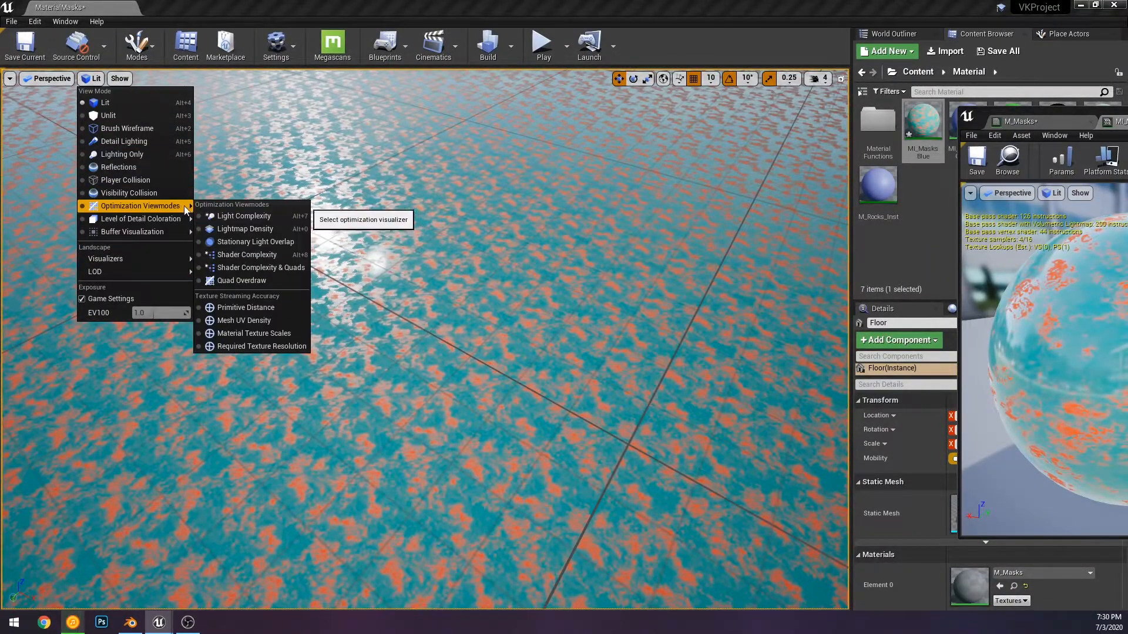
mouse_move(151, 231)
left_click(236, 349)
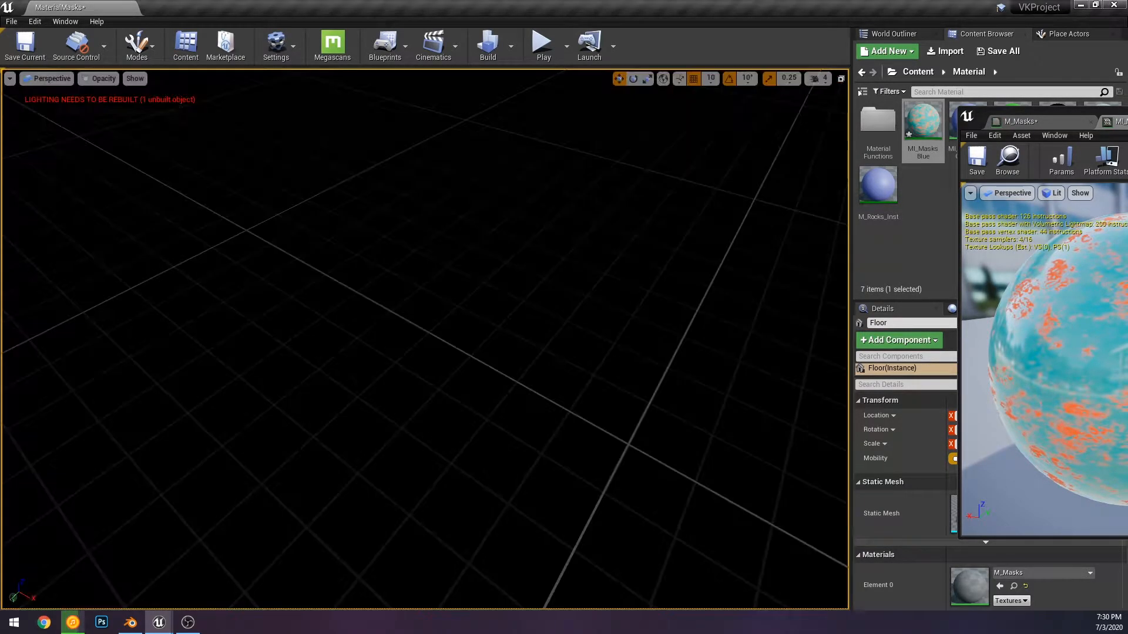
left_click(108, 79)
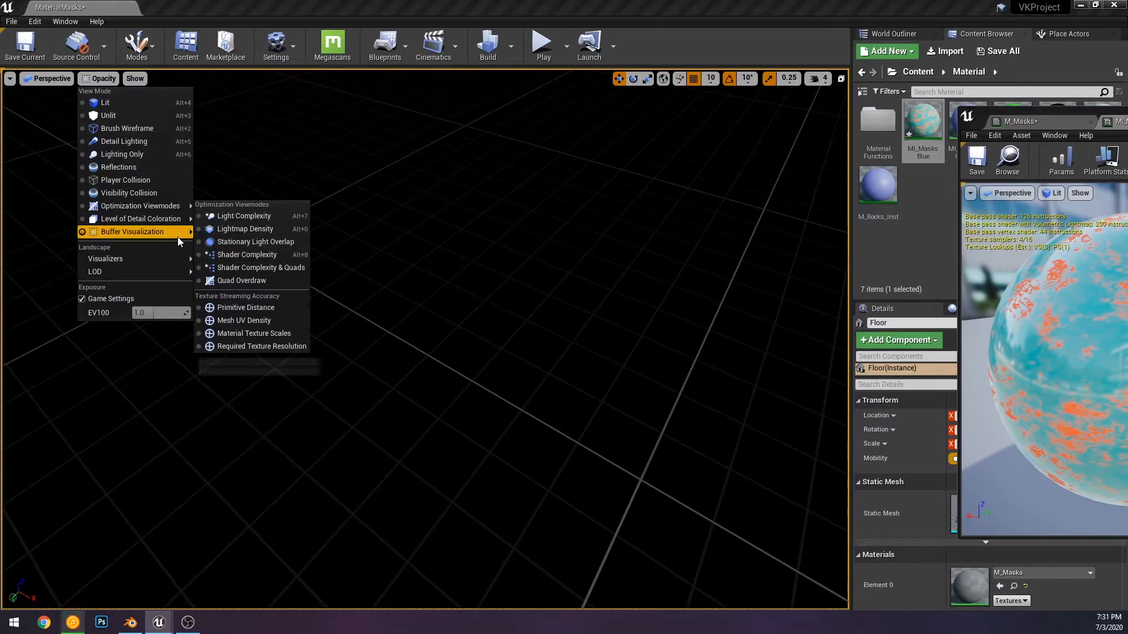
mouse_move(188, 232)
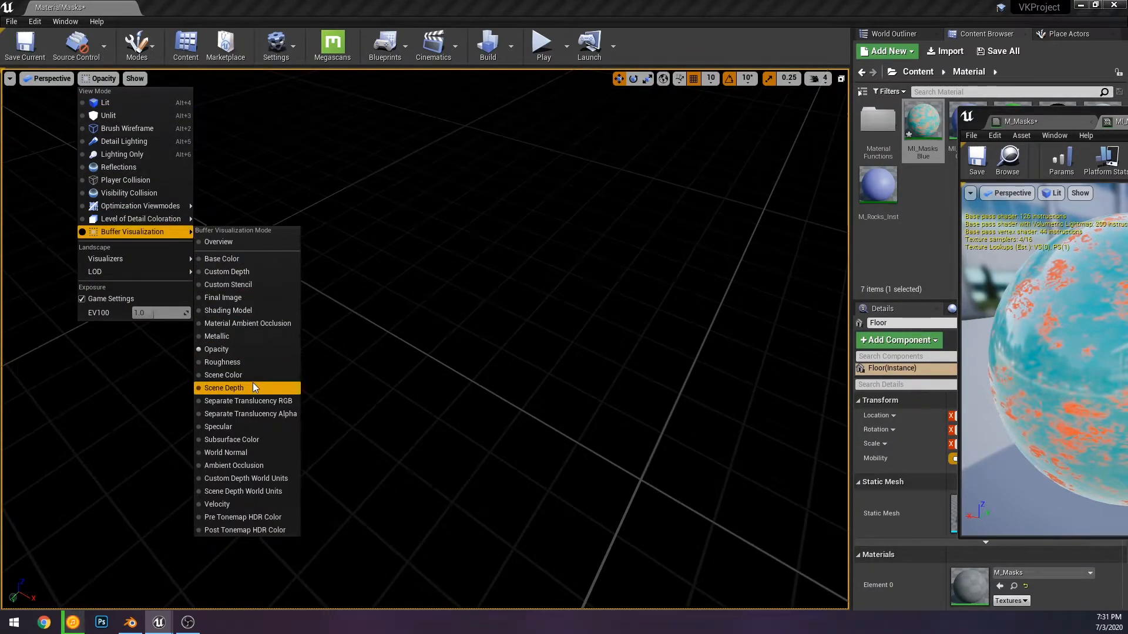
left_click(250, 361)
right_click_drag(493, 346, 493, 332)
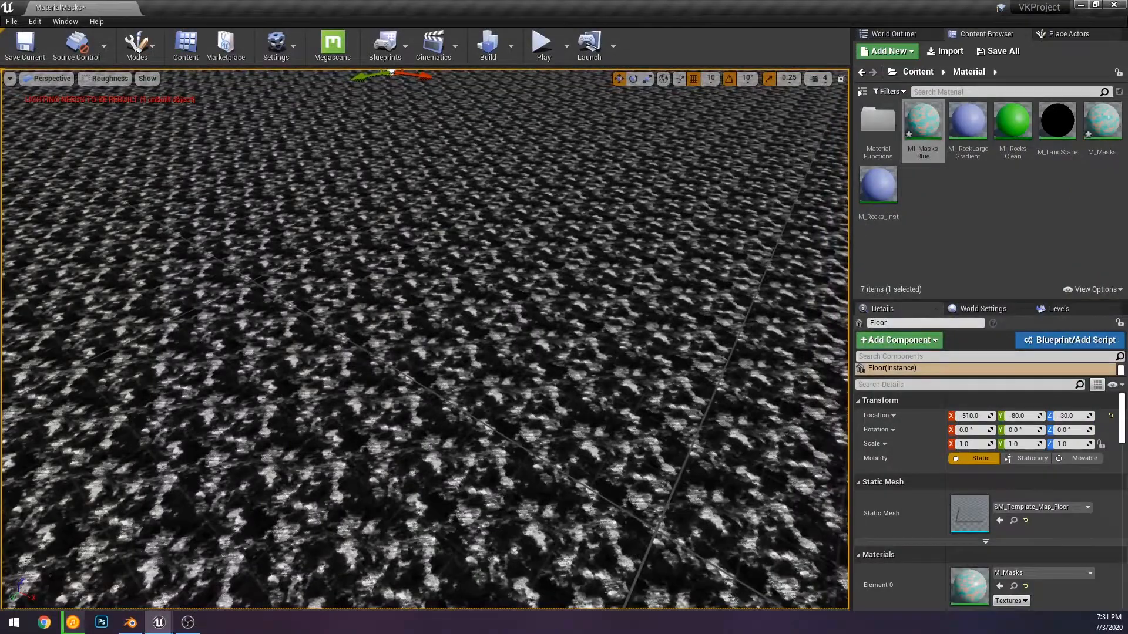
Shrink the MI_MasksBlue editor window beside the level viewport and widen its parameter area
left_click_drag(1127, 162, 993, 154)
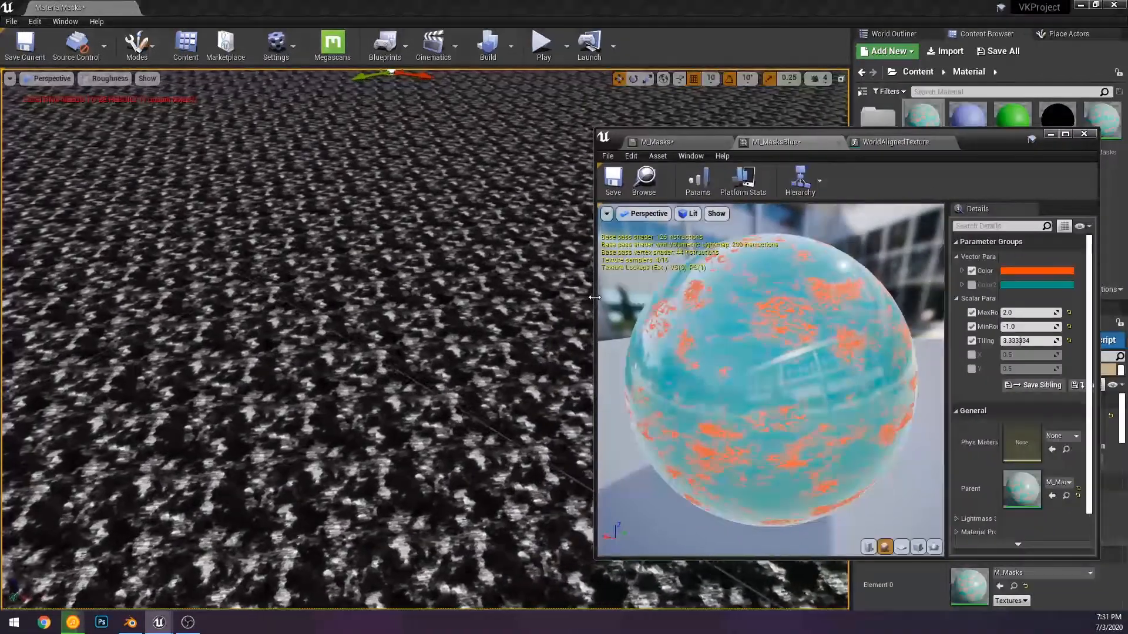
left_click_drag(594, 297, 843, 296)
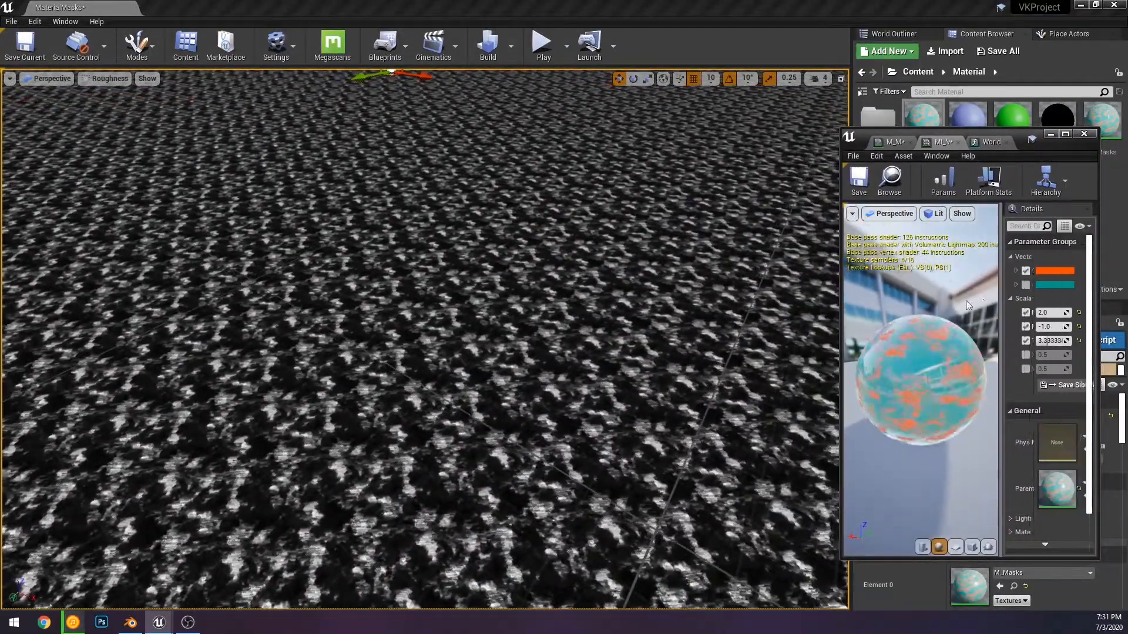
left_click_drag(1019, 291, 885, 294)
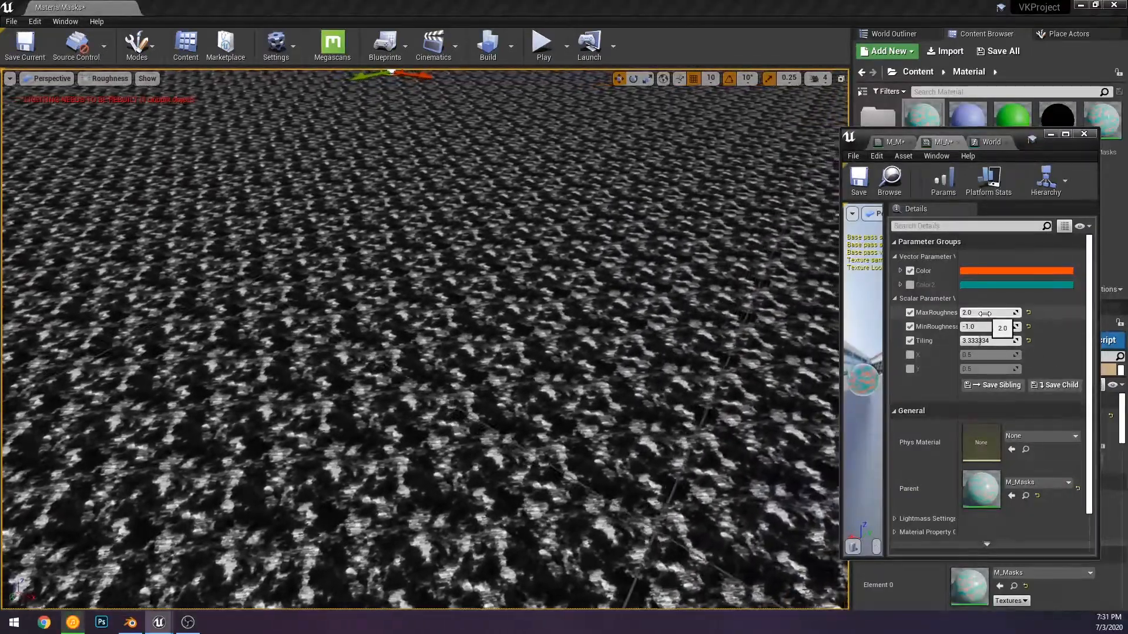
Reset the instance's MaxRoughness to its default, then raise it to about 4.24
mouse_move(993, 313)
left_mouse_down()
mouse_move(1052, 312)
mouse_move(988, 312)
left_mouse_up()
left_click(1029, 312)
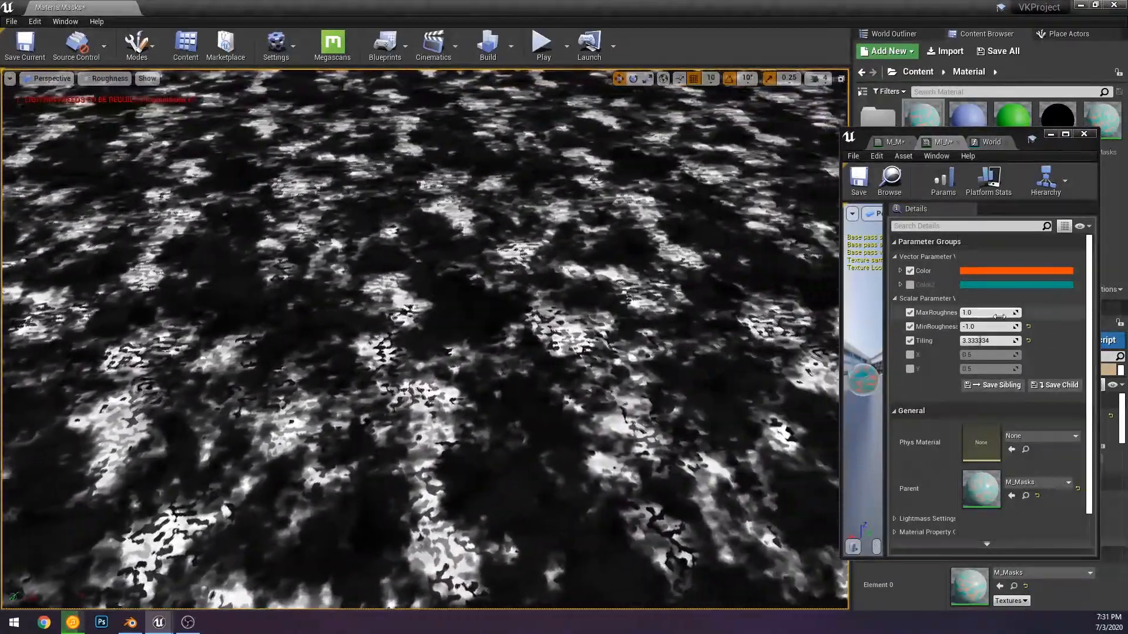
left_click_drag(999, 312, 1034, 312)
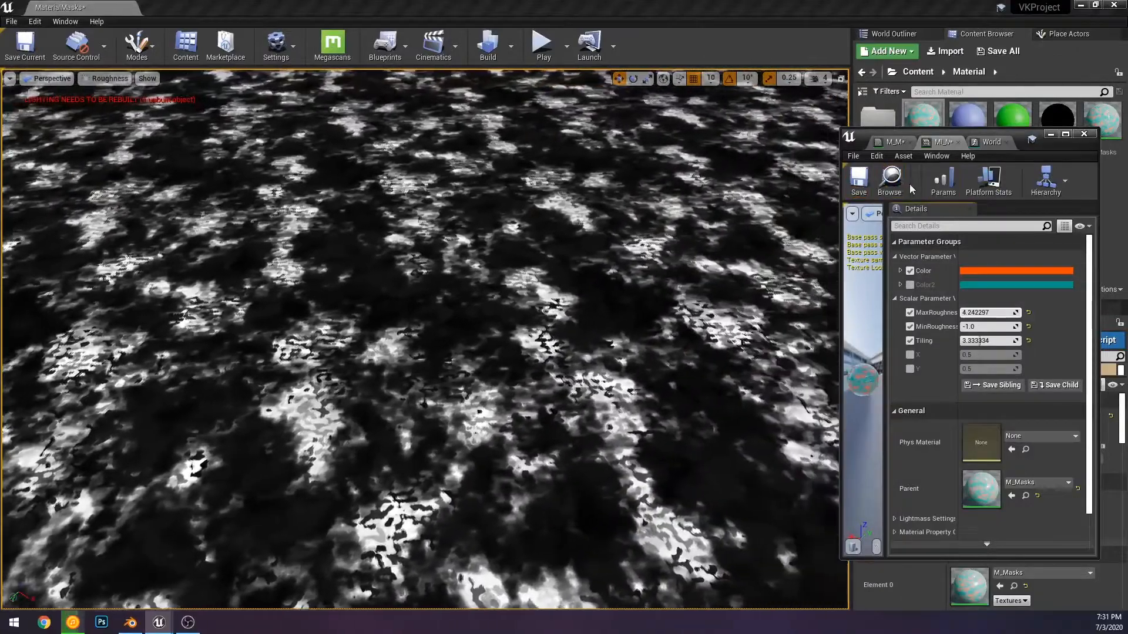
Locate MI_MasksBlue among the project assets, move its editor window clear of them and return the level viewport to Lit mode
left_click(902, 188)
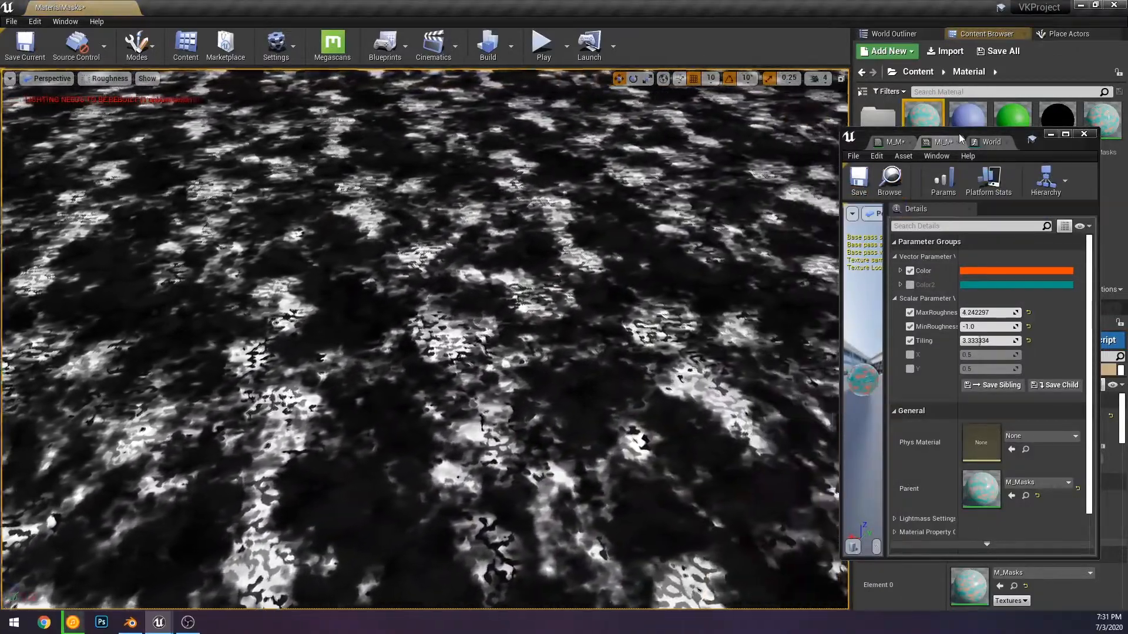
left_click_drag(1022, 136, 1043, 236)
left_click(94, 79)
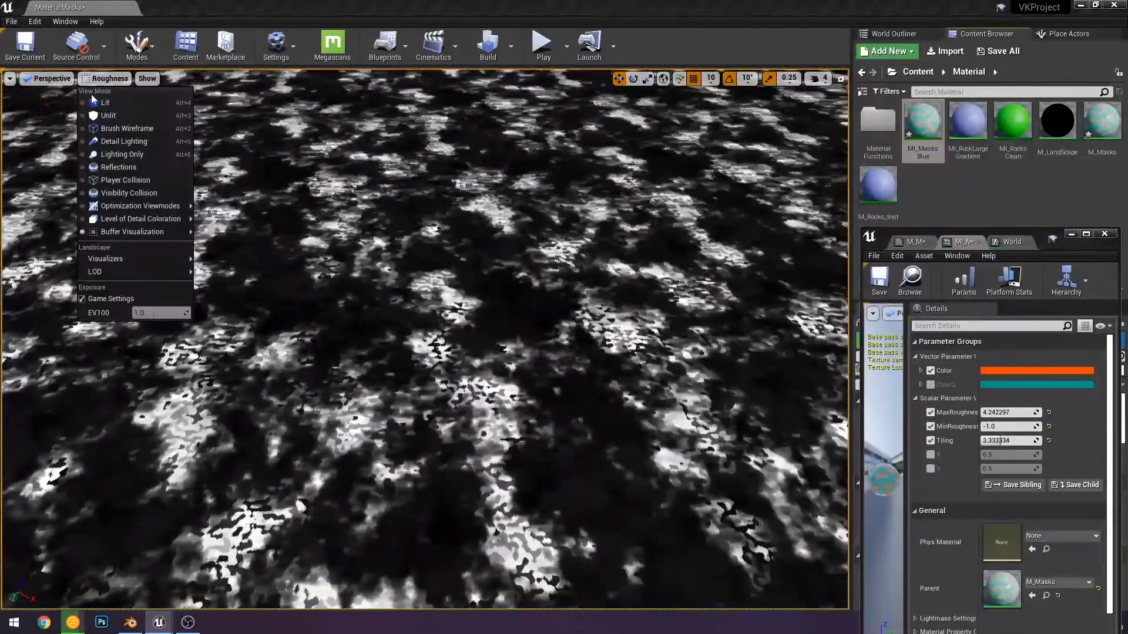
left_click(103, 102)
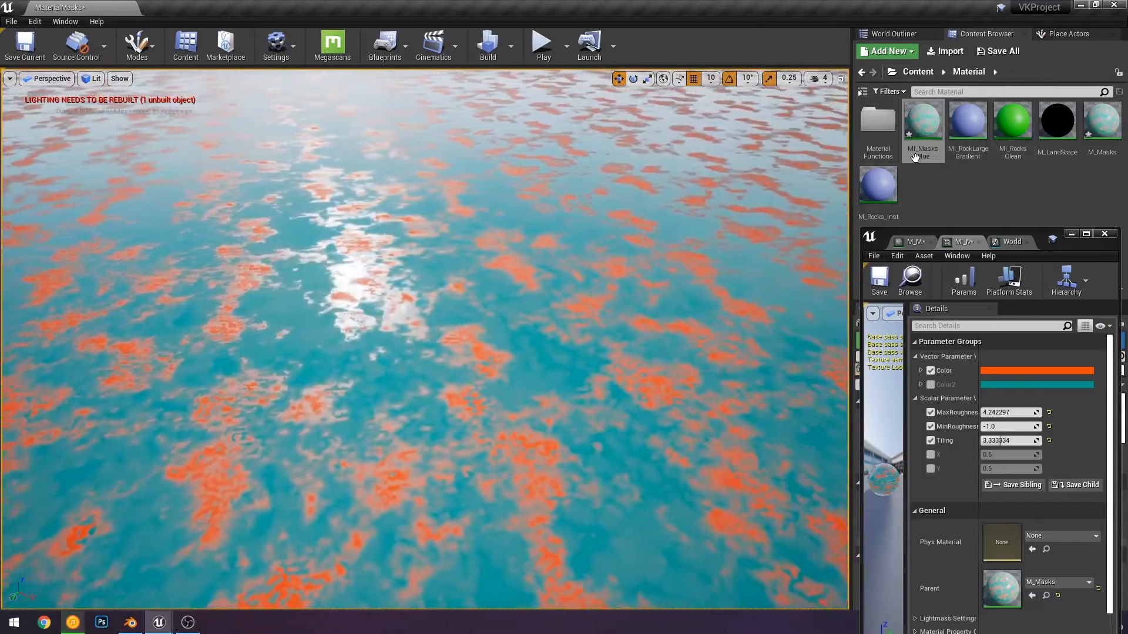
Set the Color parameter of MI_MasksBlue to a saturated blue and assign the instance to the floor
left_click(1007, 370)
left_click(795, 340)
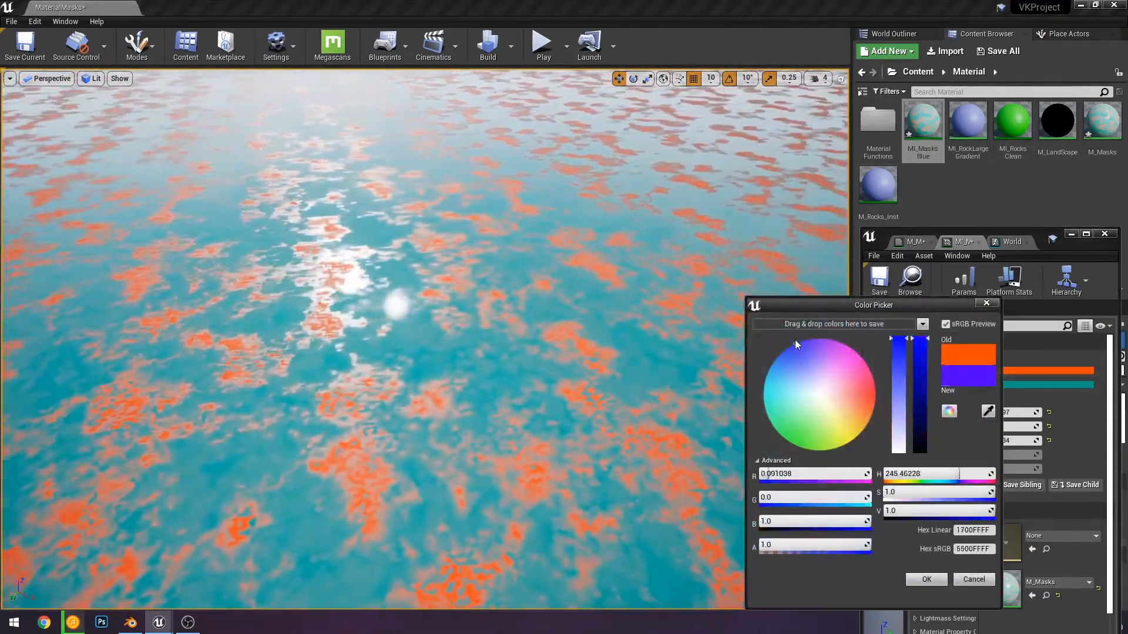
left_click(926, 580)
left_click_drag(917, 155, 526, 282)
right_click_drag(553, 310, 606, 338)
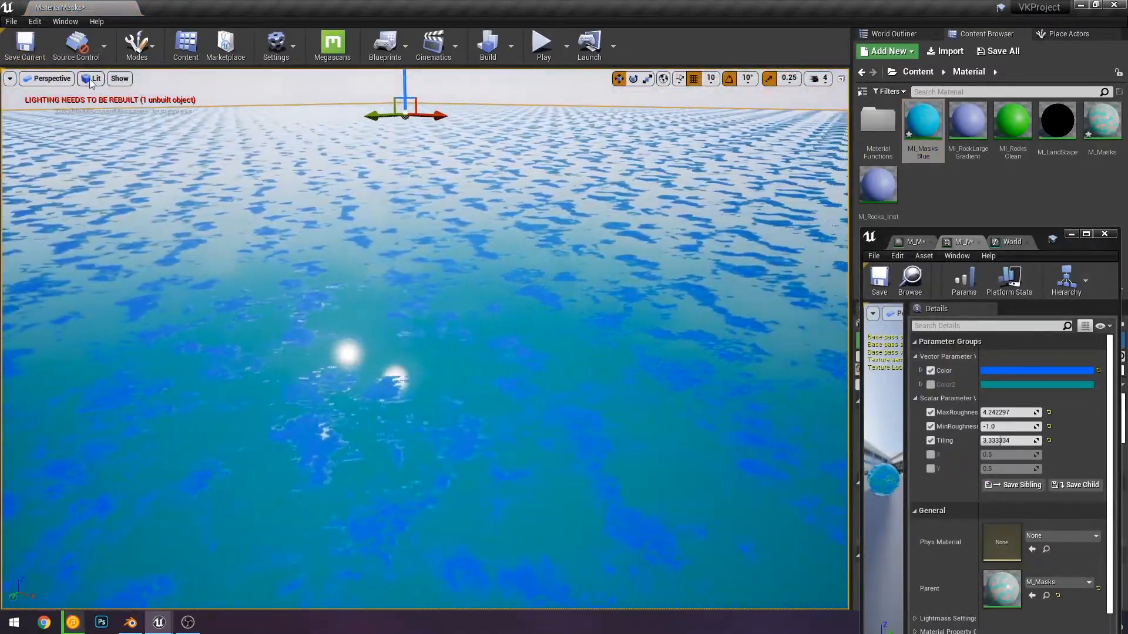
Switch the level viewport to the Roughness buffer visualization with MI_MasksBlue applied to the floor
left_click(91, 79)
mouse_move(171, 207)
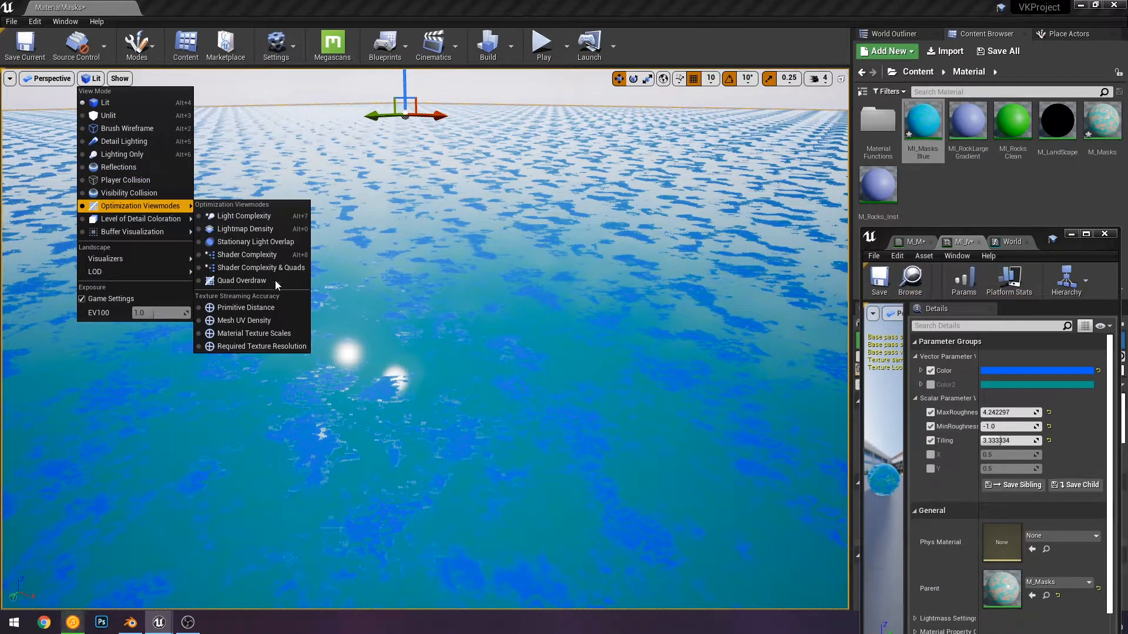
mouse_move(175, 237)
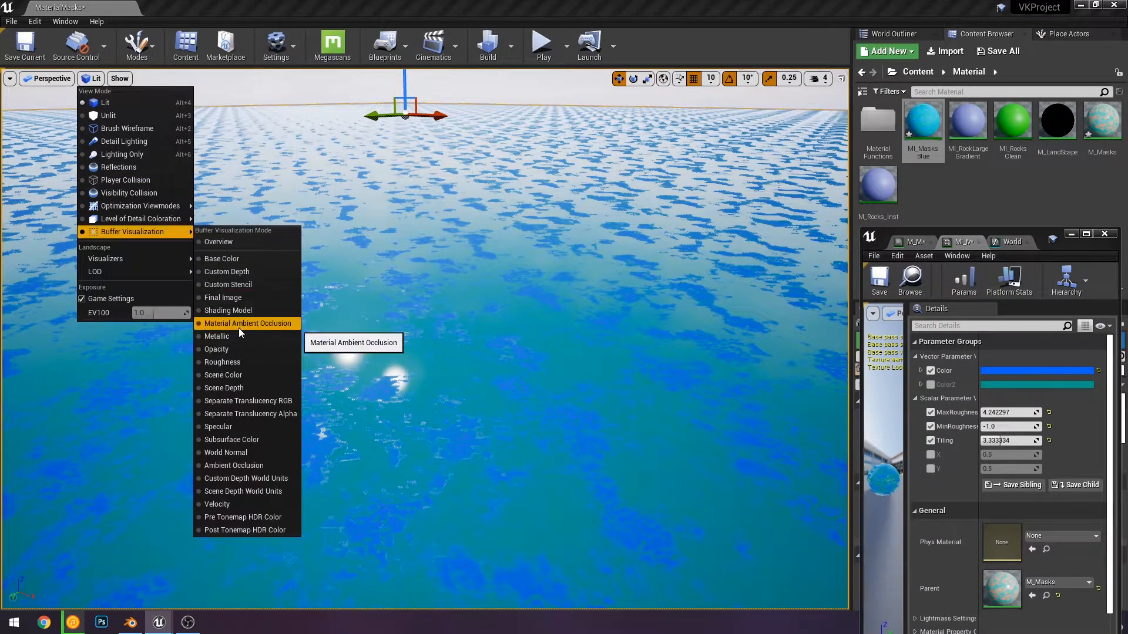
left_click(245, 361)
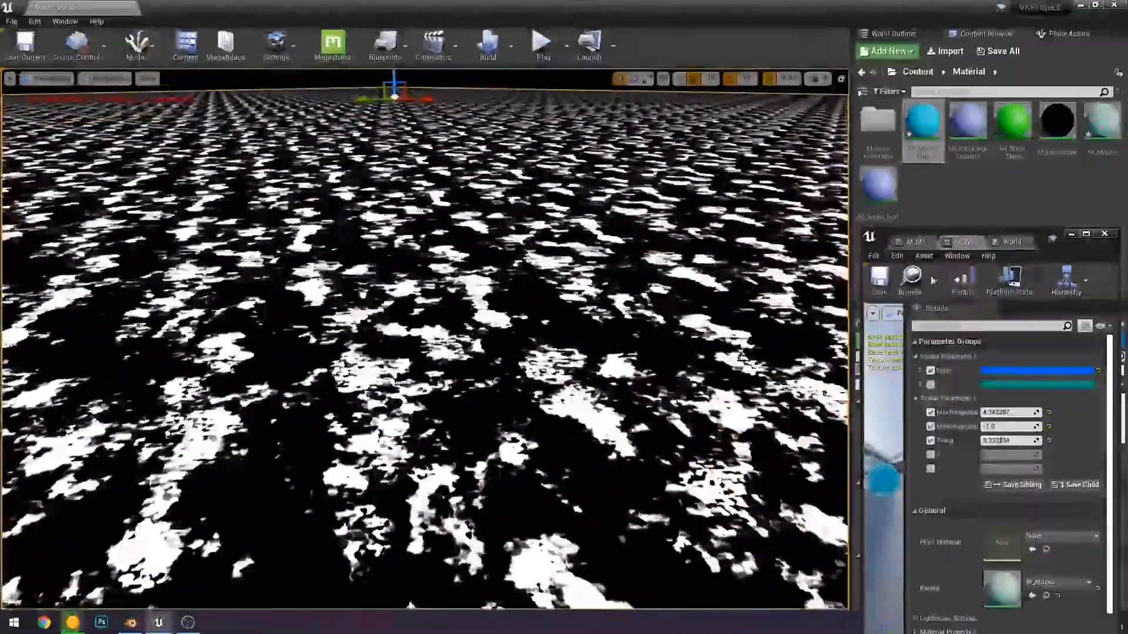
Reset MinRoughness and MaxRoughness in MI_MasksBlue to their defaults, then adjust the roughness range while watching the floor
left_click_drag(1038, 239, 1031, 183)
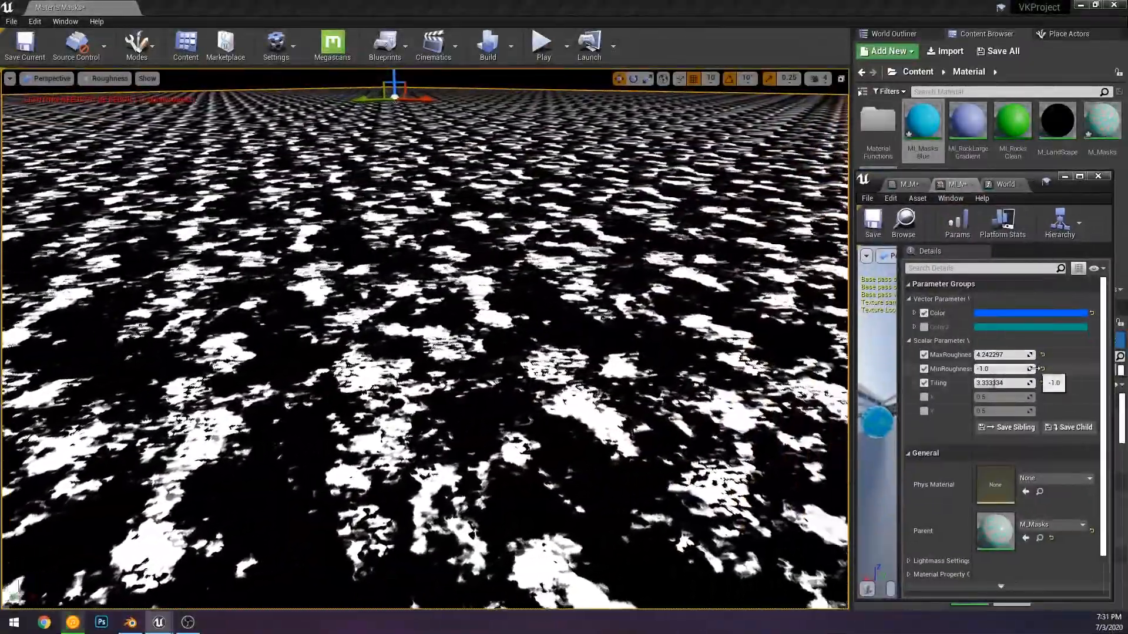
left_click(1042, 369)
left_click(1042, 354)
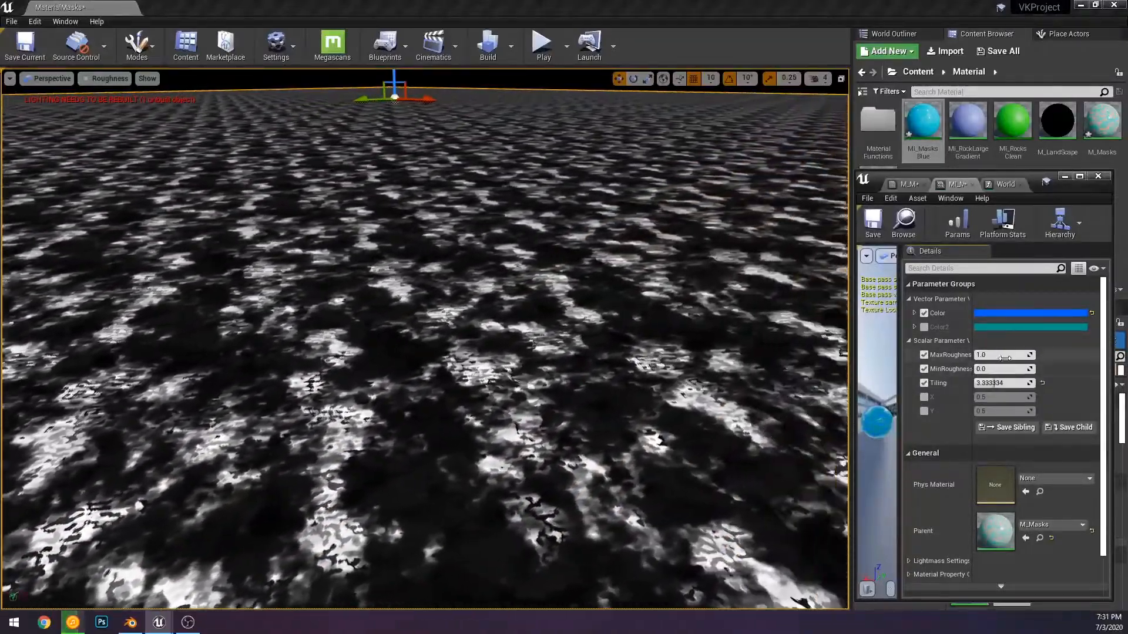
left_click_drag(1004, 355, 990, 298)
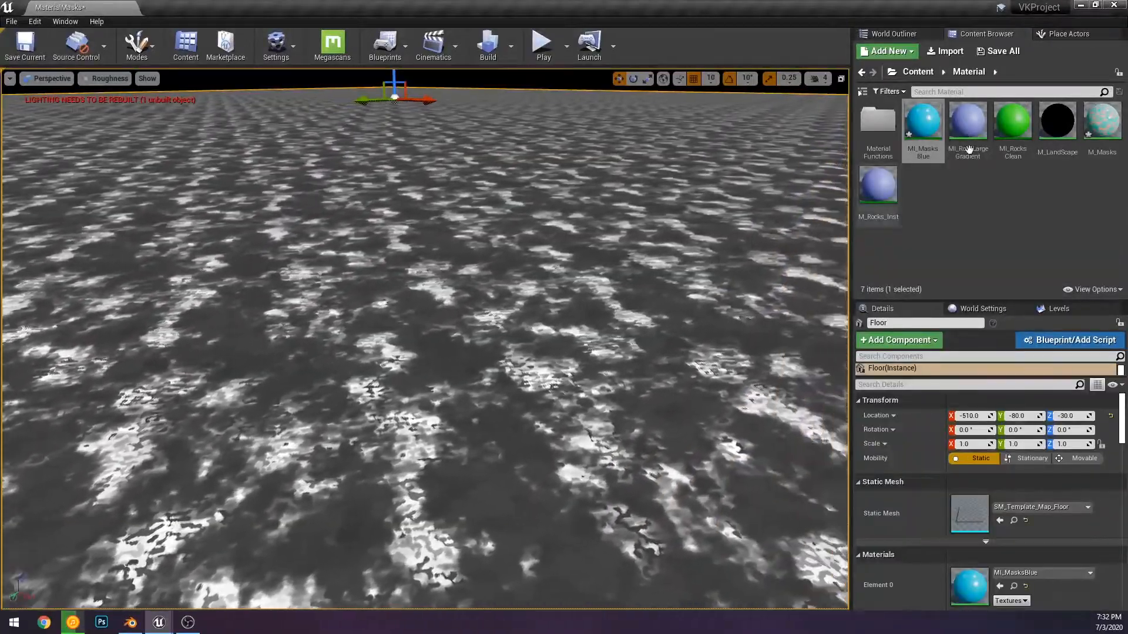
Open the M_Masks material and examine how the mask texture sample drives the color and roughness Lerps into the output
double_click(1102, 123)
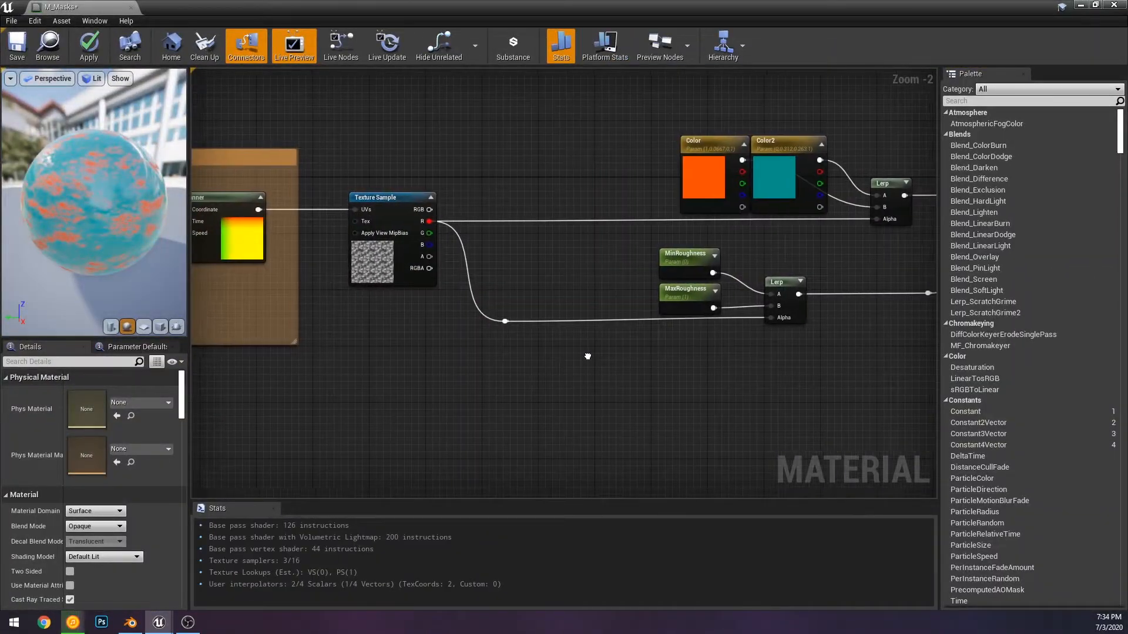
right_click_drag(496, 354, 722, 344)
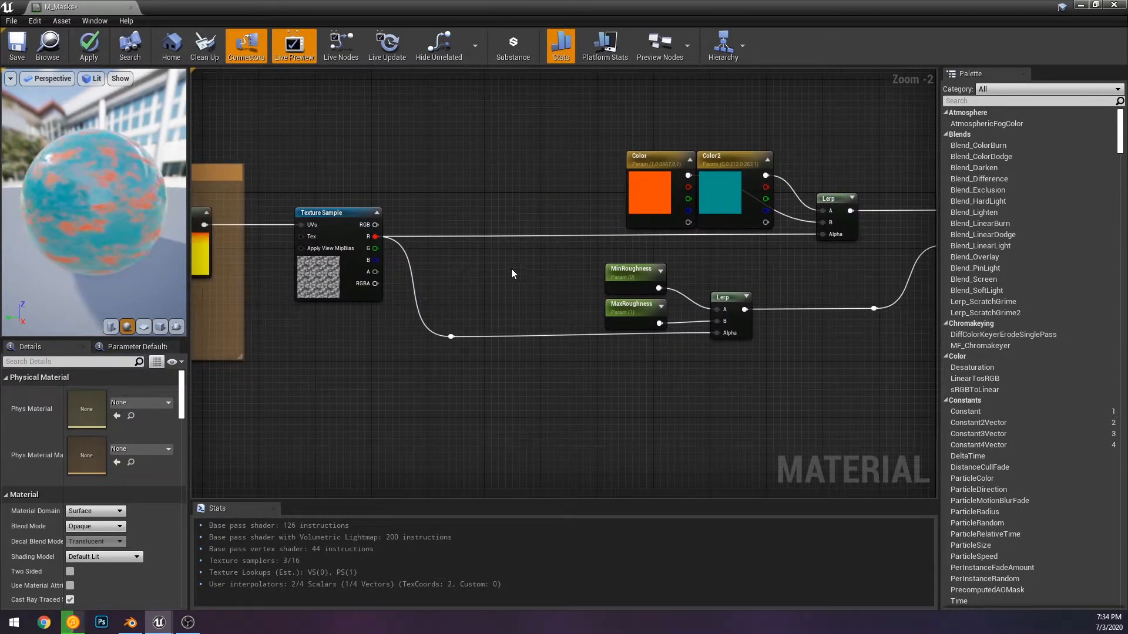
right_click_drag(798, 290, 656, 299)
left_click_drag(126, 223, 52, 225)
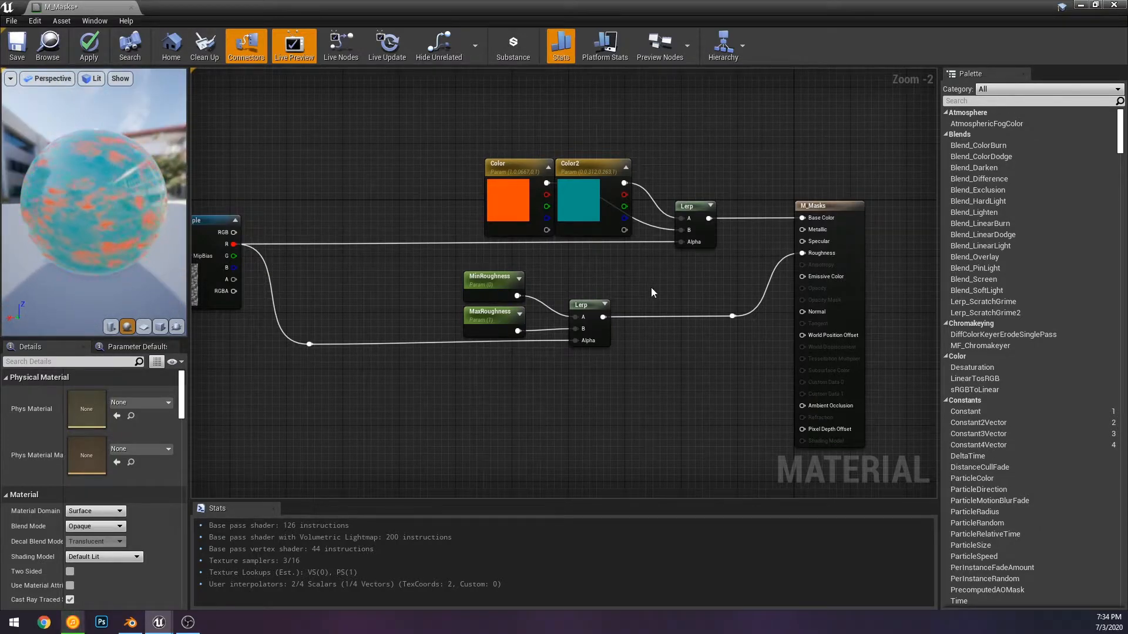
scroll(650, 287, "up", 2)
right_click_drag(538, 261, 756, 260)
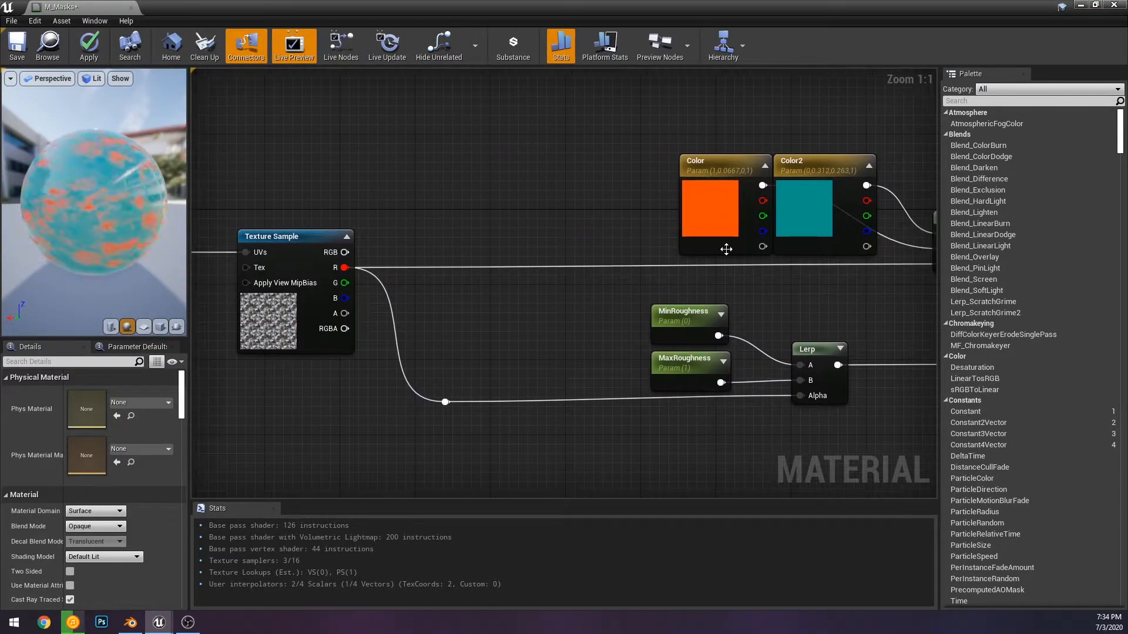
right_click_drag(95, 173, 3, 79)
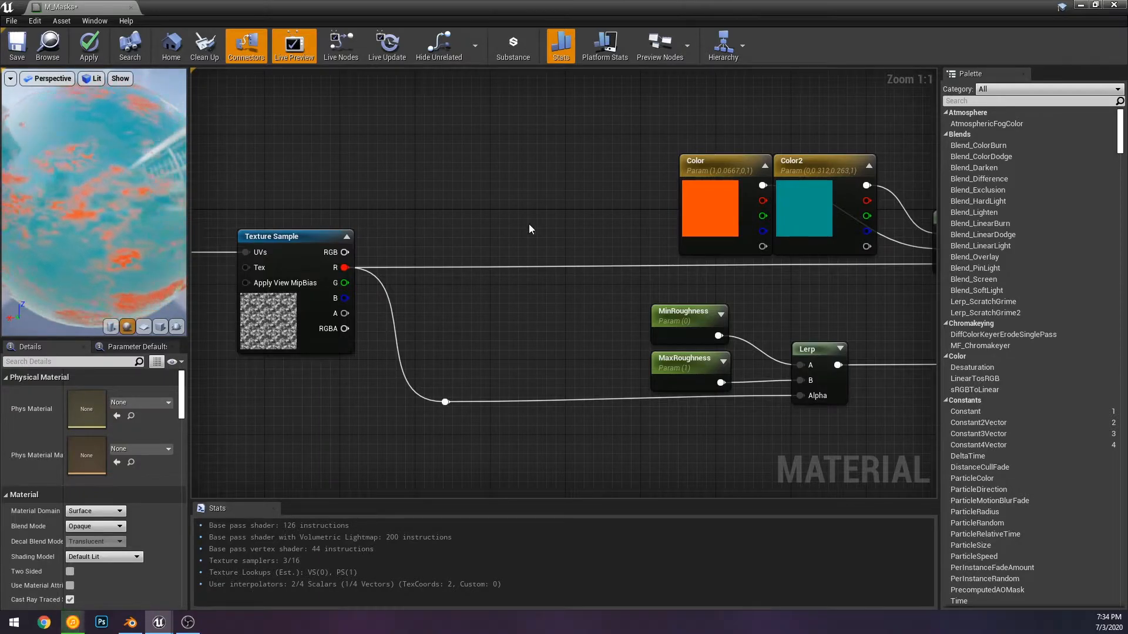
Preview the mask Texture Sample node's output on the material preview sphere
scroll(503, 215, "down", 1)
right_click_drag(351, 259, 466, 256)
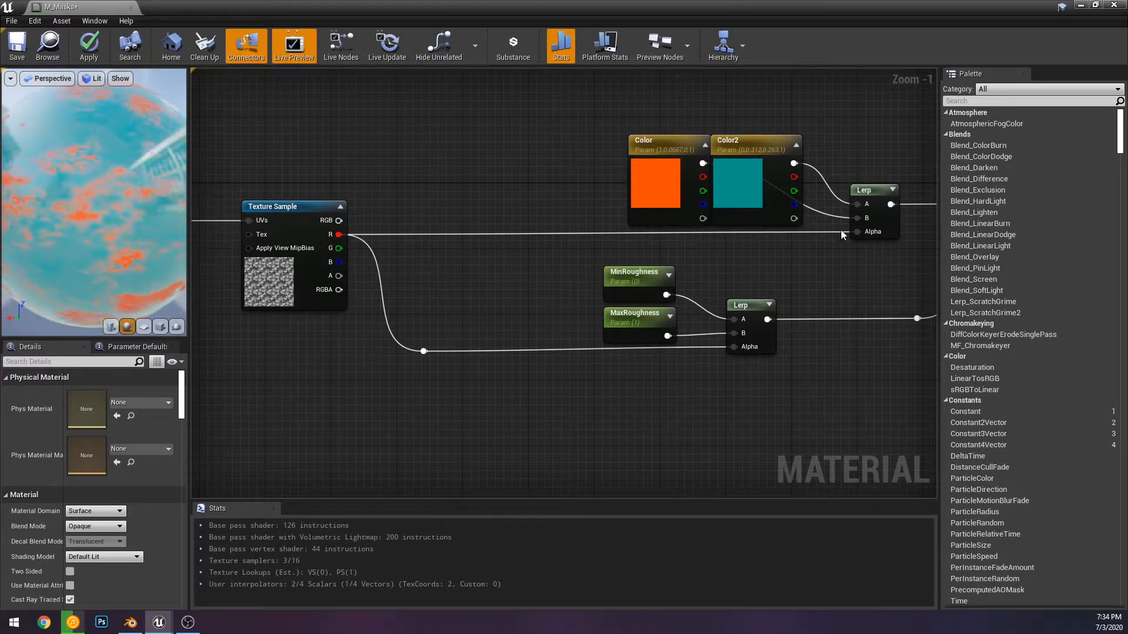
right_click(297, 241)
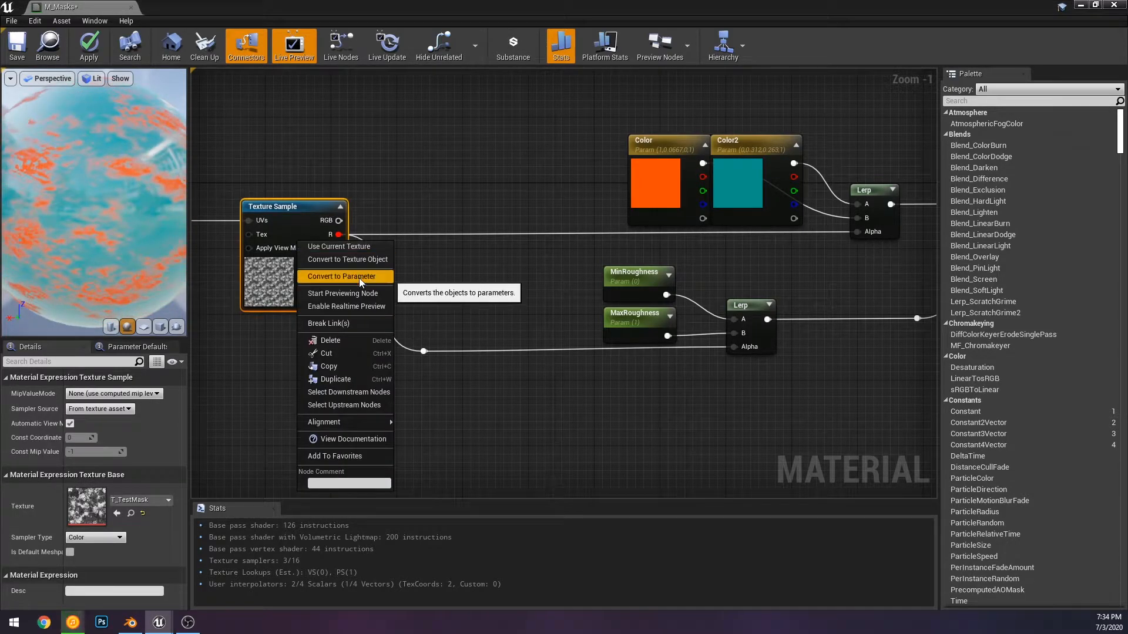
left_click(357, 293)
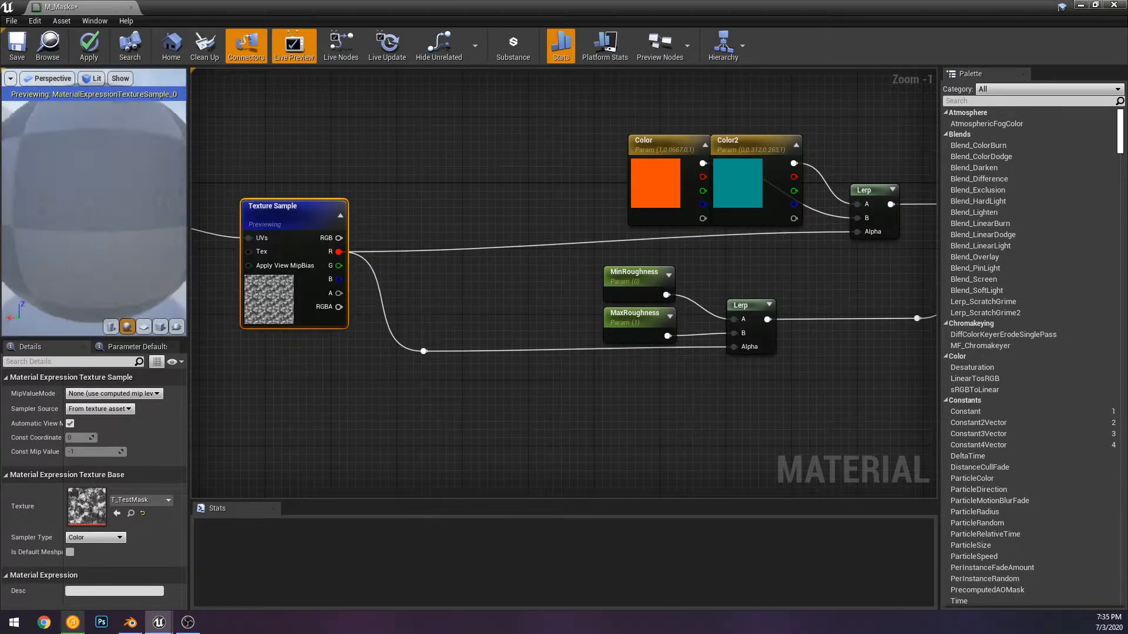
Insert a Divide node between the Texture Sample's R output and the Alpha input of the color Lerp
right_click_drag(487, 248, 521, 243)
right_click(572, 245)
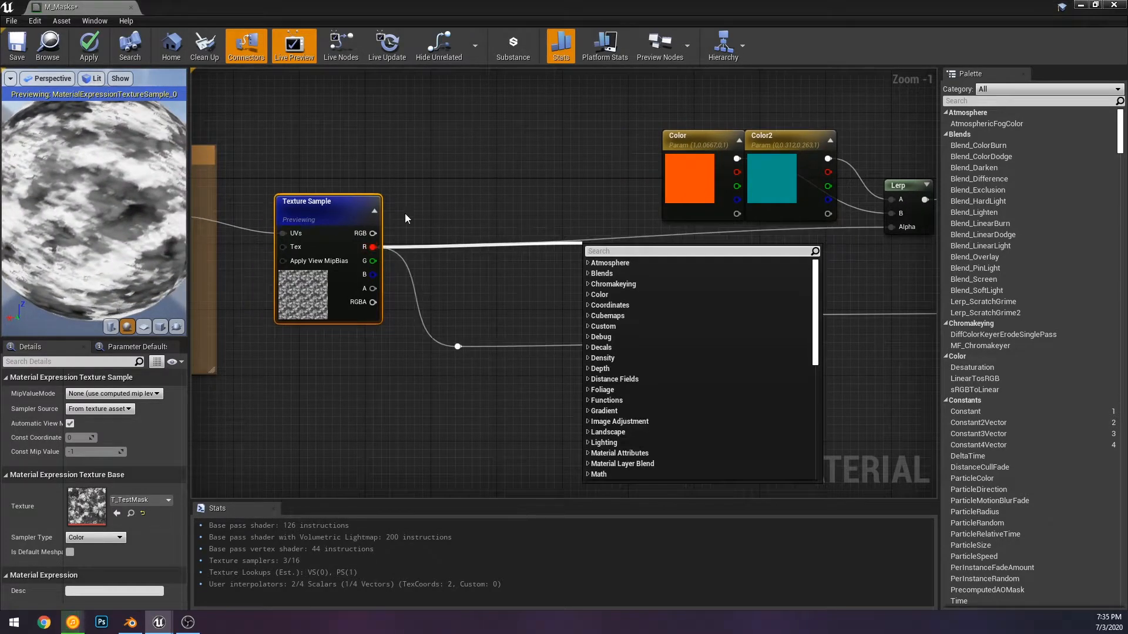
type("divid")
key("Return")
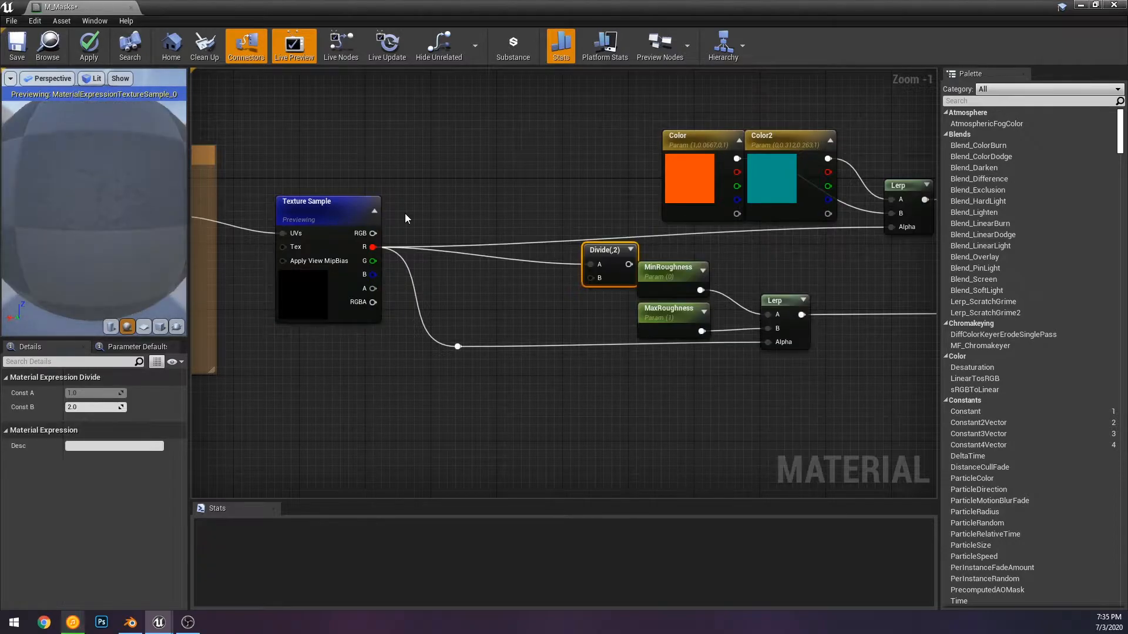
left_click_drag(620, 251, 579, 218)
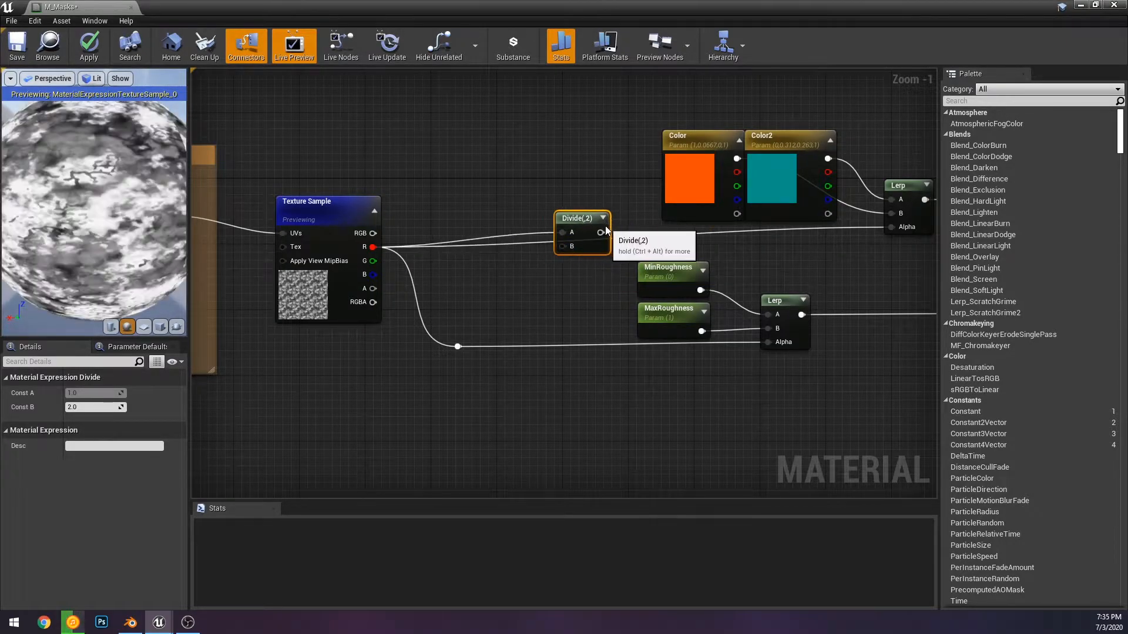
left_click_drag(896, 231, 894, 229)
left_click(451, 145)
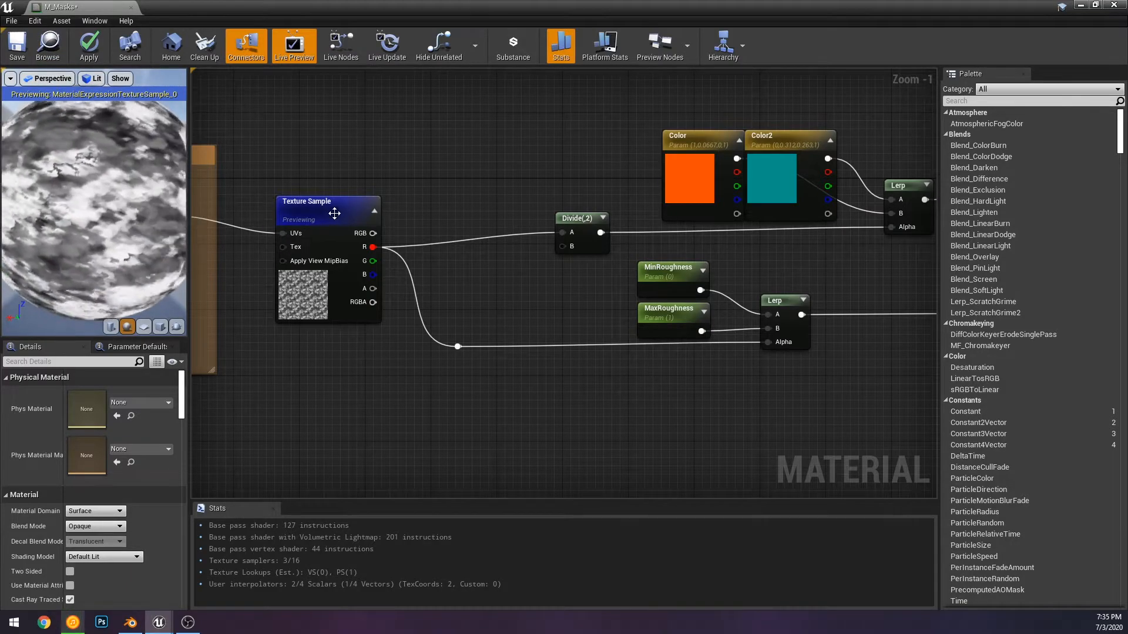
Stop previewing the Texture Sample node so the sphere shows the full material
right_click(367, 226)
key("Escape")
right_click(364, 225)
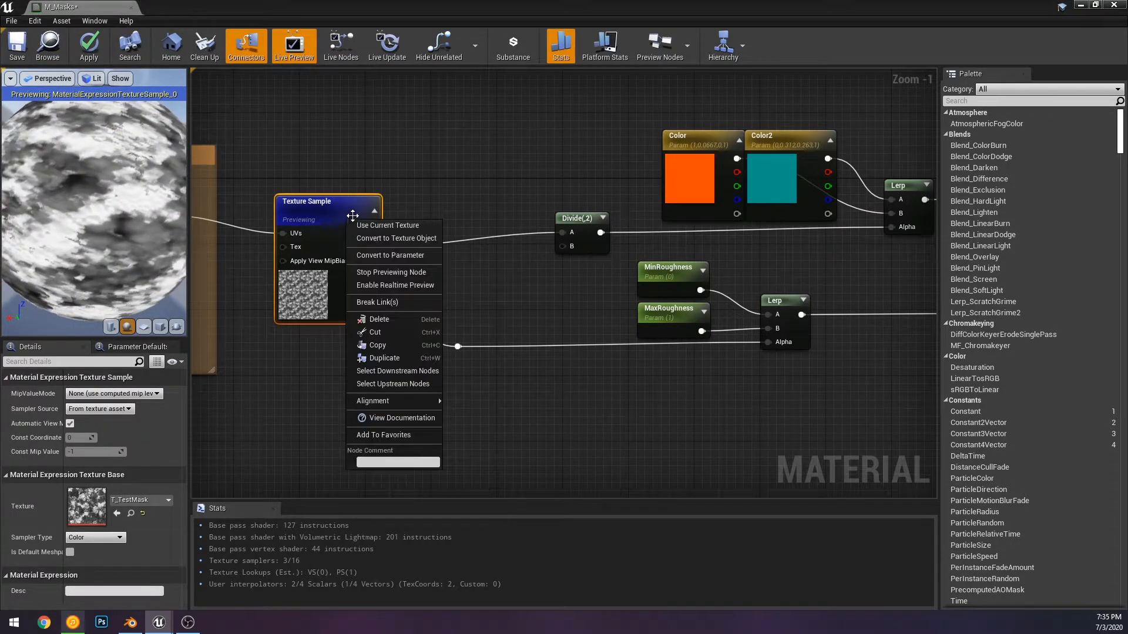
left_click(372, 269)
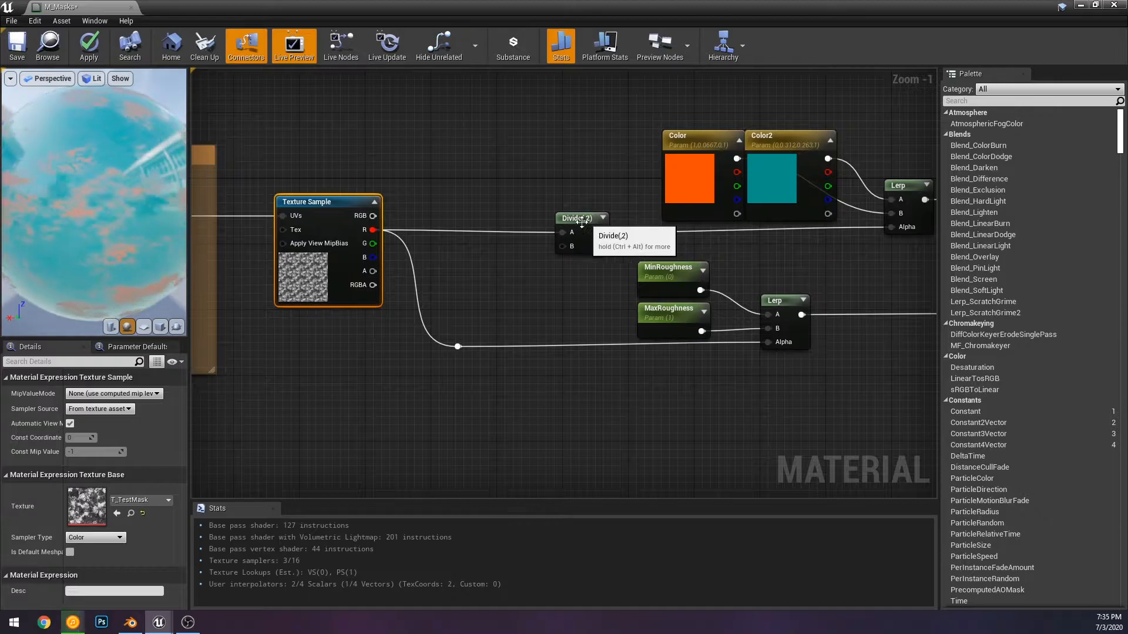
Set the Divide node's Const B to 5 and inspect the material on the preview sphere
left_click(593, 222)
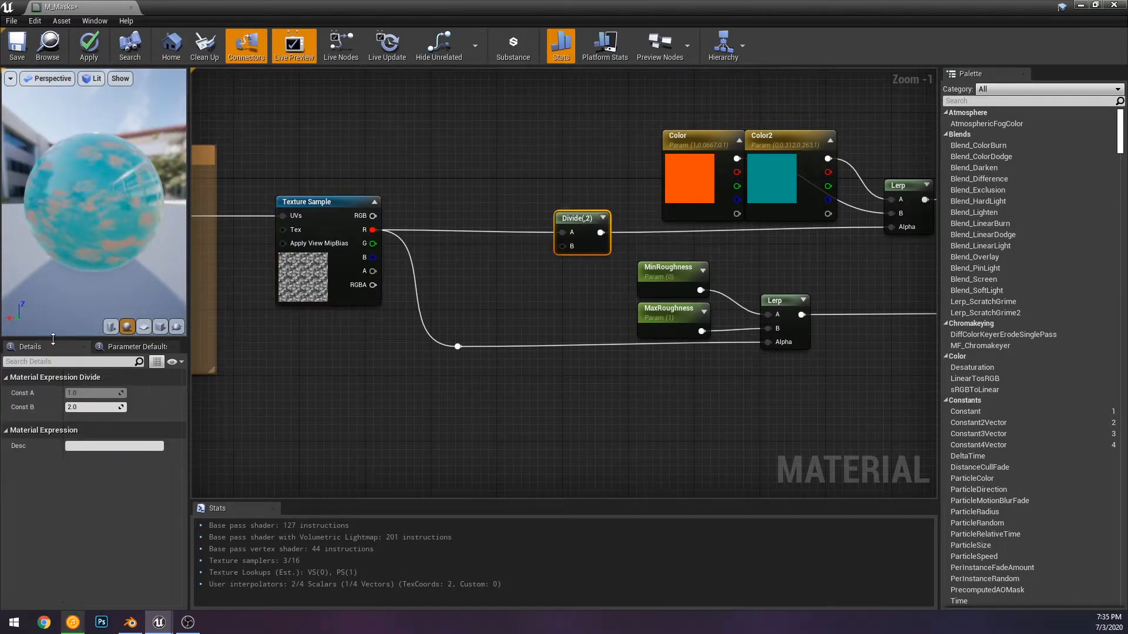
left_click(89, 407)
type("5")
key("Return")
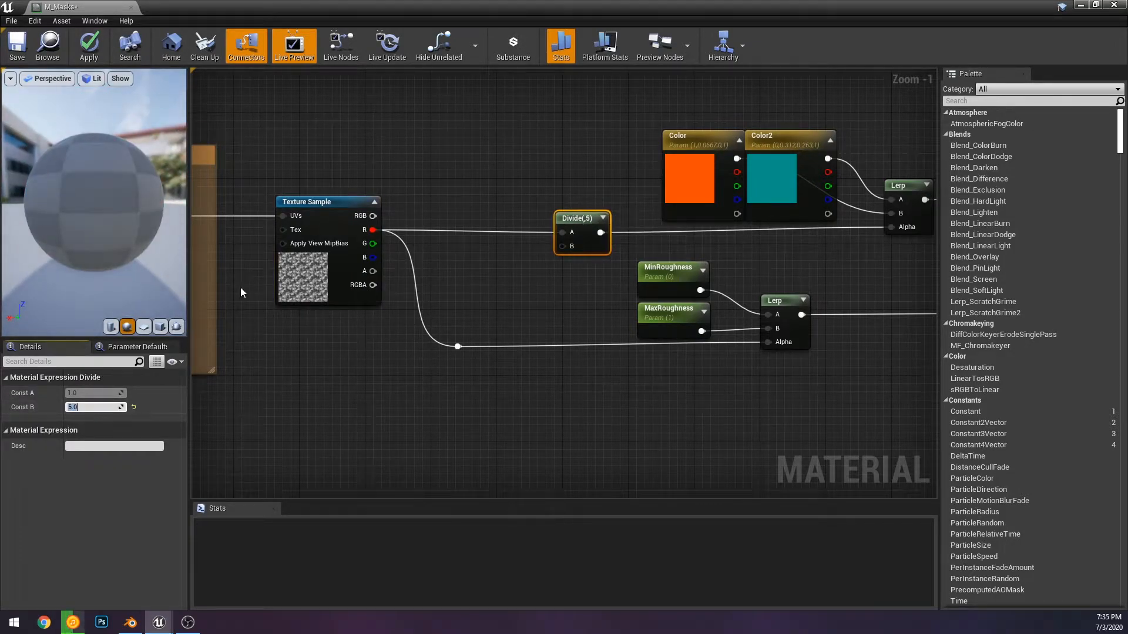
right_click_drag(94, 200, 94, 235)
left_click_drag(94, 235, 117, 217)
left_click_drag(168, 139, 141, 139)
mouse_move(167, 140)
right_mouse_down()
mouse_move(168, 176)
mouse_move(168, 139)
right_mouse_up()
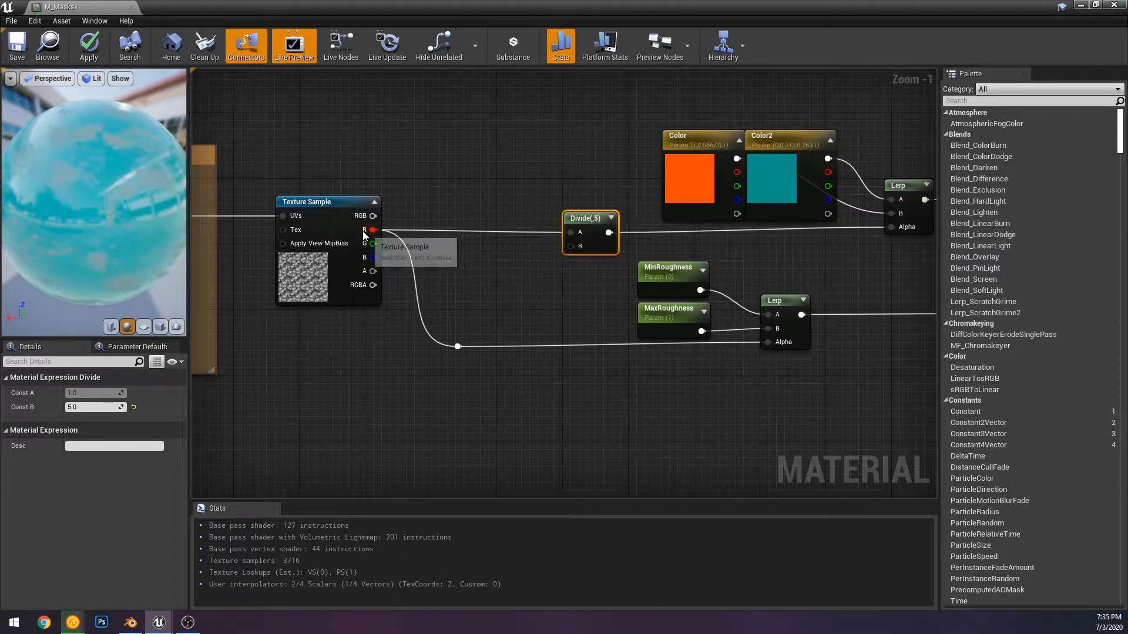
Insert a Power node between the Texture Sample's R output and Divide's A input, aligned beside the Divide node
left_click_drag(486, 241, 487, 242)
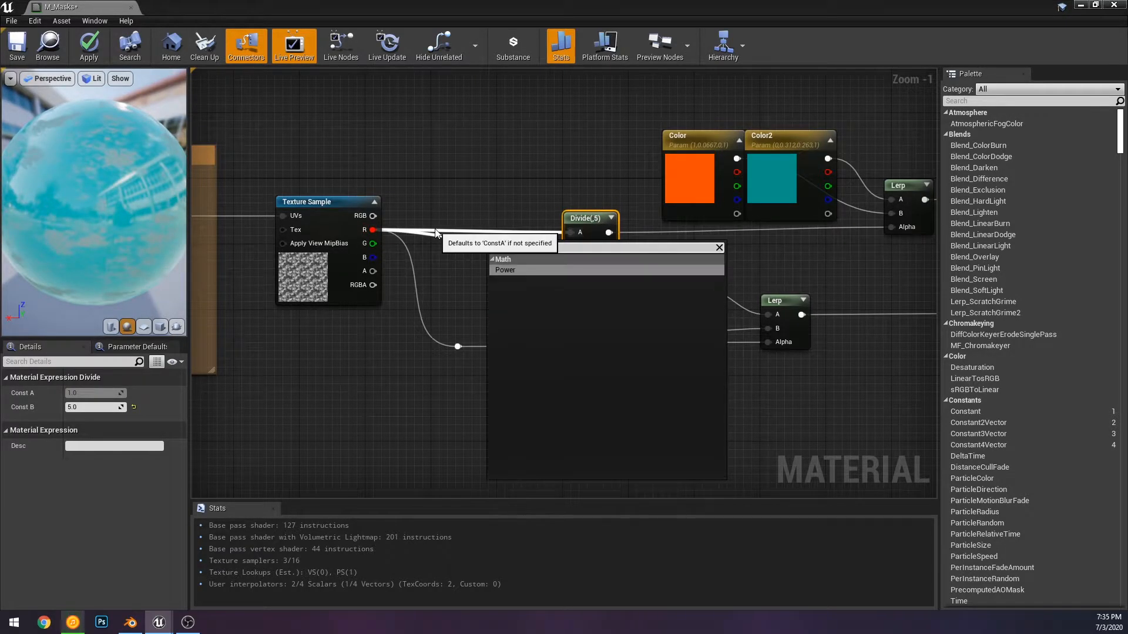
key("Return")
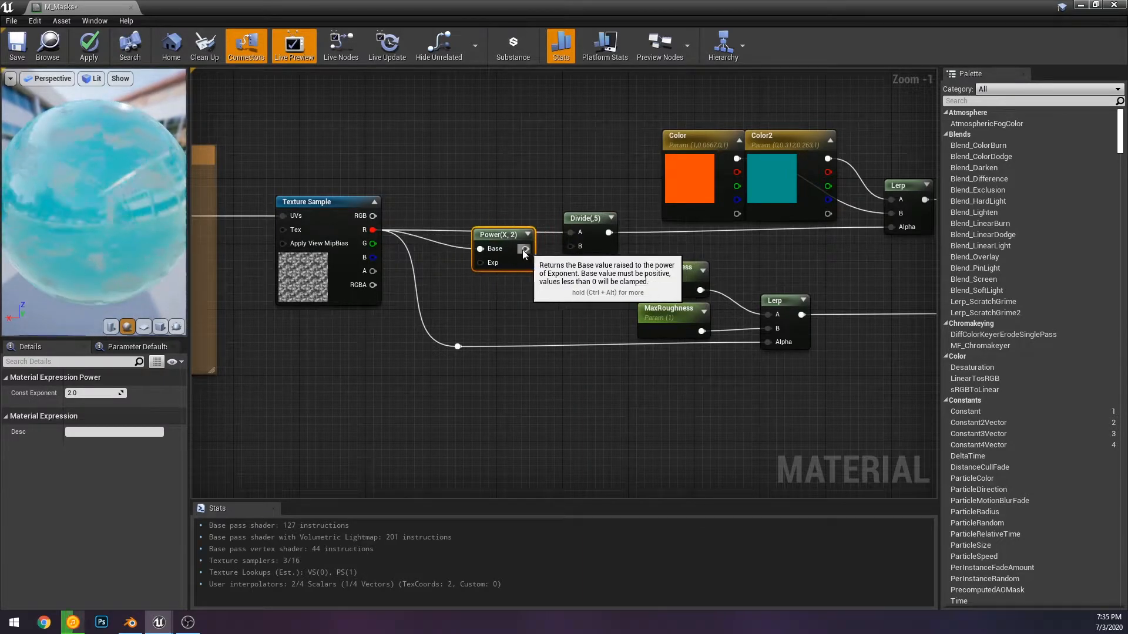
left_click_drag(576, 230, 569, 232)
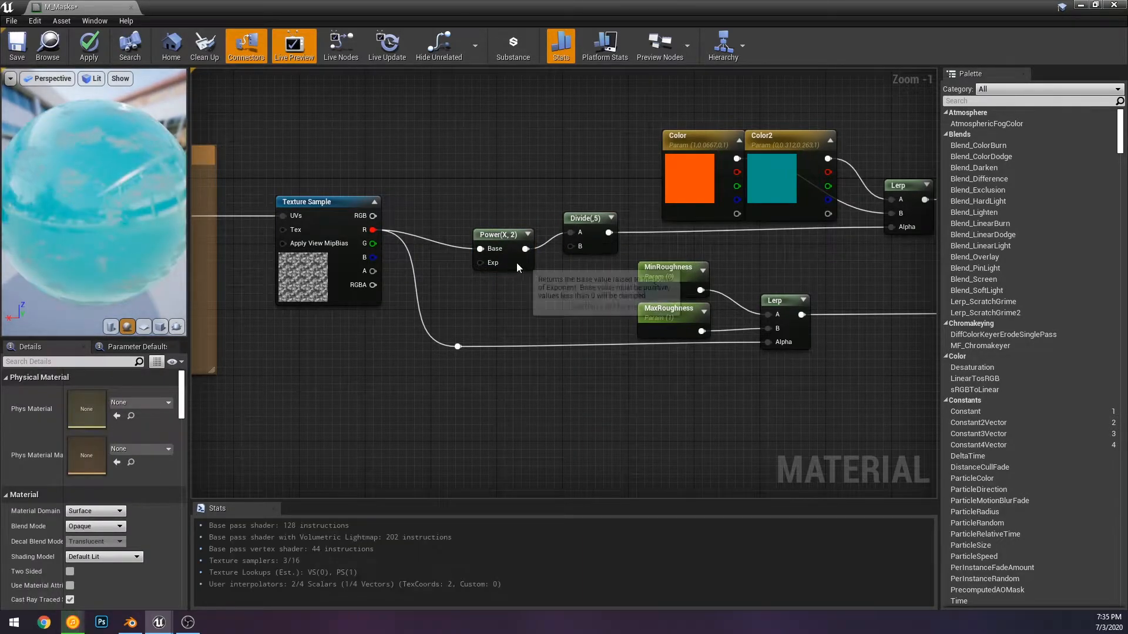
left_click_drag(516, 263, 533, 248)
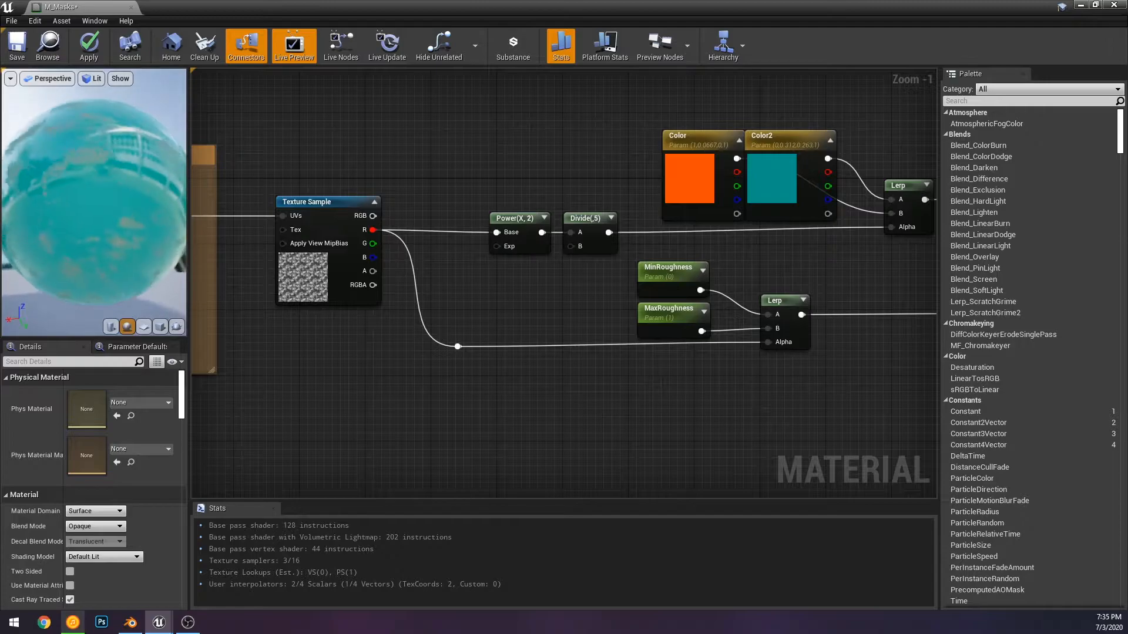
left_click_drag(100, 249, 100, 248)
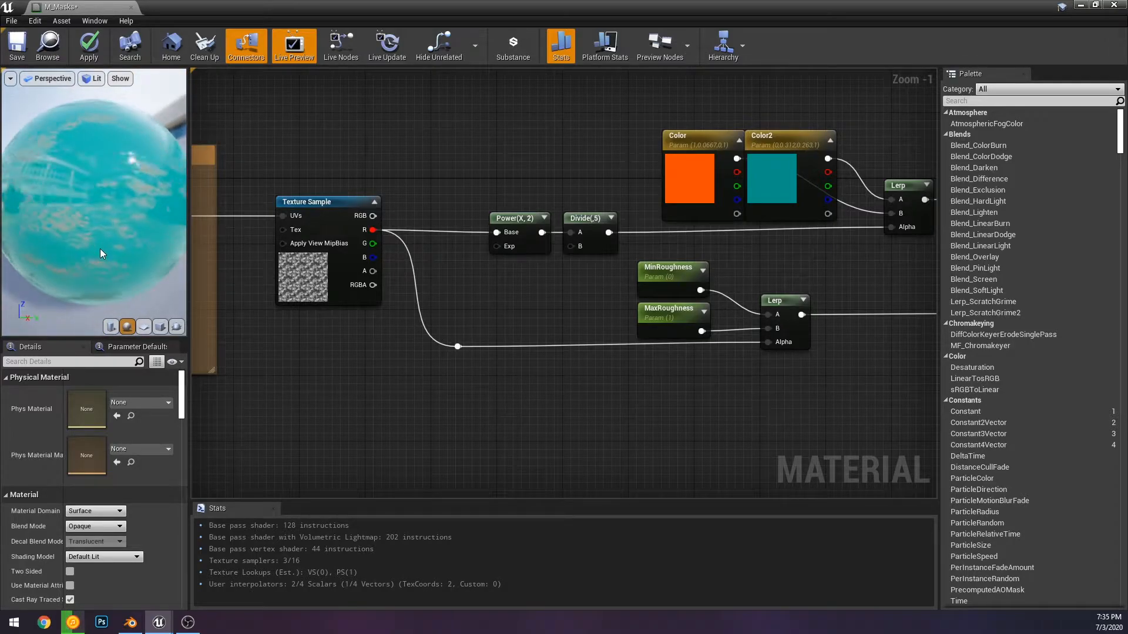
Add a Multiply node with Const B set to 50 between the Power output and Divide's A input
left_click(588, 226)
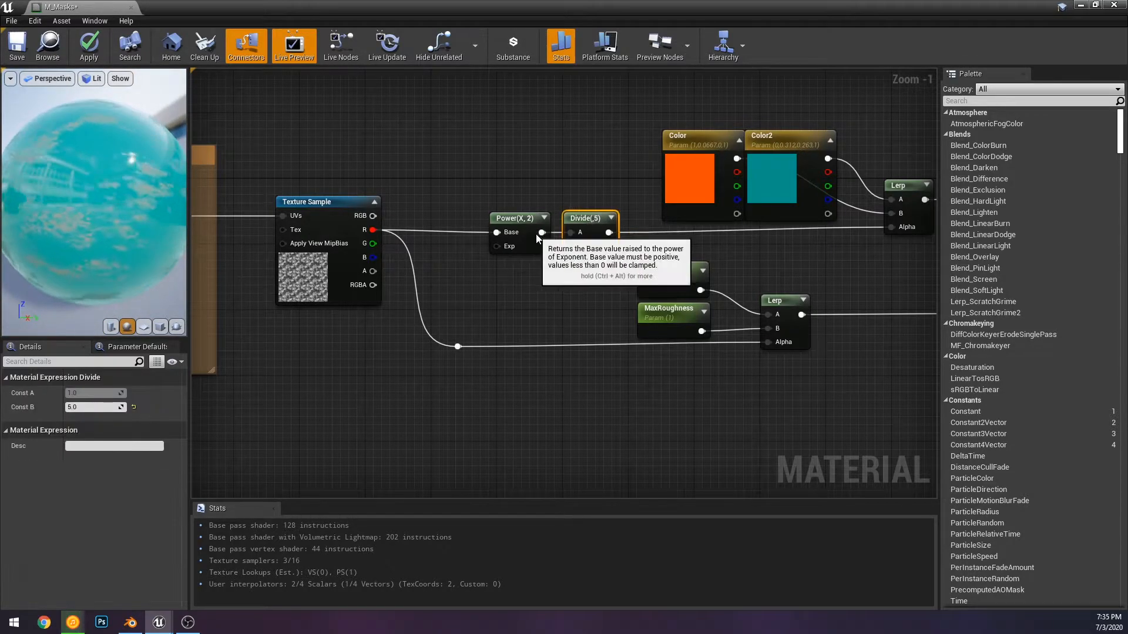
left_click_drag(541, 232, 560, 320)
type("multiply")
key("Return")
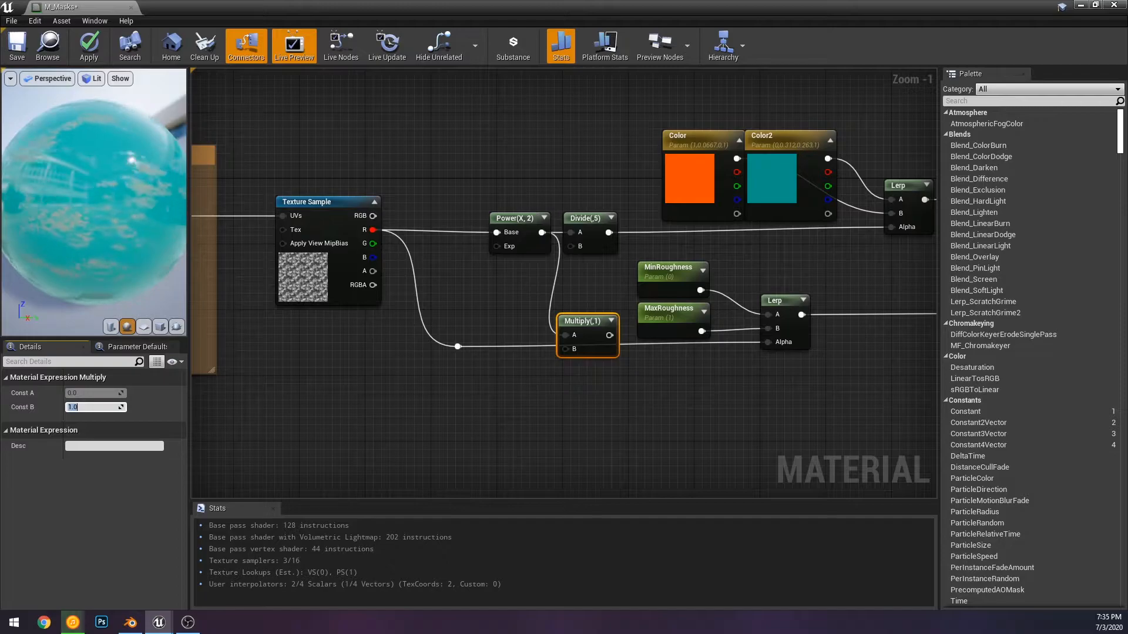
type("50")
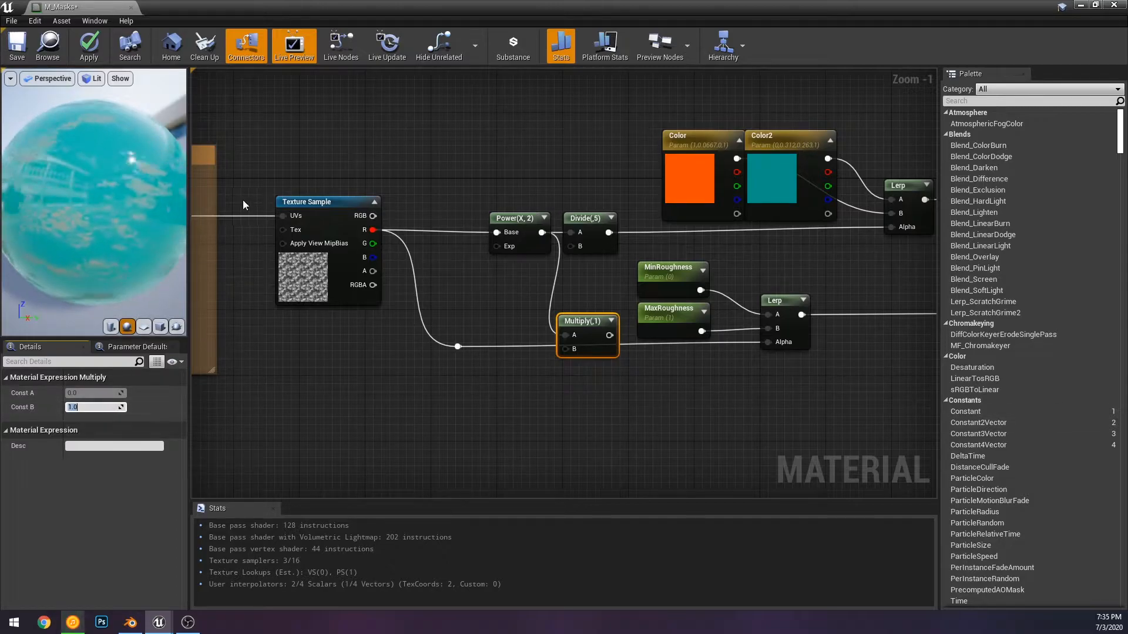
key("Return")
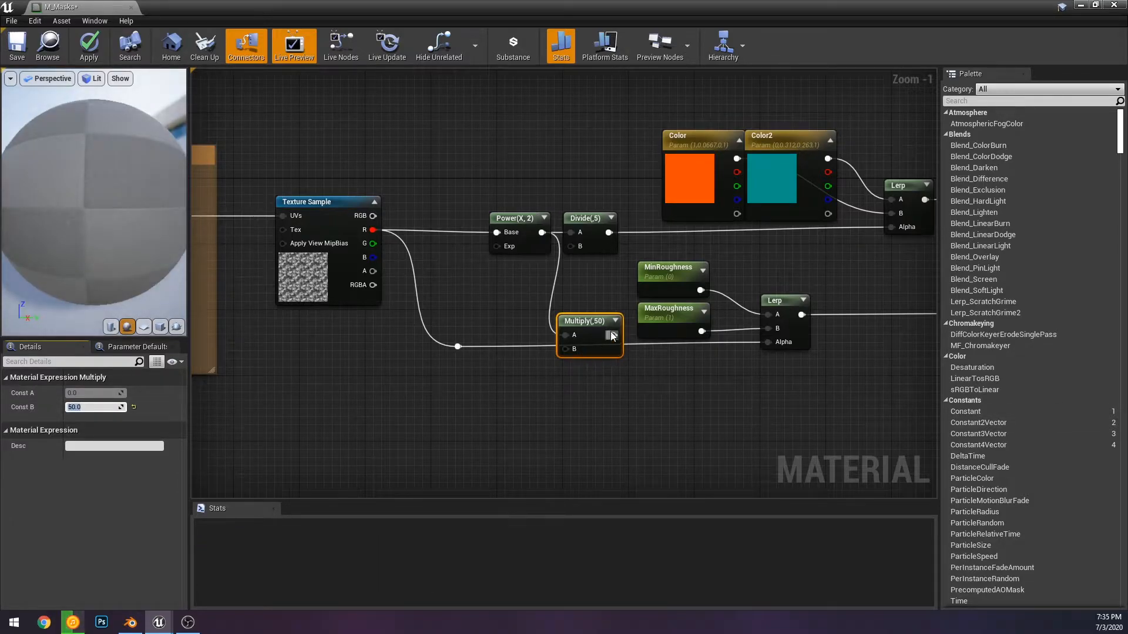
left_click_drag(613, 336, 572, 234)
Spread out the Multiply and Divide nodes so that Power, Multiply and Divide follow one another in the graph
left_click_drag(586, 321, 559, 259)
left_click_drag(111, 196, 153, 211)
left_click_drag(586, 224, 775, 234)
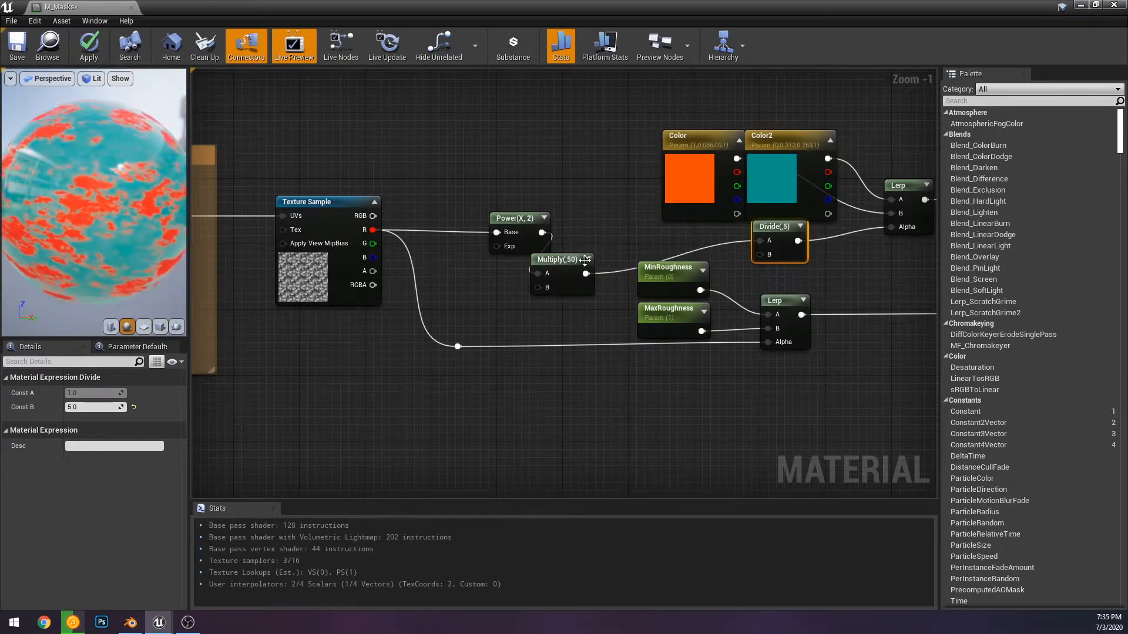
left_click_drag(569, 271, 626, 230)
left_click(559, 283)
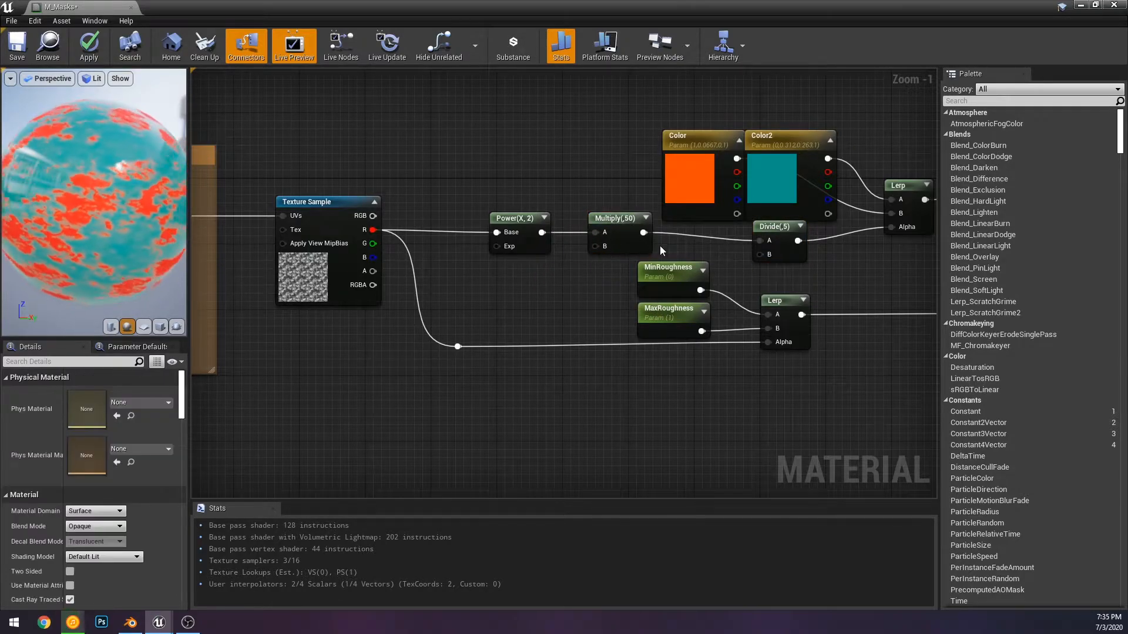
Wire the Texture Sample's R output straight into Multiply's A input, bypassing Power, and inspect the preview sphere
mouse_move(373, 229)
left_mouse_down()
mouse_move(390, 234)
mouse_move(372, 237)
left_mouse_up()
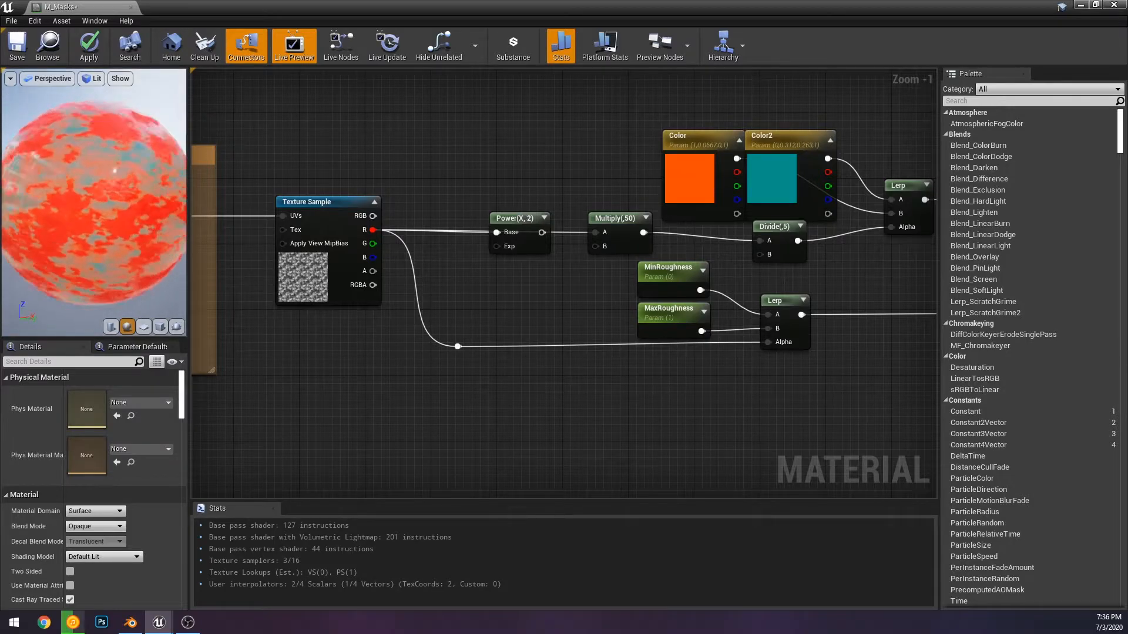
left_click_drag(104, 230, 132, 203)
scroll(116, 194, "up", 3)
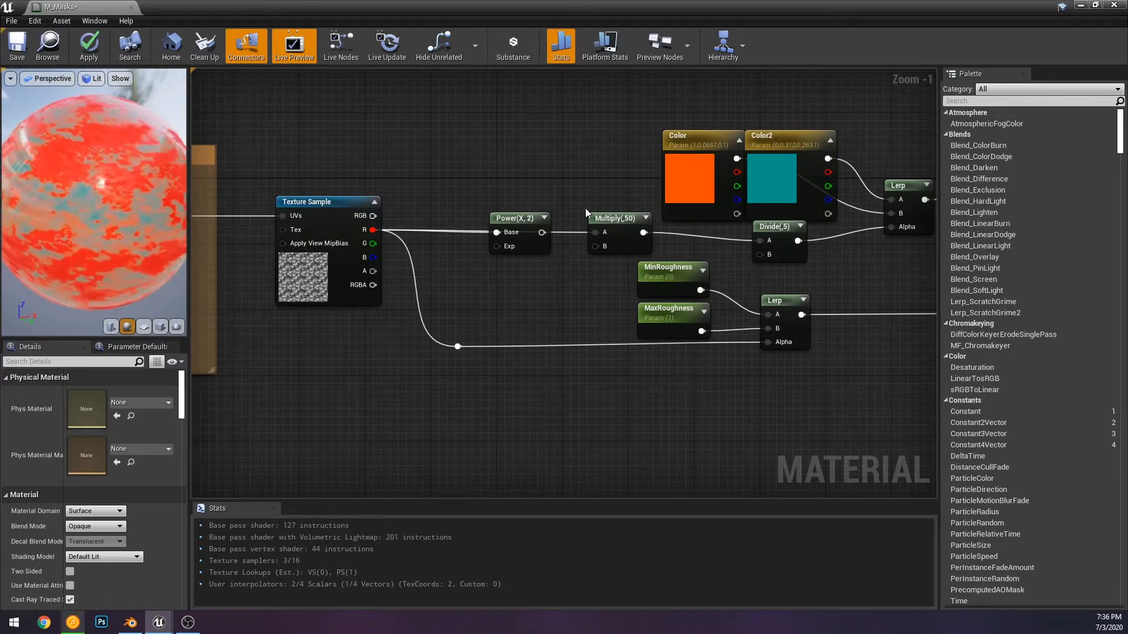
Reconnect the Power output to Multiply's A input and bring the Divide and Power nodes closer to Multiply
left_click_drag(789, 255, 697, 246)
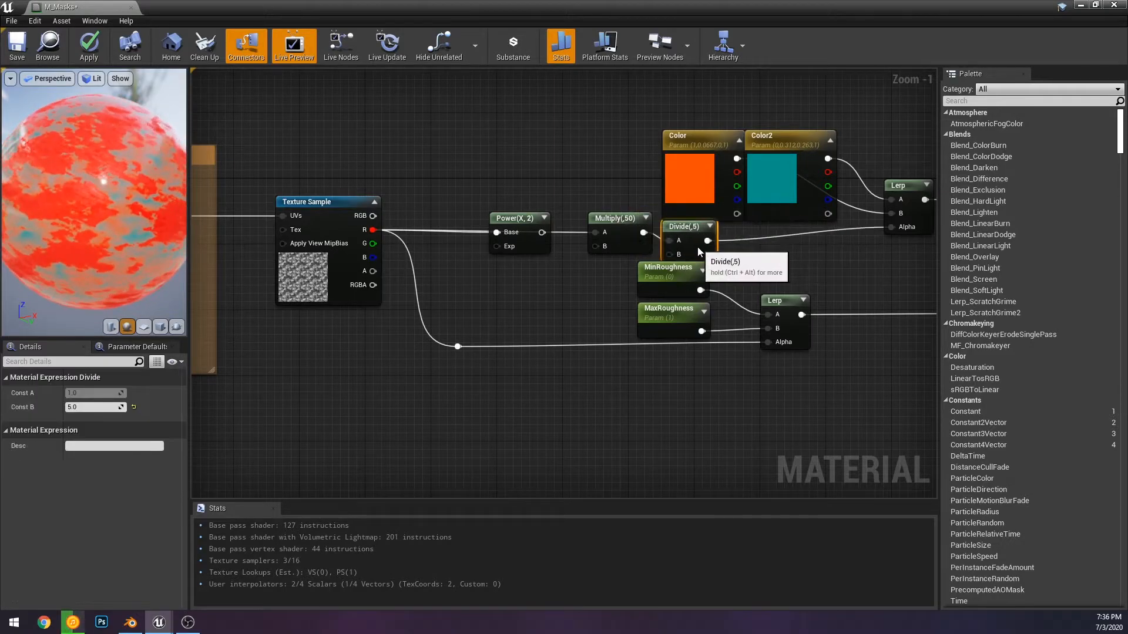
left_click_drag(504, 249, 596, 232)
left_click_drag(568, 201, 547, 182)
left_click_drag(496, 264, 529, 248)
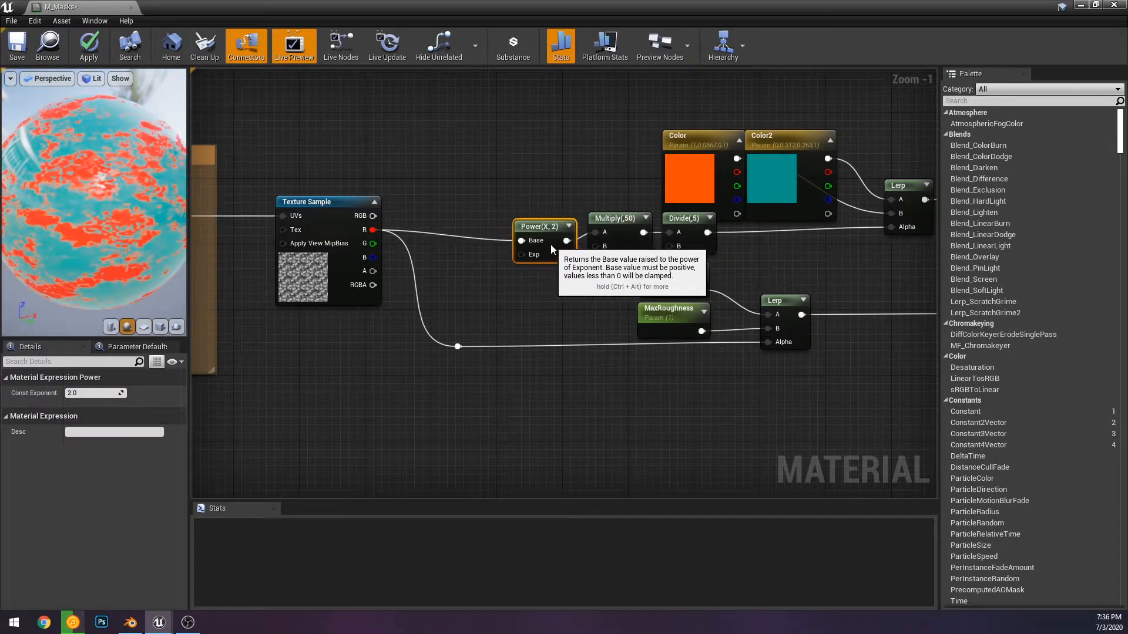
Line up the Power, Multiply and Divide nodes in a compact row right beside the Texture Sample
left_click_drag(749, 244, 533, 246)
left_click_drag(630, 239, 541, 231)
left_click(516, 196)
left_click_drag(469, 247, 474, 240)
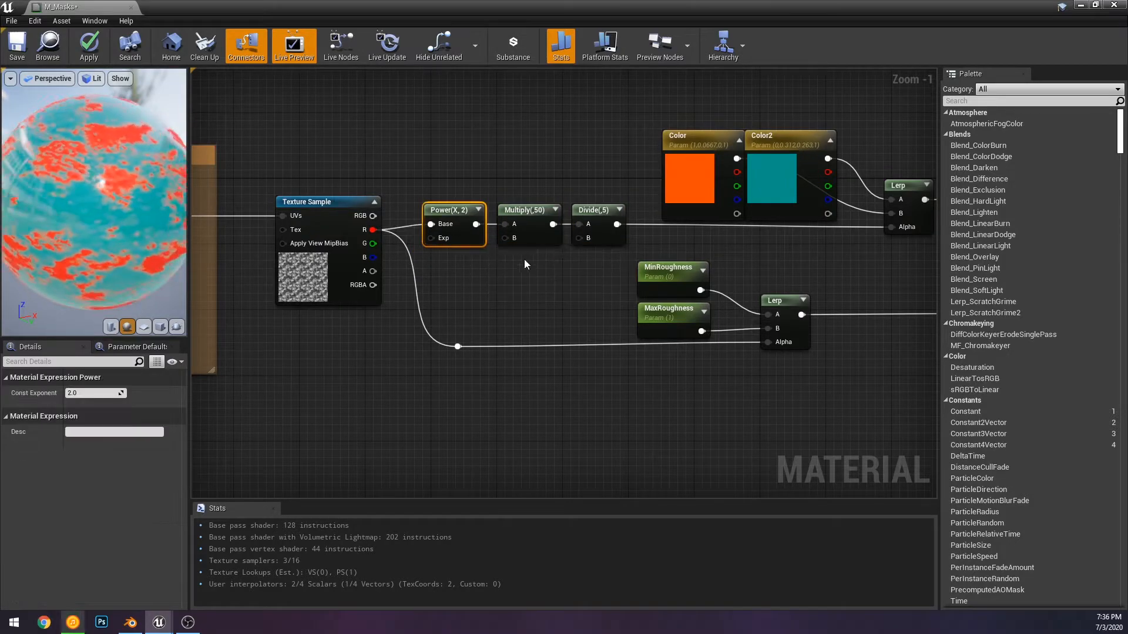
left_click(517, 256)
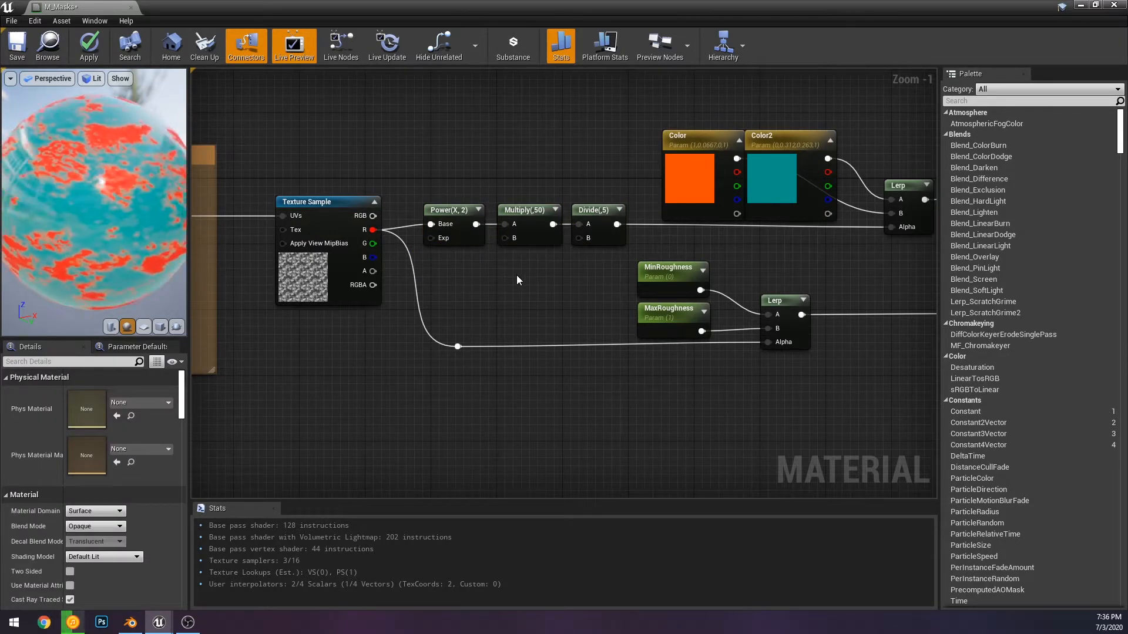
Move the Power, Multiply and Divide nodes together above the Texture Sample's level to free space beside it
right_click_drag(517, 275, 664, 283)
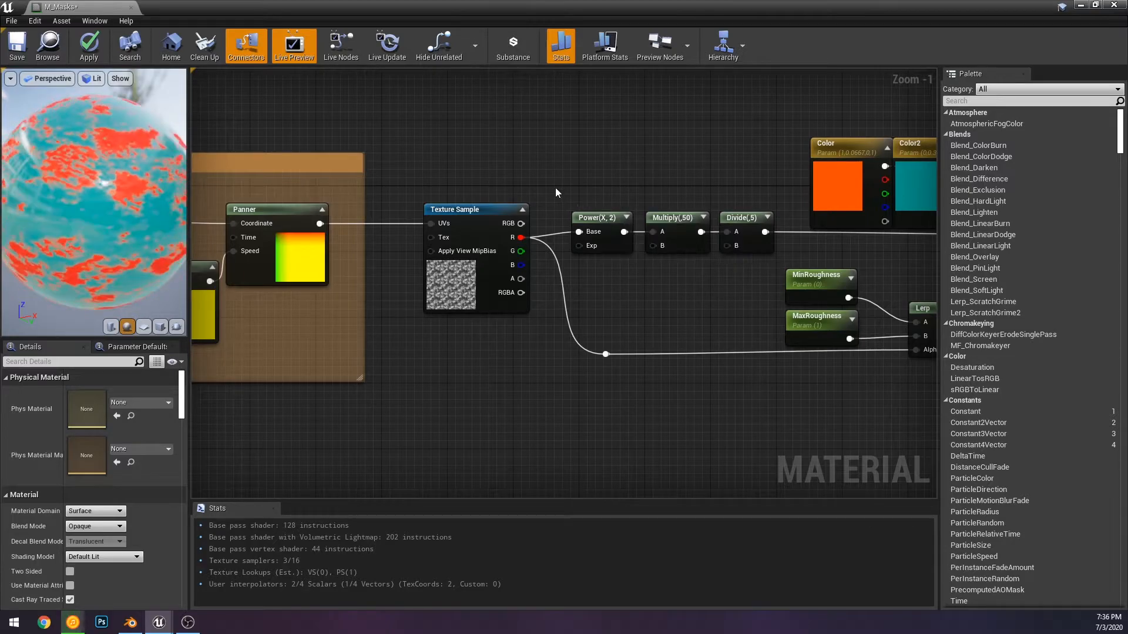
left_click_drag(612, 203, 739, 190)
key("Escape")
left_click_drag(661, 221, 670, 156)
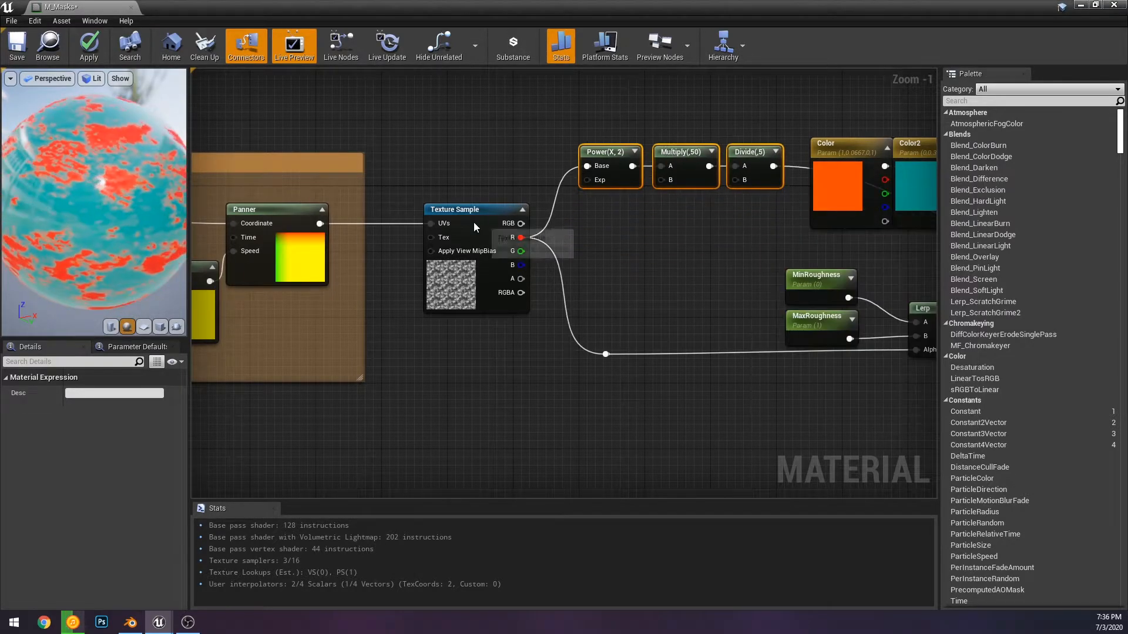
Preview the Texture Sample node again and look over the surrounding material graph
right_click(473, 222)
left_click(536, 275)
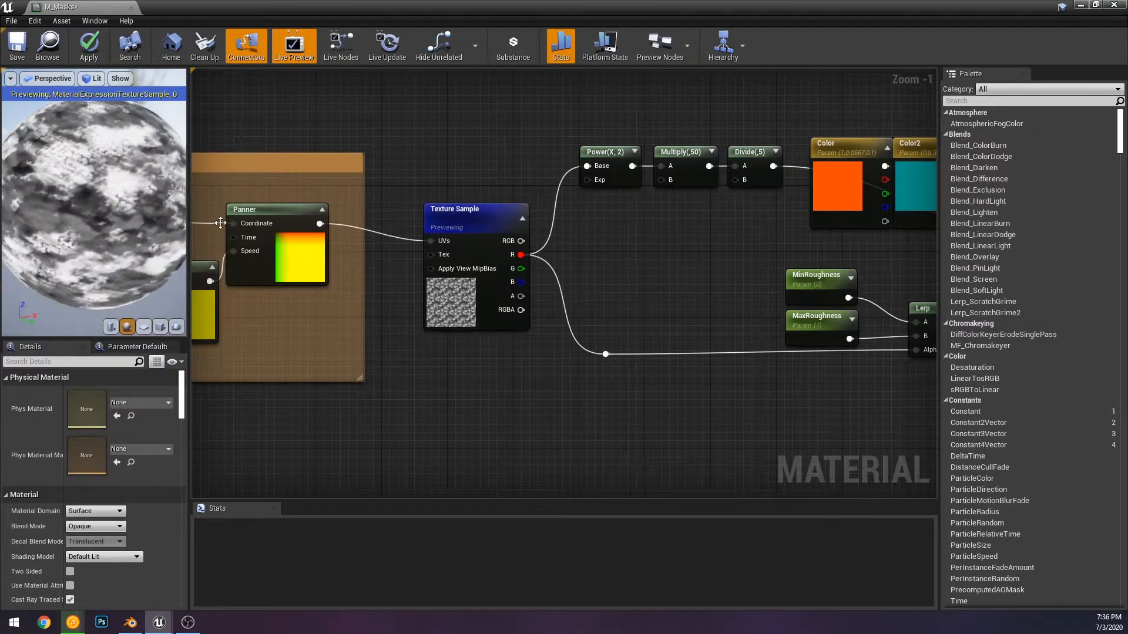
right_click_drag(460, 244, 856, 224)
right_click_drag(756, 217, 330, 272)
right_click_drag(811, 245, 504, 245)
Create an Add node from the Texture Sample's R output and place it beside that output
left_click_drag(576, 278, 676, 277)
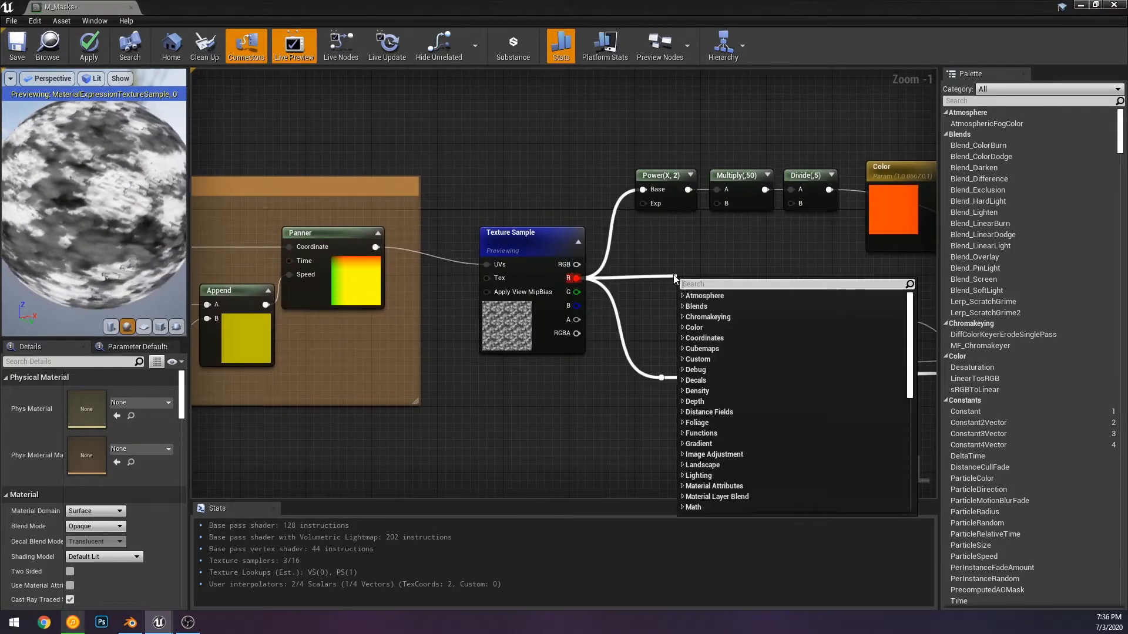
type("add")
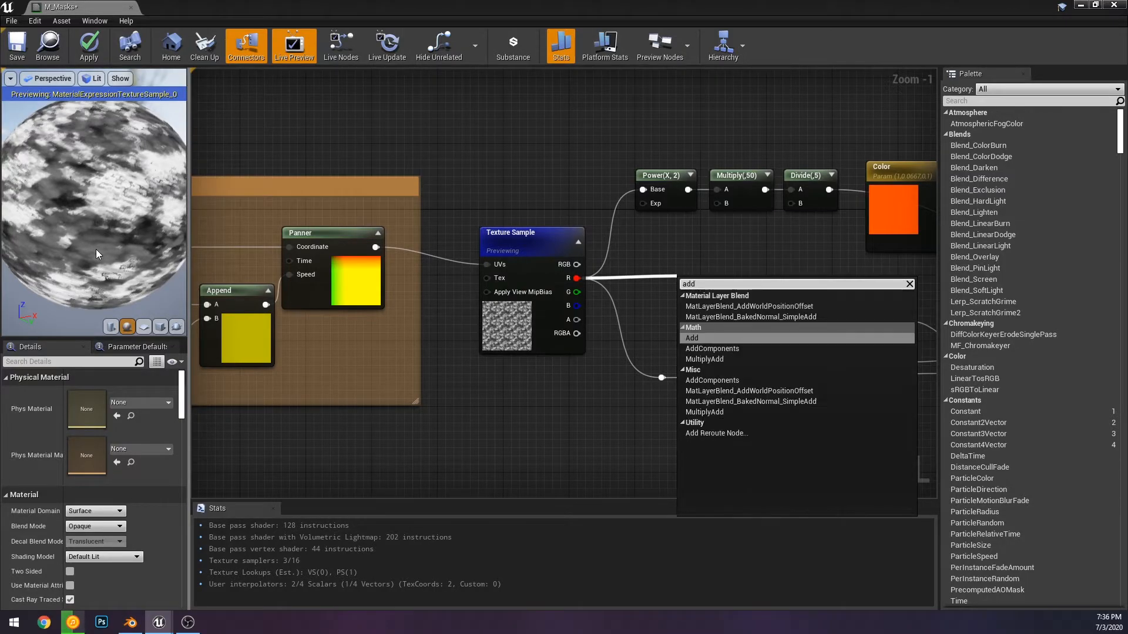
key("Return")
left_click_drag(695, 282, 662, 266)
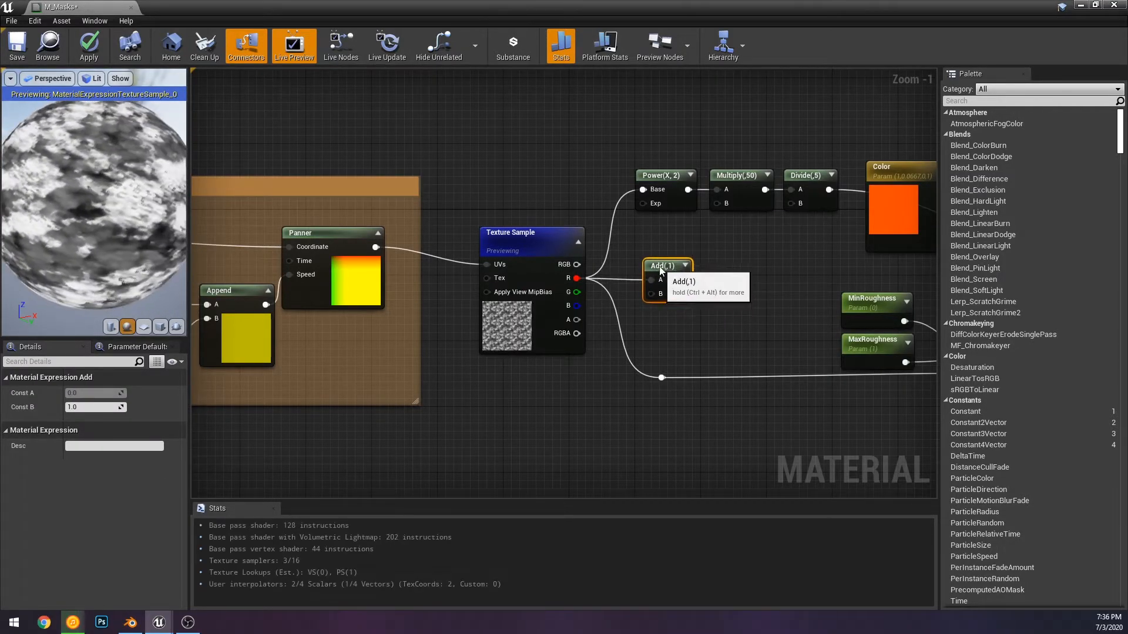
Set the Add node's Const B to 0.1
left_click(115, 405)
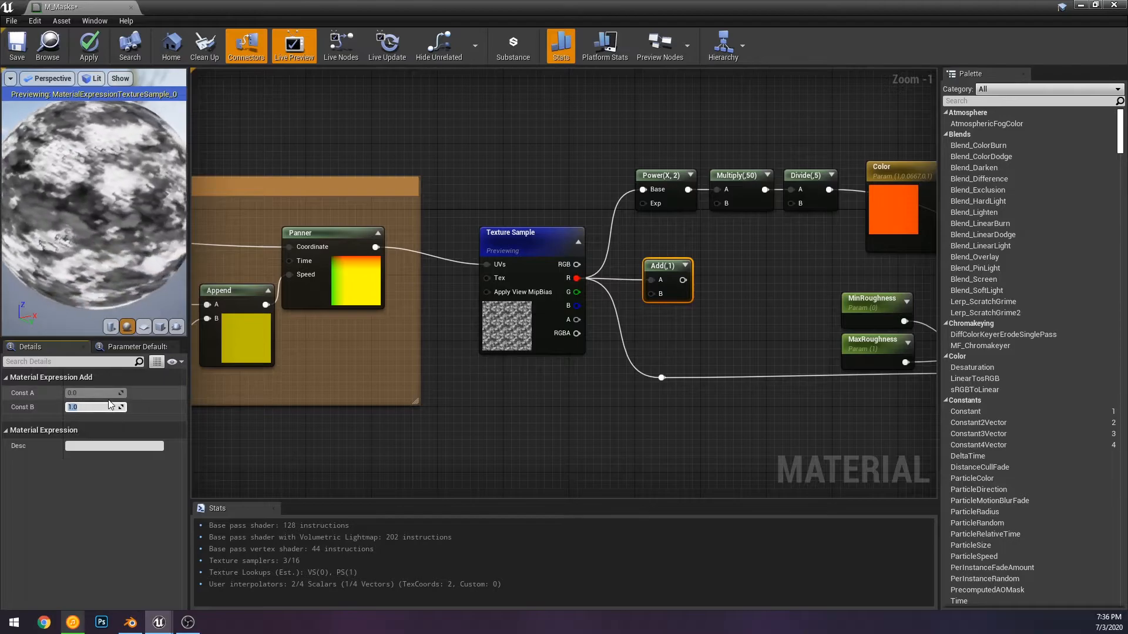
type("0.1")
key("Return")
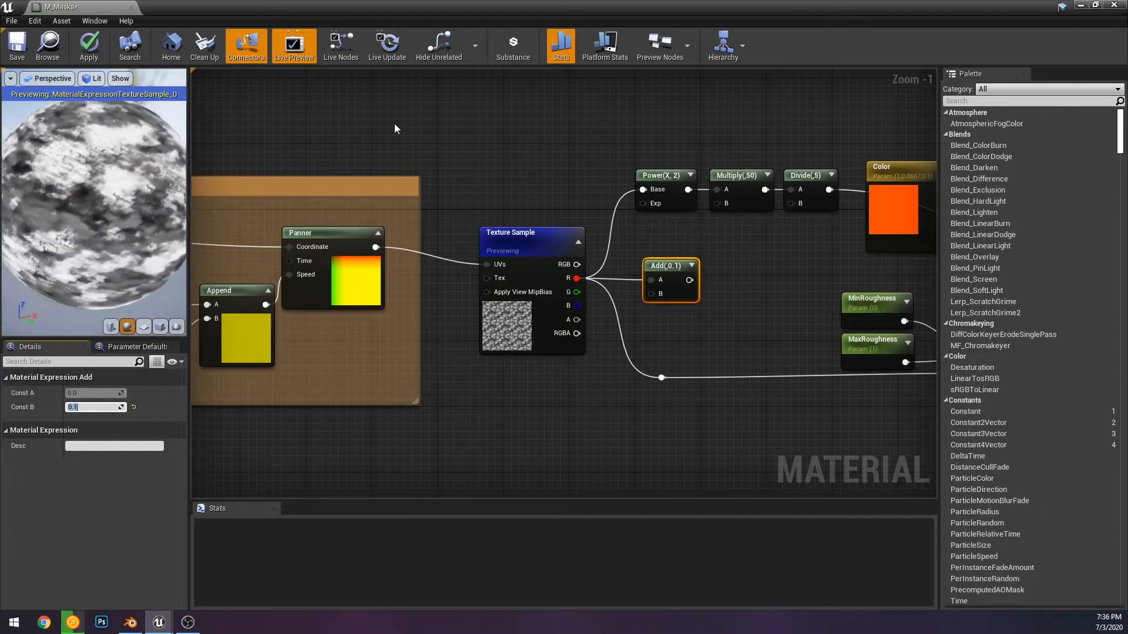
Preview the Add node and connect its output to the Alpha of the Lerp that blends the two colors
right_click_drag(693, 262, 493, 260)
right_click(493, 260)
left_click(527, 264)
left_click(505, 238)
left_click_drag(489, 256, 910, 241)
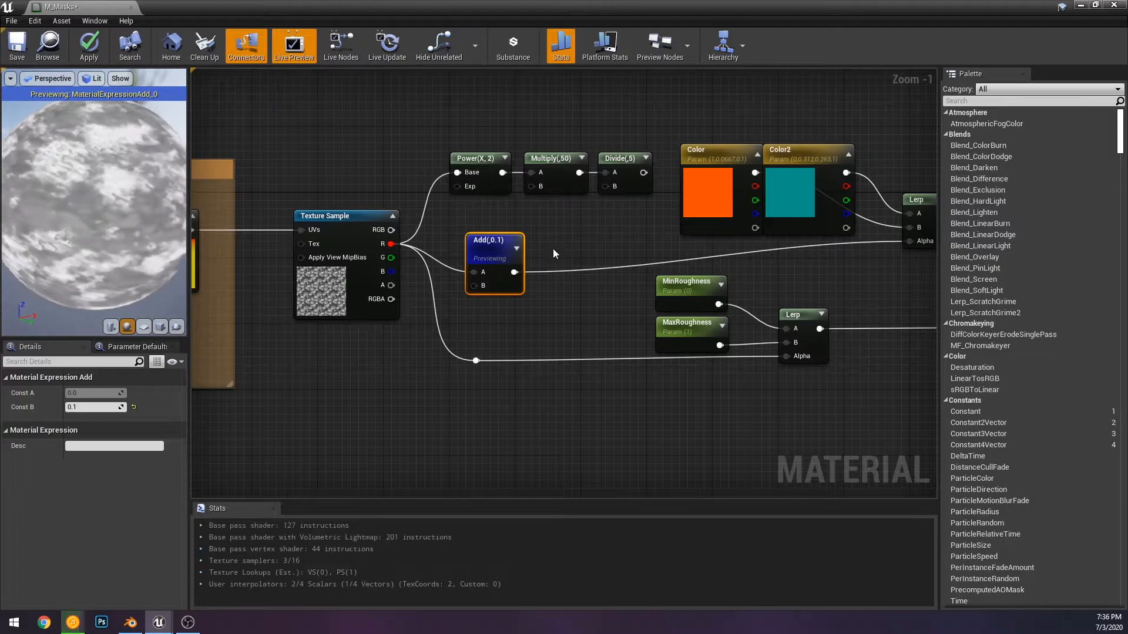
Create a Clamp node from the Add node's output and connect it to the color Lerp's Alpha
left_click_drag(514, 263, 677, 236)
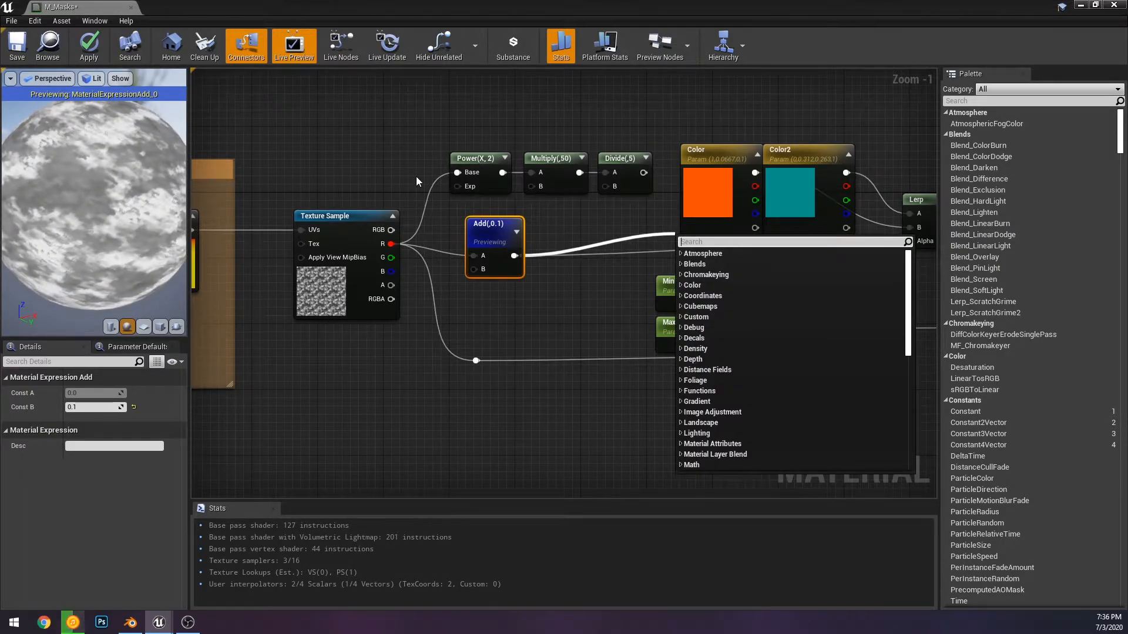
type("clamp")
key("Return")
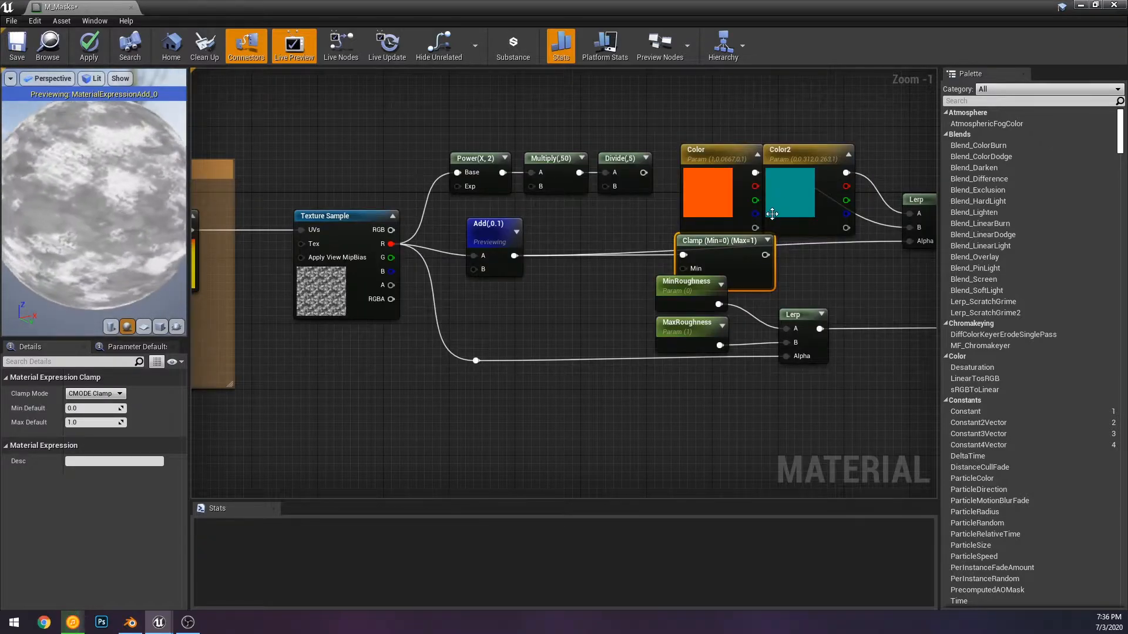
left_click_drag(913, 242, 913, 242)
Create a Saturate node from the Add output, connect it to the color Lerp's Alpha and place it below the Color node
left_click_drag(692, 266, 528, 321)
left_click(548, 288)
type("satu")
key("Return")
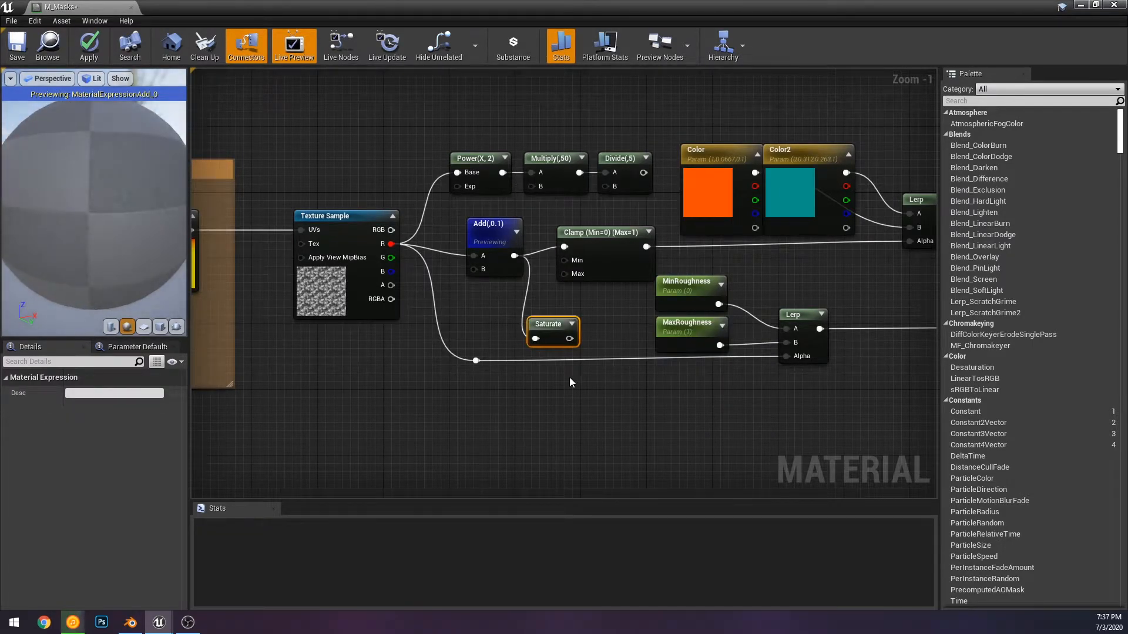
left_click_drag(572, 344, 574, 346)
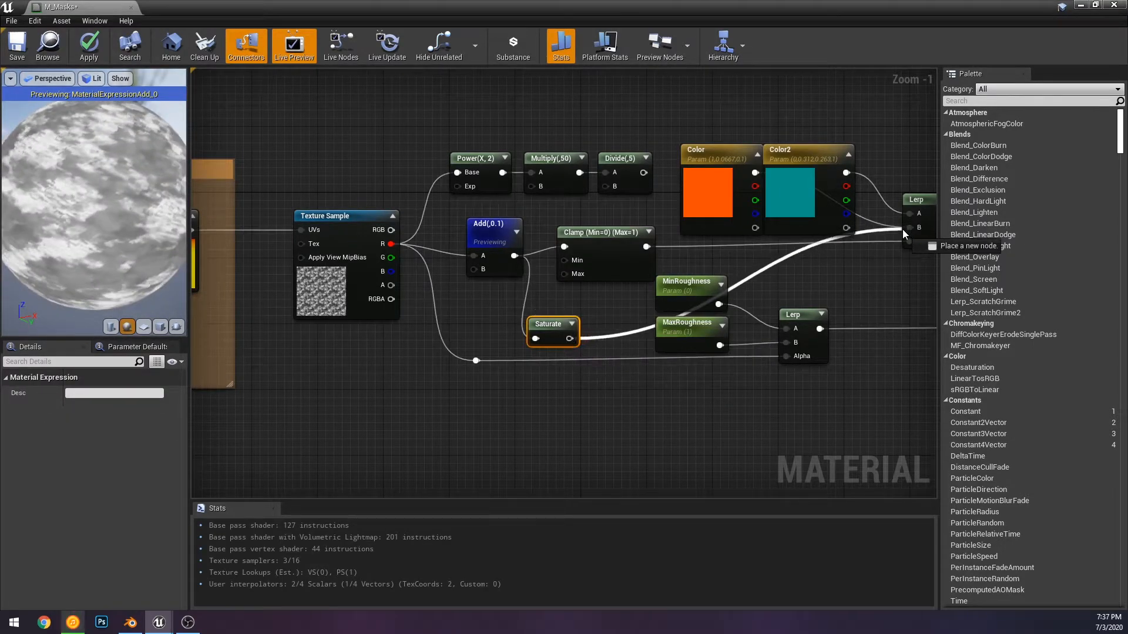
left_click_drag(902, 229, 909, 241)
left_click_drag(547, 329, 702, 246)
Preview the Saturate node's result, ending on the full material preview
right_click(707, 249)
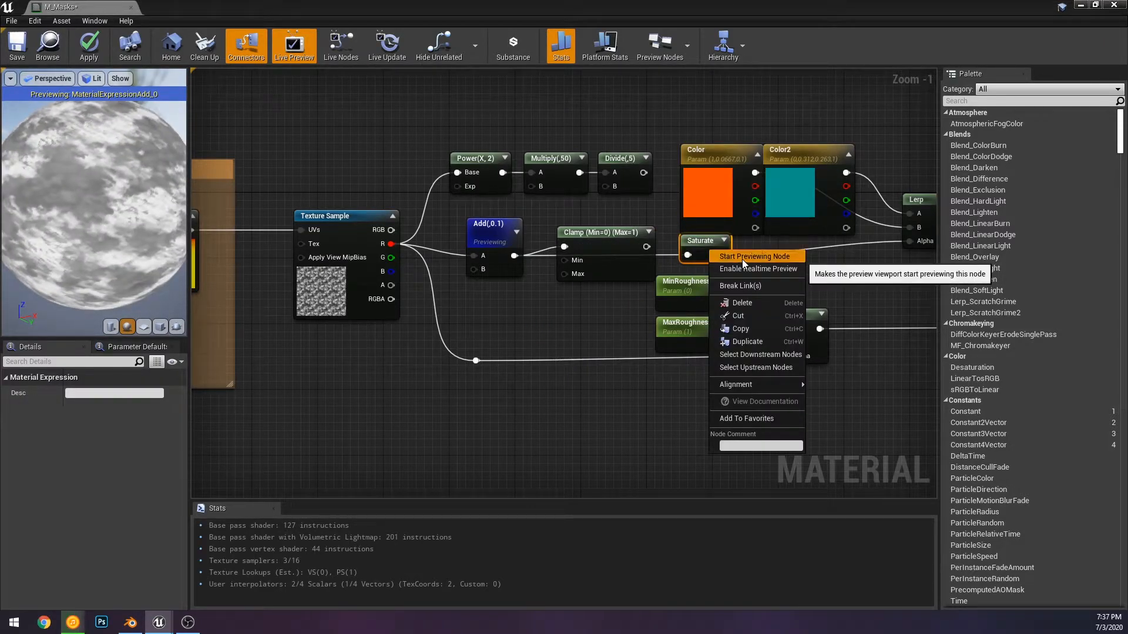
left_click(742, 256)
right_click(713, 248)
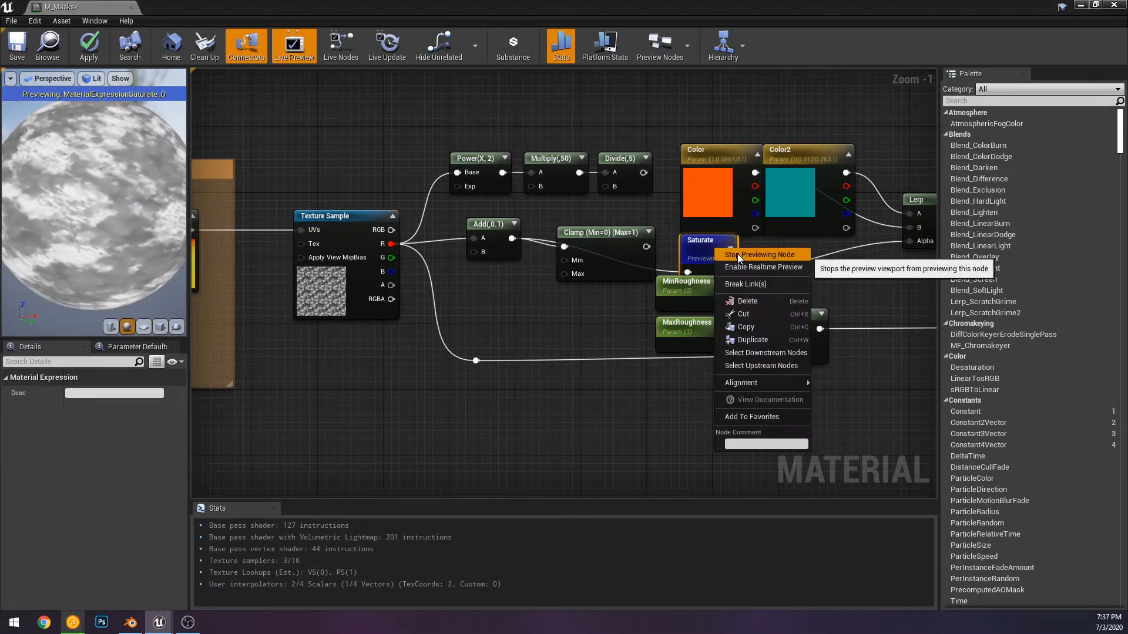
left_click(737, 255)
Delete the Clamp node and line up the Add and Saturate nodes in a row below the Power, Multiply and Divide nodes
left_click(612, 253)
key("Delete")
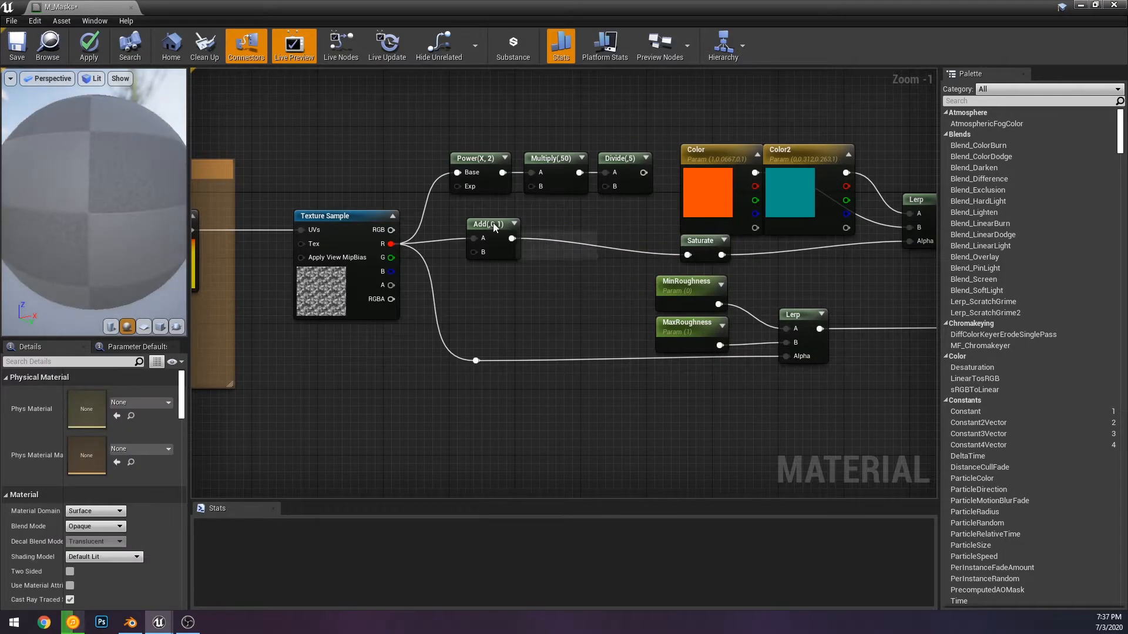
left_click(496, 225)
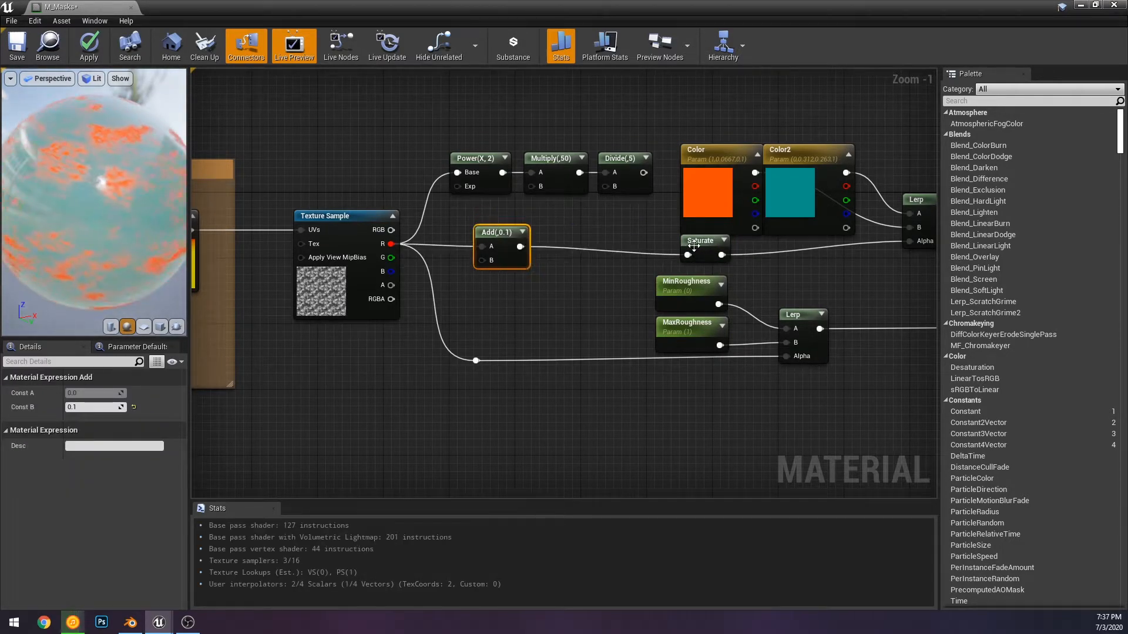
left_click_drag(693, 246, 615, 247)
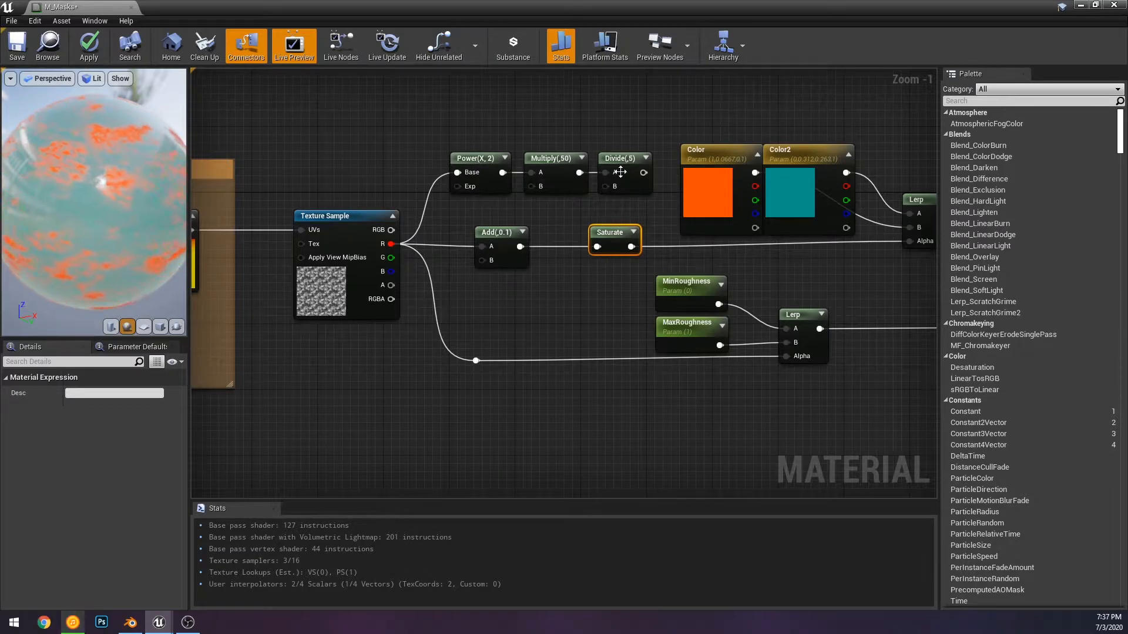
right_click_drag(403, 241, 360, 259)
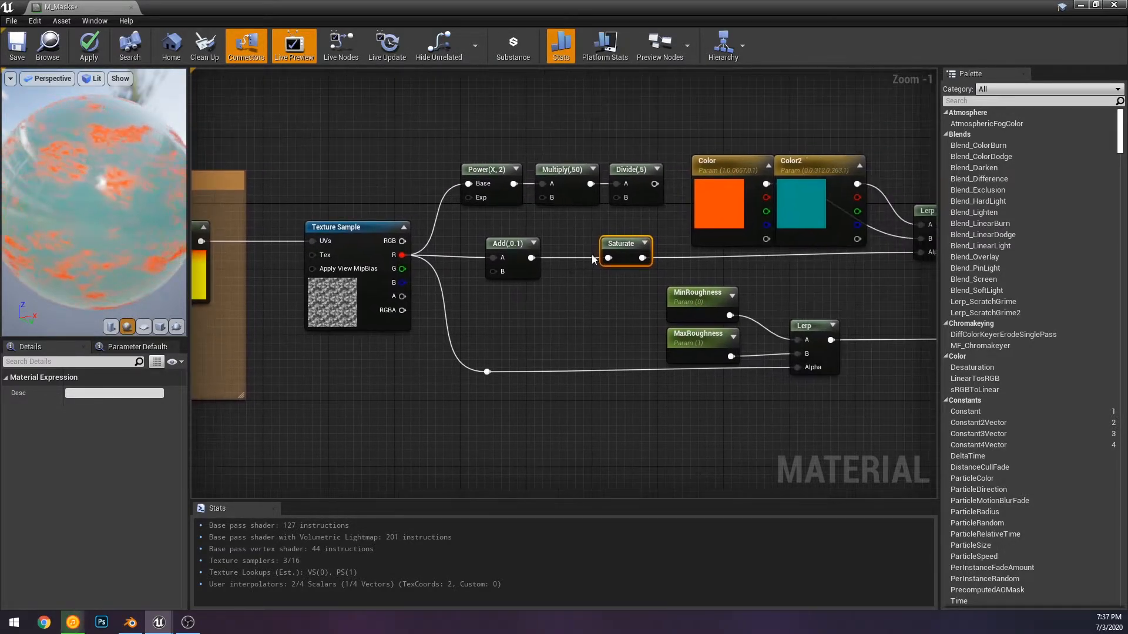
left_click_drag(625, 253, 675, 252)
left_click(631, 243)
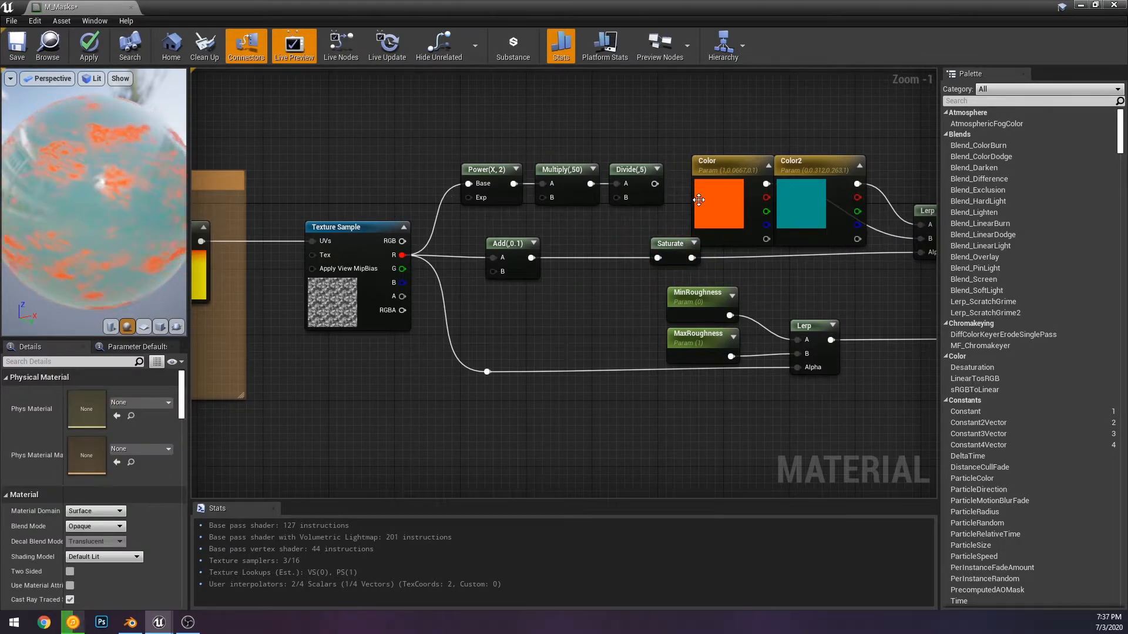
Disconnect the color Lerp from Base Color and connect its output to Emissive Color on M_Masks
scroll(580, 145, "down", 1)
right_click_drag(799, 198, 560, 151)
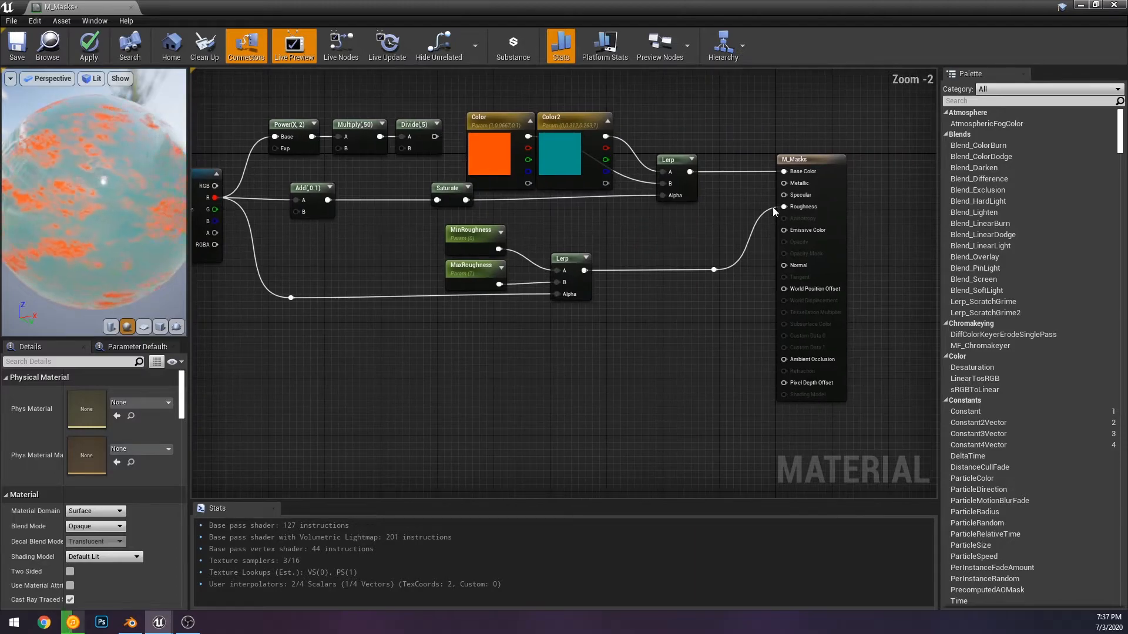
left_click(784, 171, "alt")
left_click_drag(690, 172, 803, 233)
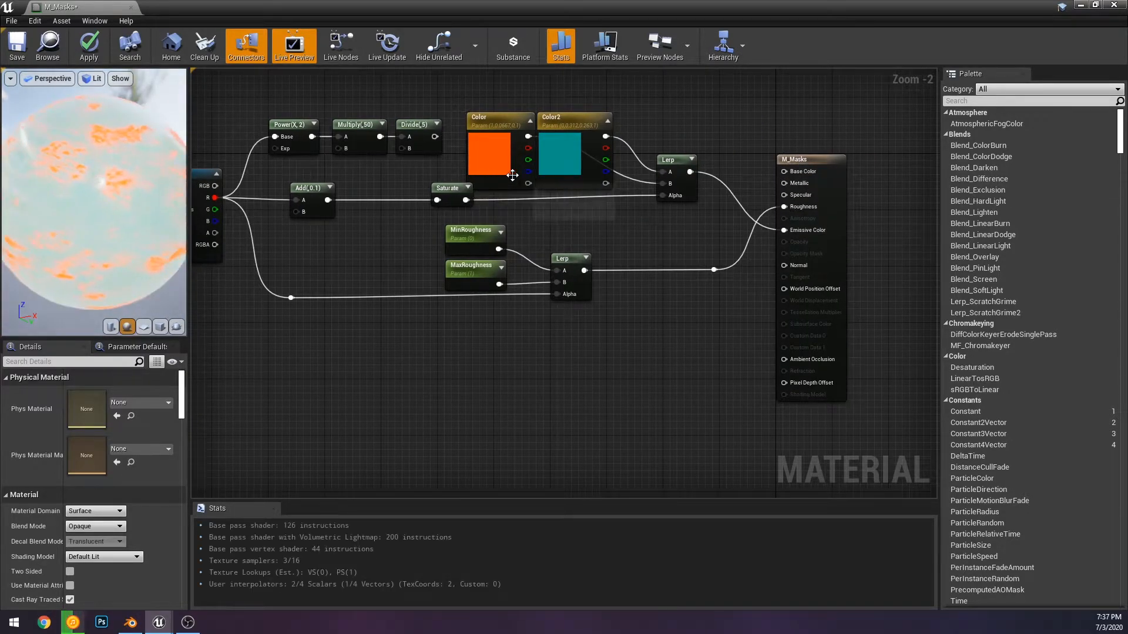
Connect the Add output straight to the color Lerp's Alpha, bypassing Saturate, and inspect the preview sphere
right_click_drag(500, 181, 650, 181)
right_click_drag(276, 187, 703, 185)
left_click(572, 189)
left_click(676, 154)
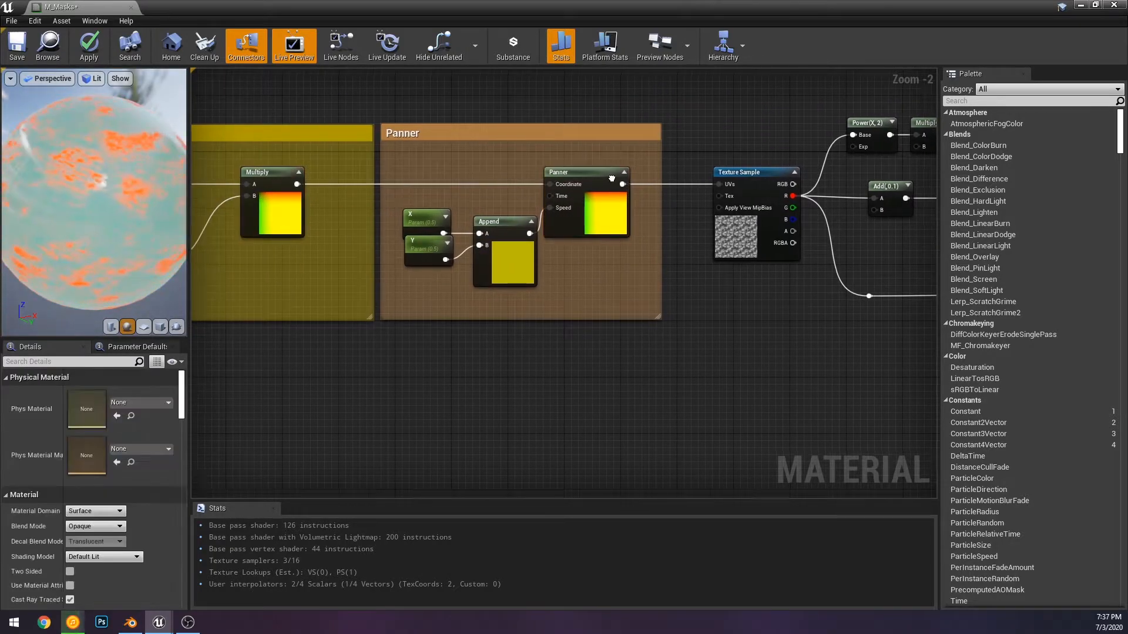
right_click_drag(893, 181, 673, 222)
left_click_drag(902, 233, 568, 238)
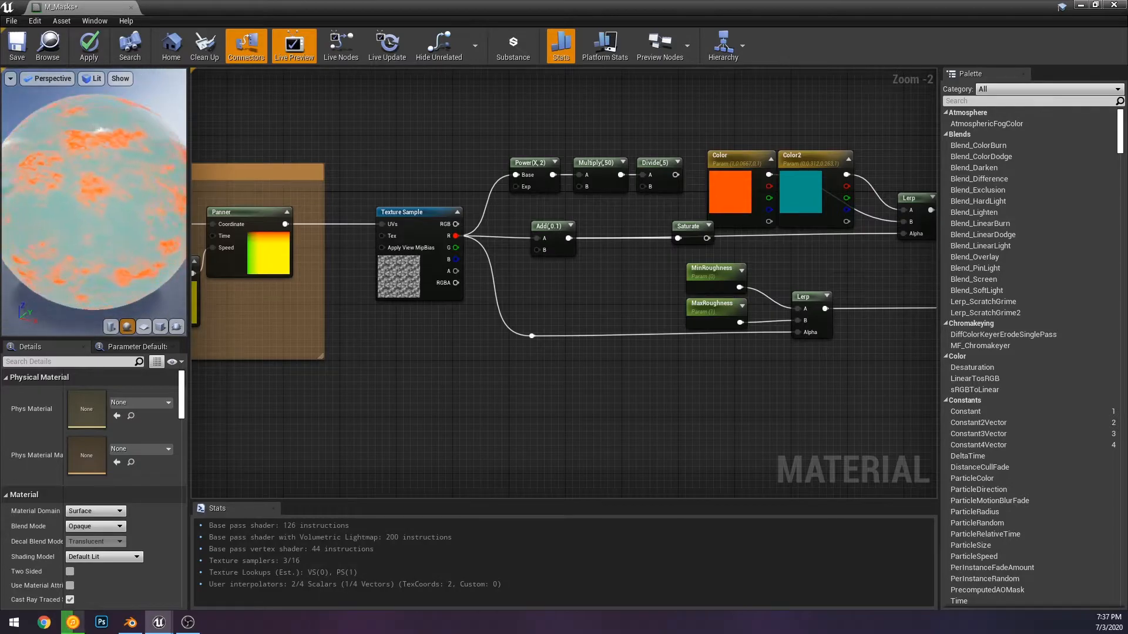
left_click_drag(117, 159, 138, 196)
right_click_drag(138, 196, 139, 235)
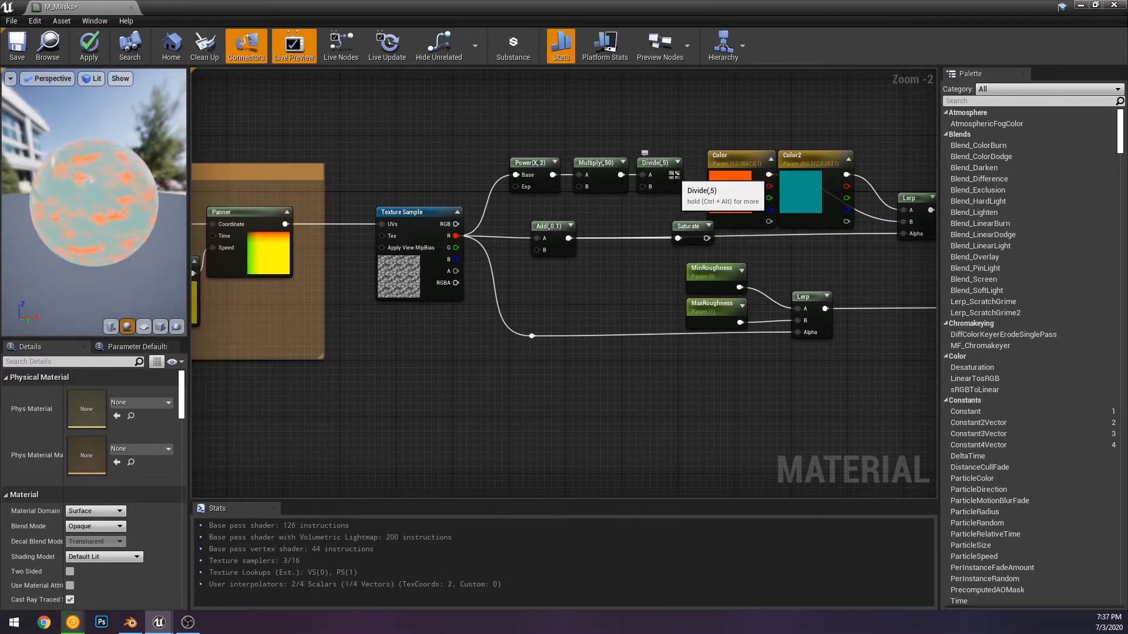
Connect the Divide output to both the Saturate input and the color Lerp's Alpha, and inspect the preview sphere up close
left_click_drag(674, 247, 679, 237)
left_click_drag(676, 174, 904, 234)
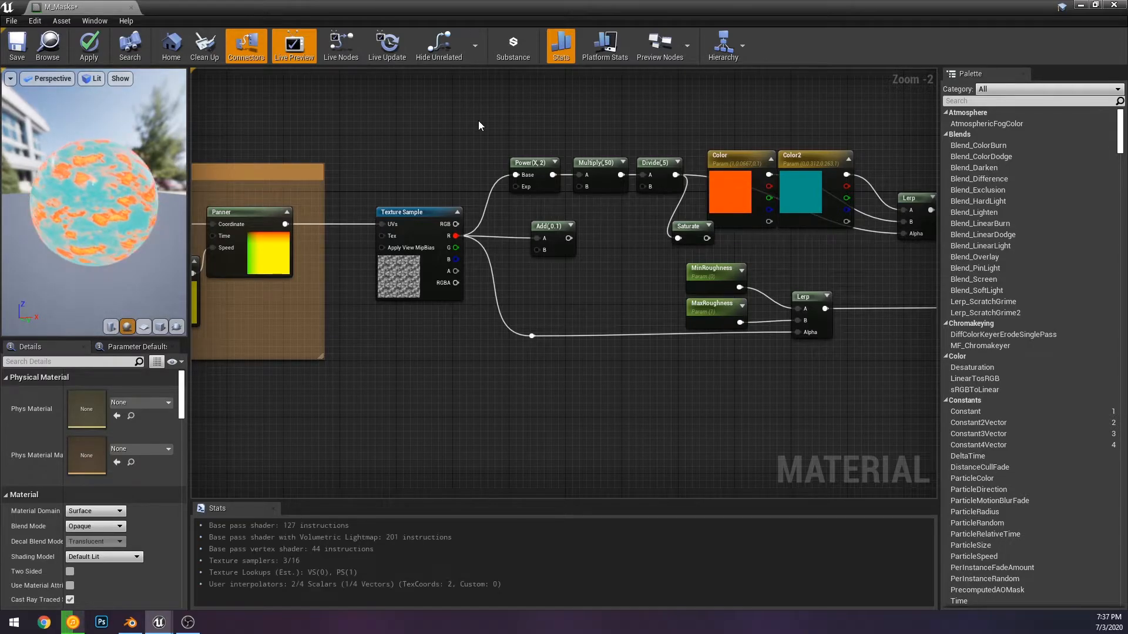
scroll(101, 118, "up", 5)
left_click_drag(101, 118, 88, 153)
Widen the preview viewport so the material sphere is shown much larger
right_click_drag(331, 228, 516, 216)
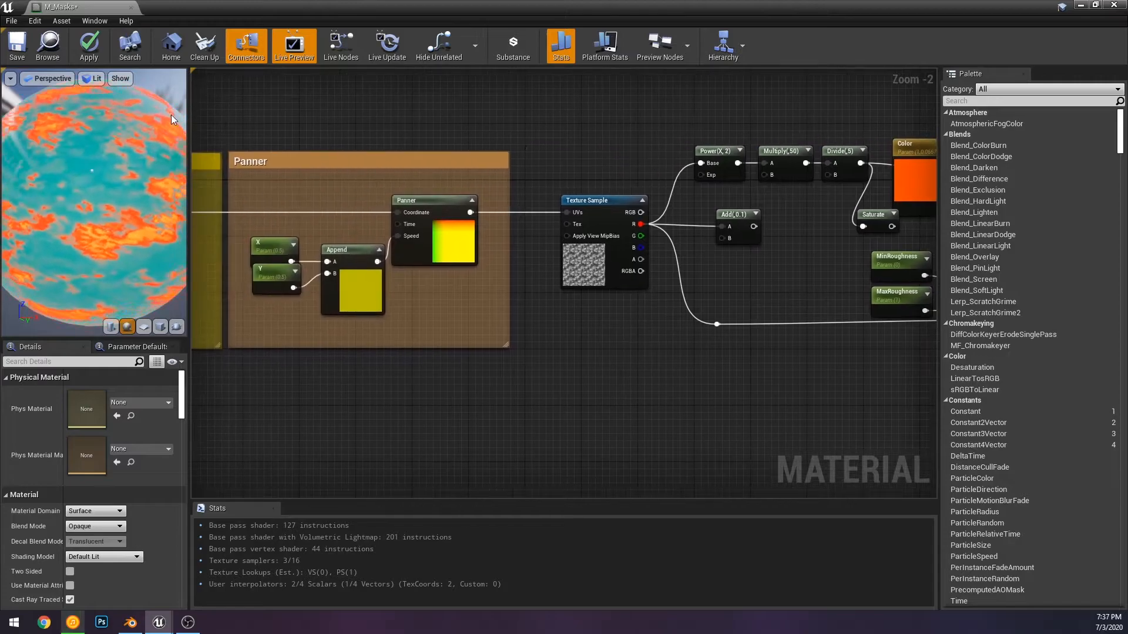
left_click(11, 79)
left_click(185, 146)
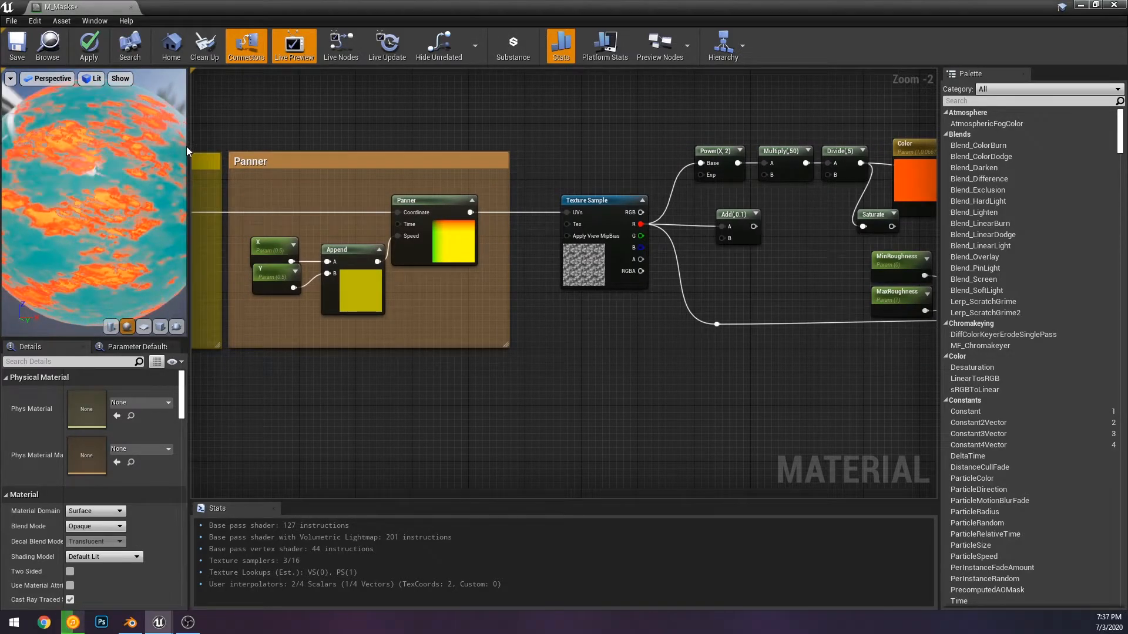
left_click_drag(189, 152, 475, 153)
scroll(370, 210, "down", 3)
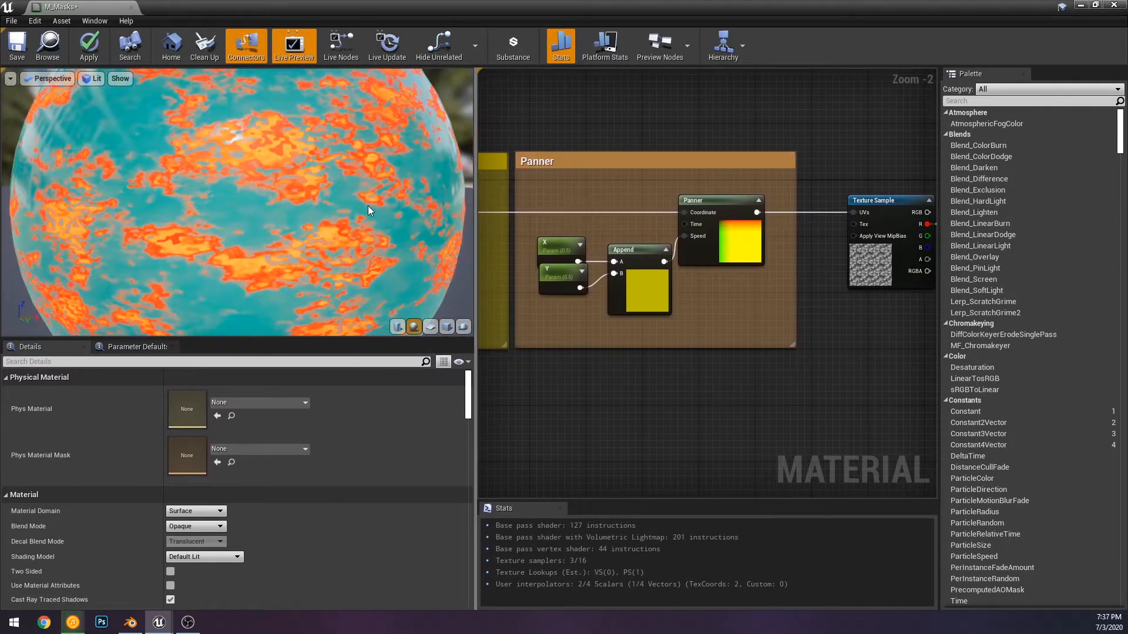
Connect the Saturate output to the color Lerp's Alpha and shift the Saturate node slightly away from Divide
right_click_drag(826, 165, 477, 214)
right_click_drag(733, 240, 682, 214)
scroll(509, 221, "down", 1)
right_click_drag(797, 251, 636, 242)
left_click_drag(802, 236, 792, 232)
scroll(375, 207, "down", 3)
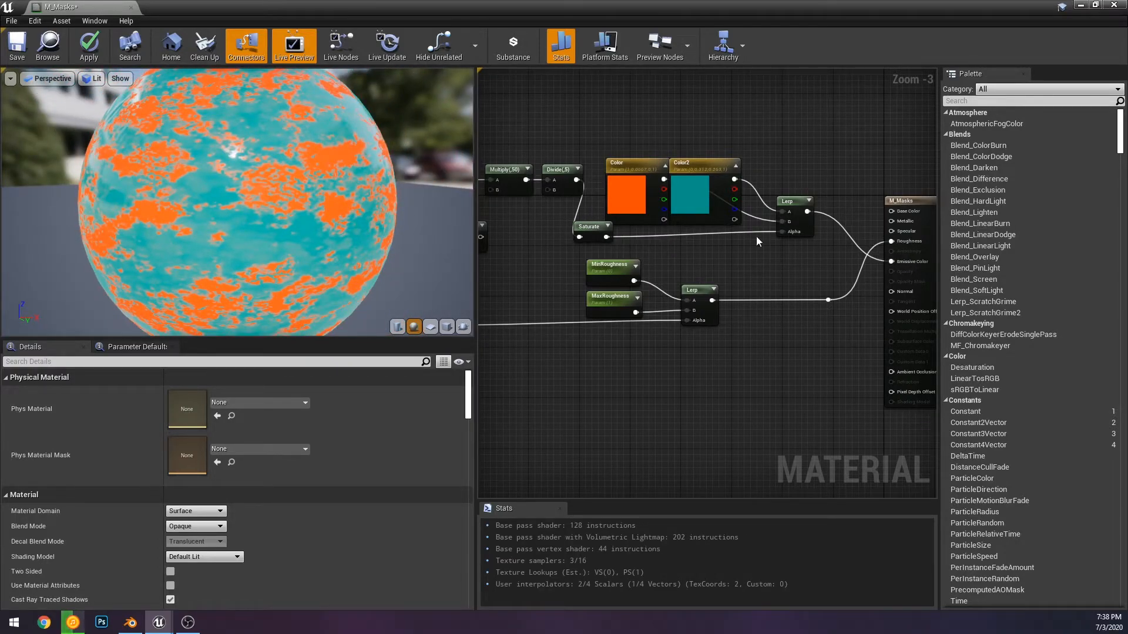
left_click_drag(613, 232, 625, 233)
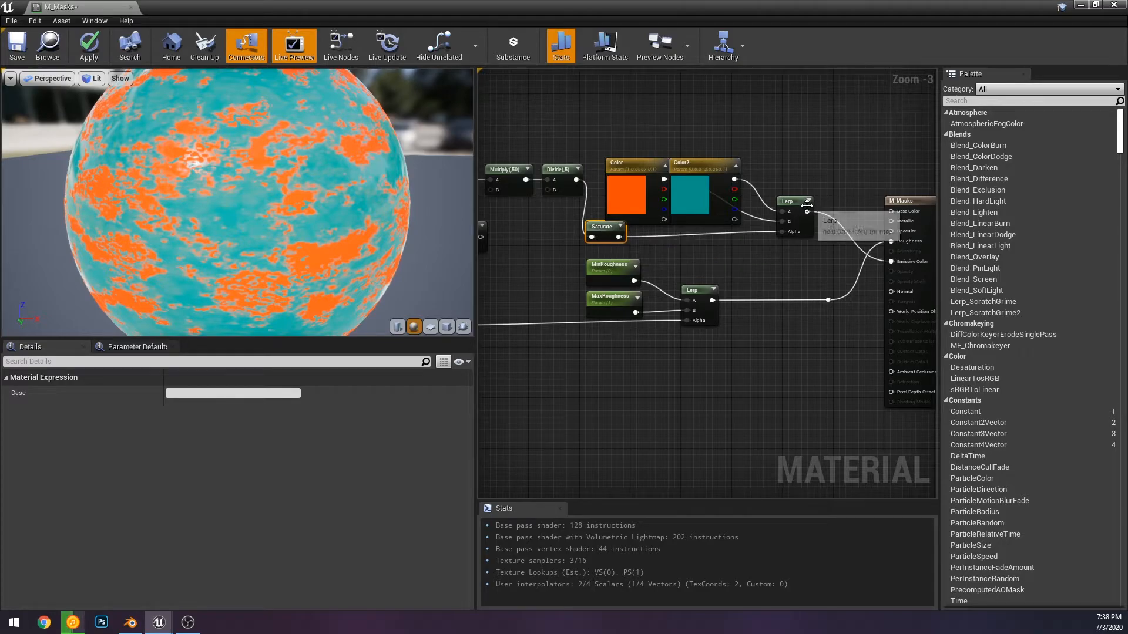
left_click_drag(807, 214, 811, 262)
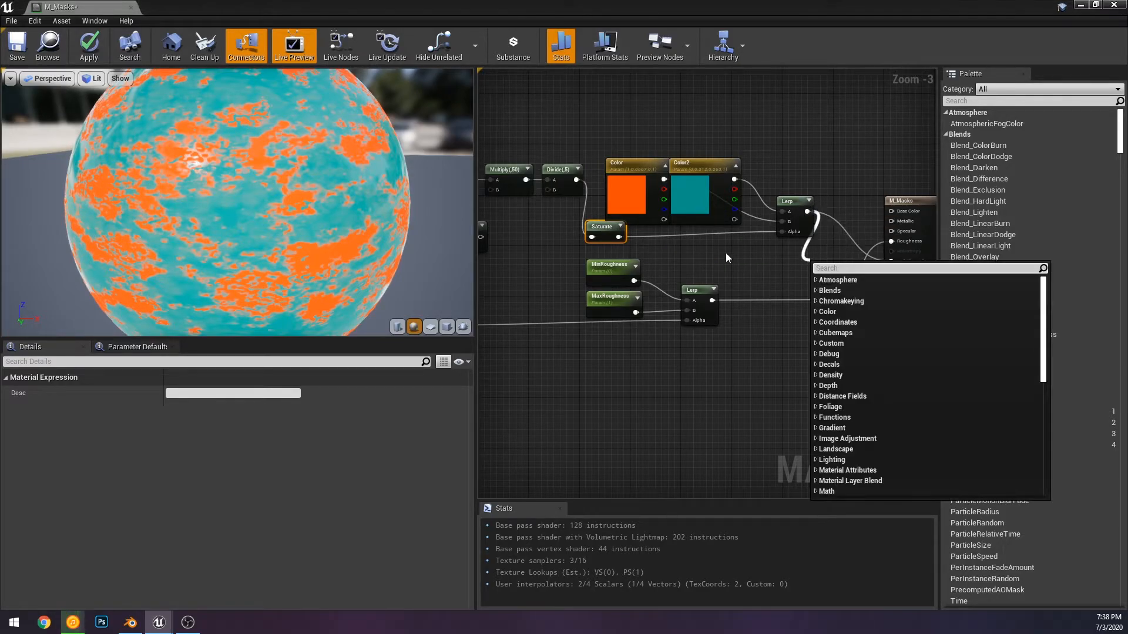
left_click(725, 252)
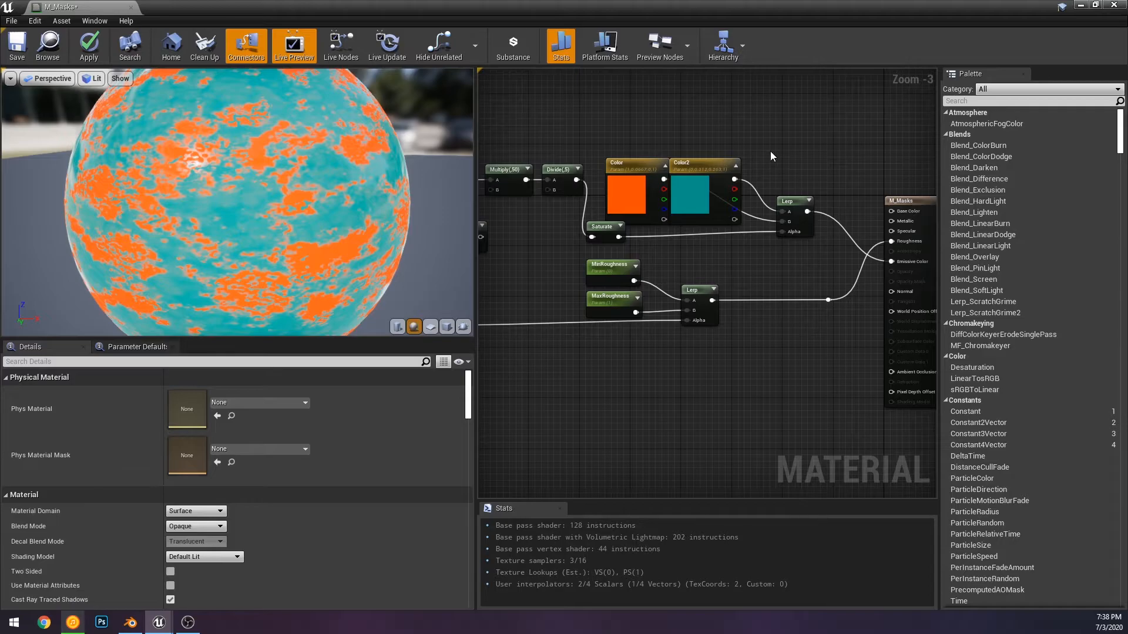
right_click_drag(771, 152, 770, 184)
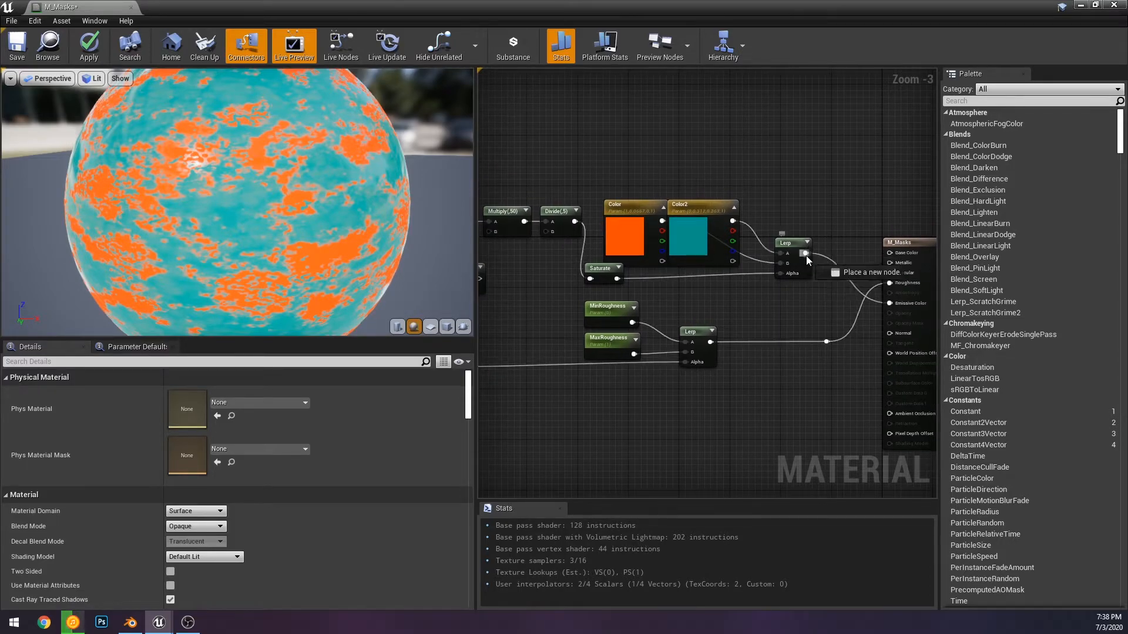
left_click_drag(848, 194, 848, 186)
right_click_drag(770, 176, 850, 167)
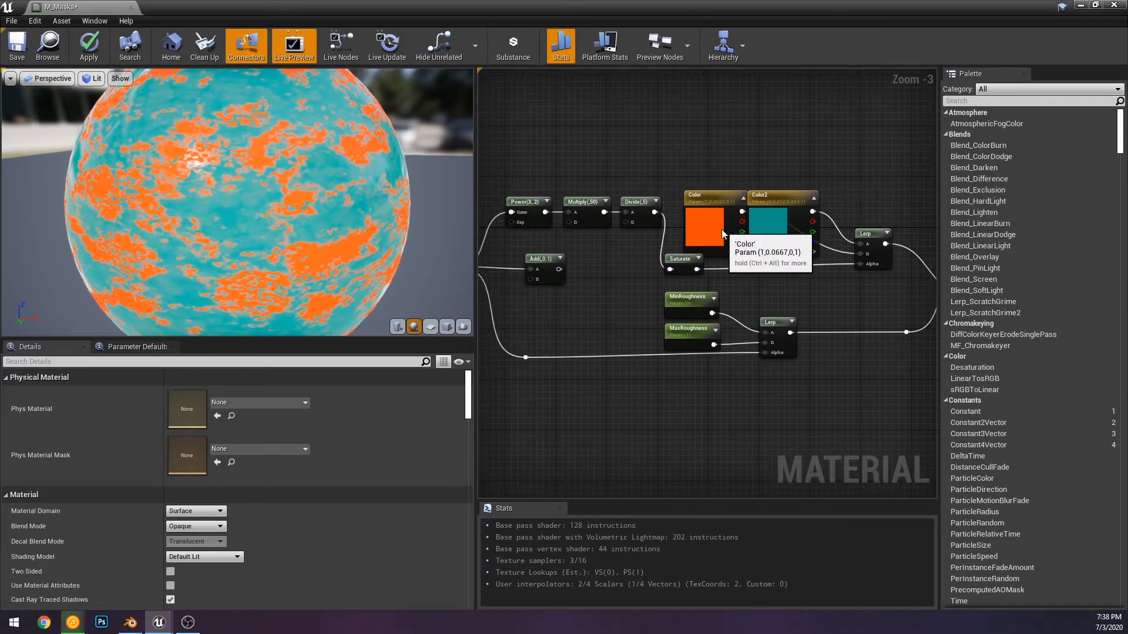
Check the Color2 parameter's RGB values in its color picker and close it without changes
left_click(715, 223)
scroll(770, 222, "up", 3)
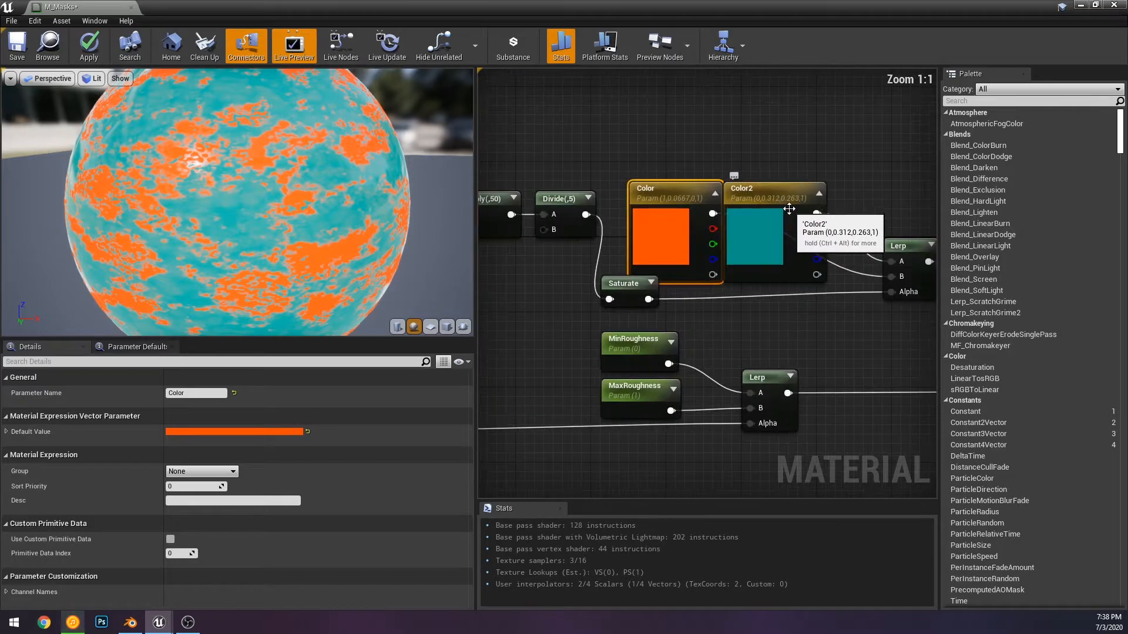
double_click(804, 207)
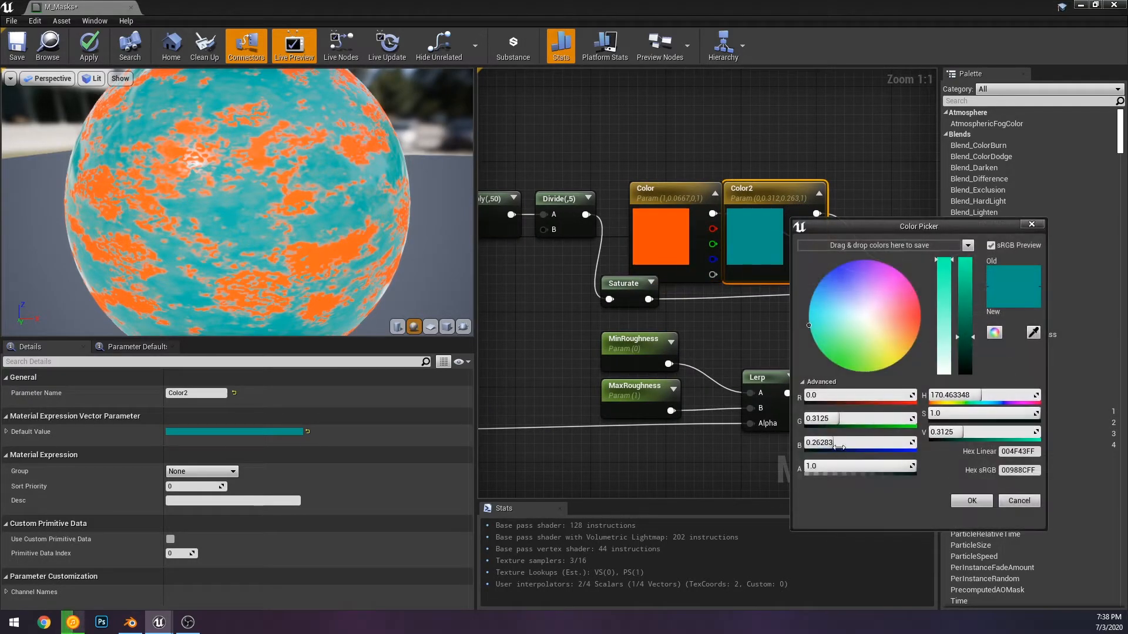
left_click(1016, 505)
Insert a Multiply node between the color Lerp's output and Emissive Color, placing it directly below the Lerp
right_click_drag(905, 306, 551, 297)
right_click_drag(586, 255, 631, 288)
scroll(632, 288, "down", 1)
left_click_drag(621, 287, 612, 368)
type("multiply")
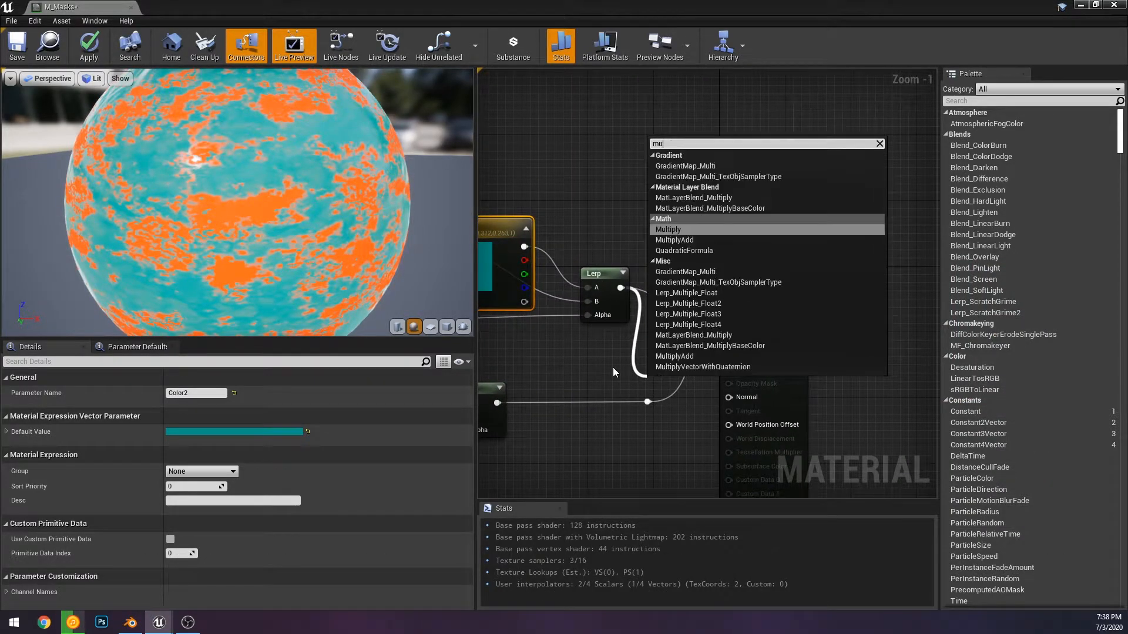
key("Return")
left_click_drag(689, 398, 613, 370)
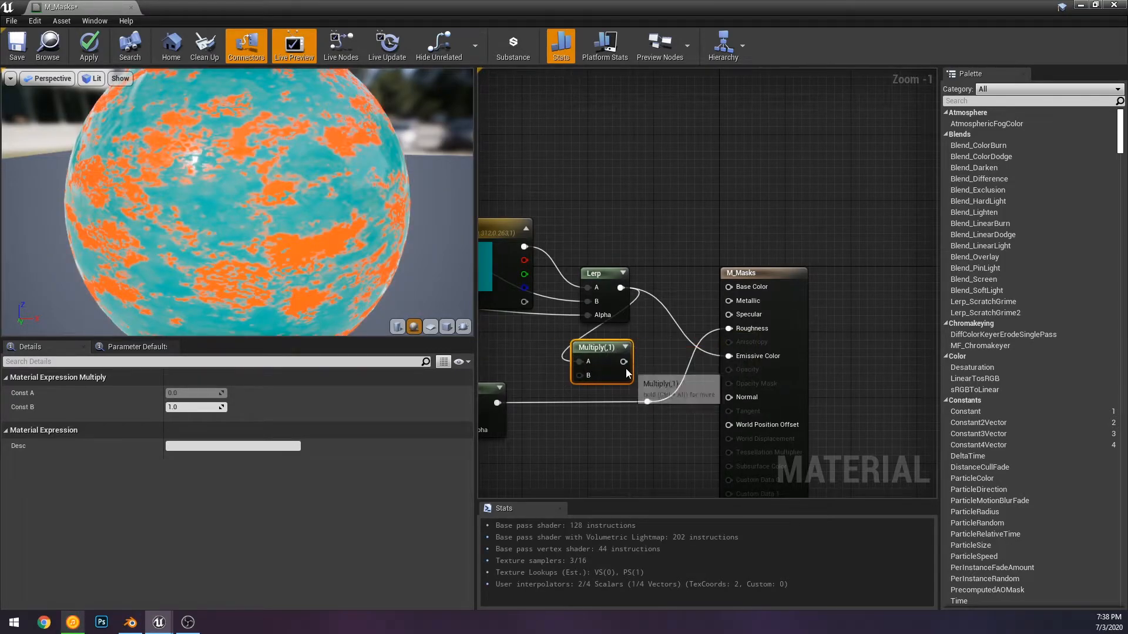
left_click_drag(743, 362, 745, 356)
left_click(669, 326)
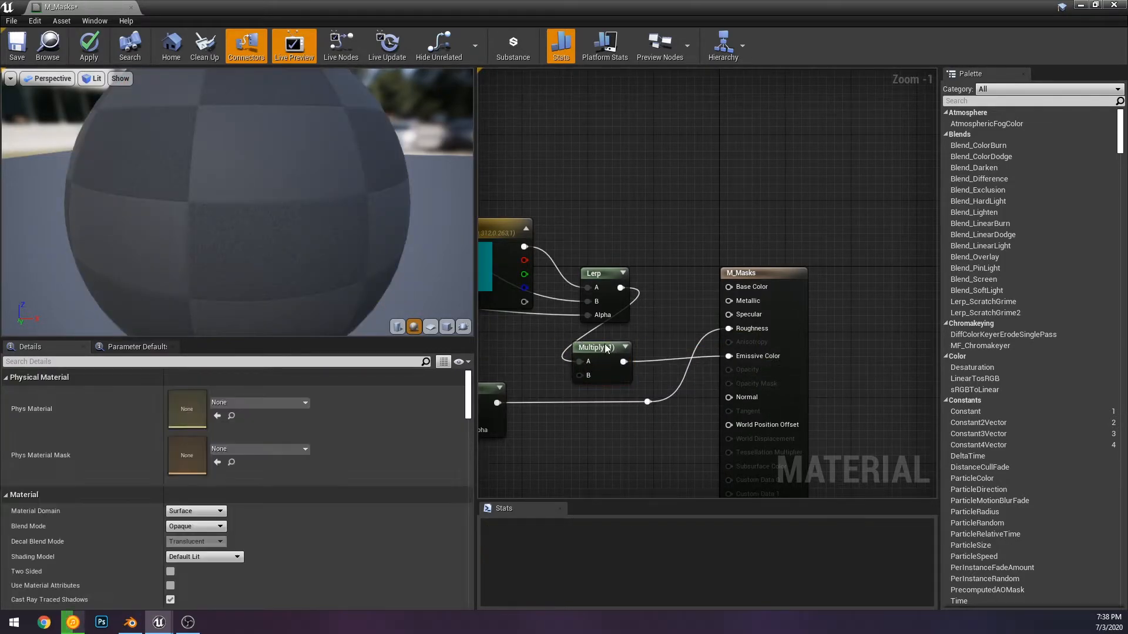
right_click_drag(670, 326, 887, 305)
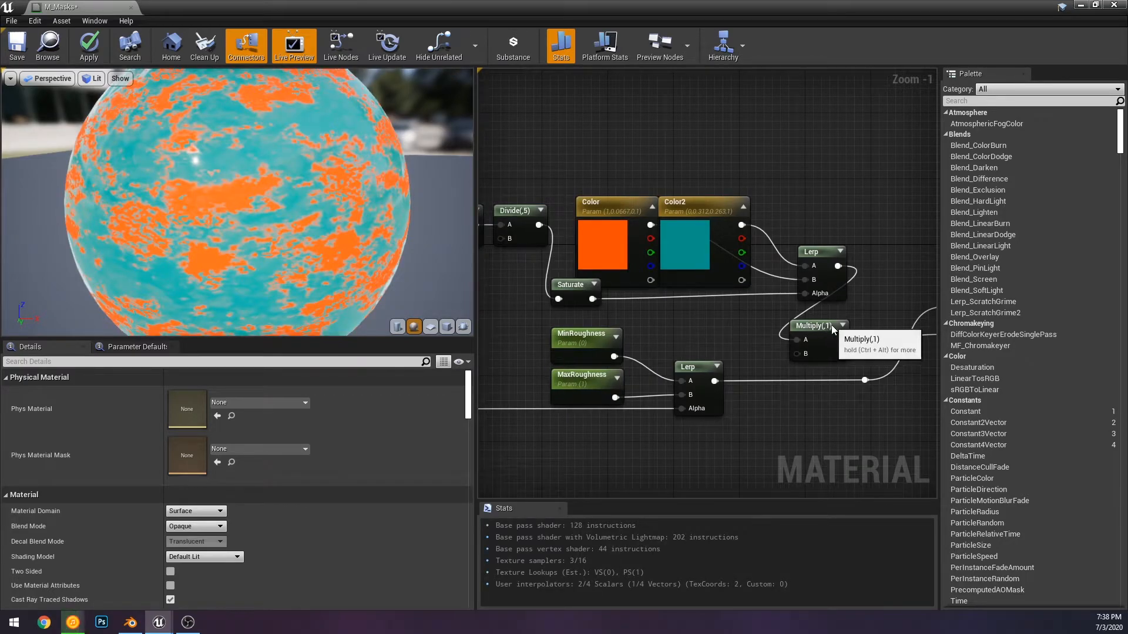
Reposition the Multiply node and color Lerp ahead of the material output, and set the Multiply's Const B to 2
left_click_drag(830, 325, 888, 320)
left_click_drag(824, 269, 819, 270)
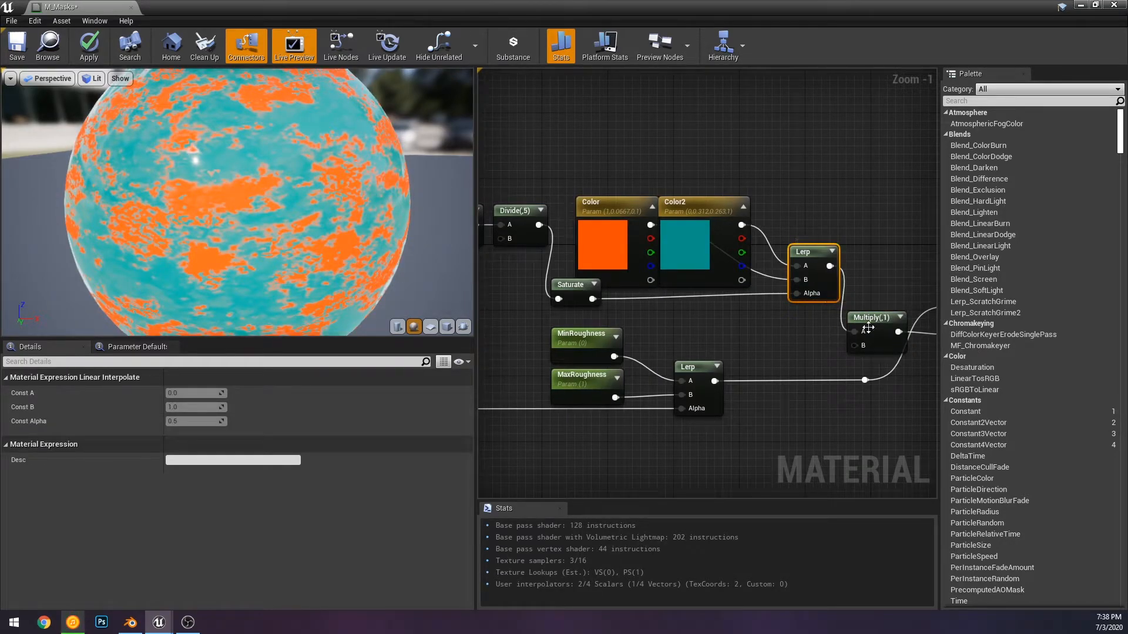
left_click(864, 322)
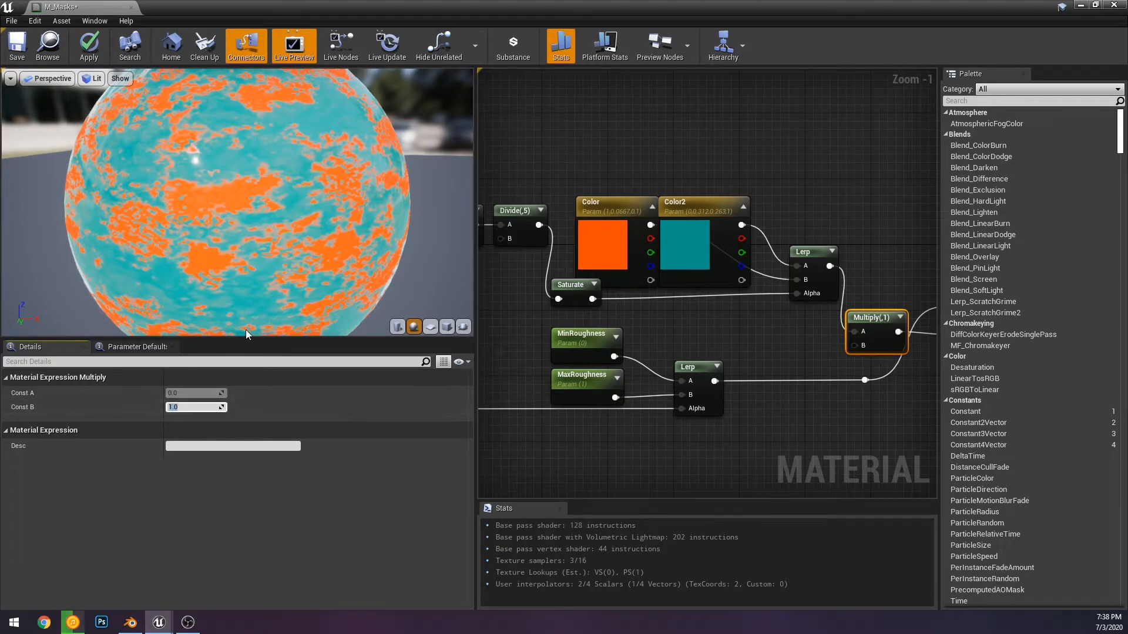
key("Return")
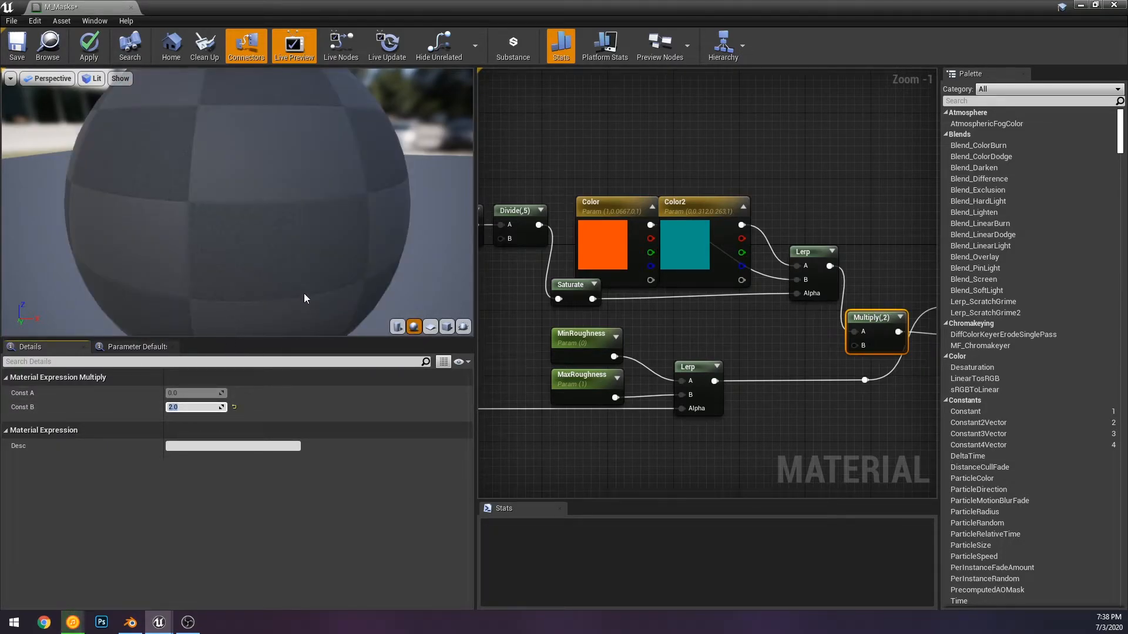
mouse_move(312, 285)
right_mouse_down()
mouse_move(311, 329)
mouse_move(311, 294)
right_mouse_up()
left_click_drag(311, 294, 246, 276)
Try feeding the color Lerp's Alpha straight from Divide, bypassing Saturate, and undo that connection after checking the preview
mouse_move(672, 293)
right_mouse_down()
mouse_move(610, 287)
mouse_move(666, 287)
right_mouse_up()
left_click_drag(533, 229, 802, 294)
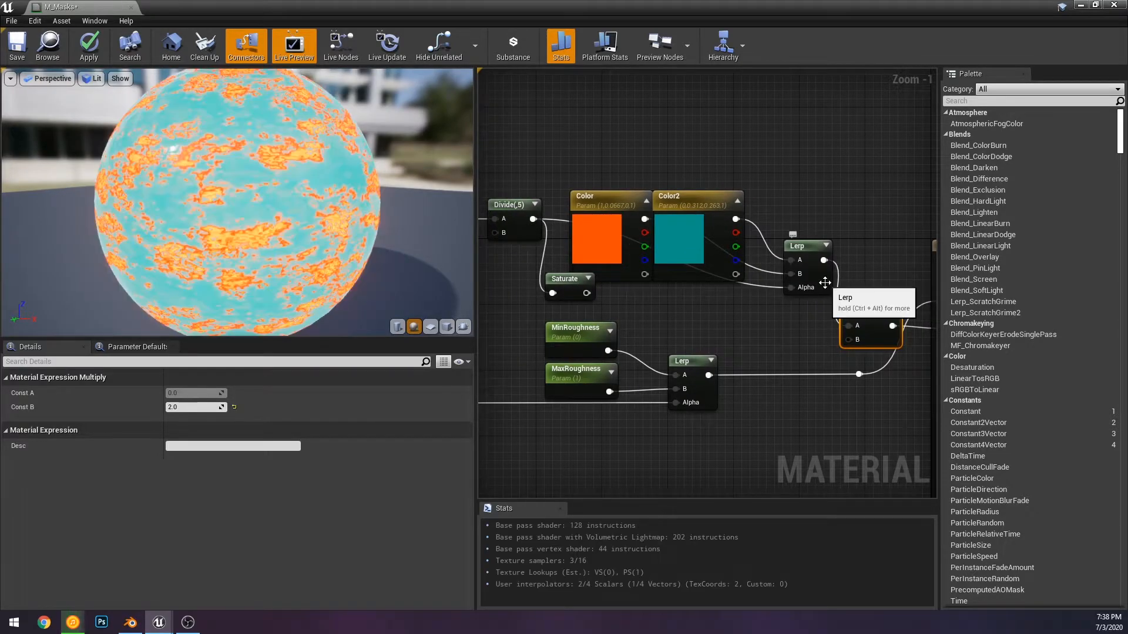
left_click_drag(346, 227, 346, 213)
right_click_drag(553, 286, 813, 300)
key("ctrl+z")
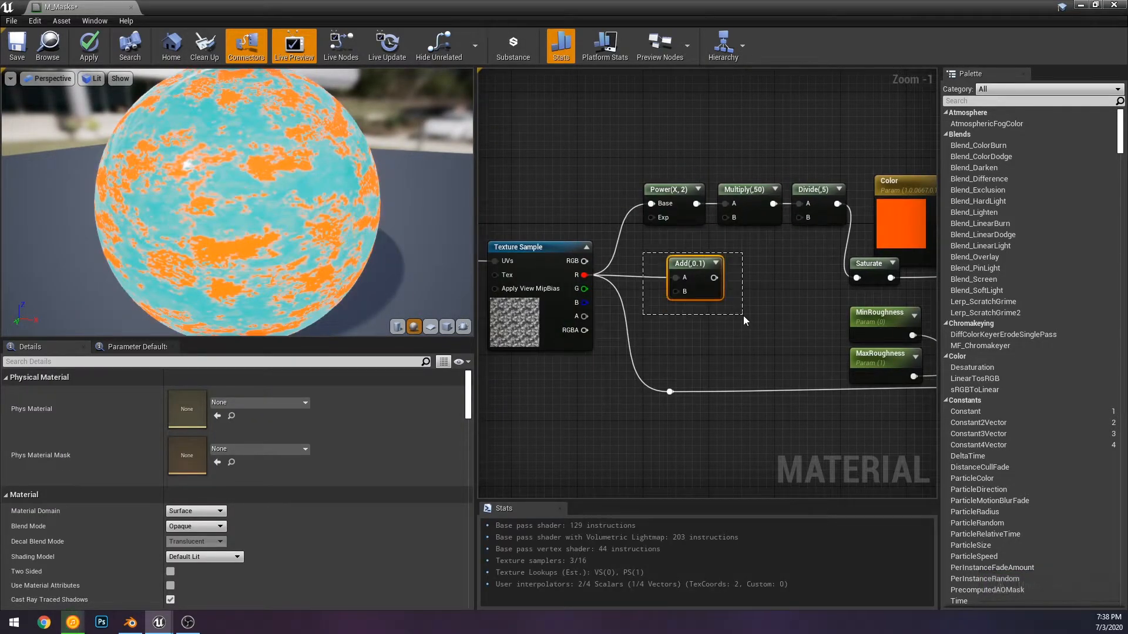
Connect the Add node's output to the Saturate input in place of Divide
left_click_drag(743, 320, 743, 318)
left_click_drag(713, 278, 857, 279)
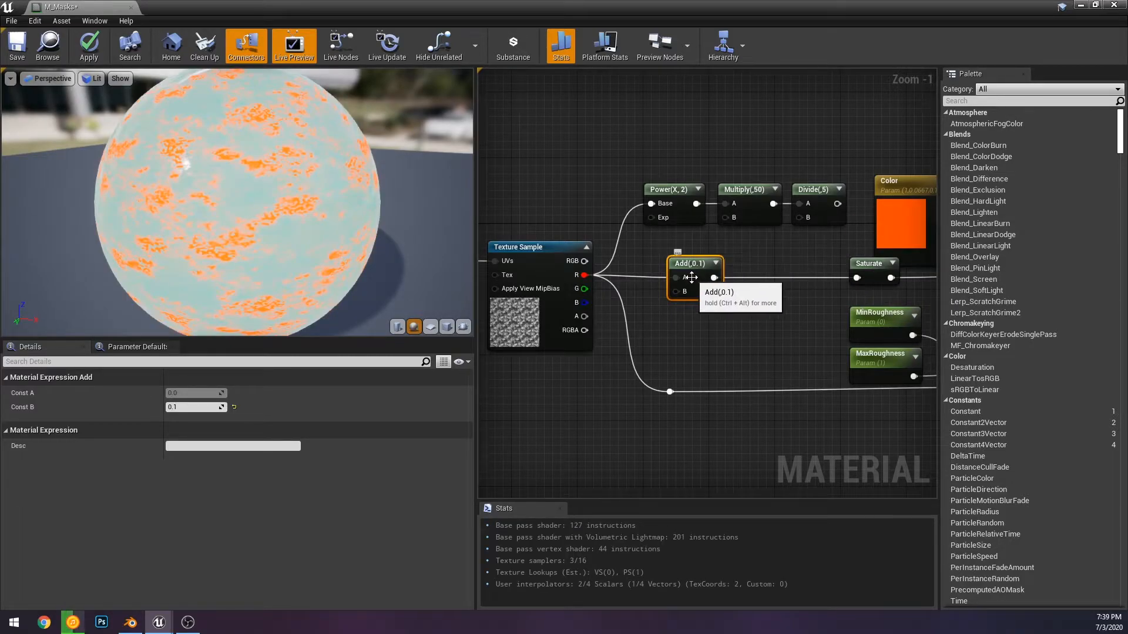
right_click_drag(820, 273, 740, 278)
scroll(740, 278, "down", 1)
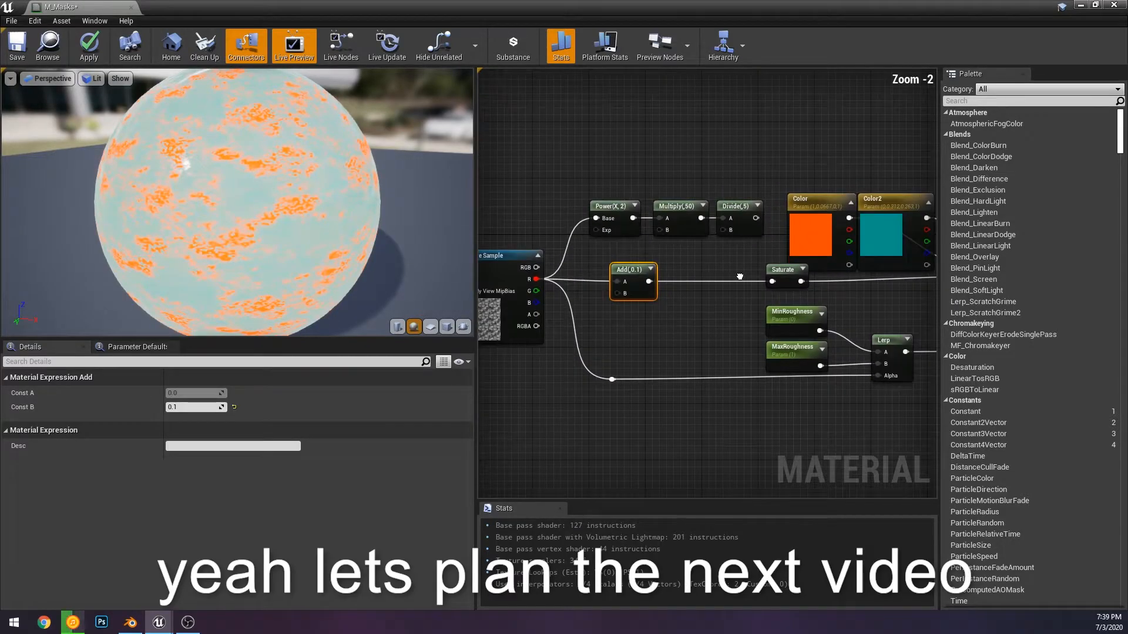
Replace the Add node with a Lerp that takes the texture's R channel as Alpha and outputs to Saturate
left_click(639, 264)
left_click(642, 286)
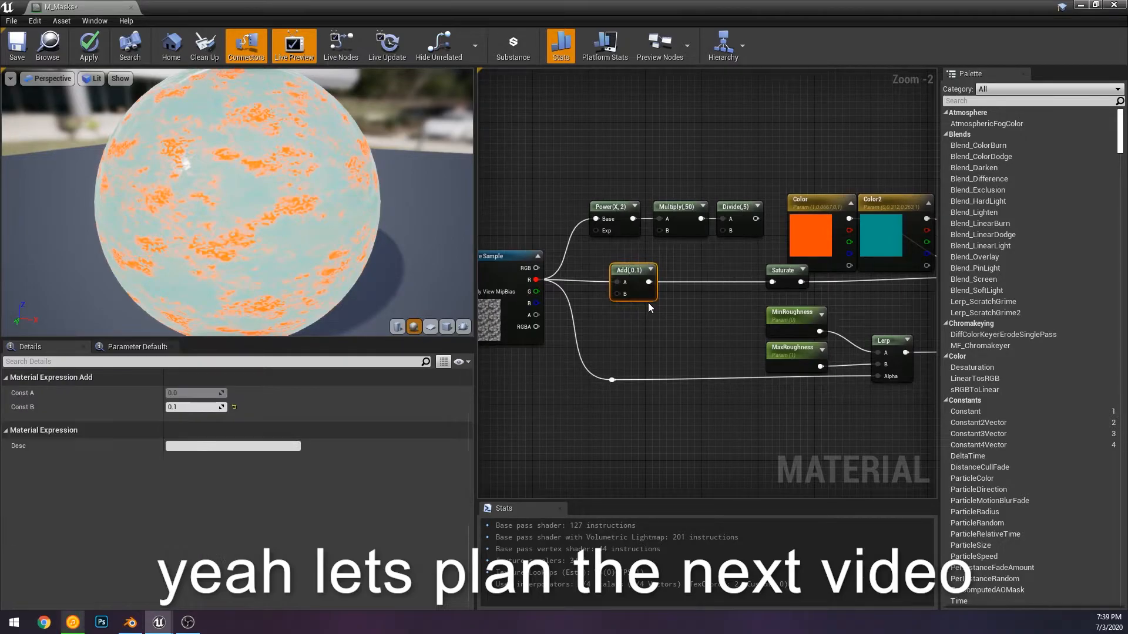
key("Delete")
left_click_drag(535, 279, 702, 312)
type("lerr")
key("BackSpace")
type("p")
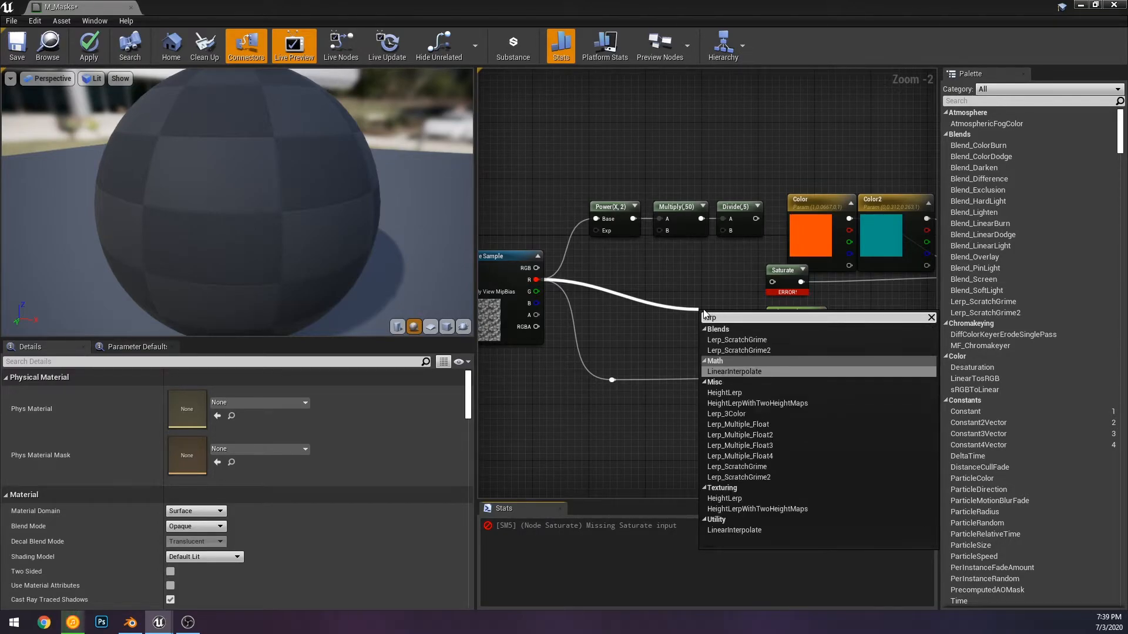
key("Return")
left_click_drag(736, 335, 801, 287)
scroll(692, 280, "up", 2)
left_click(729, 307)
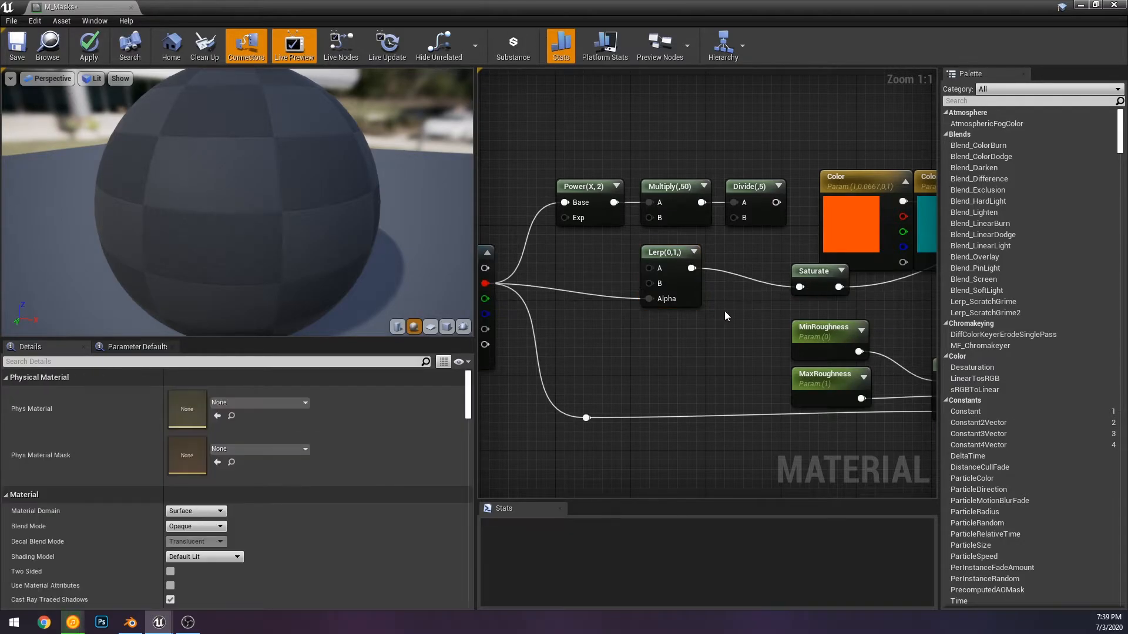
Set the new mask Lerp's Const A to -1 and inspect the mask coverage on the preview sphere
right_click_drag(728, 307, 822, 307)
left_click_drag(248, 145, 299, 148)
left_click(789, 271)
left_click(187, 397)
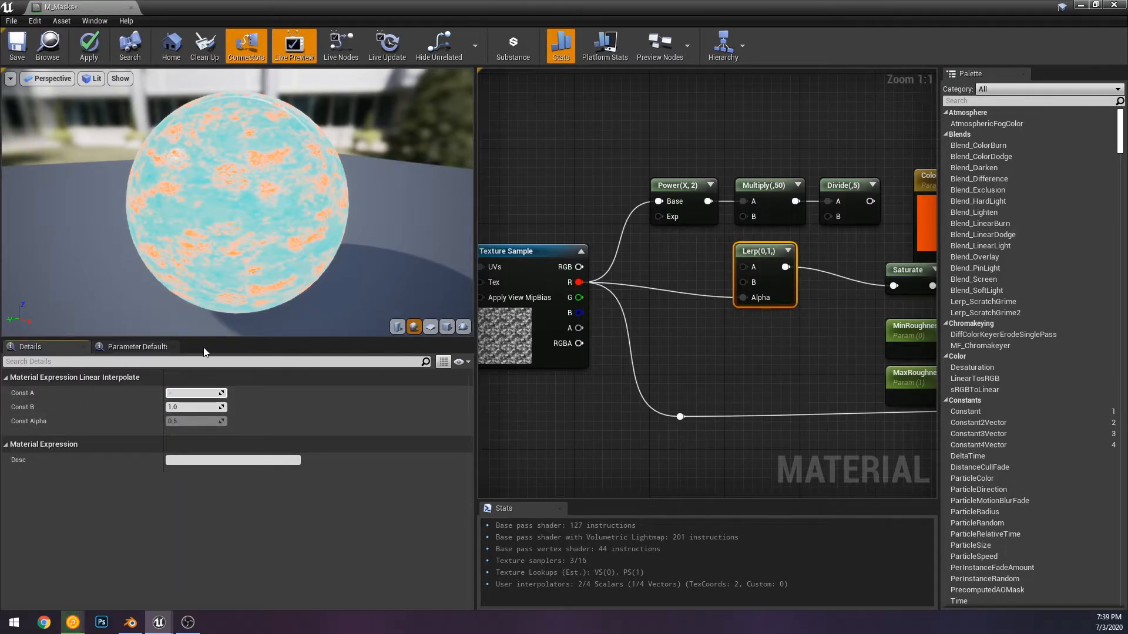
type("-1")
key("Return")
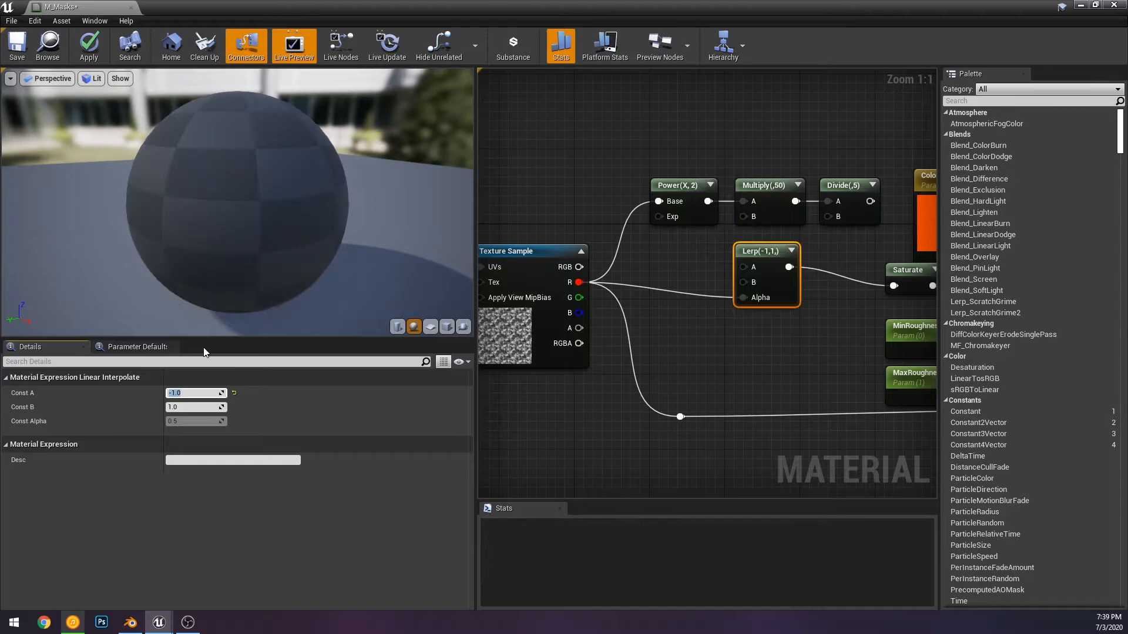
left_click_drag(316, 167, 376, 171)
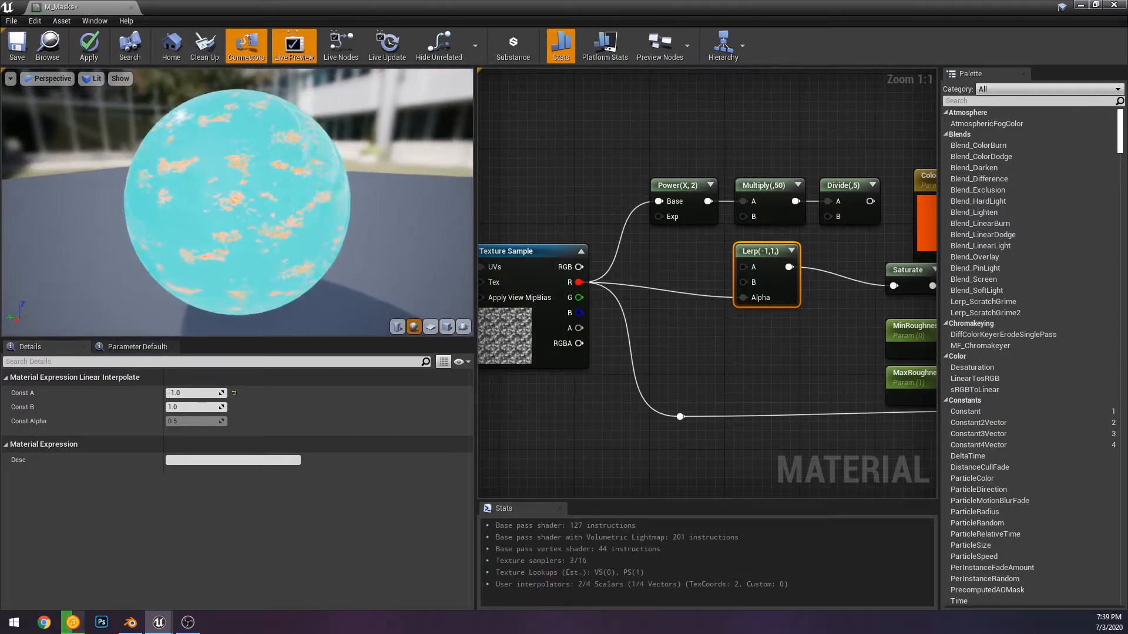
scroll(352, 168, "up", 4)
right_click_drag(694, 262, 618, 247)
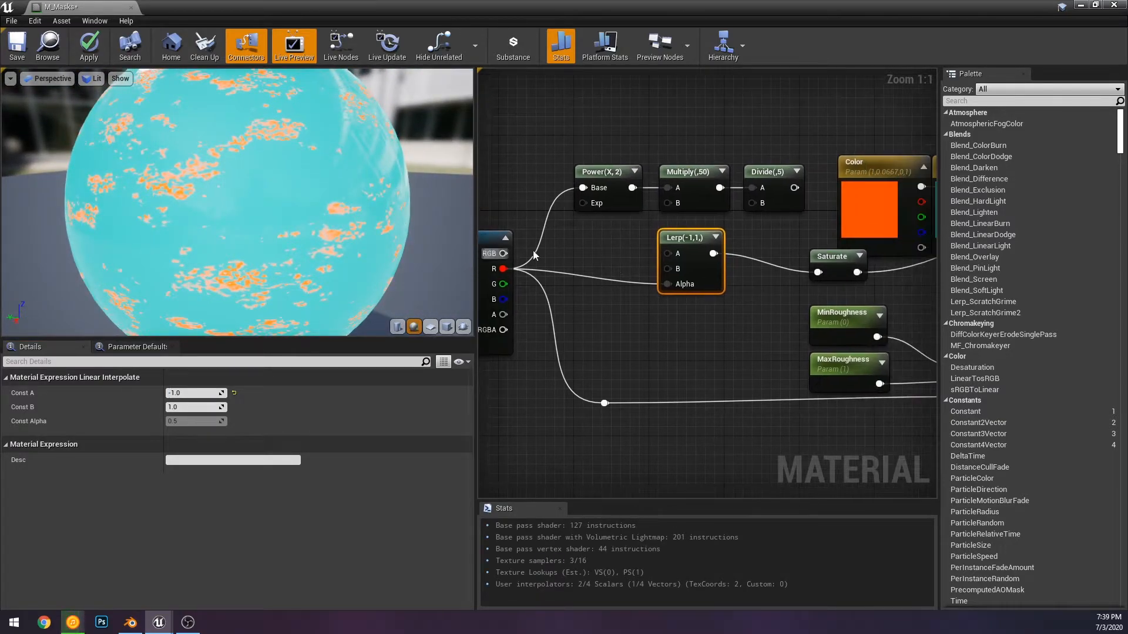
scroll(229, 222, "up", 2)
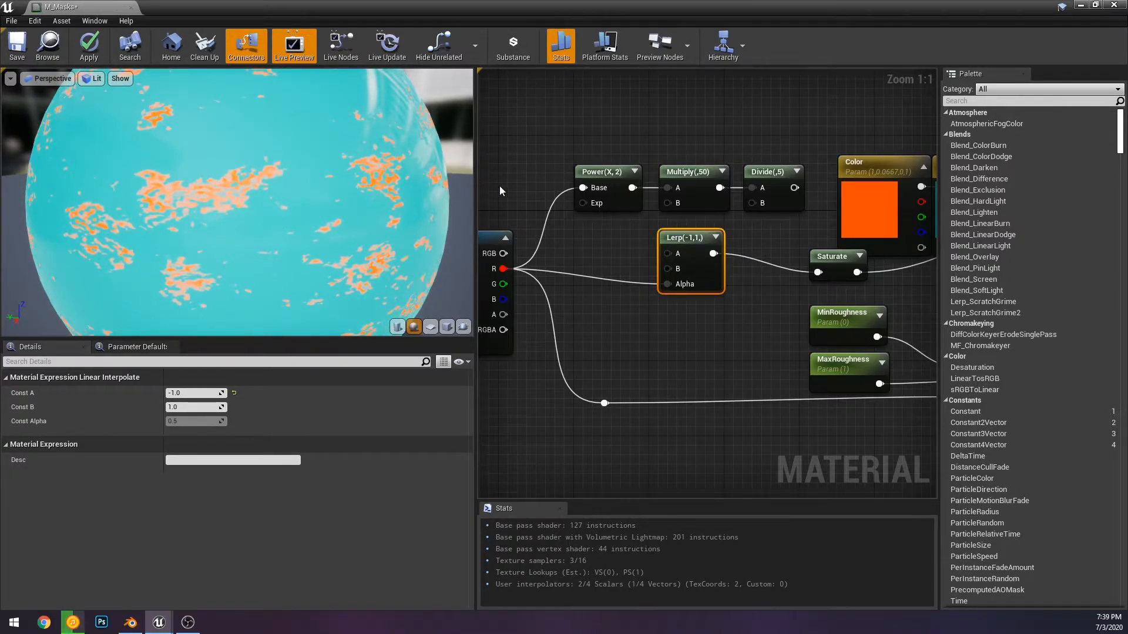
Move the mask Lerp below Divide, feed Divide's output into its Alpha, and shift the Power, Multiply and Divide nodes slightly
left_click_drag(675, 238, 761, 228)
left_click_drag(795, 189, 757, 276)
right_click_drag(634, 231, 640, 230)
left_click_drag(590, 141, 769, 191)
mouse_move(780, 181)
left_mouse_down()
mouse_move(710, 172)
mouse_move(760, 172)
left_mouse_up()
left_click(767, 141)
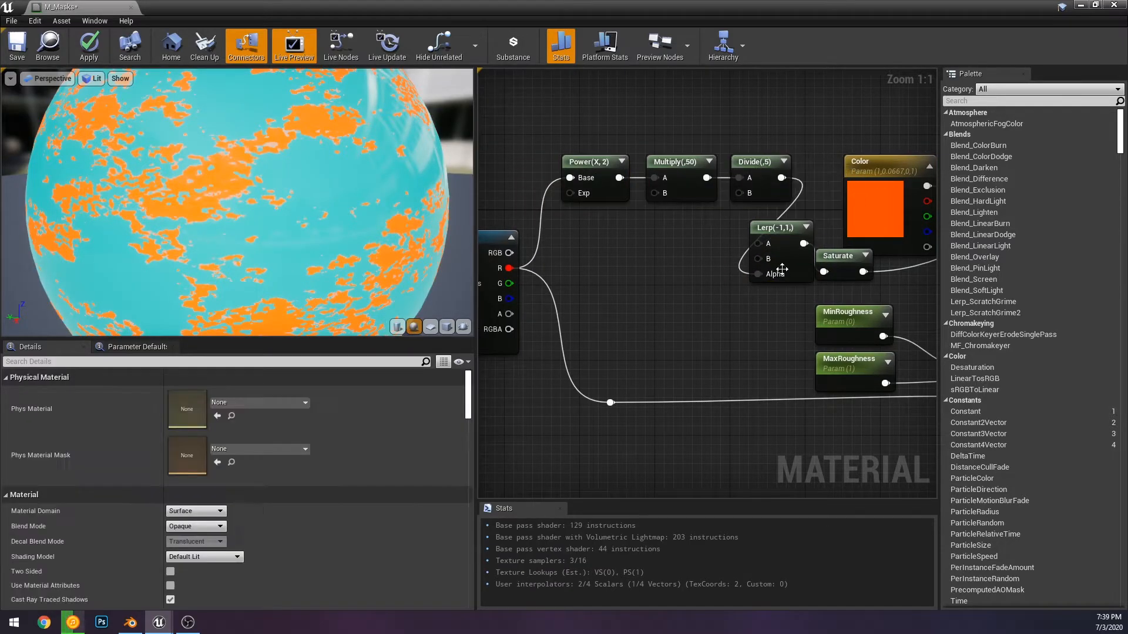
Align the mask Lerp beside Saturate and reconnect its Alpha to the texture's R output
mouse_move(786, 262)
left_mouse_down()
mouse_move(765, 290)
mouse_move(799, 273)
left_mouse_up()
left_click(801, 247)
left_click_drag(738, 302, 523, 268)
right_click_drag(683, 235, 647, 241)
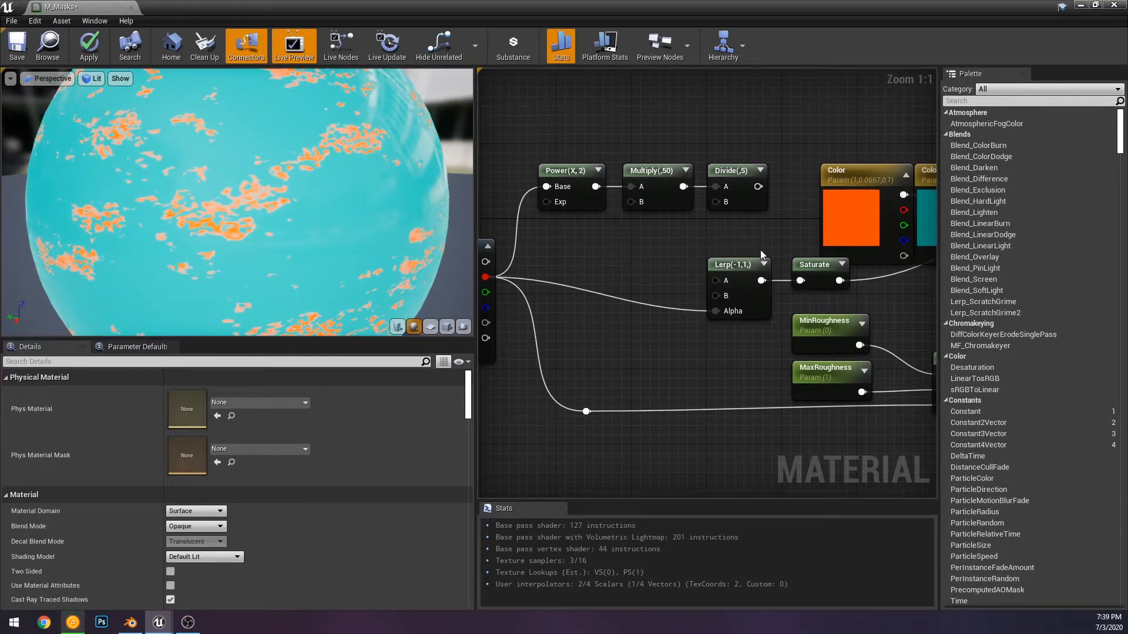
right_click_drag(786, 236, 676, 224)
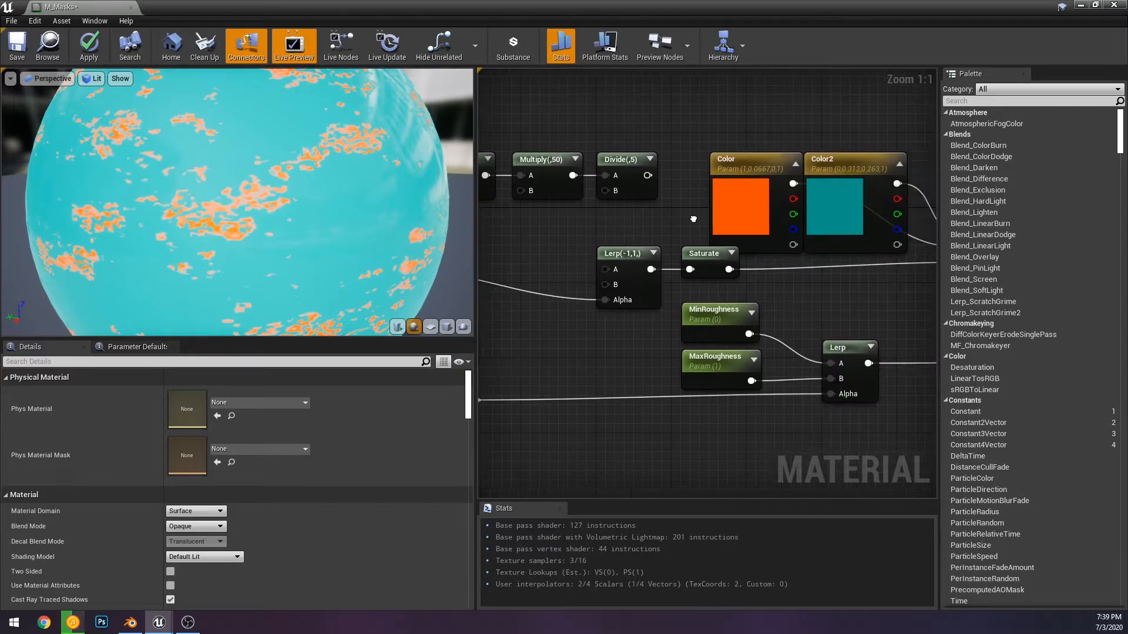
Set the mask Lerp's Const A to 0 and Const B to 2, and remove the Color and Color2 parameters
left_click(626, 262)
left_click(206, 406)
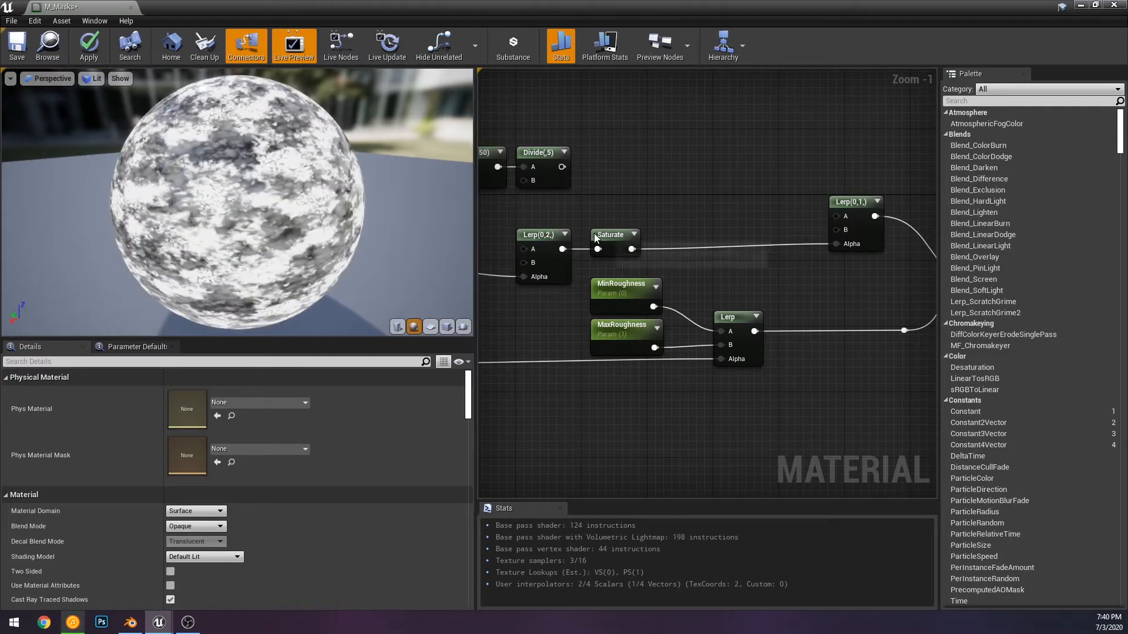
Look over the node graph from the Lerp feeding Emissive Color back to the Panner group
left_click(611, 248)
right_click_drag(611, 248, 648, 174)
left_click(785, 228)
mouse_move(743, 192)
right_mouse_down()
mouse_move(633, 187)
mouse_move(731, 174)
right_mouse_up()
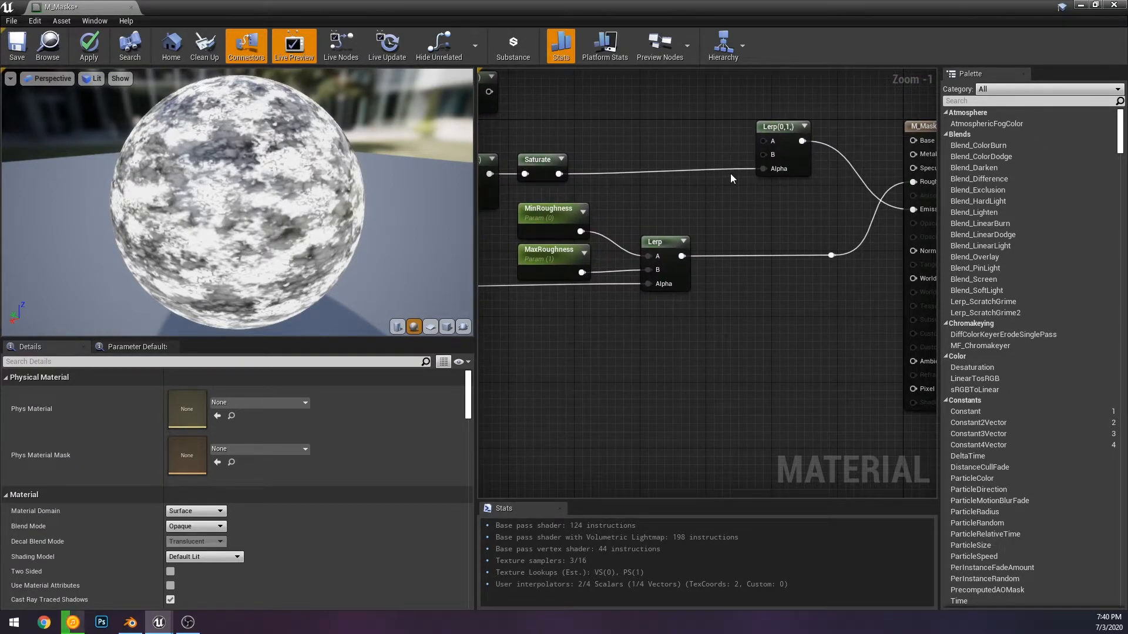
right_click_drag(633, 127, 696, 132)
scroll(903, 139, "down", 2)
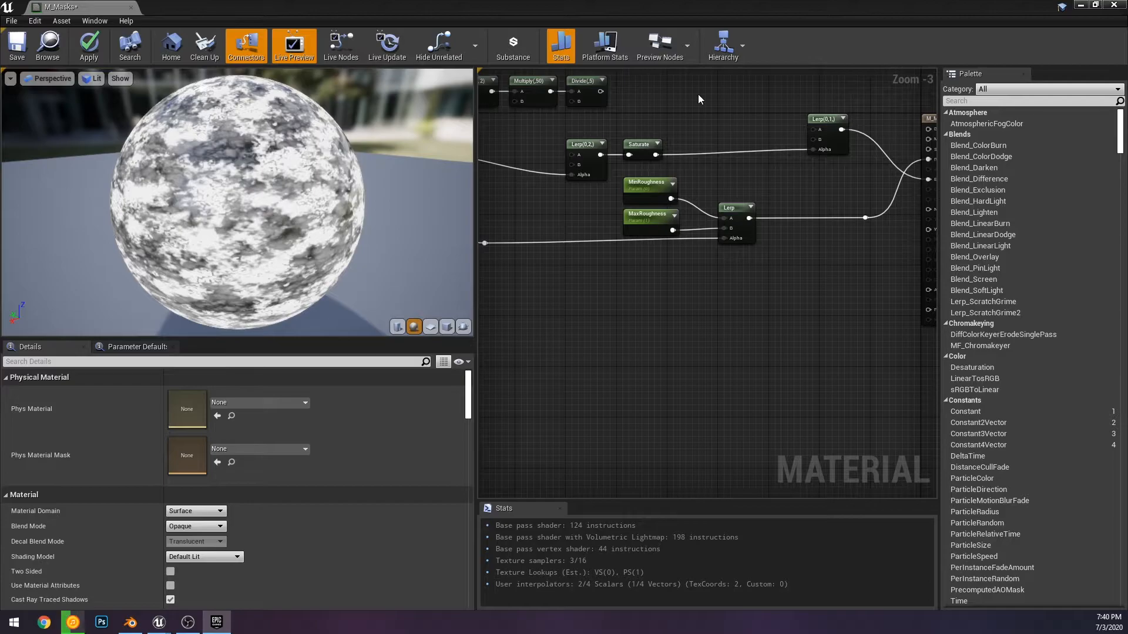
right_click_drag(690, 152, 934, 215)
scroll(672, 187, "up", 3)
right_click_drag(612, 203, 913, 176)
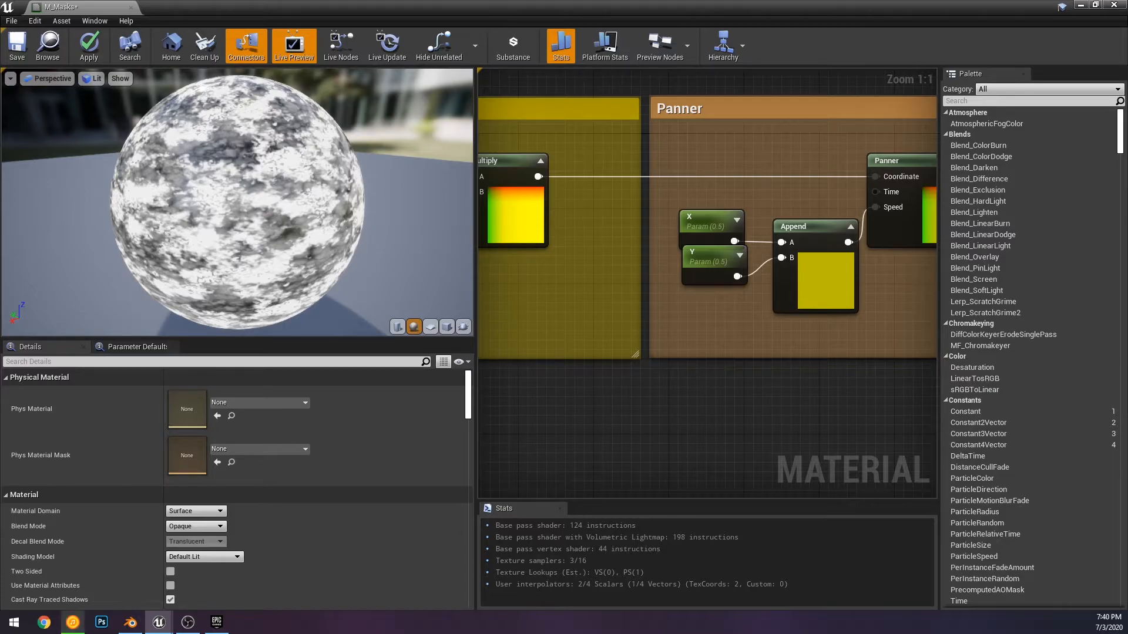
right_click(1112, 623)
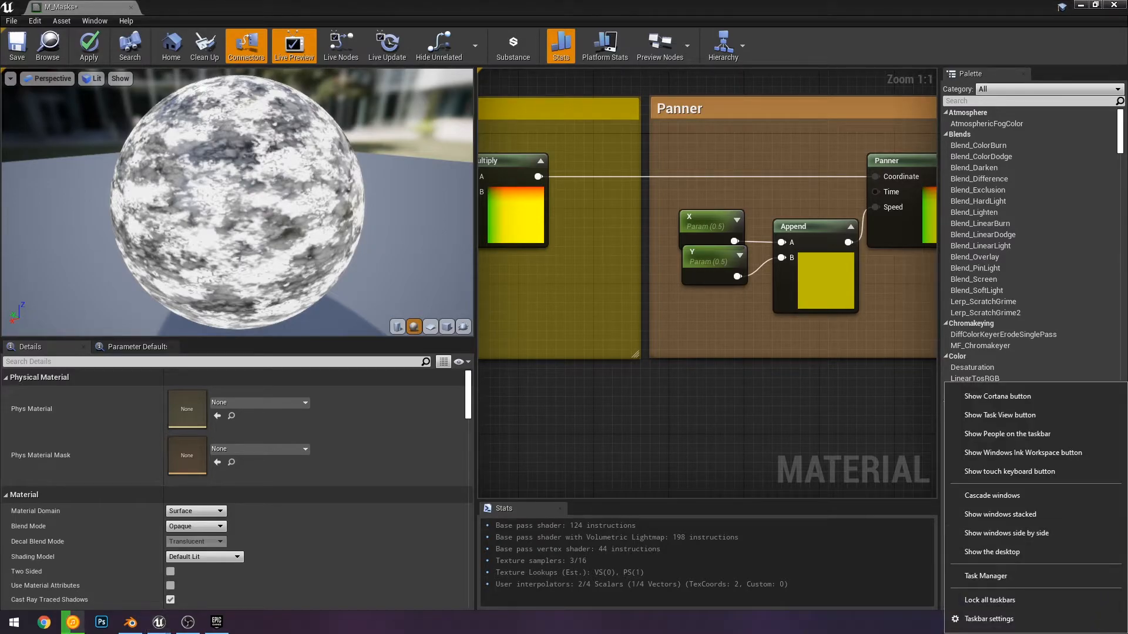
key("Escape")
key("super+e")
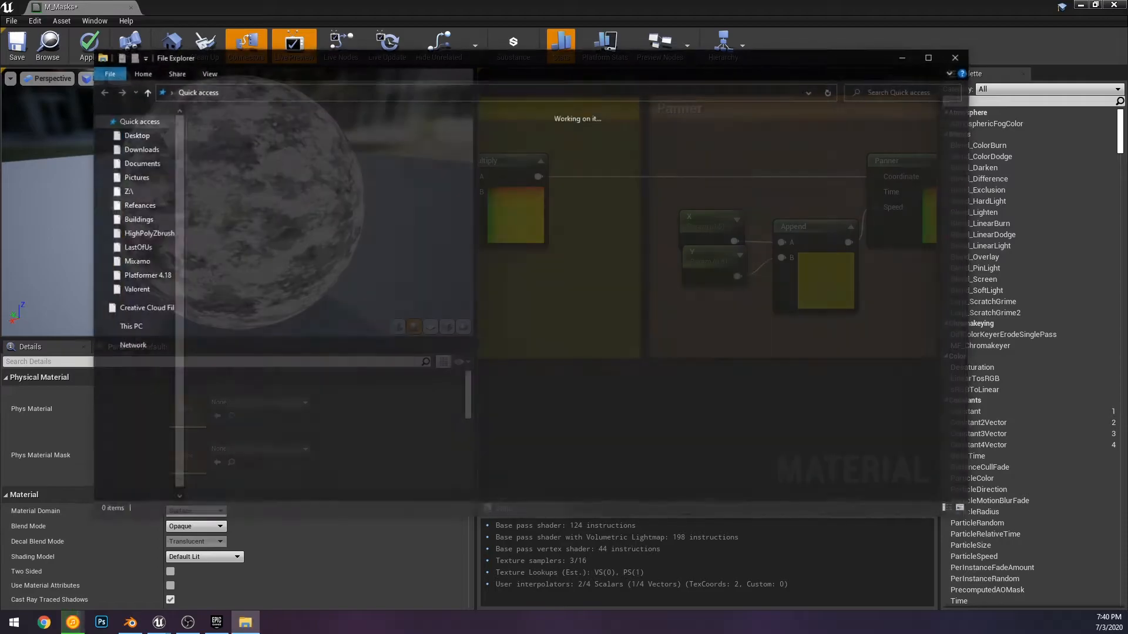
left_click_drag(357, 57, 1127, 235)
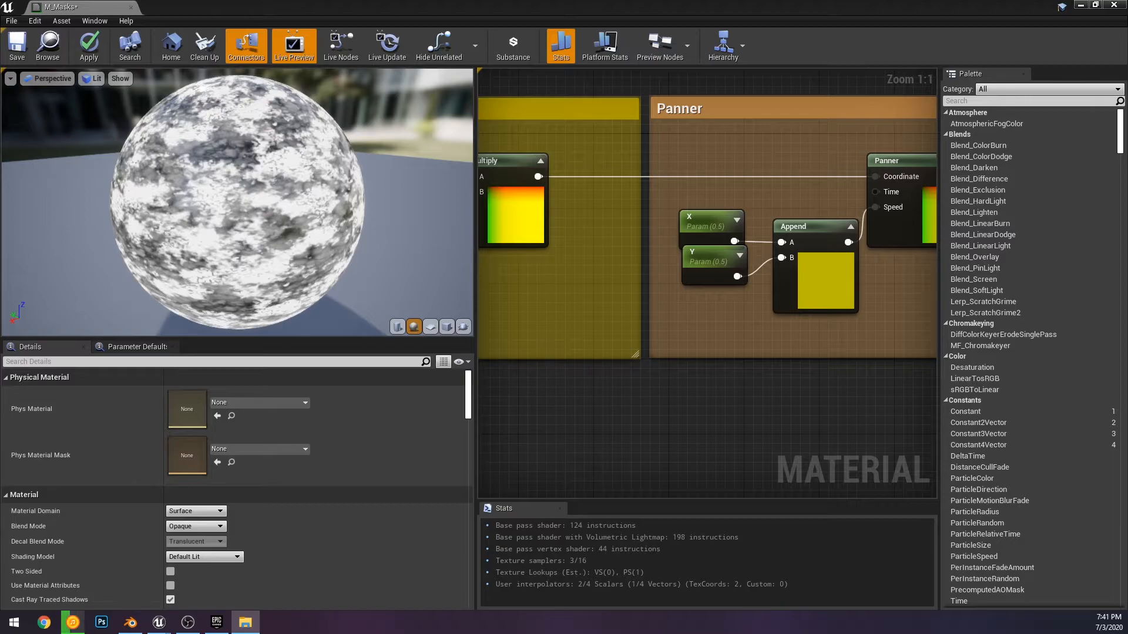
Switch to the Epic Games Launcher and browse the Engine Feature Samples in its Learn section
left_click(217, 622)
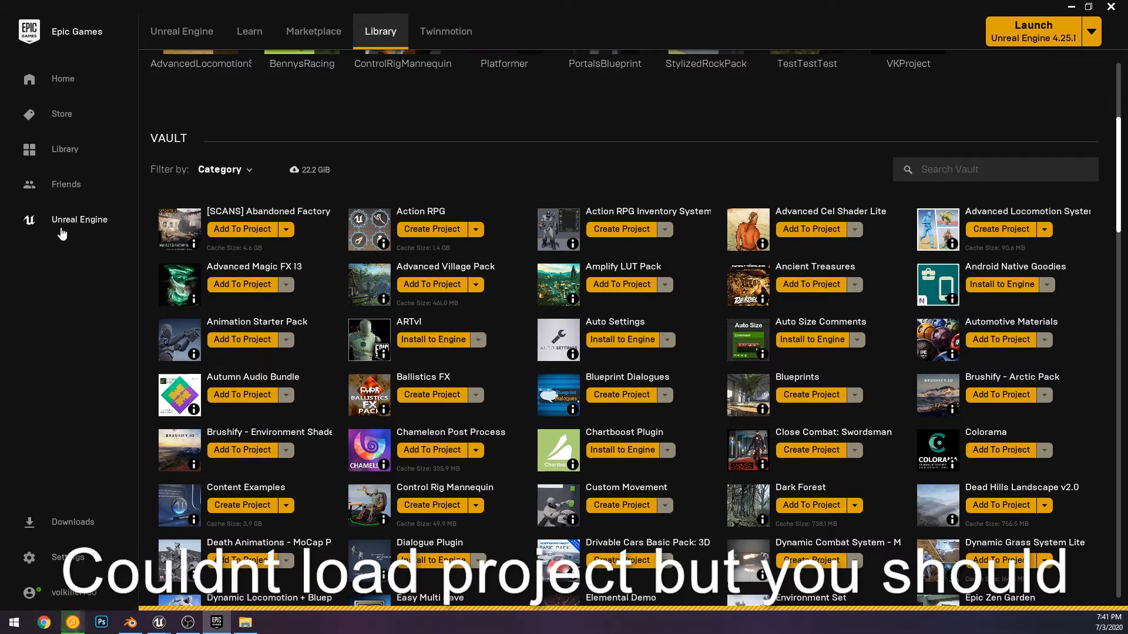
left_click(243, 34)
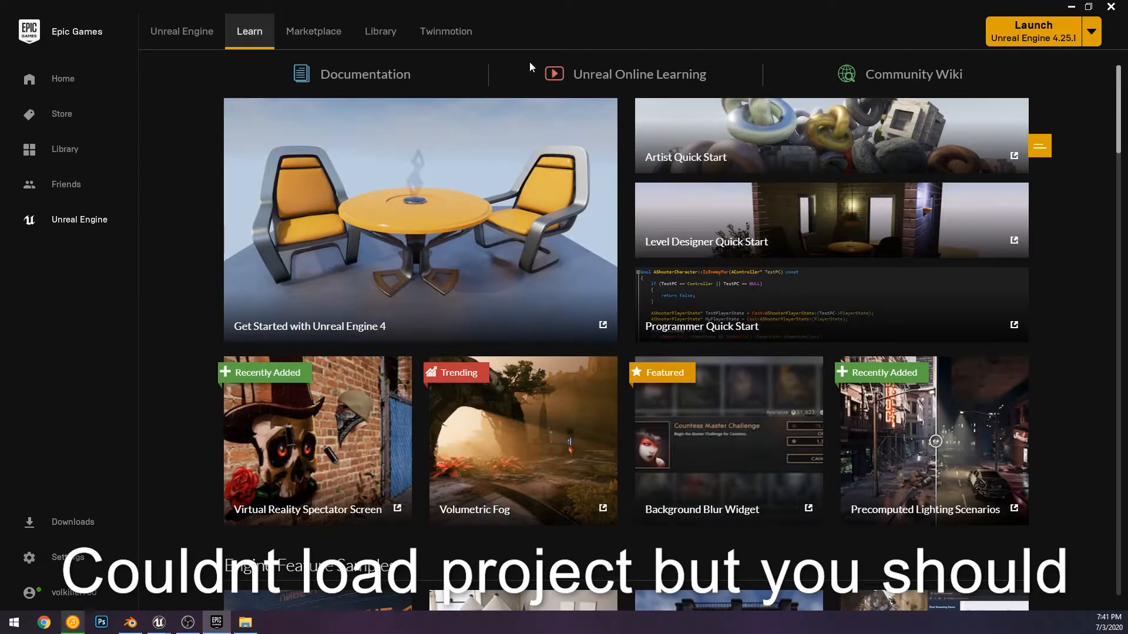
scroll(585, 323, "down", 2)
scroll(585, 324, "down", 2)
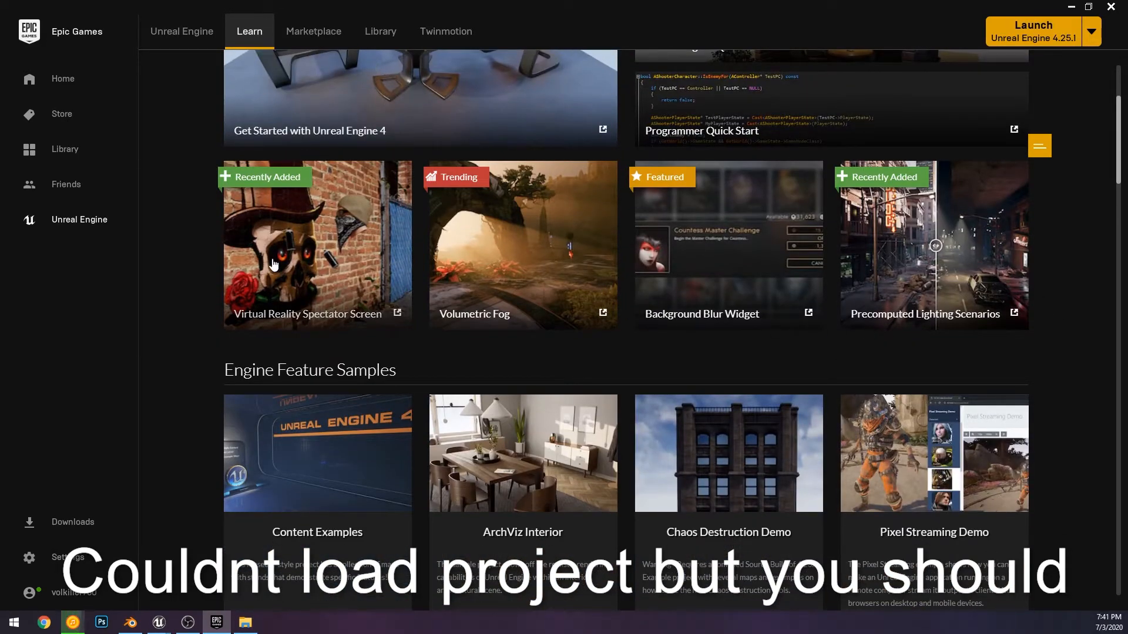
scroll(272, 213, "down", 3)
scroll(233, 304, "down", 3)
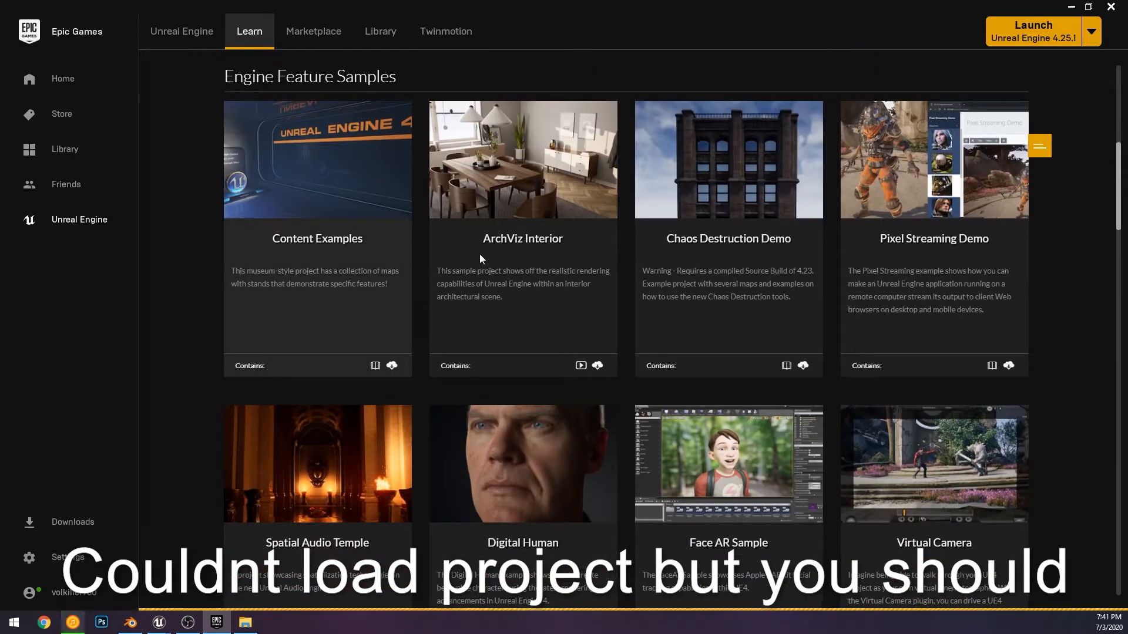
Open the Content Examples page, view its material ball and cow scene preview images, and close the launcher
left_click(313, 31)
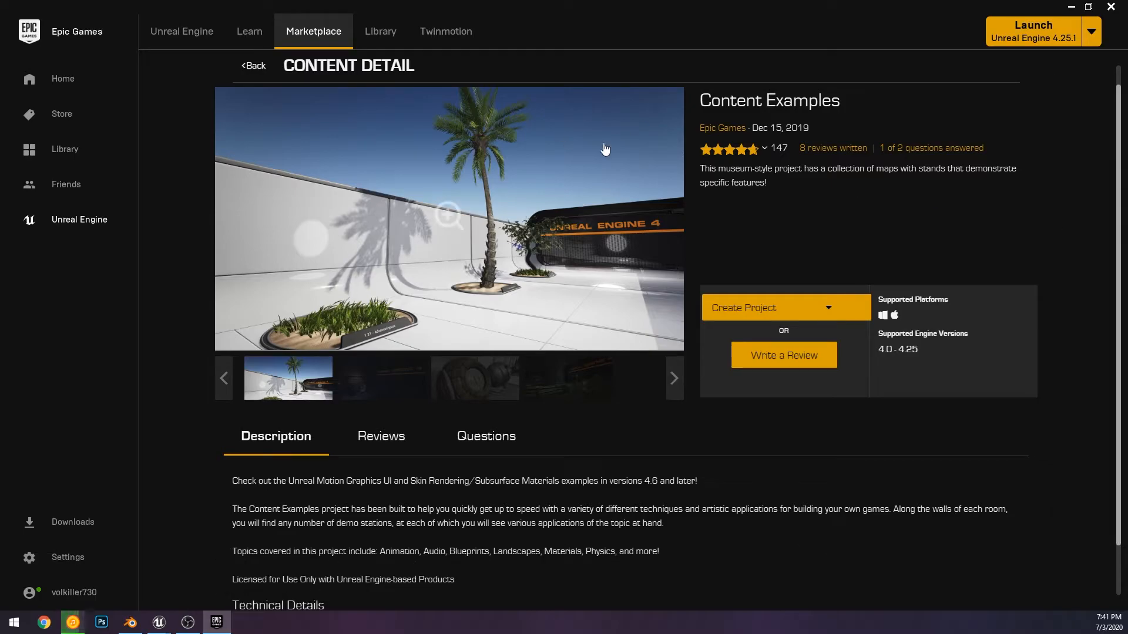
left_click(506, 380)
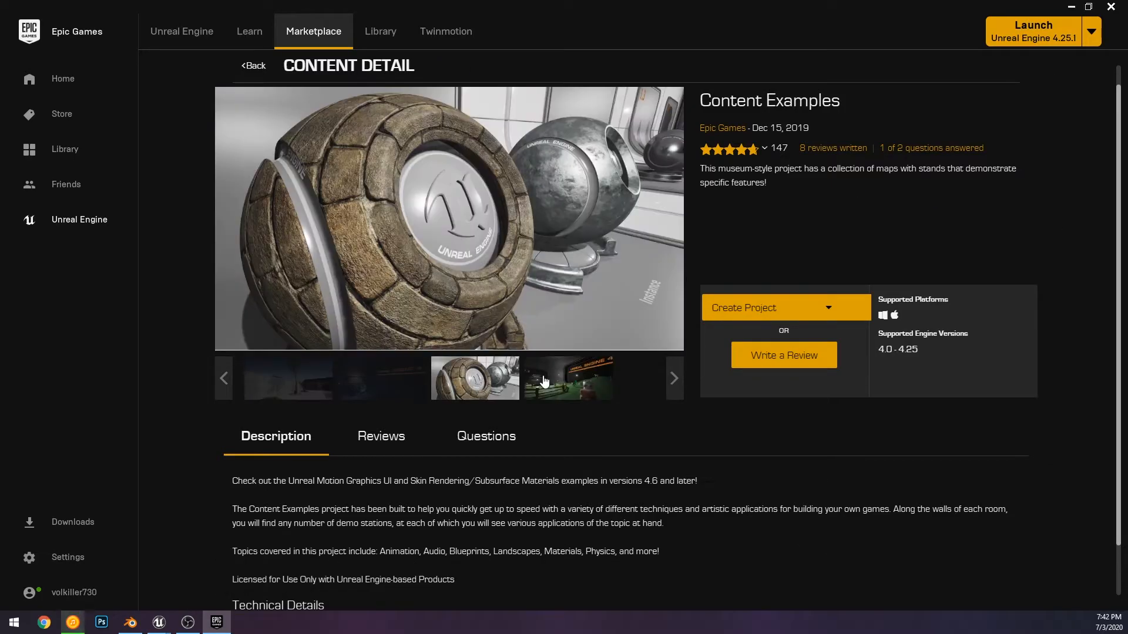
left_click(551, 396)
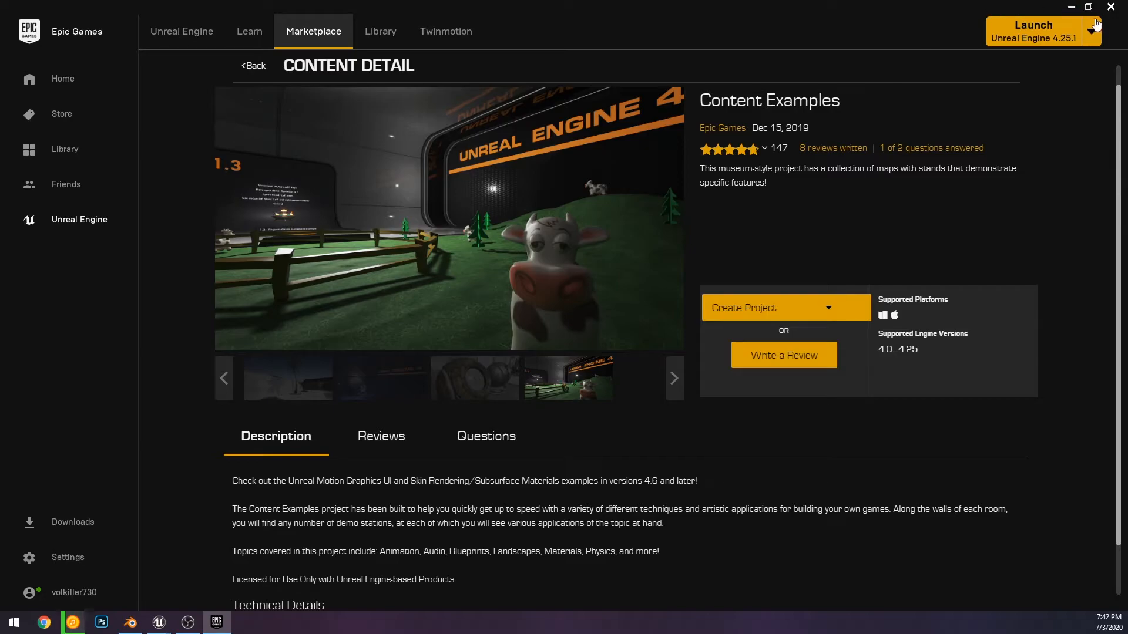
left_click(1112, 7)
Add a Time node in the empty graph area below and left of the TexCoord and Tiling group
right_click_drag(571, 286, 789, 221)
right_click_drag(616, 386, 618, 385)
type("time")
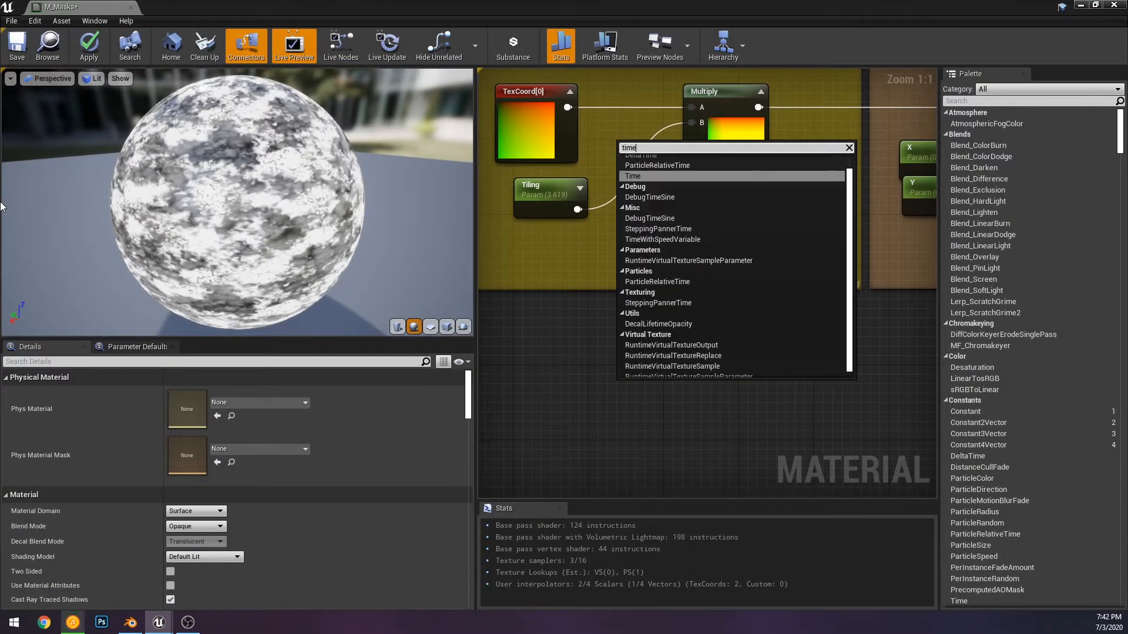
key("Return")
left_click_drag(607, 414, 470, 347)
Add a Multiply node with its A input connected to the Time node's output
right_click_drag(562, 355, 691, 355)
left_click_drag(617, 366, 728, 404)
type("multi")
key("Return")
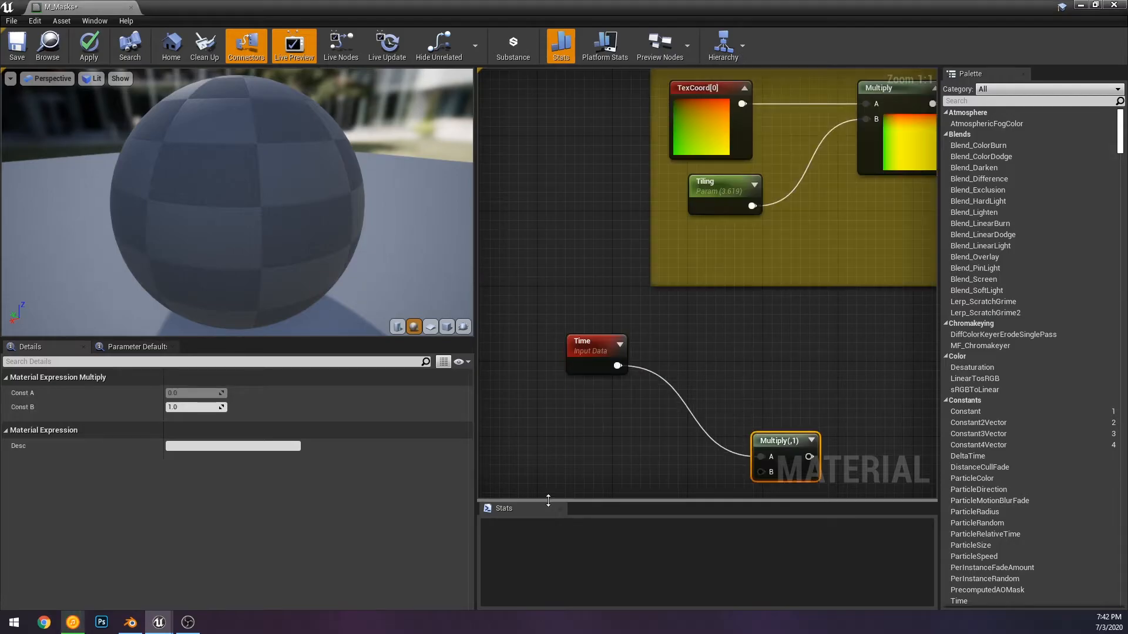
right_click_drag(613, 477, 610, 419)
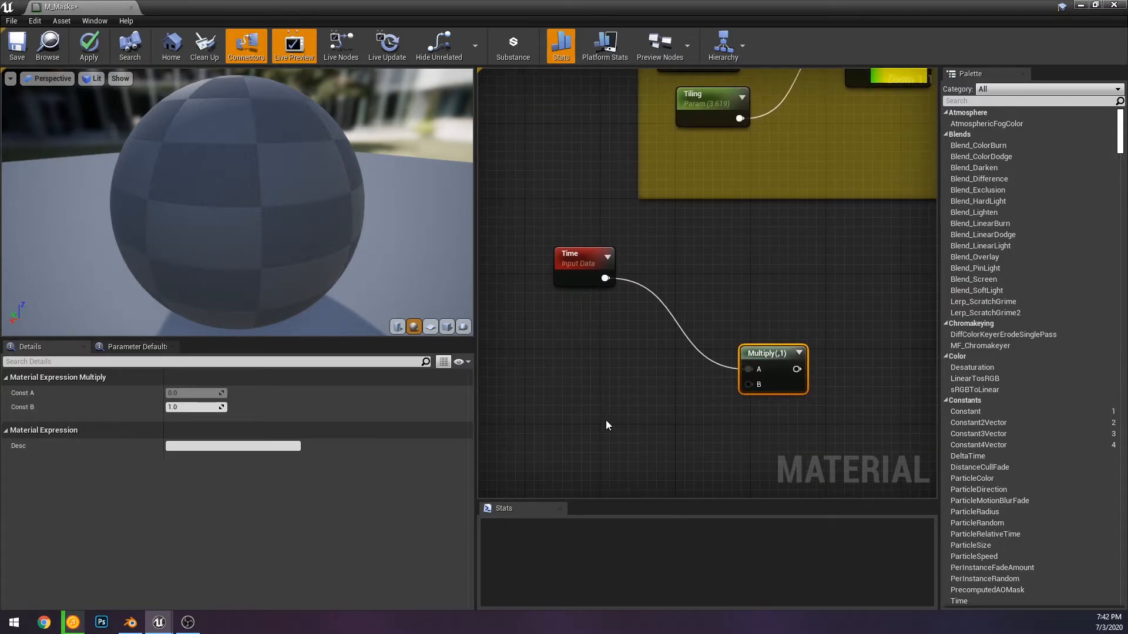
Add a Sine node between the Time node and the Multiply node's A input
right_click(606, 422)
type("sine")
key("Return")
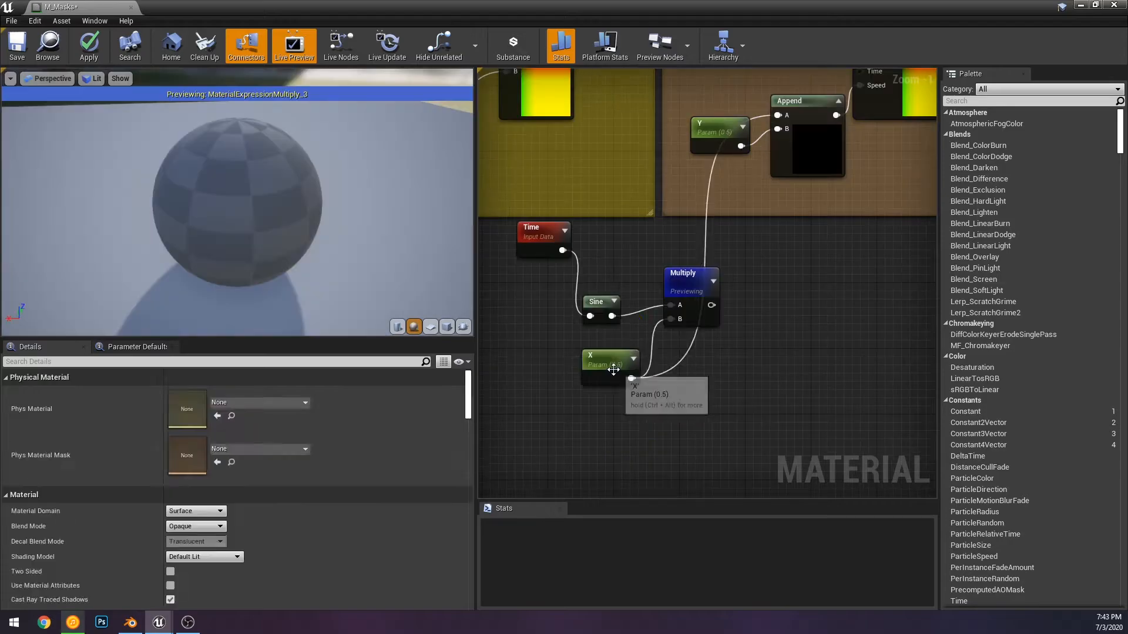
Move the X parameter back beside Y near the Panner group and connect the Sine output to the Panner's Time input
left_click_drag(612, 370, 645, 109)
right_click_drag(687, 213, 590, 250)
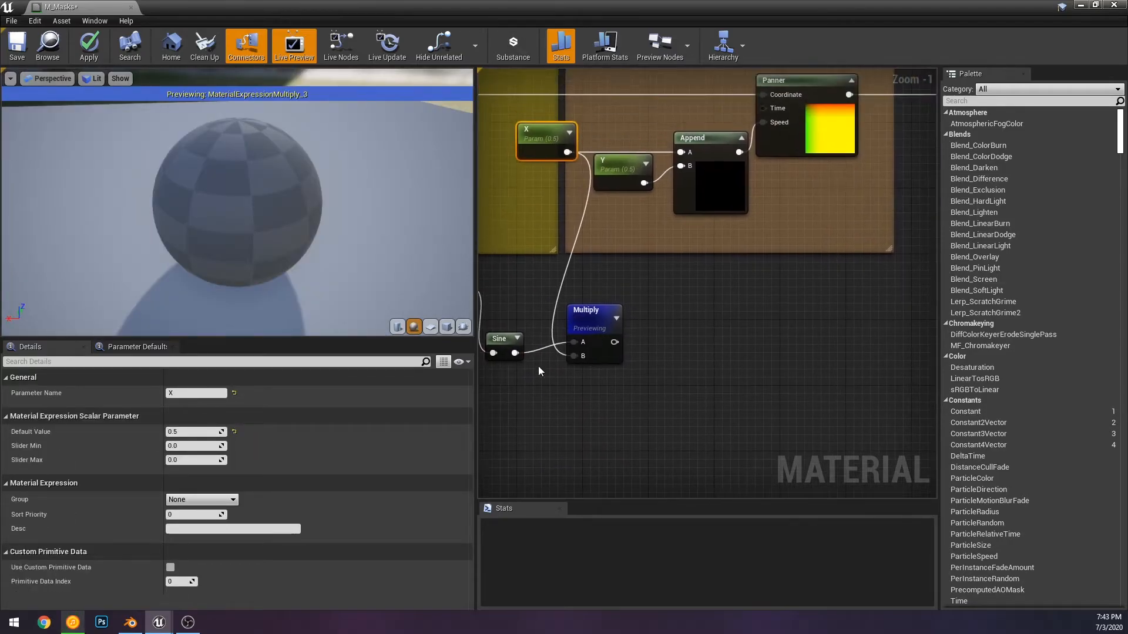
left_click_drag(514, 353, 763, 108)
left_click(685, 247)
Delete the previewed Multiply node below the groups and reposition the Sine node next to Time
right_click_drag(596, 313, 760, 312)
left_click(749, 340)
left_click(760, 326)
key("Delete")
left_click_drag(664, 341, 768, 318)
Insert a Divide node between the Time output and the Sine input
left_click_drag(631, 284, 625, 360)
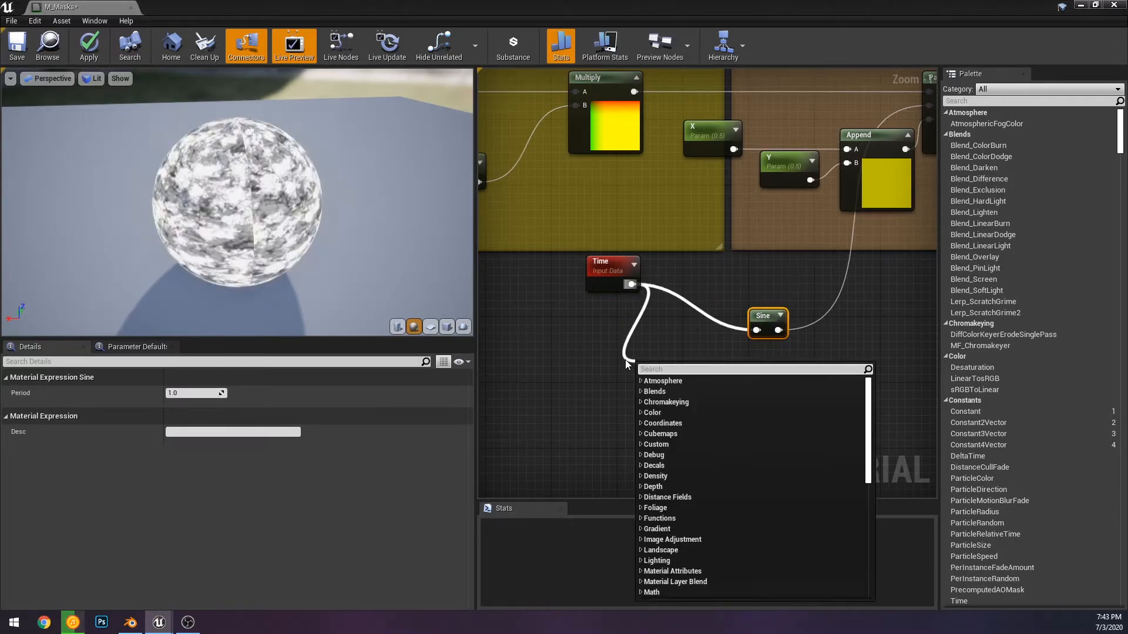
type("divi")
key("Return")
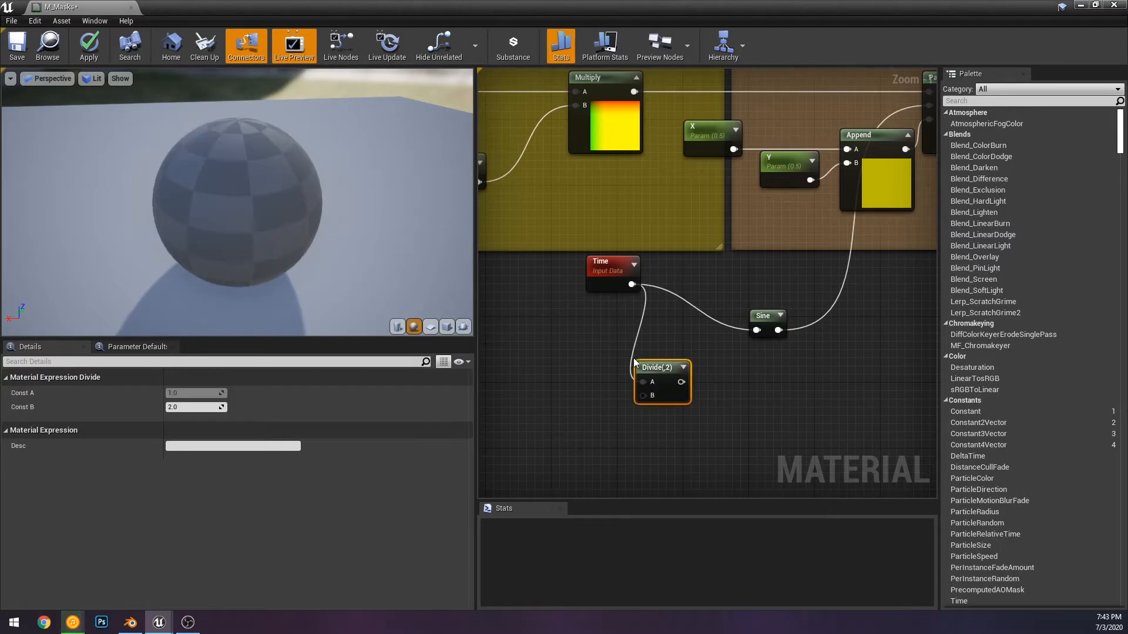
left_click_drag(681, 382, 758, 332)
left_click(759, 268)
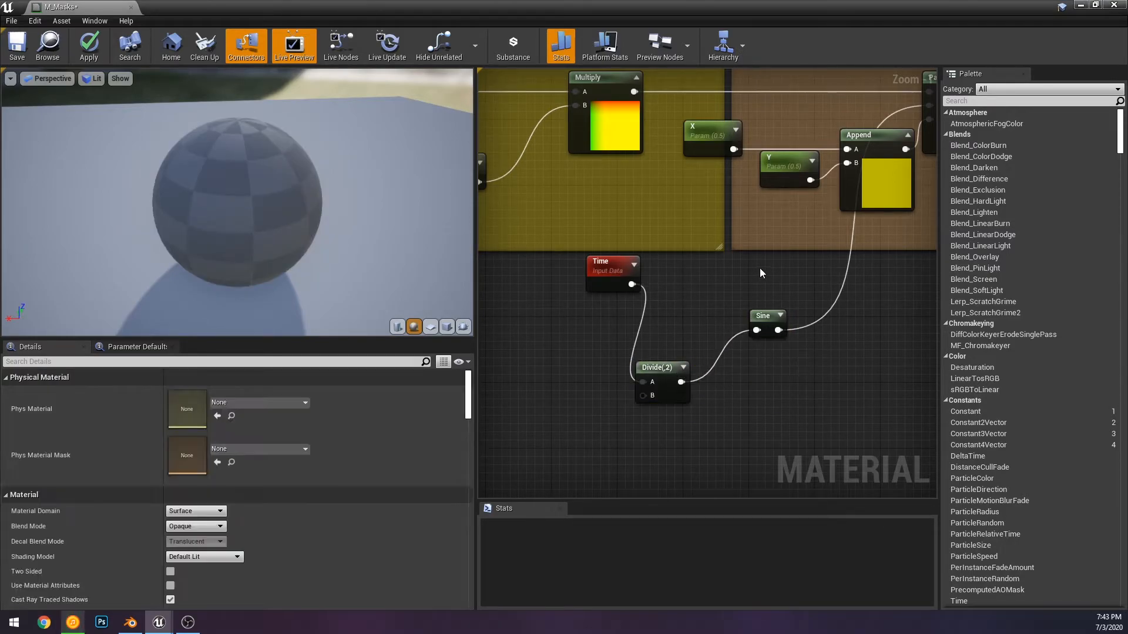
Apply the material changes and line up the Time, Divide and Sine nodes in a row
right_click_drag(759, 268, 642, 309)
left_click(94, 54)
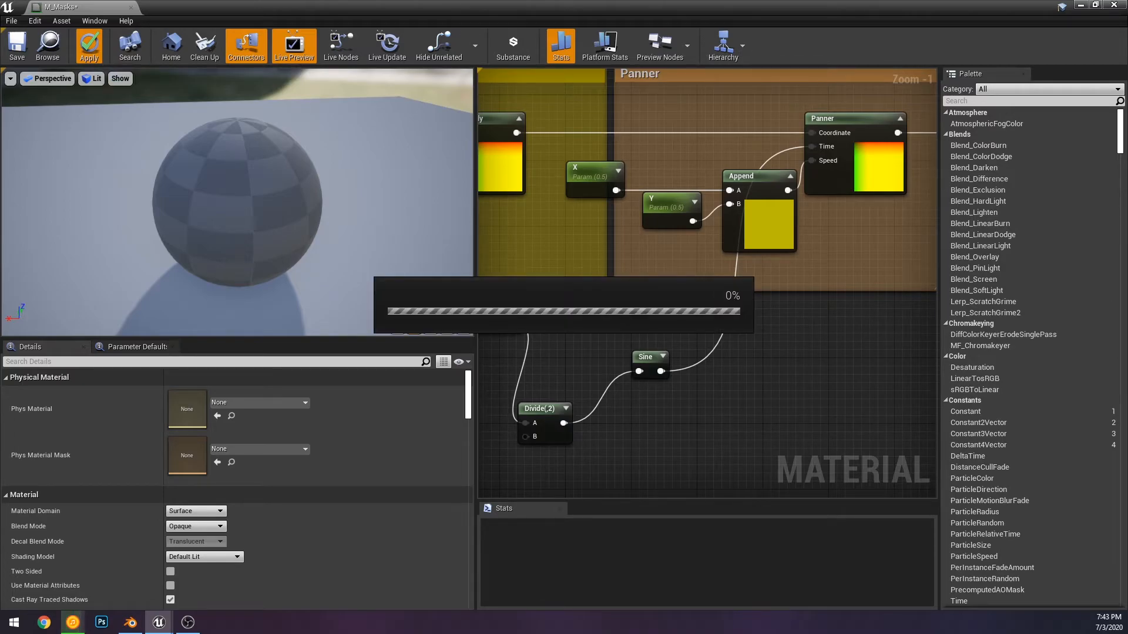
left_click_drag(552, 433, 590, 381)
left_click(539, 377)
left_click_drag(498, 321, 590, 372)
left_click(771, 324)
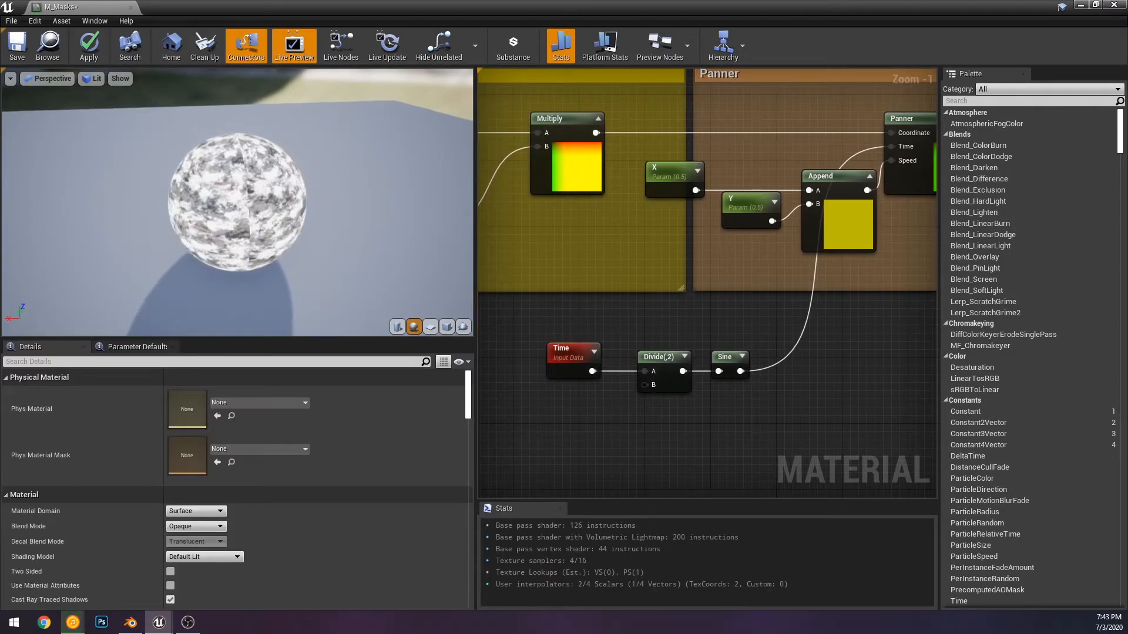
Uncover the level viewport and examine how the mask texture moves on the floor
left_click_drag(420, 7, 914, 131)
left_click(598, 320)
right_click_drag(492, 226, 478, 244)
scroll(478, 239, "up", 4)
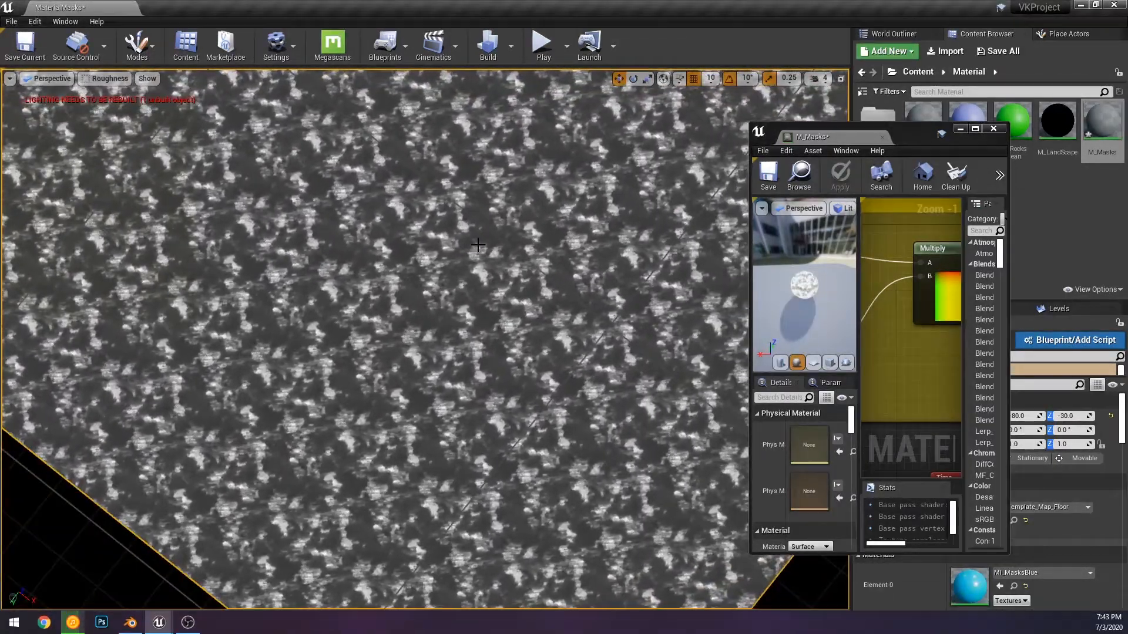
right_click_drag(478, 245, 478, 243)
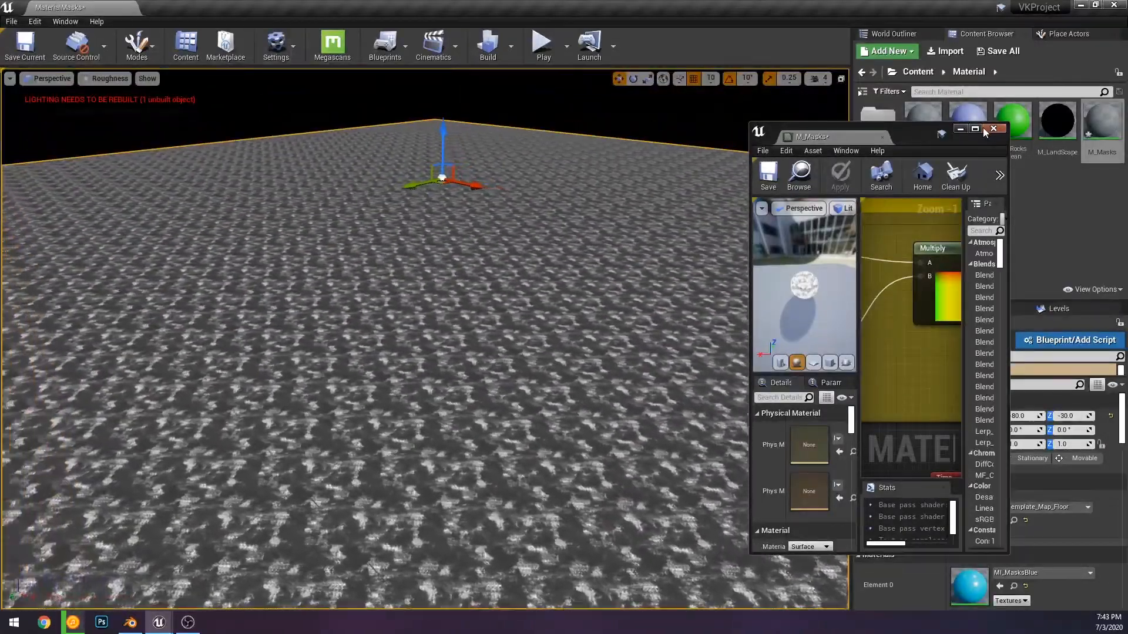
Return to the full-size material graph and move the Time, Divide and Sine nodes into the Panner group under Append
left_click(975, 128)
left_click_drag(487, 316, 780, 389)
right_click_drag(781, 378, 698, 380)
left_click_drag(681, 365, 829, 267)
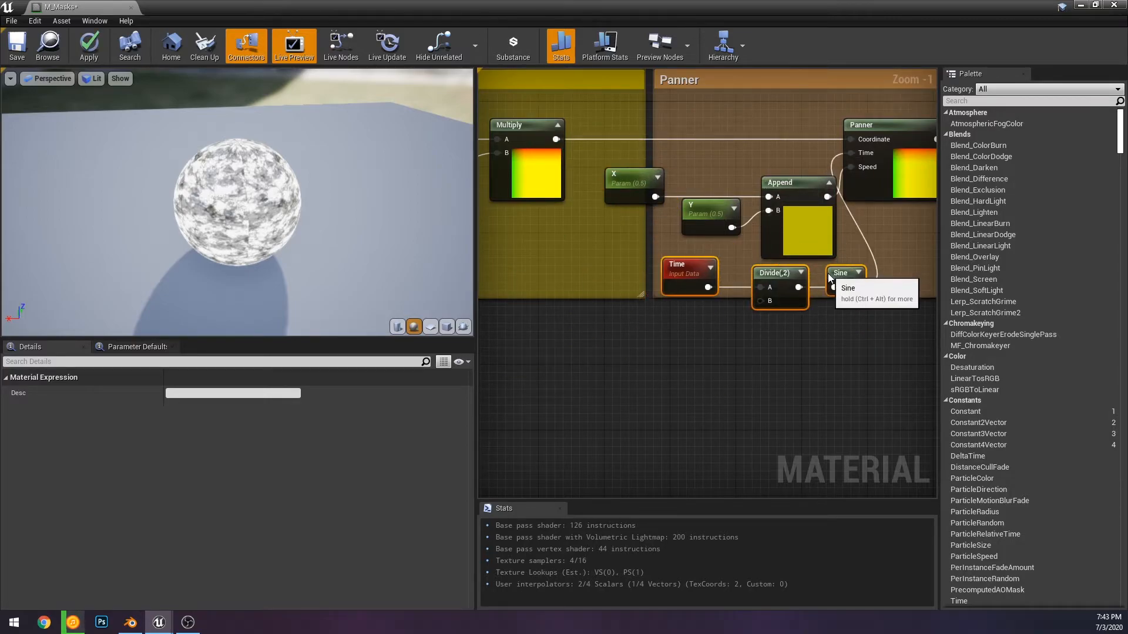
left_click(864, 361)
Review the M_Masks graph from the UV's and Panner groups through the math nodes to the material output
scroll(864, 360, "down", 3)
right_click_drag(864, 360, 478, 361)
right_click_drag(813, 320, 712, 323)
scroll(744, 272, "up", 4)
scroll(632, 299, "down", 1)
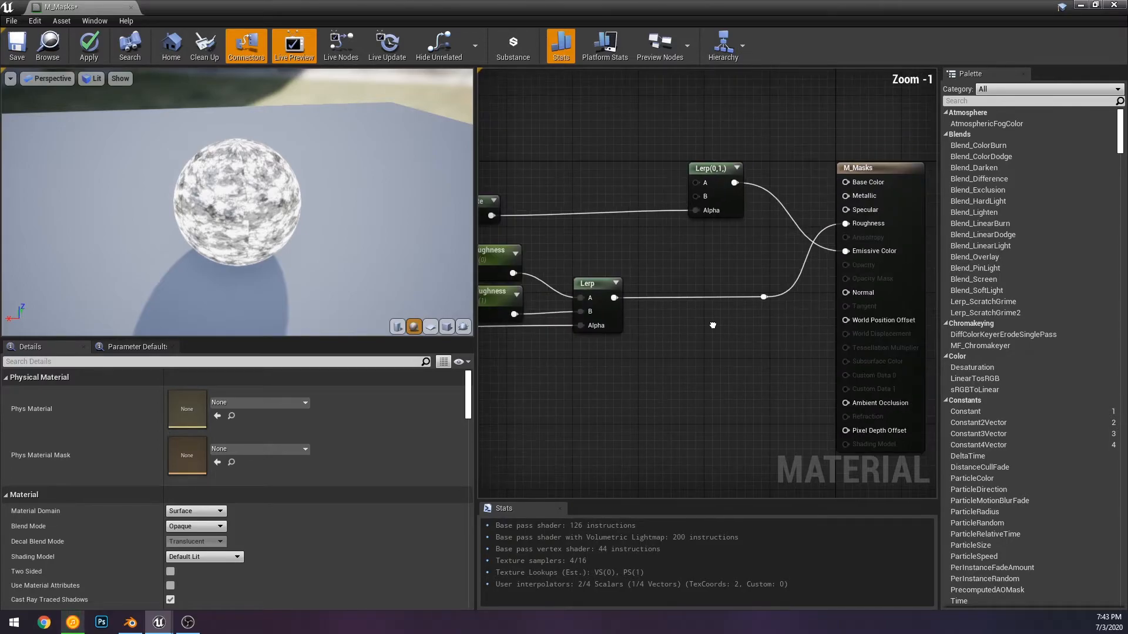
right_click_drag(778, 365, 773, 325)
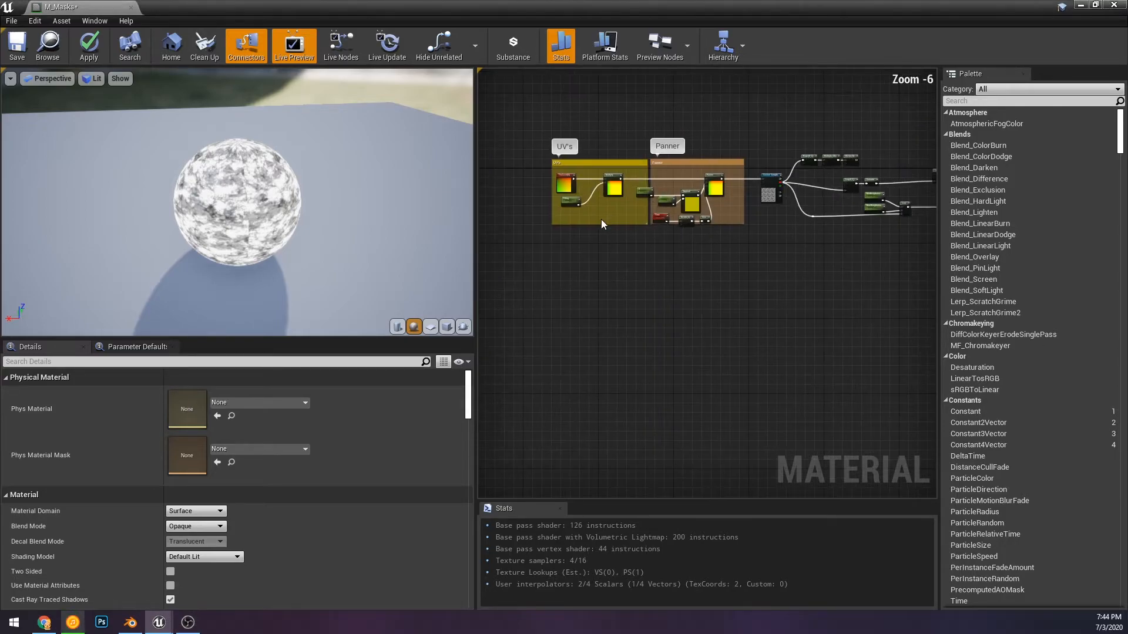
scroll(586, 218, "up", 4)
scroll(703, 218, "up", 2)
right_click_drag(897, 168, 513, 199)
right_click_drag(790, 172, 481, 264)
scroll(678, 171, "down", 3)
right_click_drag(823, 240, 845, 257)
scroll(761, 241, "up", 3)
scroll(834, 214, "down", 2)
right_click_drag(835, 214, 458, 247)
scroll(690, 235, "up", 2)
Lower the Lerp node that feeds Emissive Color so it lines up with that input
left_click_drag(682, 247, 673, 320)
left_click(694, 203)
right_click_drag(782, 247, 935, 207)
right_click_drag(827, 181, 652, 244)
Add a Constant3Vector above the Emissive Lerp and convert it to a parameter named Color
left_click(656, 233)
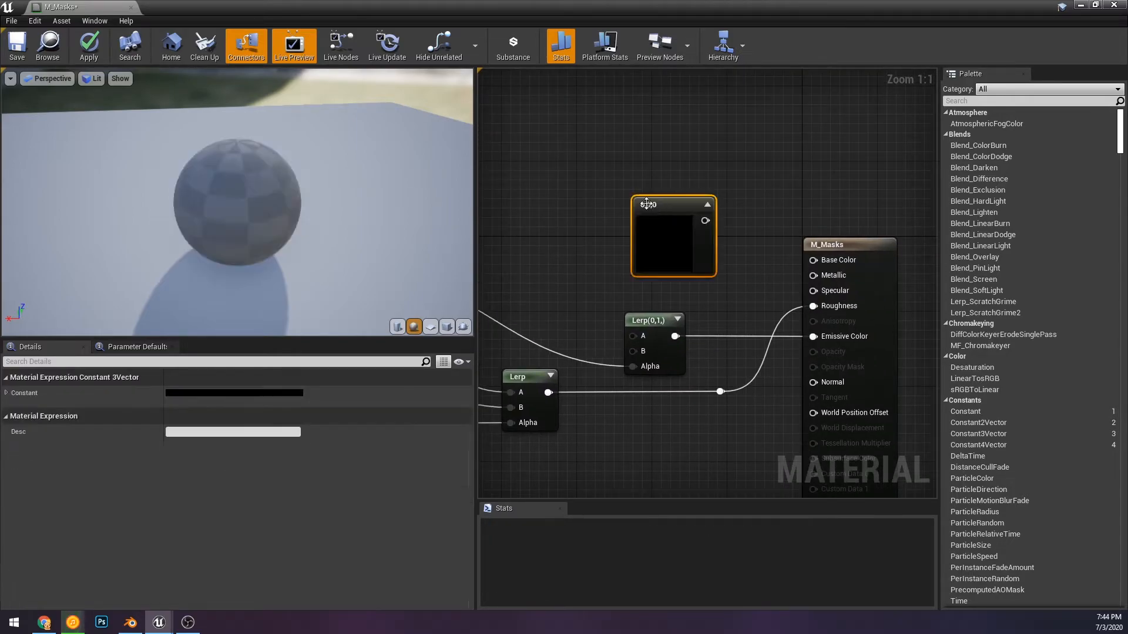
right_click(677, 242)
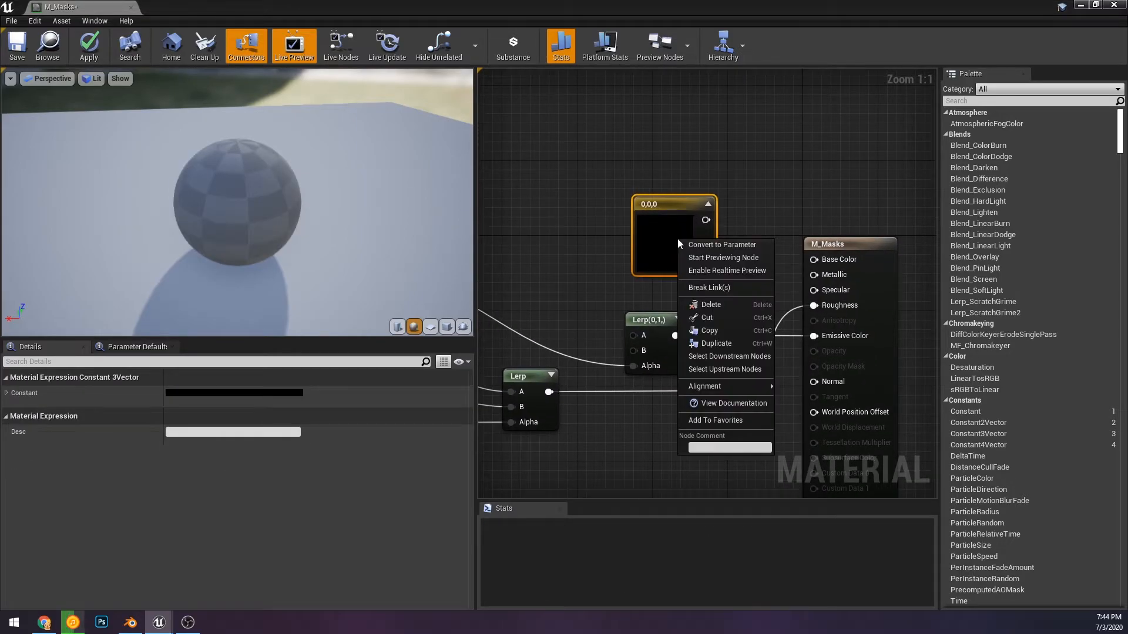
left_click(729, 244)
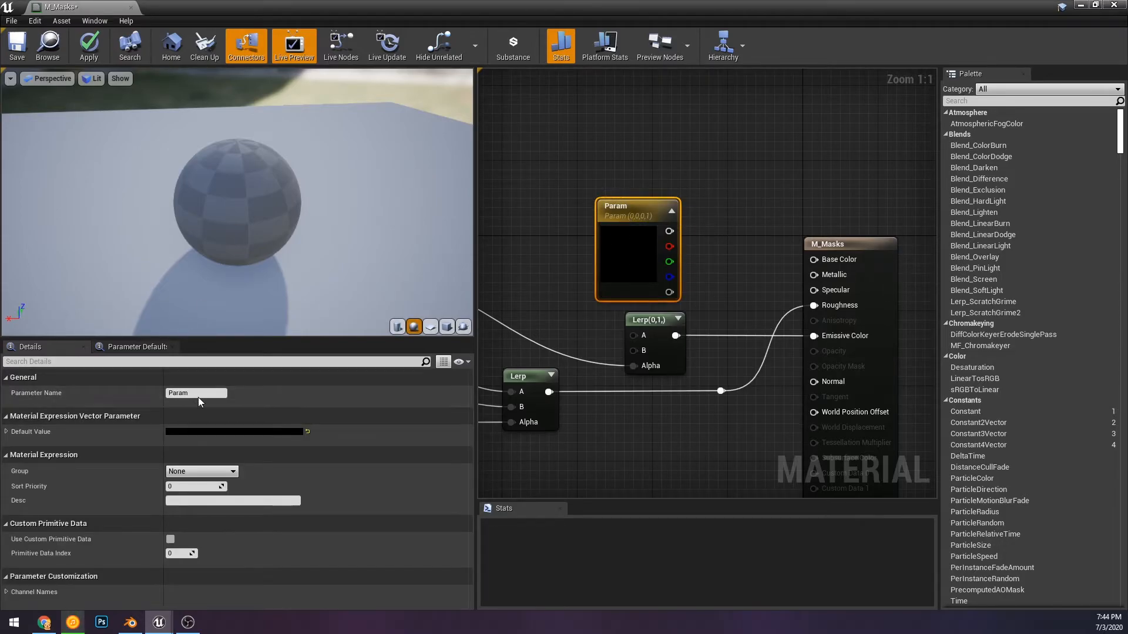
type("Color")
key("Return")
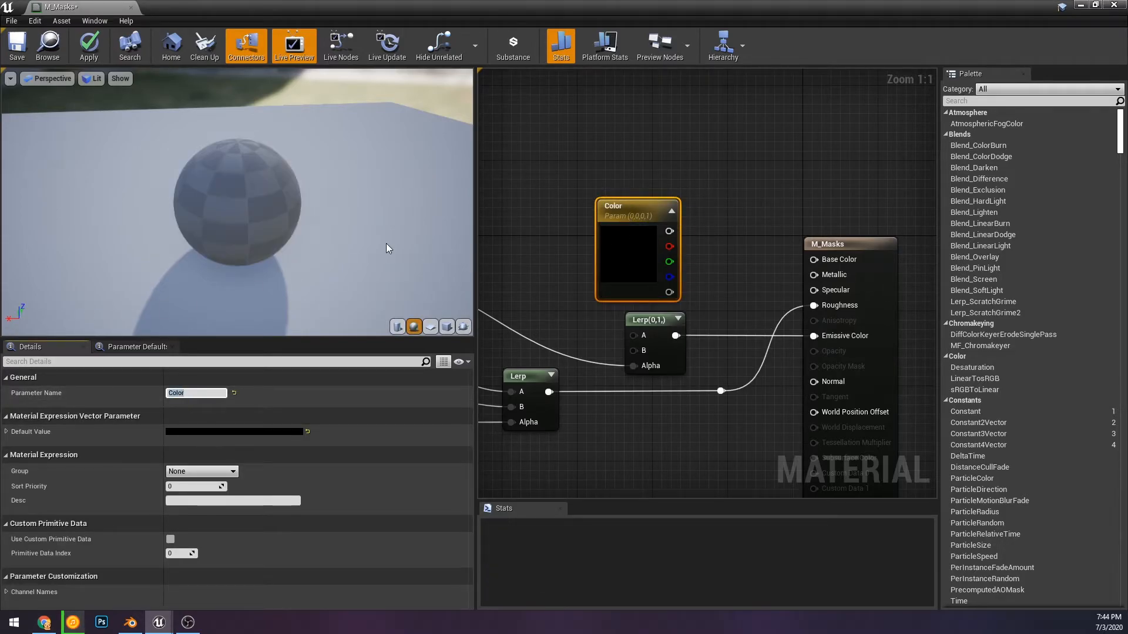
Connect the Color parameter's main output to the Base Color input of M_Masks
left_click_drag(669, 232, 837, 276)
left_click(748, 170)
right_click_drag(748, 170, 688, 167)
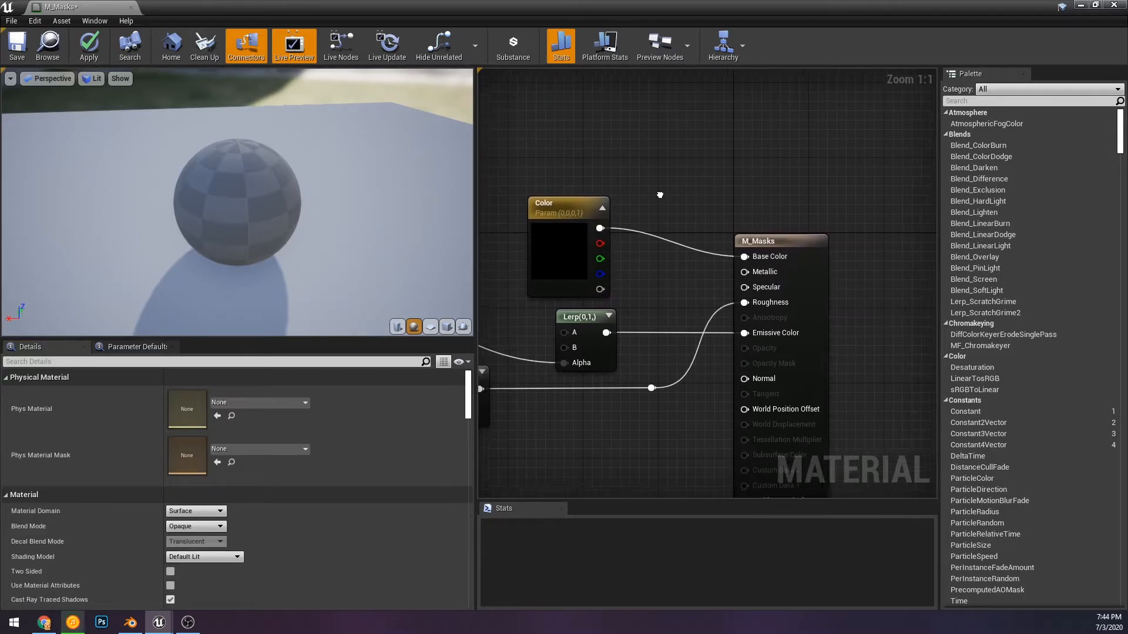
Set the Color parameter's default to bright pink (0.88, 0, 0.216) and inspect it on the preview sphere
double_click(559, 259)
left_click(735, 316)
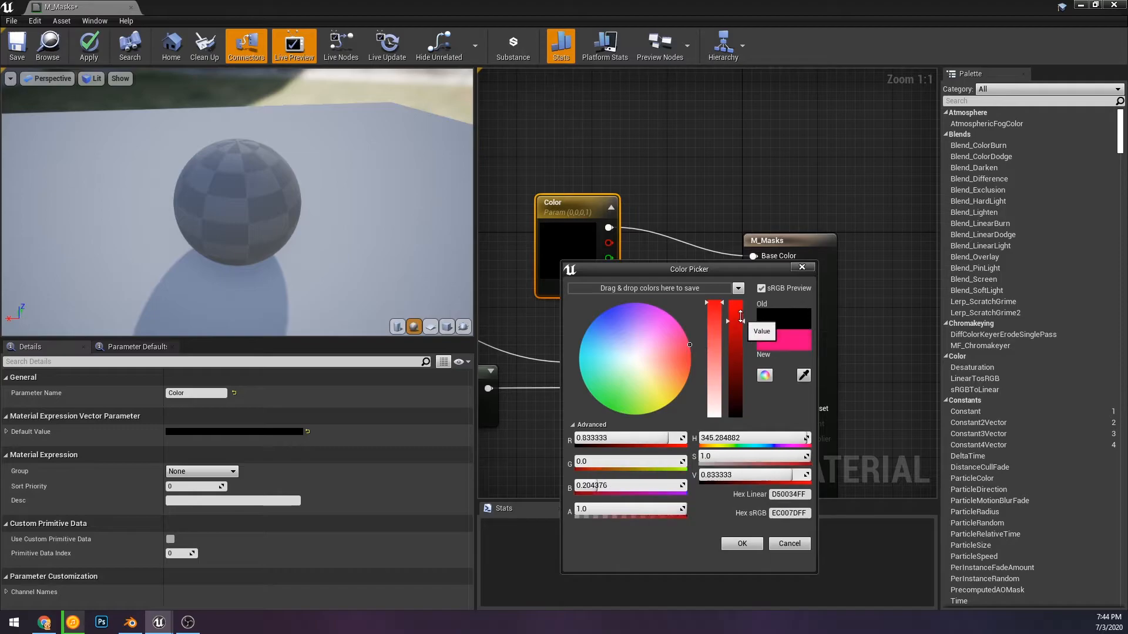
left_click(742, 544)
left_click(699, 431)
scroll(345, 188, "down", 2)
mouse_move(189, 201)
left_mouse_down()
mouse_move(235, 158)
mouse_move(188, 201)
left_mouse_up()
scroll(188, 205, "up", 3)
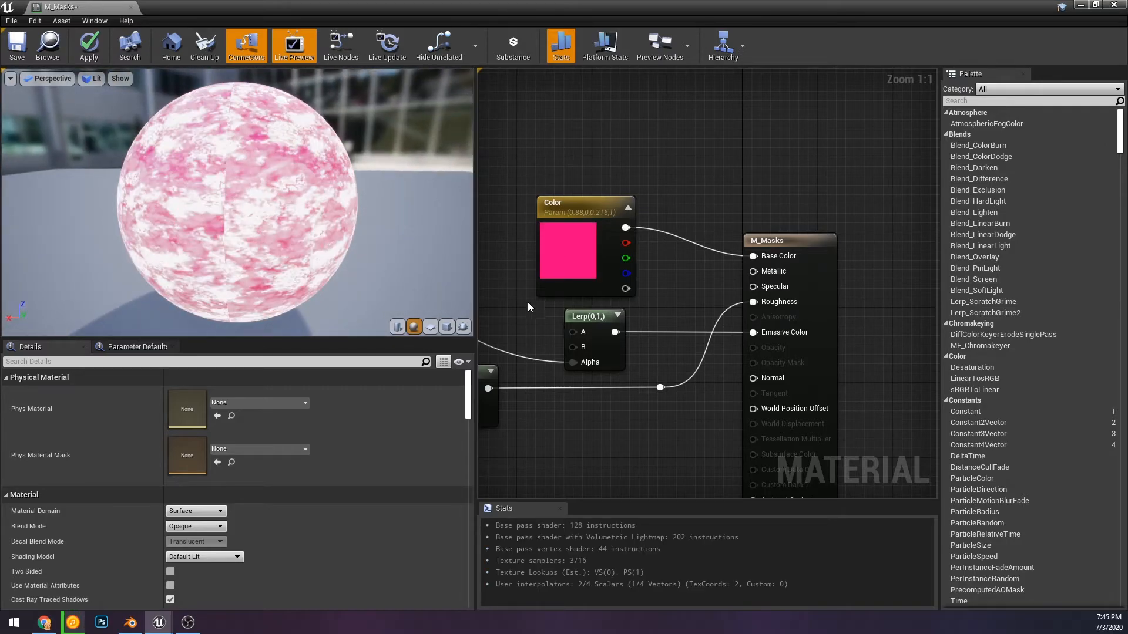
scroll(531, 295, "down", 3)
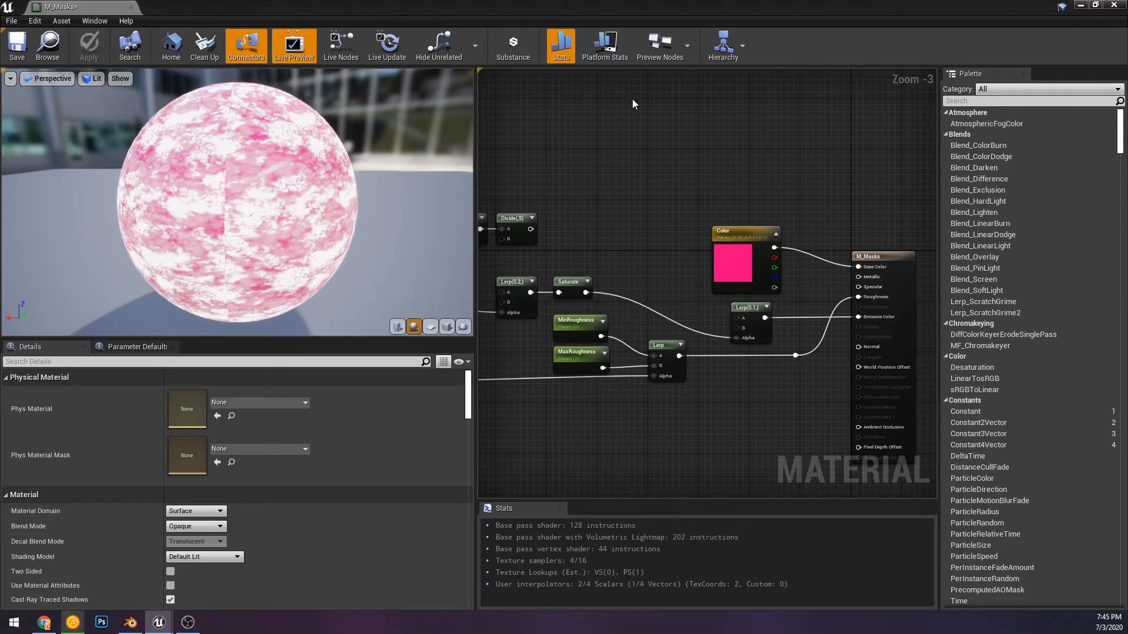
Uncover the level editor and assign the MI_MasksBlue material instance to the floor
left_click_drag(801, 5, 780, 95)
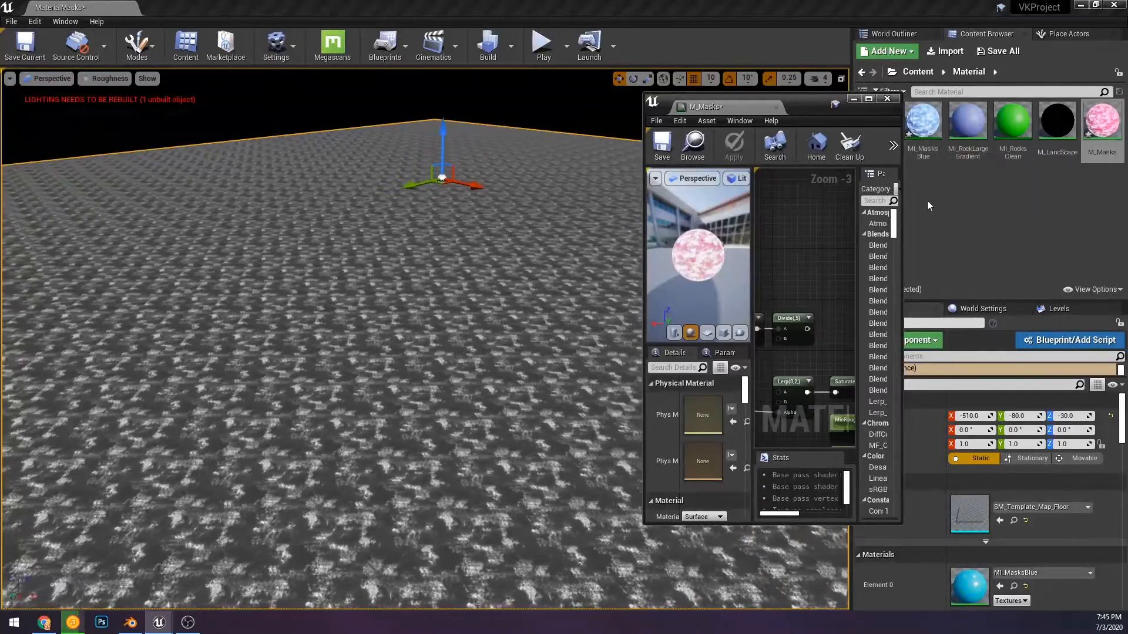
right_click(911, 132)
left_click(923, 112)
left_click_drag(923, 112, 433, 229)
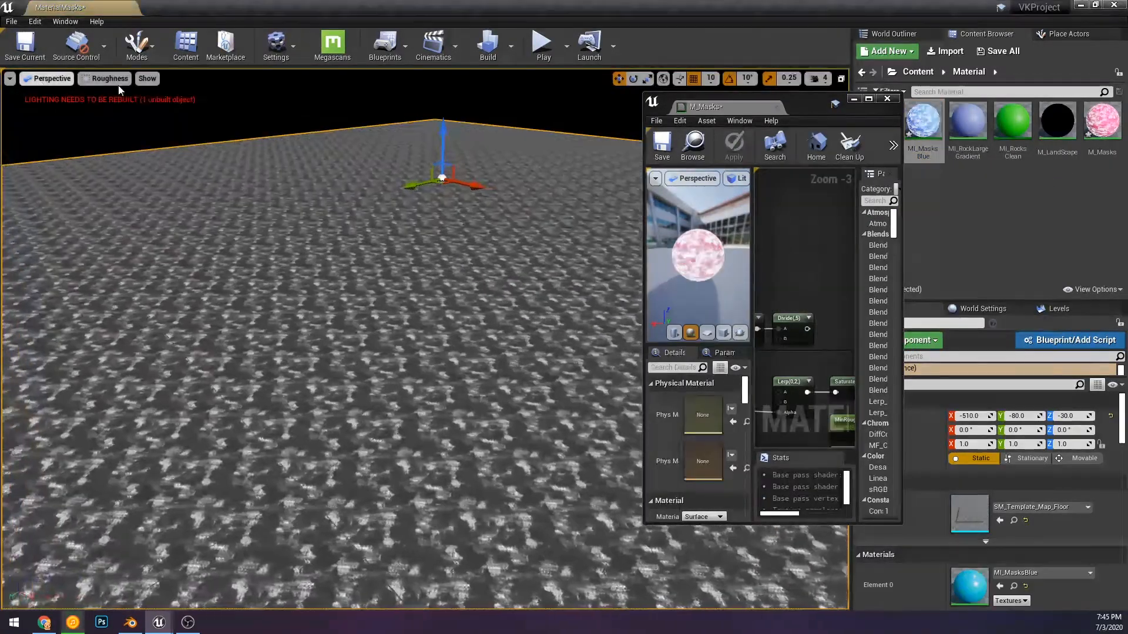
Switch the level viewport to Lit view and look at the blue floor
left_click(106, 78)
left_click(95, 107)
mouse_move(433, 194)
right_mouse_down()
mouse_move(433, 258)
mouse_move(433, 194)
right_mouse_up()
mouse_move(432, 194)
middle_mouse_down()
mouse_move(437, 252)
mouse_move(435, 200)
middle_mouse_up()
right_click_drag(423, 247, 426, 304)
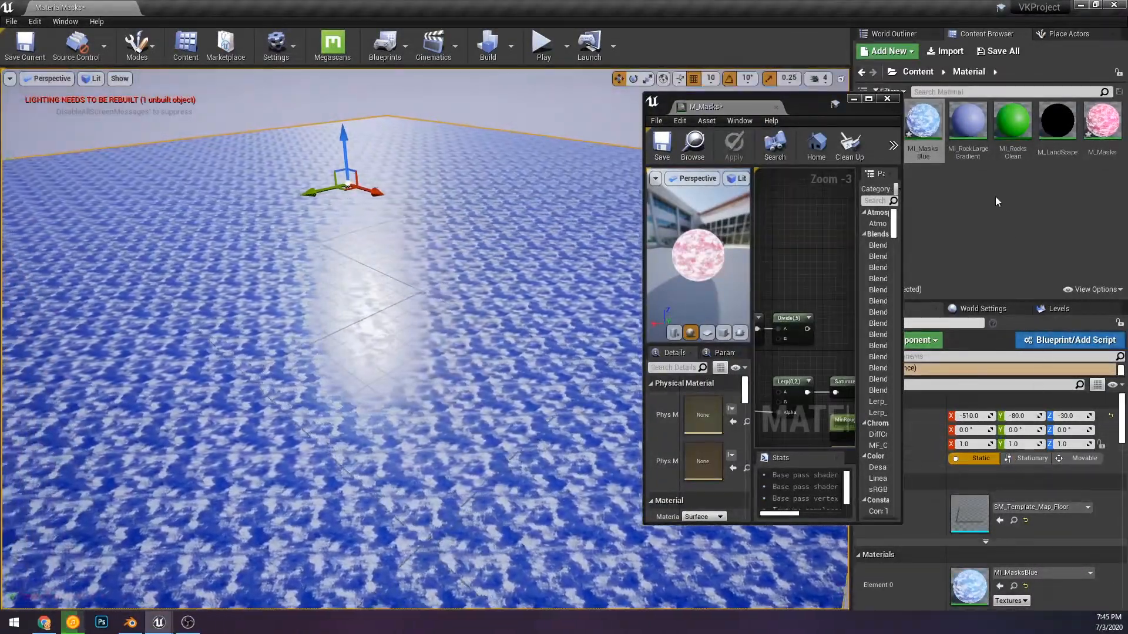
Create an Actor Blueprint Class named BP_ColorChange in the Material folder
right_click(995, 198)
left_click(918, 72)
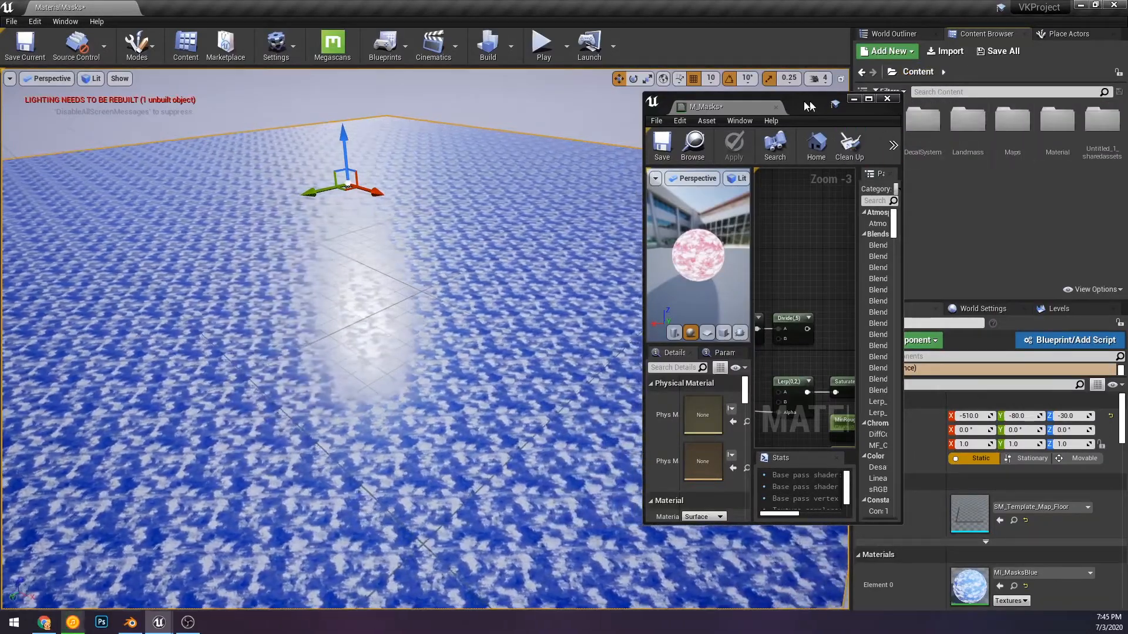
left_click_drag(807, 103, 661, 93)
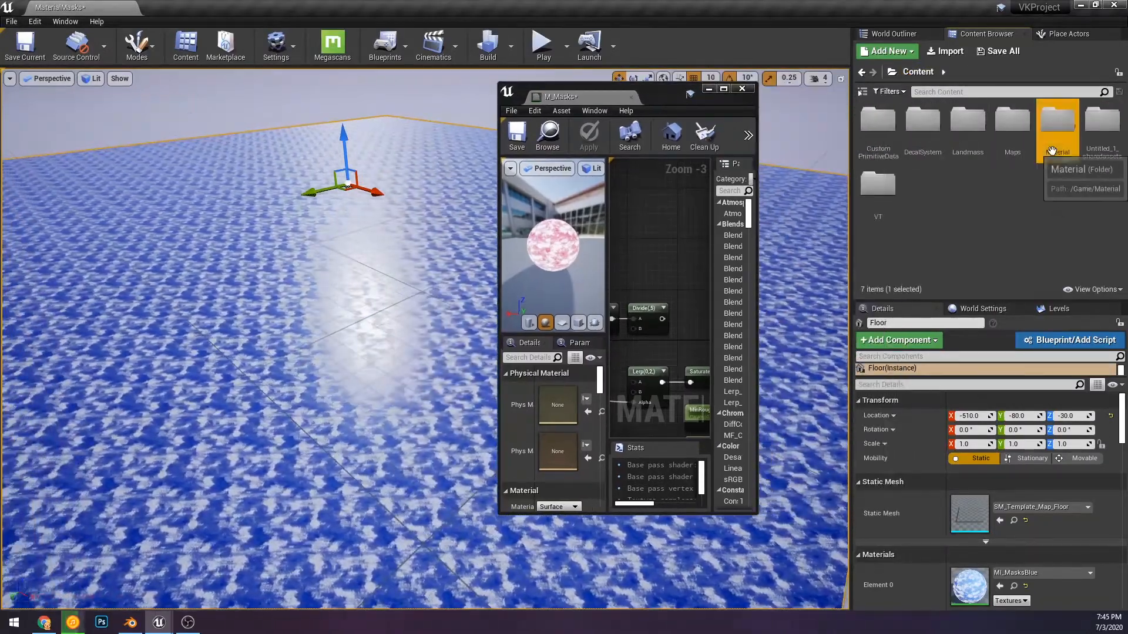
double_click(1058, 121)
right_click(971, 200)
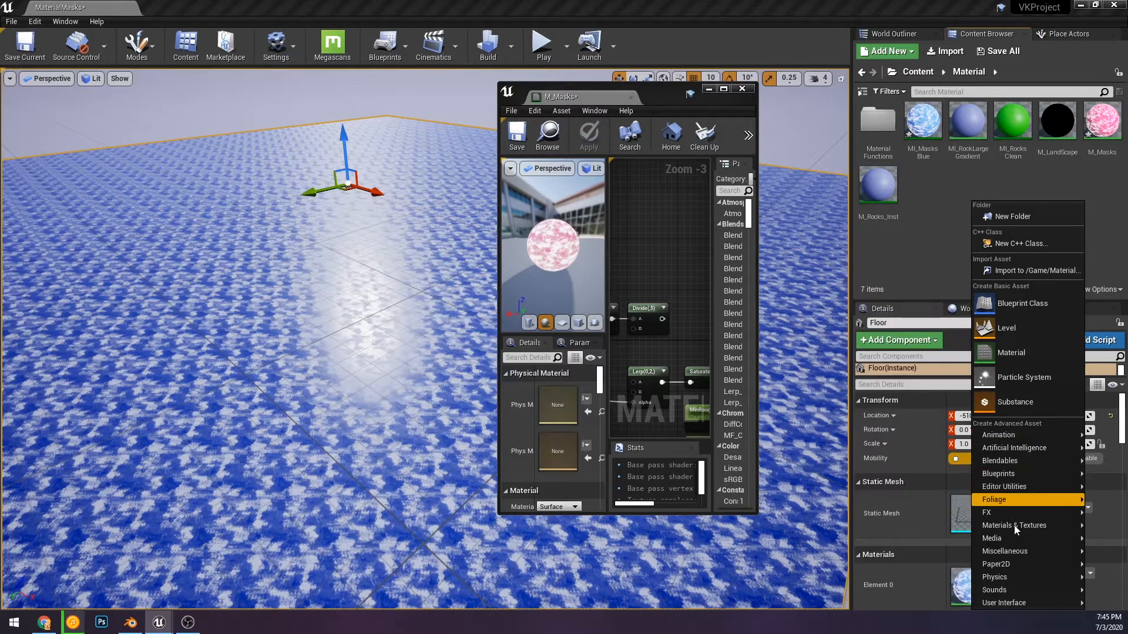
left_click(953, 245)
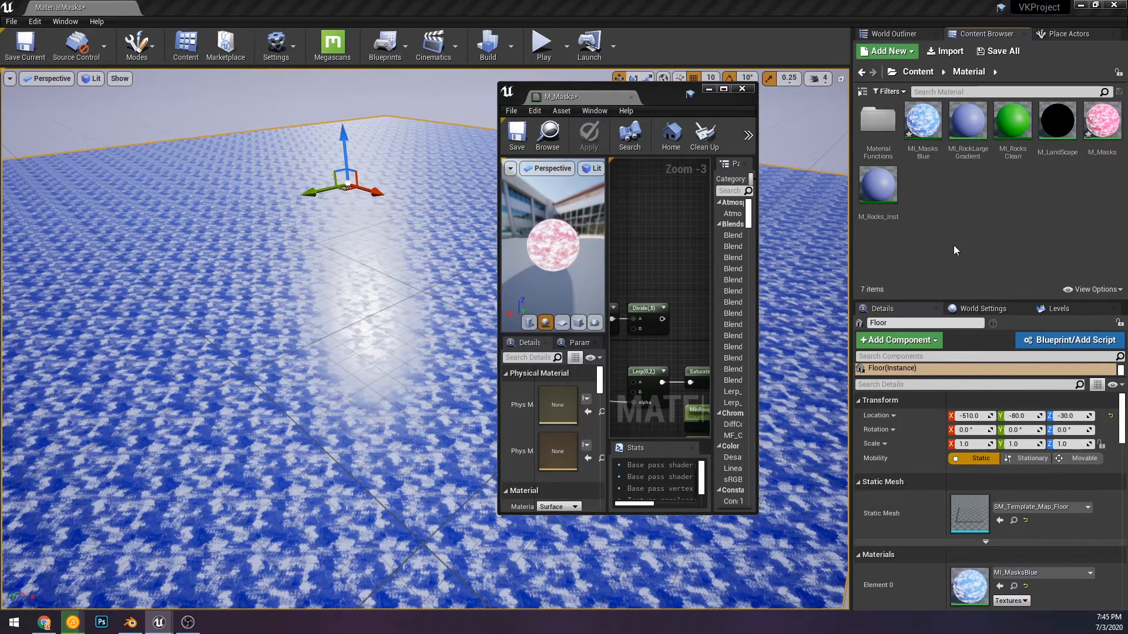
left_click(459, 219)
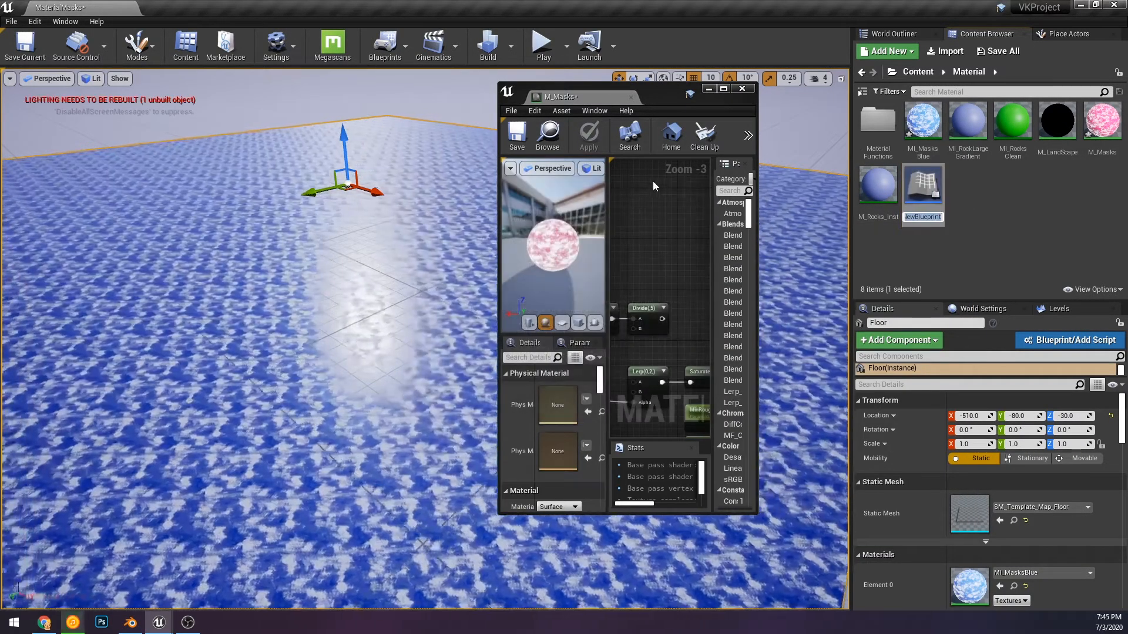
type("BP_C")
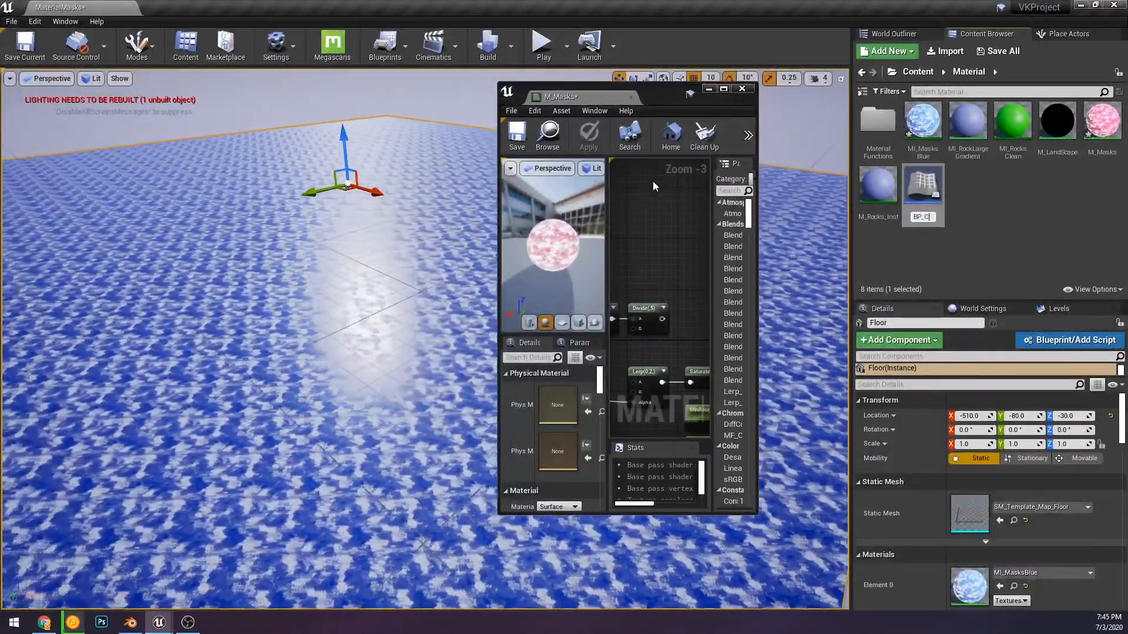
type("olorChange")
key("Return")
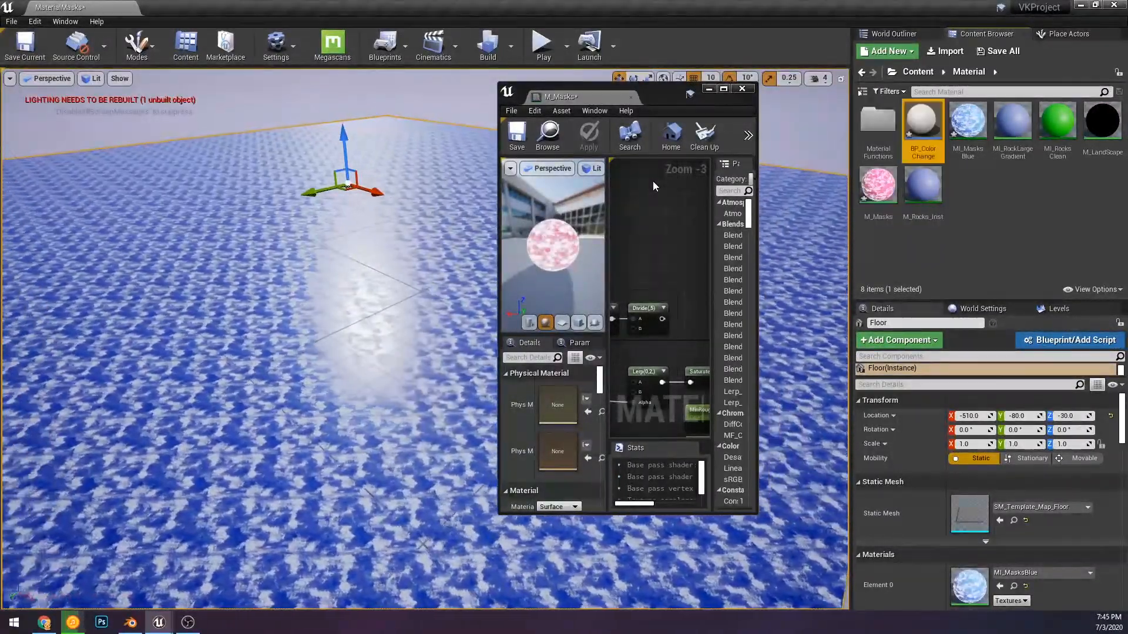
Open BP_ColorChange and add a Cube component under its default scene root
double_click(933, 133)
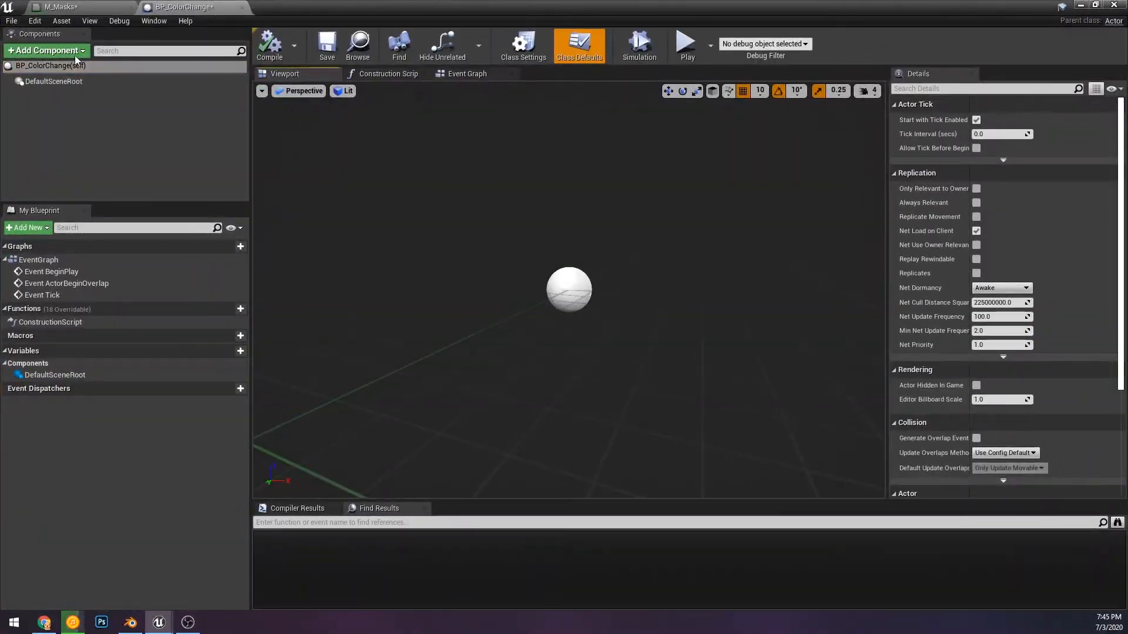
left_click(81, 52)
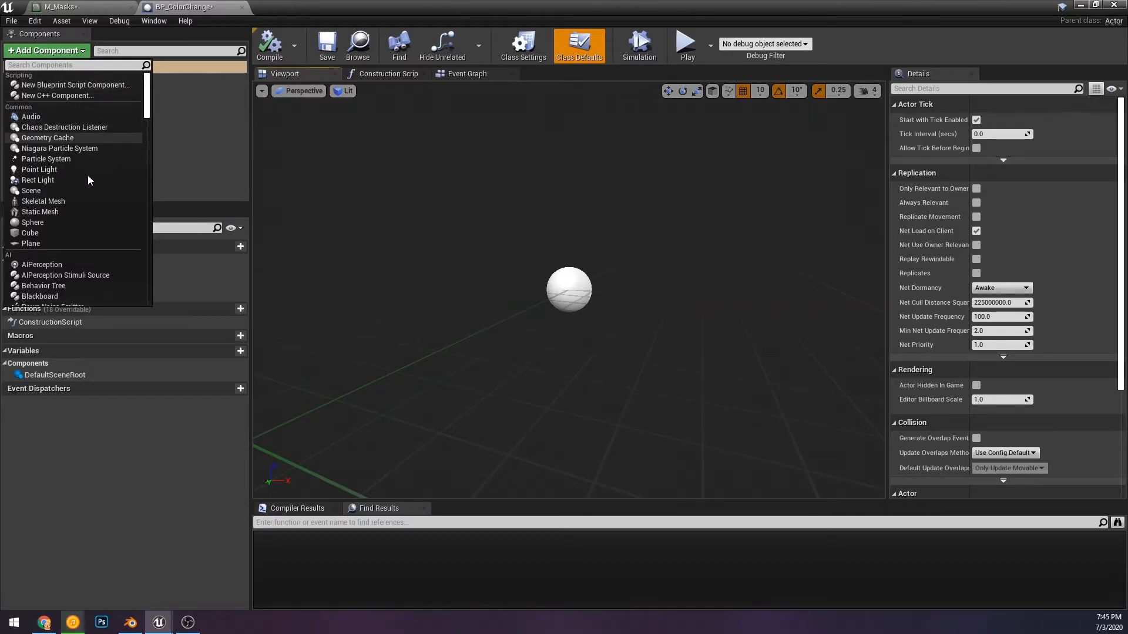
left_click(68, 233)
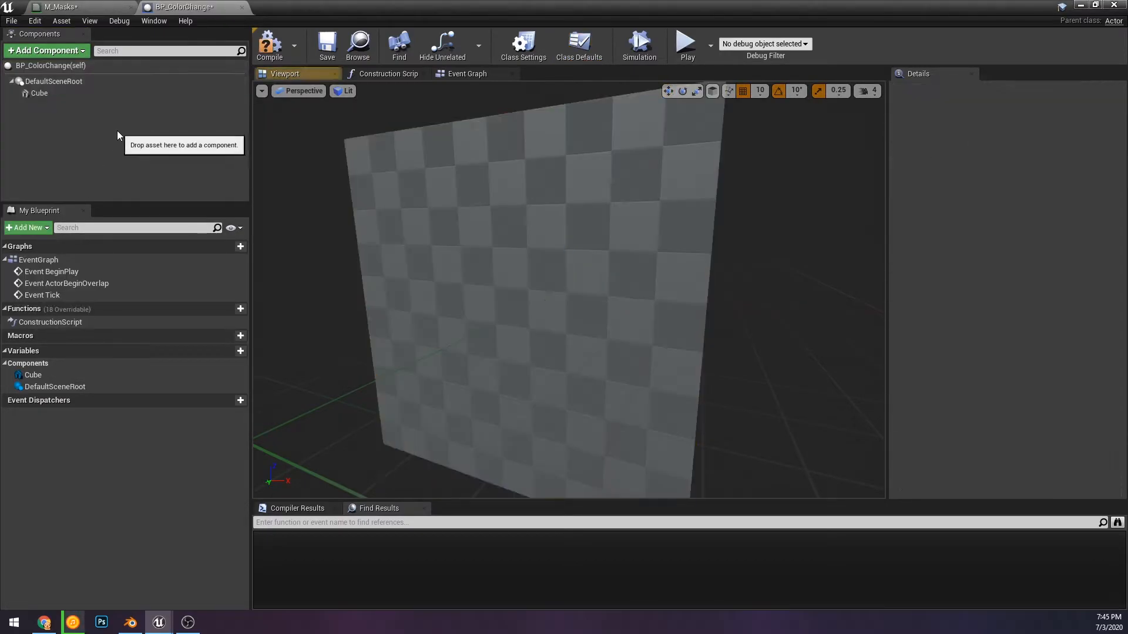
scroll(529, 214, "down", 5)
right_click_drag(564, 282, 593, 294)
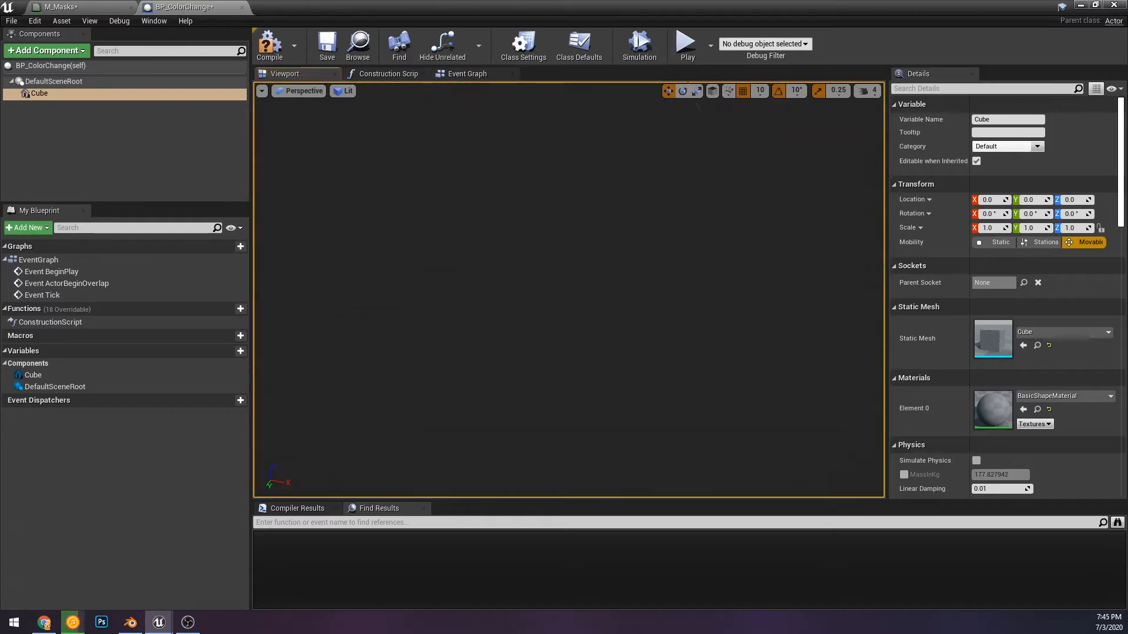
scroll(569, 206, "down", 5)
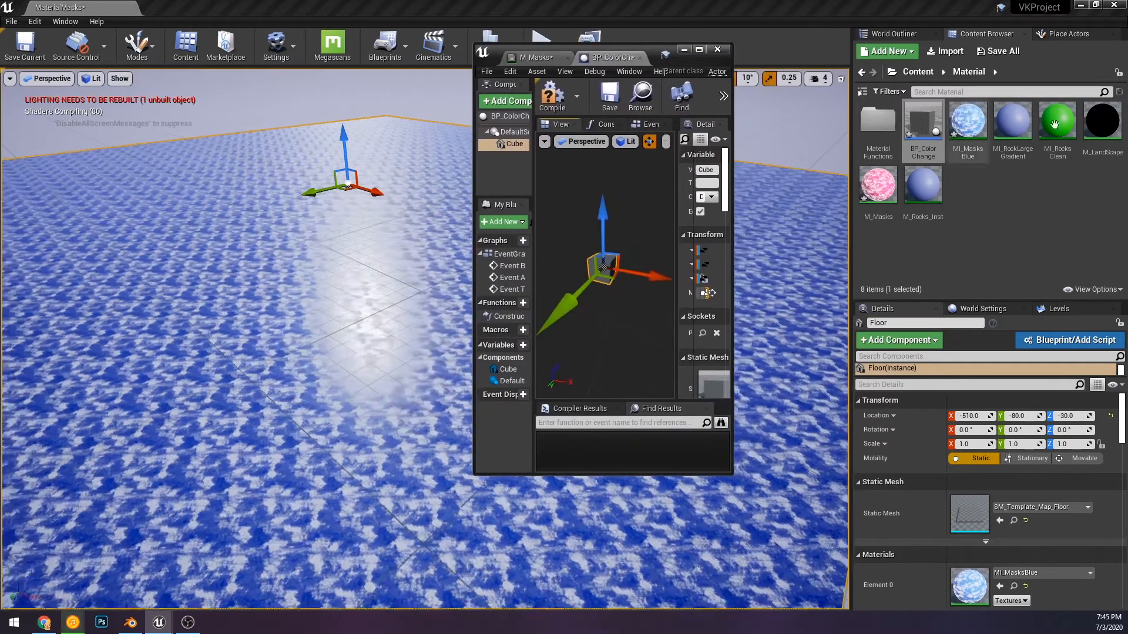
Assign the MI_MasksBlue material instance to the Cube component in a maximized BP_ColorChange editor
left_click_drag(964, 134, 966, 141)
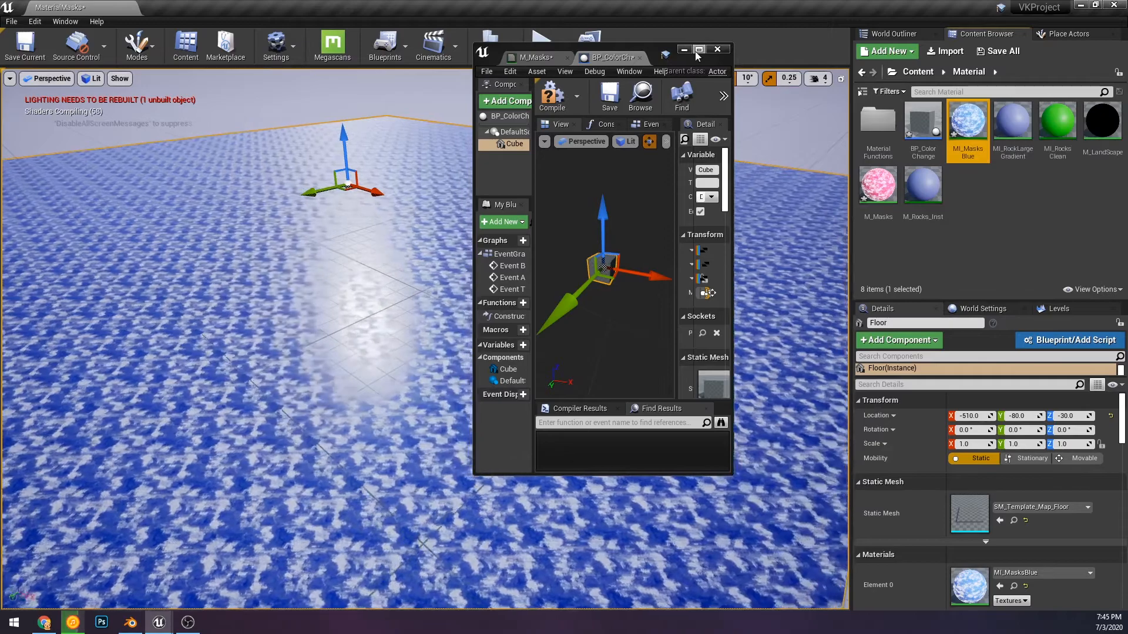
left_click(699, 49)
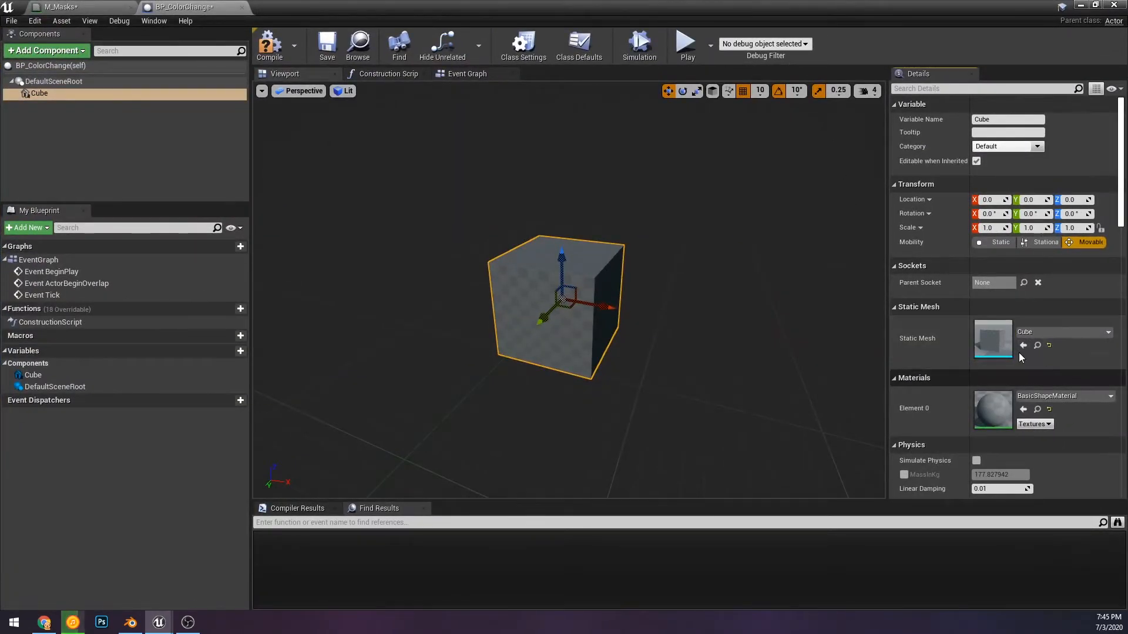
left_click(1023, 409)
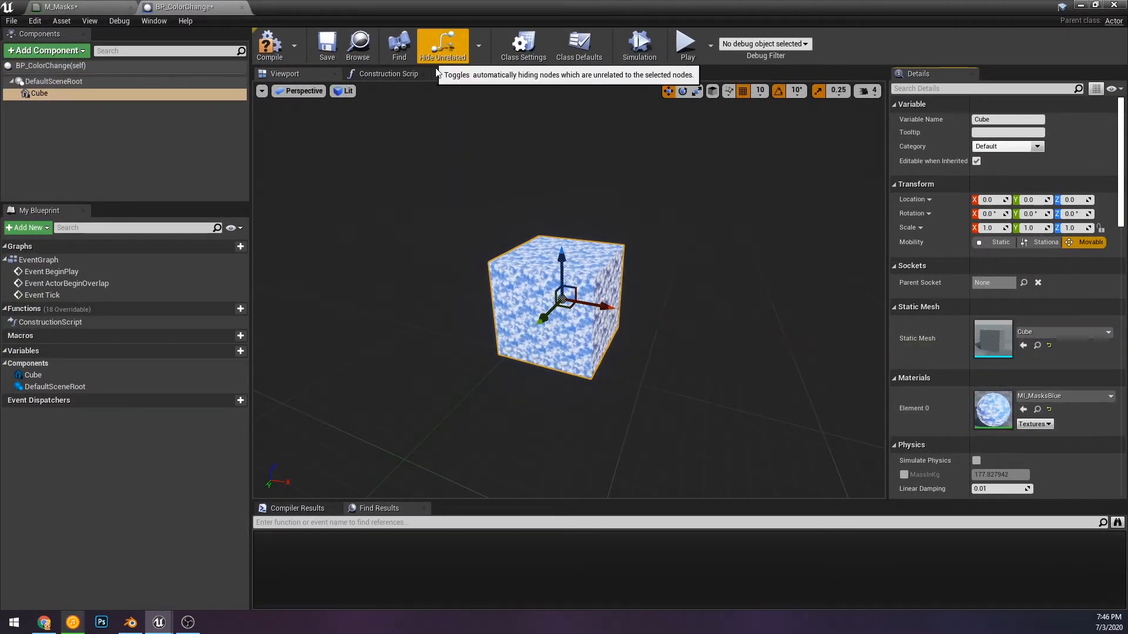
In the Construction Script, add a Cube reference targeting a Set Scalar Parameter Value on Materials node and connect that node to the script's execution
left_click(400, 75)
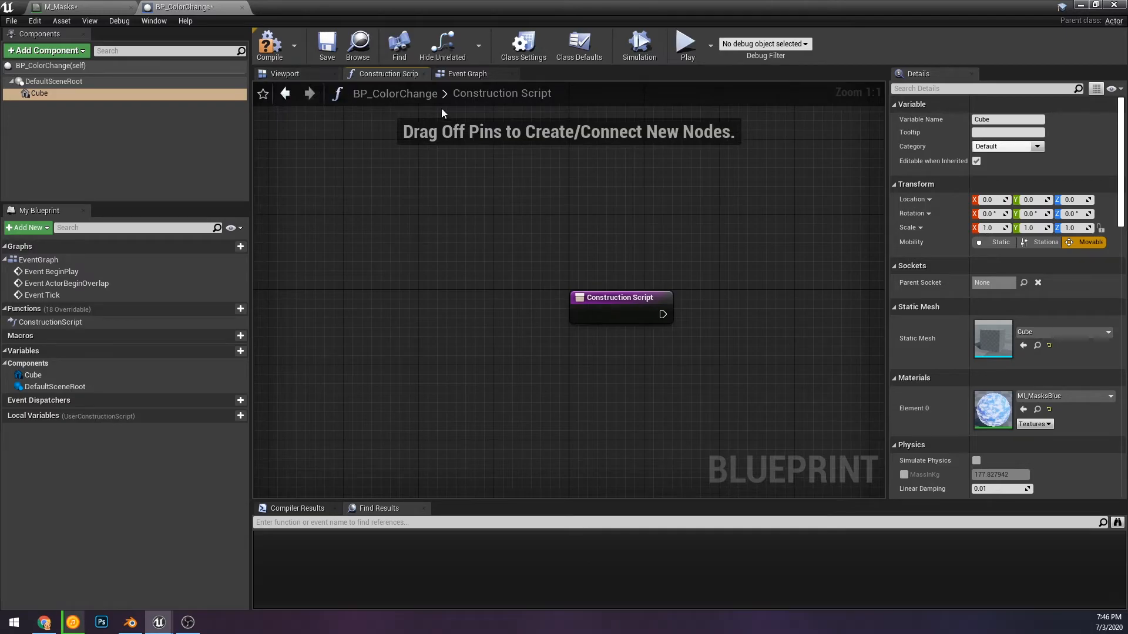
right_click_drag(627, 323, 468, 309)
left_click_drag(58, 98, 624, 344)
type("set ma")
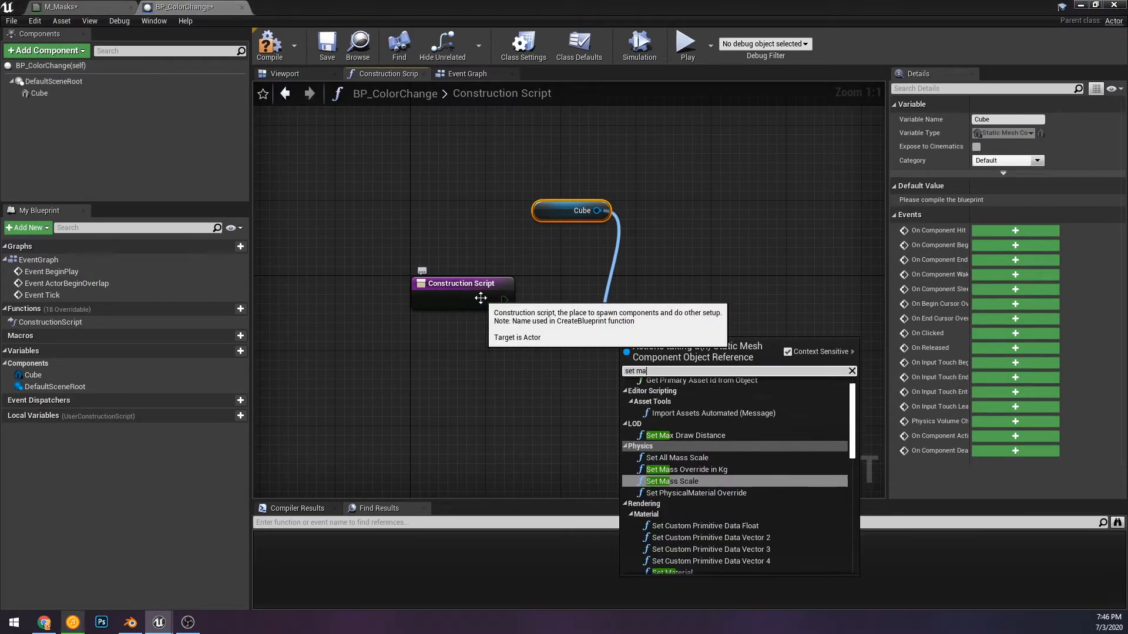
type("terial scalar")
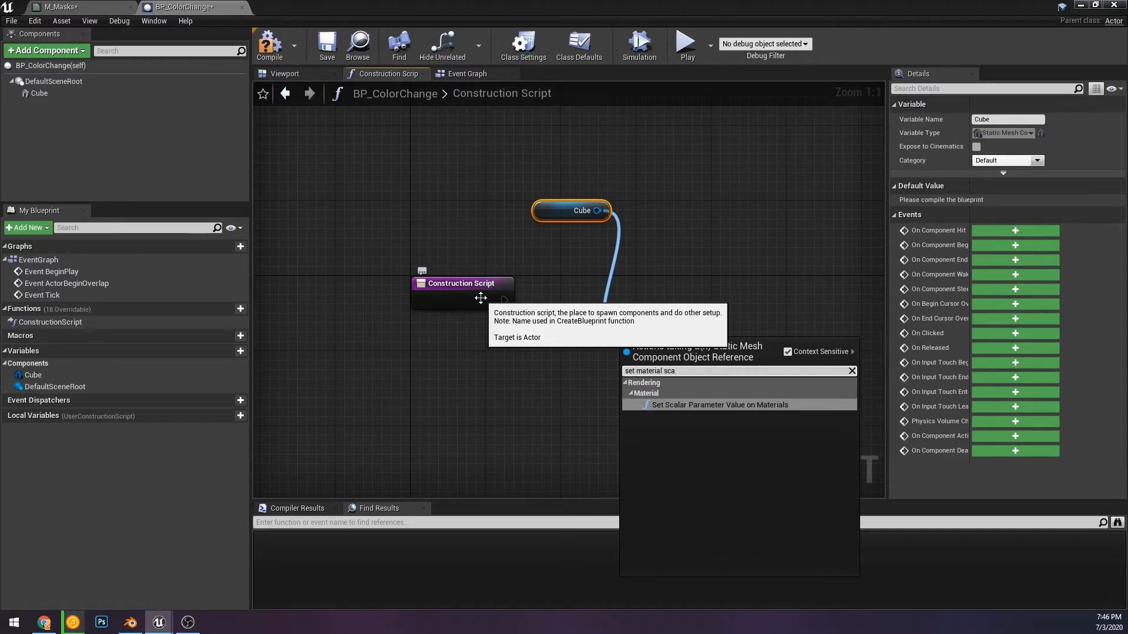
key("Return")
left_click_drag(660, 370, 660, 301)
left_click(696, 206)
right_click_drag(696, 206, 636, 185)
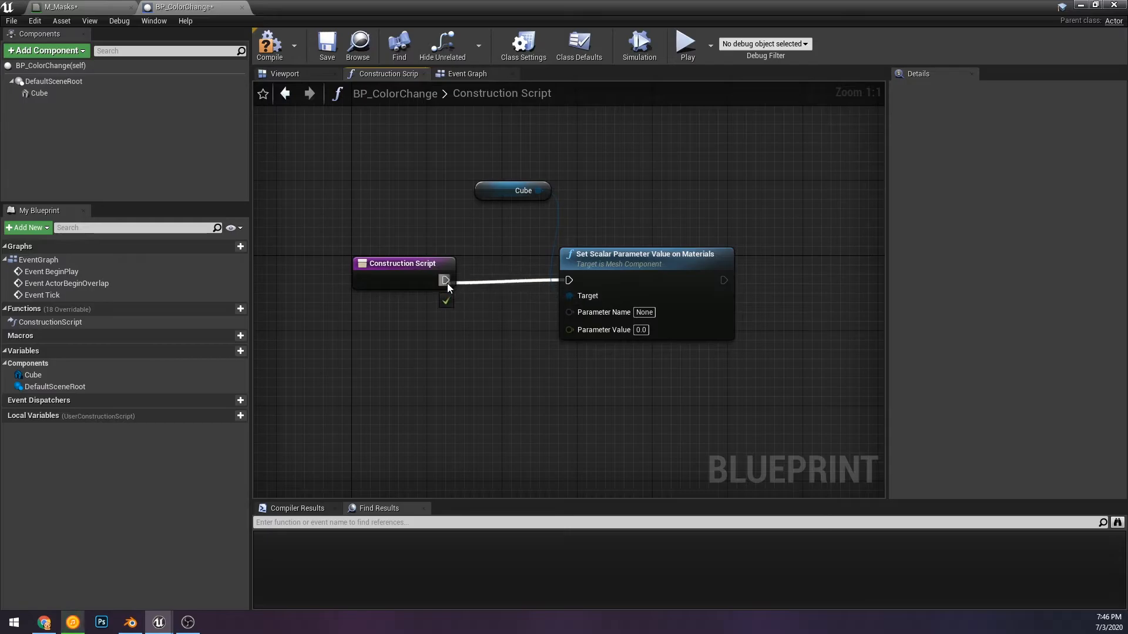
Check the scalar parameter names in MI_MasksBlue and set the scalar node's Parameter Name to Tiling
left_click(81, 94)
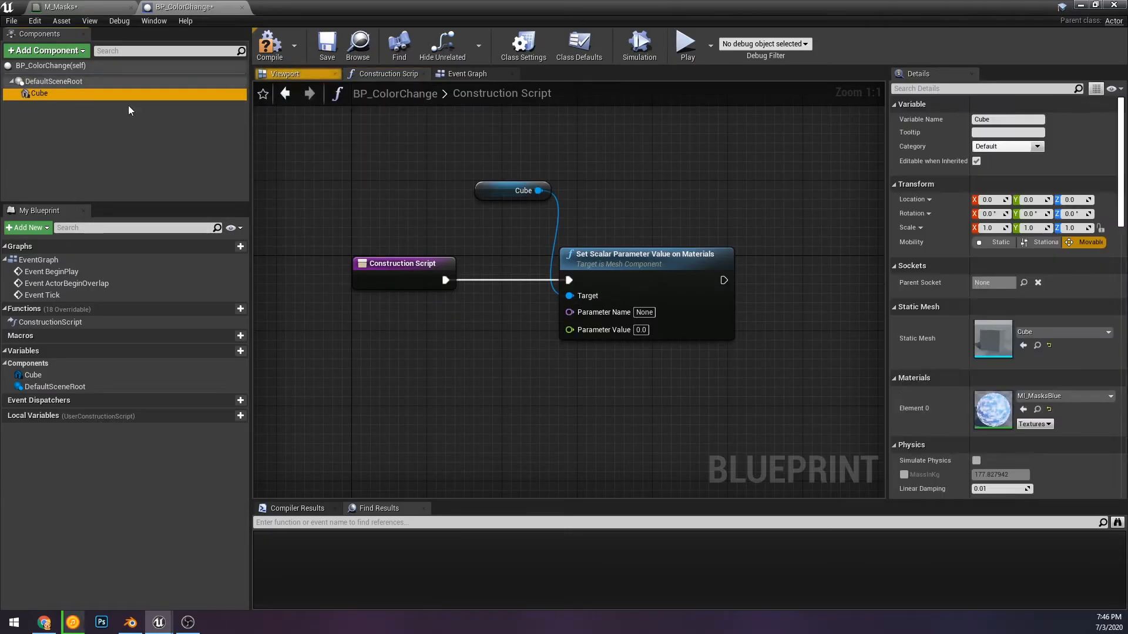
double_click(999, 412)
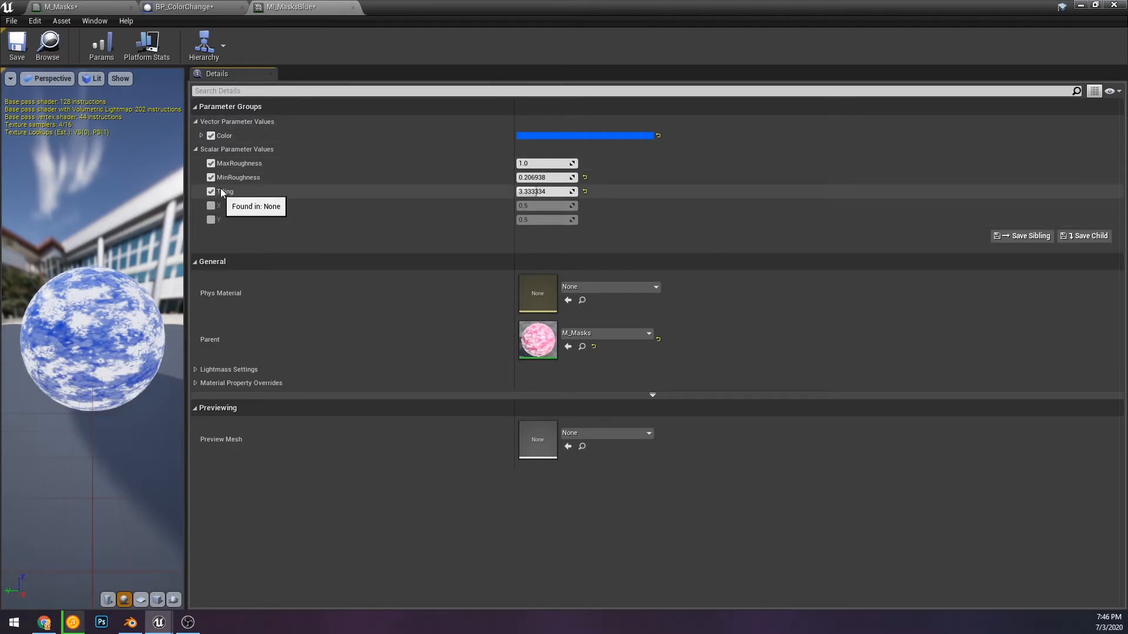
left_click(182, 7)
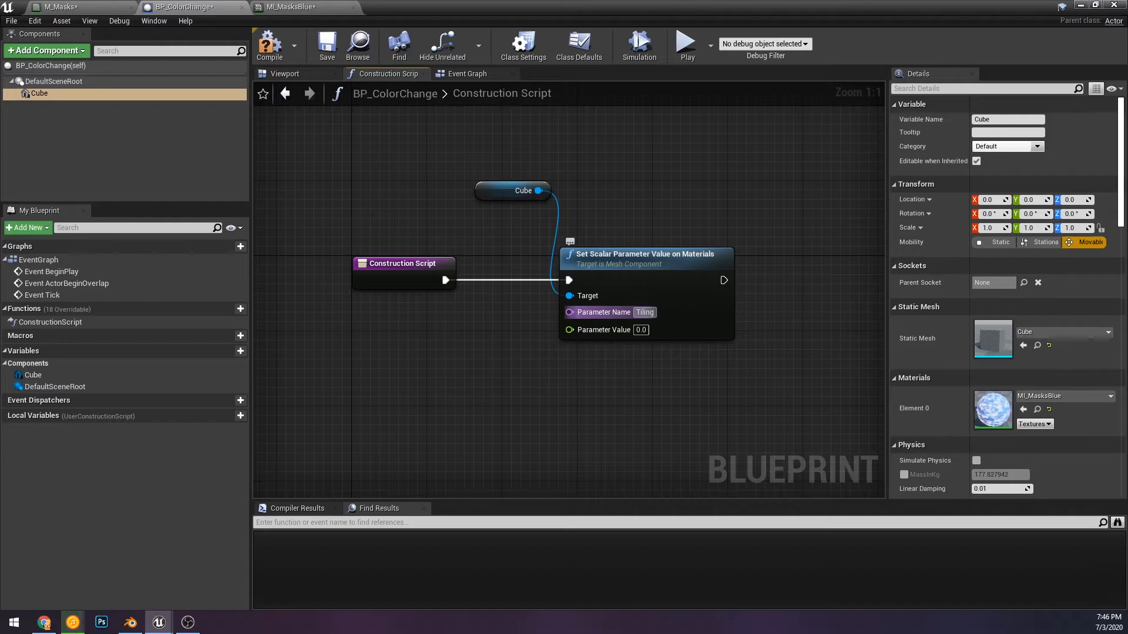
Add a second Cube reference and create a Set Vector Parameter Value on Materials node from it
right_click_drag(615, 215, 533, 218)
left_click_drag(390, 166, 504, 221)
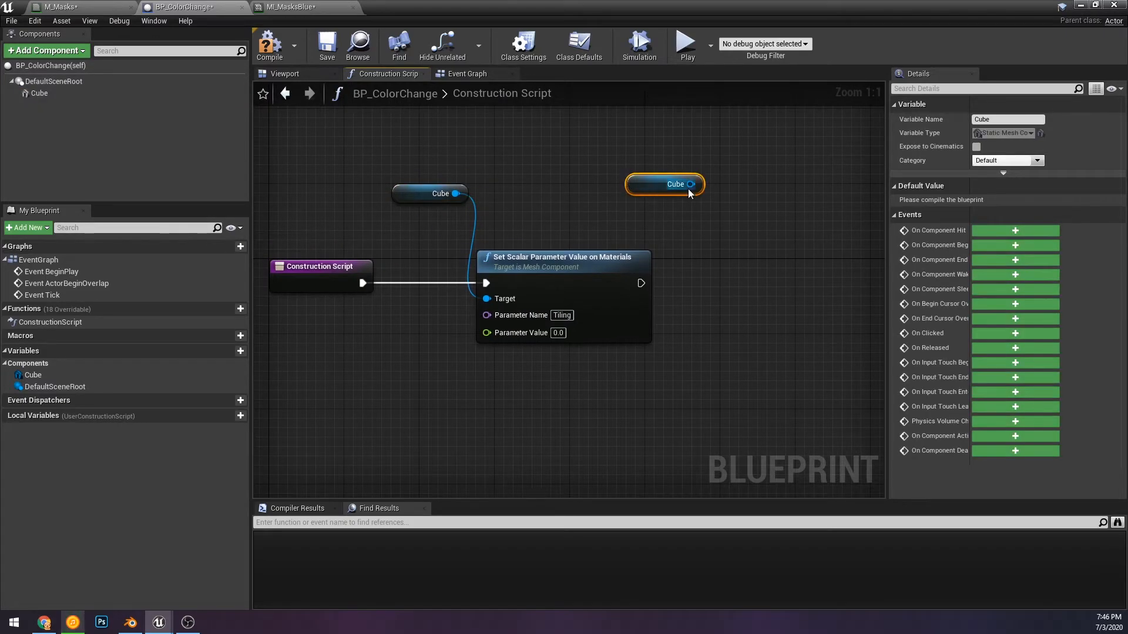
right_click_drag(689, 189, 557, 213)
left_click_drag(639, 282, 702, 298)
type("set vector")
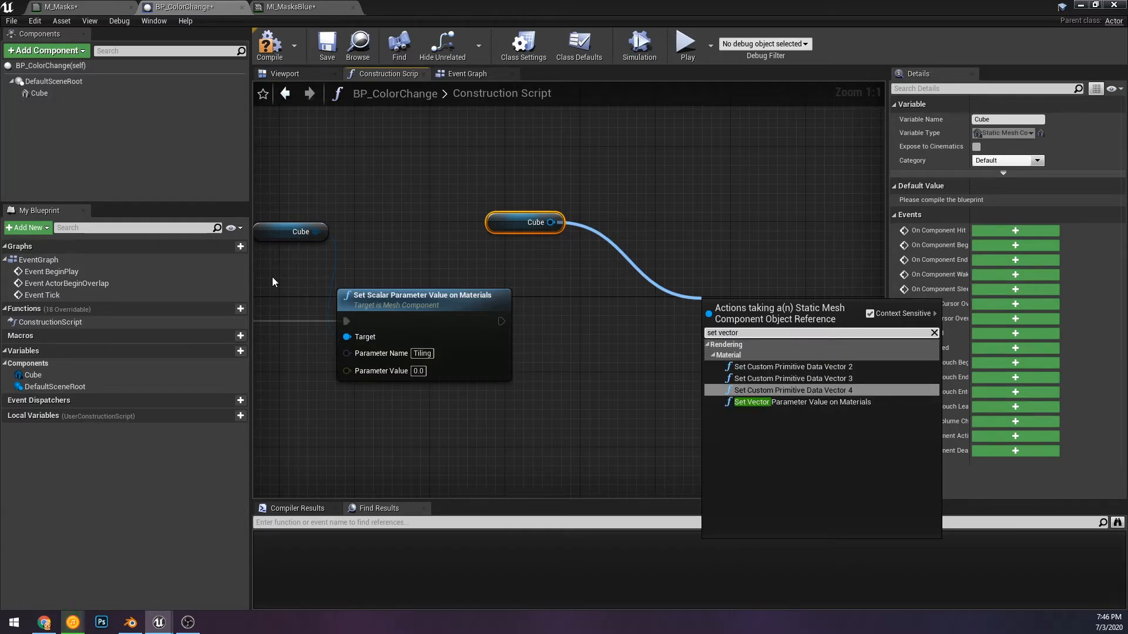
key("Down")
key("Return")
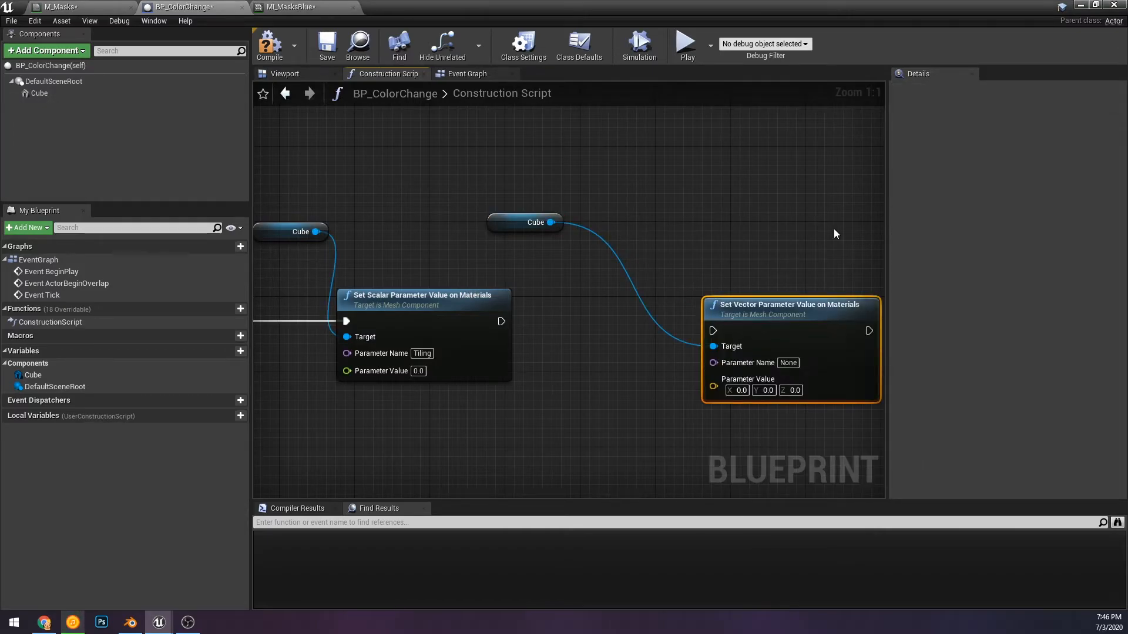
Connect execution from the scalar node to the vector node, align the vector node, and set its Parameter Name to Color
left_click_drag(503, 326, 503, 324)
left_click_drag(761, 316, 713, 306)
left_click(716, 268)
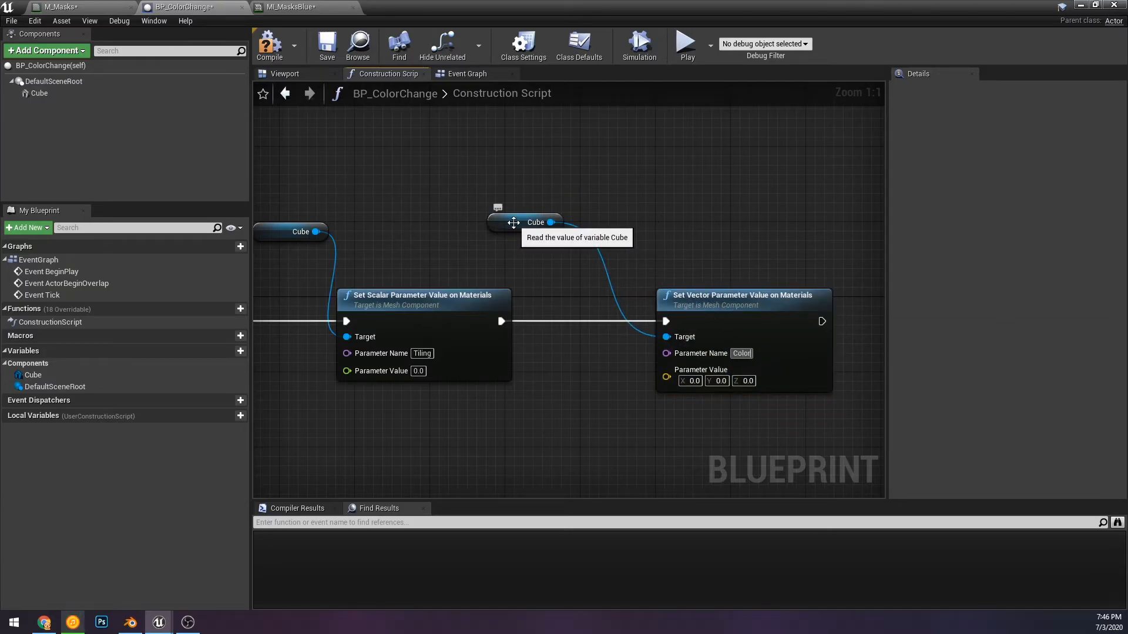
Check the Color parameter in MI_MasksBlue and feed the vector node's Parameter Value from a ToVector (LinearColor) conversion
left_click(291, 7)
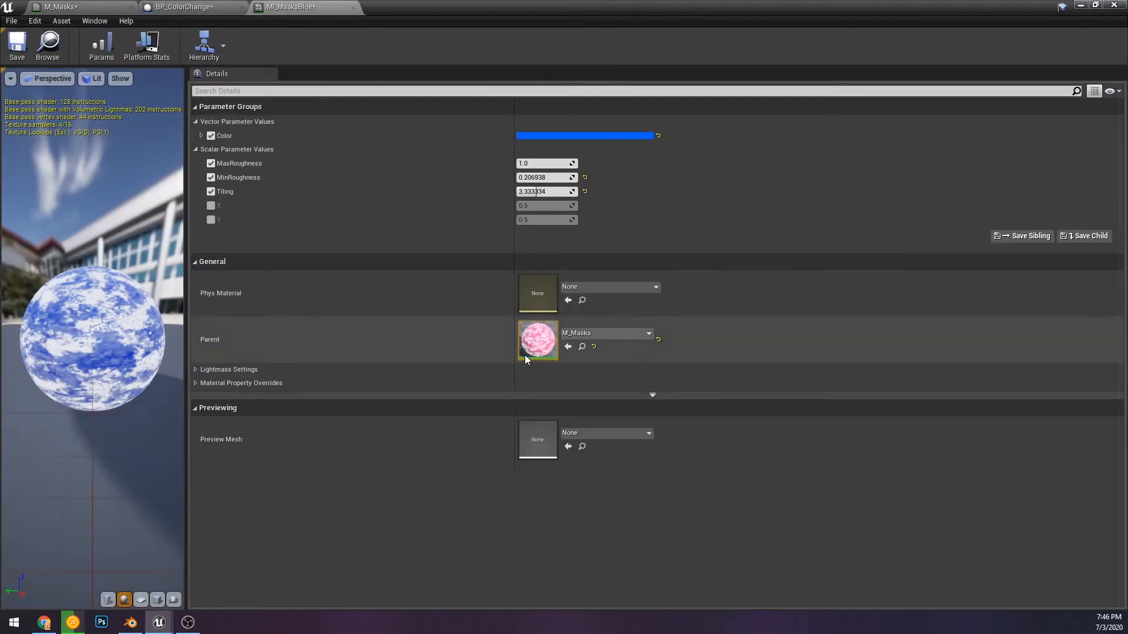
left_click(177, 6)
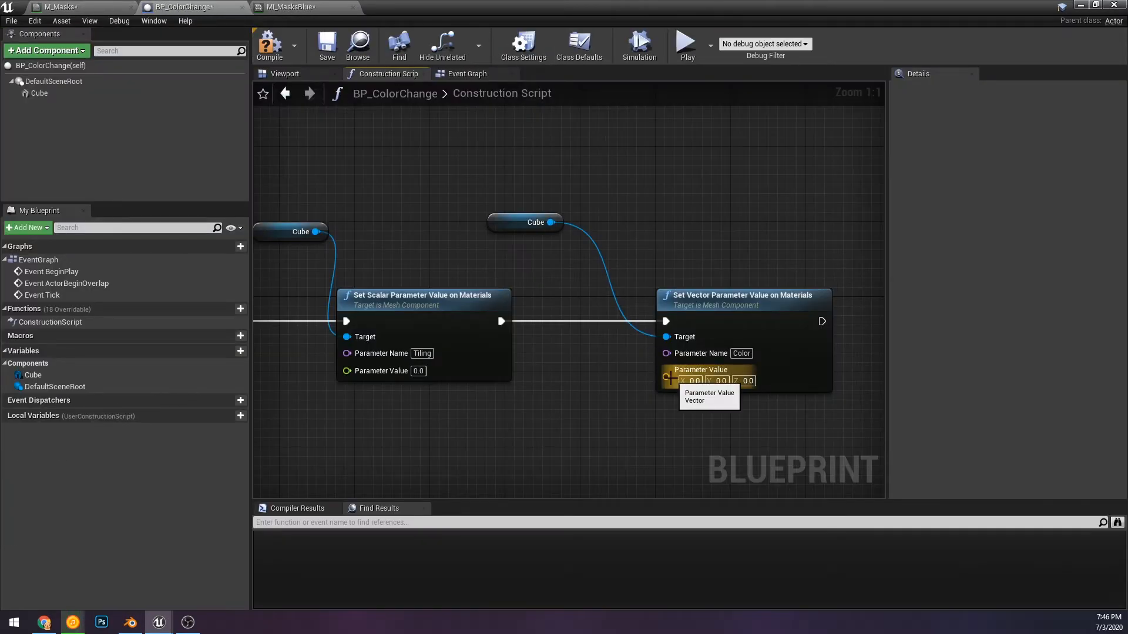
left_click_drag(671, 377, 503, 459)
type("color")
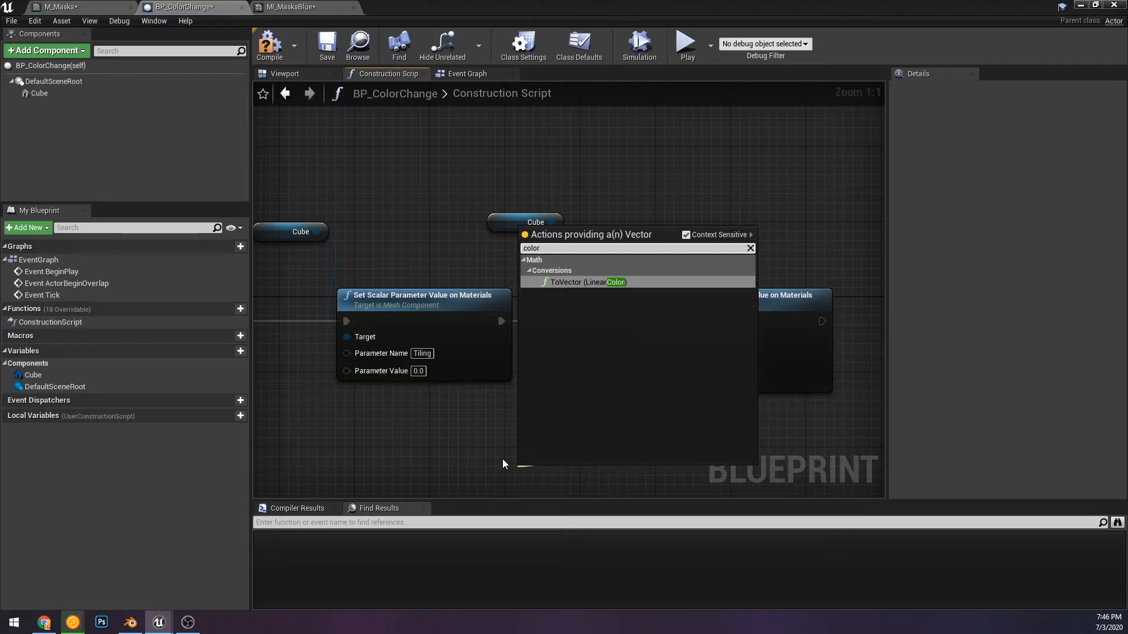
key("Return")
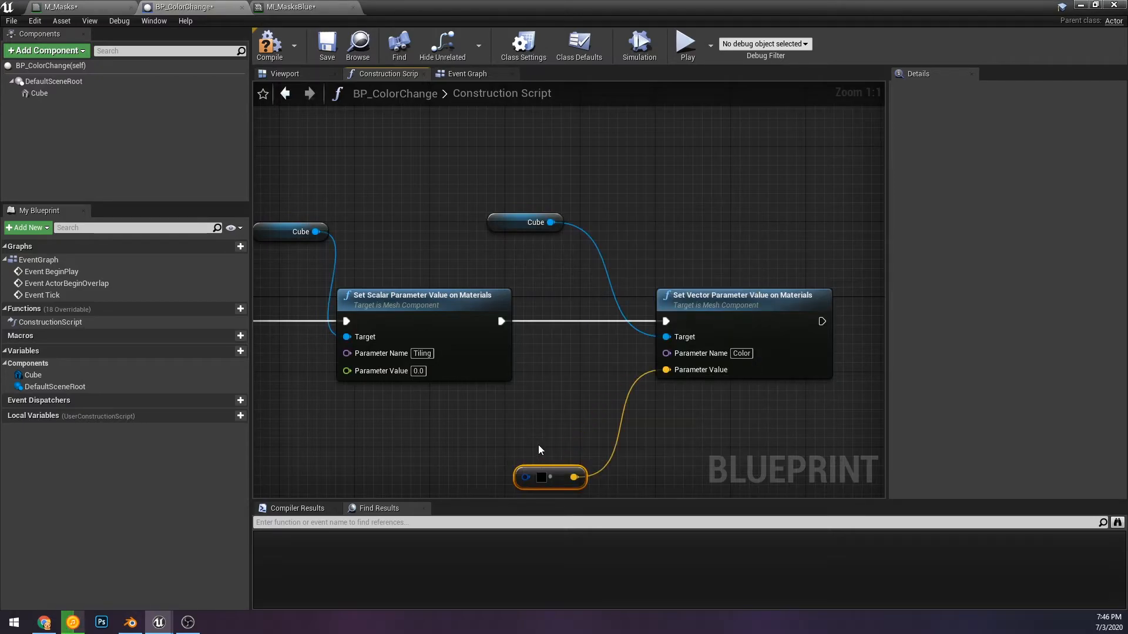
left_click_drag(659, 365, 503, 418)
type("coolo")
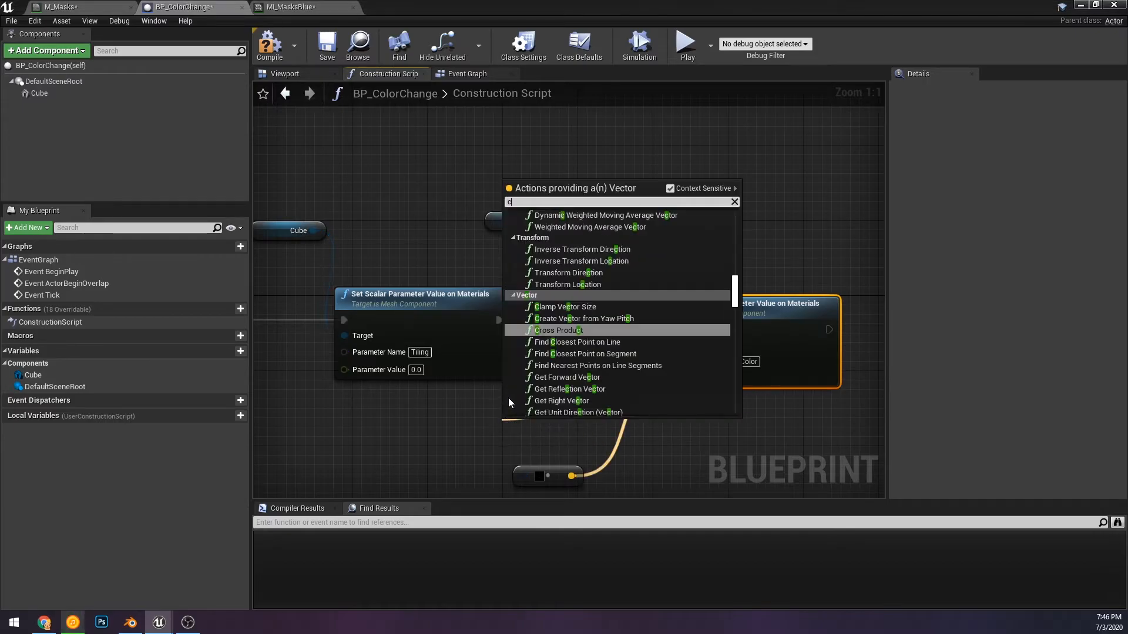
key("BackSpace")
key("BackSpace")
key("BackSpace")
type("lor")
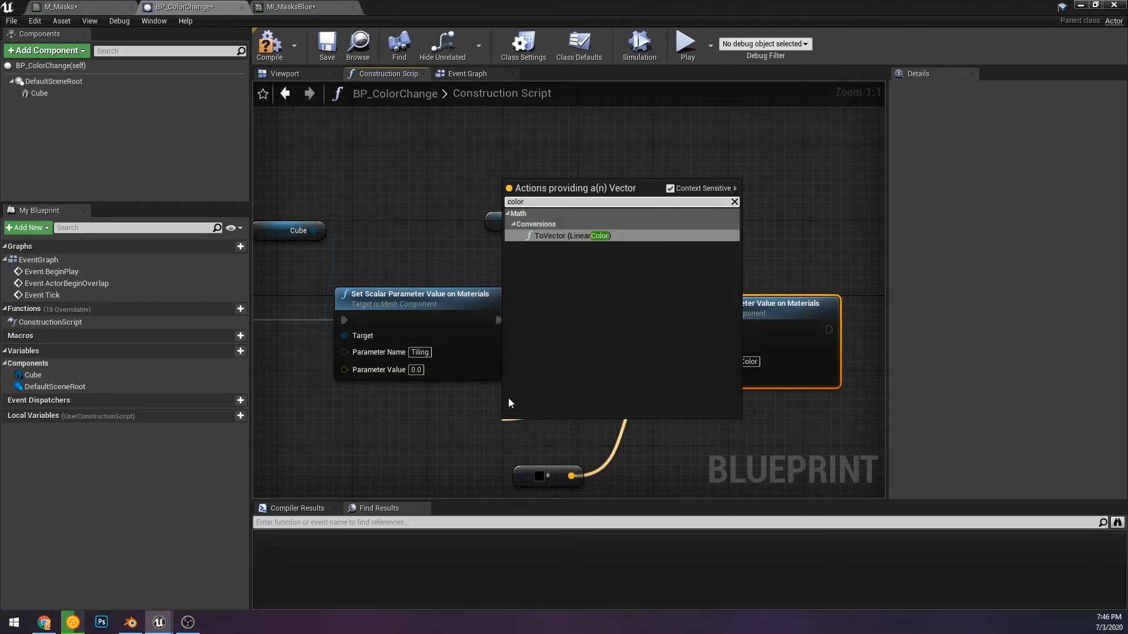
left_click(590, 237)
Promote the conversion node's linear color input to a Blueprint variable and rename it Color
left_click_drag(523, 476, 404, 223)
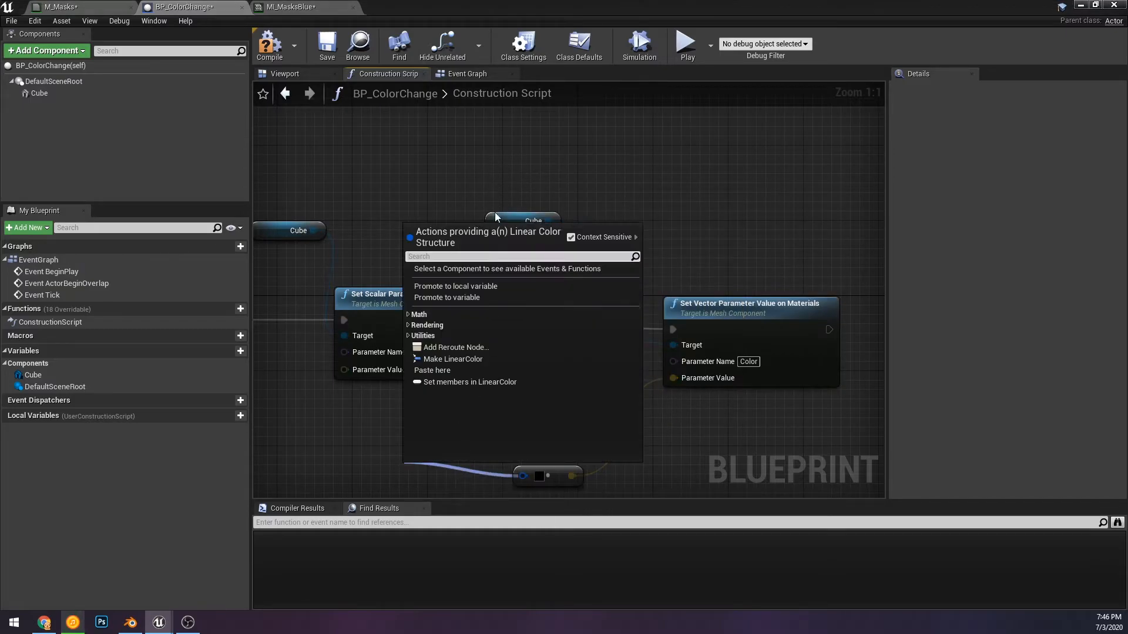
left_click(453, 298)
left_click(98, 412)
right_click(53, 395)
left_click(93, 403)
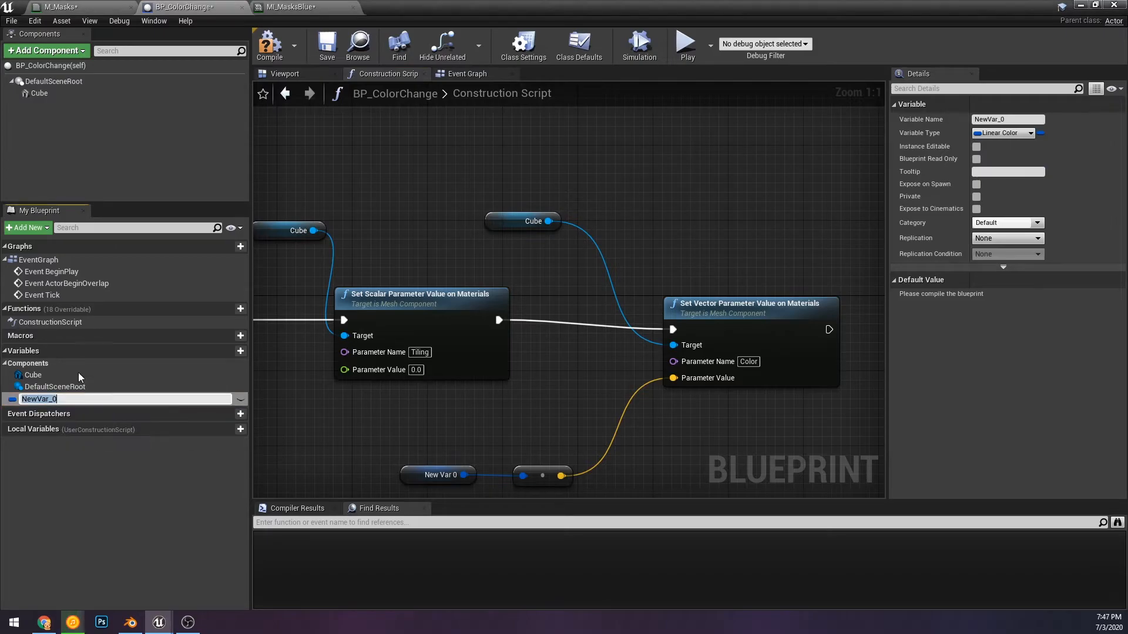
type("Color")
key("Return")
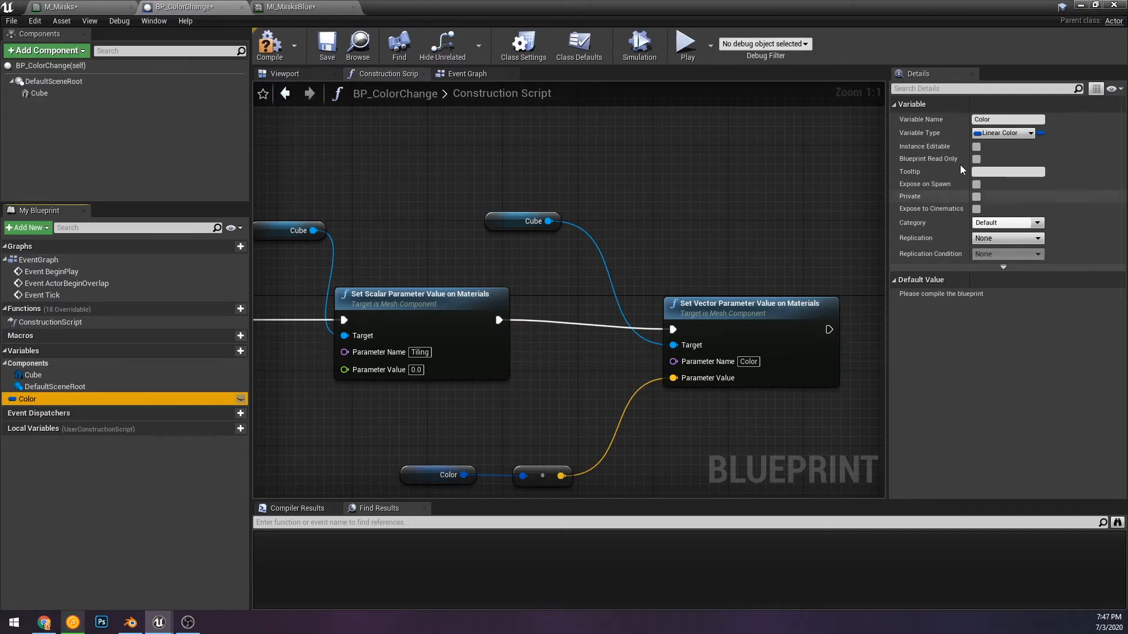
Make the Color variable instance editable and exposed on spawn, and compile the Blueprint
left_click(976, 146)
left_click(977, 184)
left_click(272, 44)
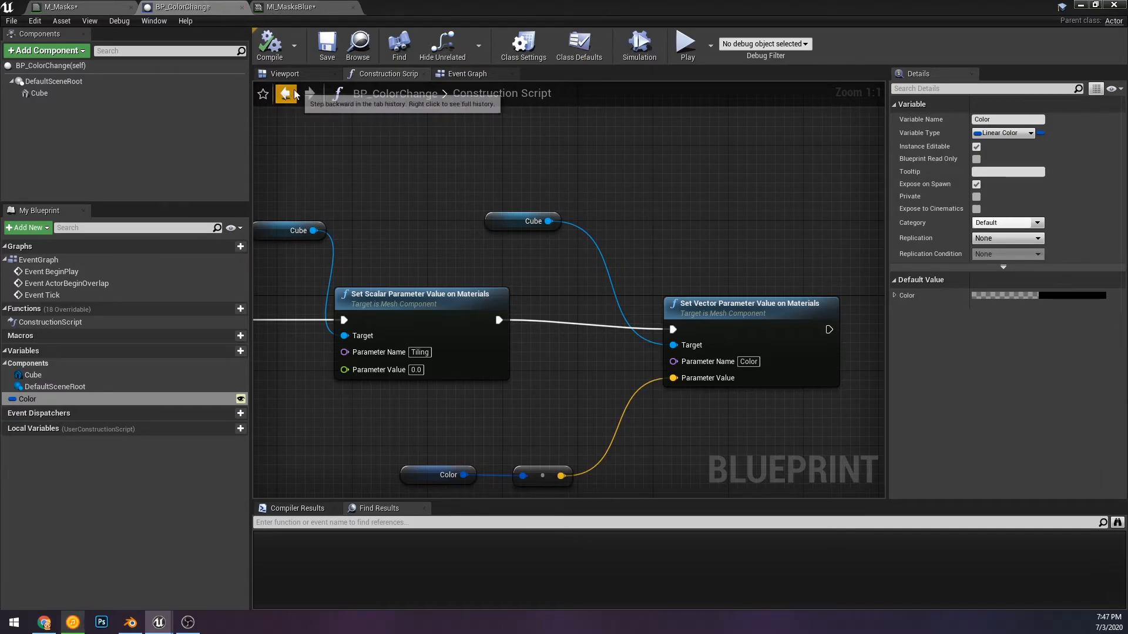
Promote the scalar node's Parameter Value to a float variable, place its node beside the input, and rename the variable Tiling
right_click_drag(354, 377, 560, 325)
left_click_drag(556, 321, 437, 367)
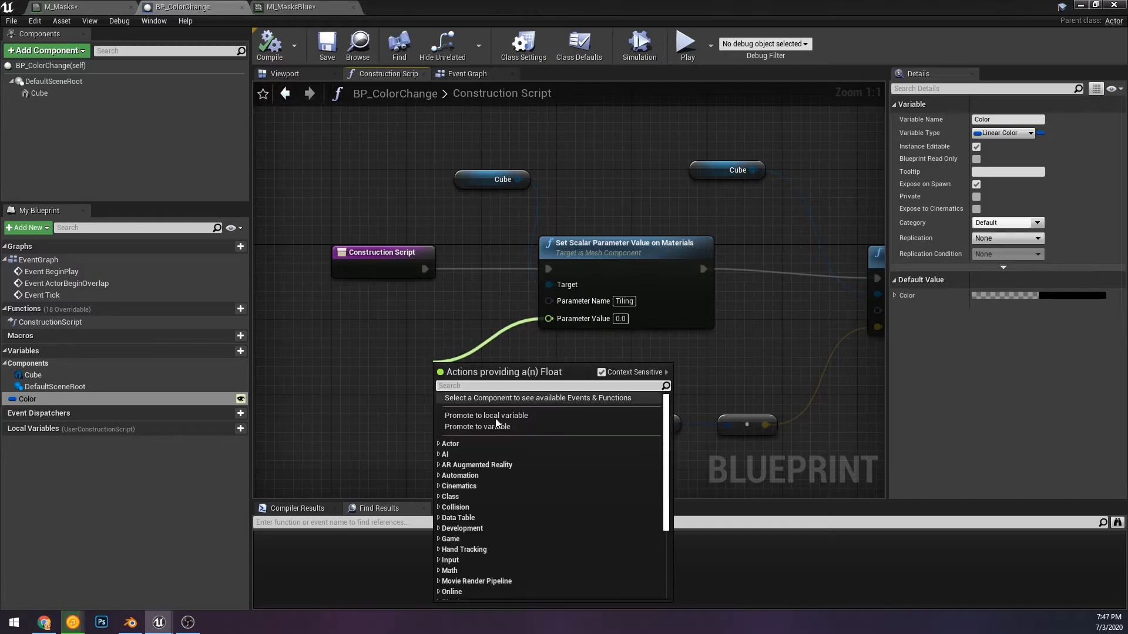
left_click(488, 427)
left_click_drag(438, 246, 428, 341)
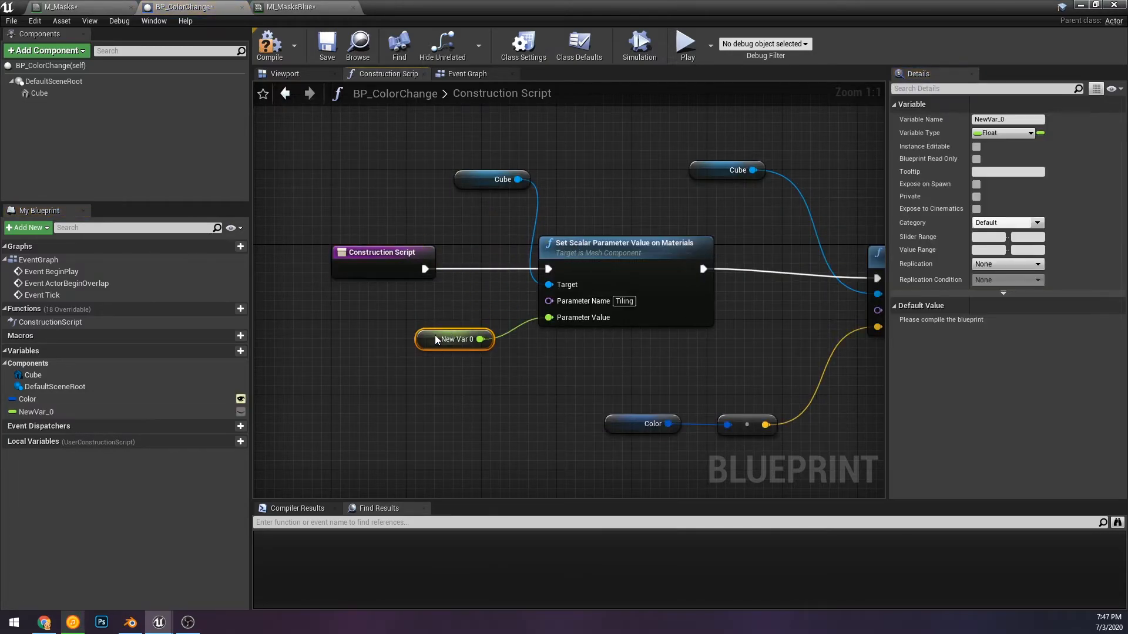
right_click(23, 412)
left_click(61, 419)
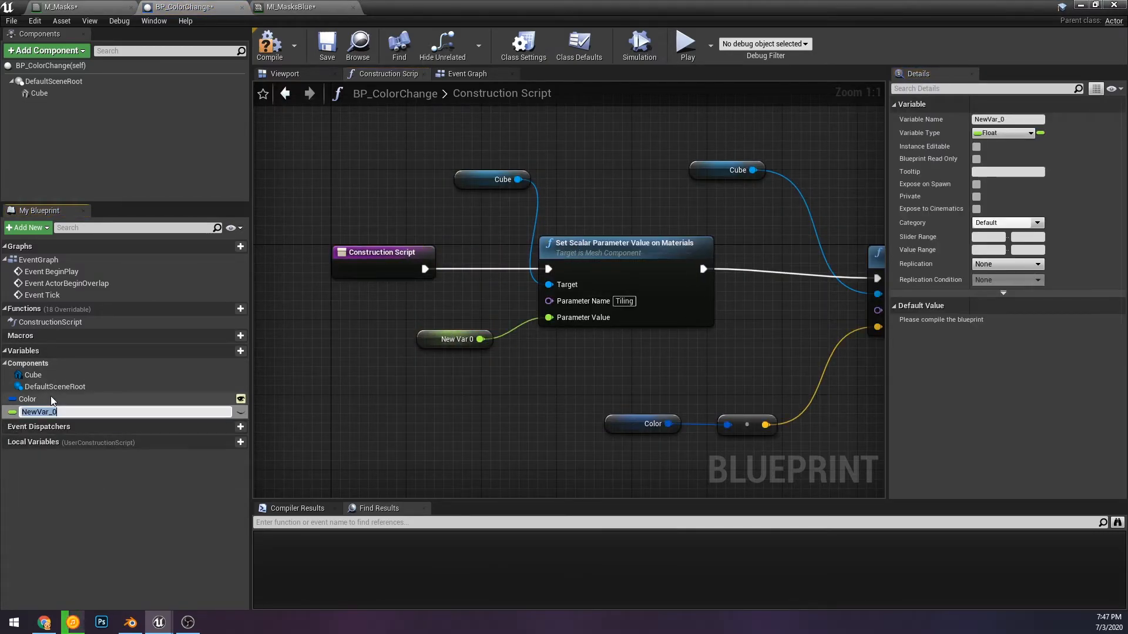
key("Return")
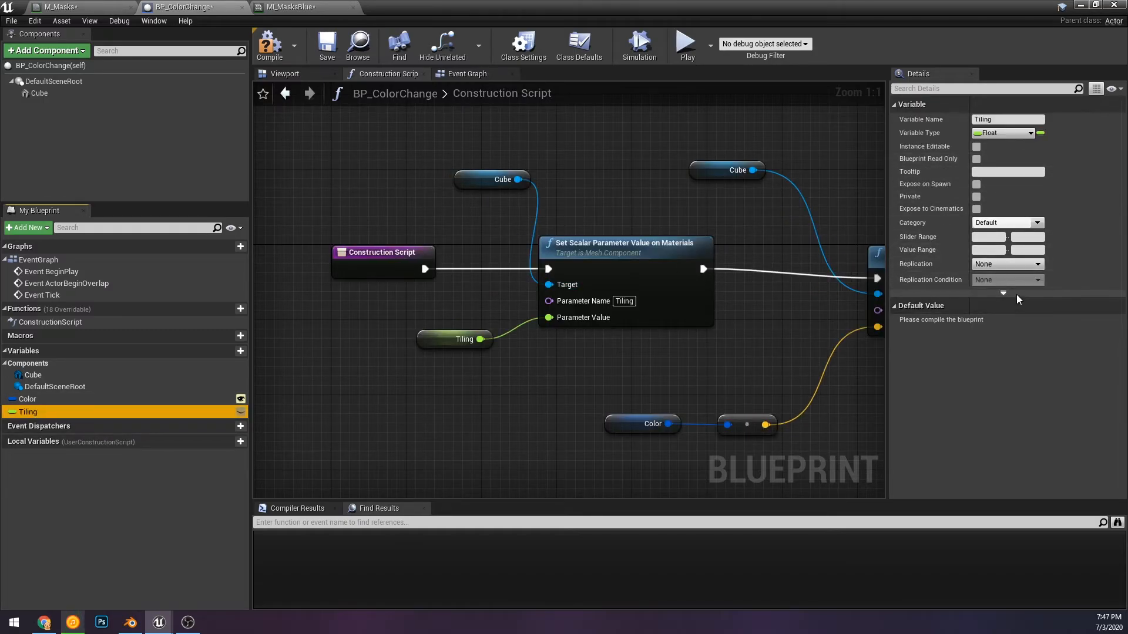
Expand the Tiling variable's advanced settings, compile the Blueprint, and make Tiling instance editable
left_click(1012, 295)
left_click(270, 46)
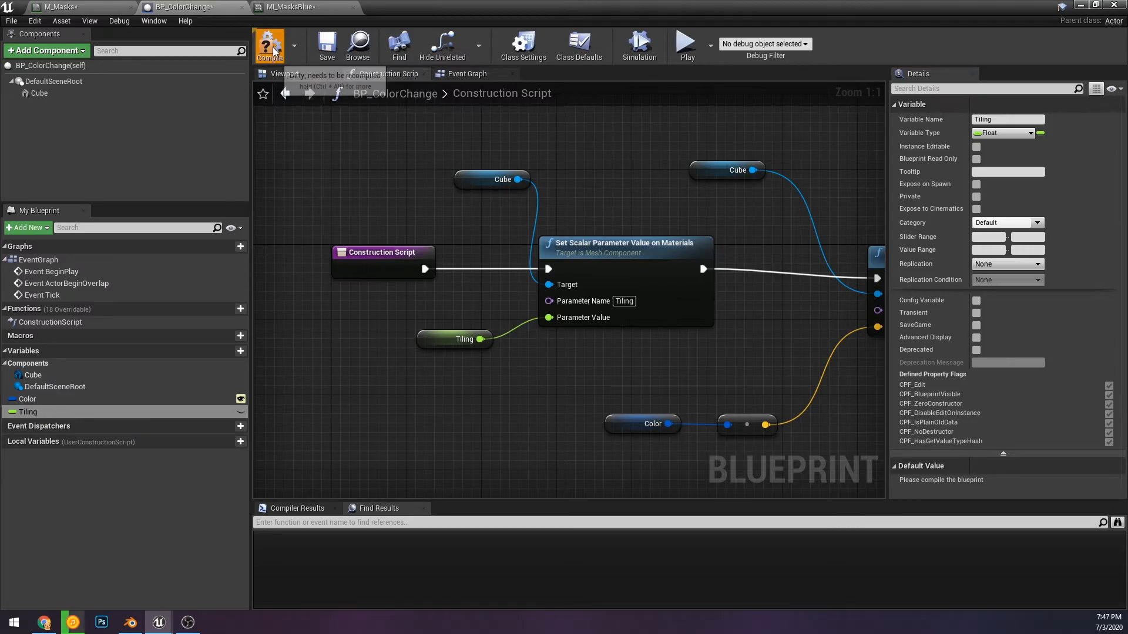
left_click(240, 412)
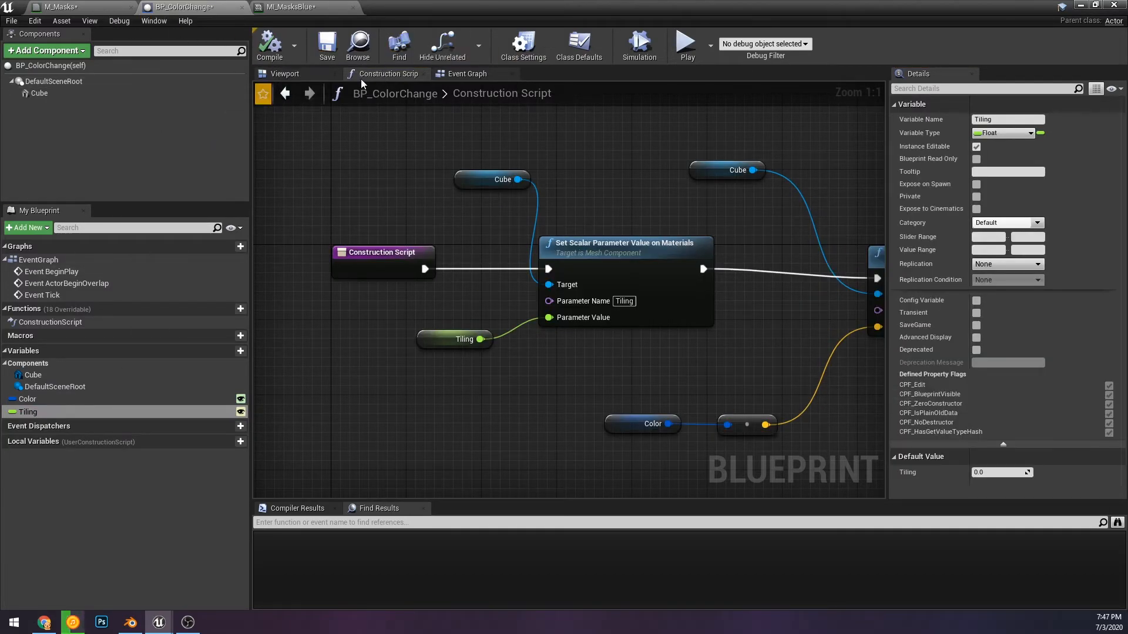
Bring up the cube in the Blueprint's 3D preview and set the Tiling variable's default value to 1
left_click(294, 75)
left_click(550, 294)
mouse_move(549, 294)
right_mouse_down()
mouse_move(569, 282)
mouse_move(558, 294)
right_mouse_up()
key("s")
right_click_drag(566, 251, 561, 261)
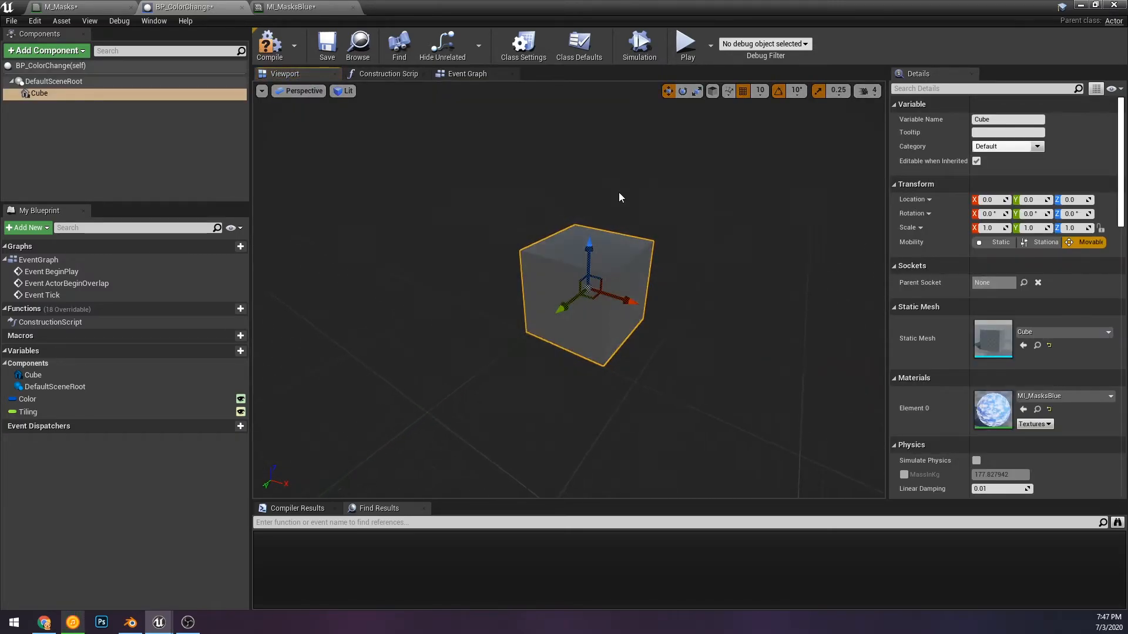
left_click(159, 411)
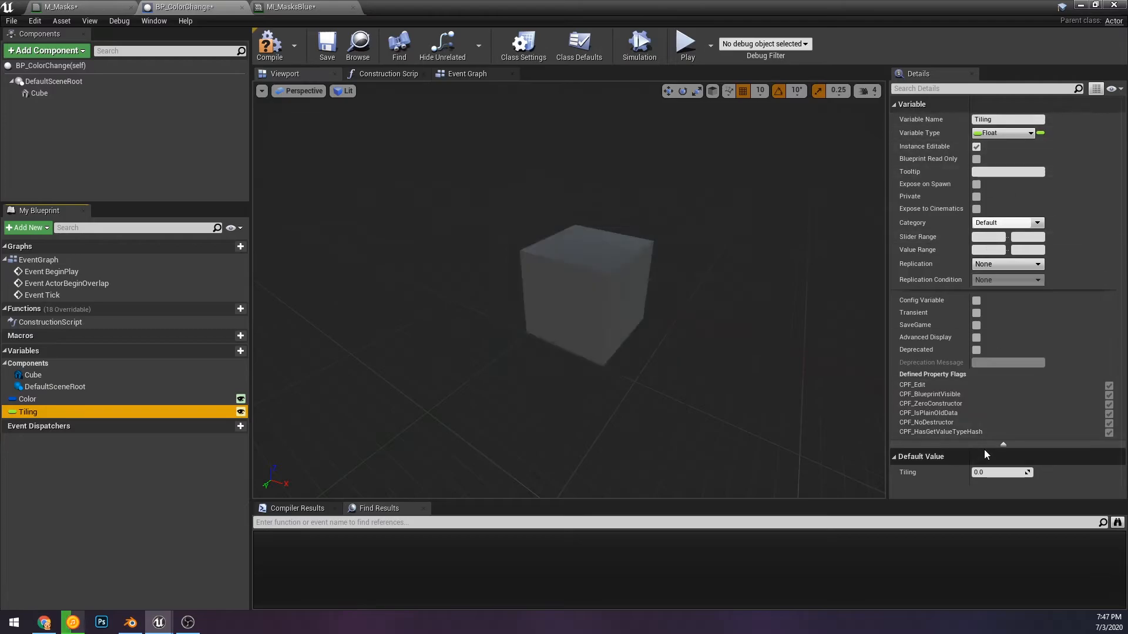
left_click(996, 473)
type("1")
key("Return")
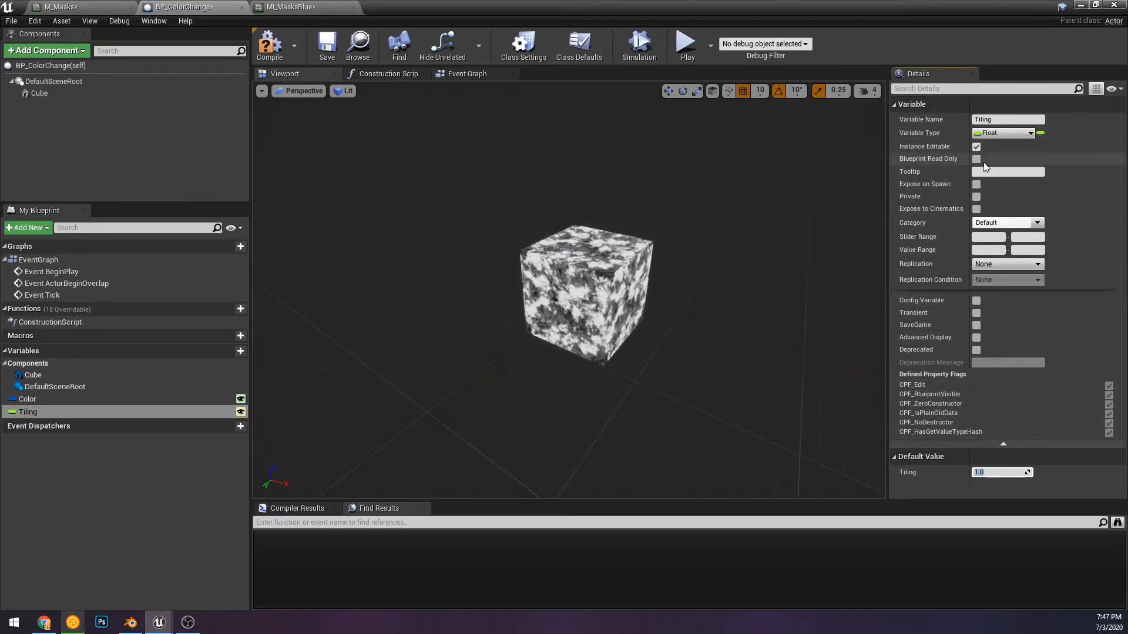
Set the Tiling variable's slider range from 0.1 to 10
left_click(992, 237)
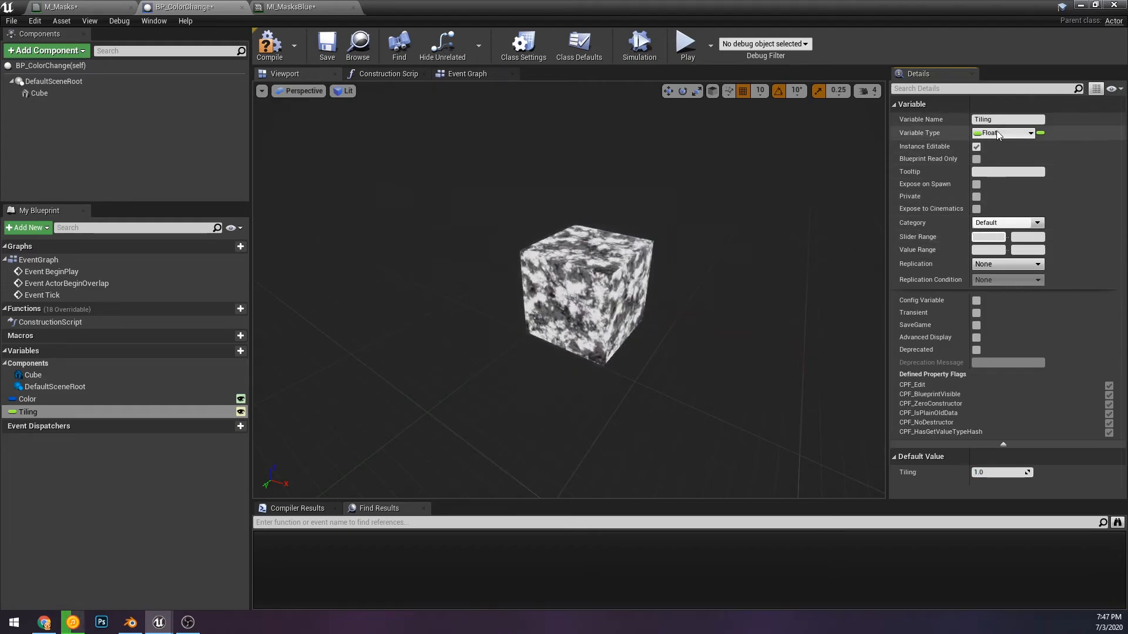
type("0.1")
left_click(1028, 237)
type("10")
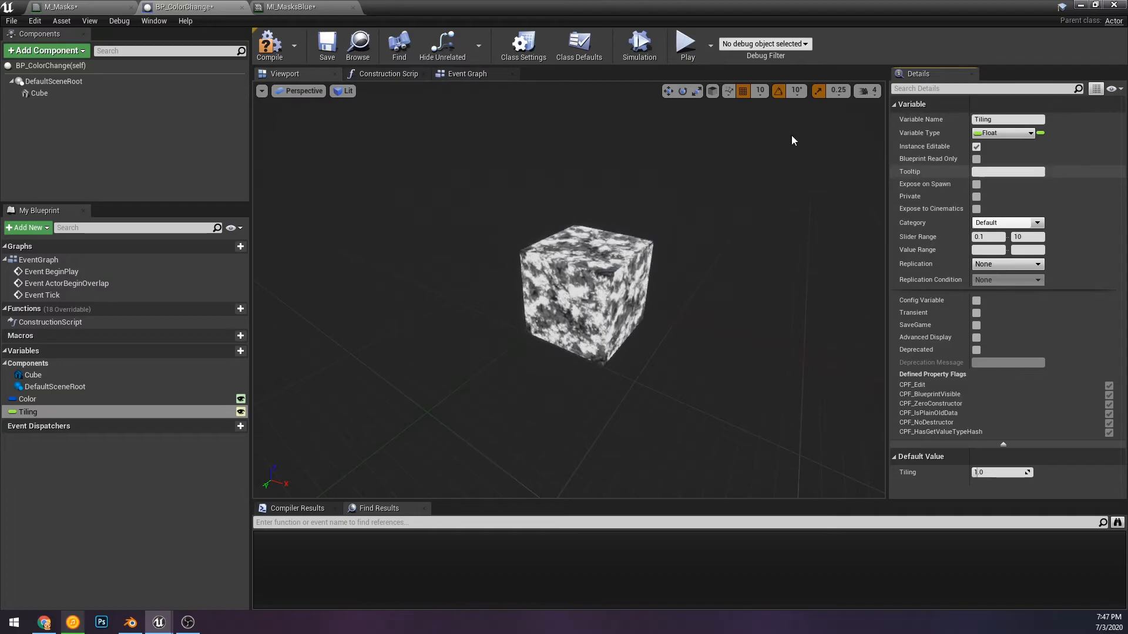
Compile and save BP_ColorChange, and place an instance of it in the level beside the blue floor
left_click(273, 52)
left_click(323, 51)
left_click(312, 6)
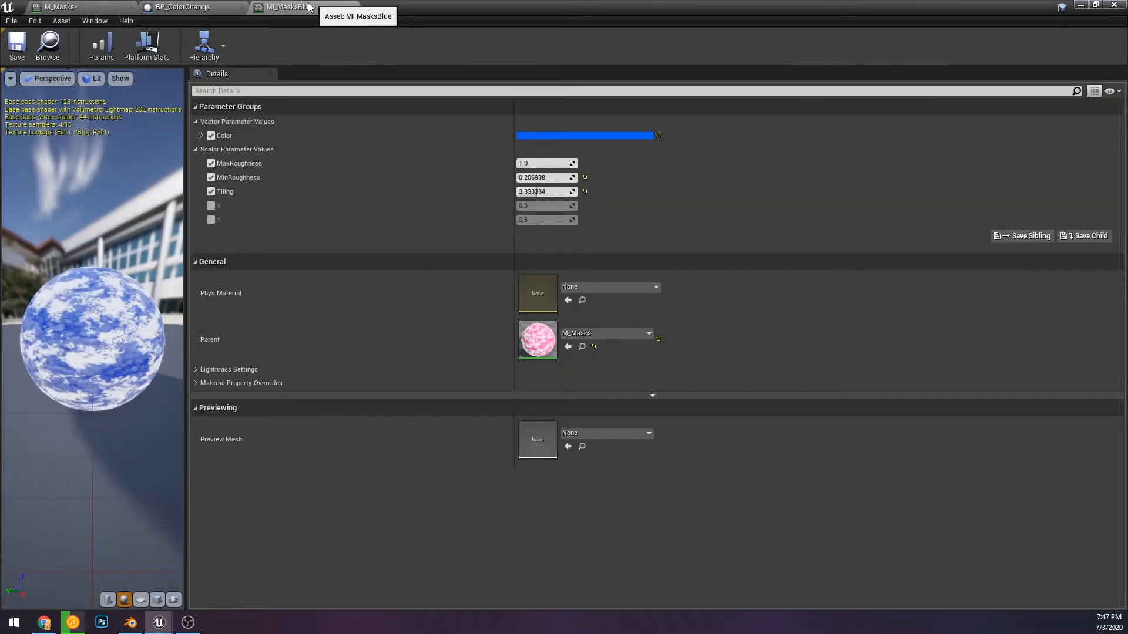
left_click(104, 7)
left_click_drag(827, 4, 834, 425)
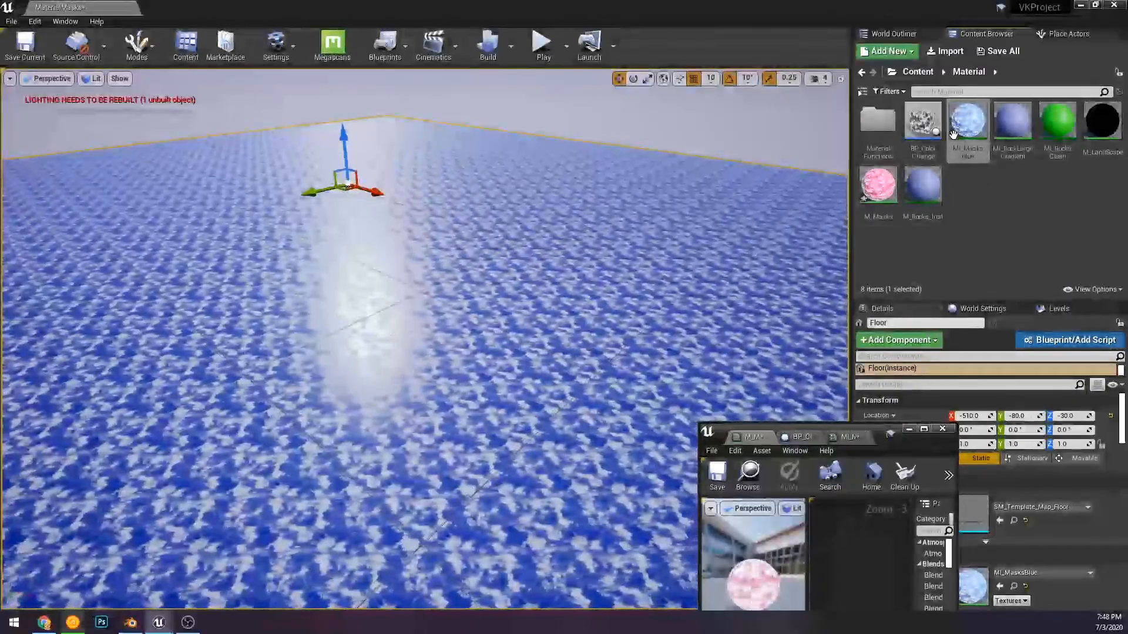
left_click_drag(928, 128, 685, 263)
right_click_drag(685, 263, 494, 293)
In the M_Masks graph, disconnect the Sine node from the Panner's Time input and apply the material
left_click_drag(880, 430, 862, 0)
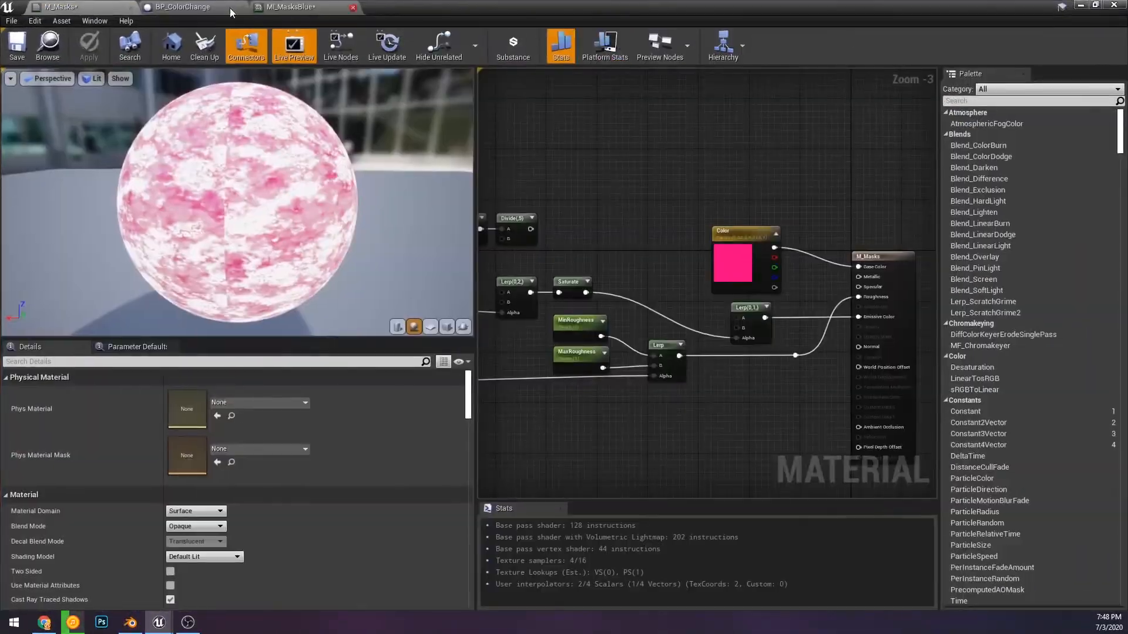
right_click_drag(597, 297, 921, 317)
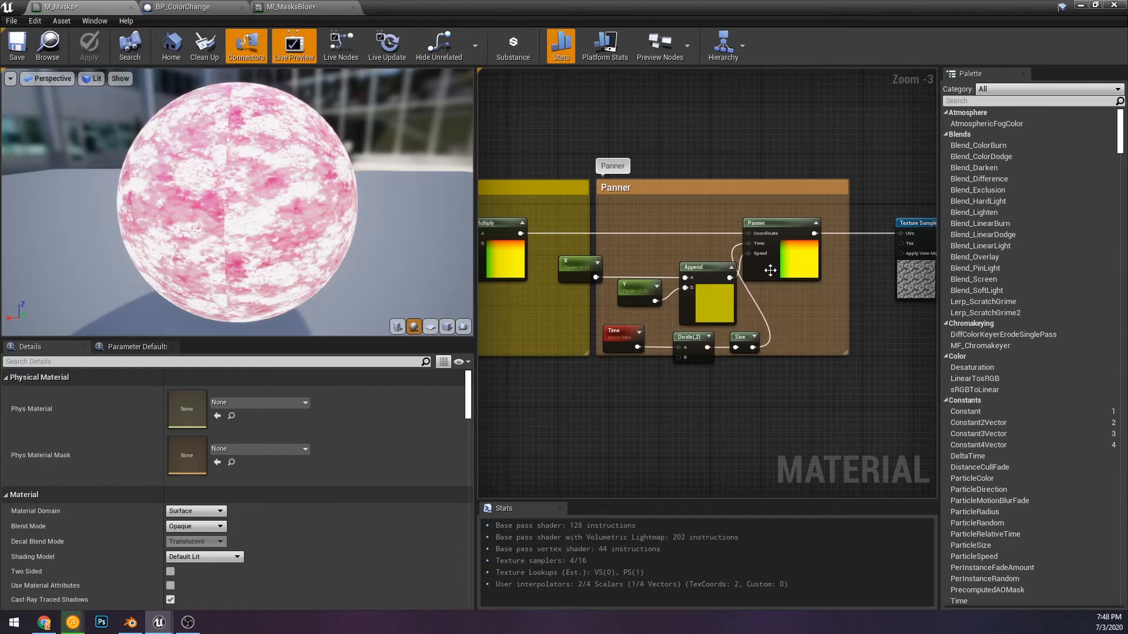
left_click(758, 244, "alt")
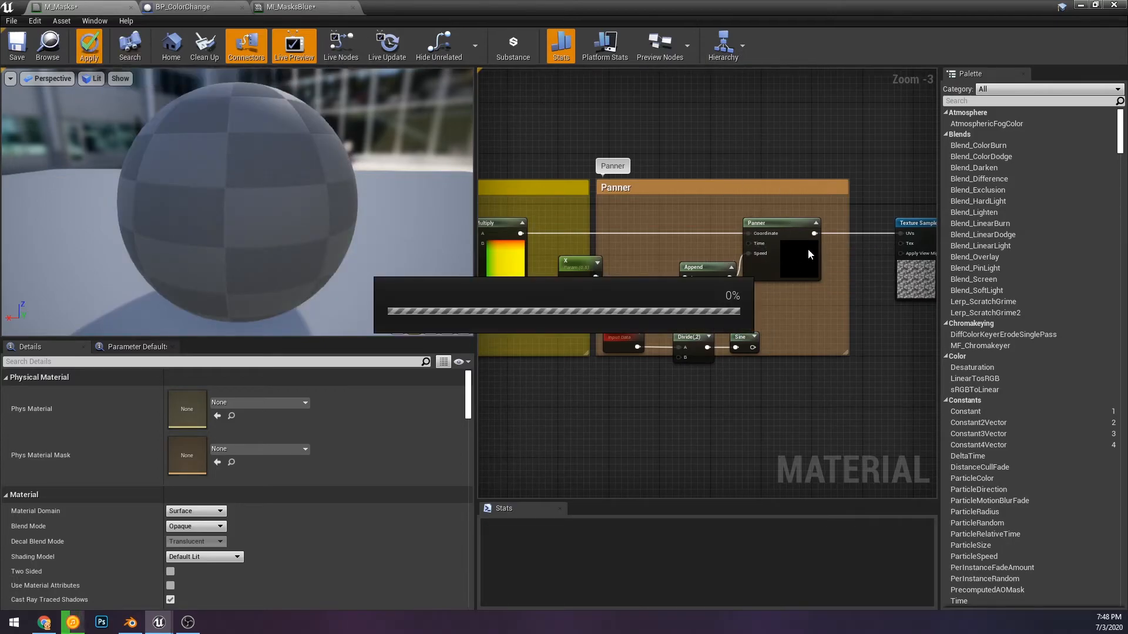
Override the X and Y parameters in MI_MasksBlue, set X to 0.1 and Y to 0, and save the instance
left_click(297, 6)
left_click(210, 206)
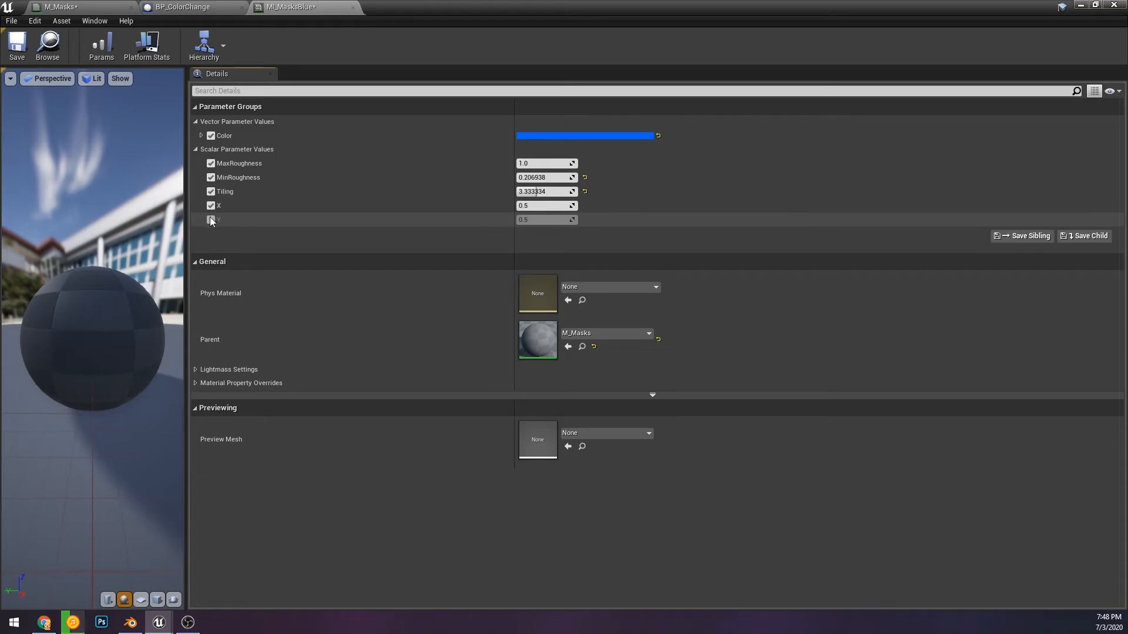
left_click(210, 219)
left_click(541, 205)
type("0")
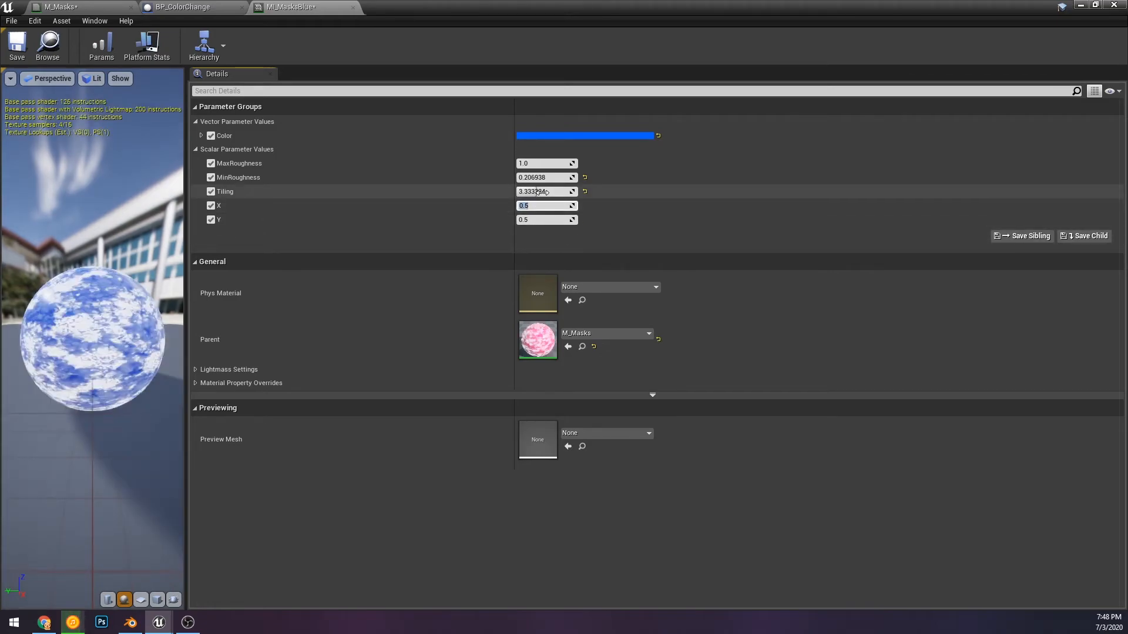
type(".1")
key("Return")
type("0.41")
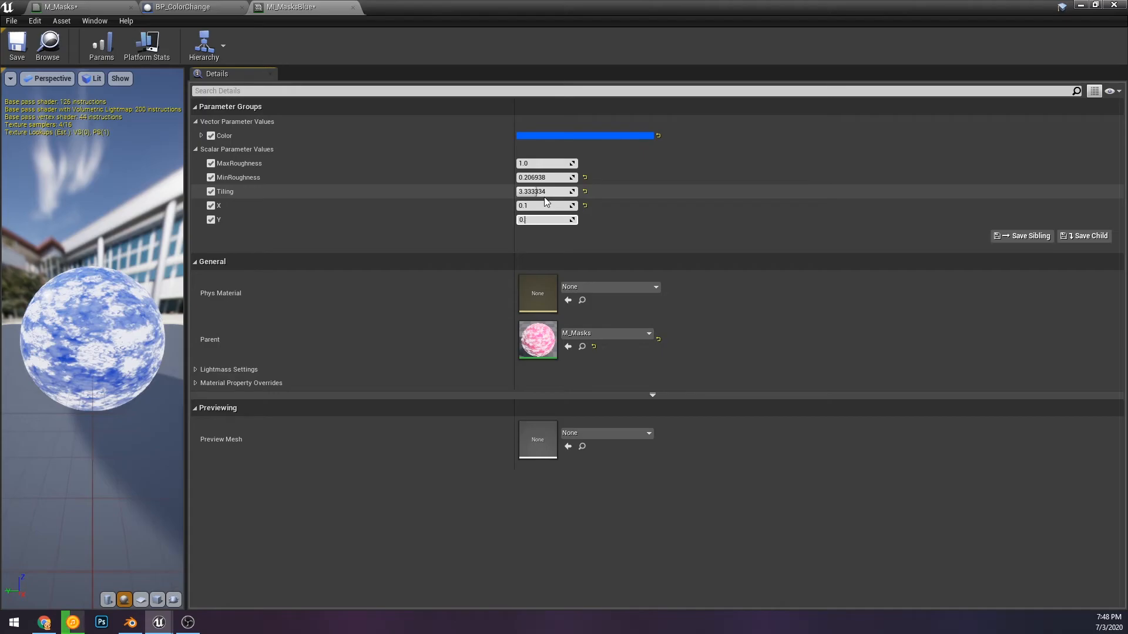
key("Return")
left_click(18, 47)
Uncover the level editor and set the placed BP_ColorChange cube's Tiling to about 2.32
left_click(106, 8)
left_click_drag(398, 9, 902, 99)
left_click(872, 109)
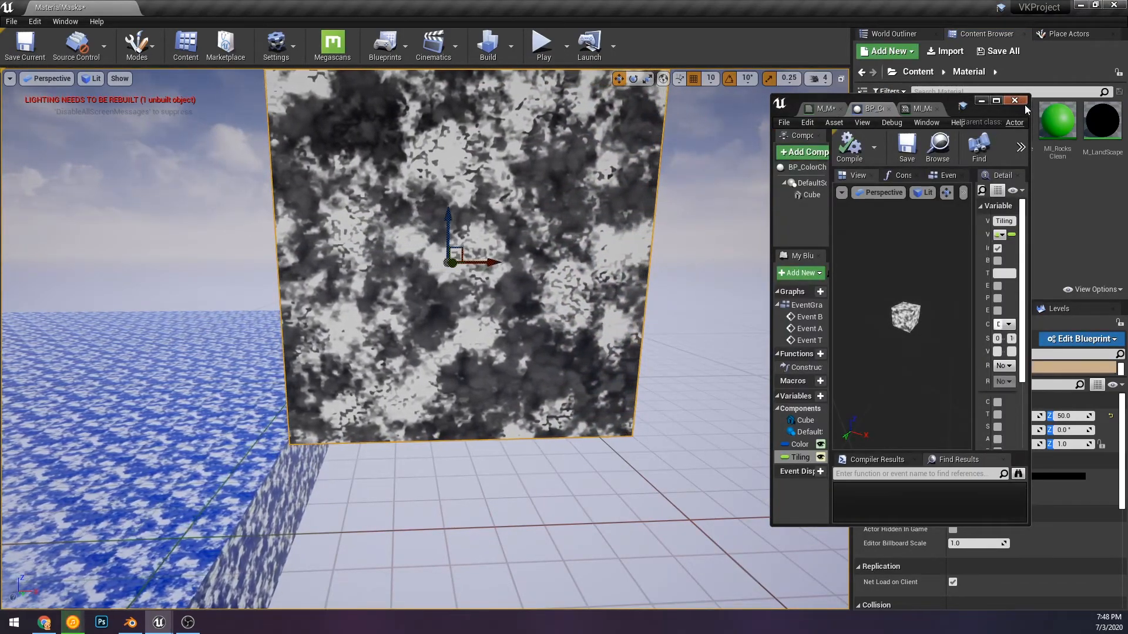
left_click(981, 101)
right_click_drag(743, 345, 759, 330)
mouse_move(972, 491)
left_mouse_down()
mouse_move(984, 491)
mouse_move(962, 492)
left_mouse_up()
Set the placed cube's Color to a dark blue with hue about 215, saturation 1 and value about 0.23
left_click(1037, 476)
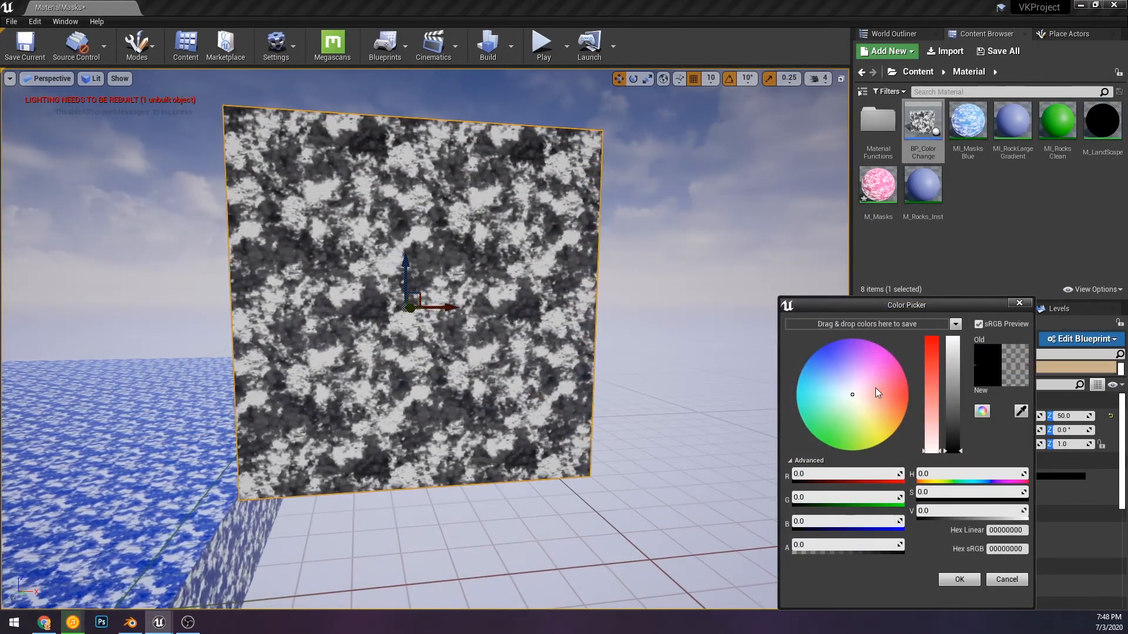
left_click_drag(952, 447, 952, 340)
left_click_drag(933, 385, 933, 339)
left_click_drag(953, 407, 952, 424)
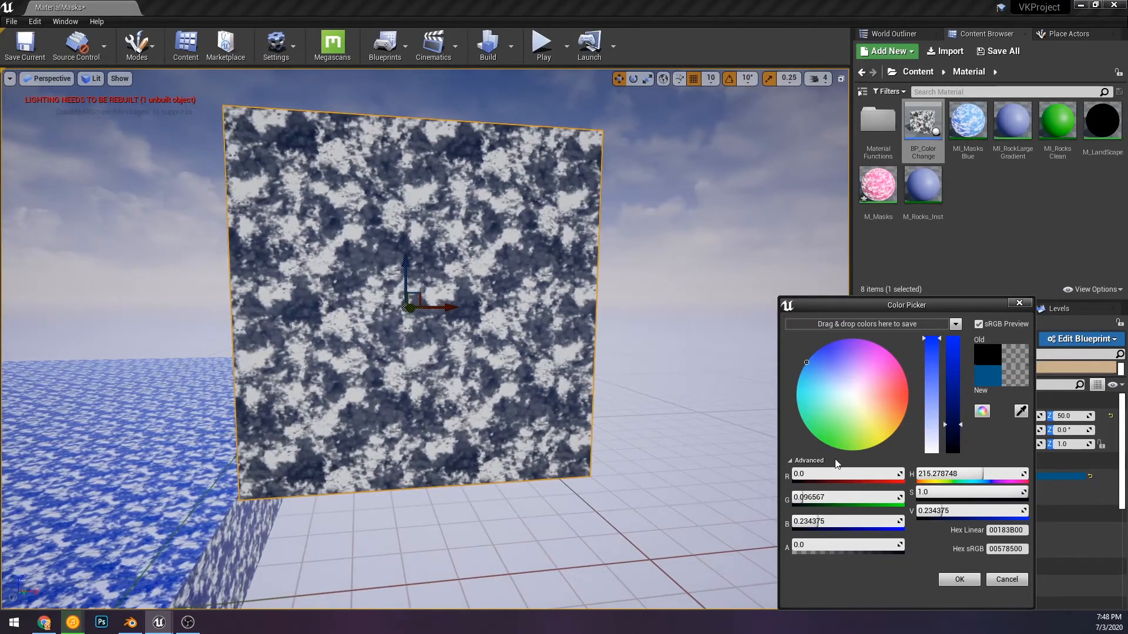
left_click(959, 579)
Select the floor in the level and open its MI_MasksBlue material instance and the parent material M_Masks
double_click(952, 141)
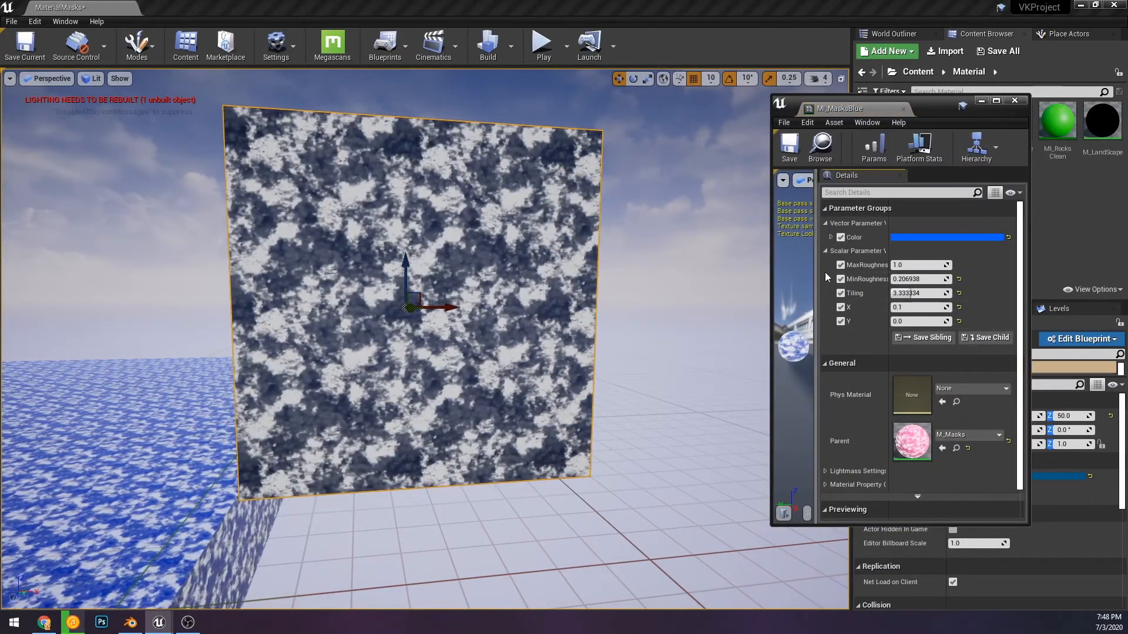
left_click(1014, 101)
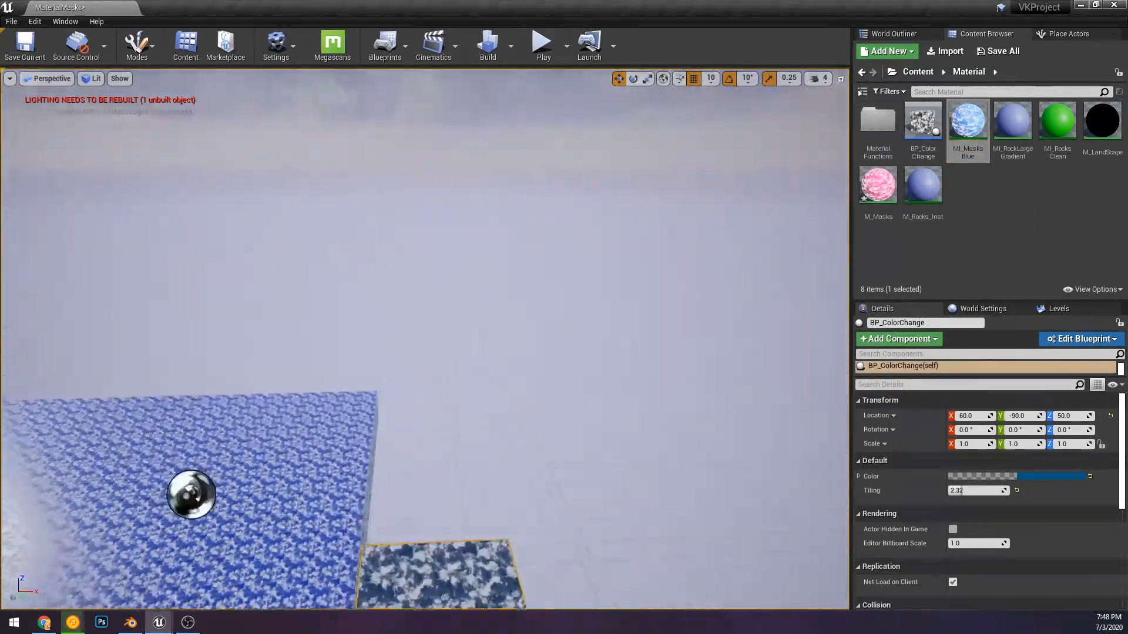
right_click_drag(423, 188, 534, 371)
left_click(393, 244)
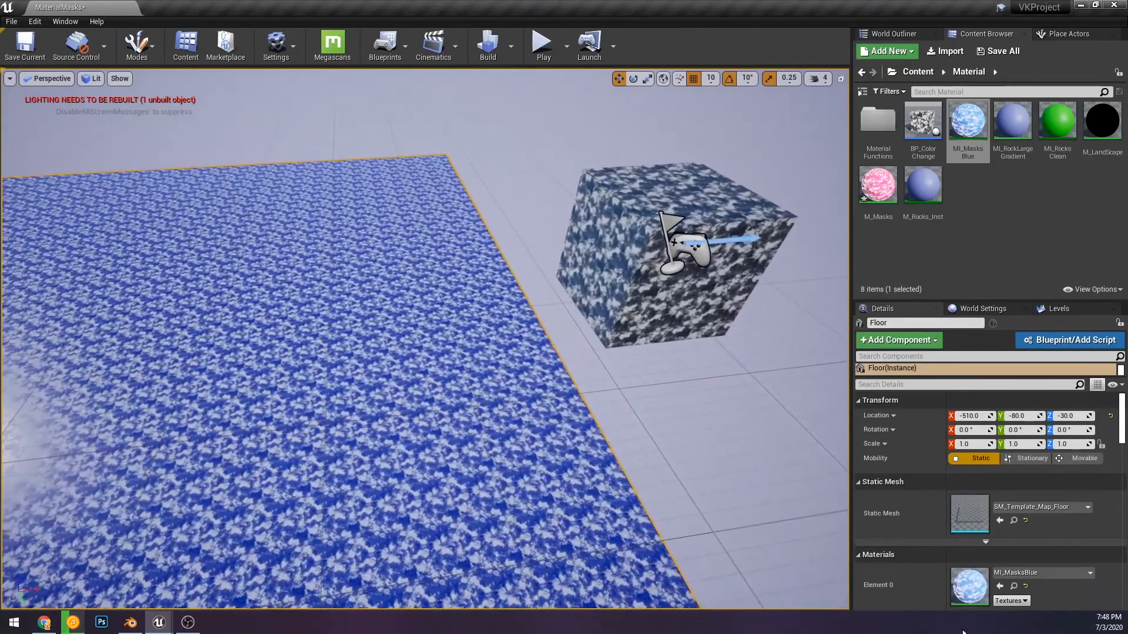
double_click(965, 594)
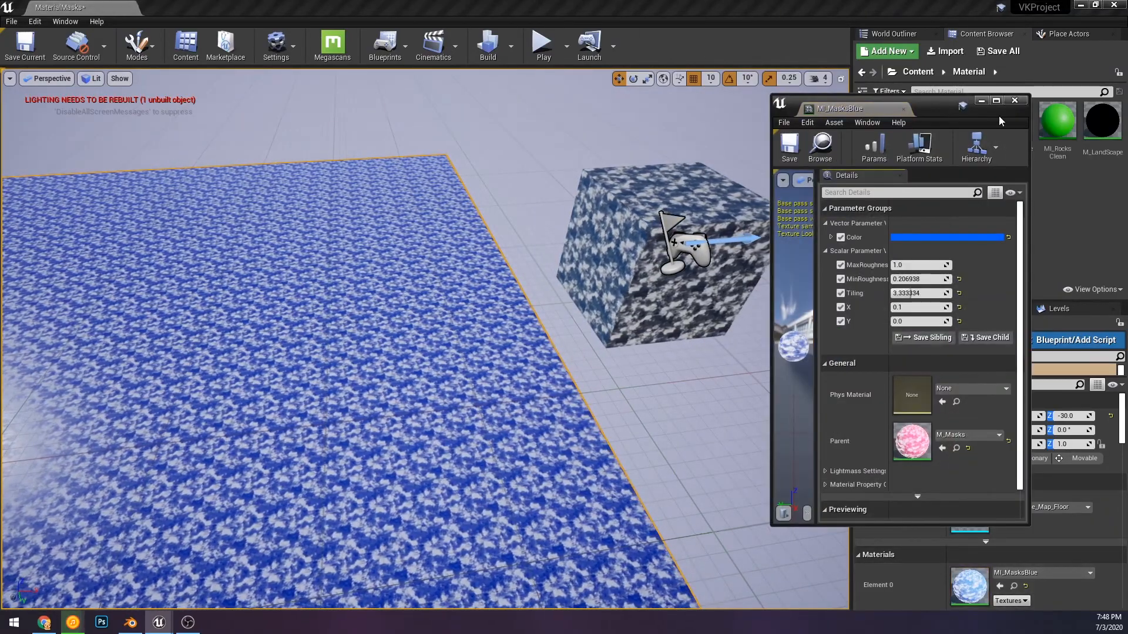
left_click(996, 103)
double_click(534, 345)
Delete the unused node branch ending in Divide(,5) above the Lerp(0,2) node in the M_Masks graph
scroll(554, 315, "down", 4)
right_click_drag(620, 232, 693, 240)
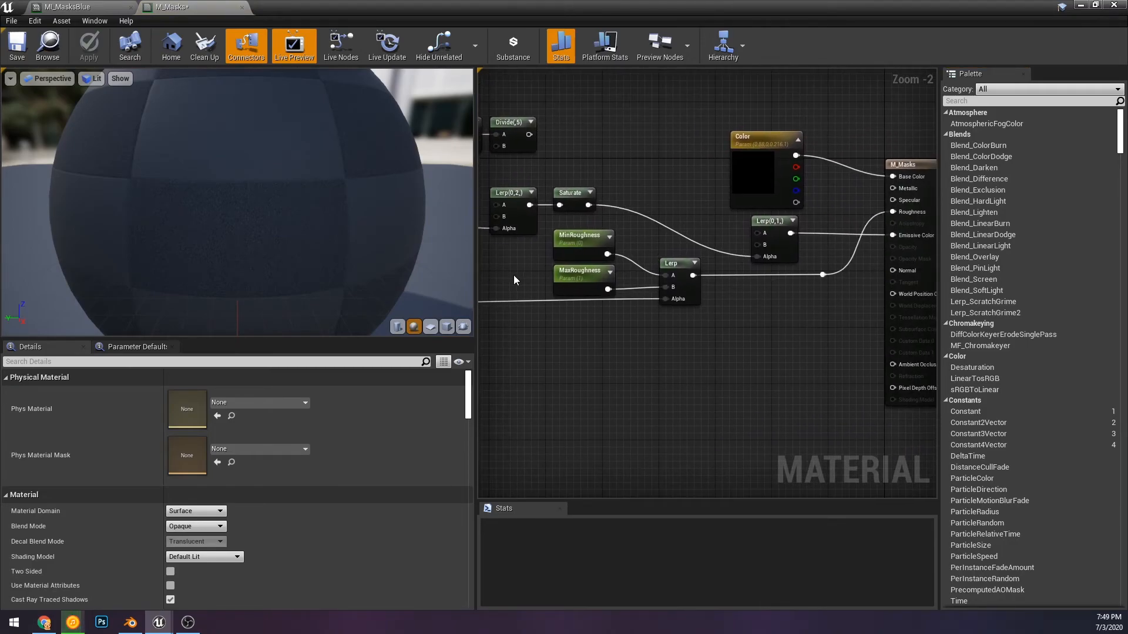
right_click_drag(604, 175, 863, 197)
left_click_drag(822, 166, 823, 165)
key("Delete")
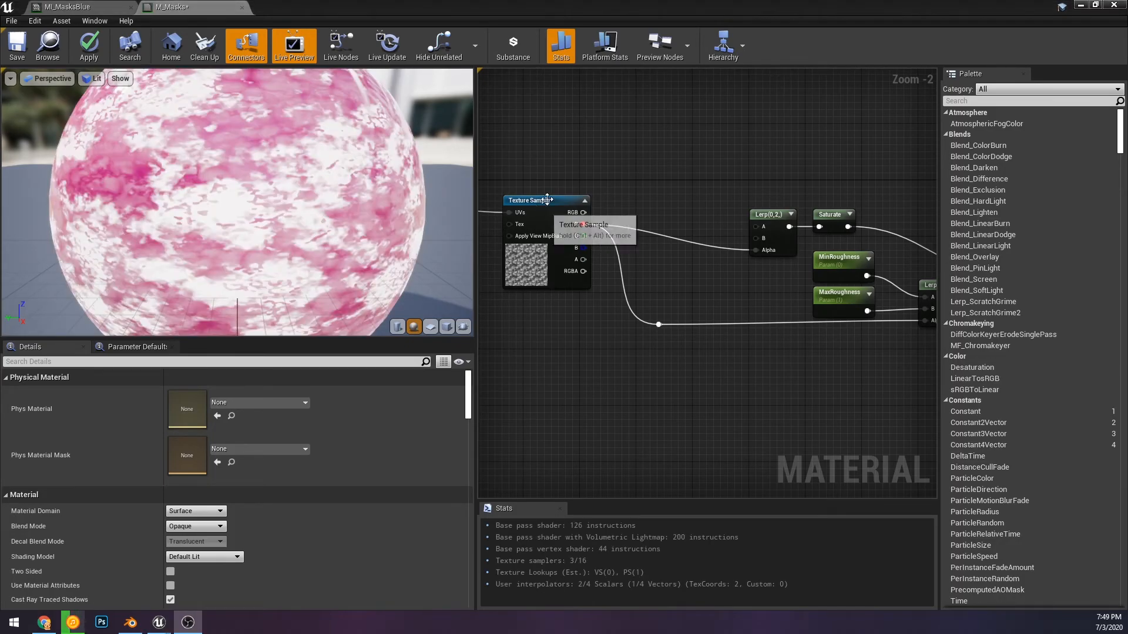
Preview the output of the Lerp(0,1) node on the sphere, and stop previewing it after checking the mask
left_click(763, 215)
right_click_drag(859, 208, 534, 196)
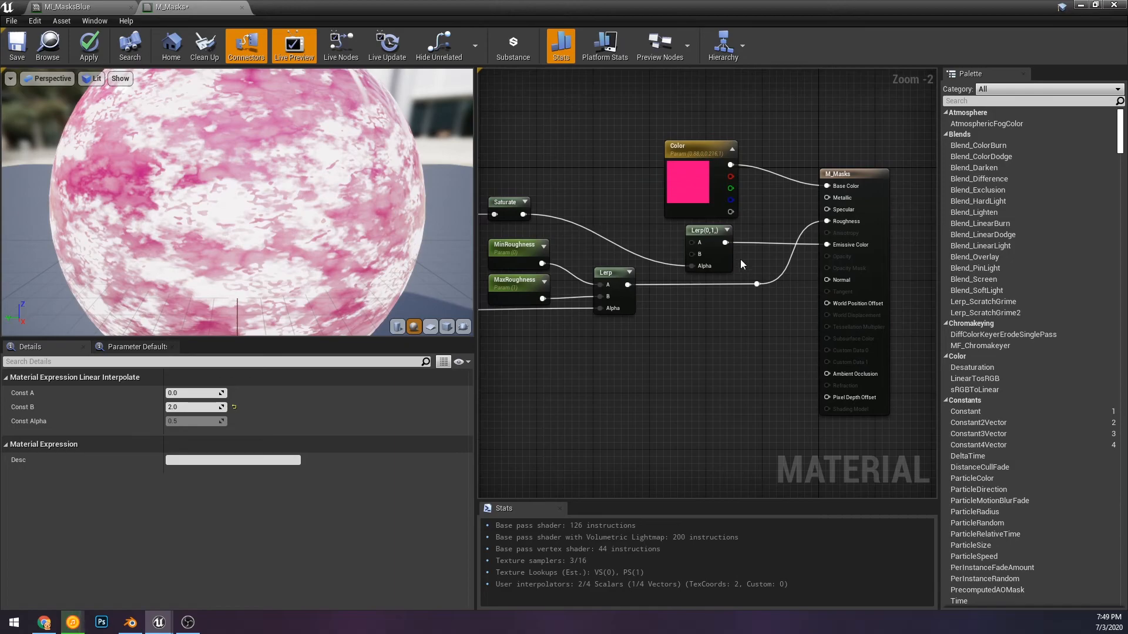
right_click(713, 231)
left_click(763, 242)
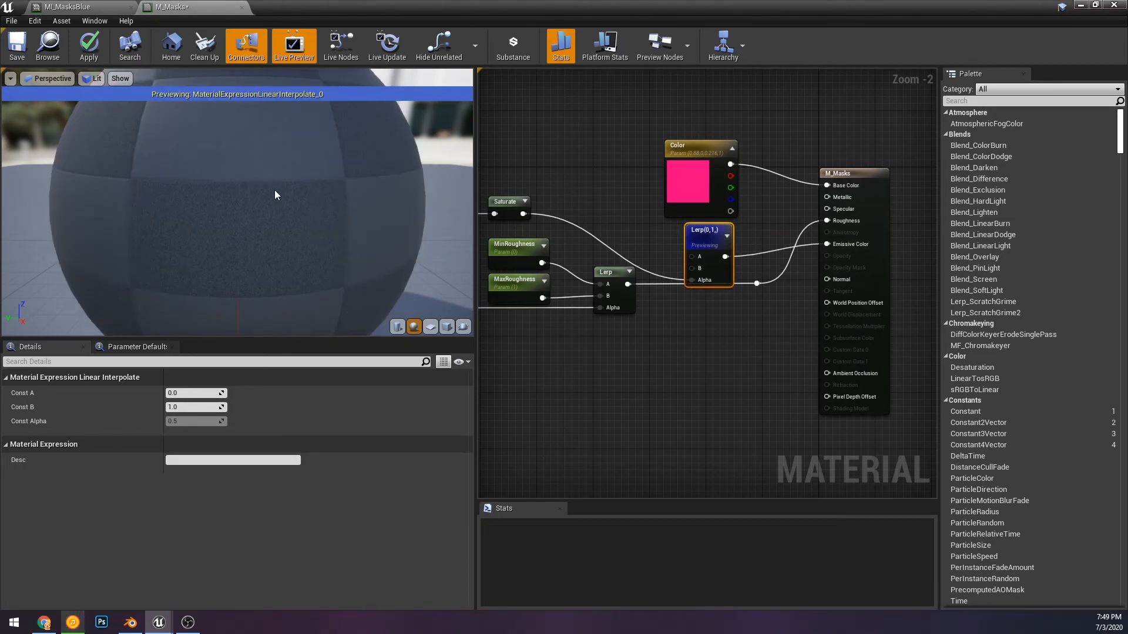
scroll(280, 184, "down", 3)
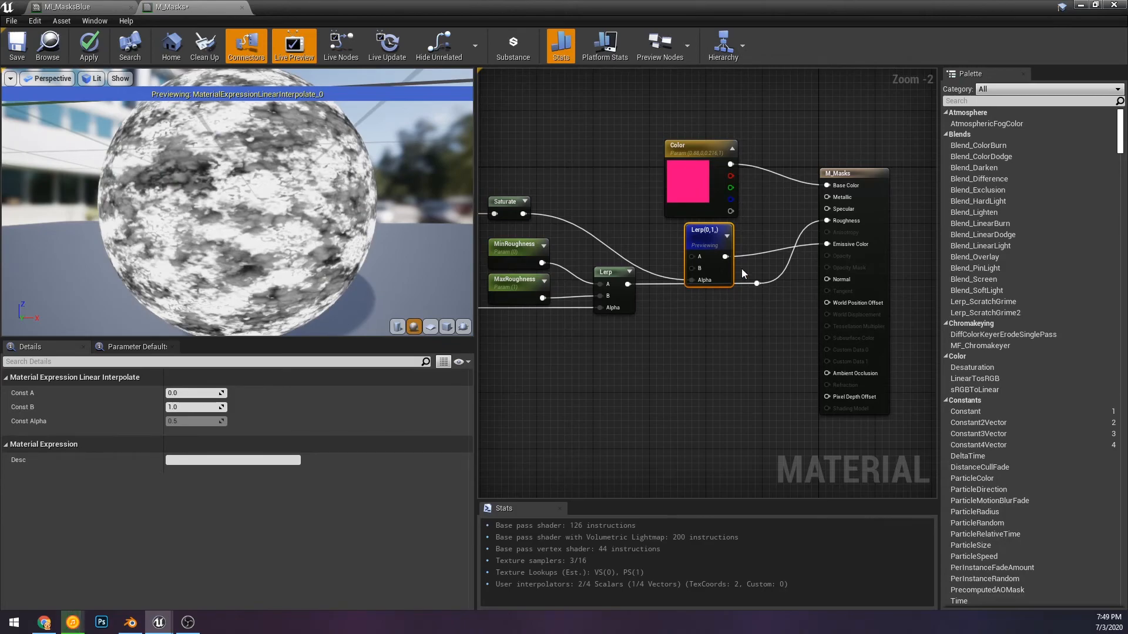
right_click(720, 230)
left_click(731, 242)
left_click(594, 207)
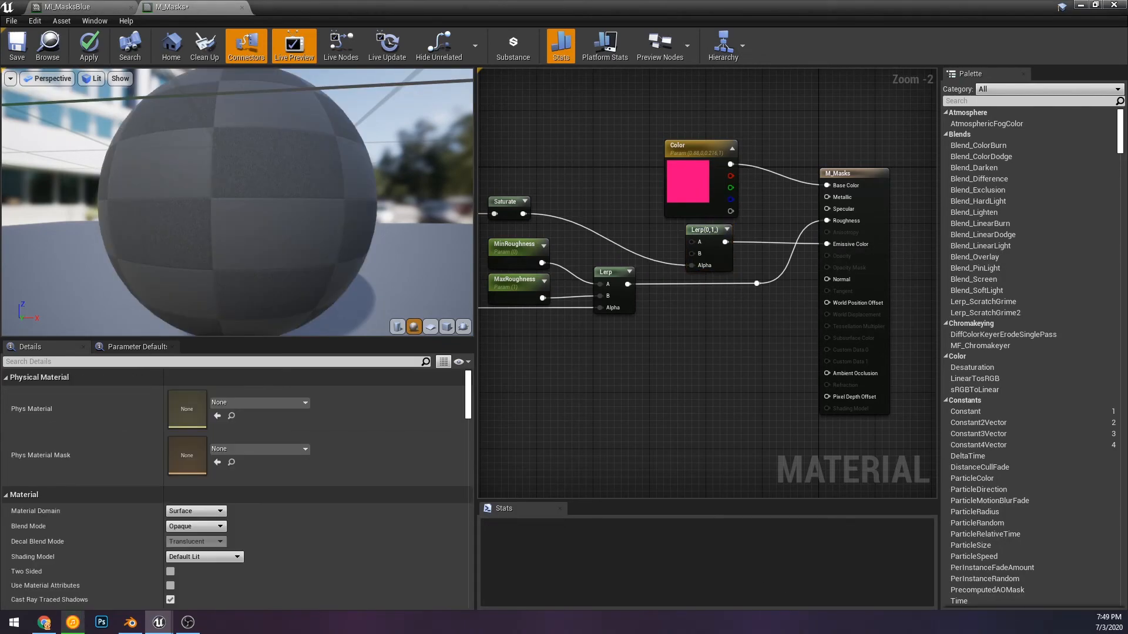
right_click_drag(580, 212, 916, 206)
scroll(917, 206, "down", 3)
right_click_drag(575, 244, 741, 272)
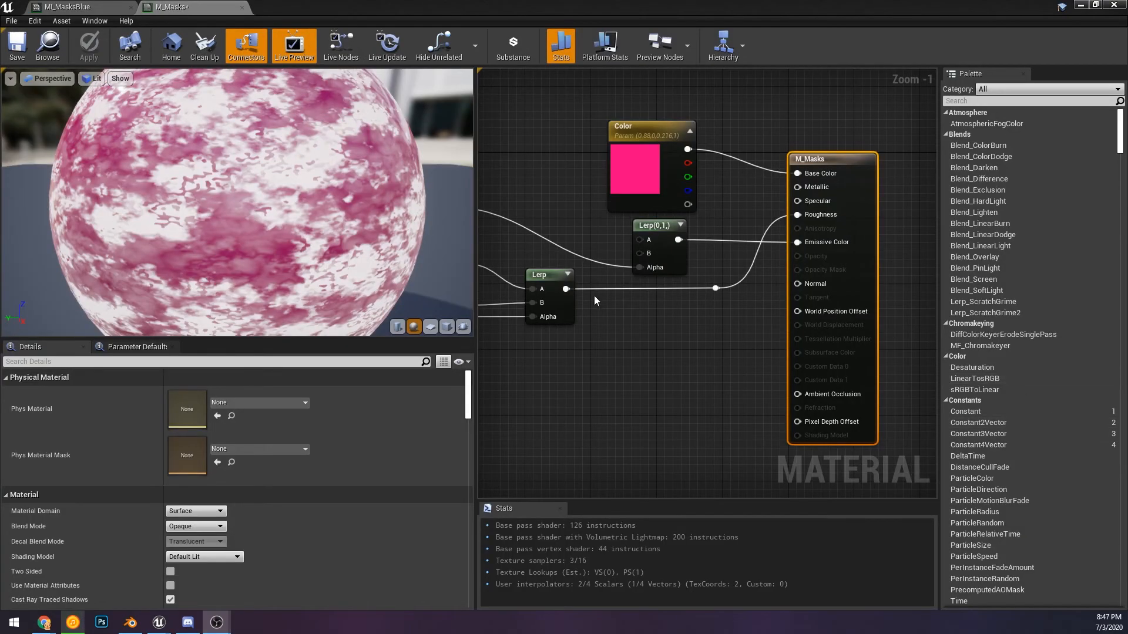
Set the Blend Mode of the M_Masks material to Masked
scroll(656, 299, "down", 1)
left_click(712, 267)
left_click(722, 332)
right_click_drag(722, 332, 731, 367)
left_click(698, 230)
left_click(196, 526)
left_click(194, 546)
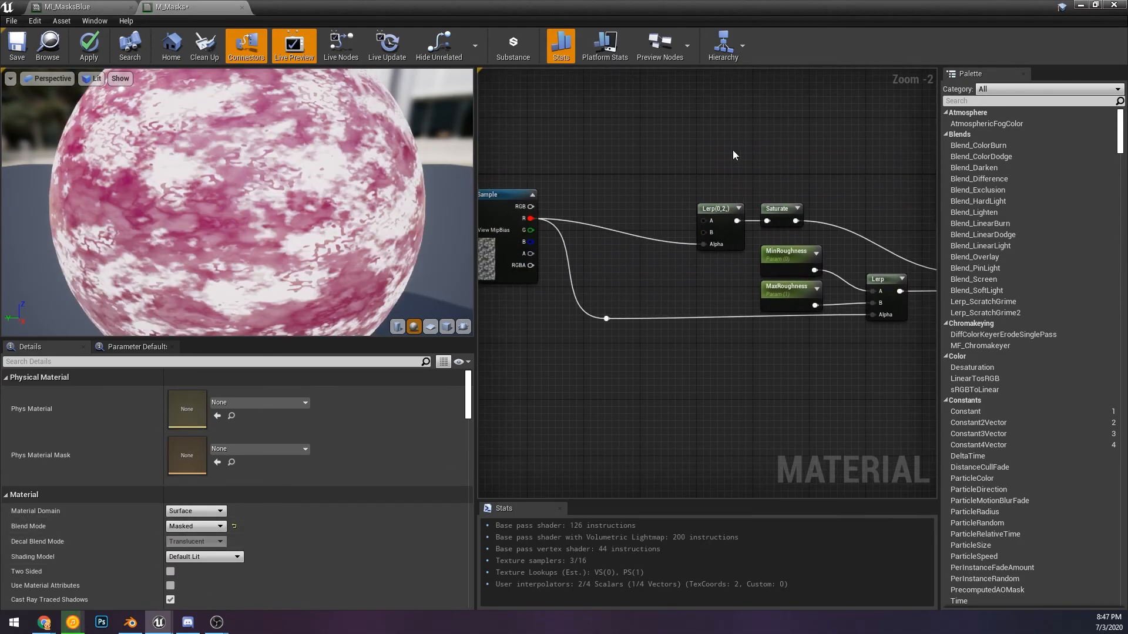
Add a reroute point on the roughness Lerp's Alpha wire and connect it through a second reroute point to Opacity Mask
right_click_drag(817, 309, 666, 303)
double_click(659, 309)
left_click_drag(660, 308, 675, 353)
left_click_drag(675, 355, 531, 266)
right_click_drag(531, 266, 829, 254)
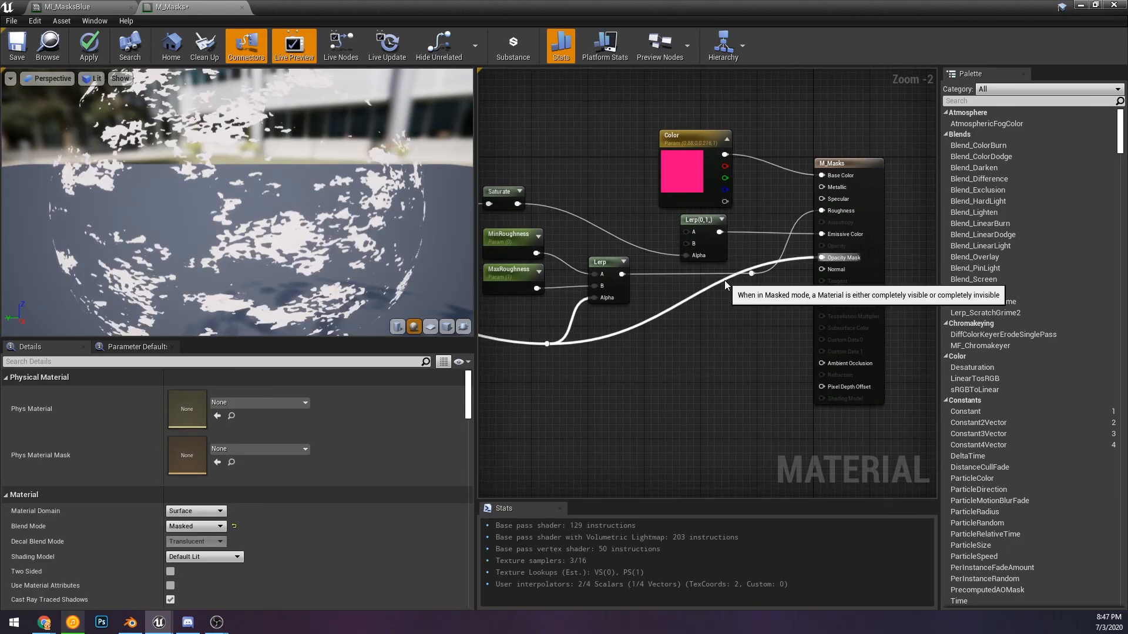
left_click_drag(710, 338, 766, 344)
Examine the masked material on the preview sphere and trace the mask wiring through the graph
left_click(682, 299)
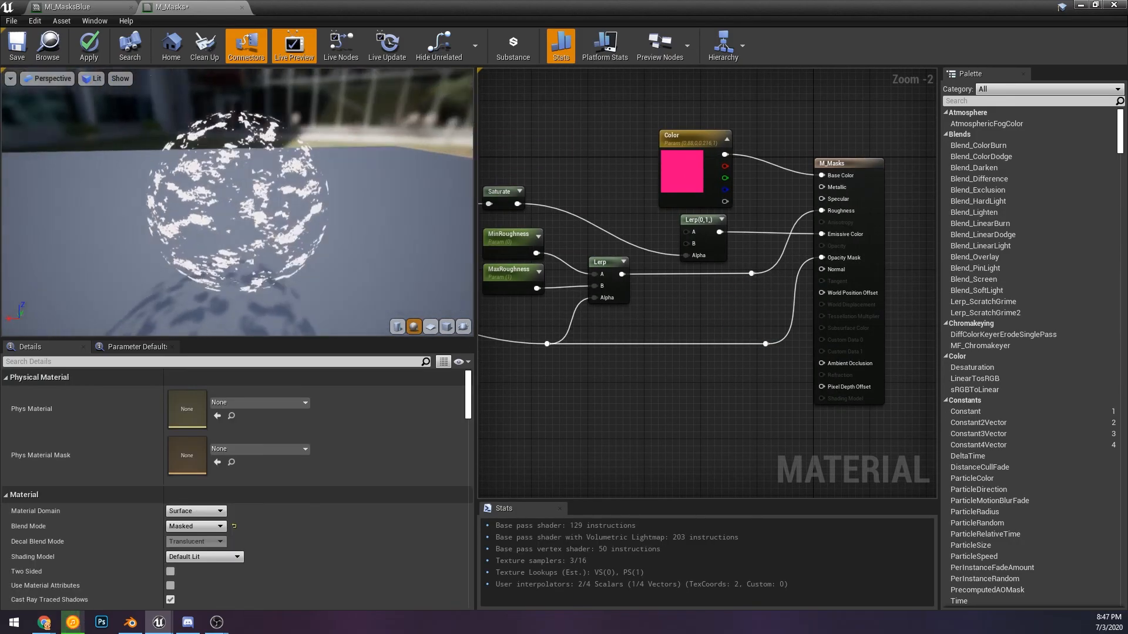
right_click_drag(287, 191, 286, 241)
left_click_drag(287, 191, 384, 235)
left_click_drag(264, 209, 284, 194)
right_click_drag(517, 226, 570, 212)
left_click(557, 260)
left_click(810, 312)
right_click_drag(810, 311, 873, 238)
right_click_drag(847, 187, 556, 178)
right_click_drag(809, 208, 820, 208)
Set the M_Masks Blend Mode to Translucent and connect the mask wire's reroute point to the Opacity input
left_click(819, 192)
left_click(196, 527)
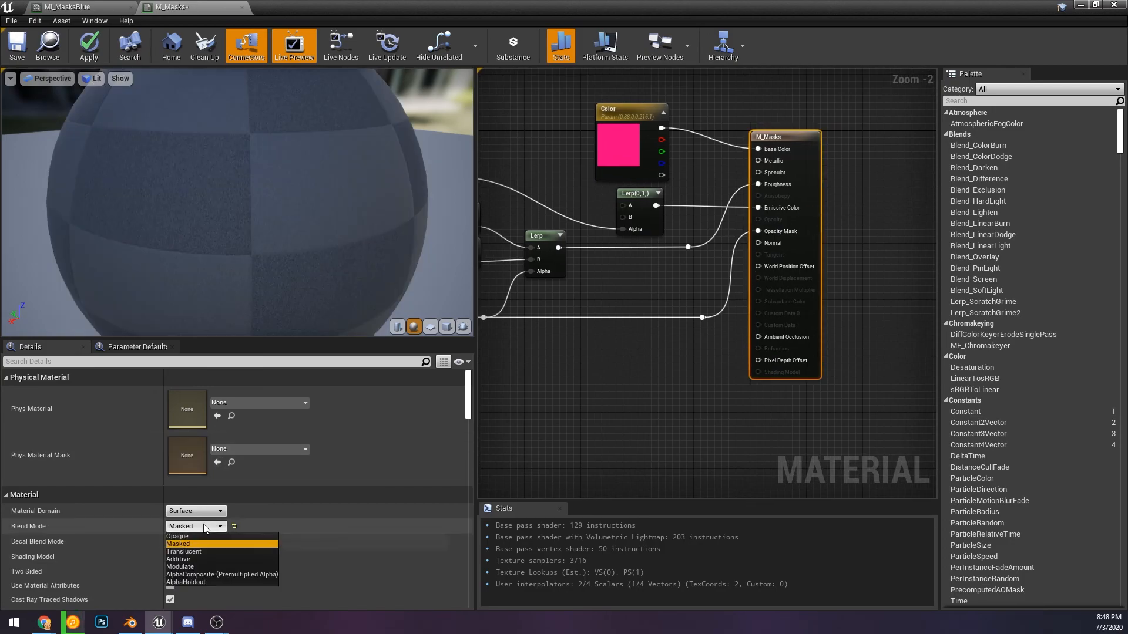
left_click(198, 549)
left_click_drag(702, 317, 758, 219)
right_click_drag(596, 322, 656, 337)
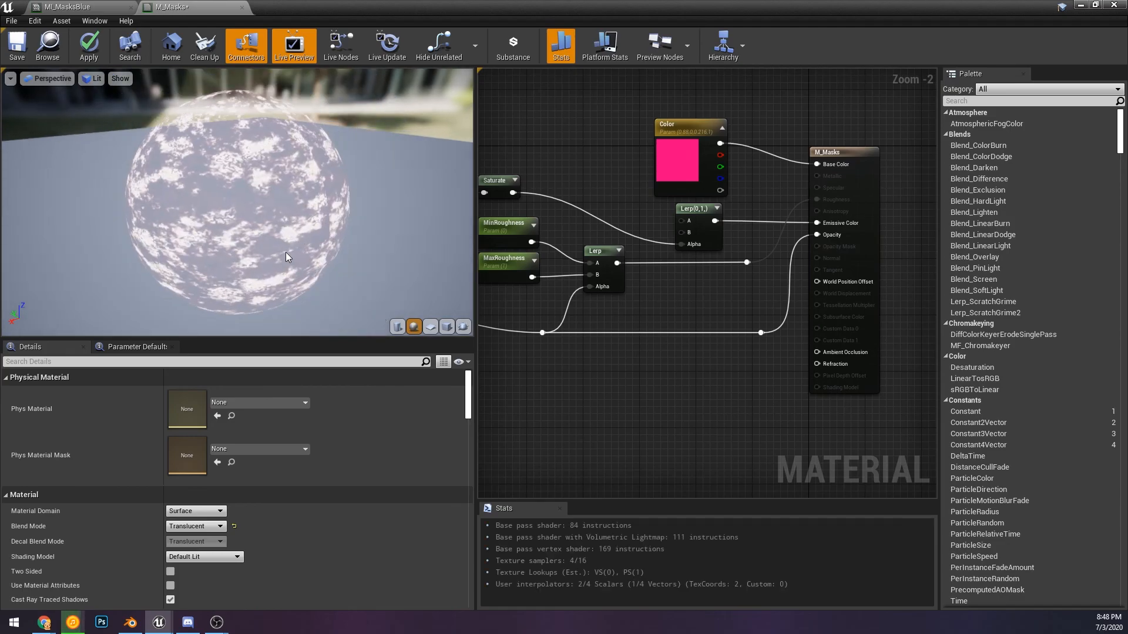
scroll(286, 257, "up", 6)
scroll(313, 181, "down", 6)
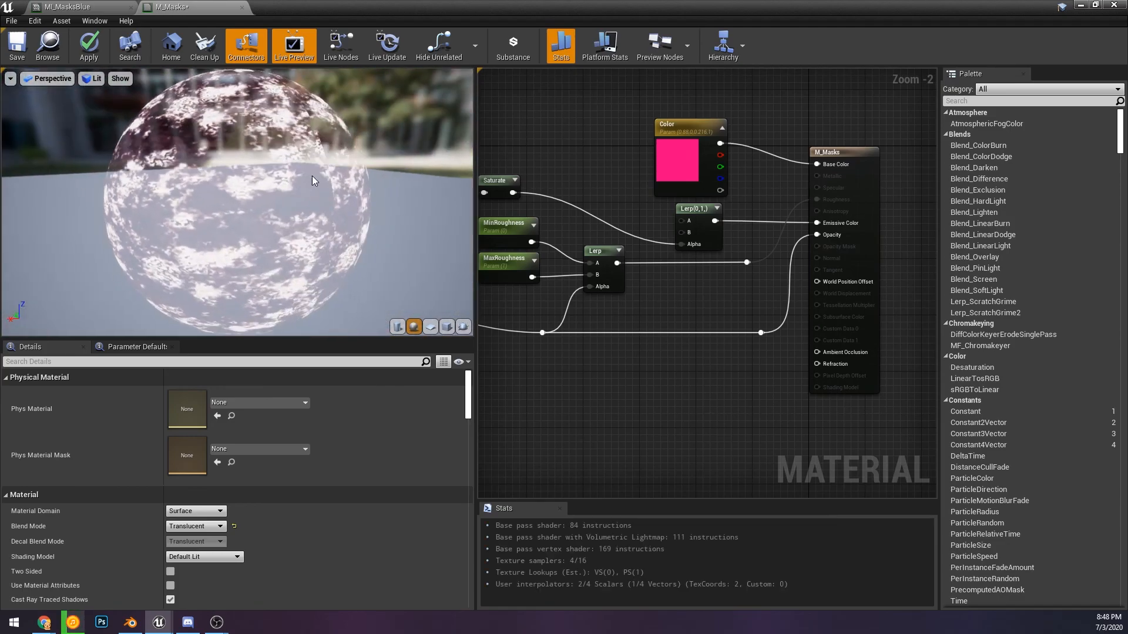
scroll(296, 196, "up", 6)
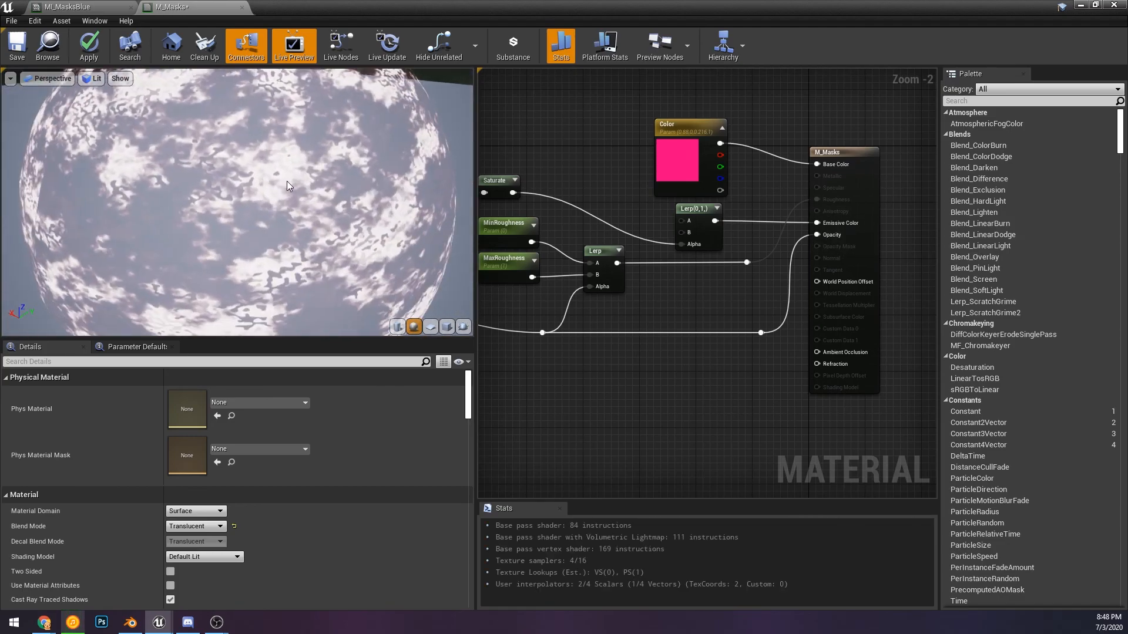
scroll(311, 221, "up", 3)
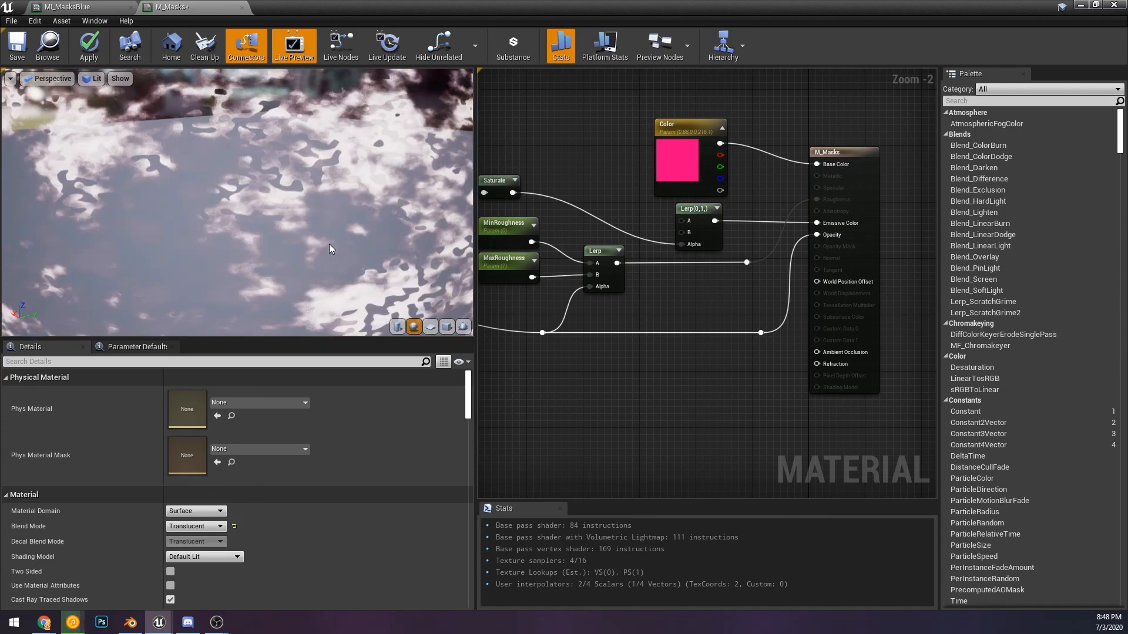
scroll(101, 176, "down", 9)
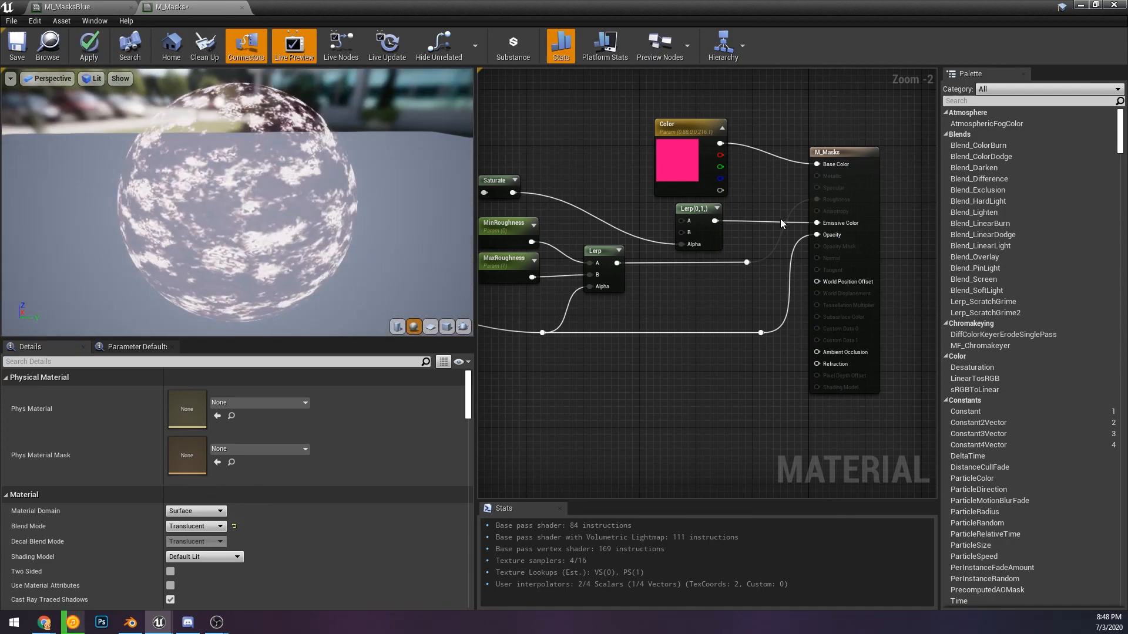